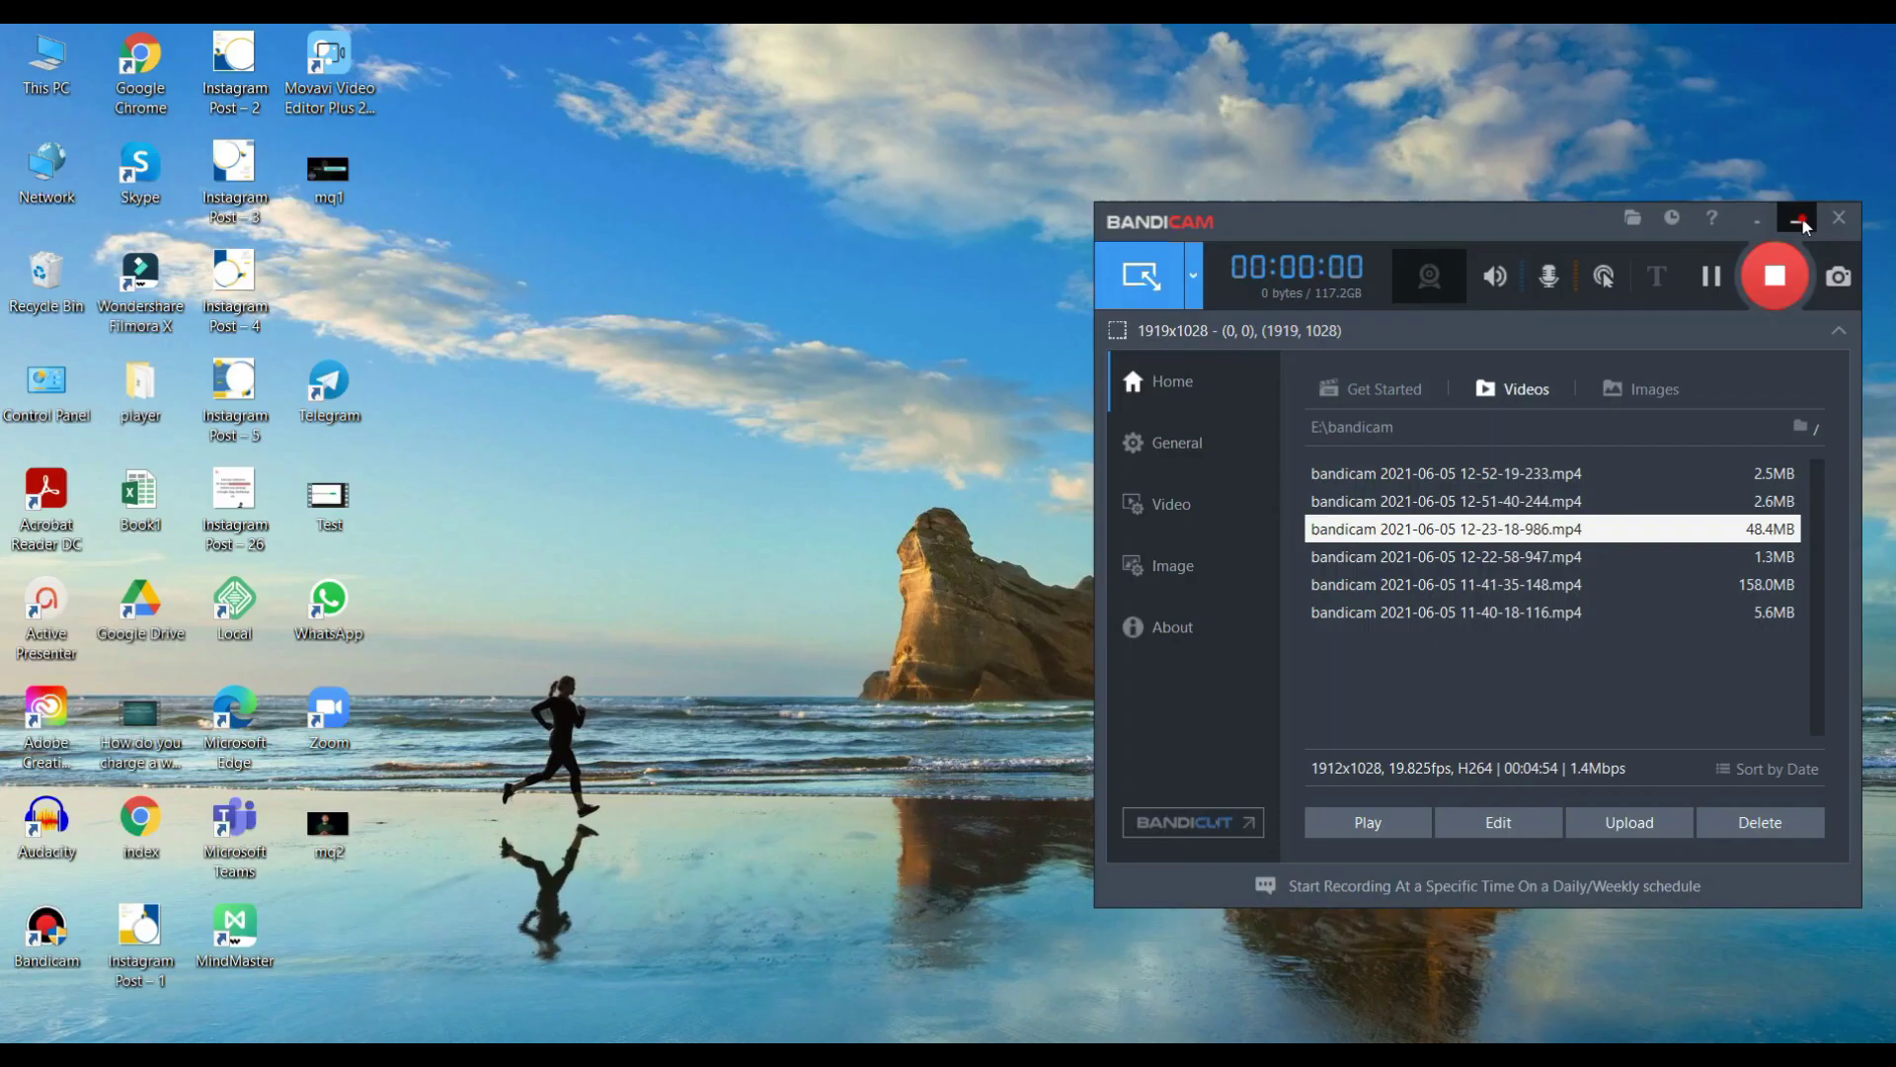
- Switch to the Chrome window that has the Kava WordPress Plugins page open
left_click(1761, 245)
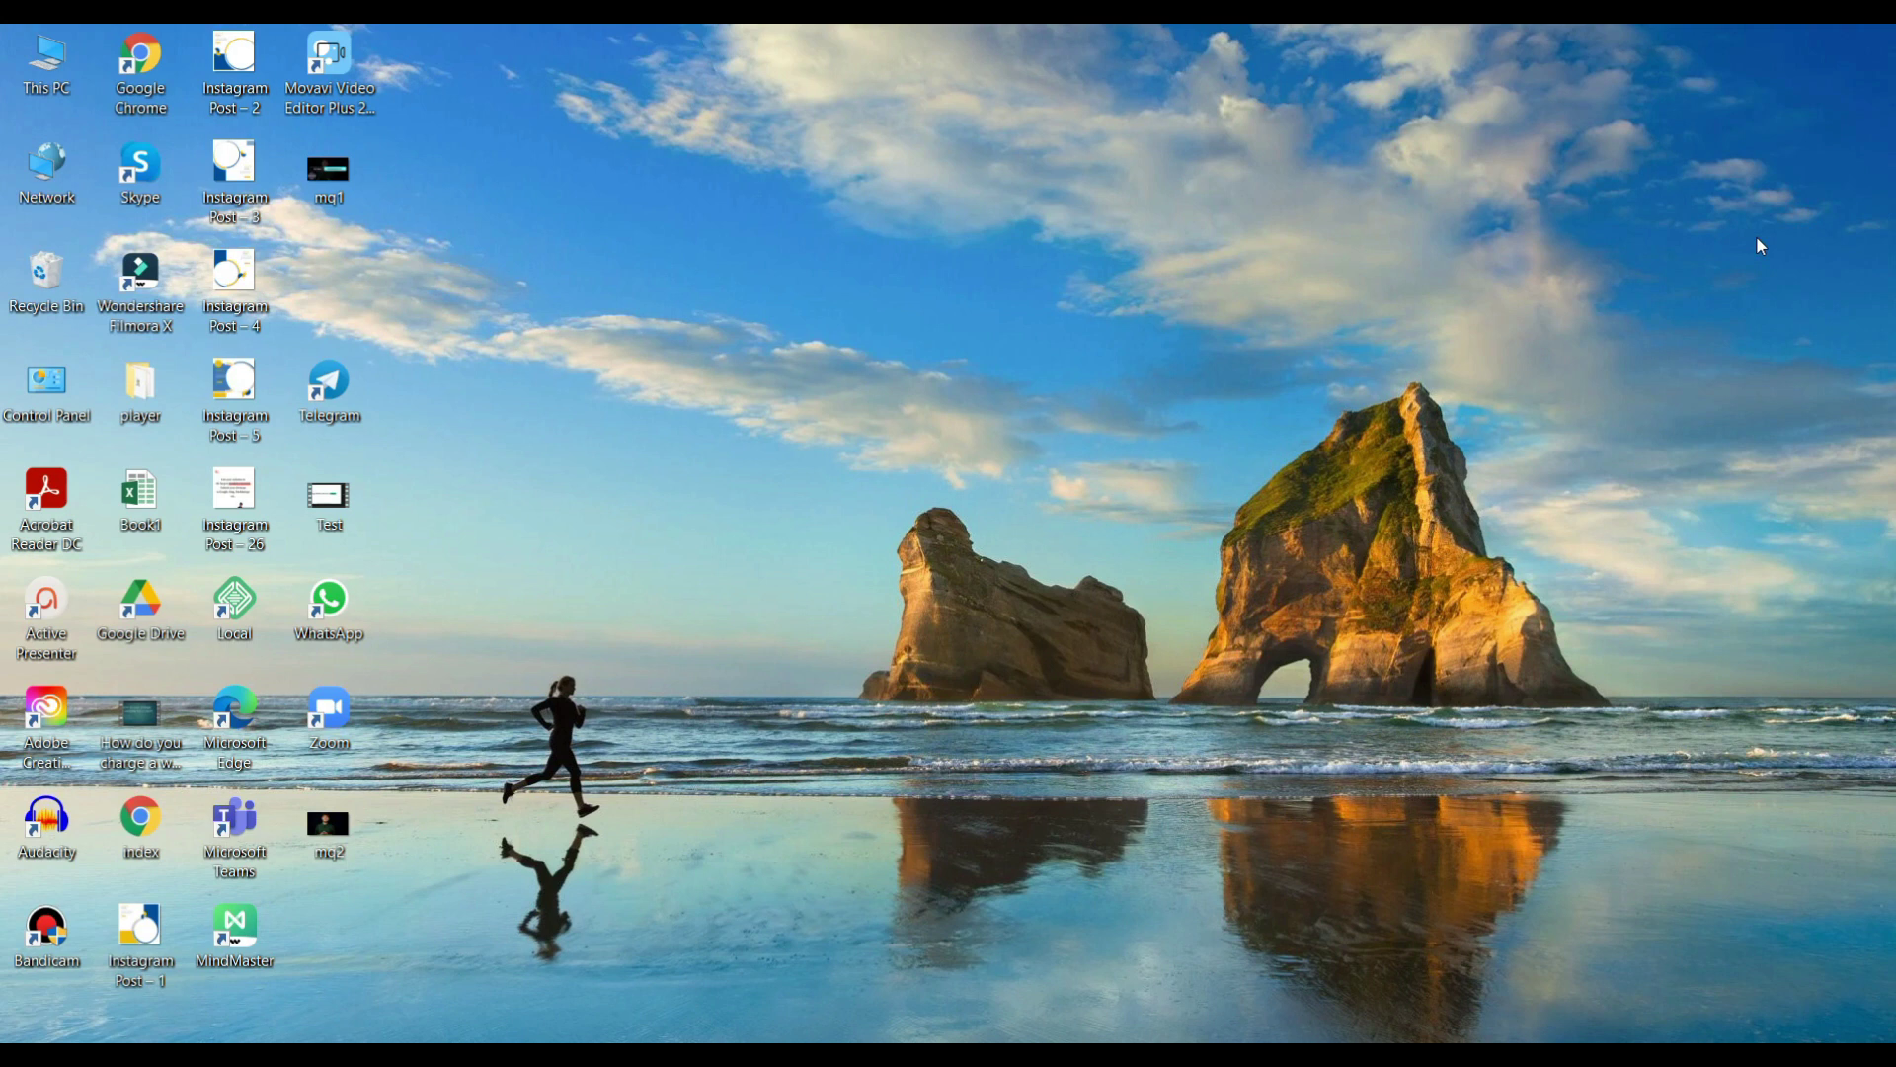
left_click(1053, 951)
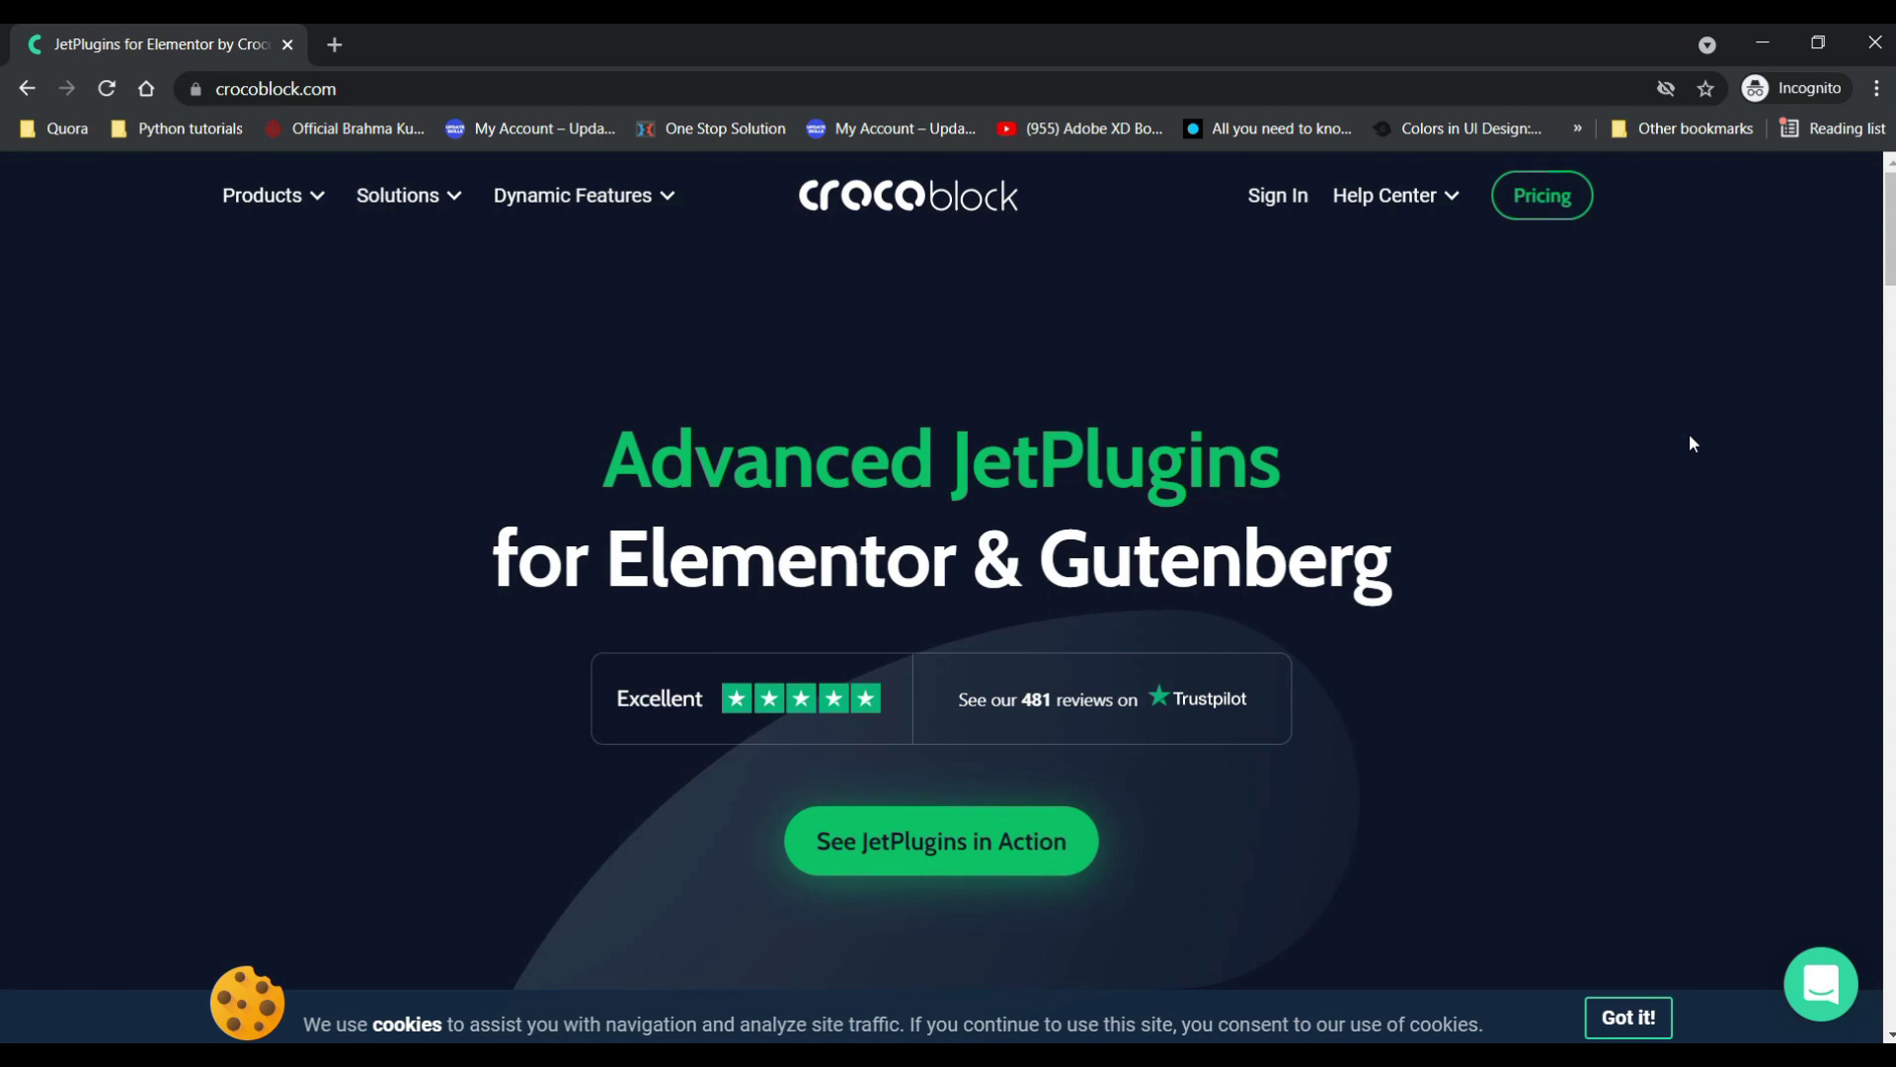
left_click(1772, 50)
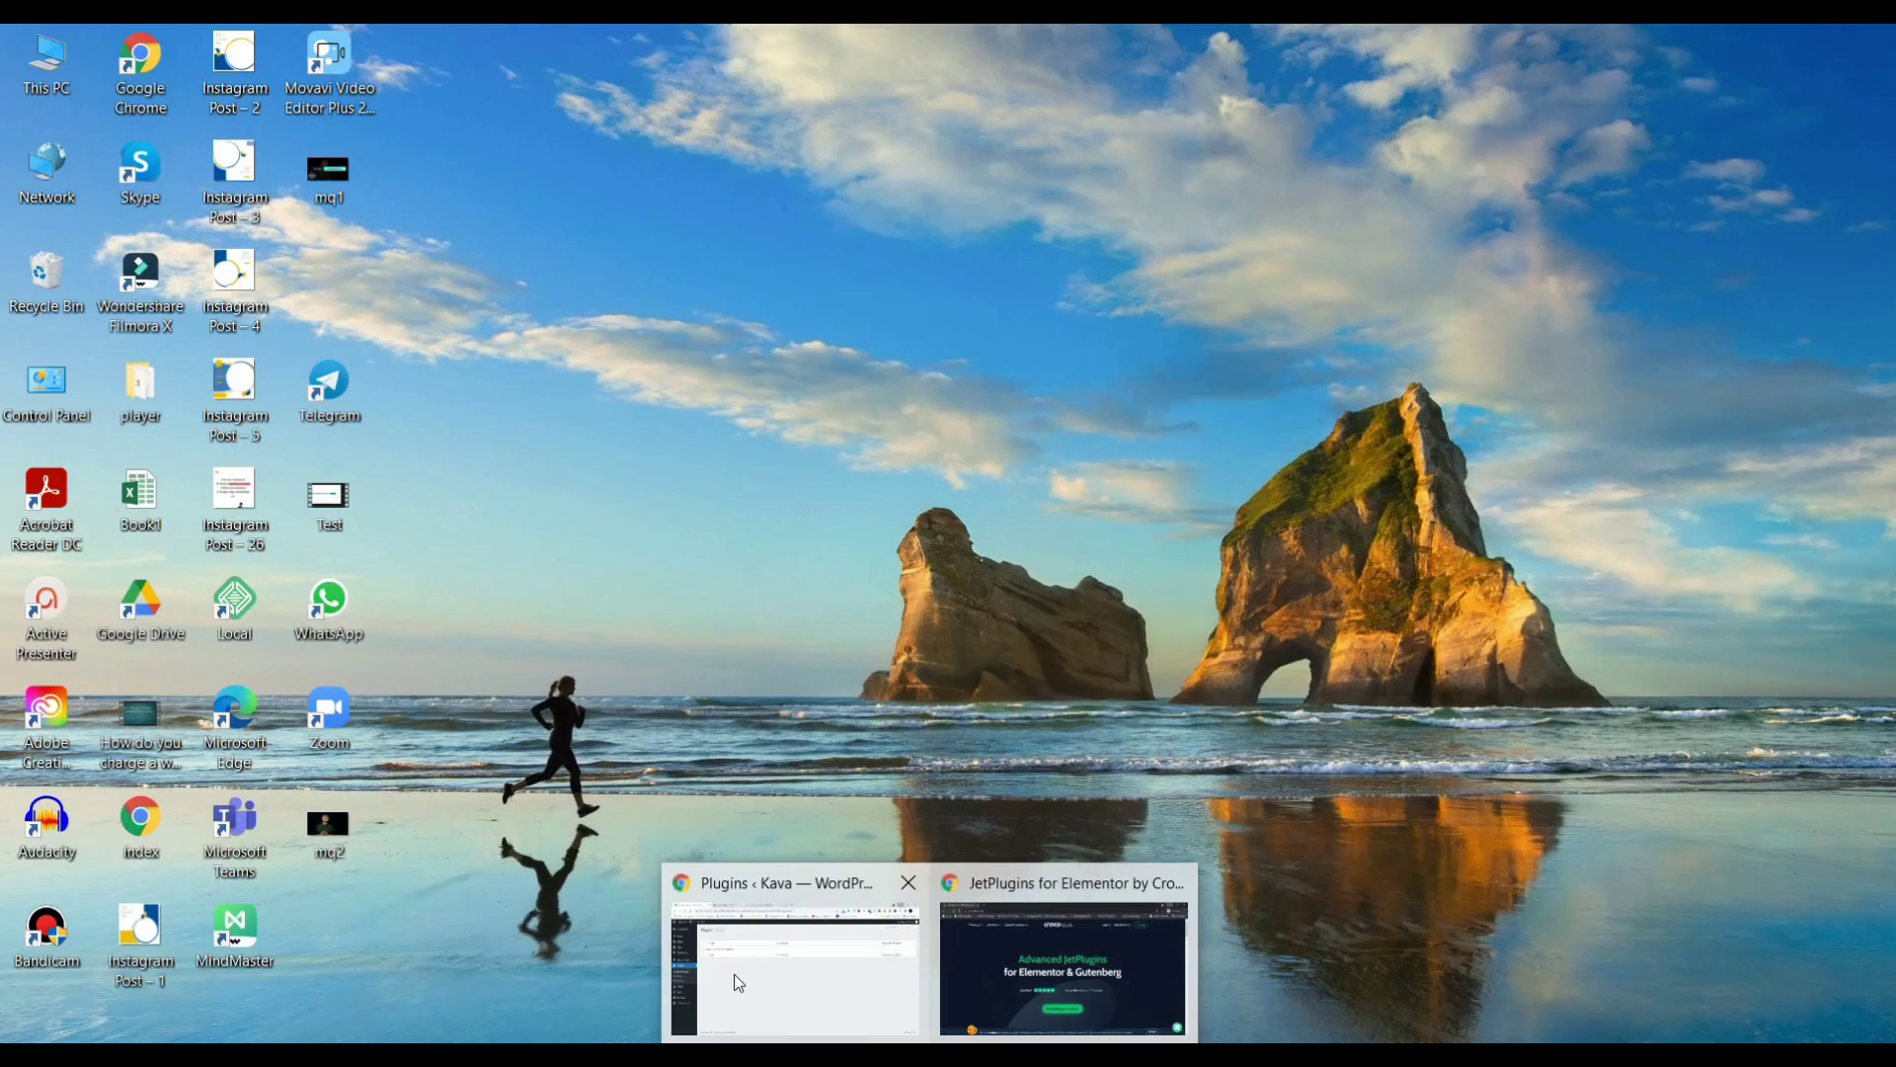
left_click(741, 982)
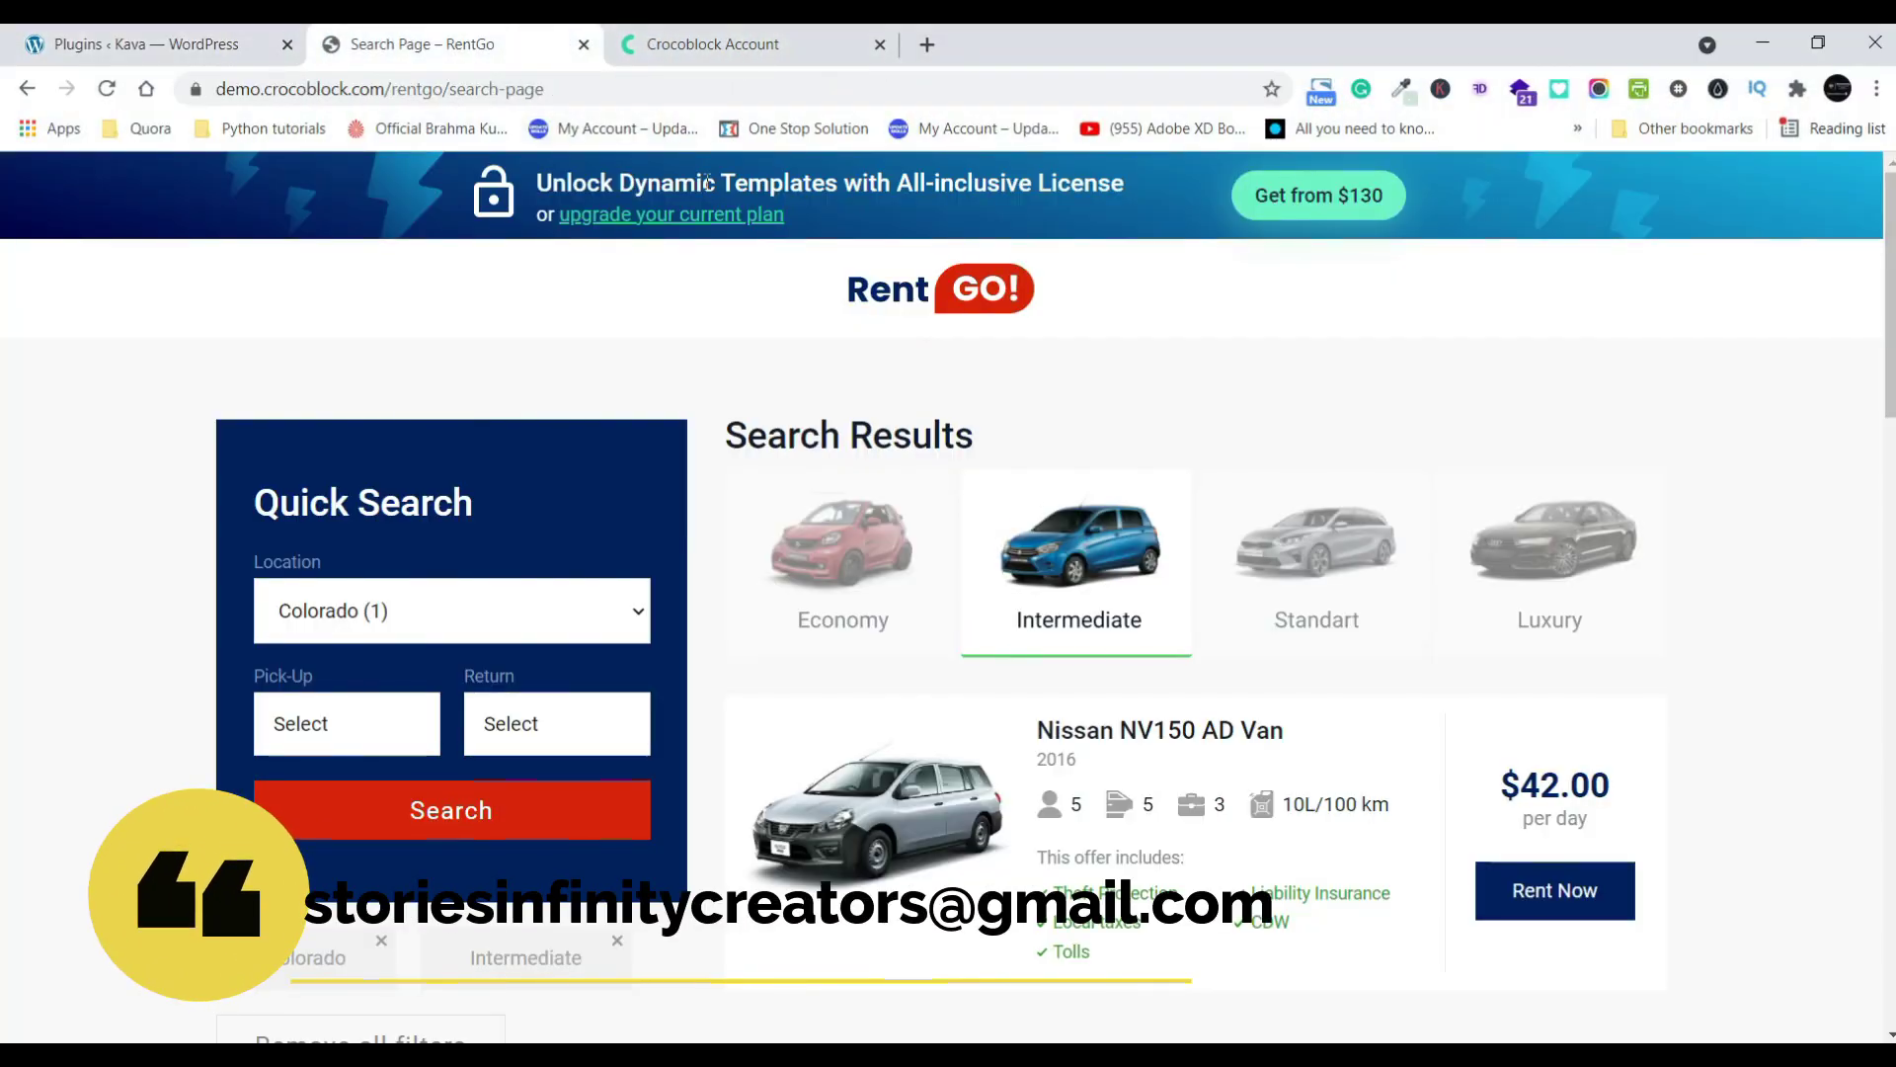
- Open the Crocoblock account page and download the Crocoblock Wizard from its Installation extras
left_click(712, 44)
left_click(901, 215)
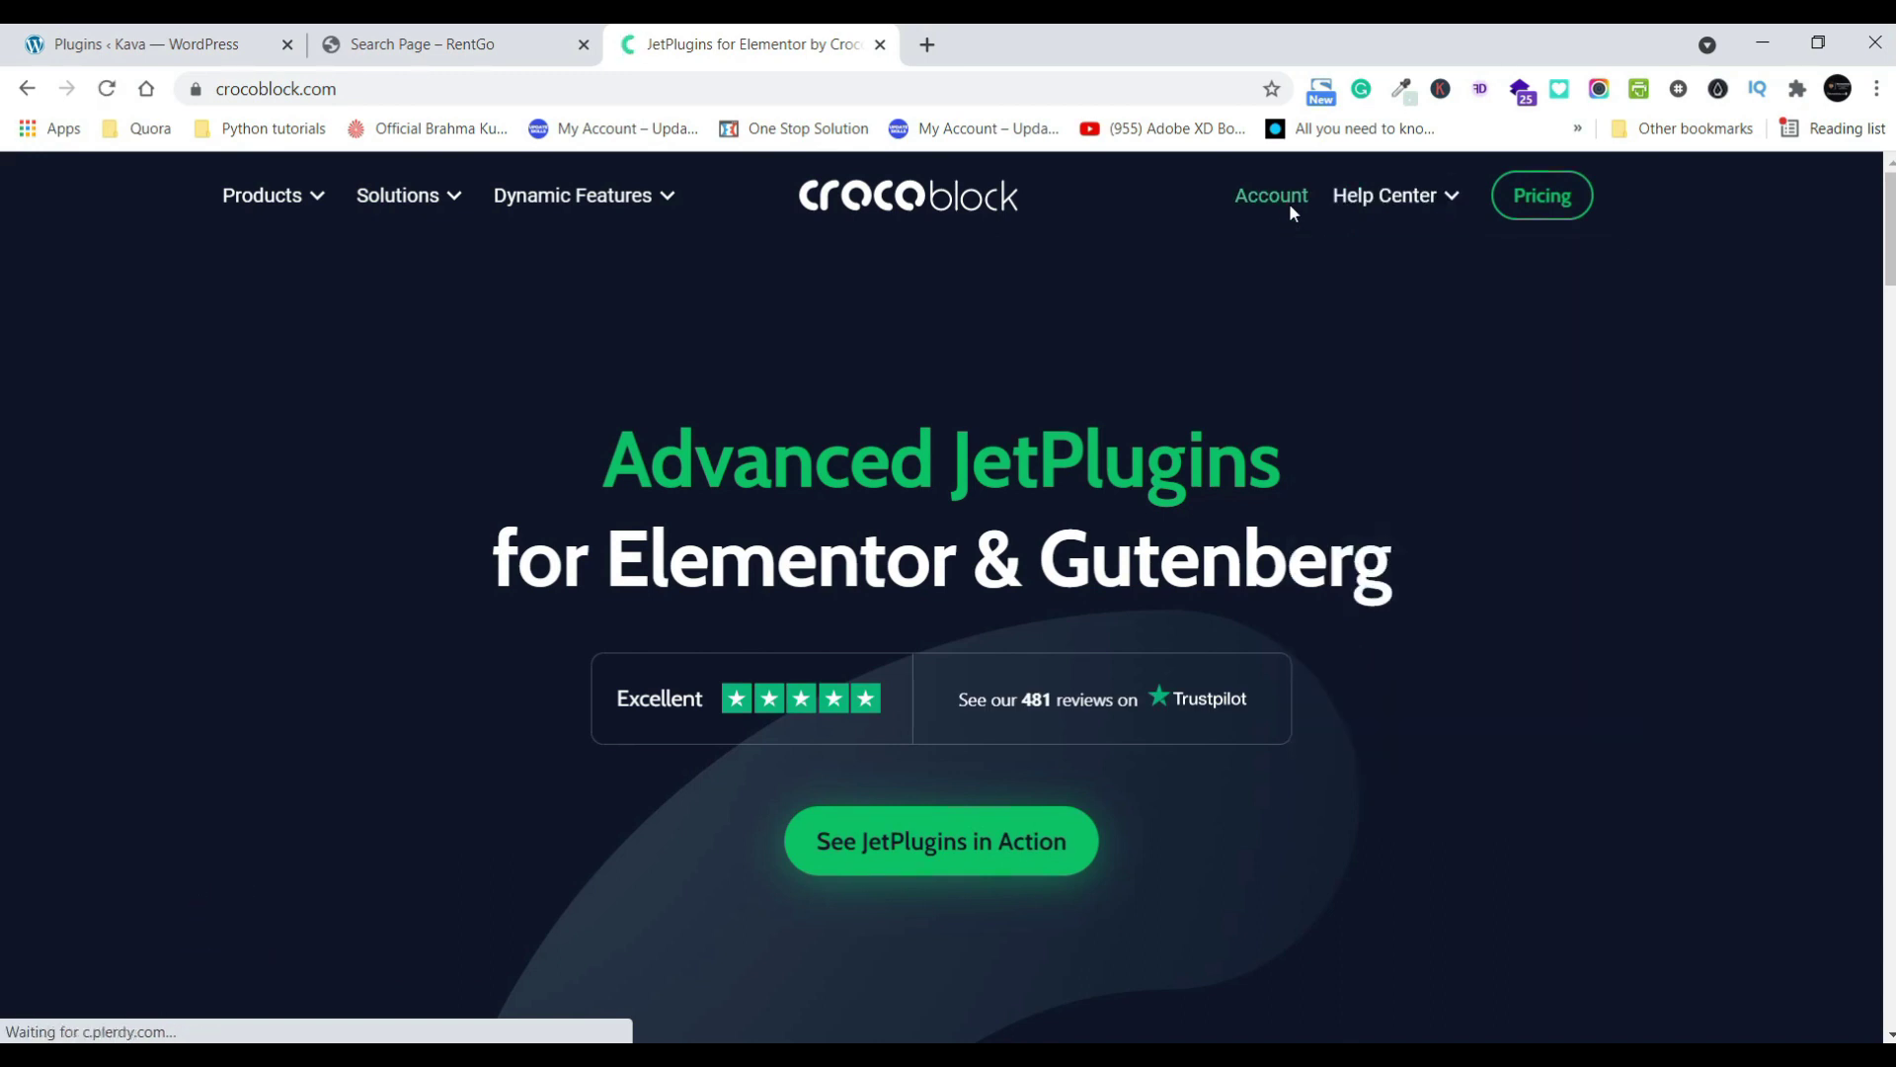
left_click(1289, 204)
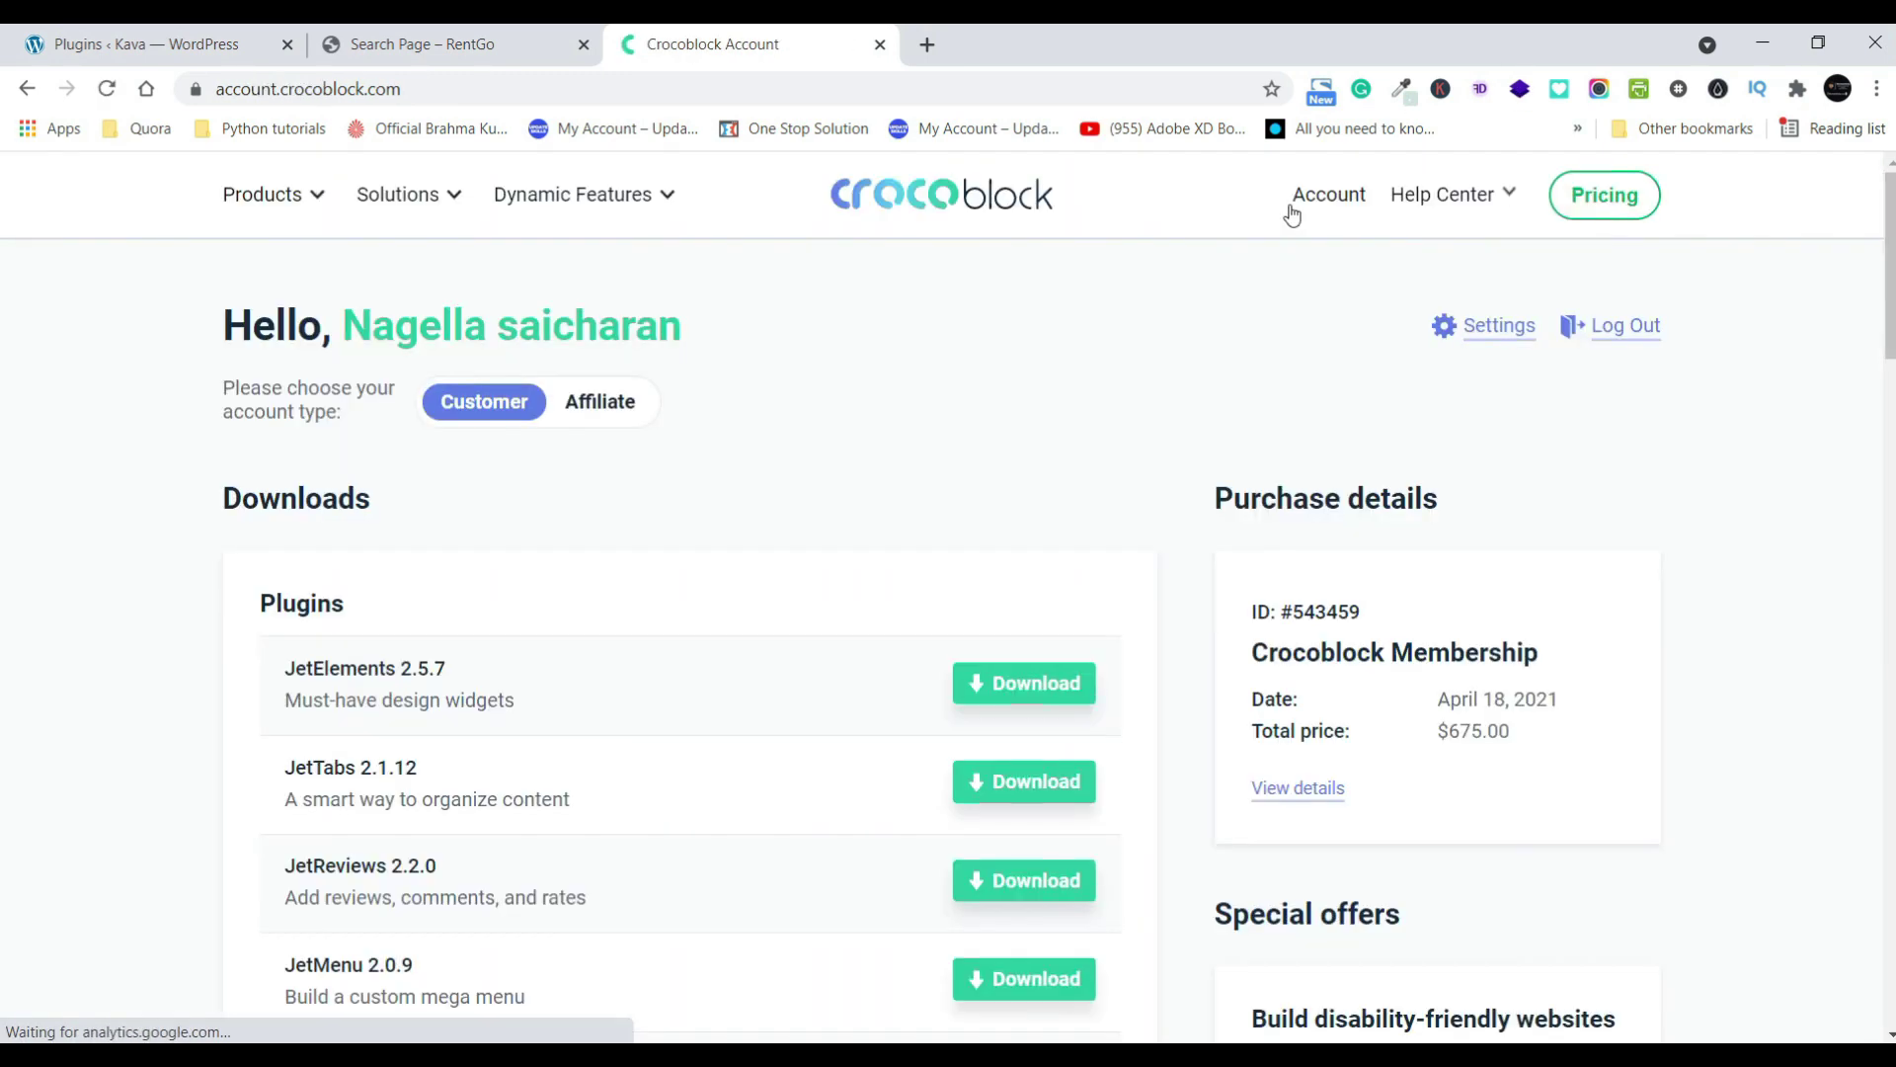
scroll(703, 583, "down", 15)
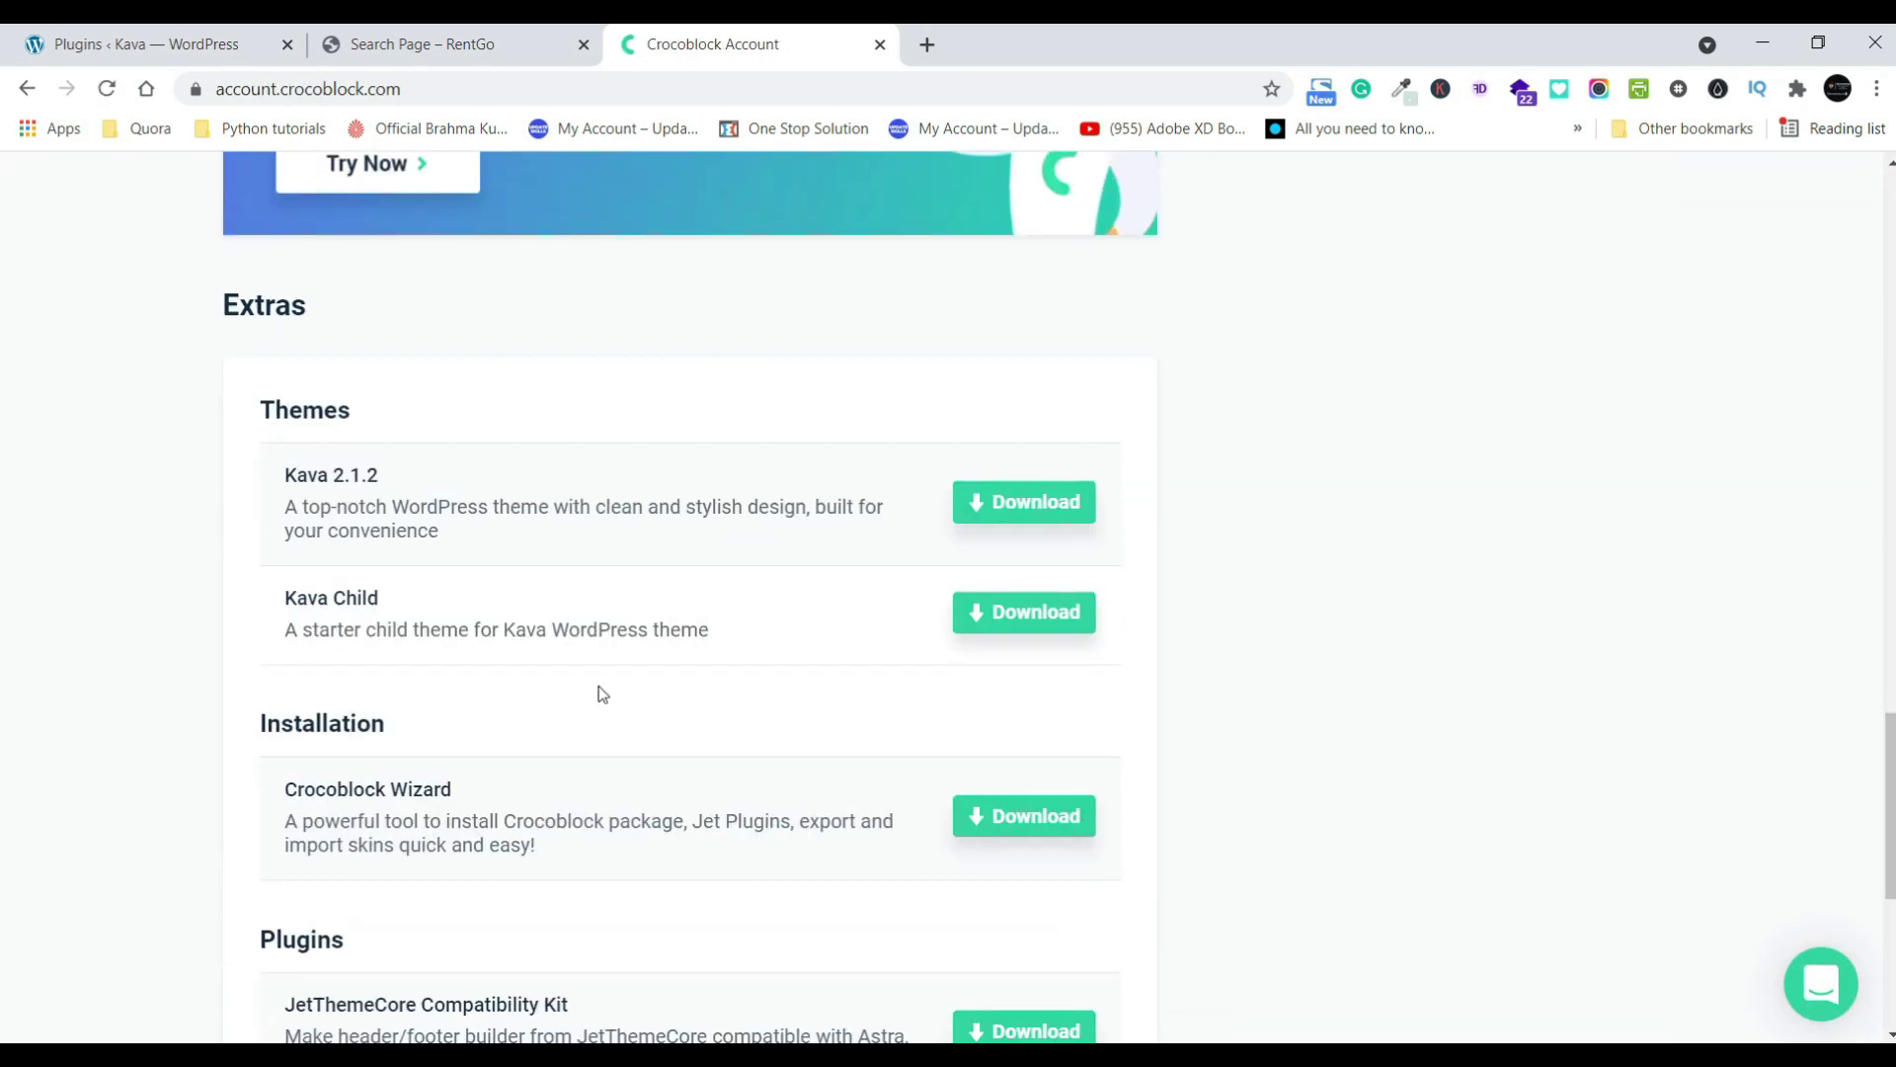
scroll(602, 693, "down", 1)
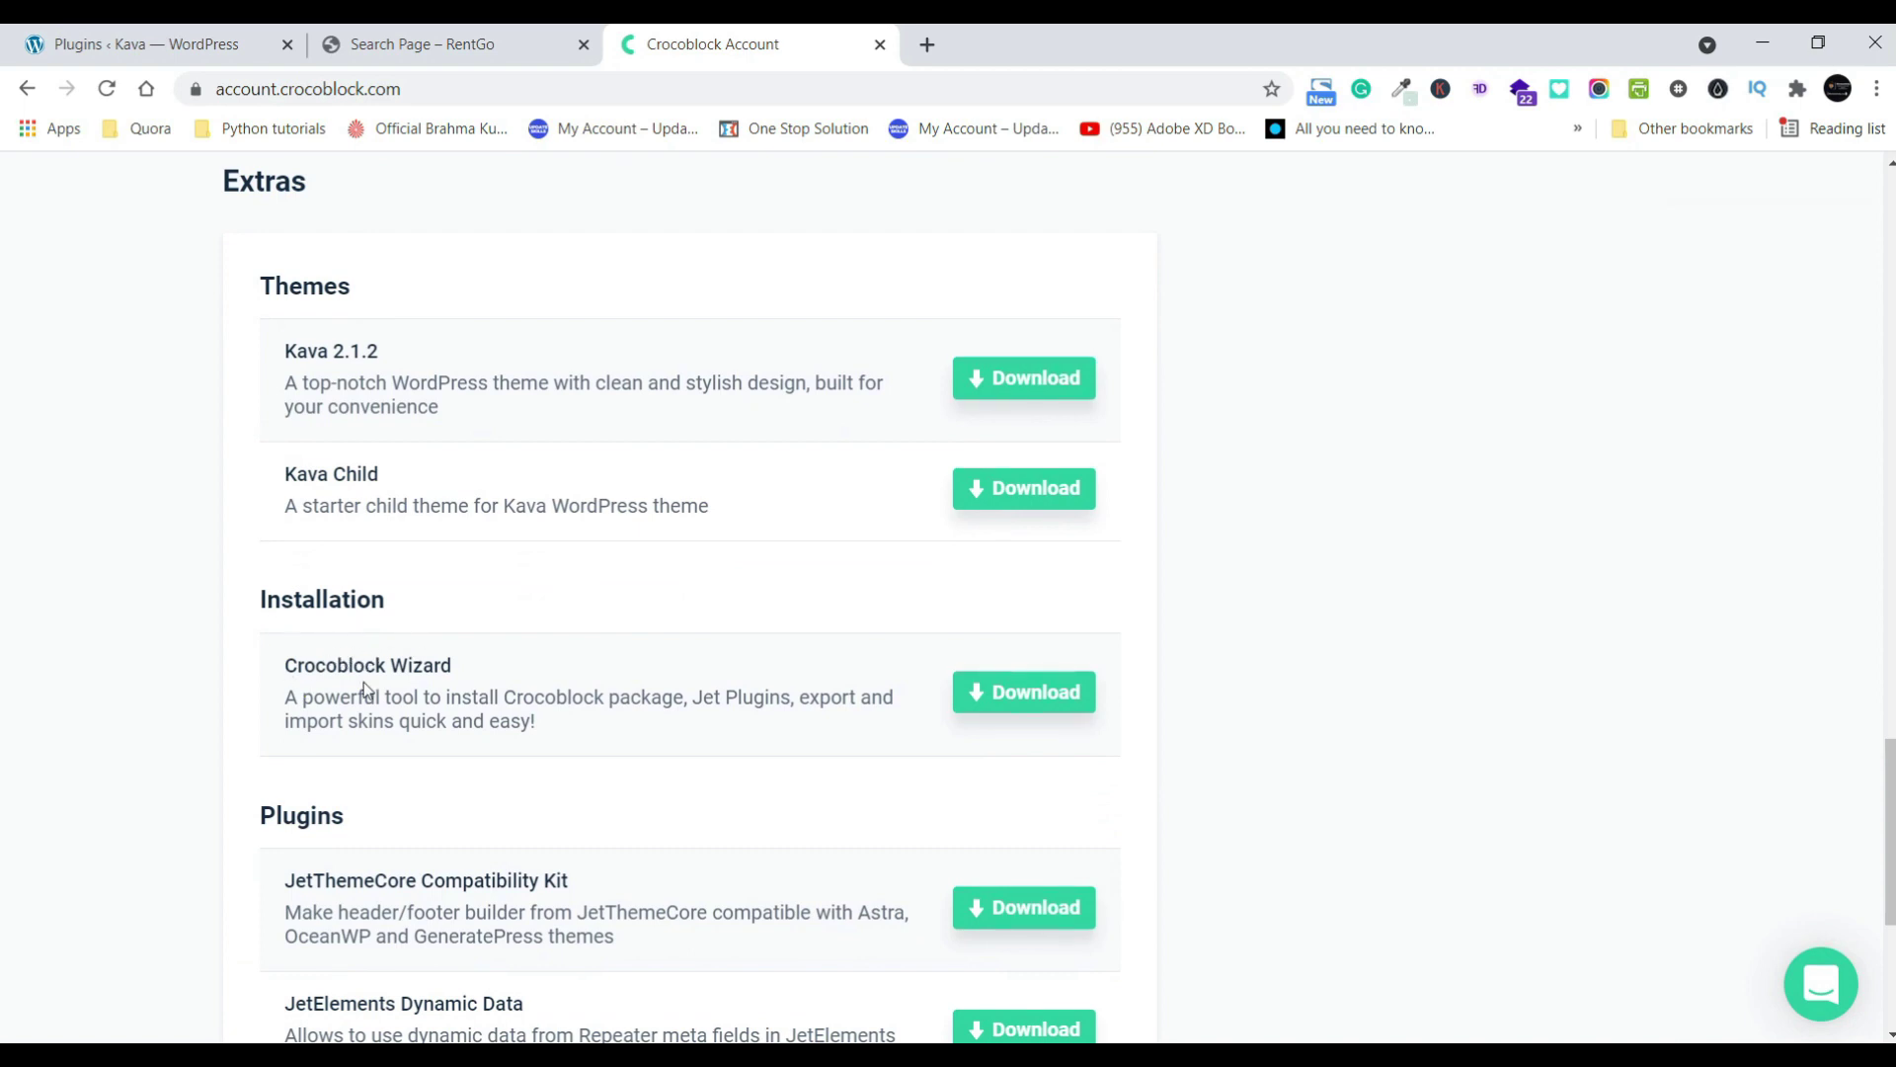
left_click(1071, 710)
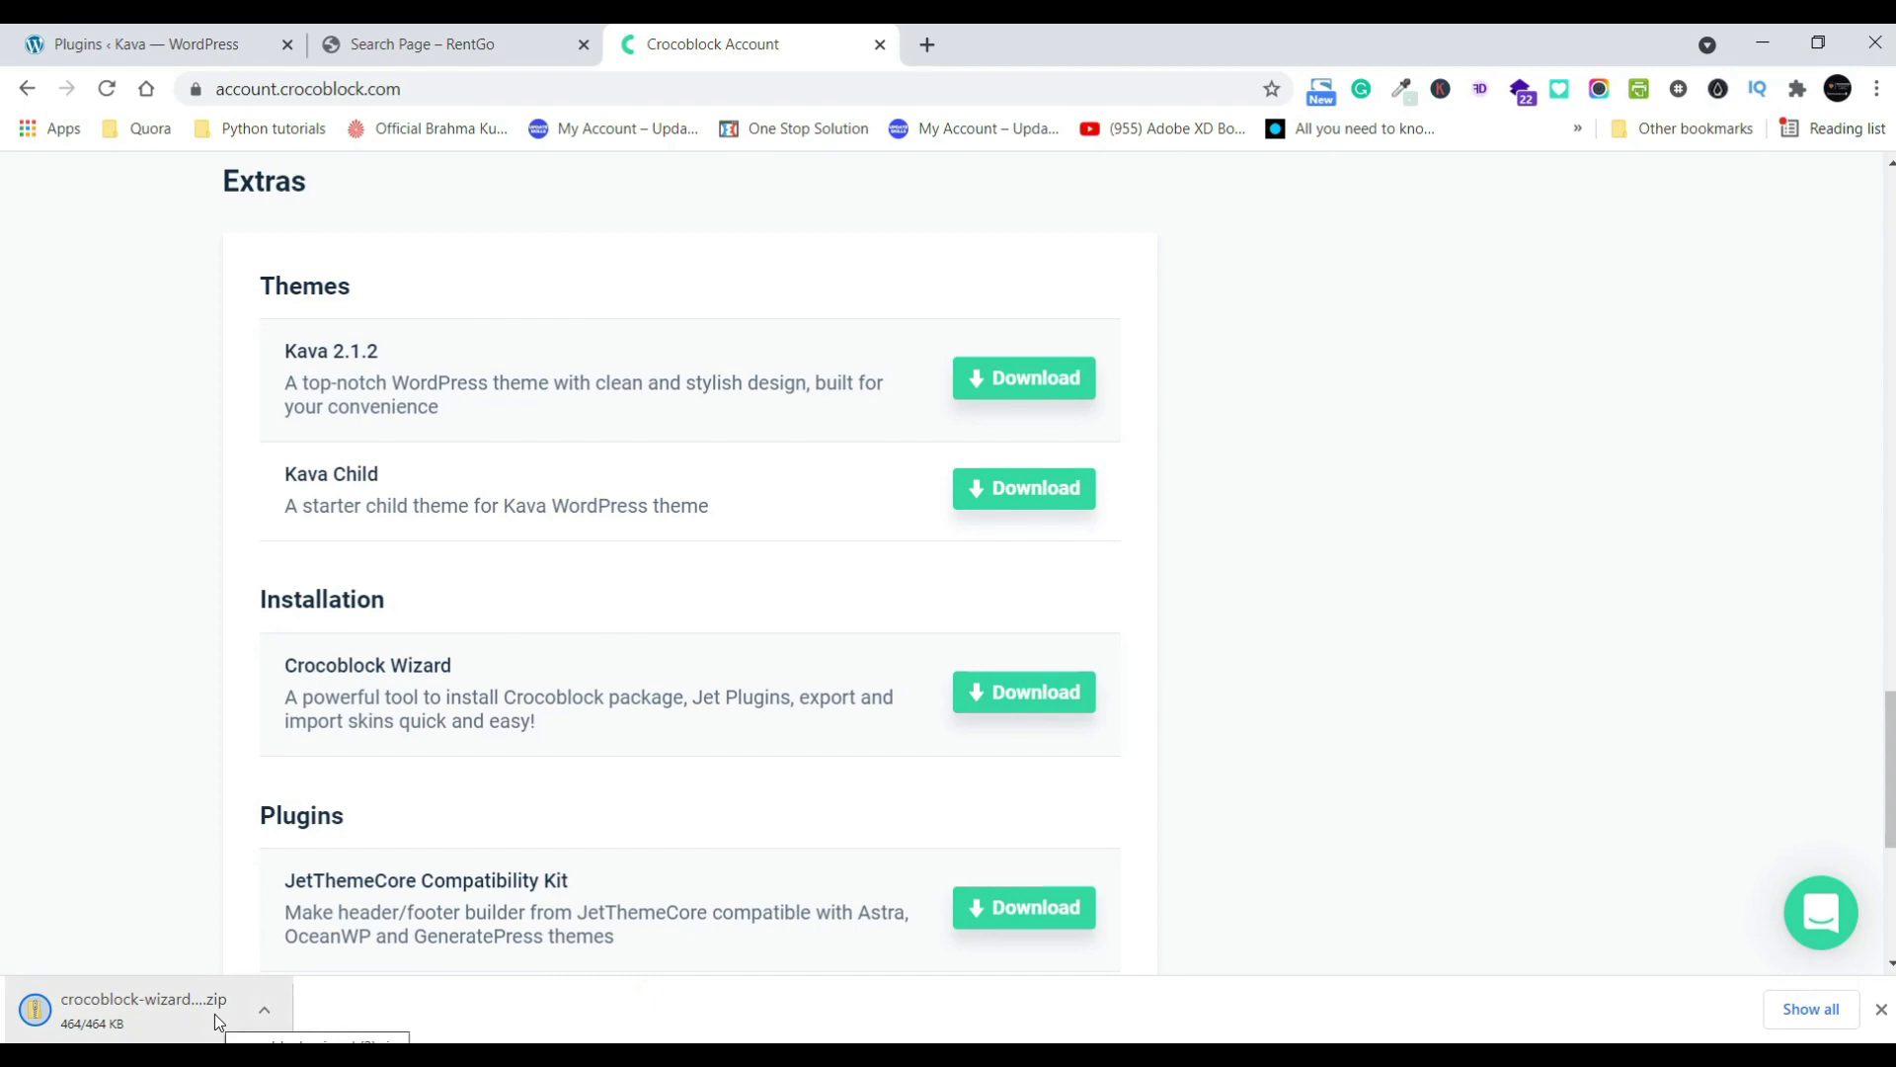
- Search the WordPress plugin directory for "elementor", then install and activate Elementor Website Builder
left_click(138, 34)
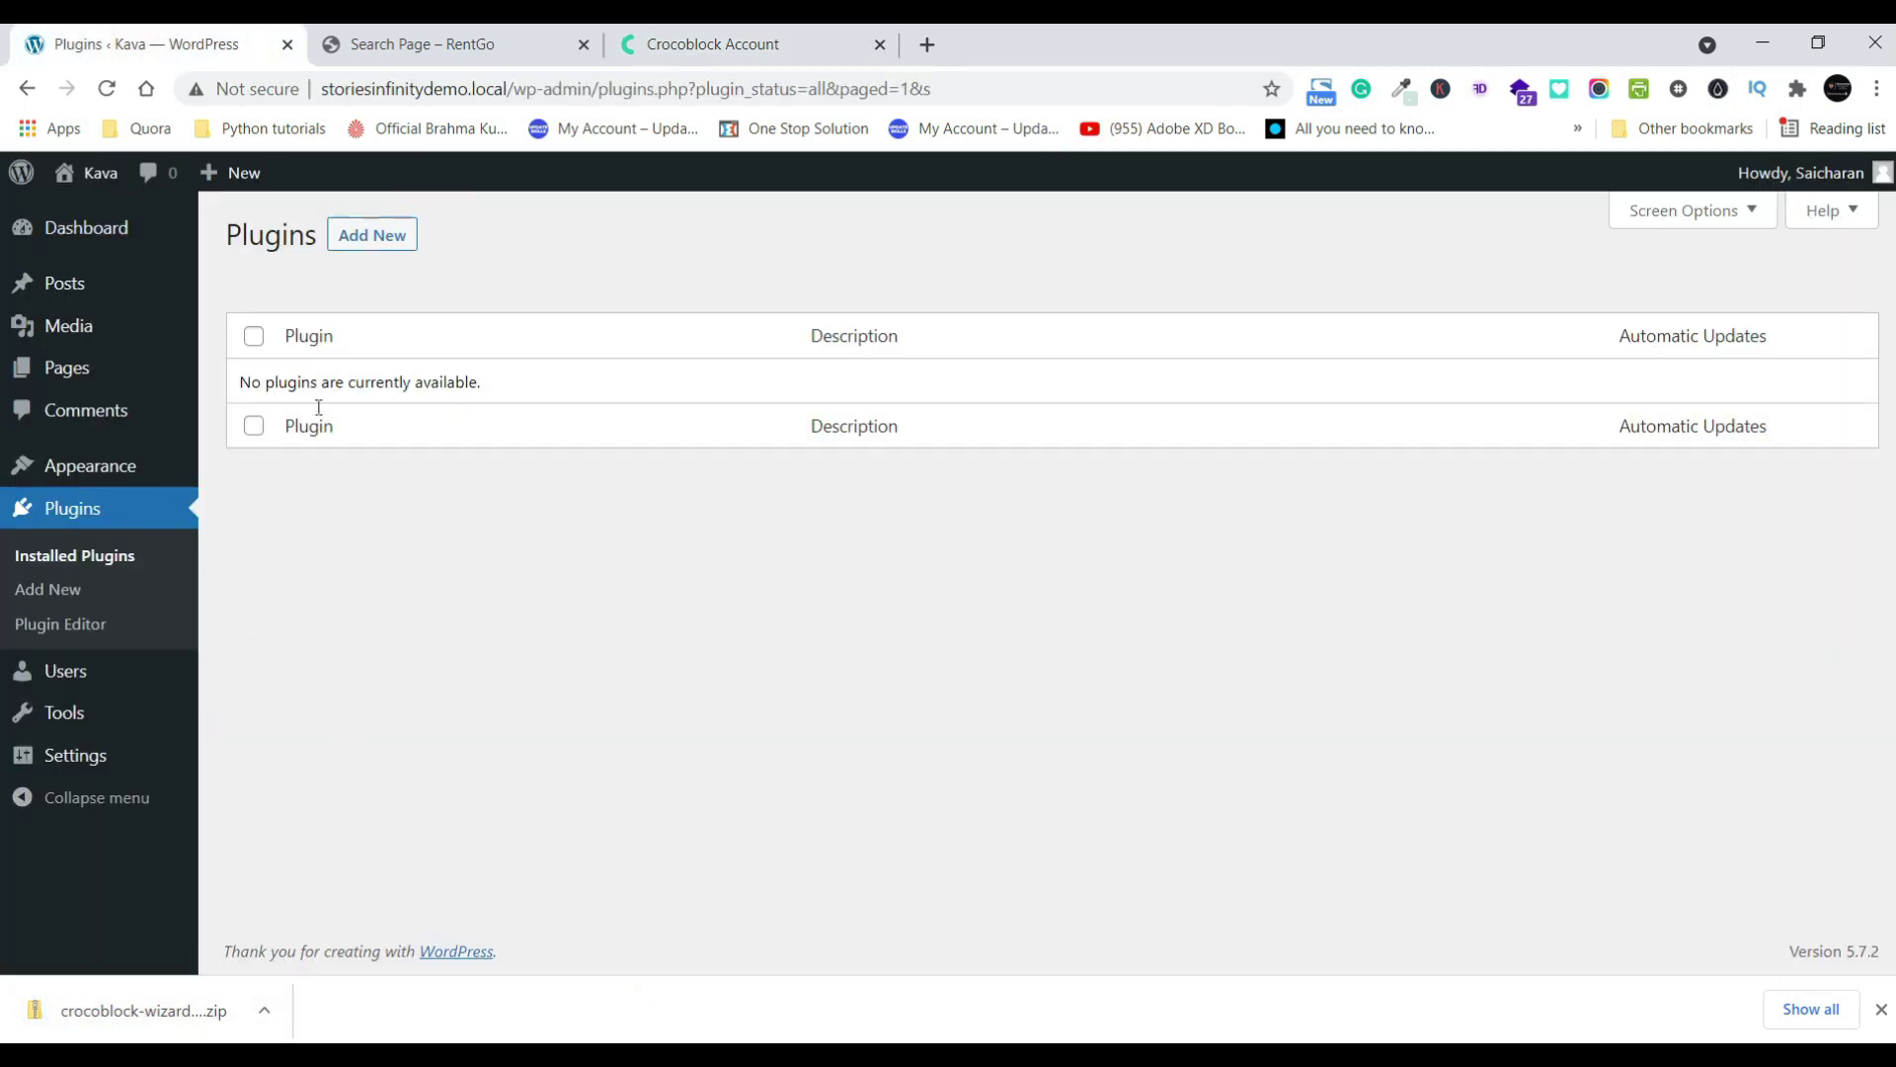
left_click(384, 246)
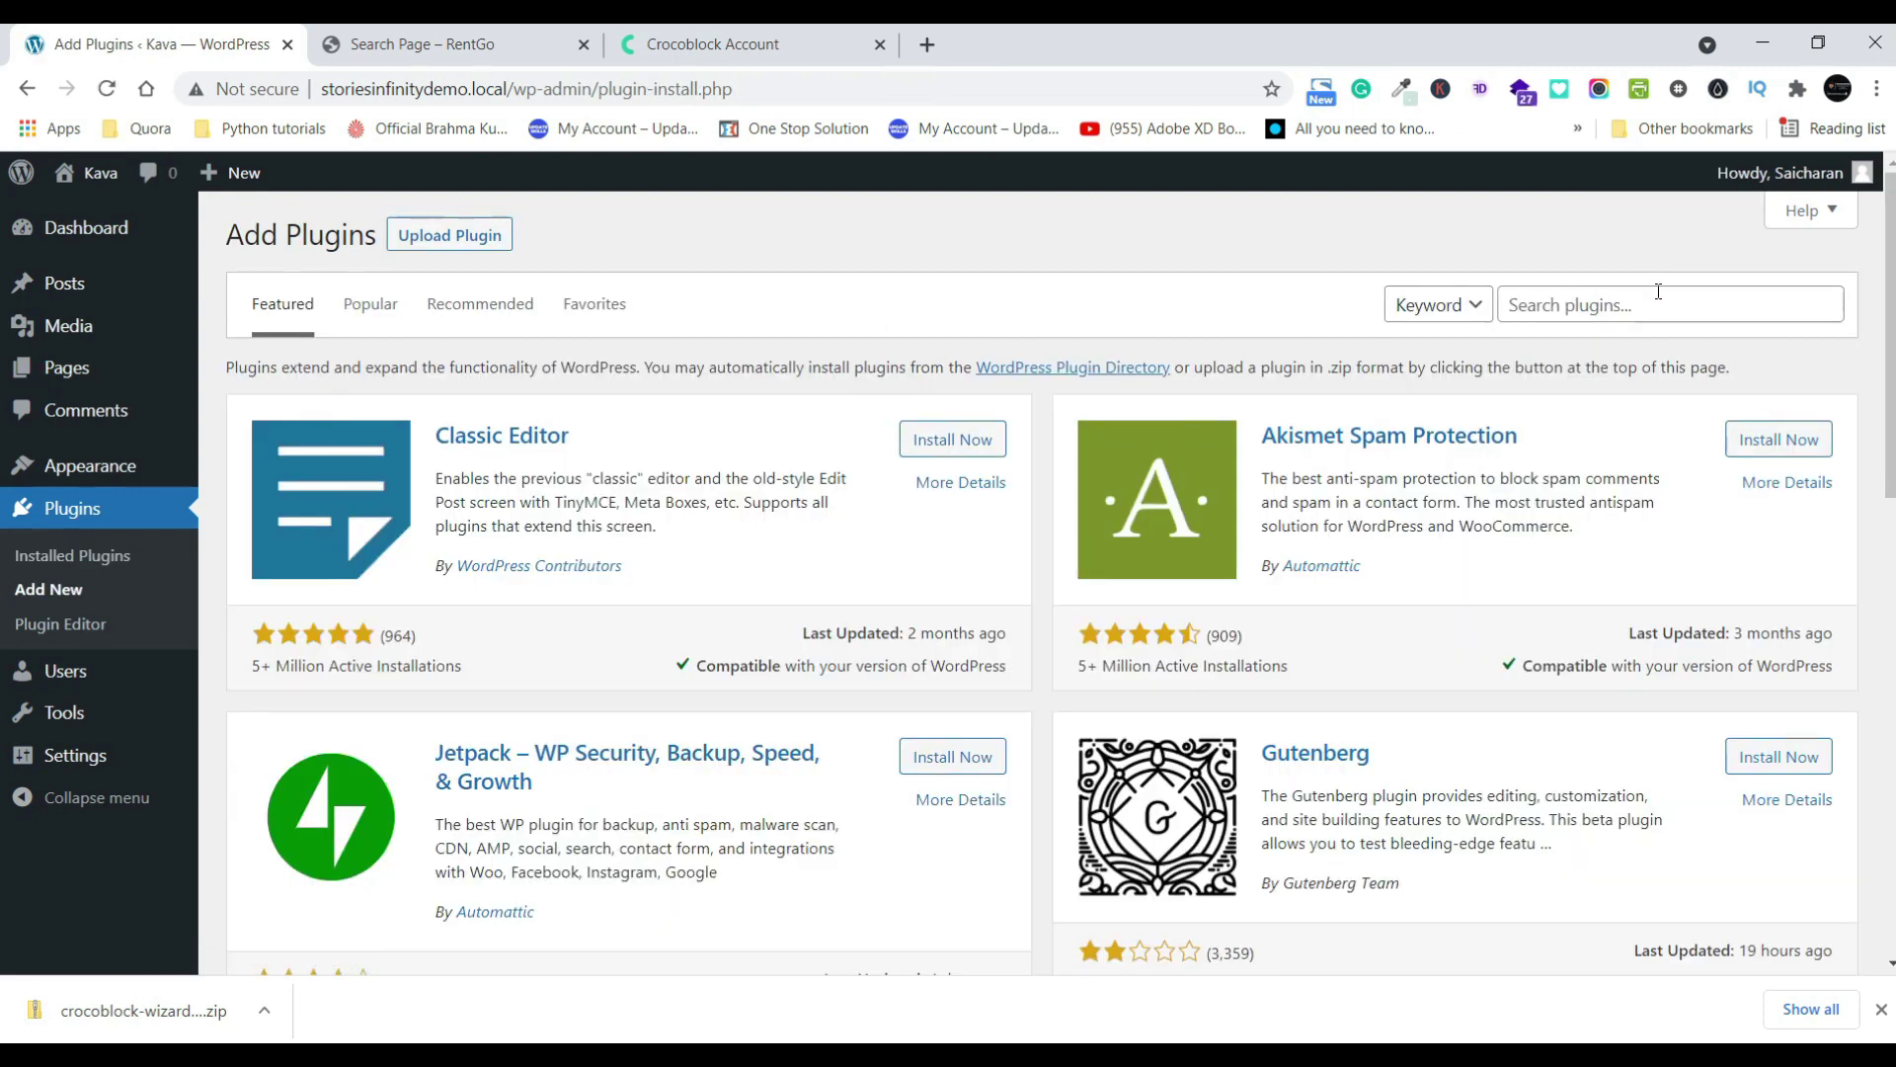
left_click(1655, 295)
left_click(1625, 342)
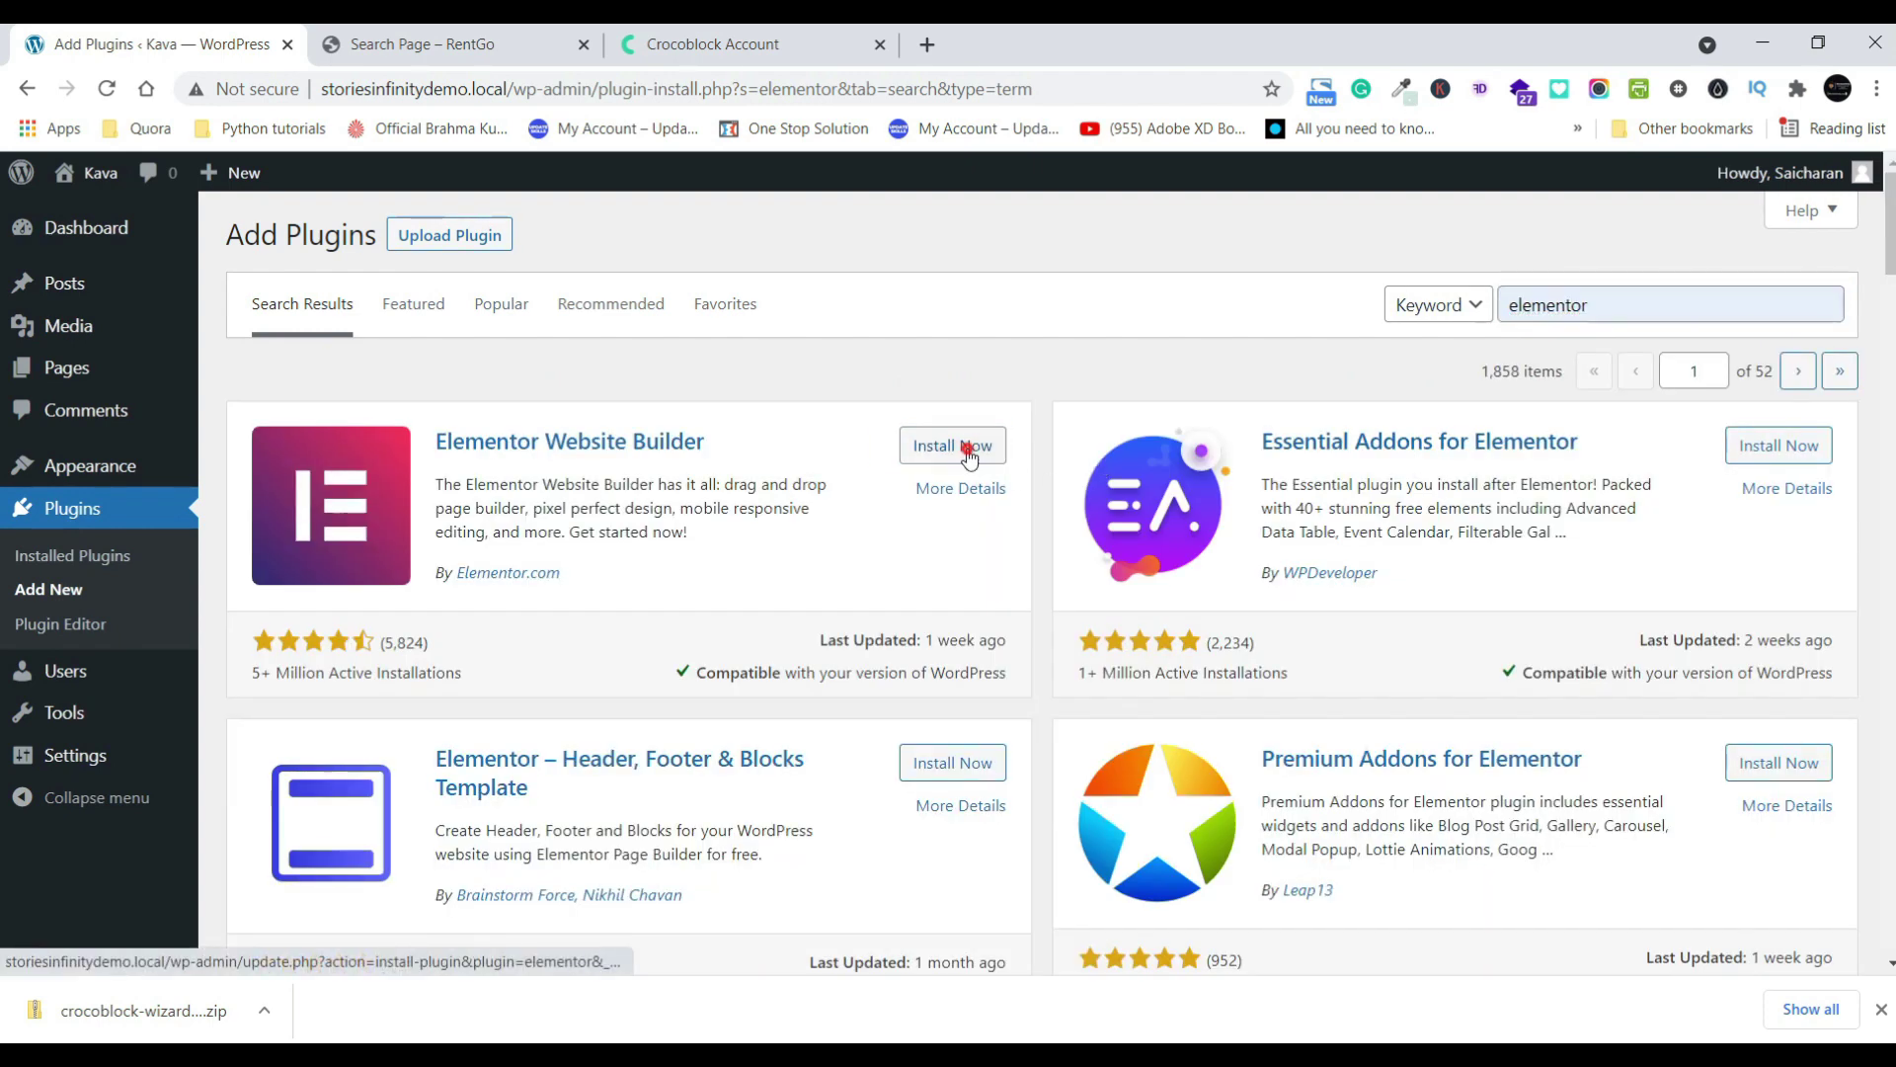
left_click(968, 452)
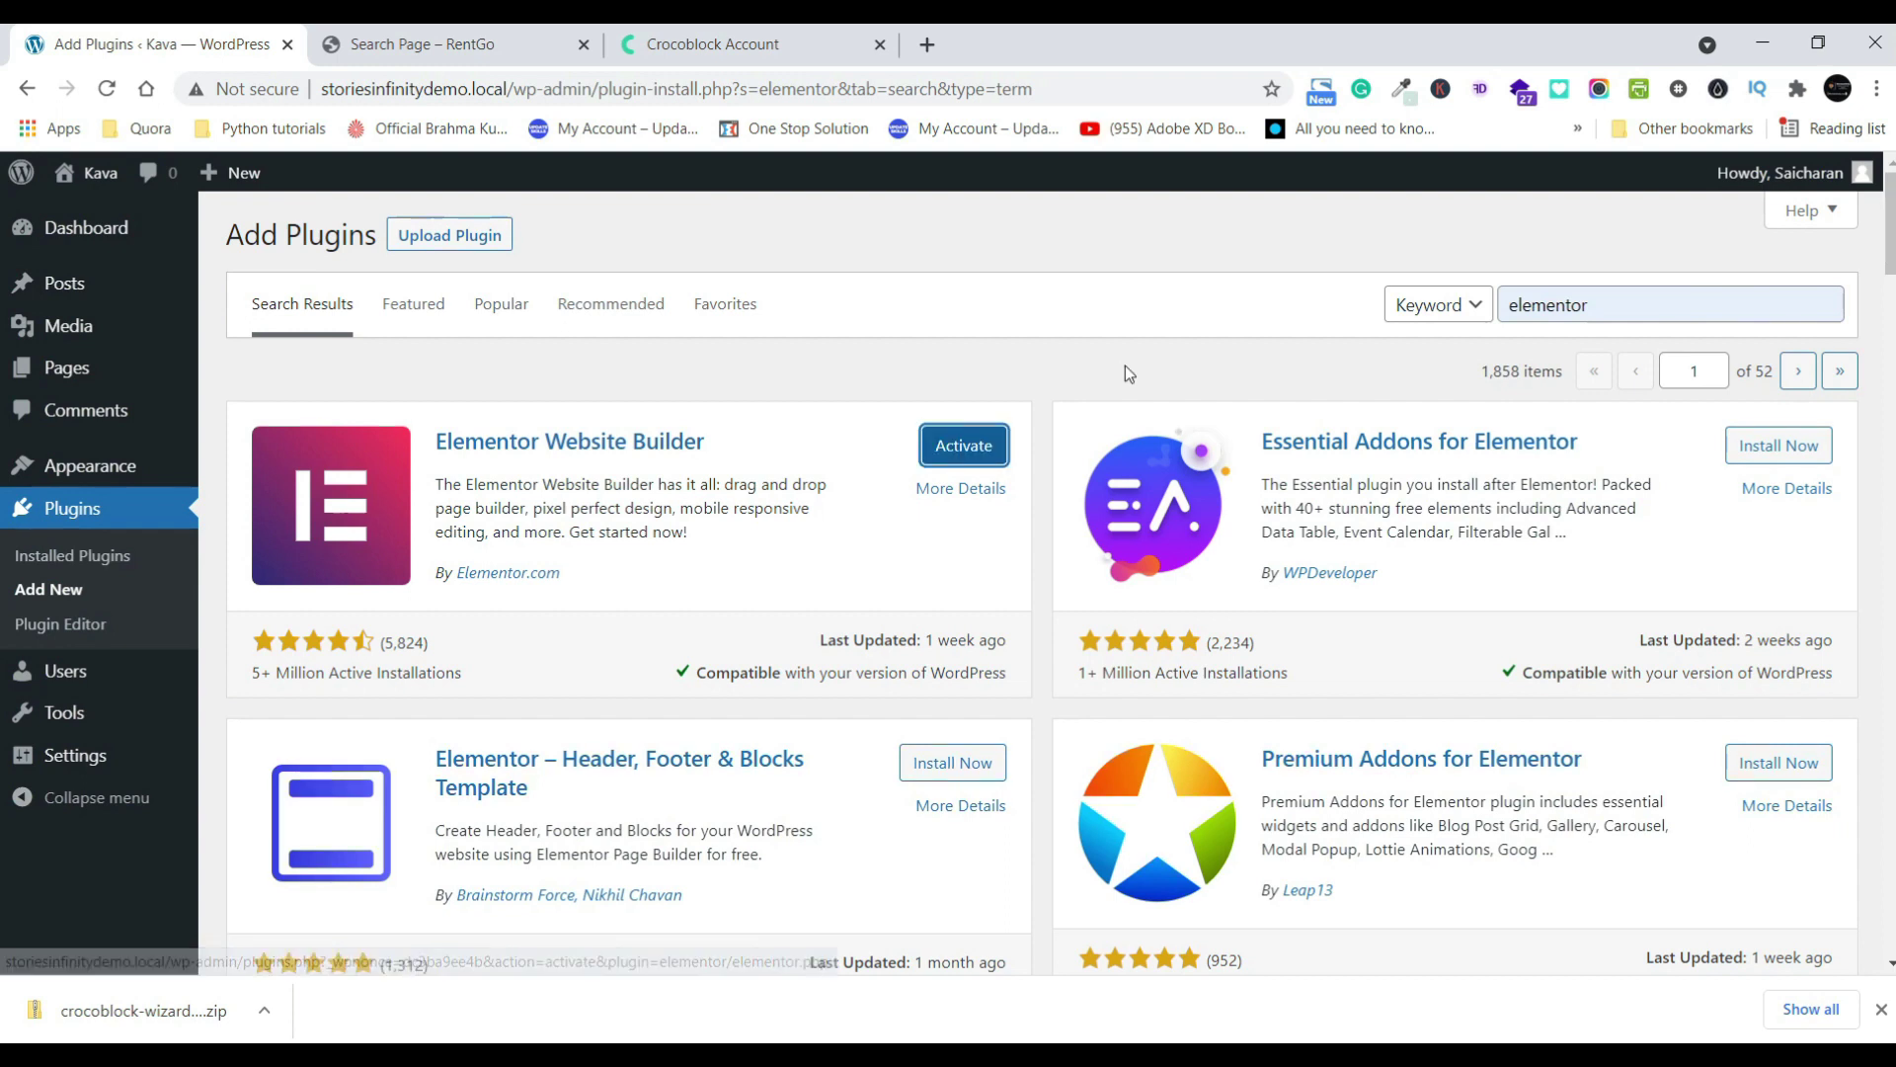
left_click(951, 449)
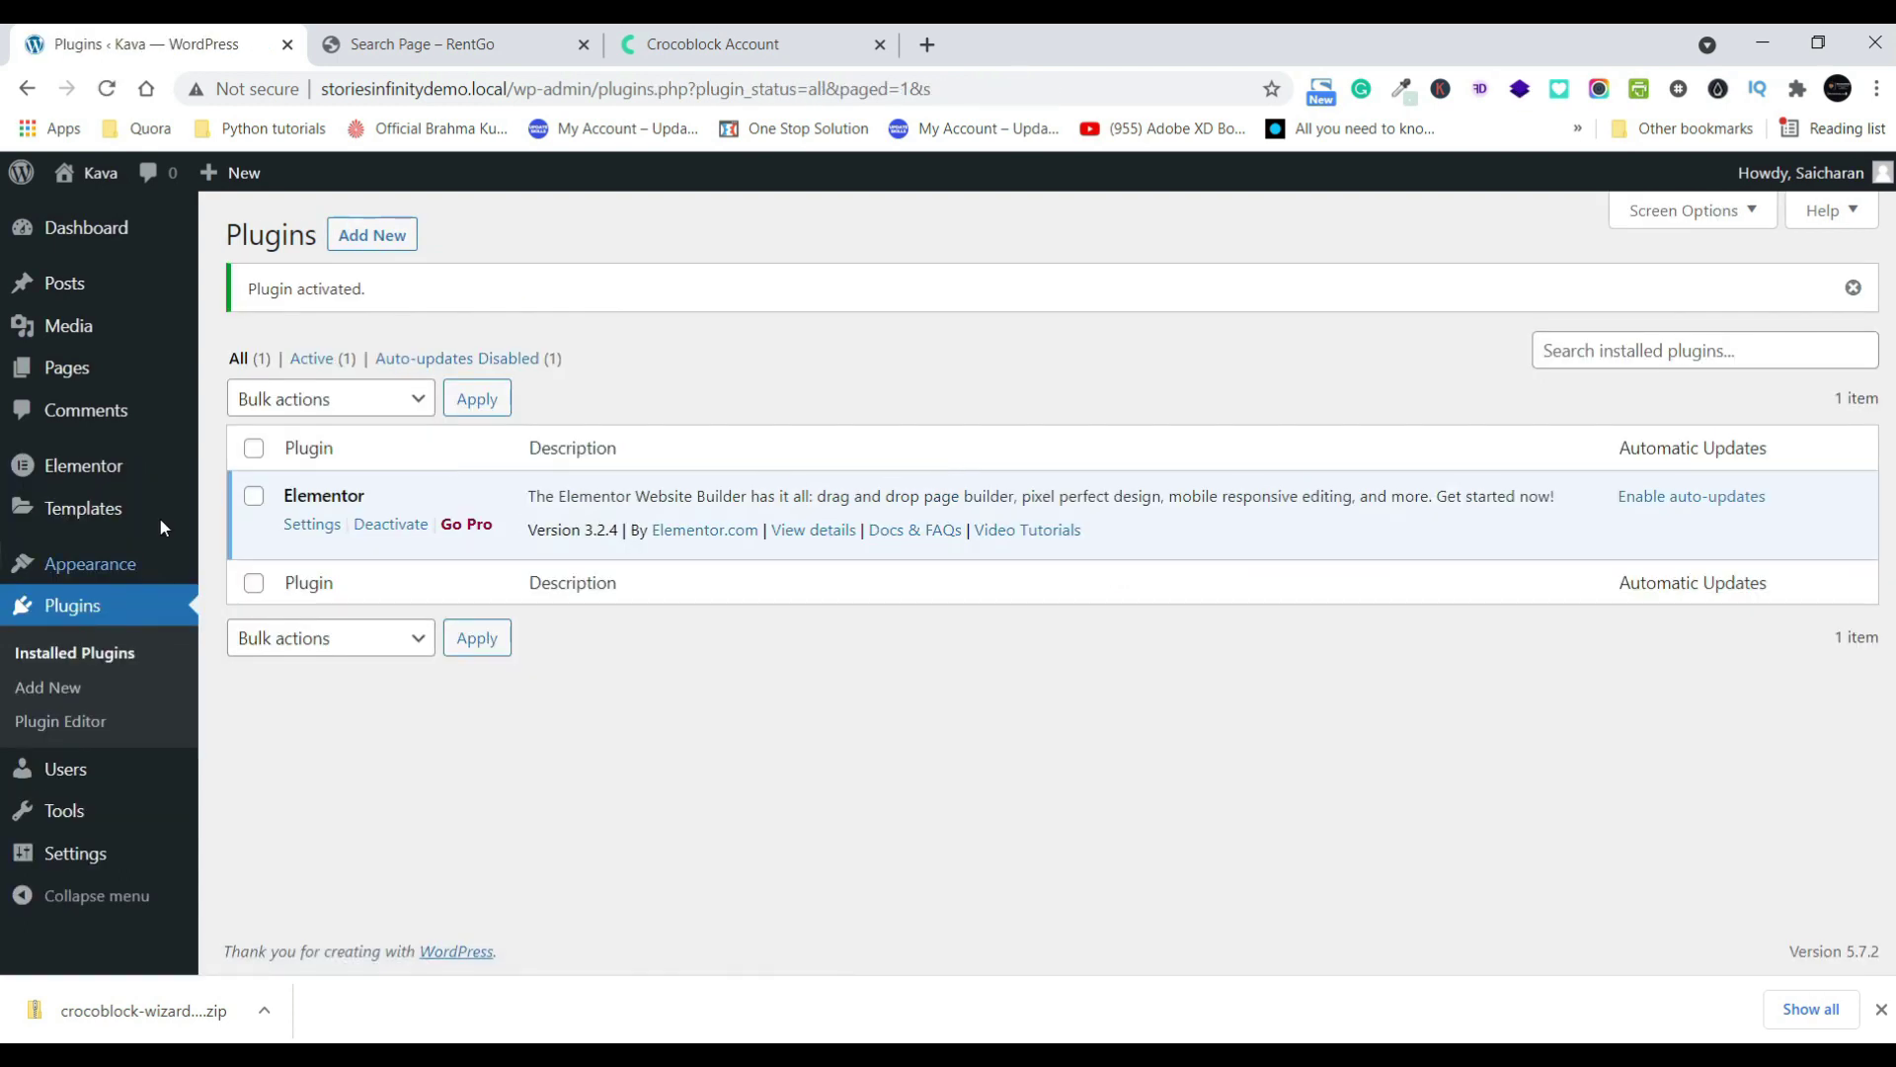
- Upload crocoblock-wizard.zip from the Data (D:) drive as a new plugin, then install and activate it
mouse_move(32, 472)
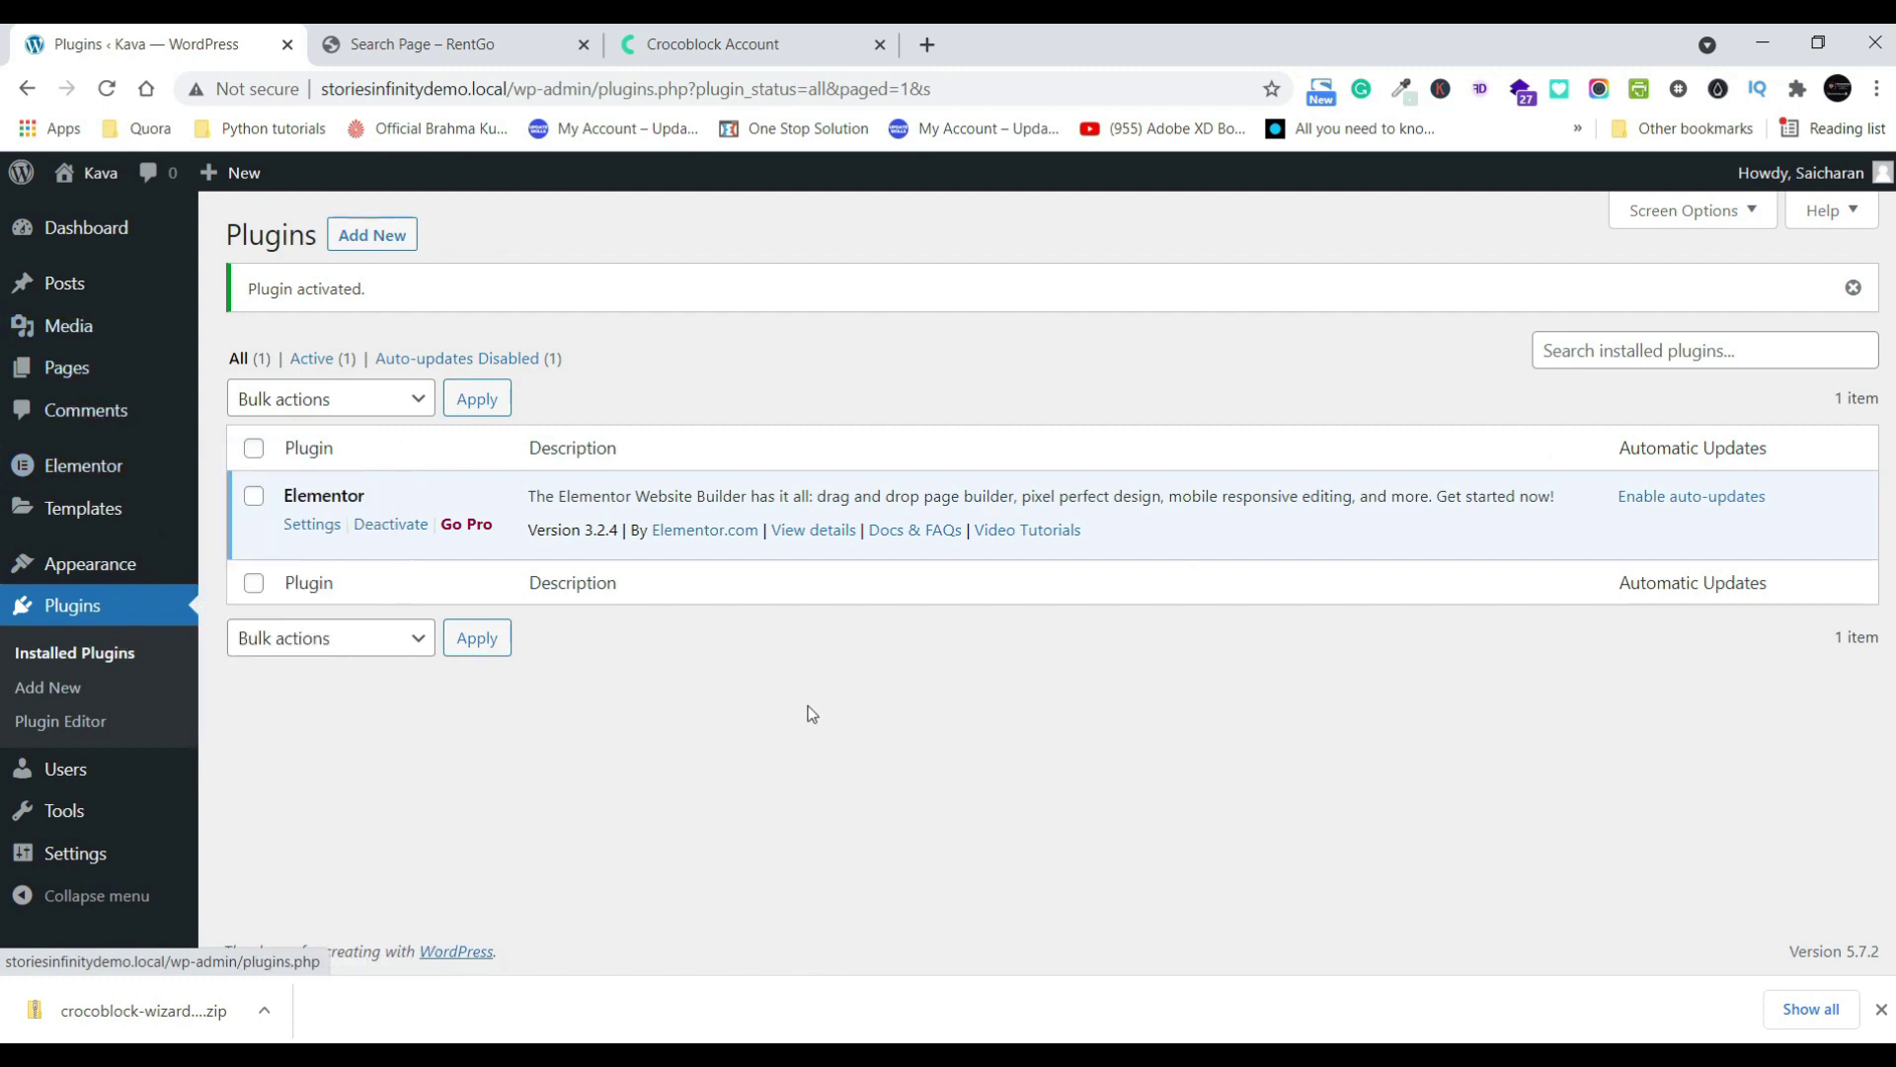
left_click(70, 690)
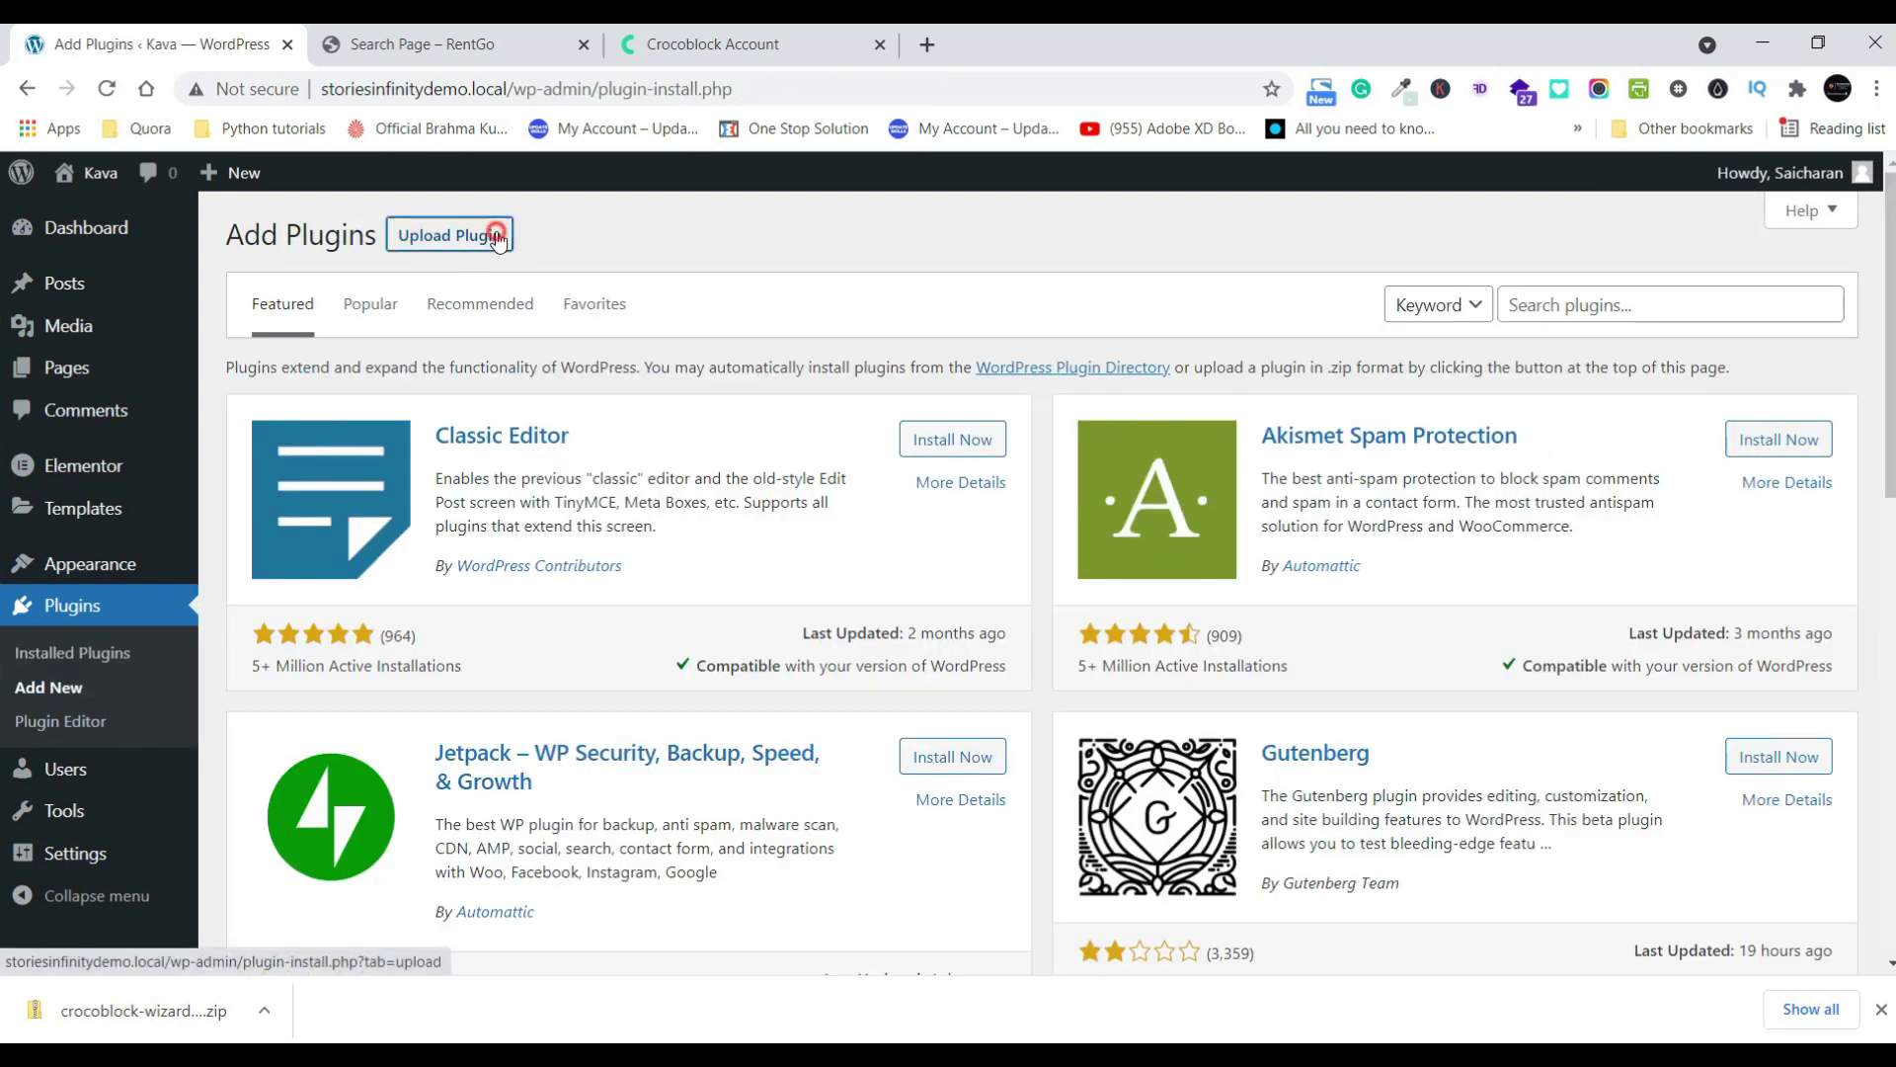
left_click(492, 234)
left_click(879, 456)
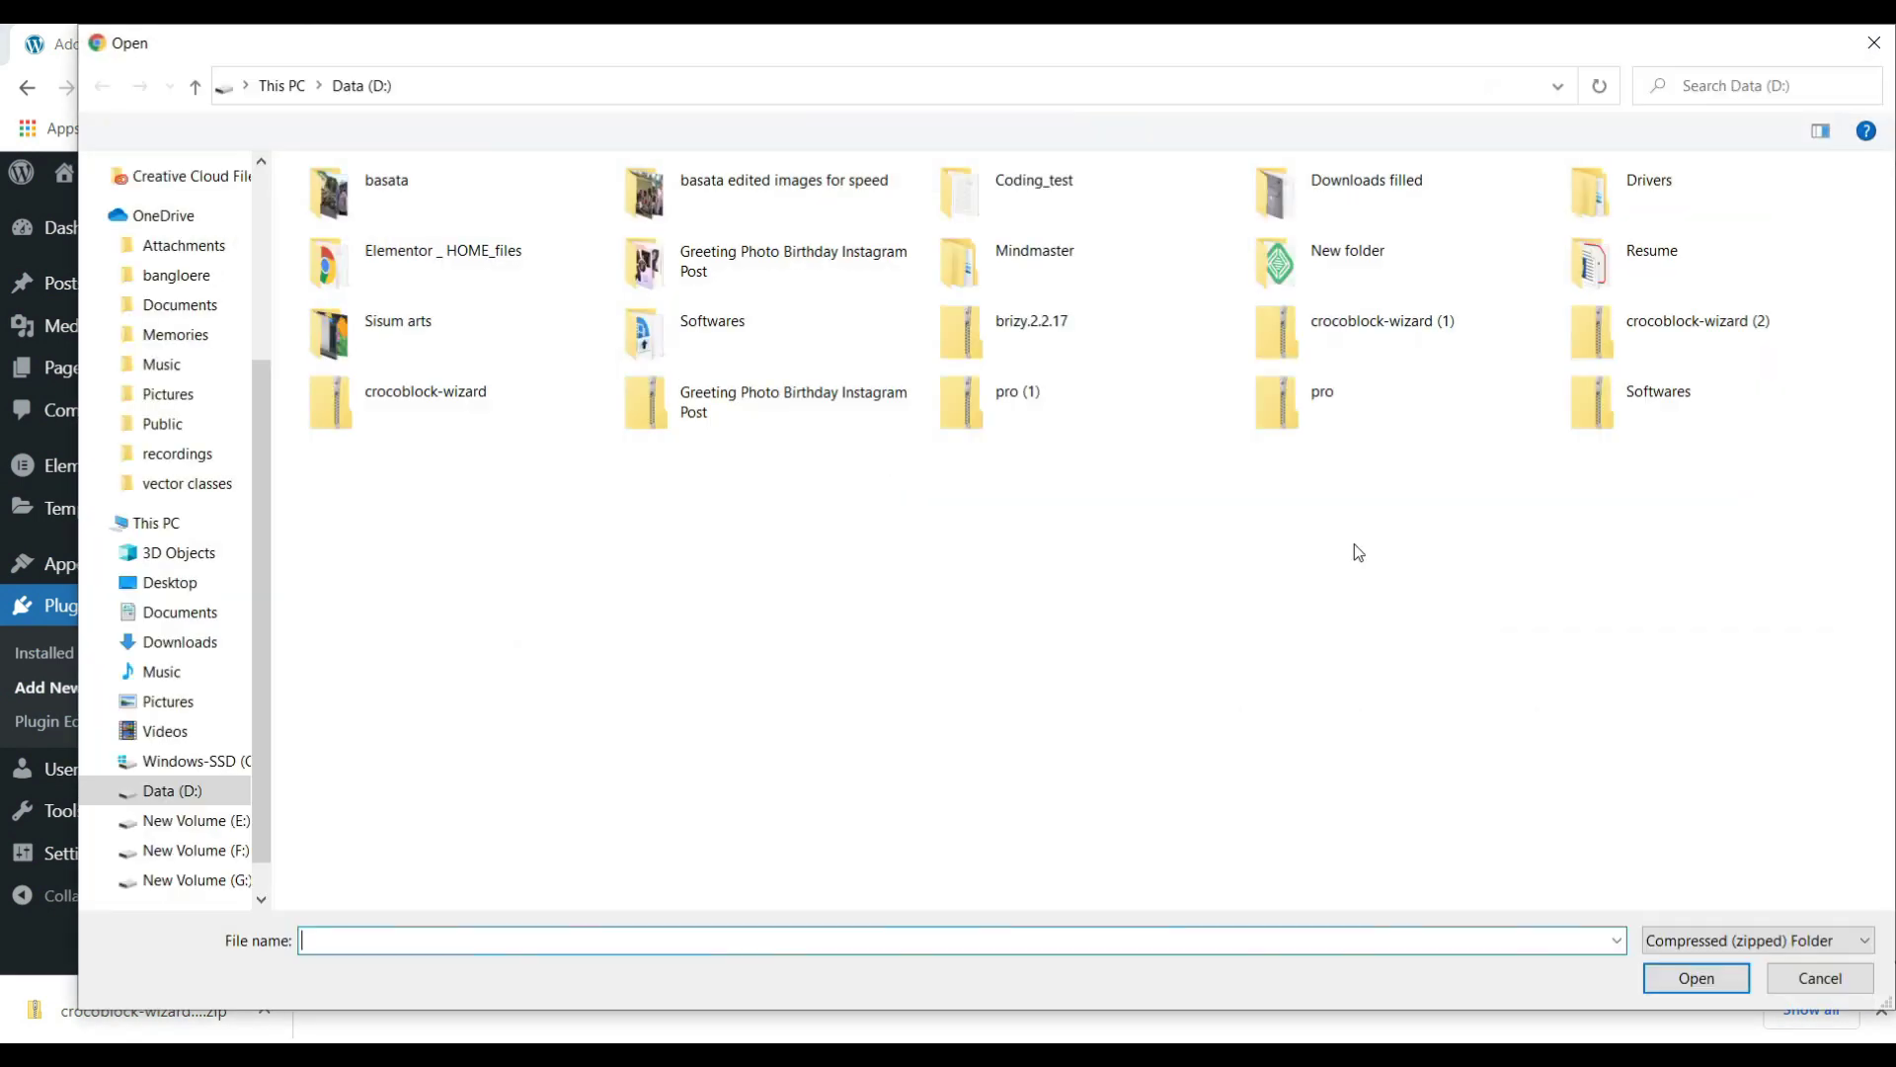
left_click(454, 434)
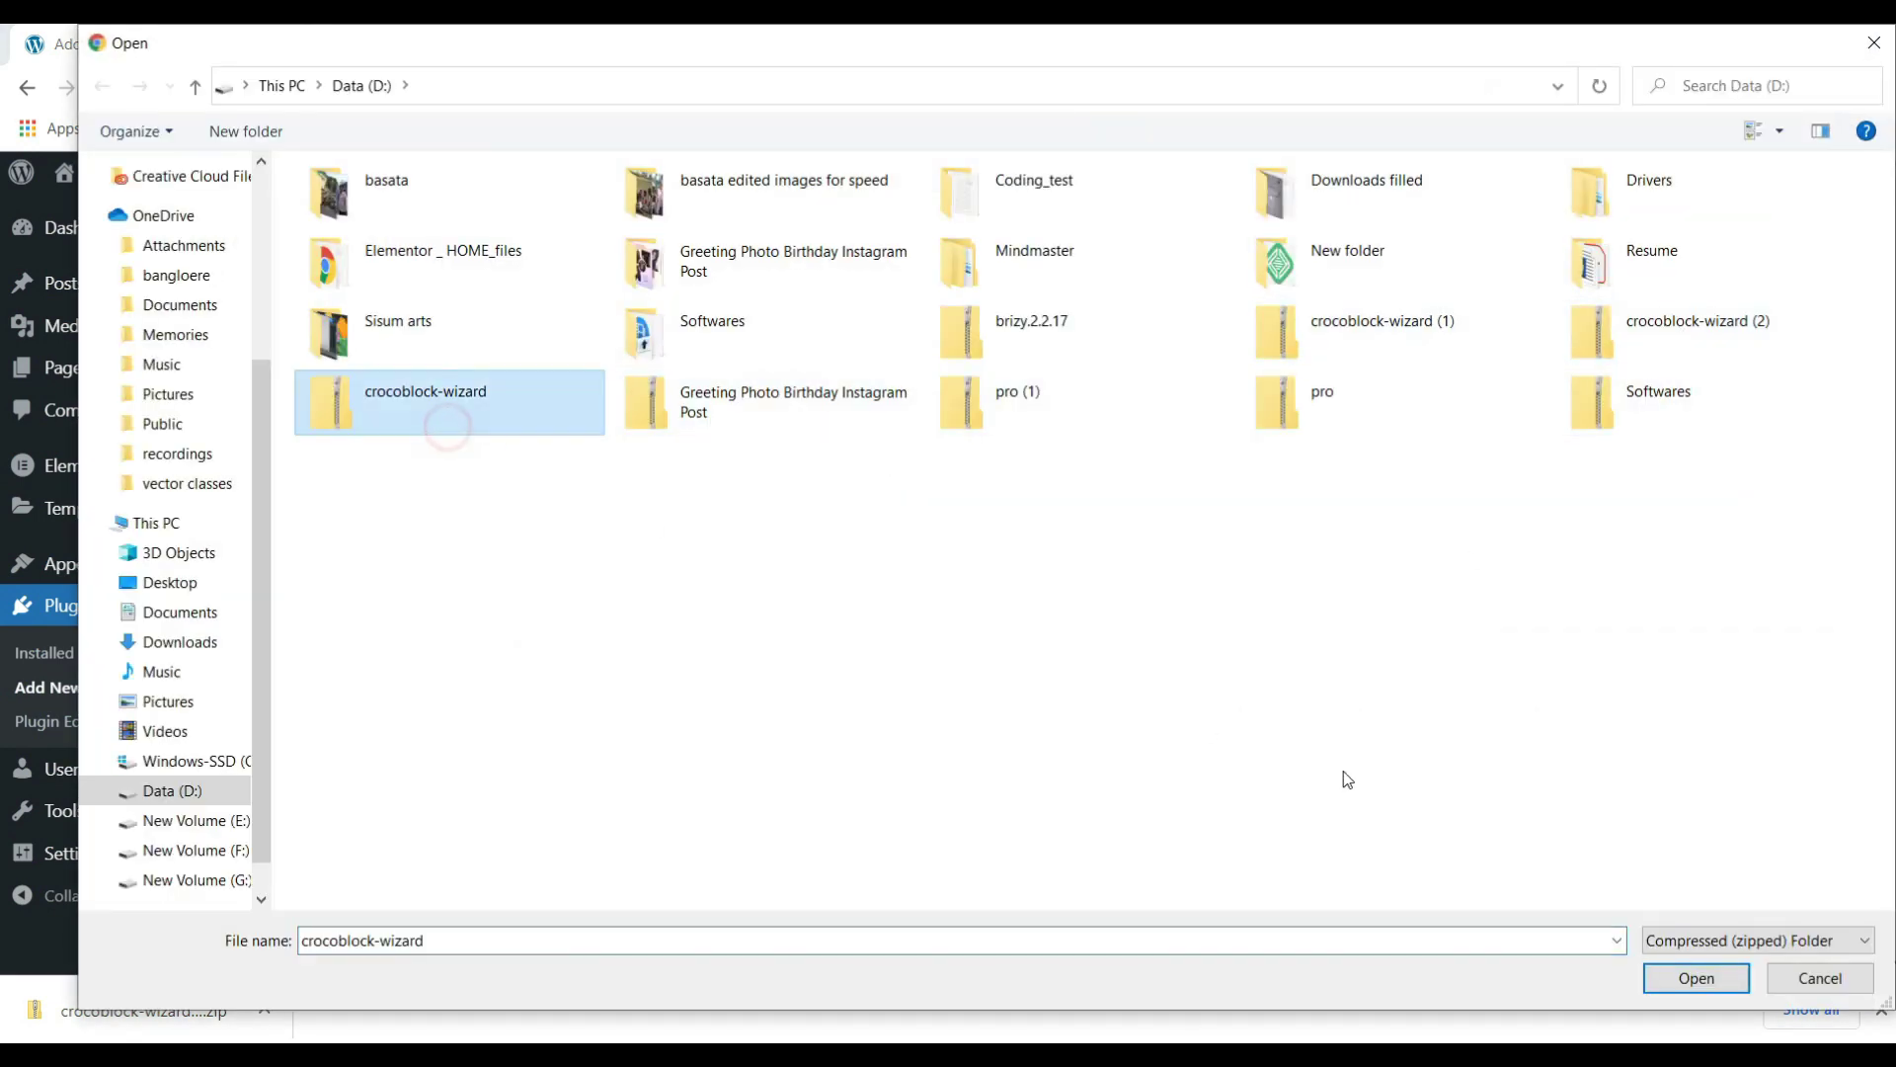
left_click(1696, 978)
left_click(1220, 455)
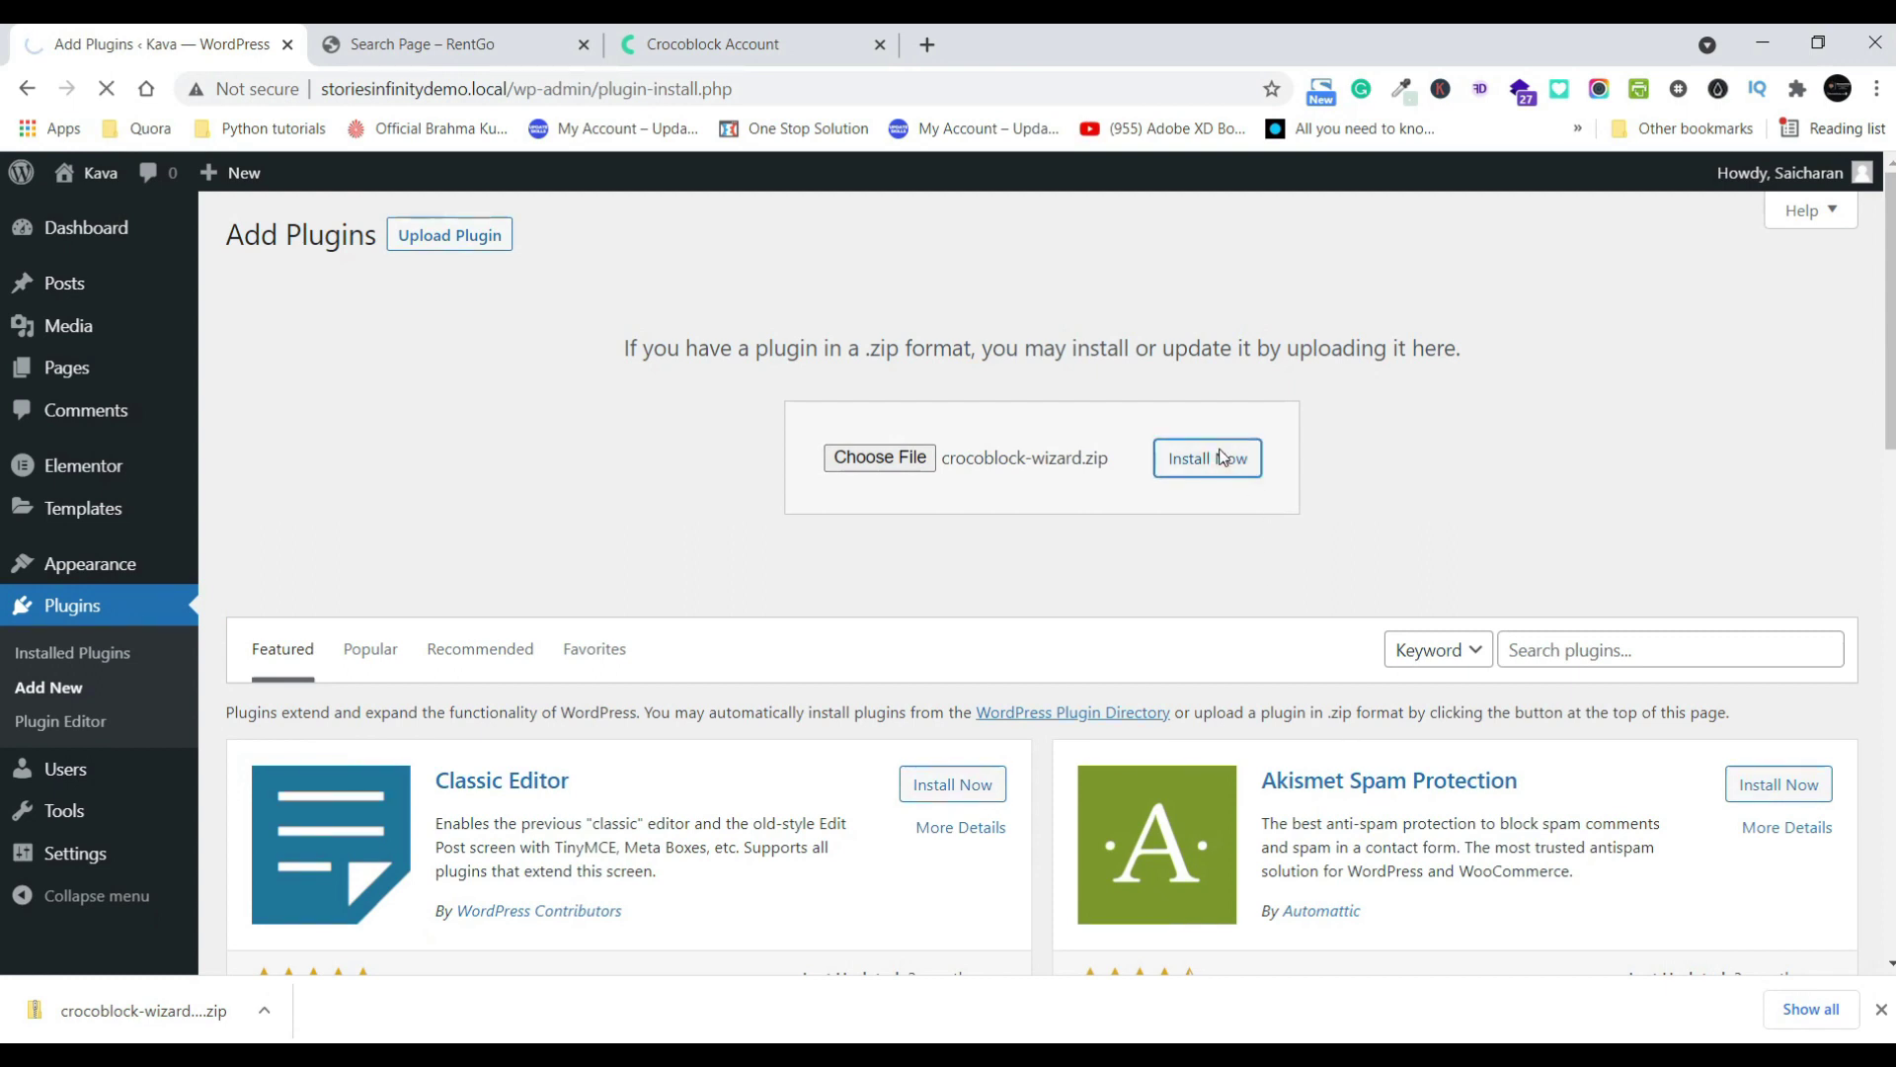
left_click(305, 419)
left_click(1881, 1009)
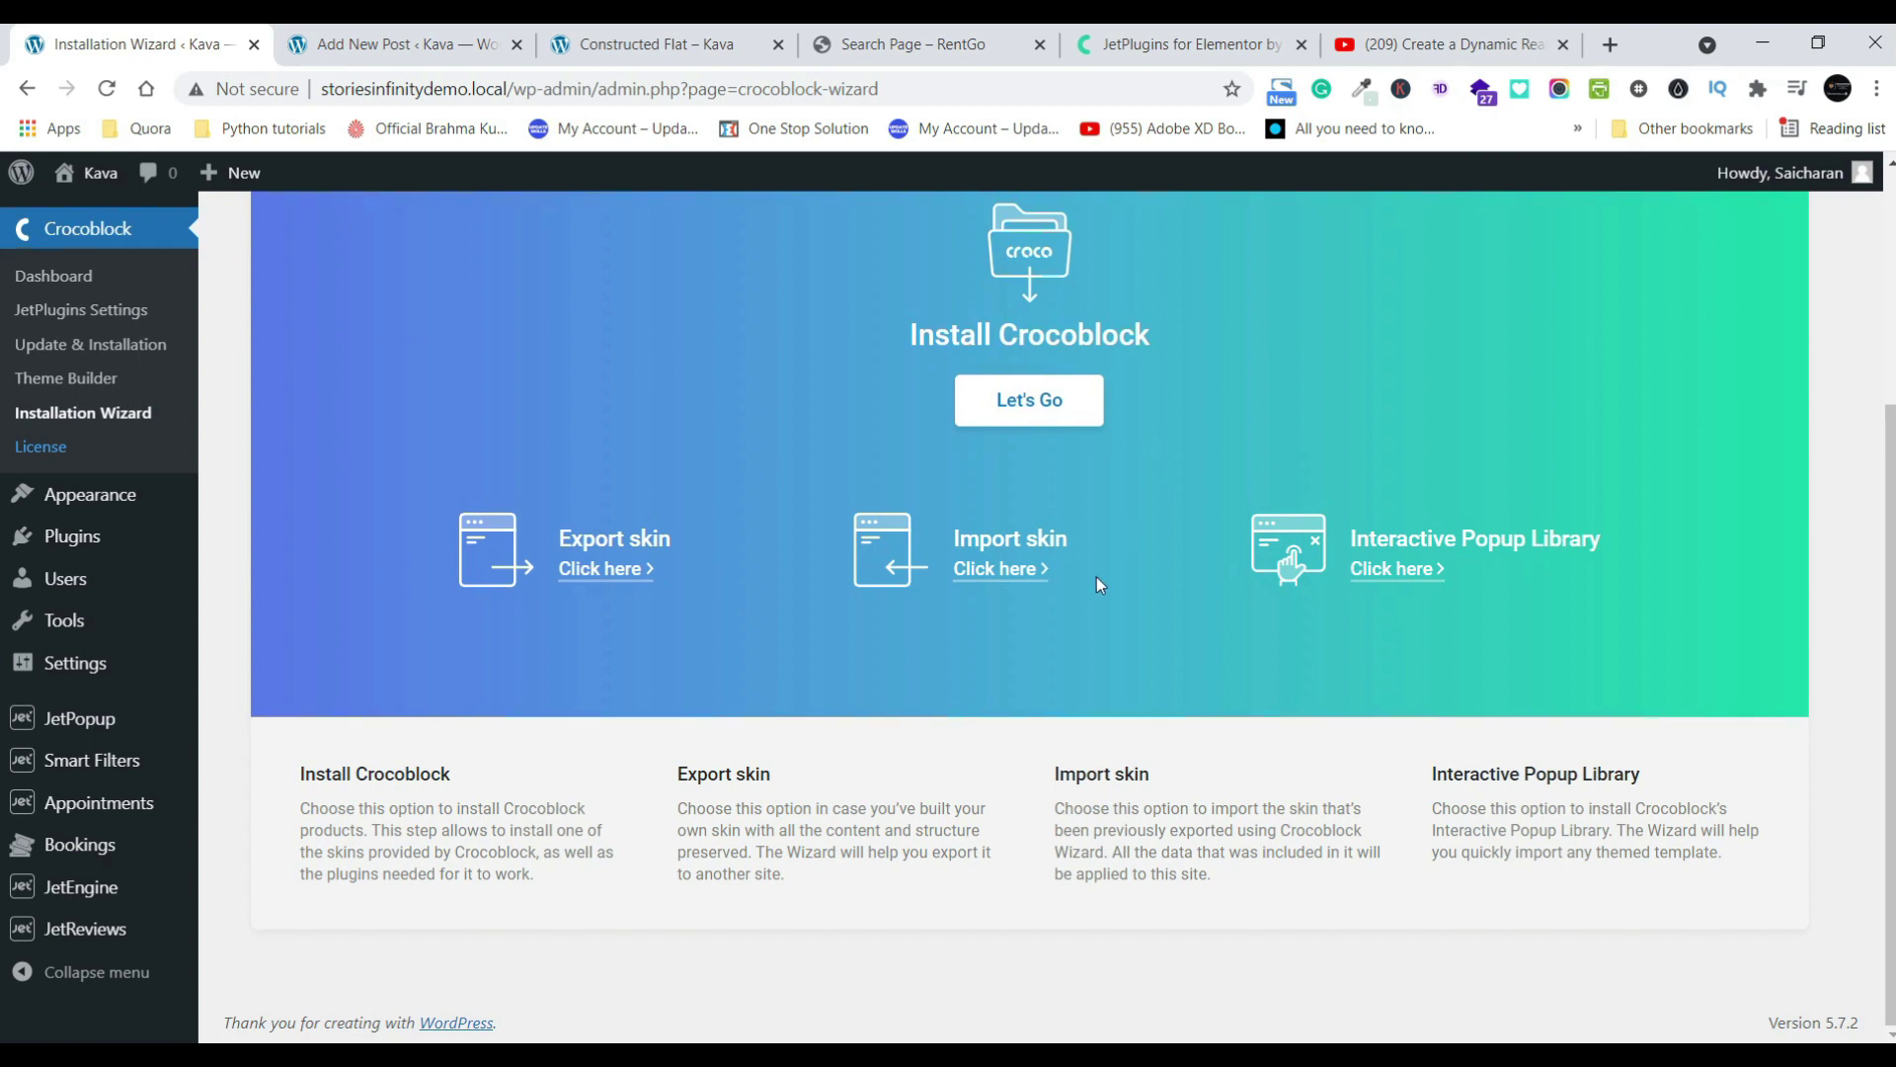
- Add a JetEngine custom post type named Cars with the slug cars
scroll(3, 543, "up", 3)
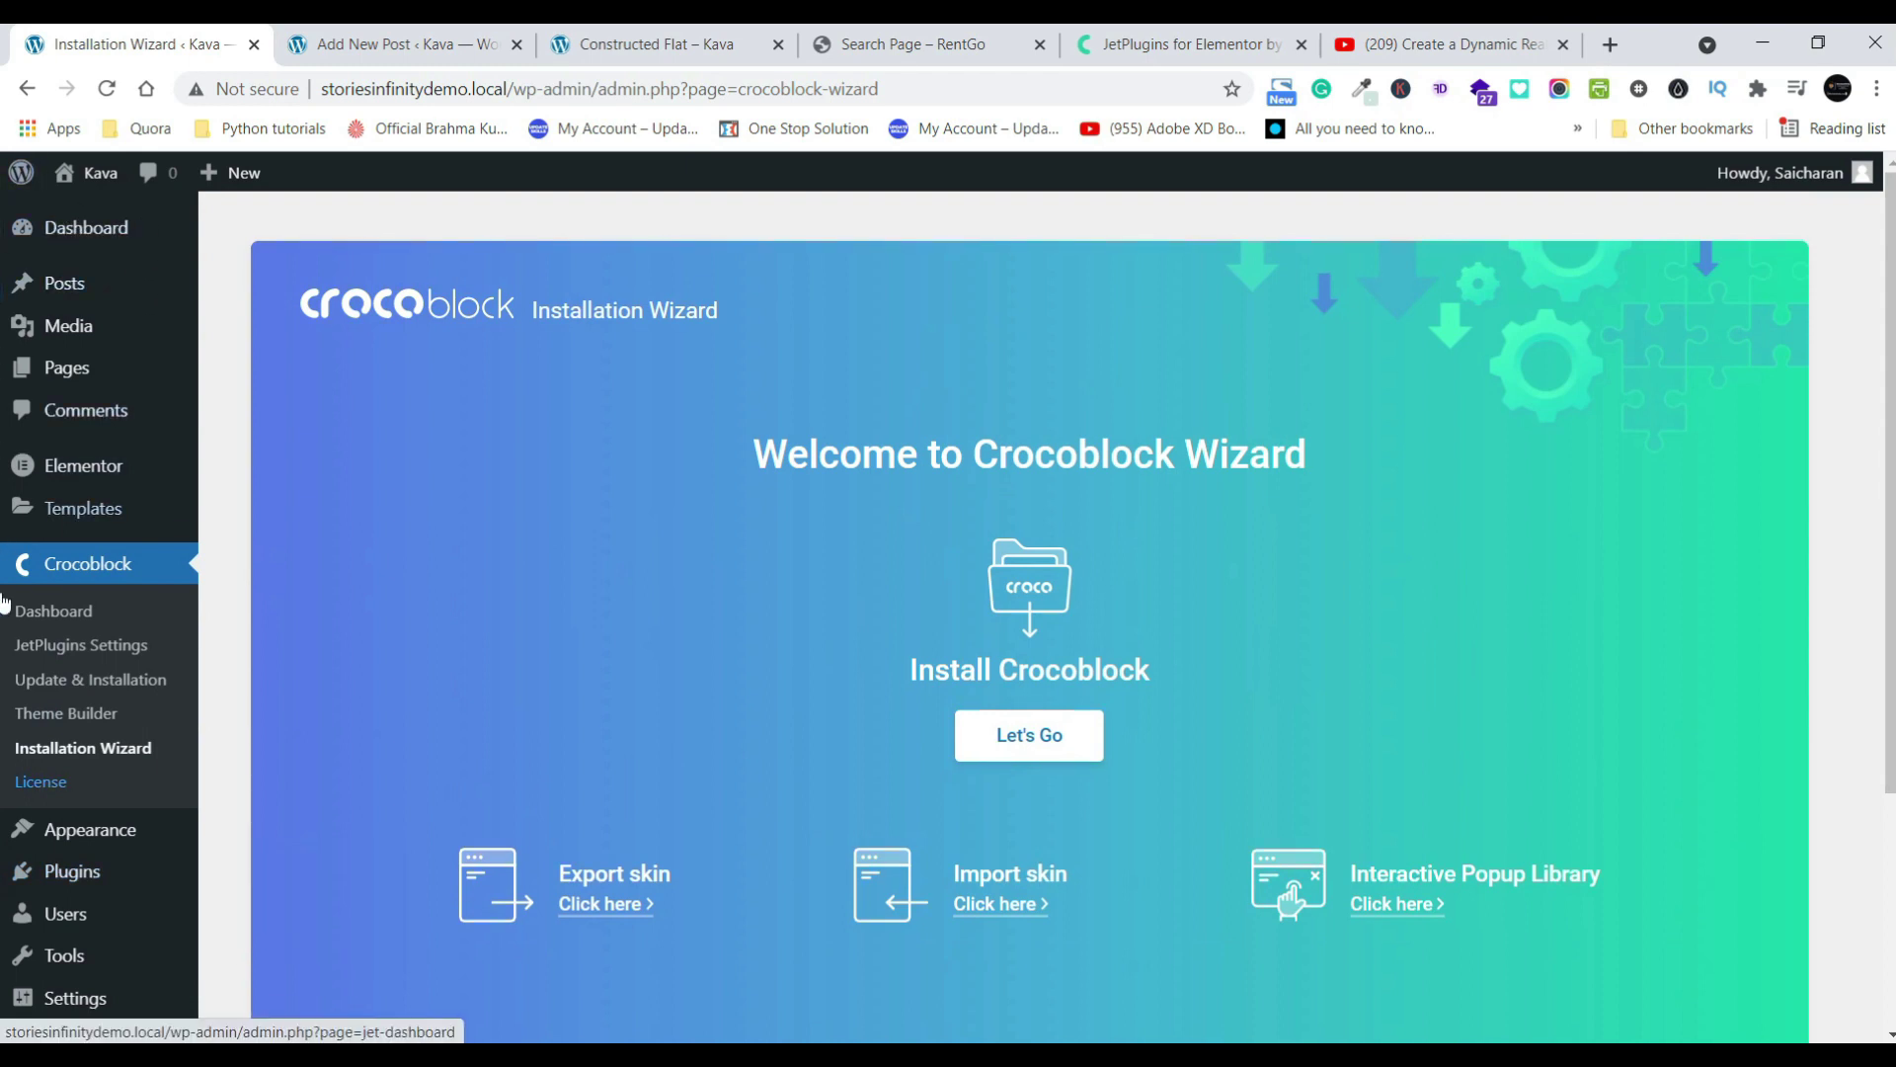
scroll(425, 492, "down", 3)
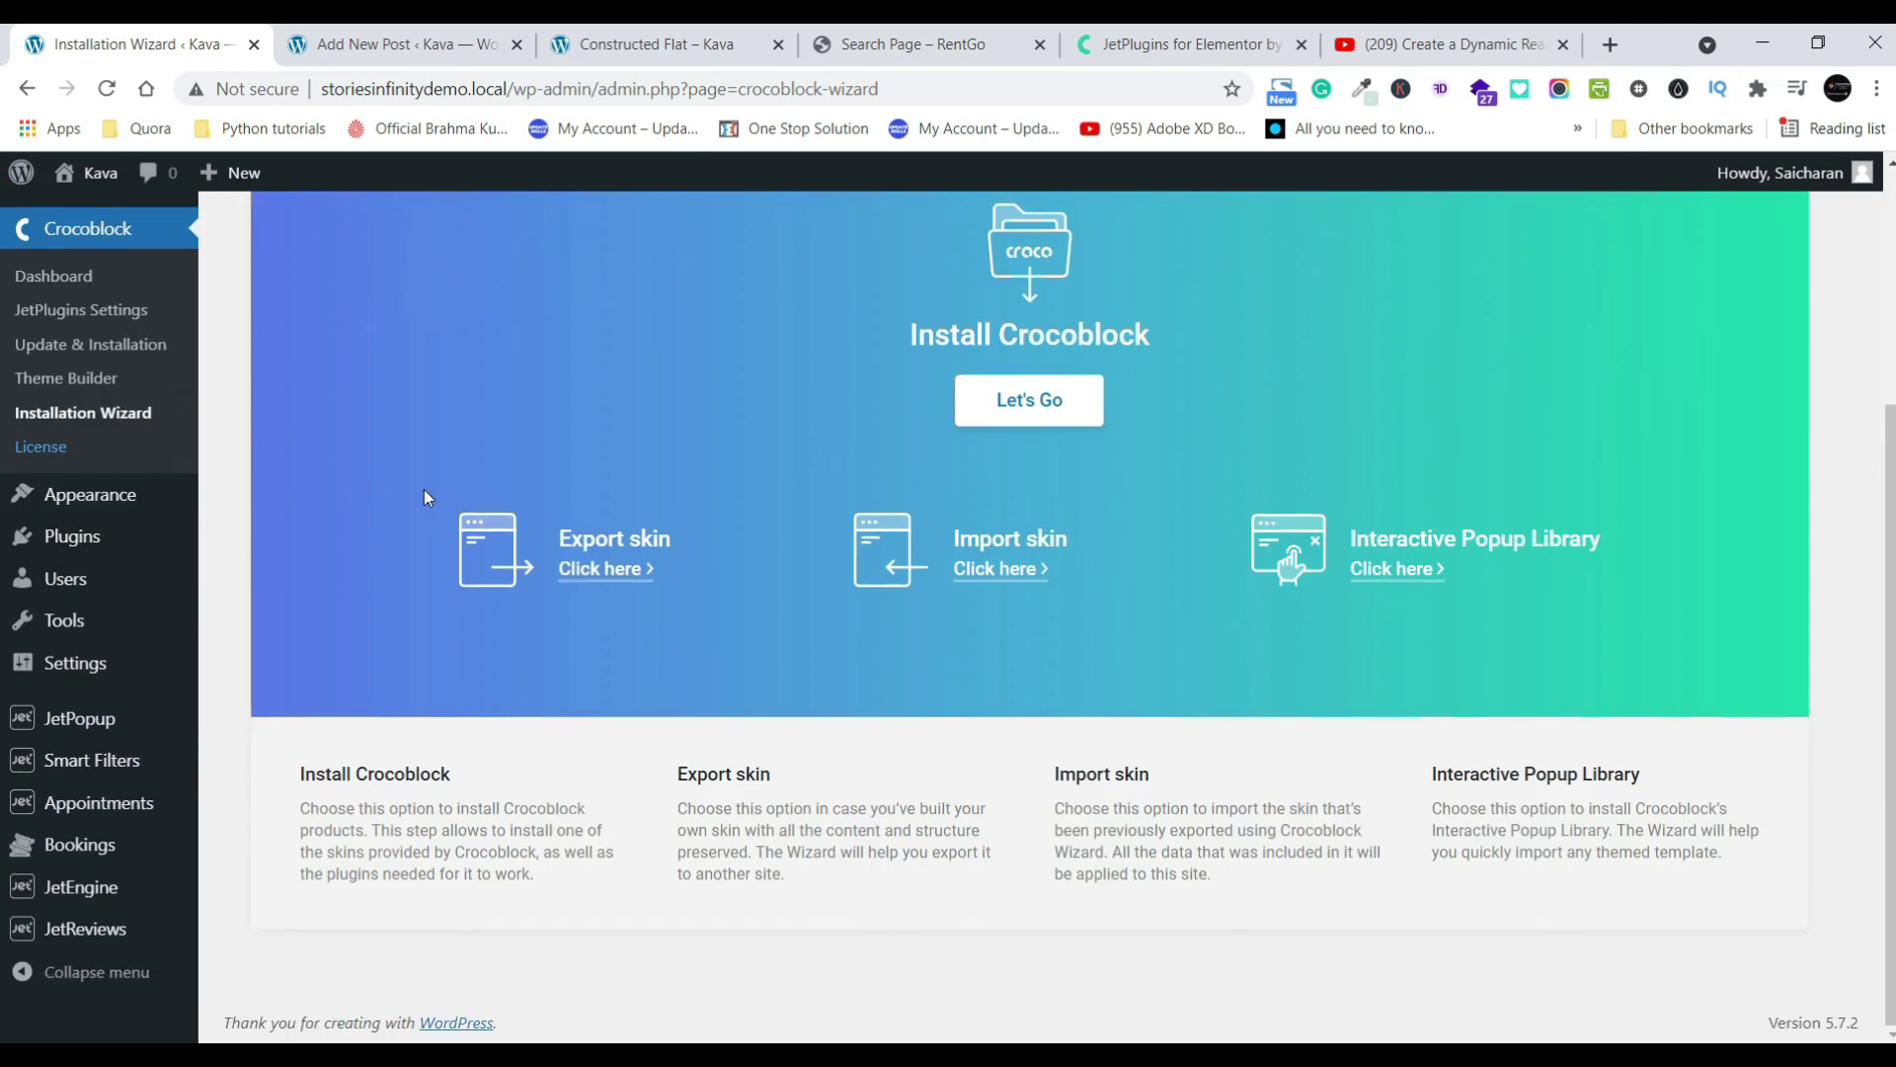
mouse_move(90, 894)
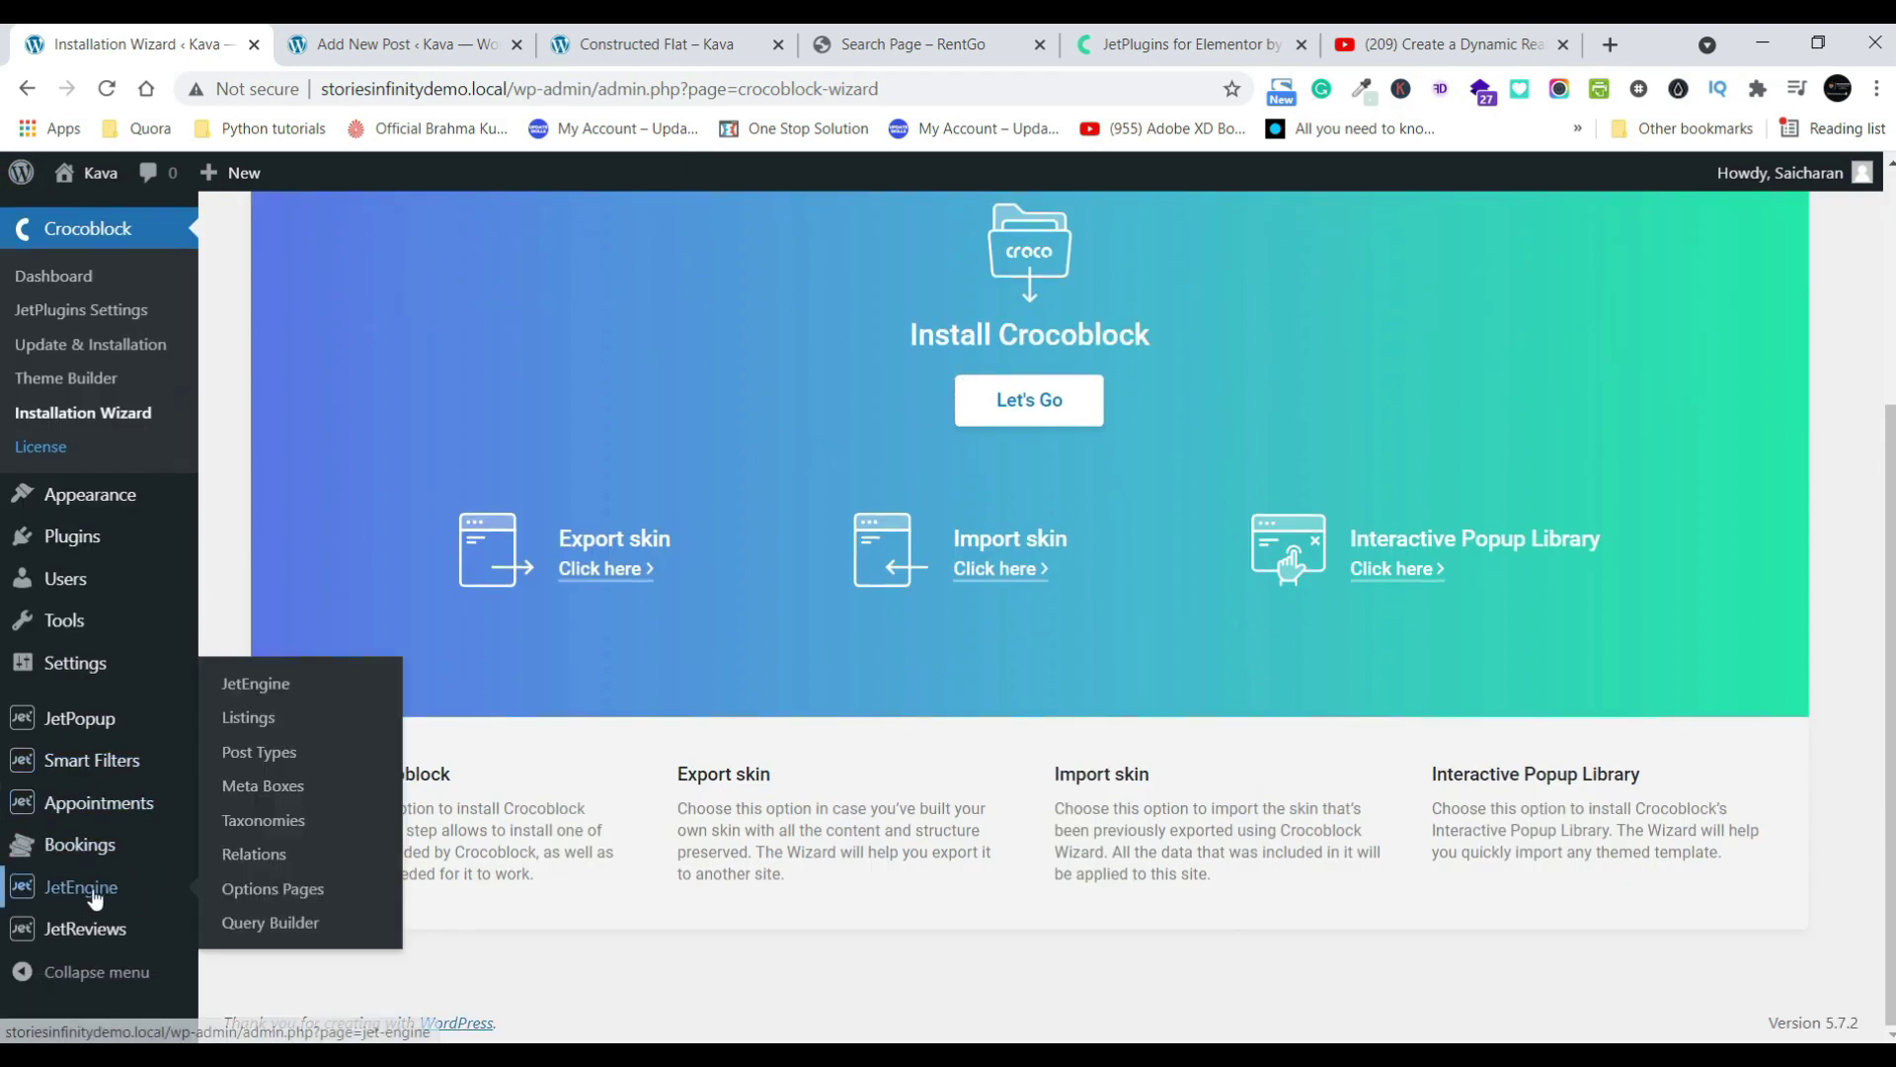
left_click(293, 760)
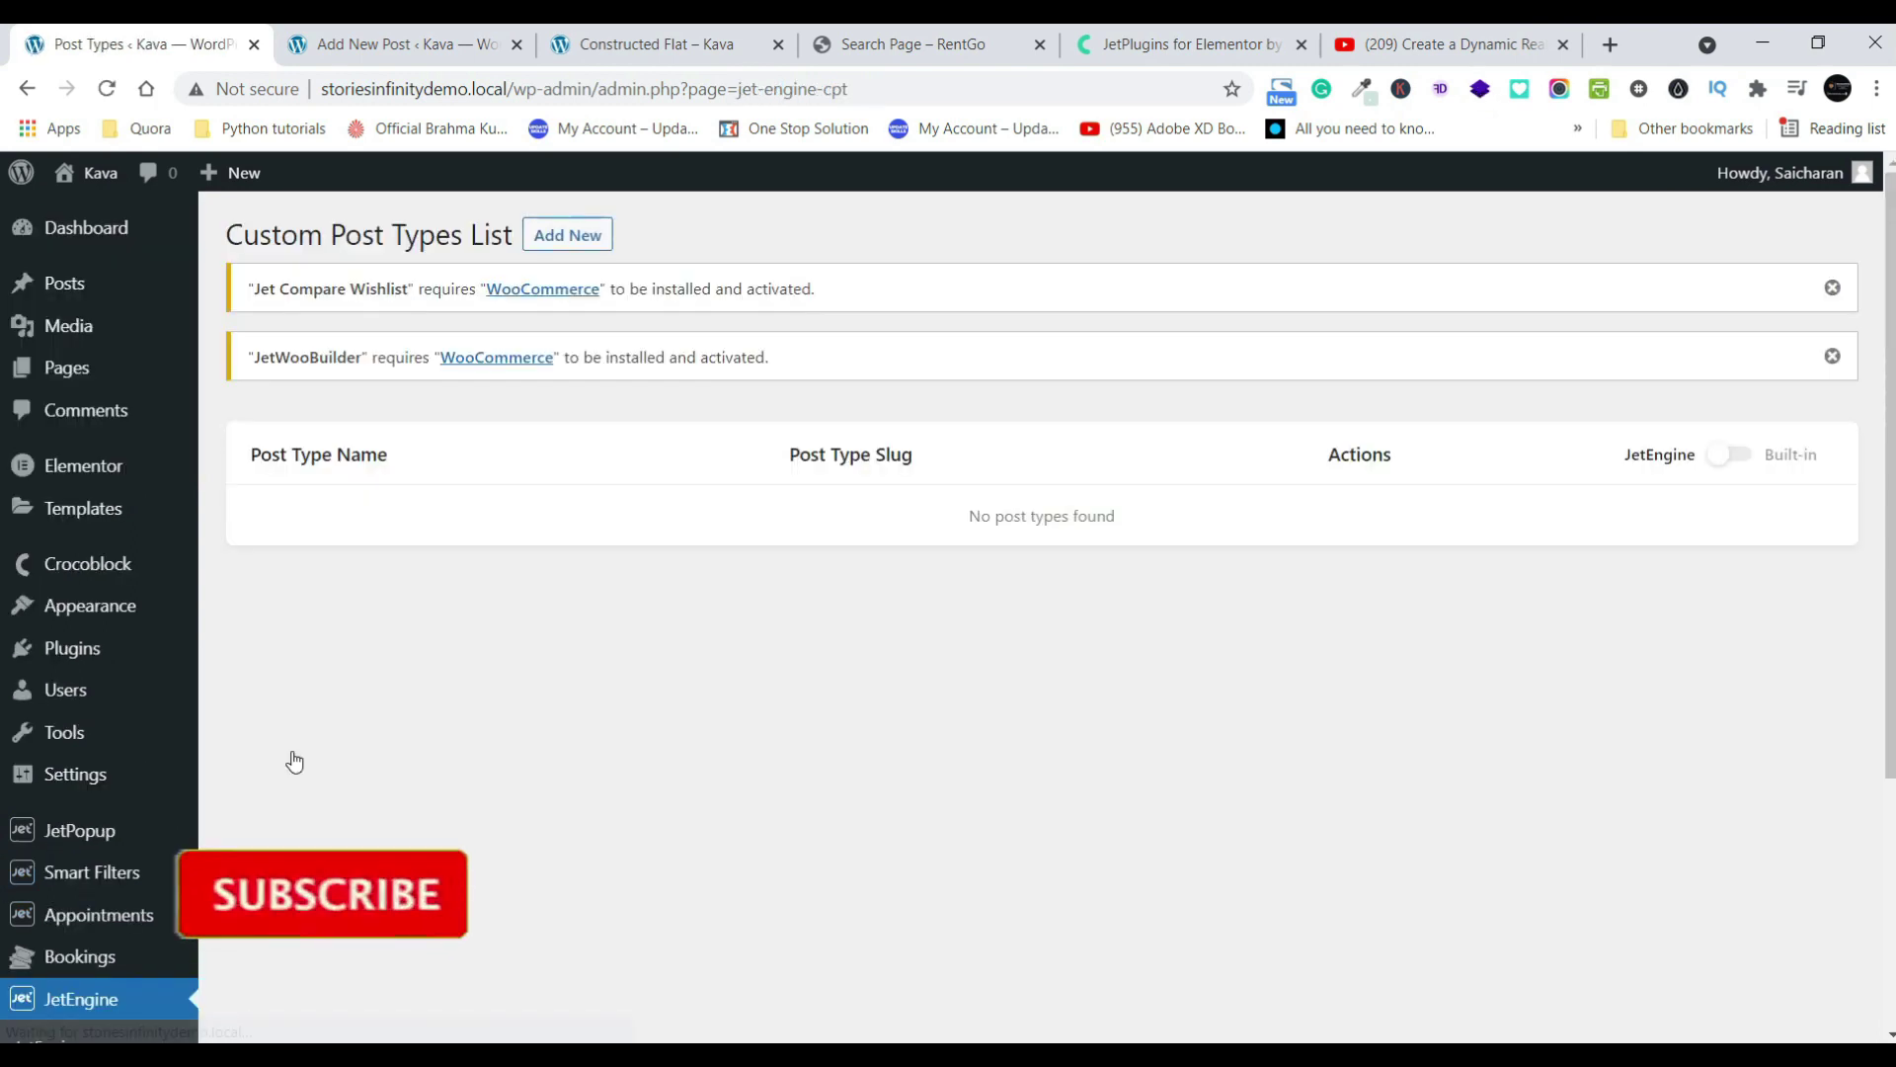
left_click(578, 244)
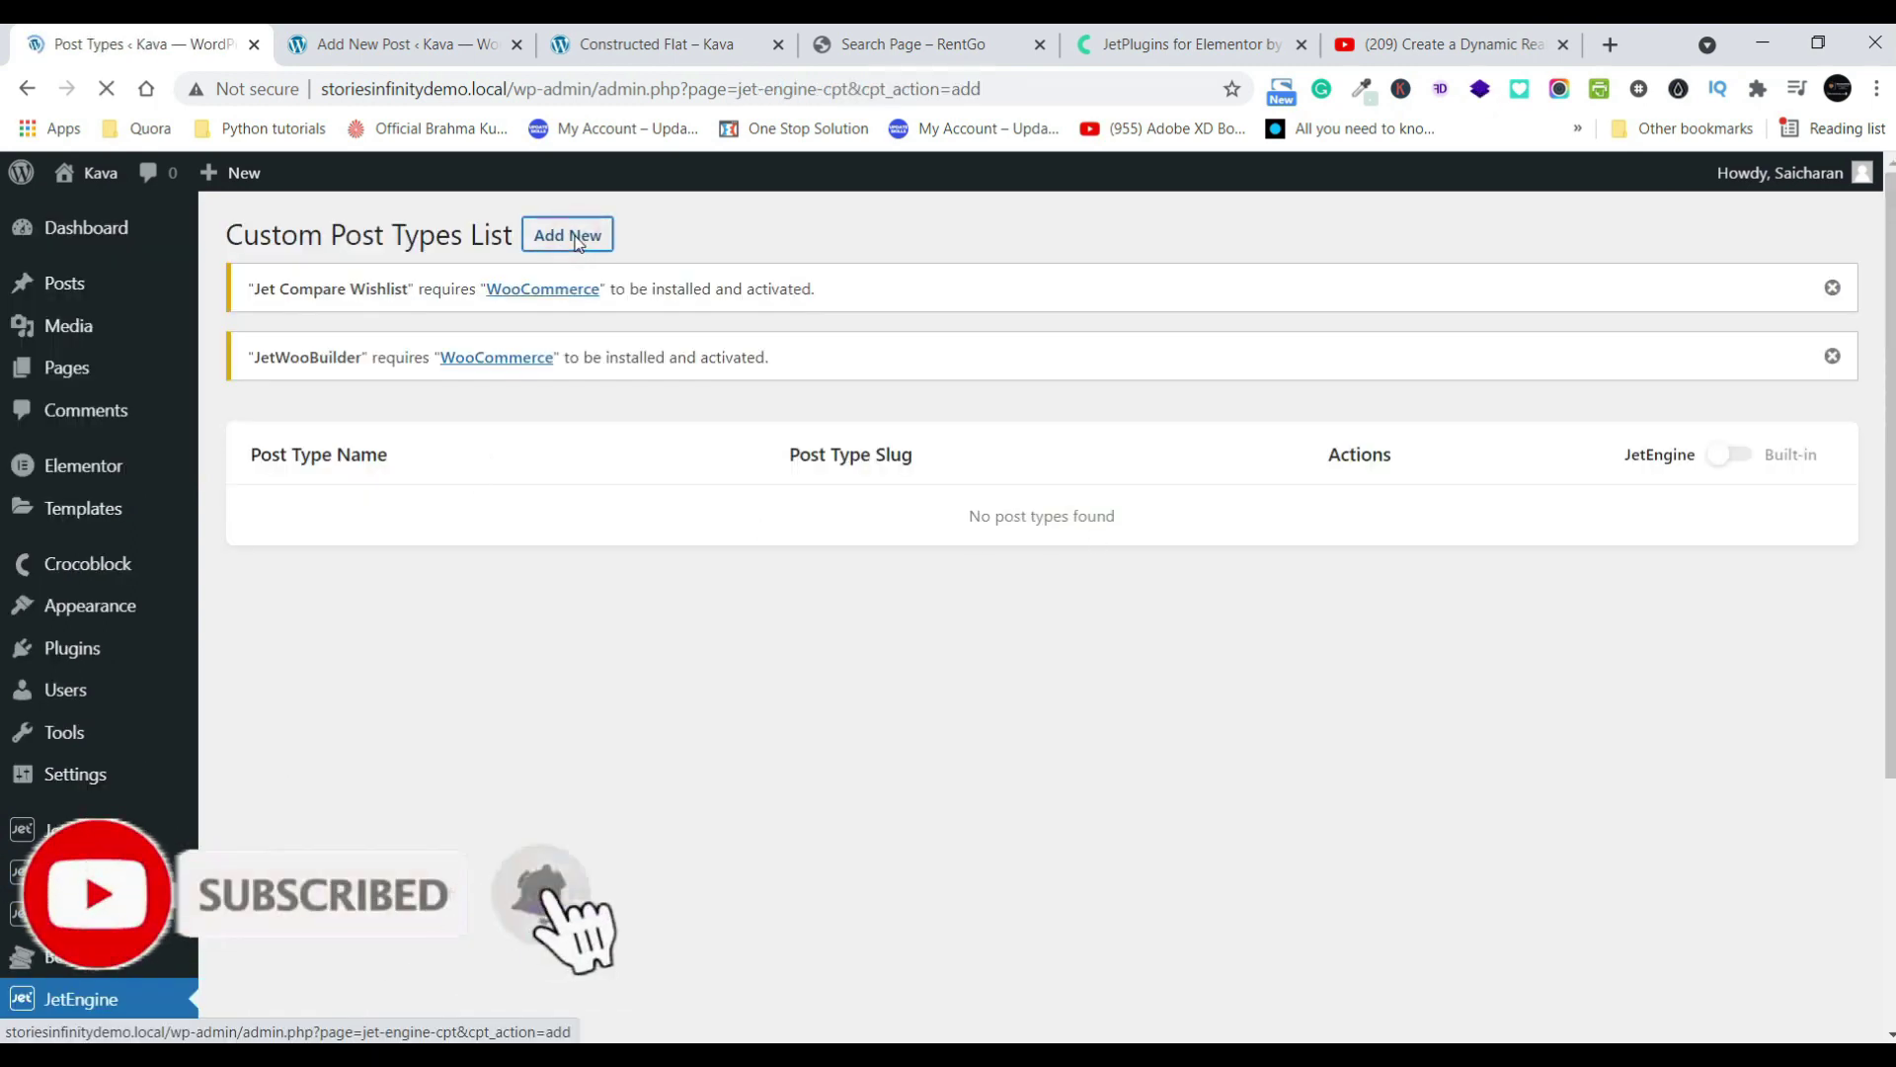
left_click(807, 556)
type("Cars")
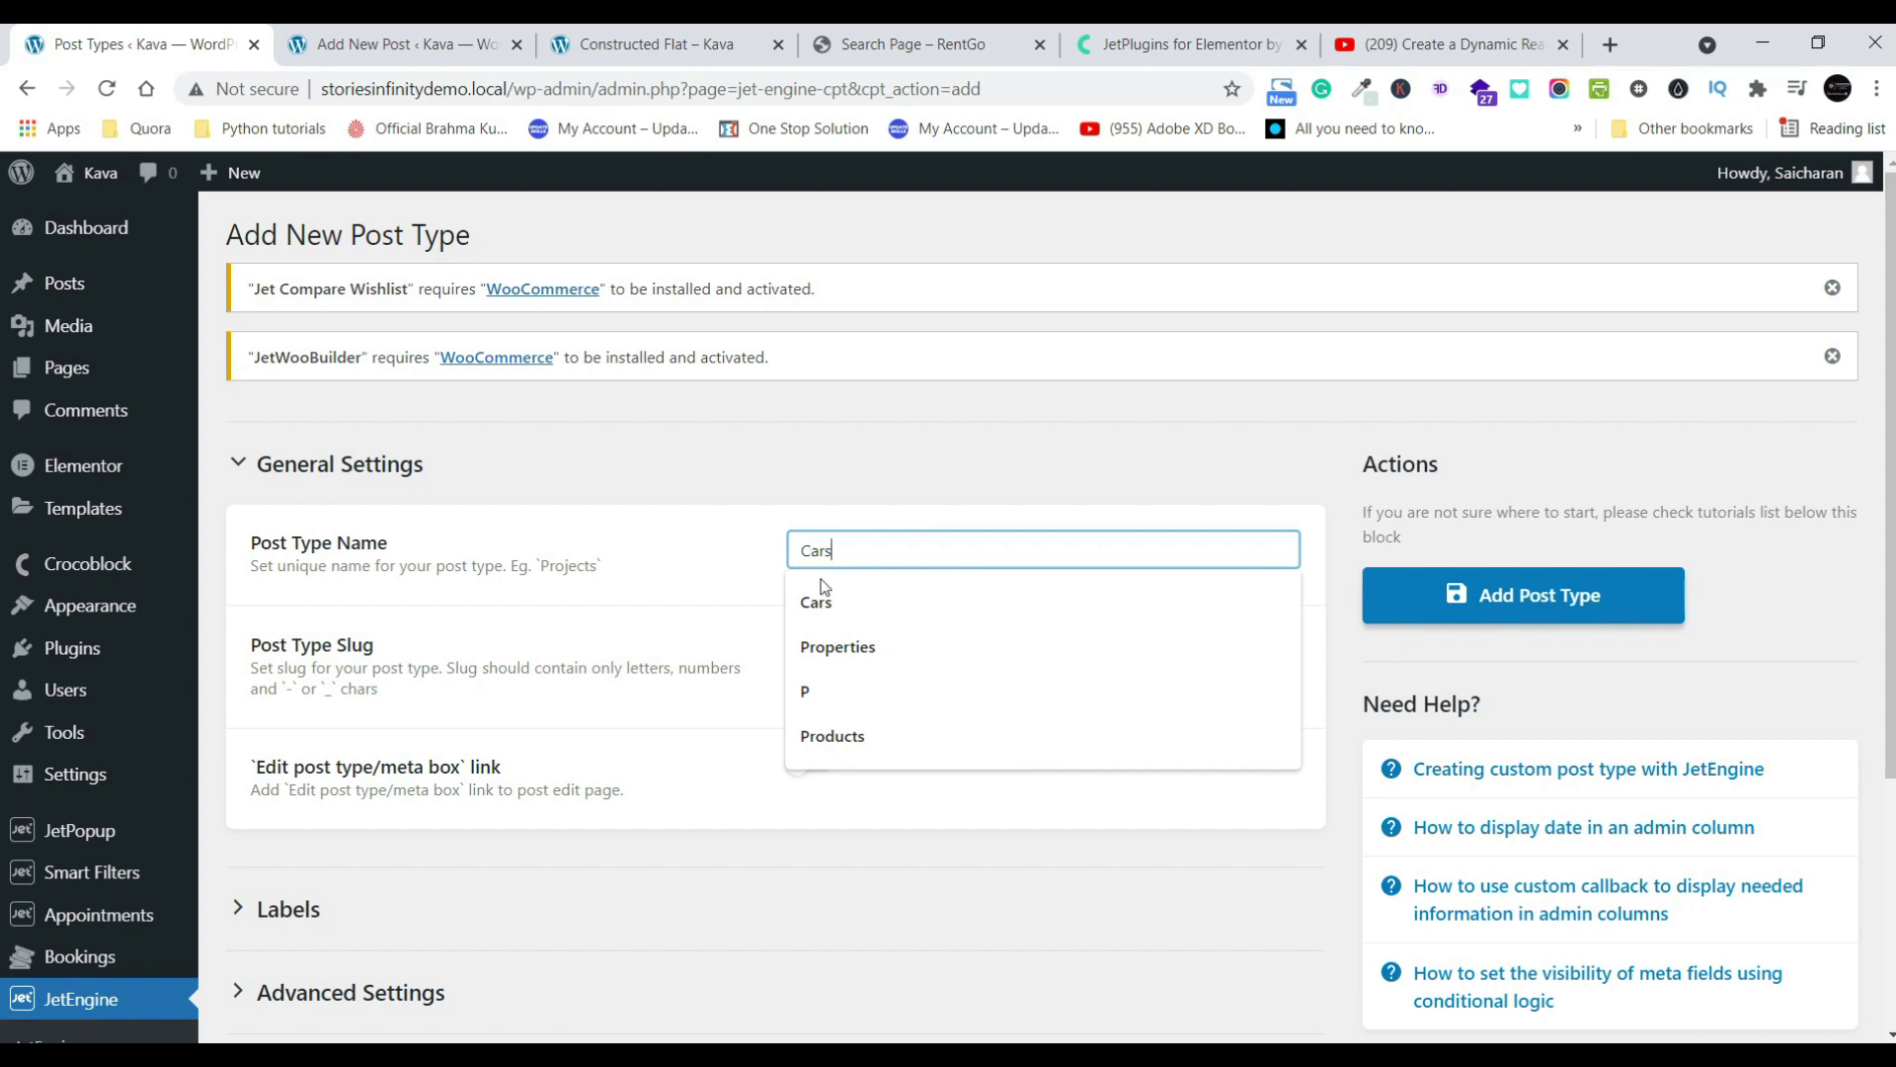
left_click(818, 603)
left_click(829, 650)
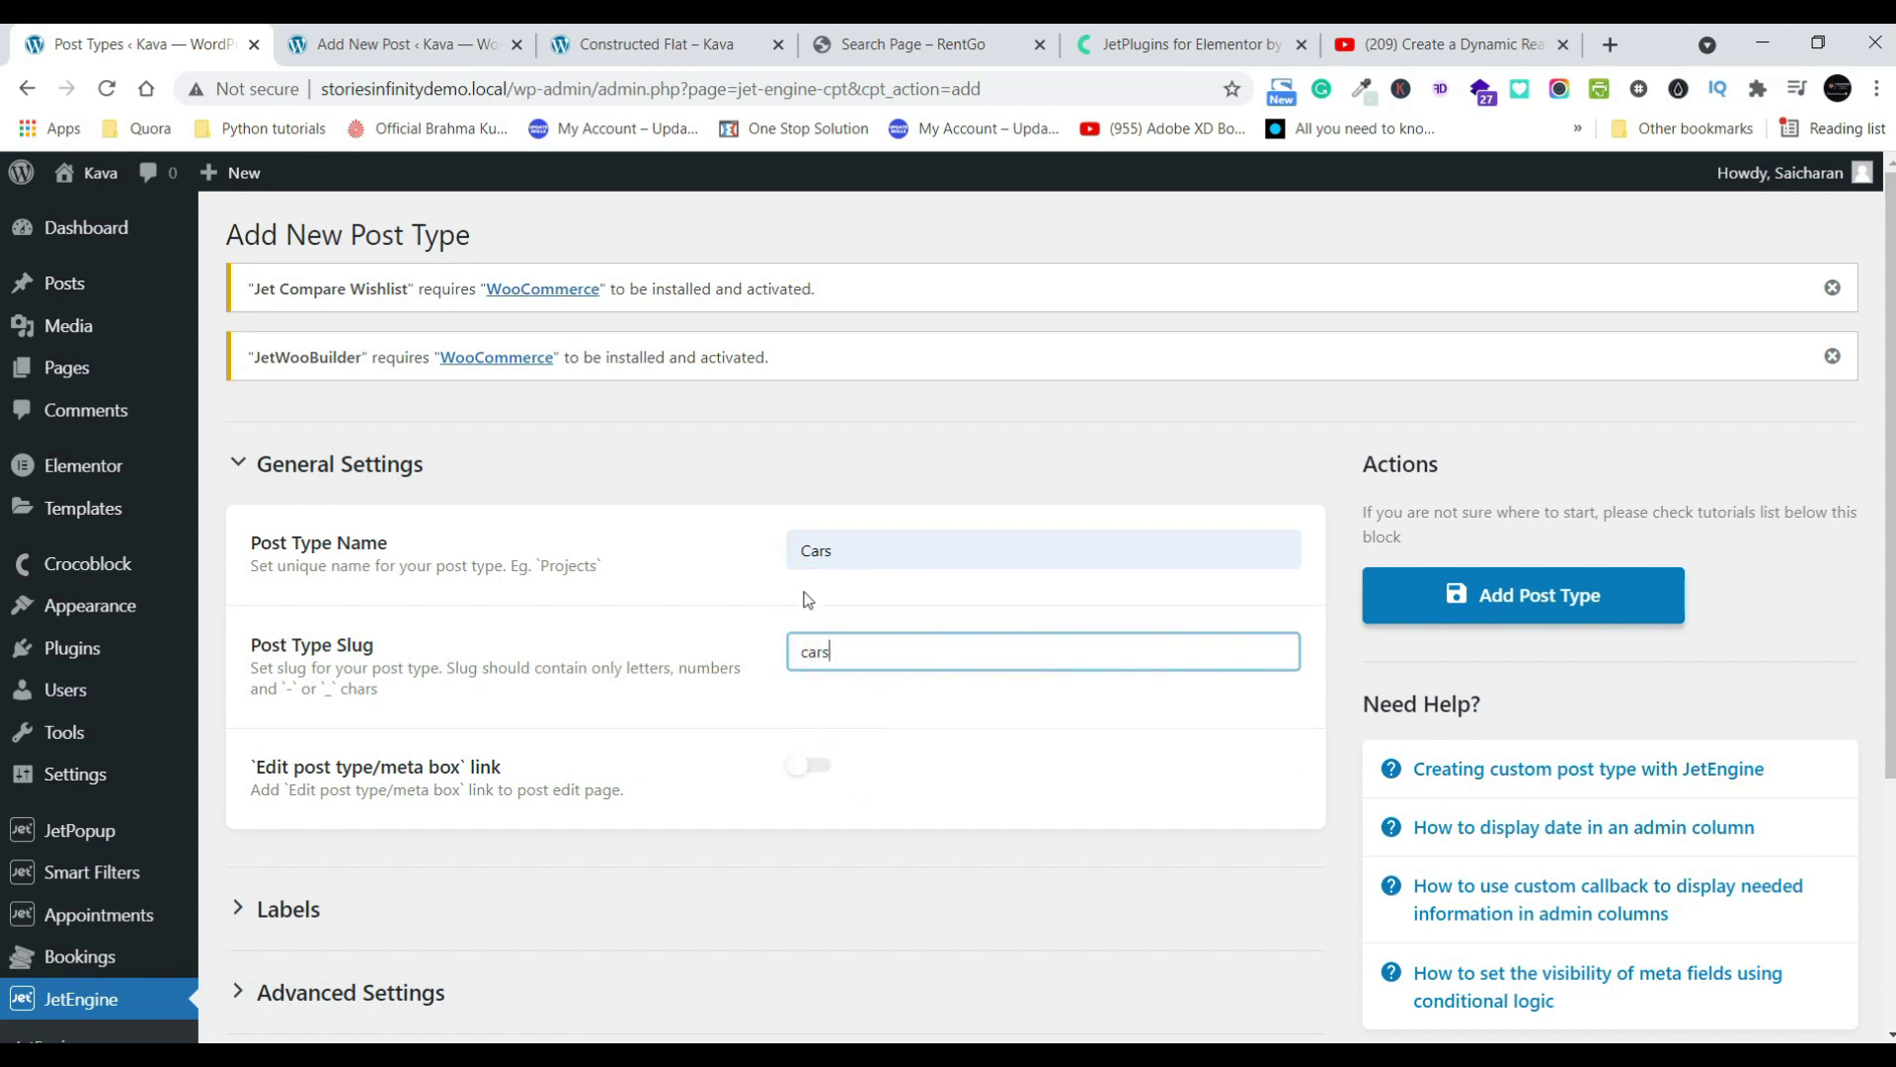
scroll(935, 731, "down", 4)
left_click(1457, 375)
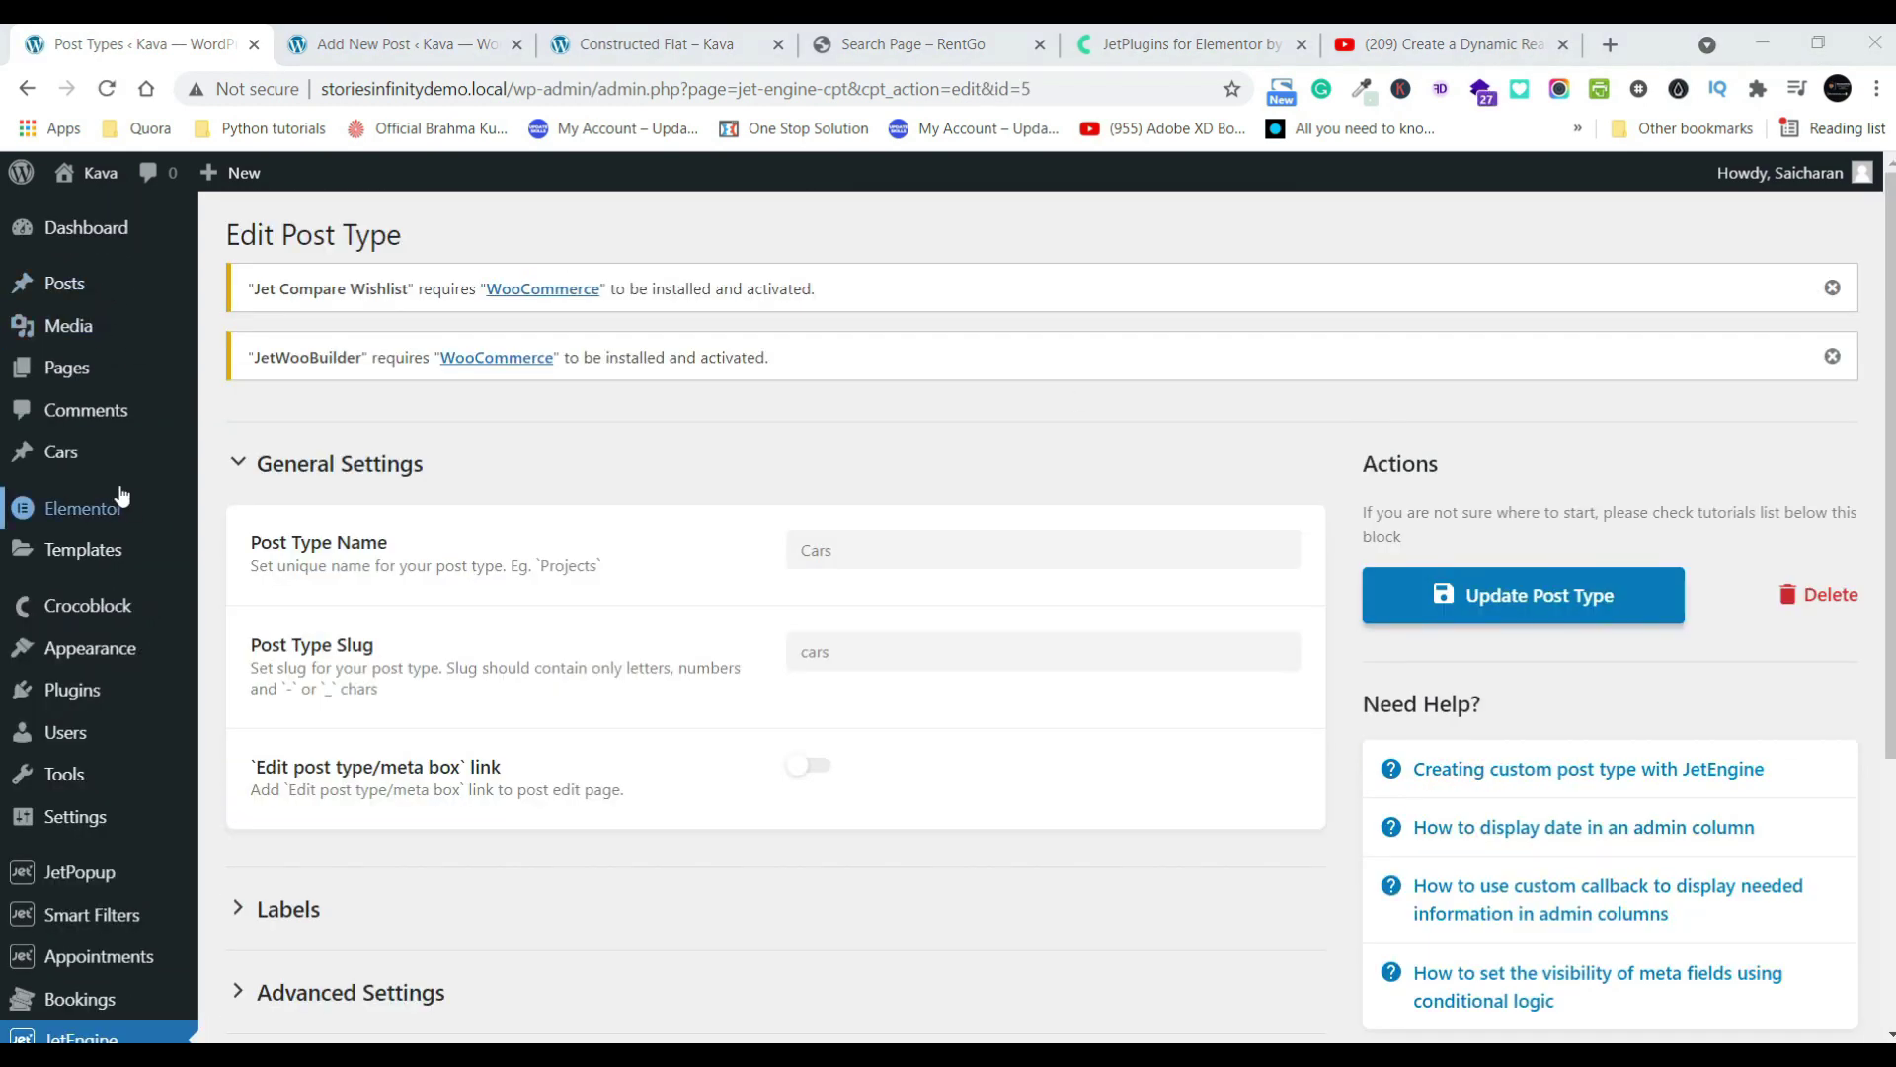
right_click(131, 454)
left_click(793, 464)
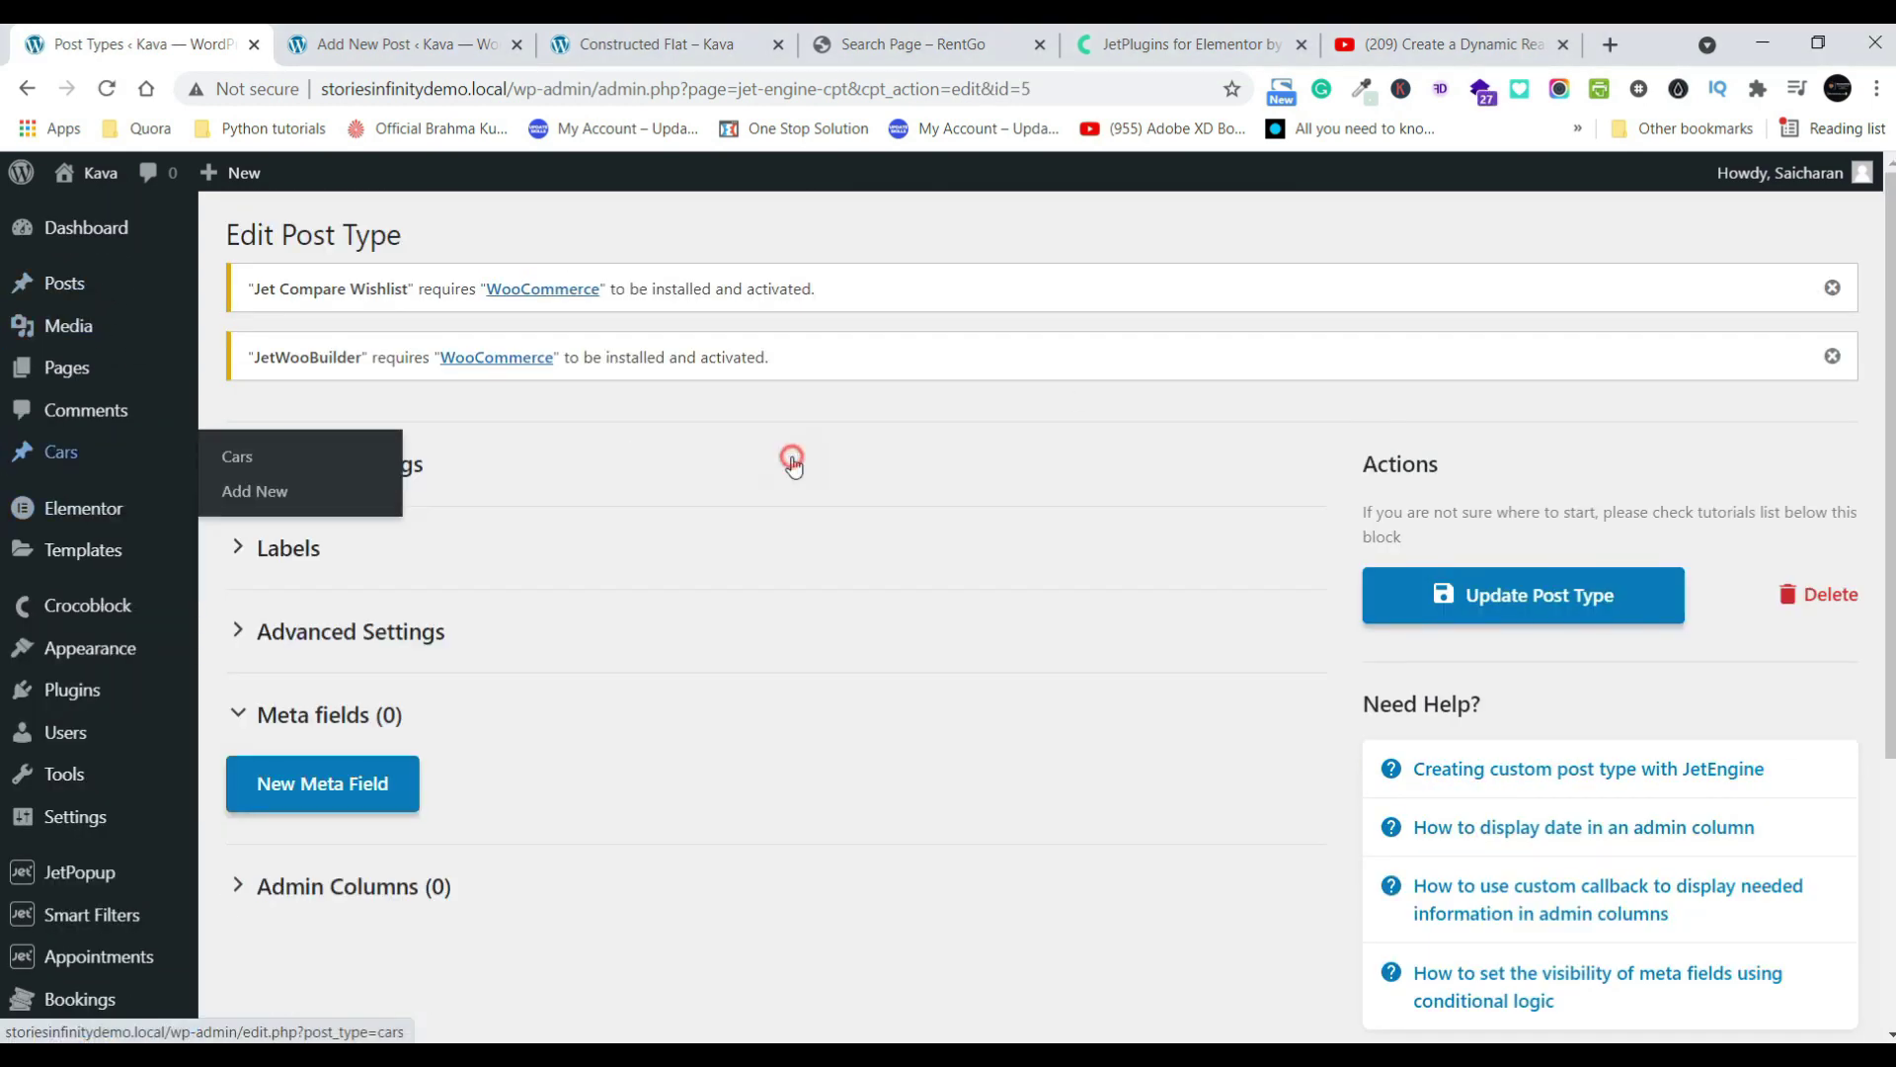
right_click(75, 441)
left_click(678, 461)
- Open the editor for a new Cars post in a separate browser tab and close the older duplicate Add New Post tab
mouse_move(156, 452)
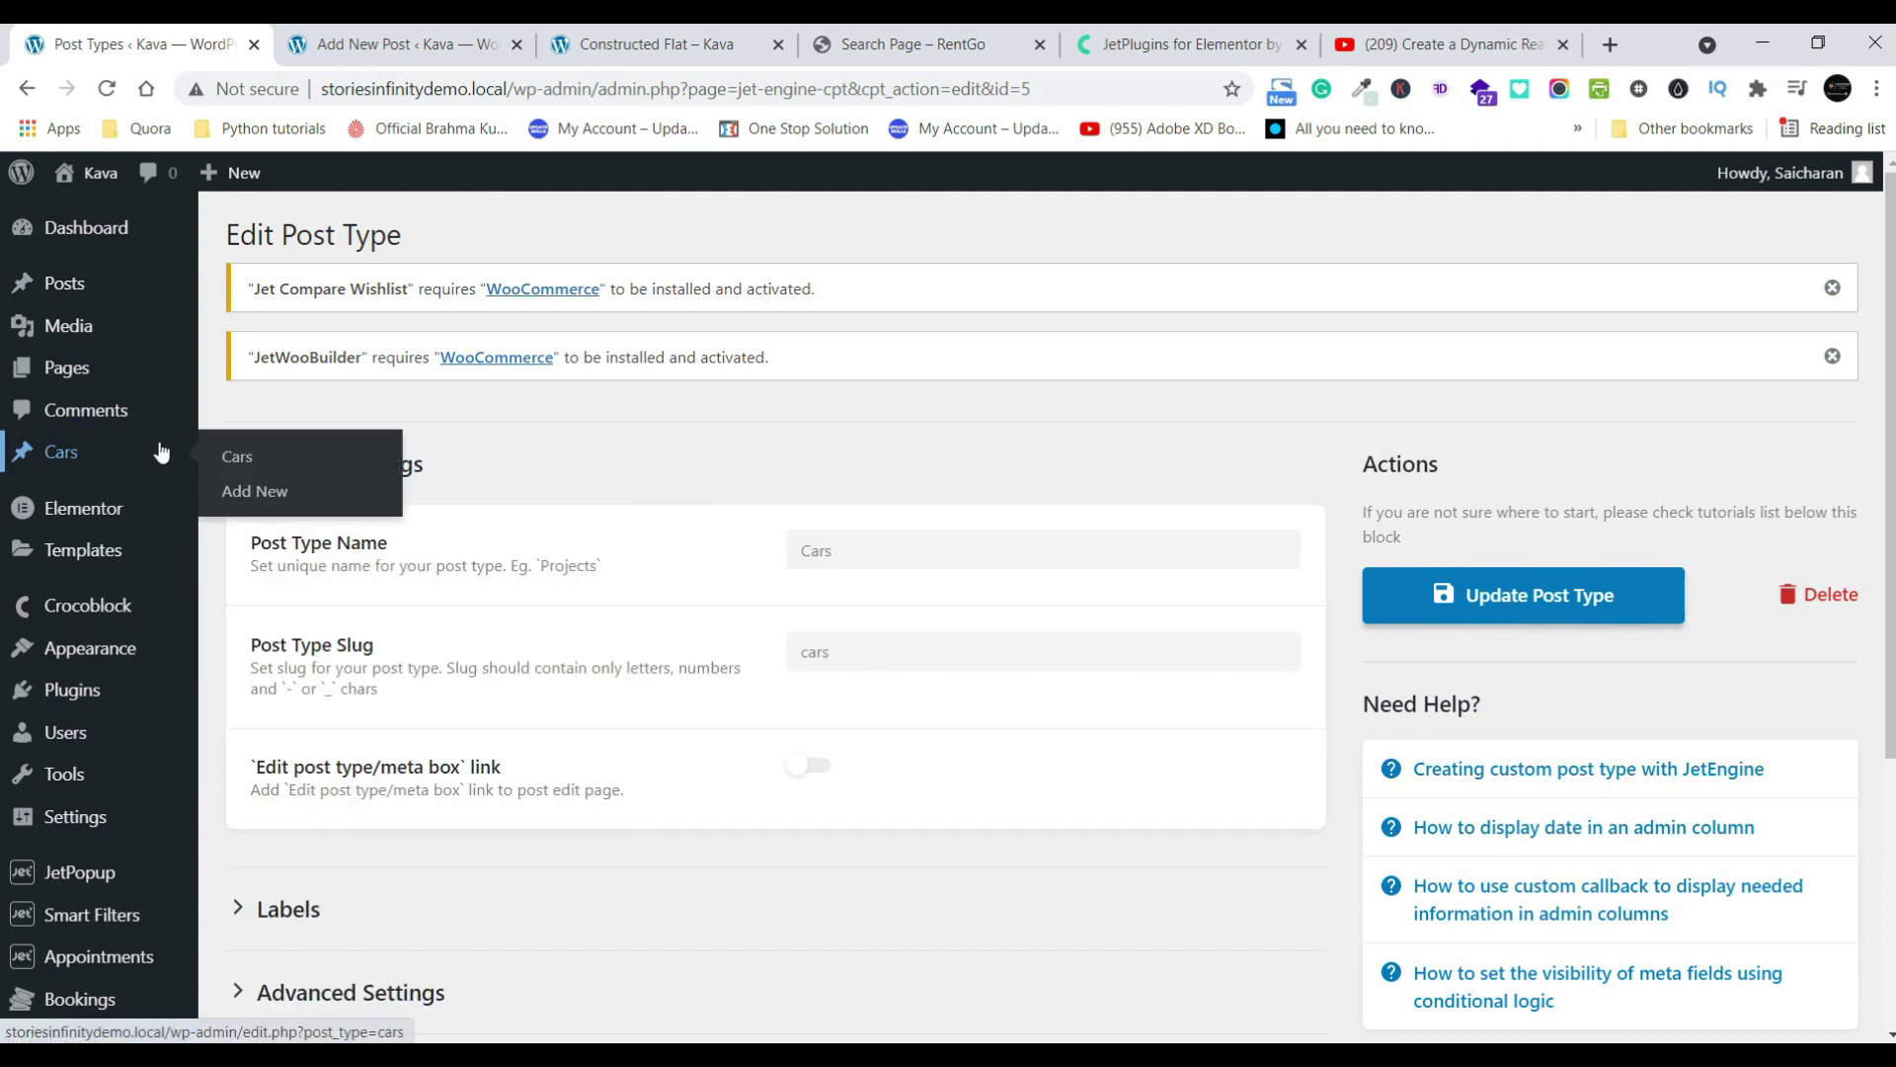
right_click(255, 494)
right_click(255, 496)
left_click(302, 518)
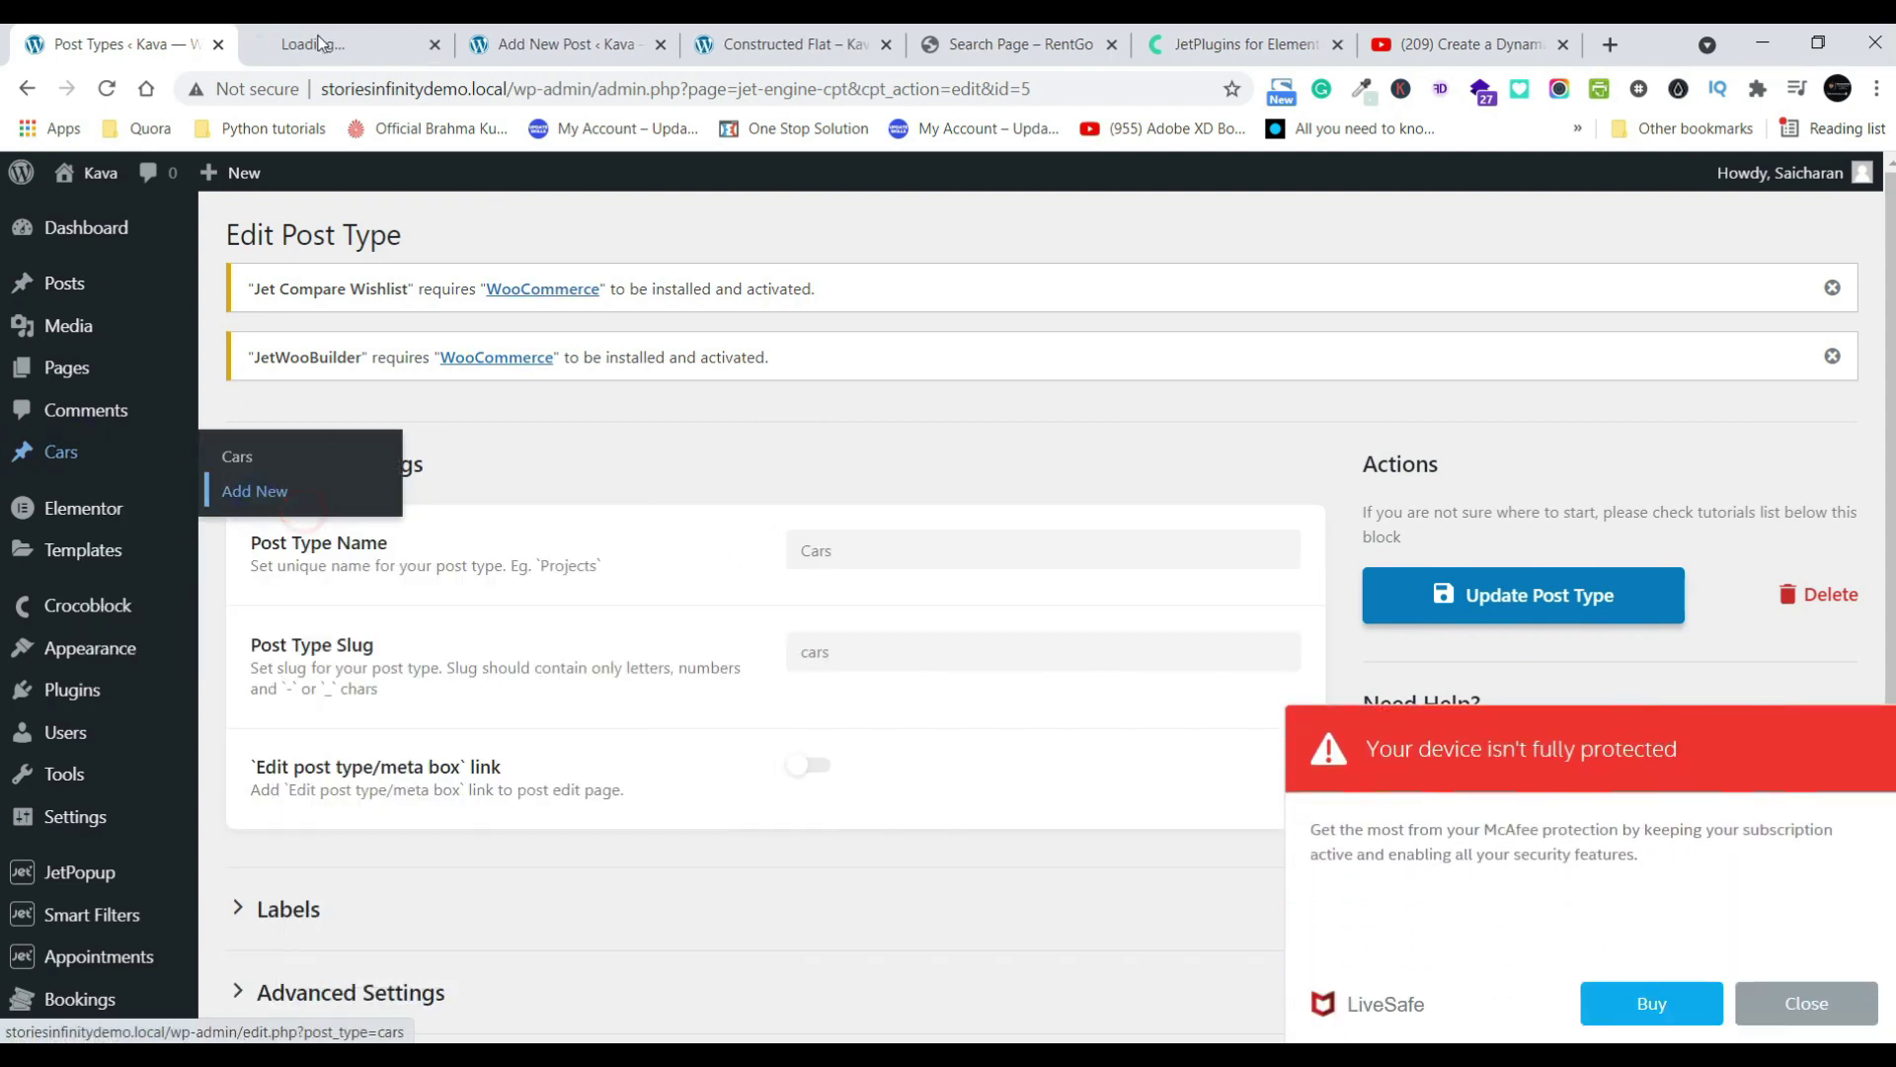
left_click(322, 40)
left_click(662, 45)
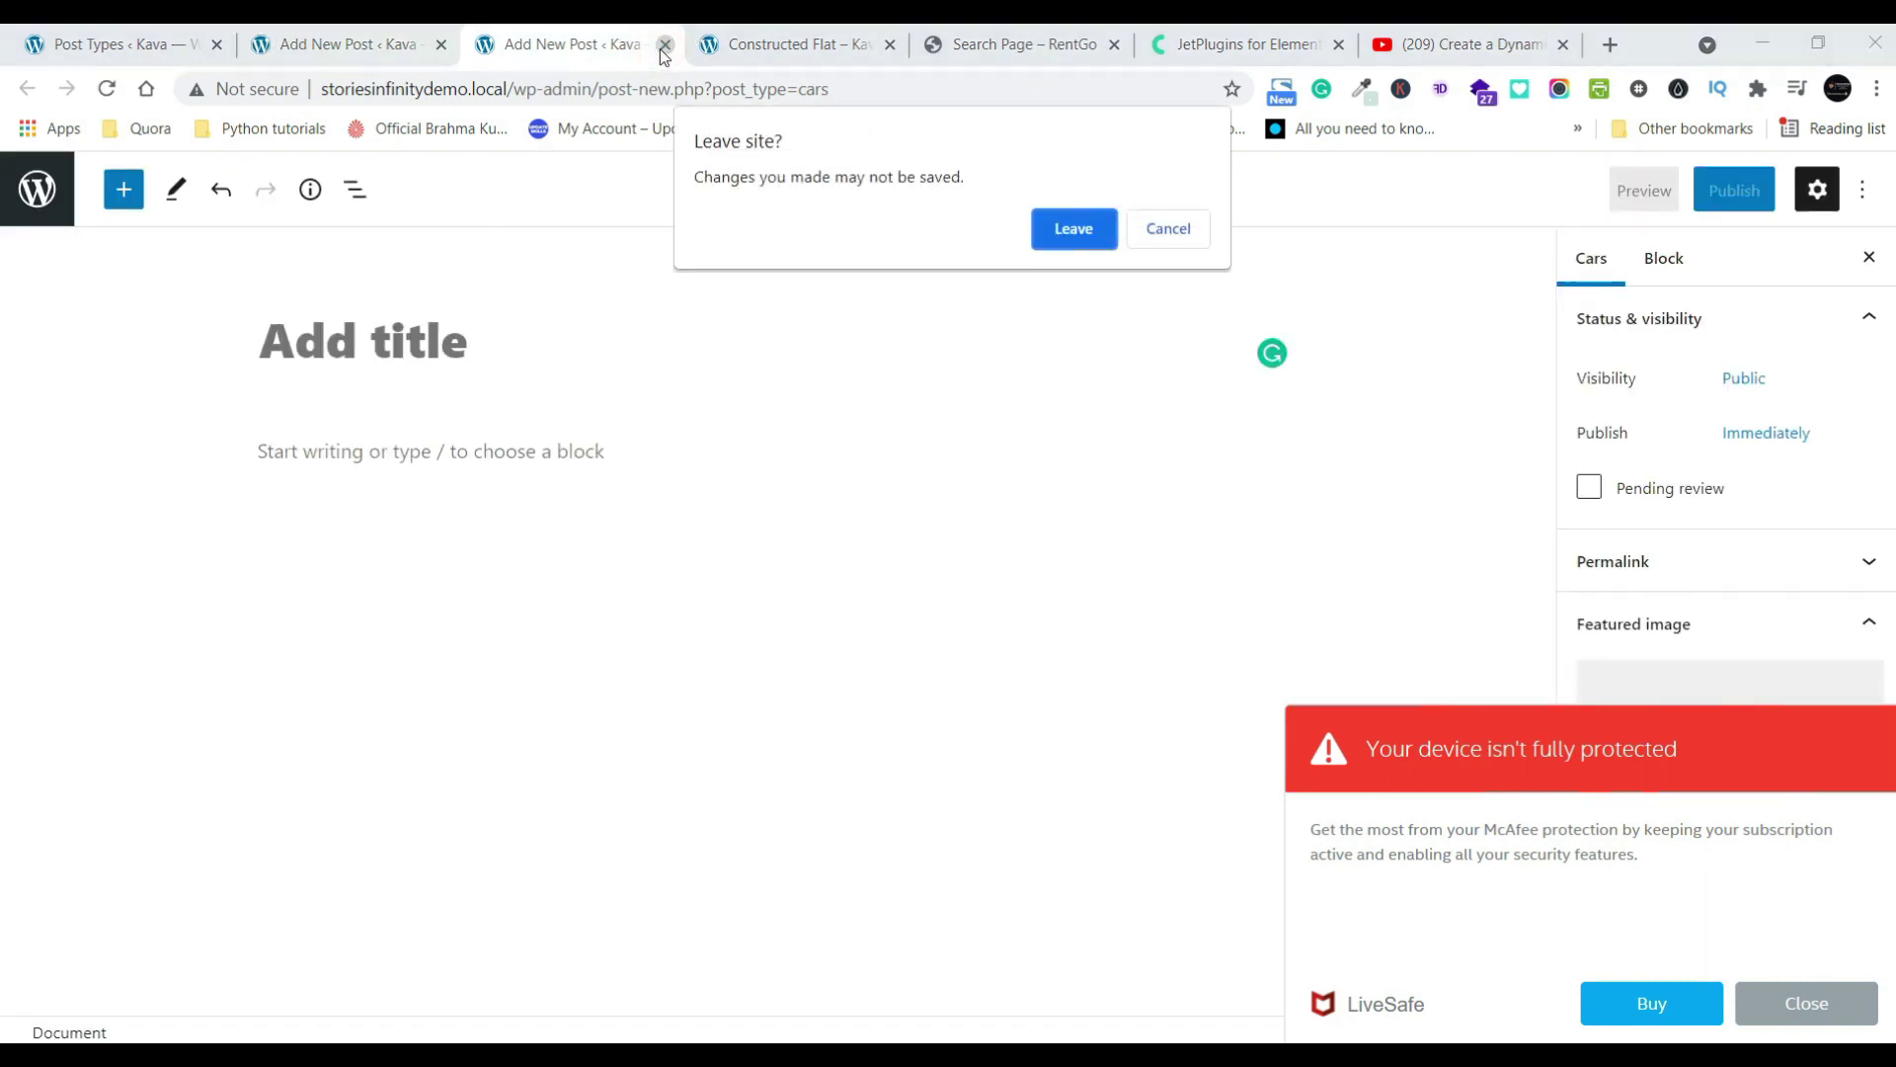
left_click(1067, 230)
left_click(444, 44)
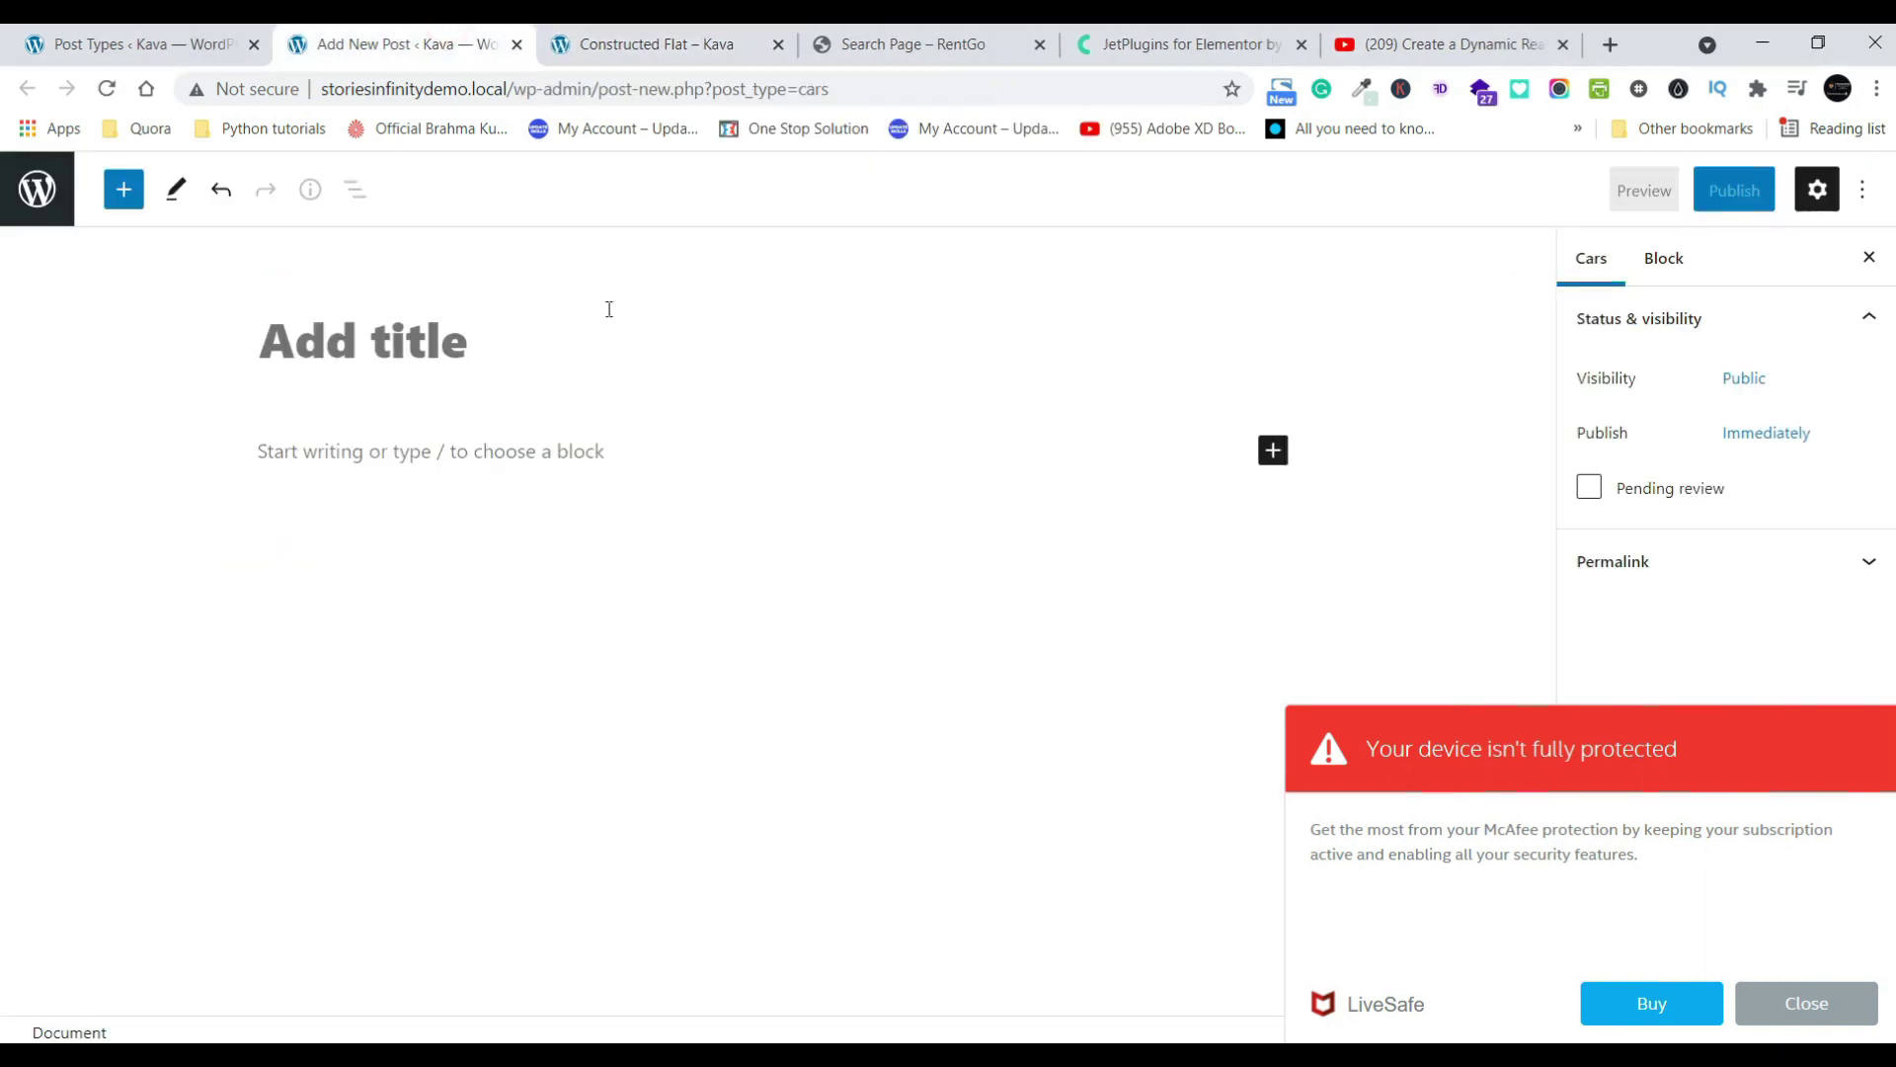
left_click(1817, 1011)
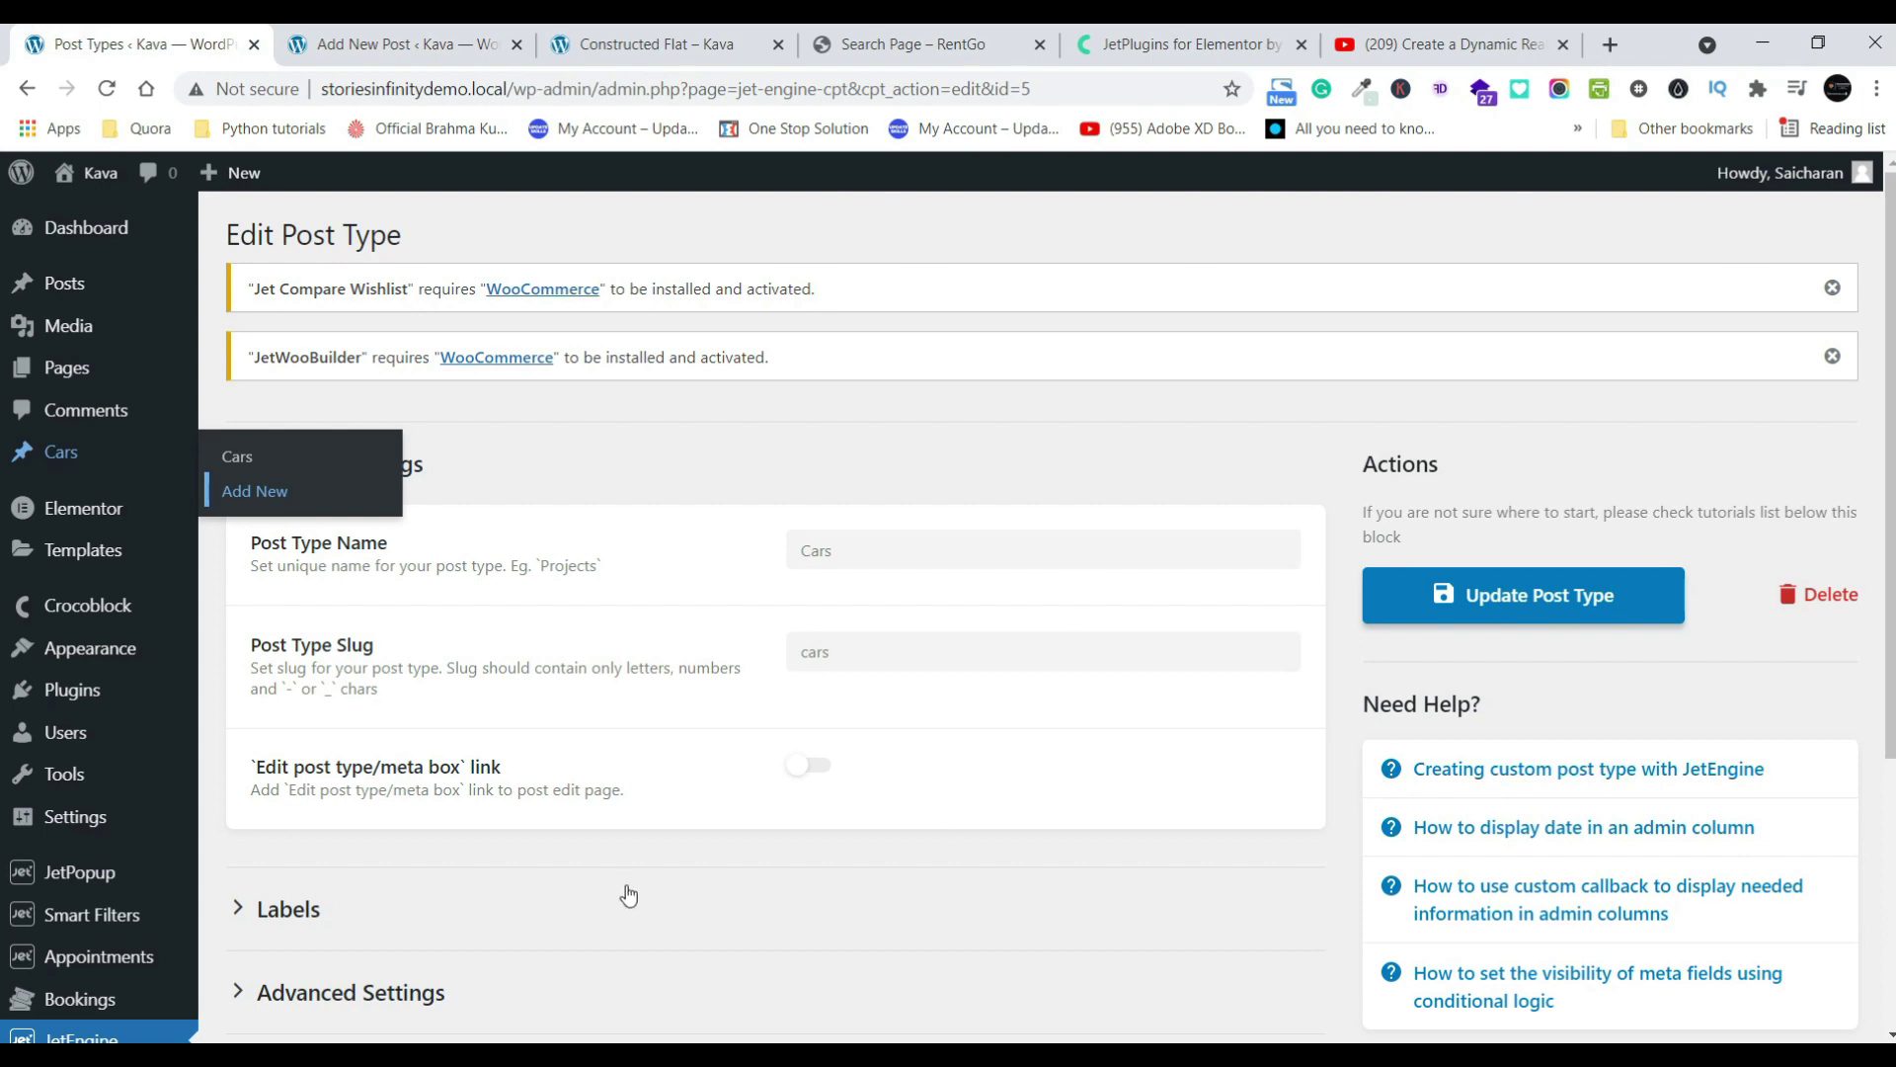
- Look through the Labels and Advanced Settings options of the Cars post type, down to the menu icon and supports settings
left_click(391, 966)
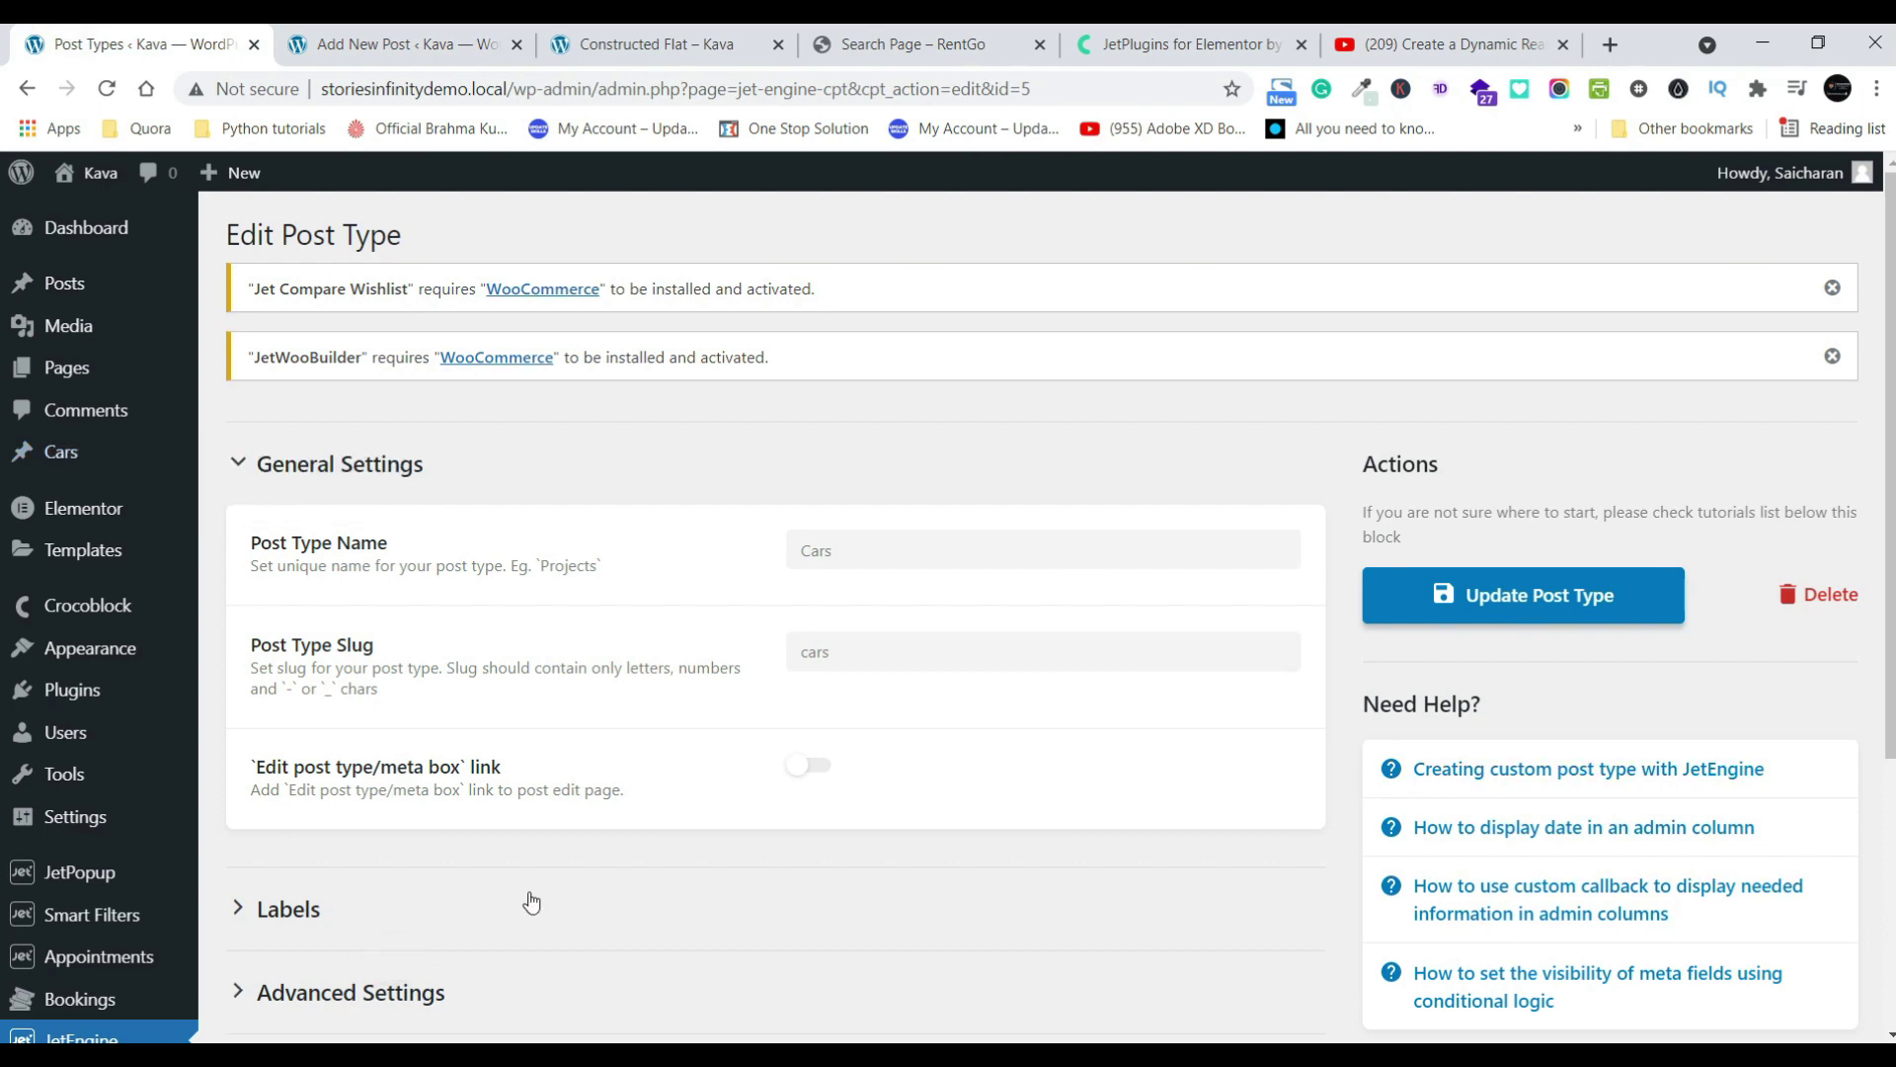
scroll(494, 839, "down", 4)
left_click(347, 502)
scroll(679, 667, "down", 5)
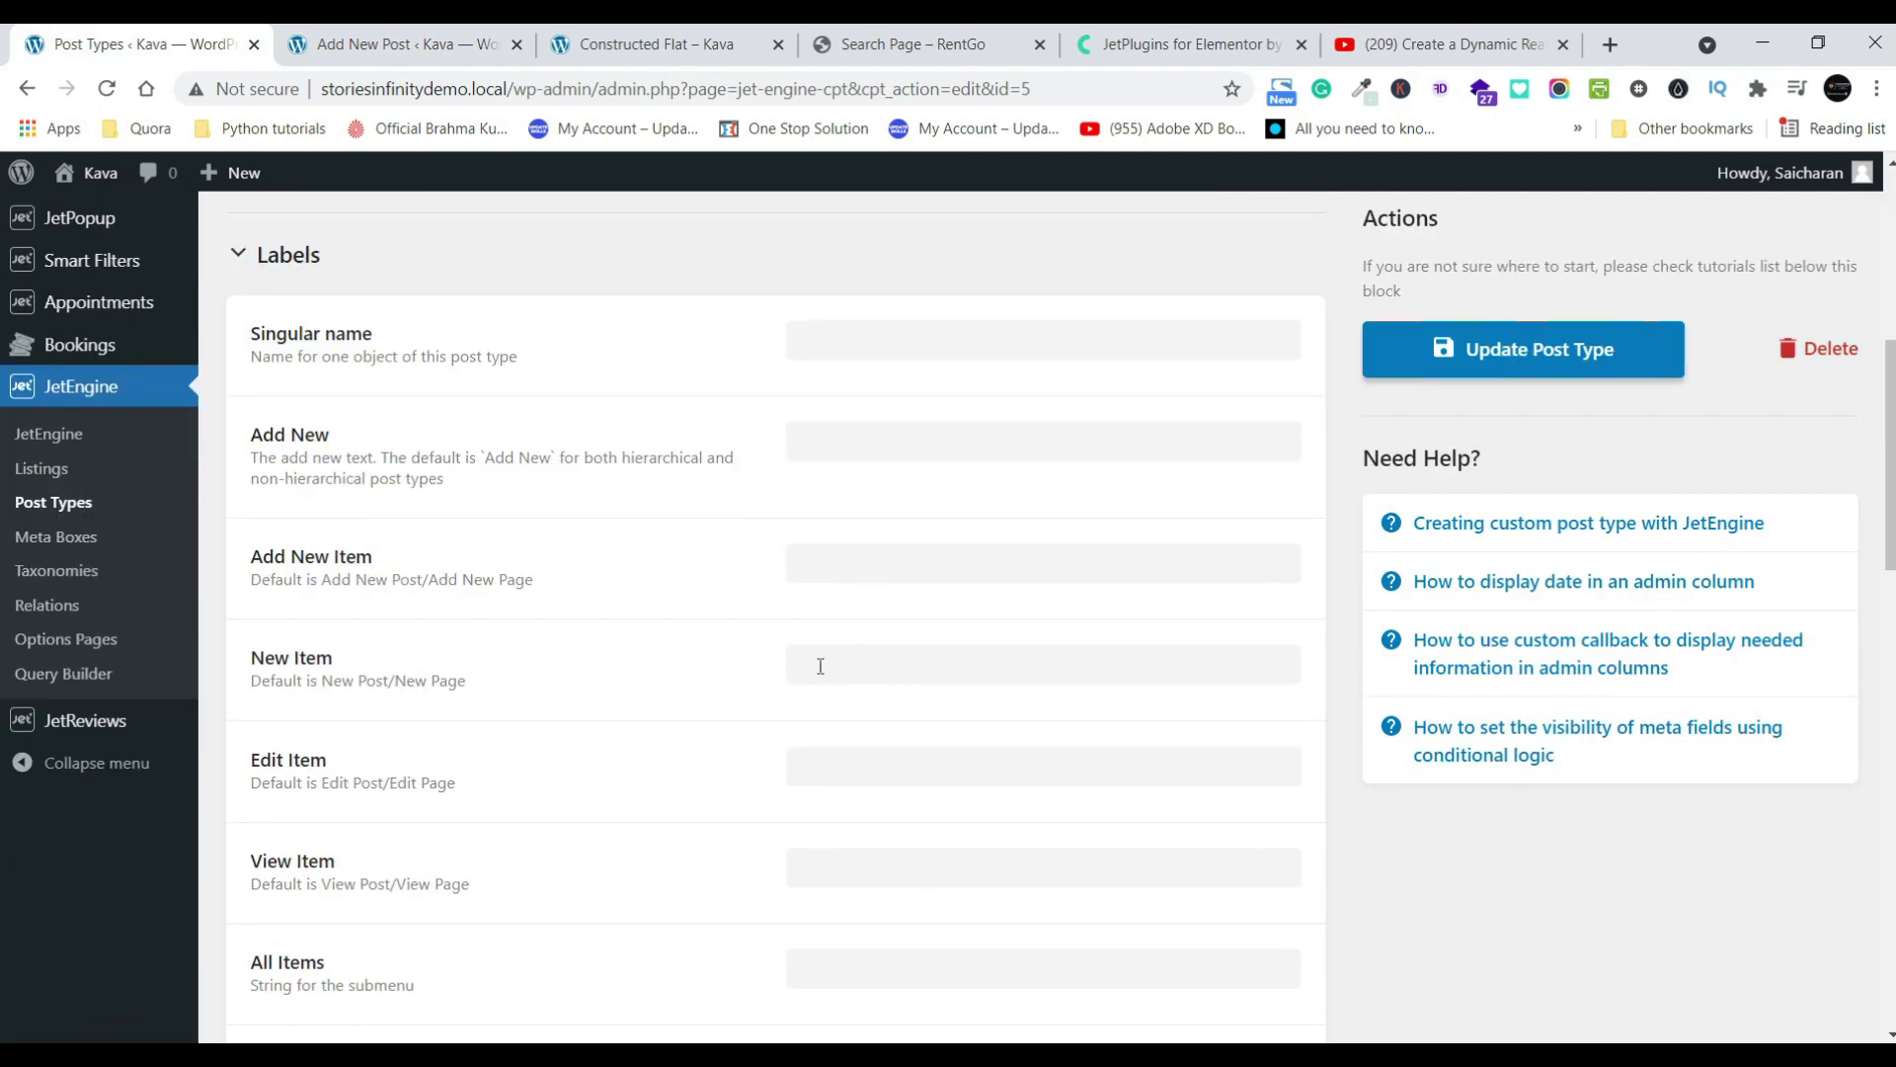
scroll(731, 681, "up", 6)
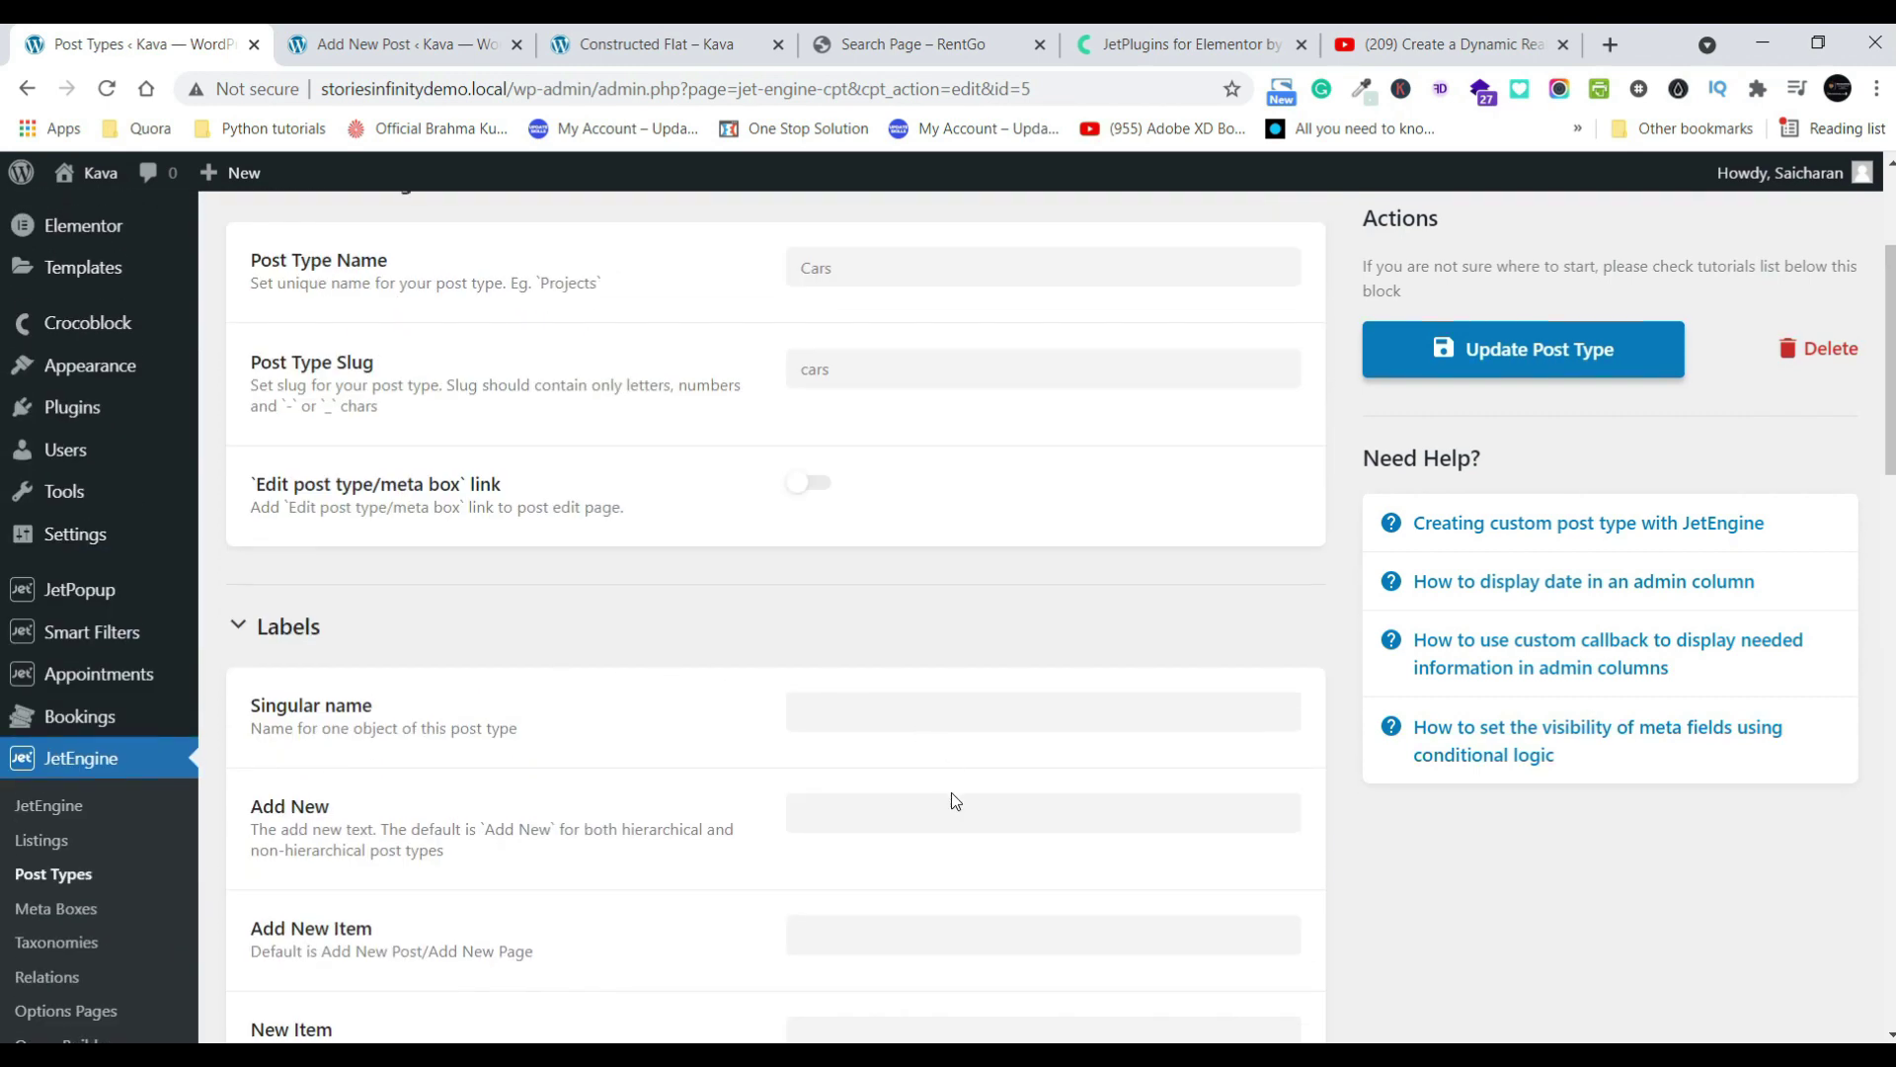
scroll(963, 825, "down", 3)
scroll(774, 770, "up", 2)
left_click(445, 525)
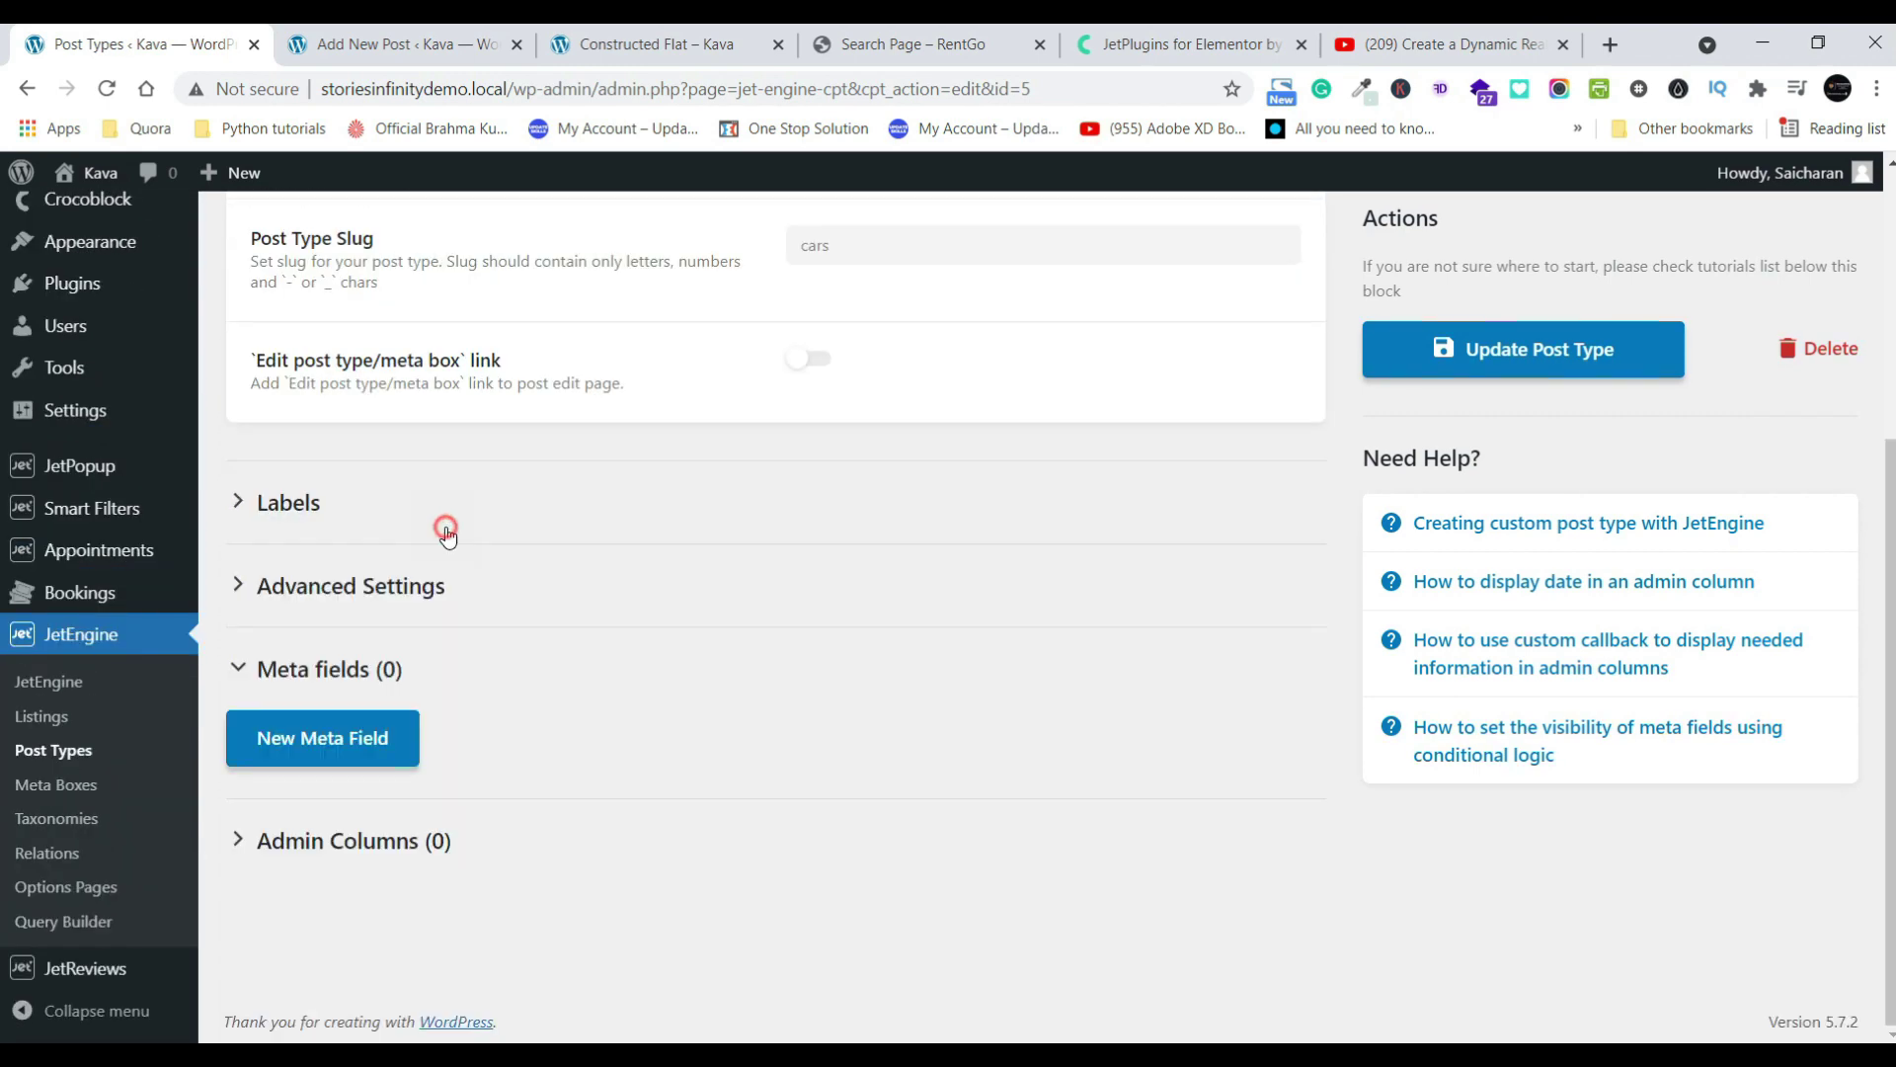
left_click(426, 602)
scroll(725, 581, "down", 4)
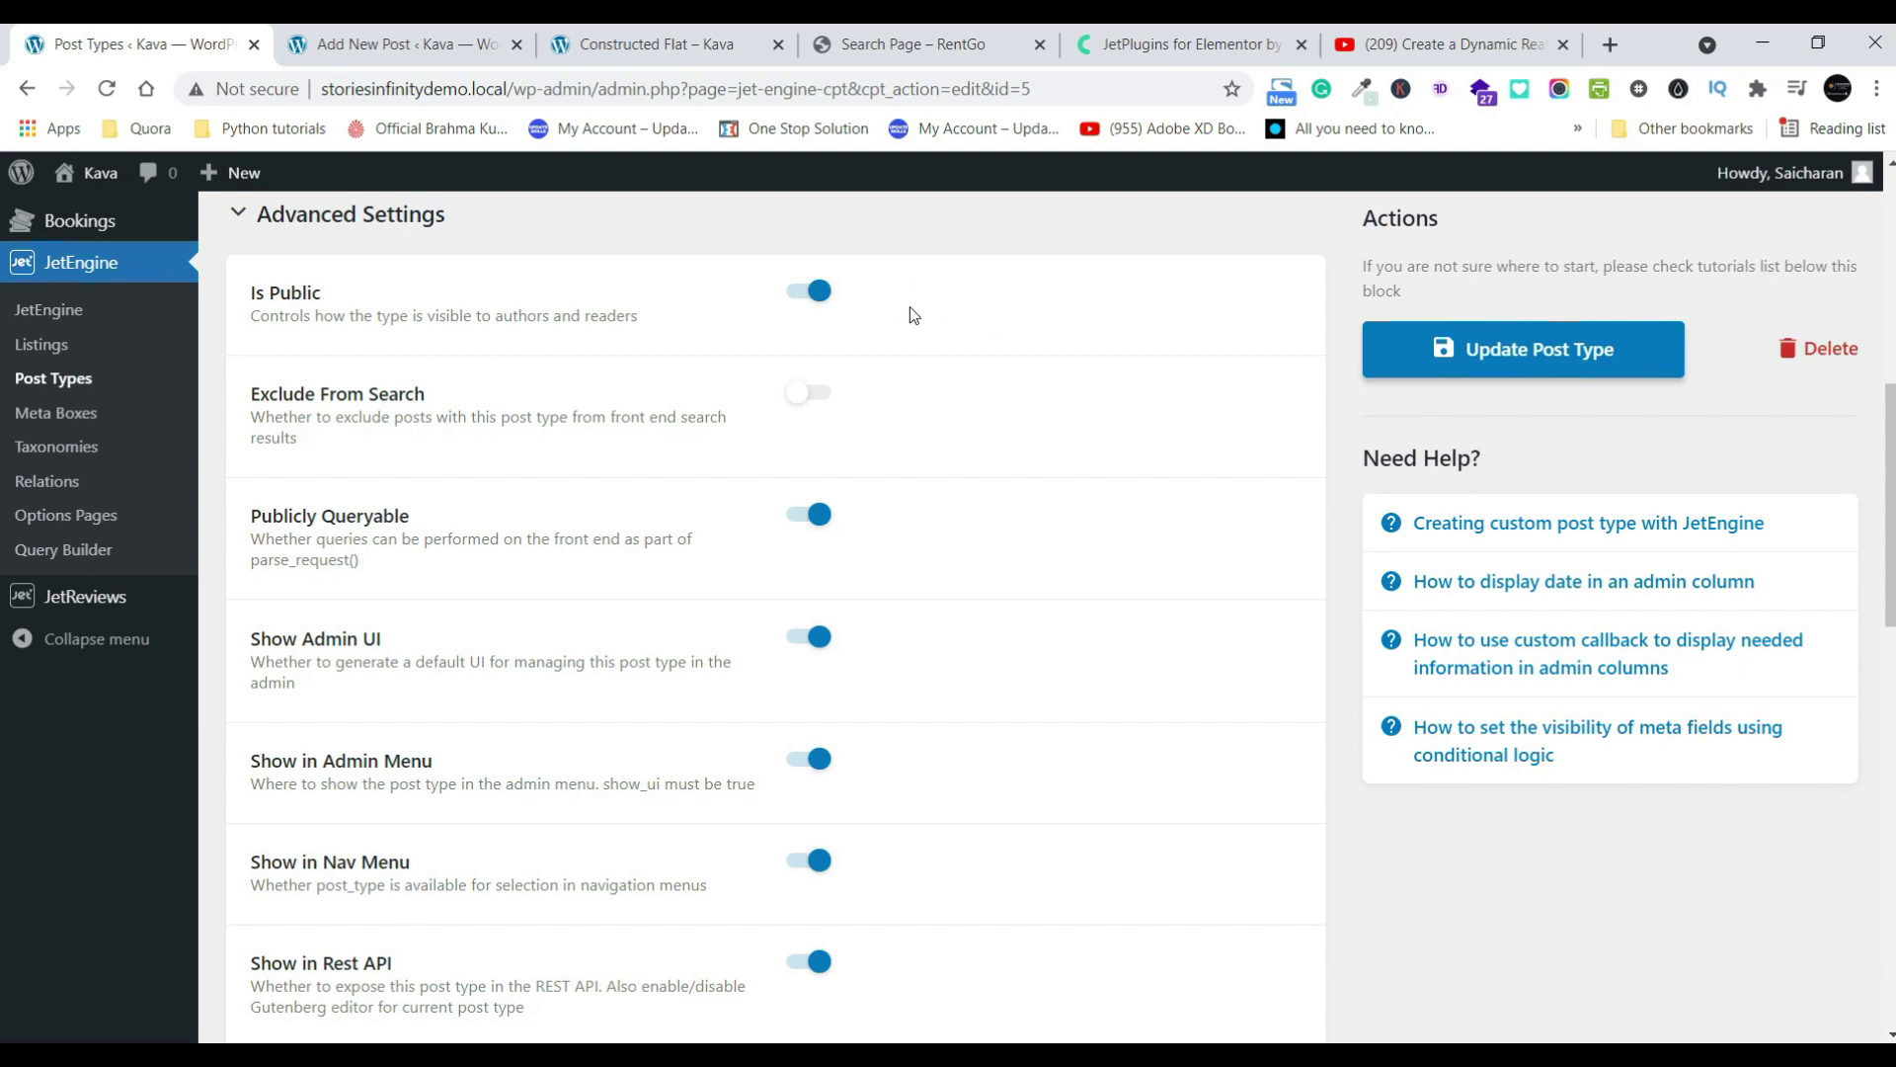
scroll(449, 593, "down", 3)
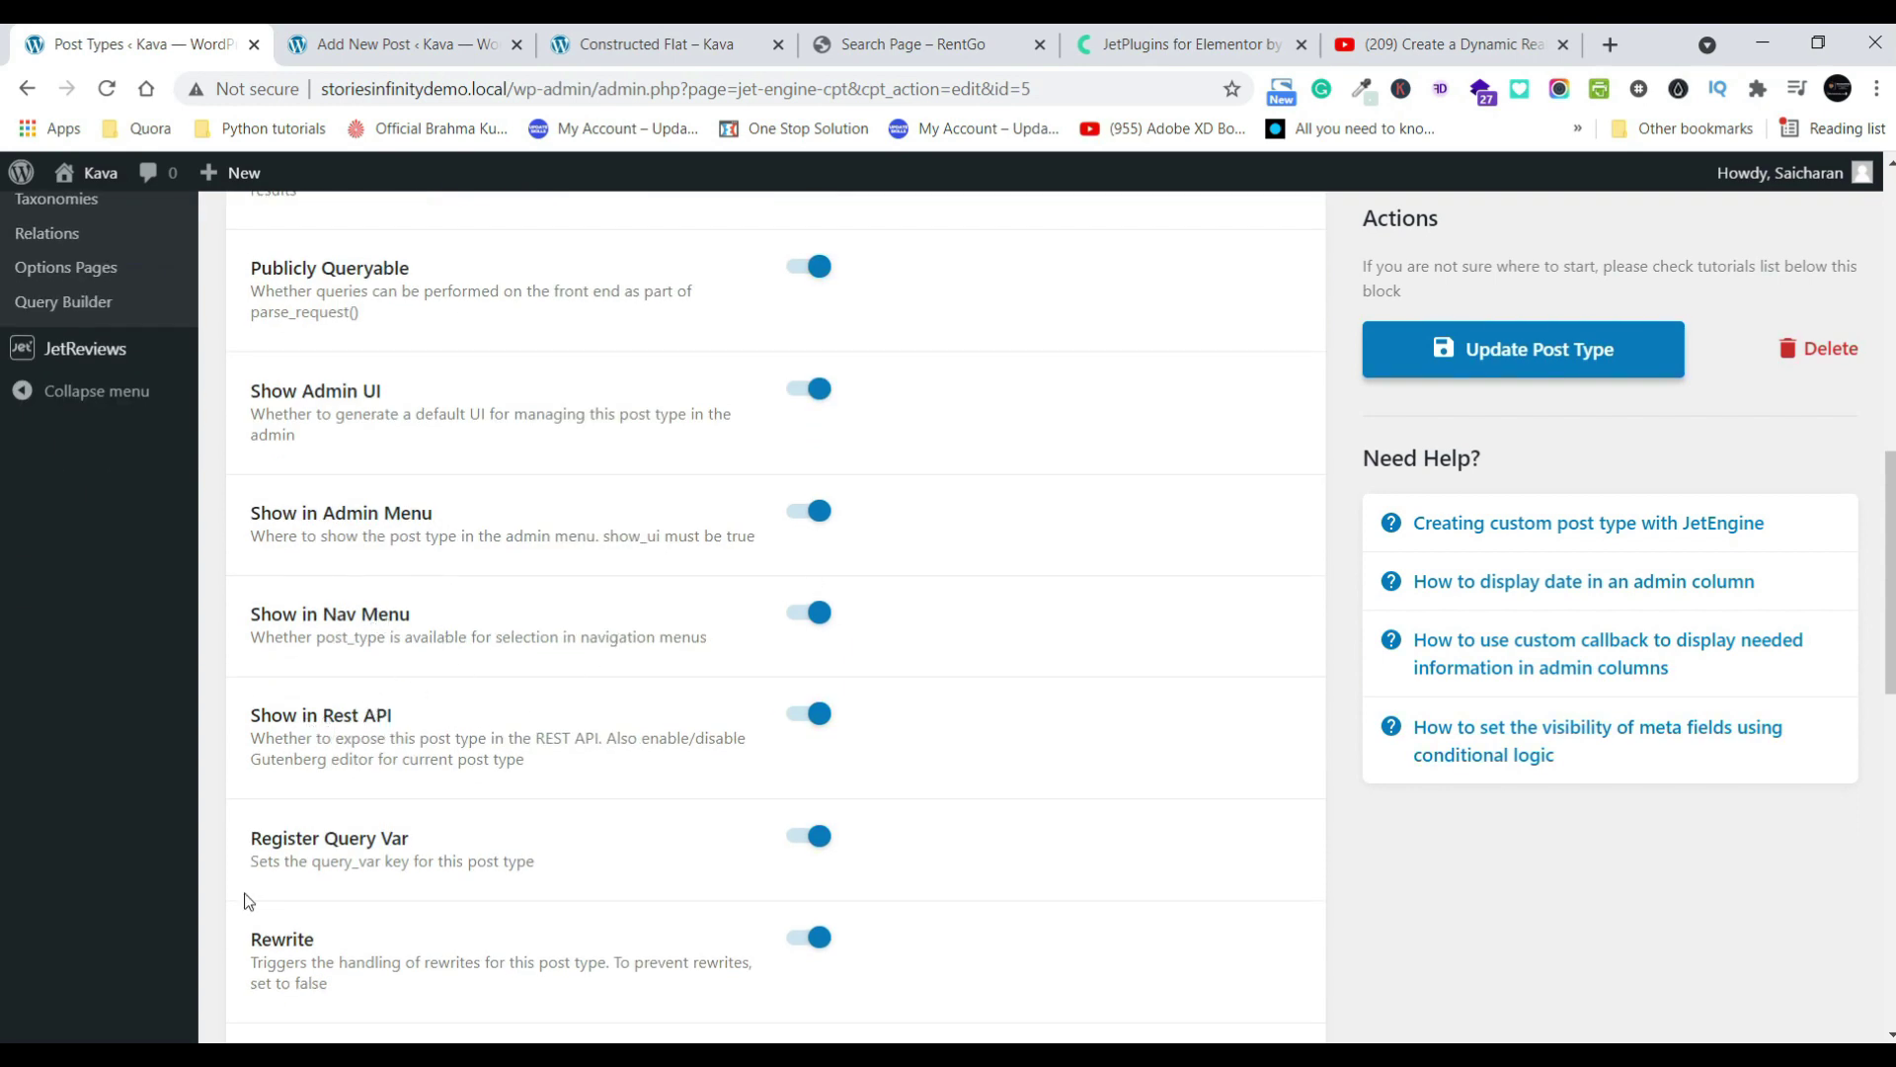
scroll(555, 876, "down", 4)
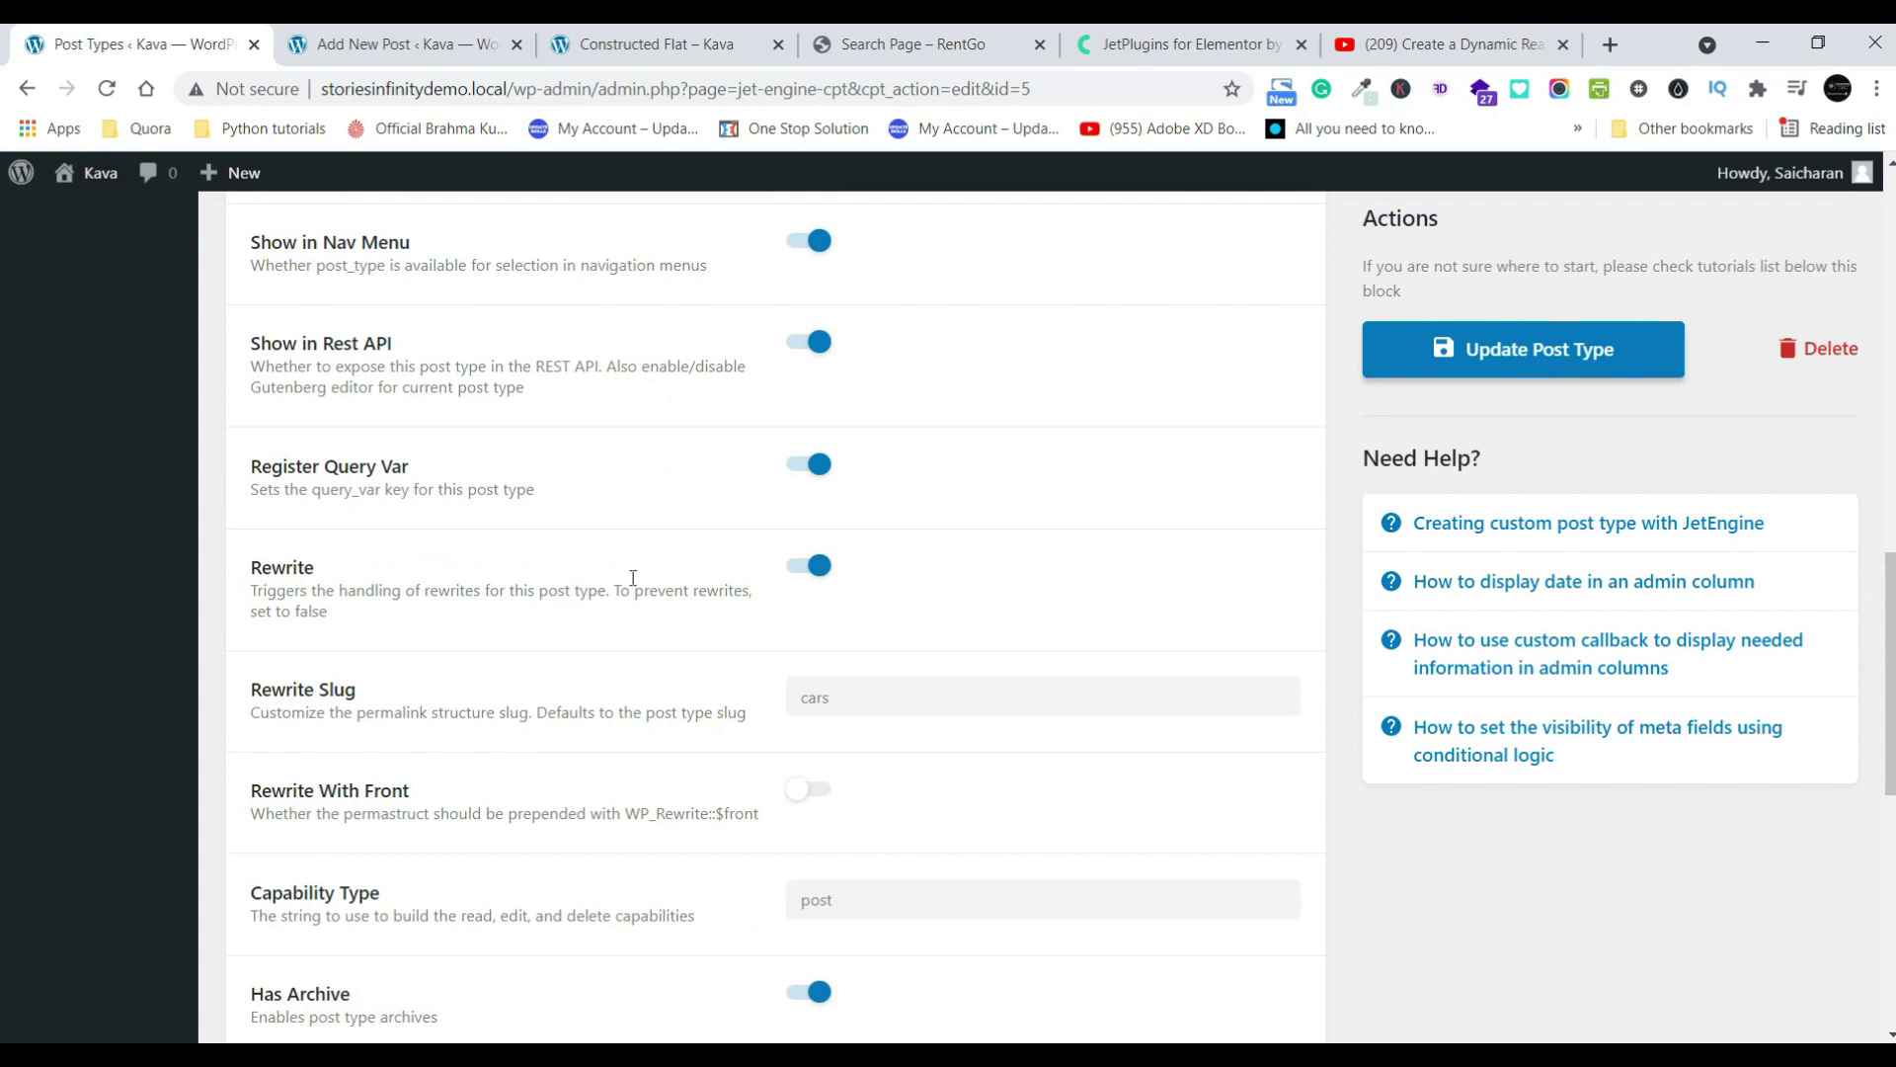
scroll(633, 578, "down", 8)
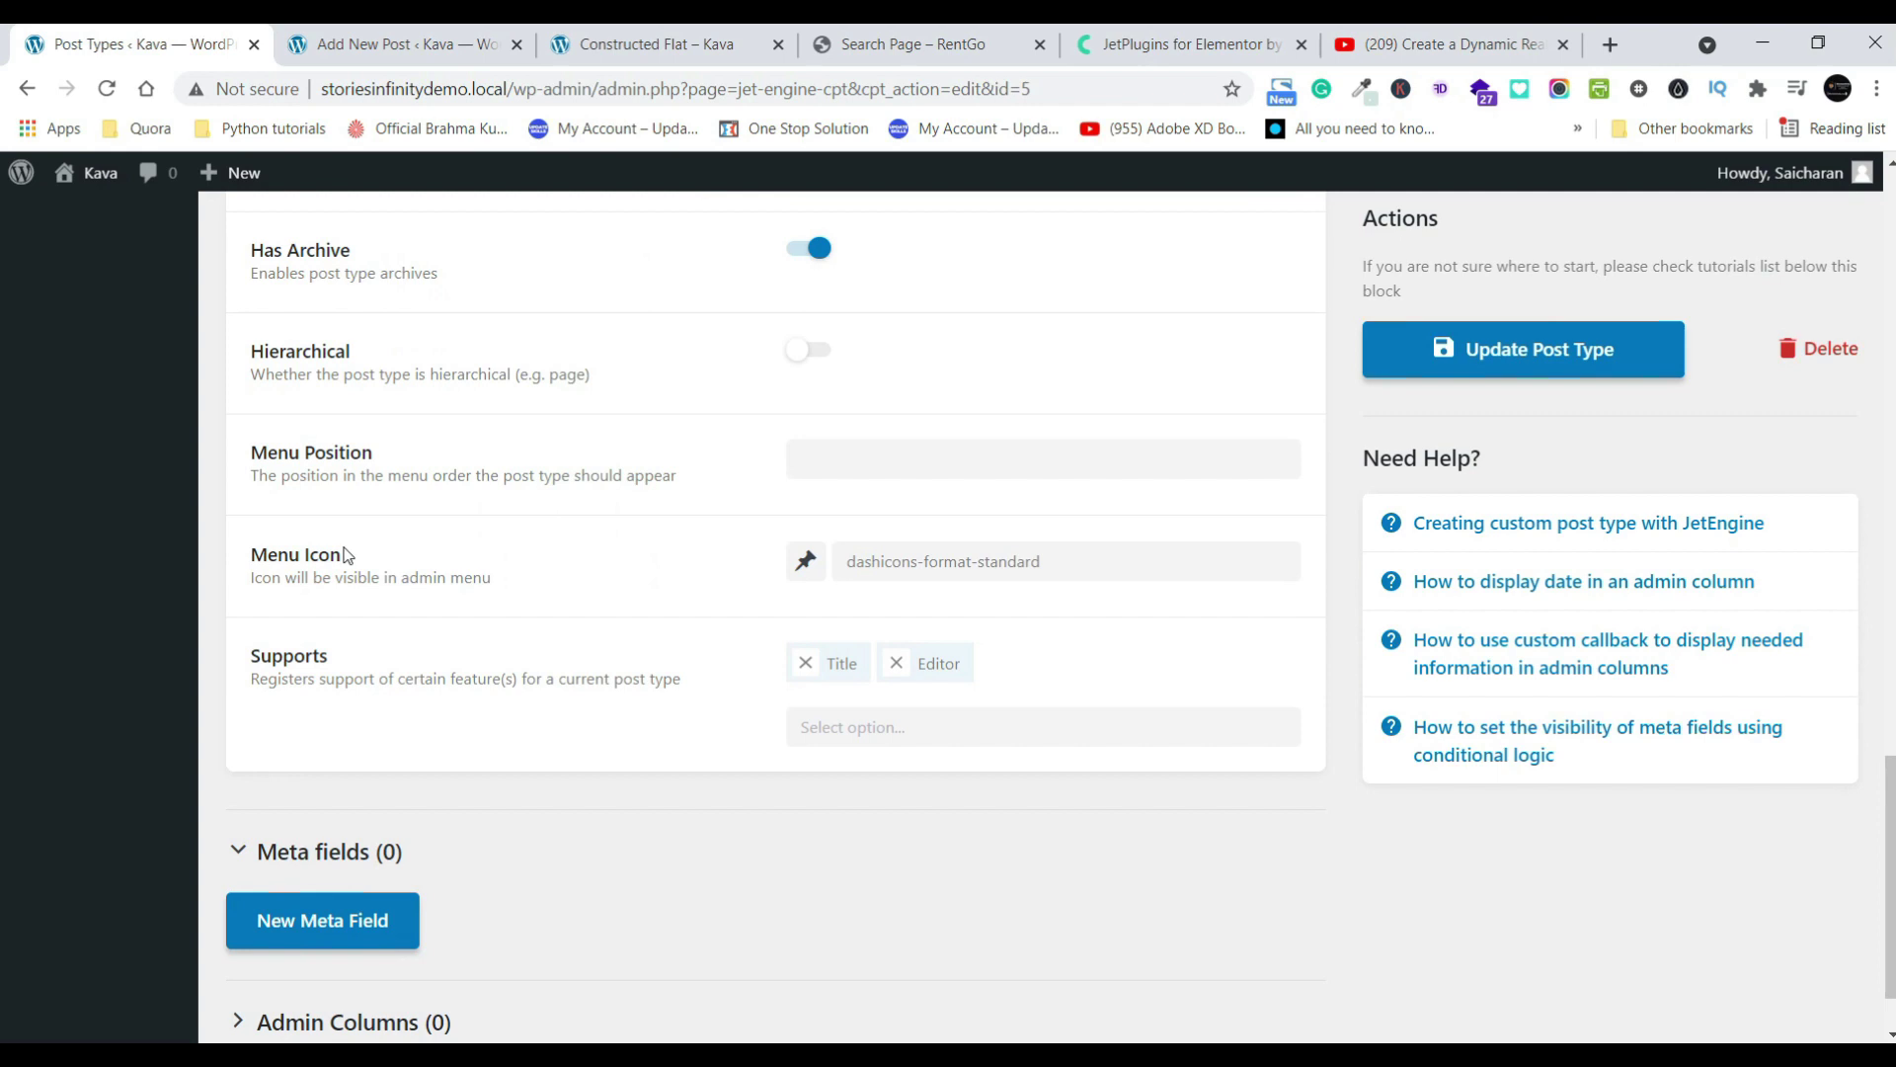
- Search the menu icons for "cars", clear the search and choose dashicons-dashboard as the Cars post type's menu icon
scroll(169, 500, "up", 12)
mouse_move(52, 450)
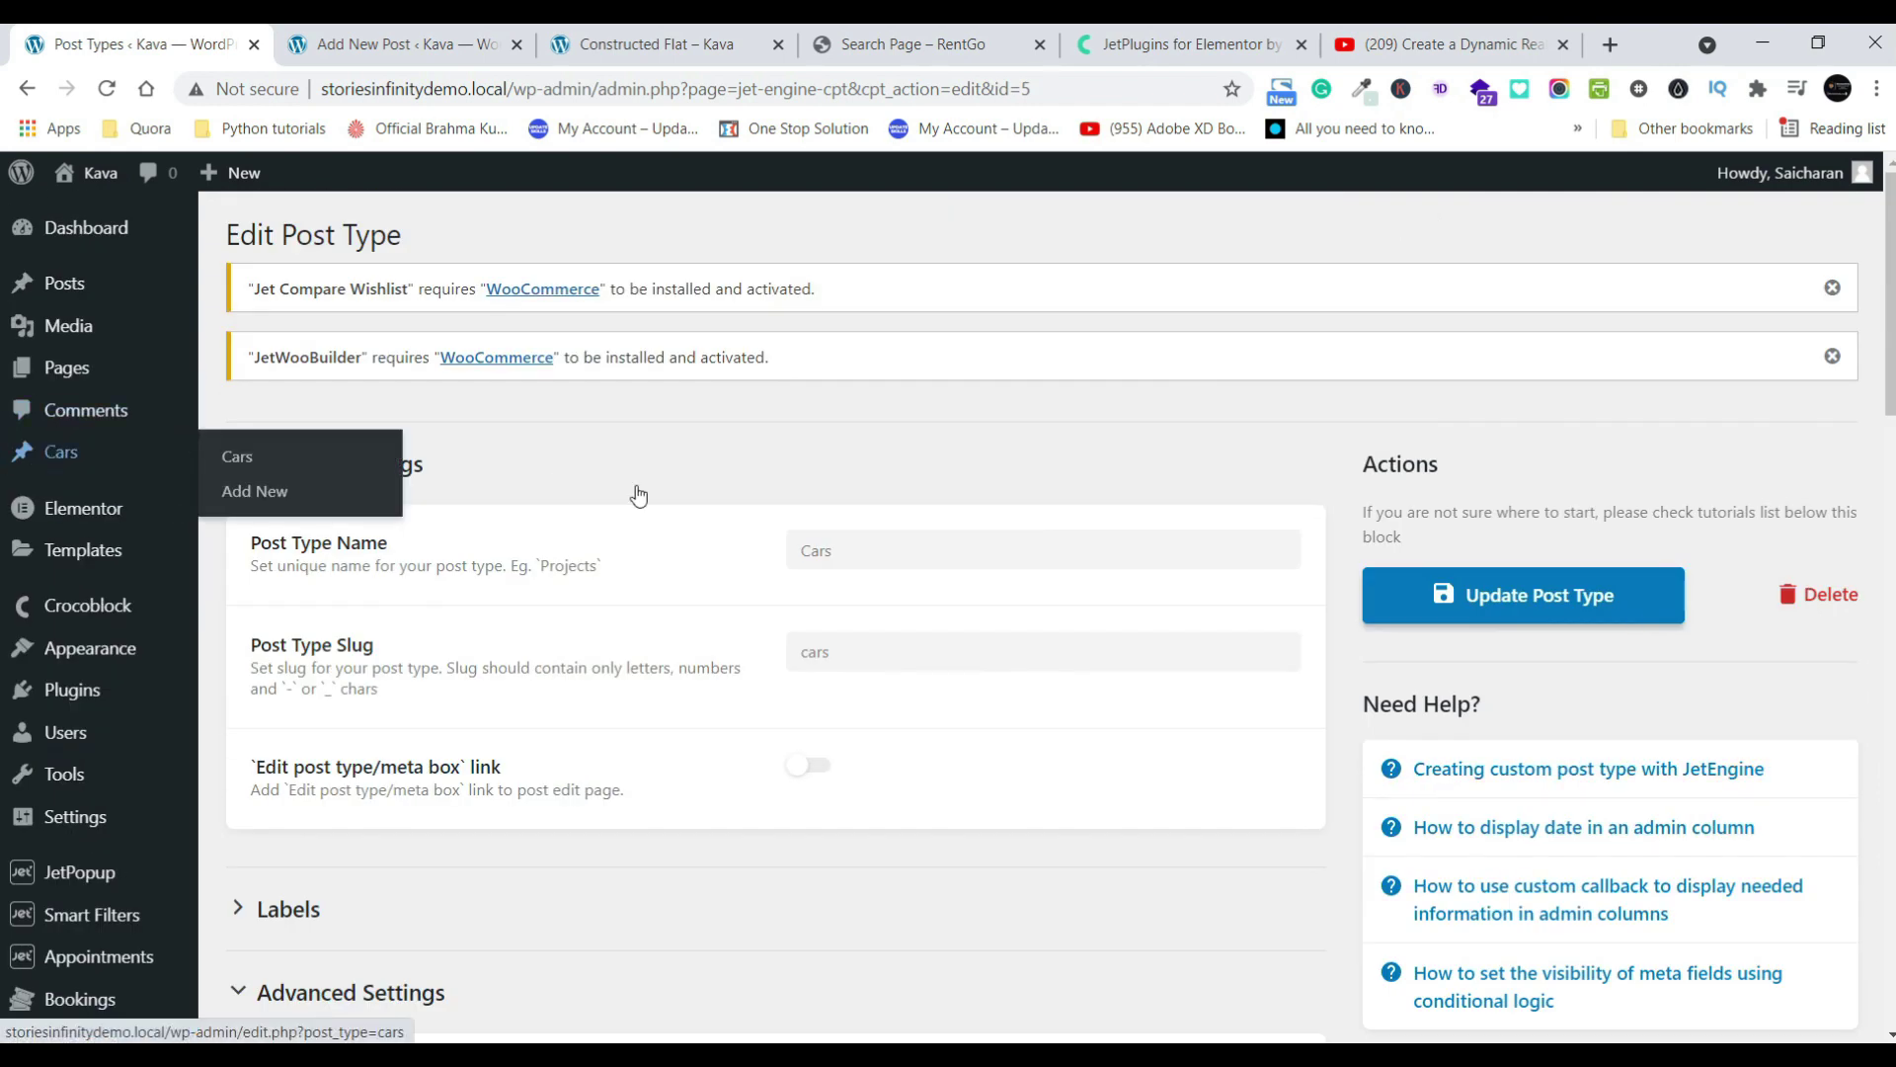
scroll(636, 484, "down", 10)
left_click(1045, 468)
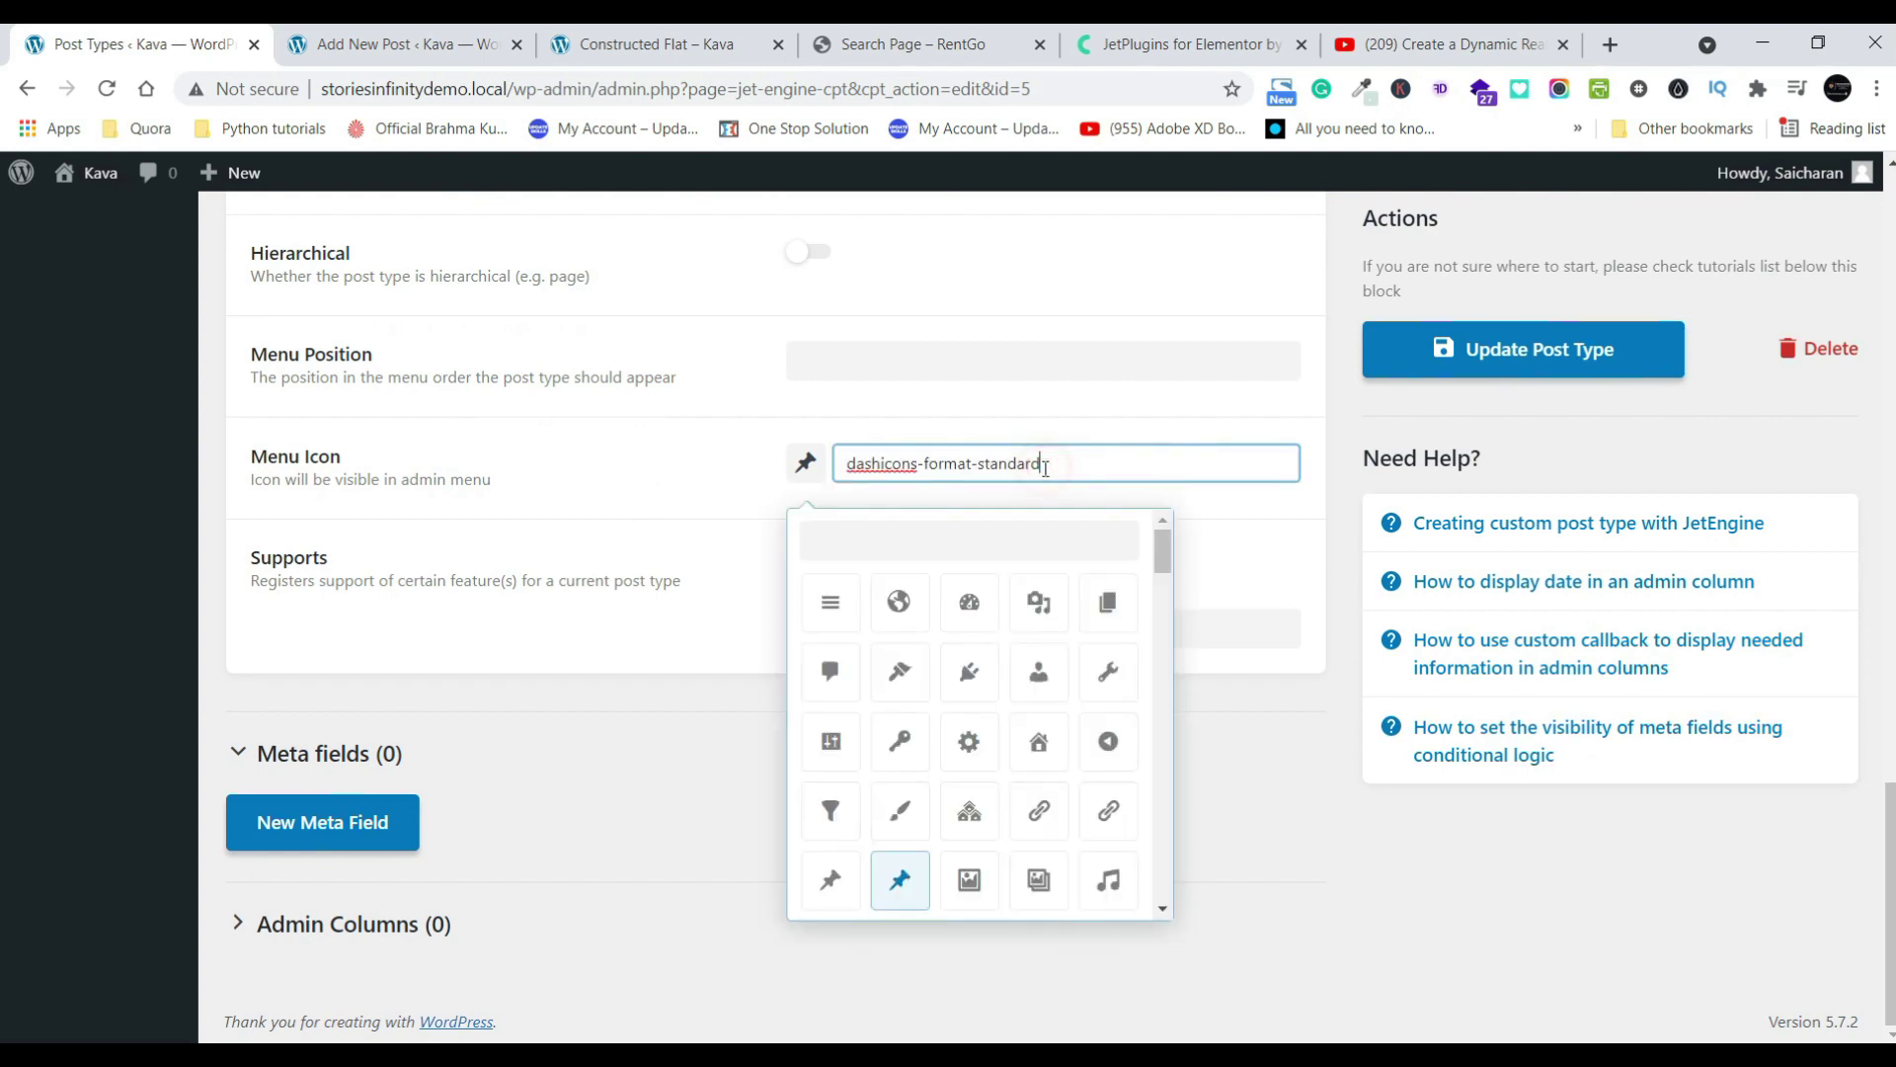
left_click(1053, 551)
type("cars")
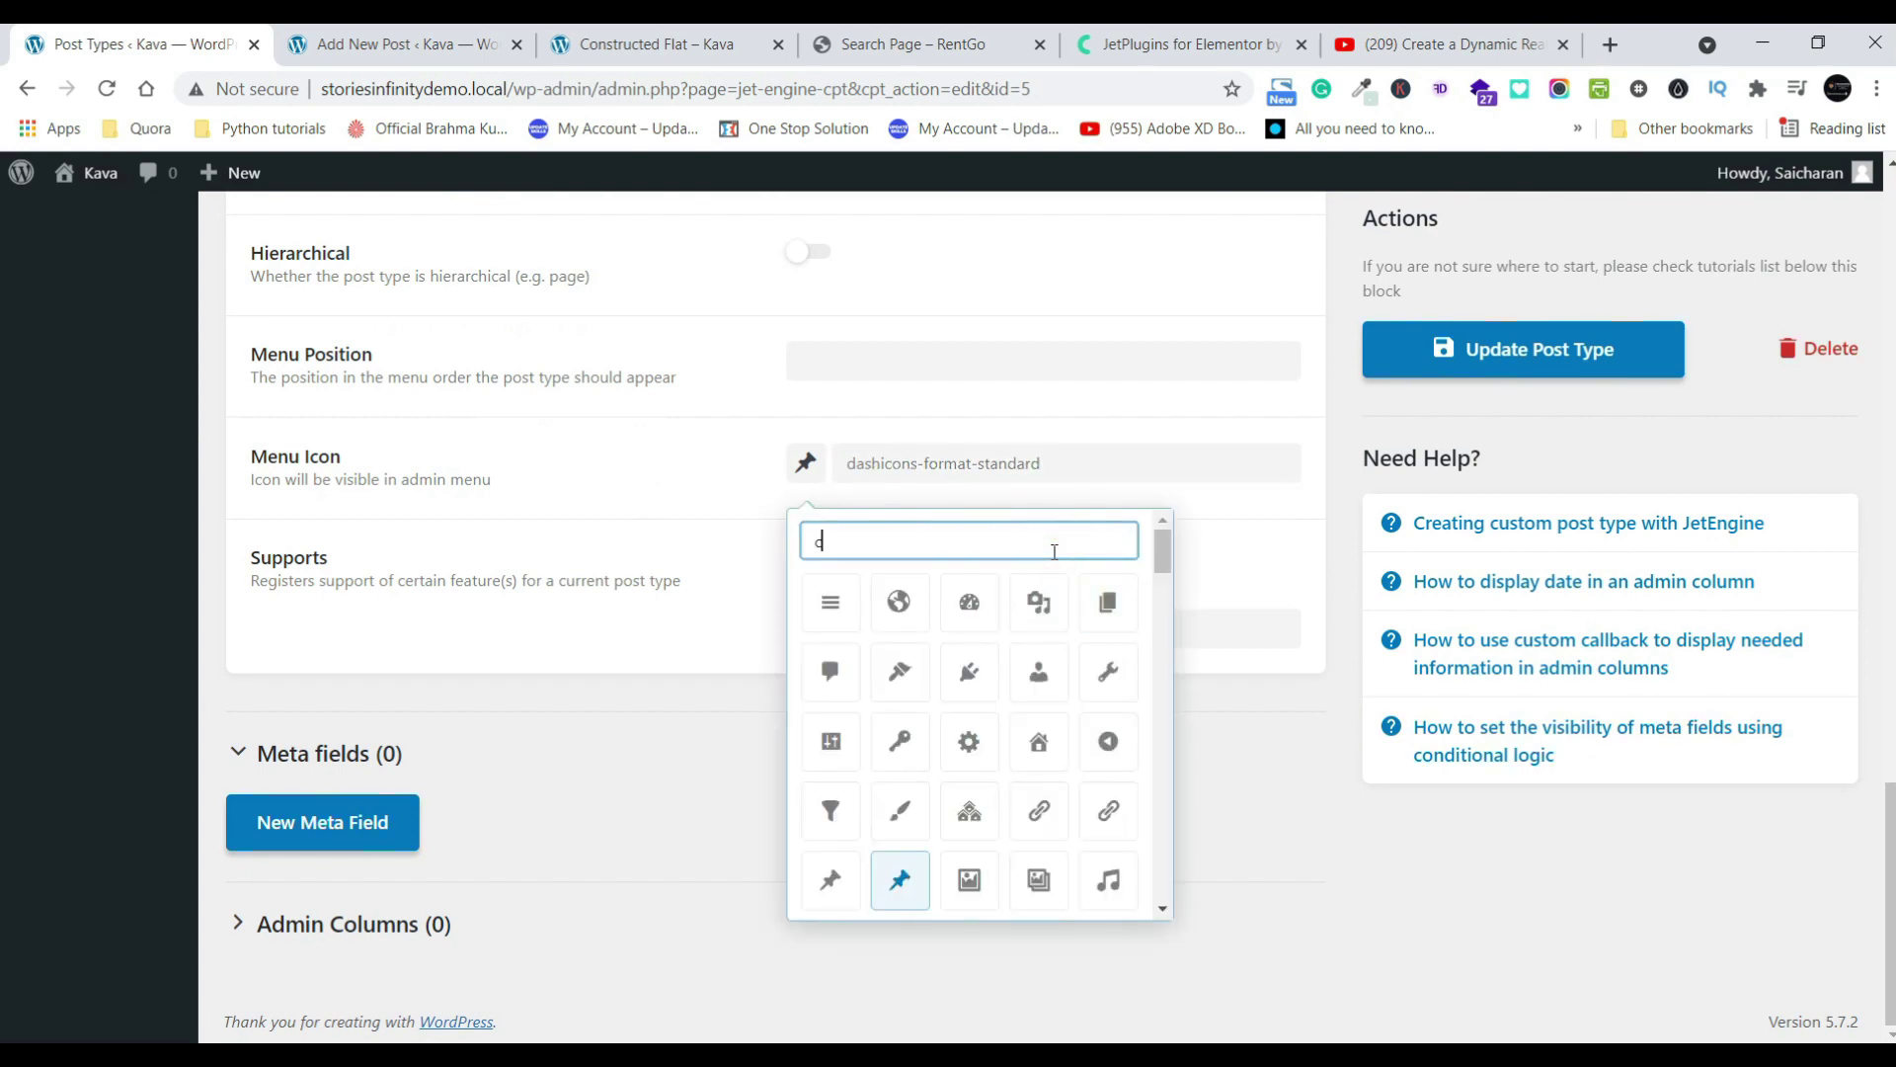
key("ctrl+a")
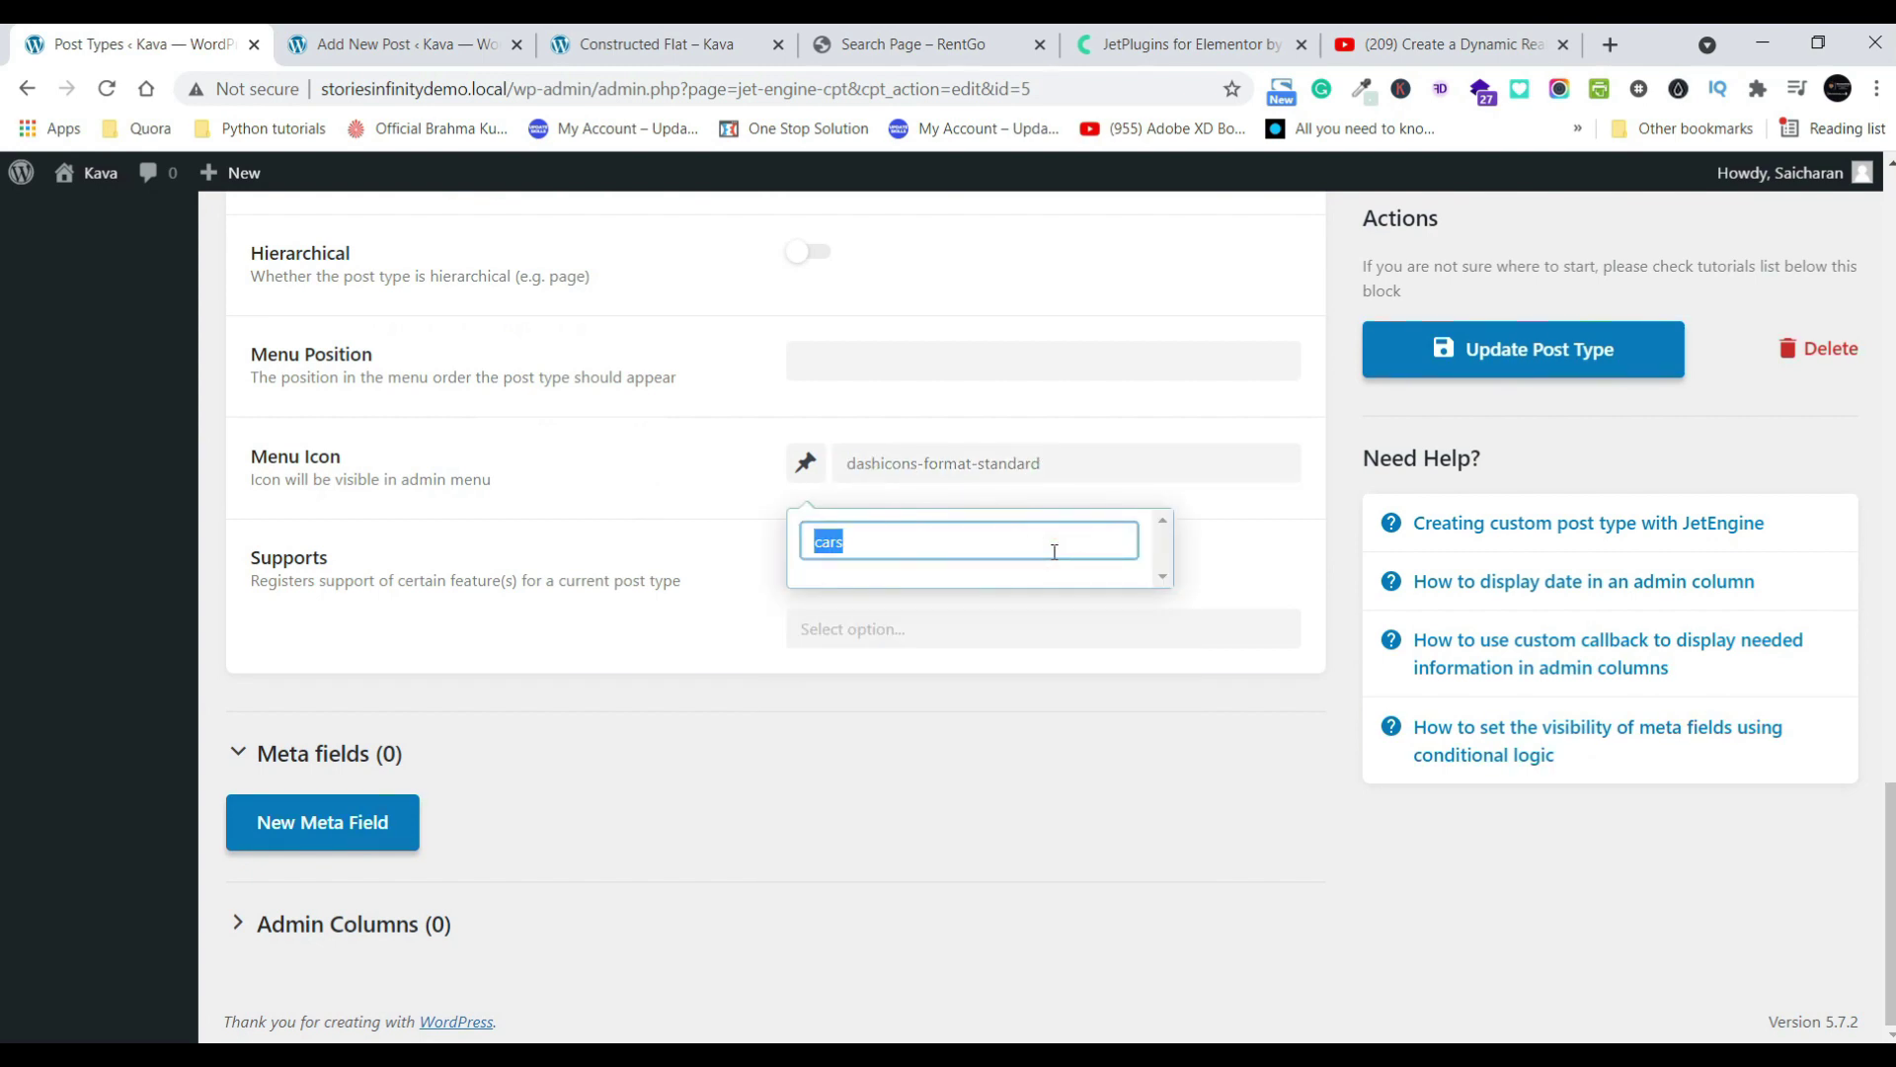
key("BackSpace")
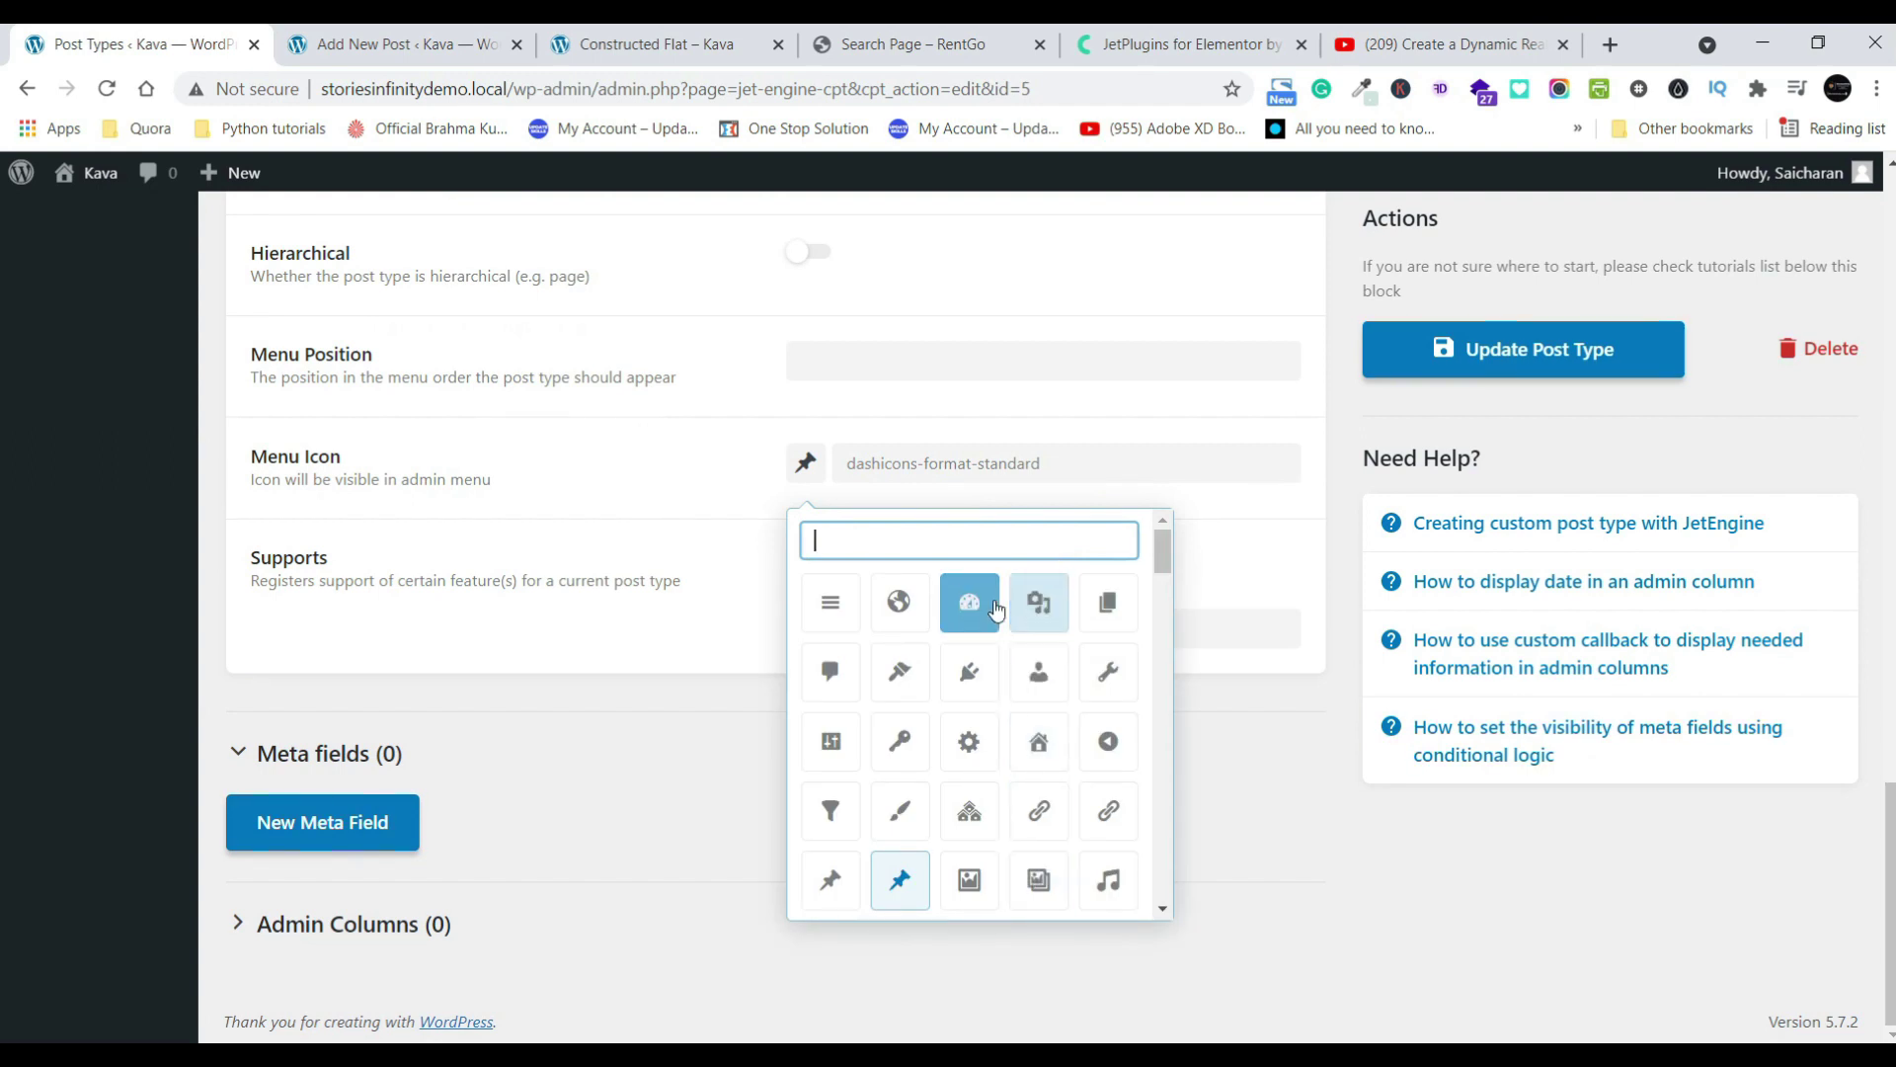
left_click(985, 612)
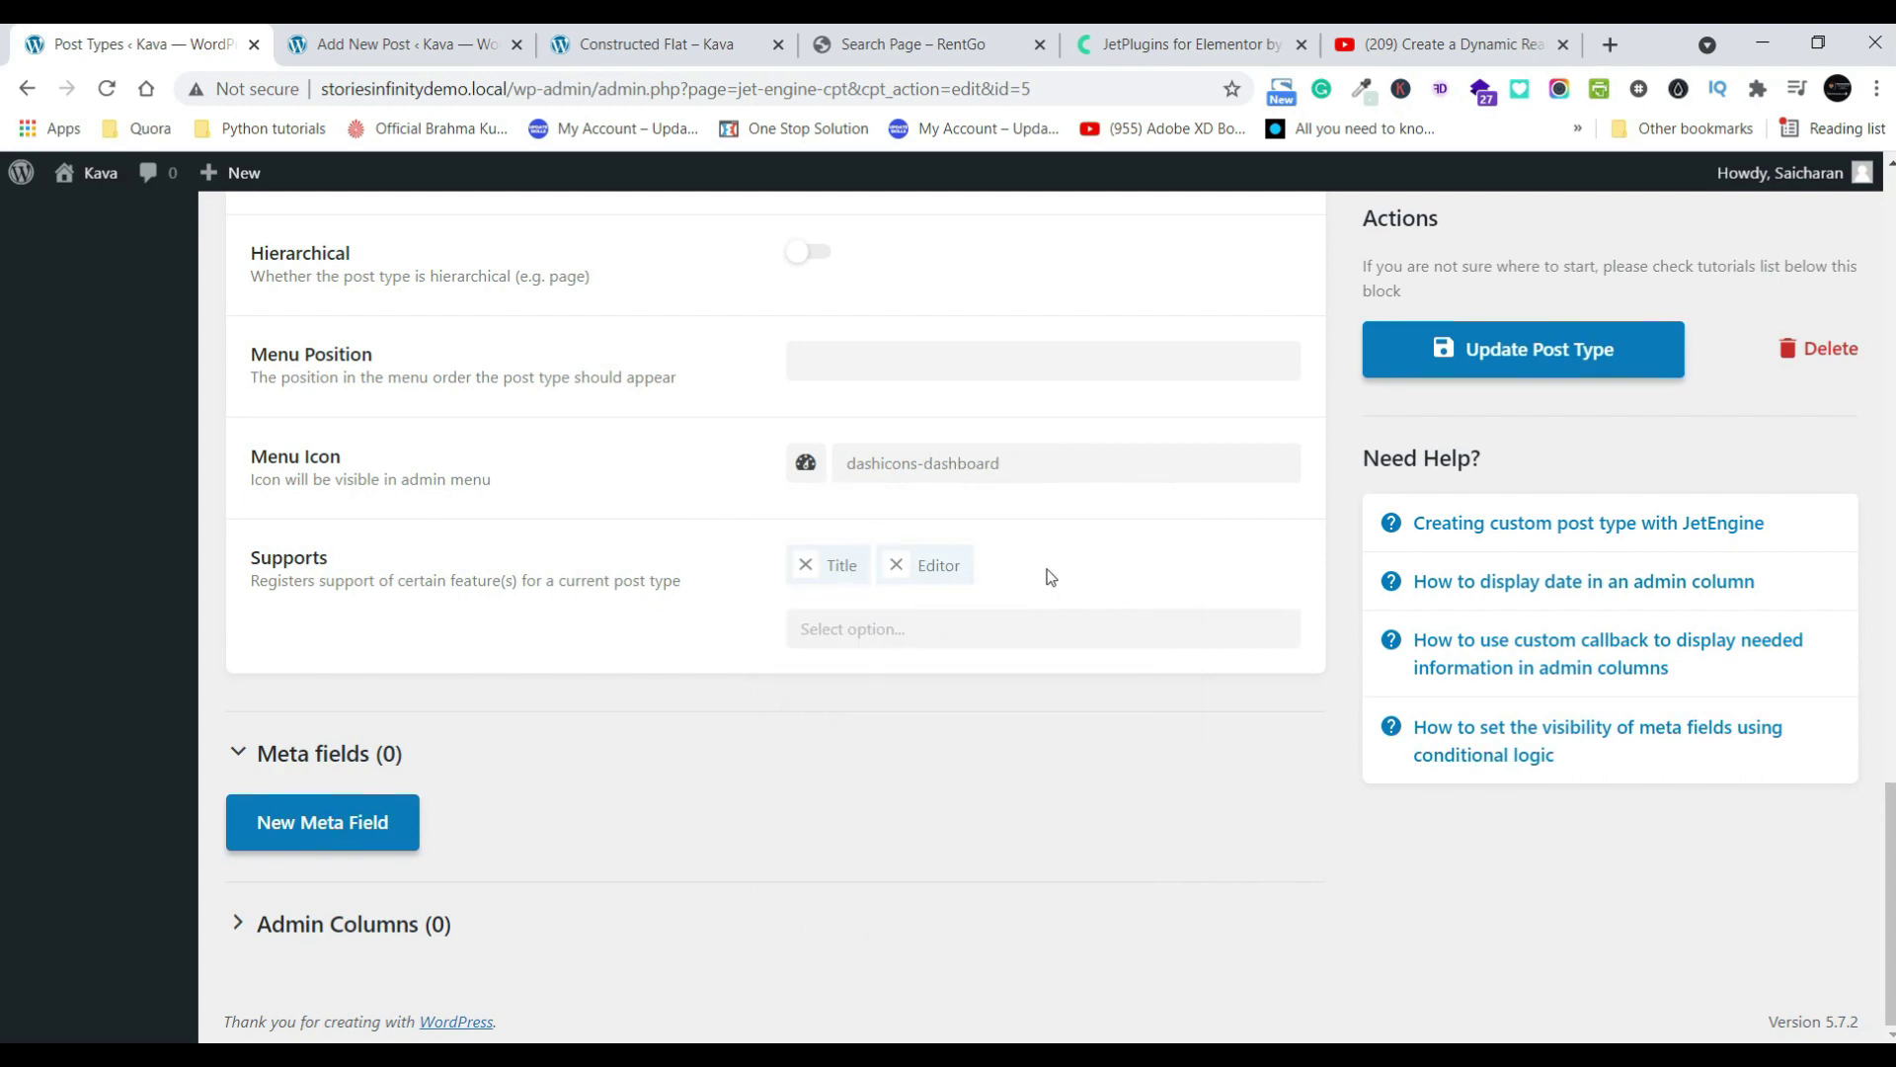
- Add Thumbnail (Featured Image) to the supported features of the Cars post type and update the post type
left_click(410, 39)
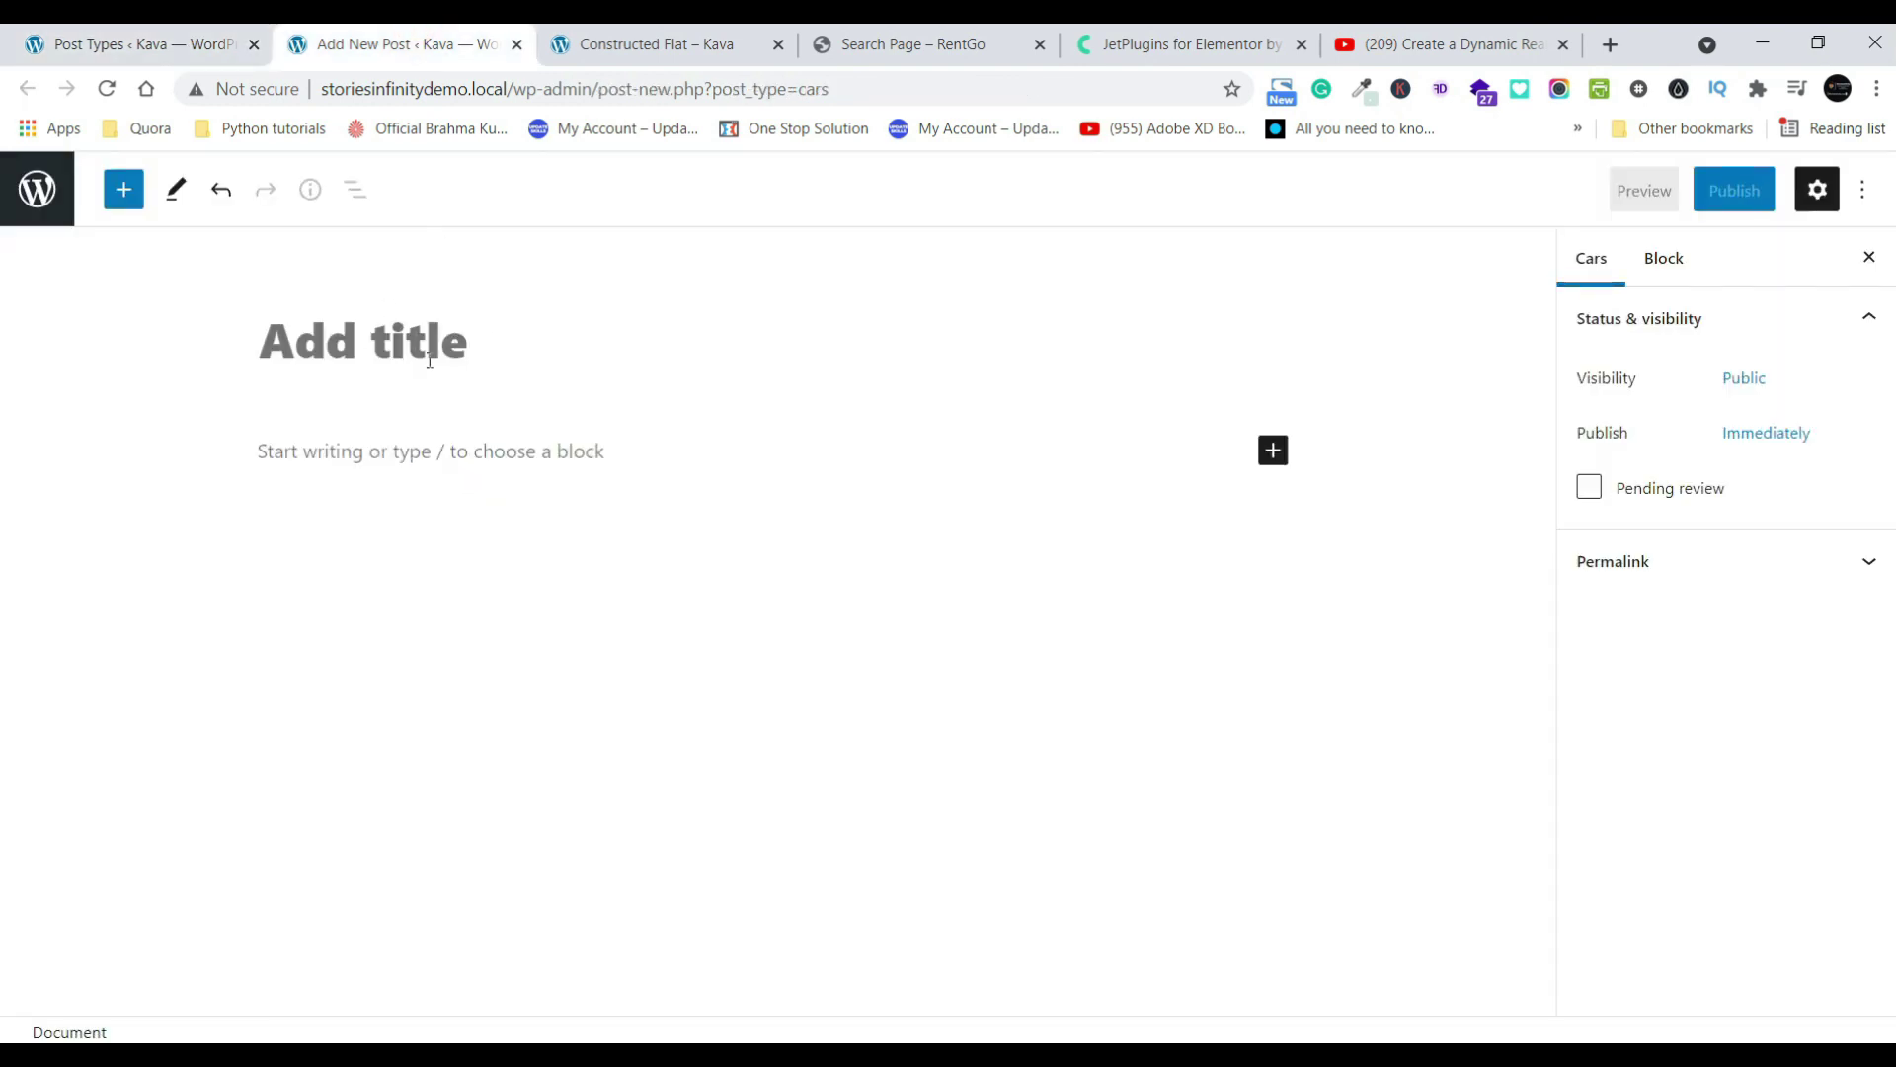
left_click(233, 39)
left_click(999, 624)
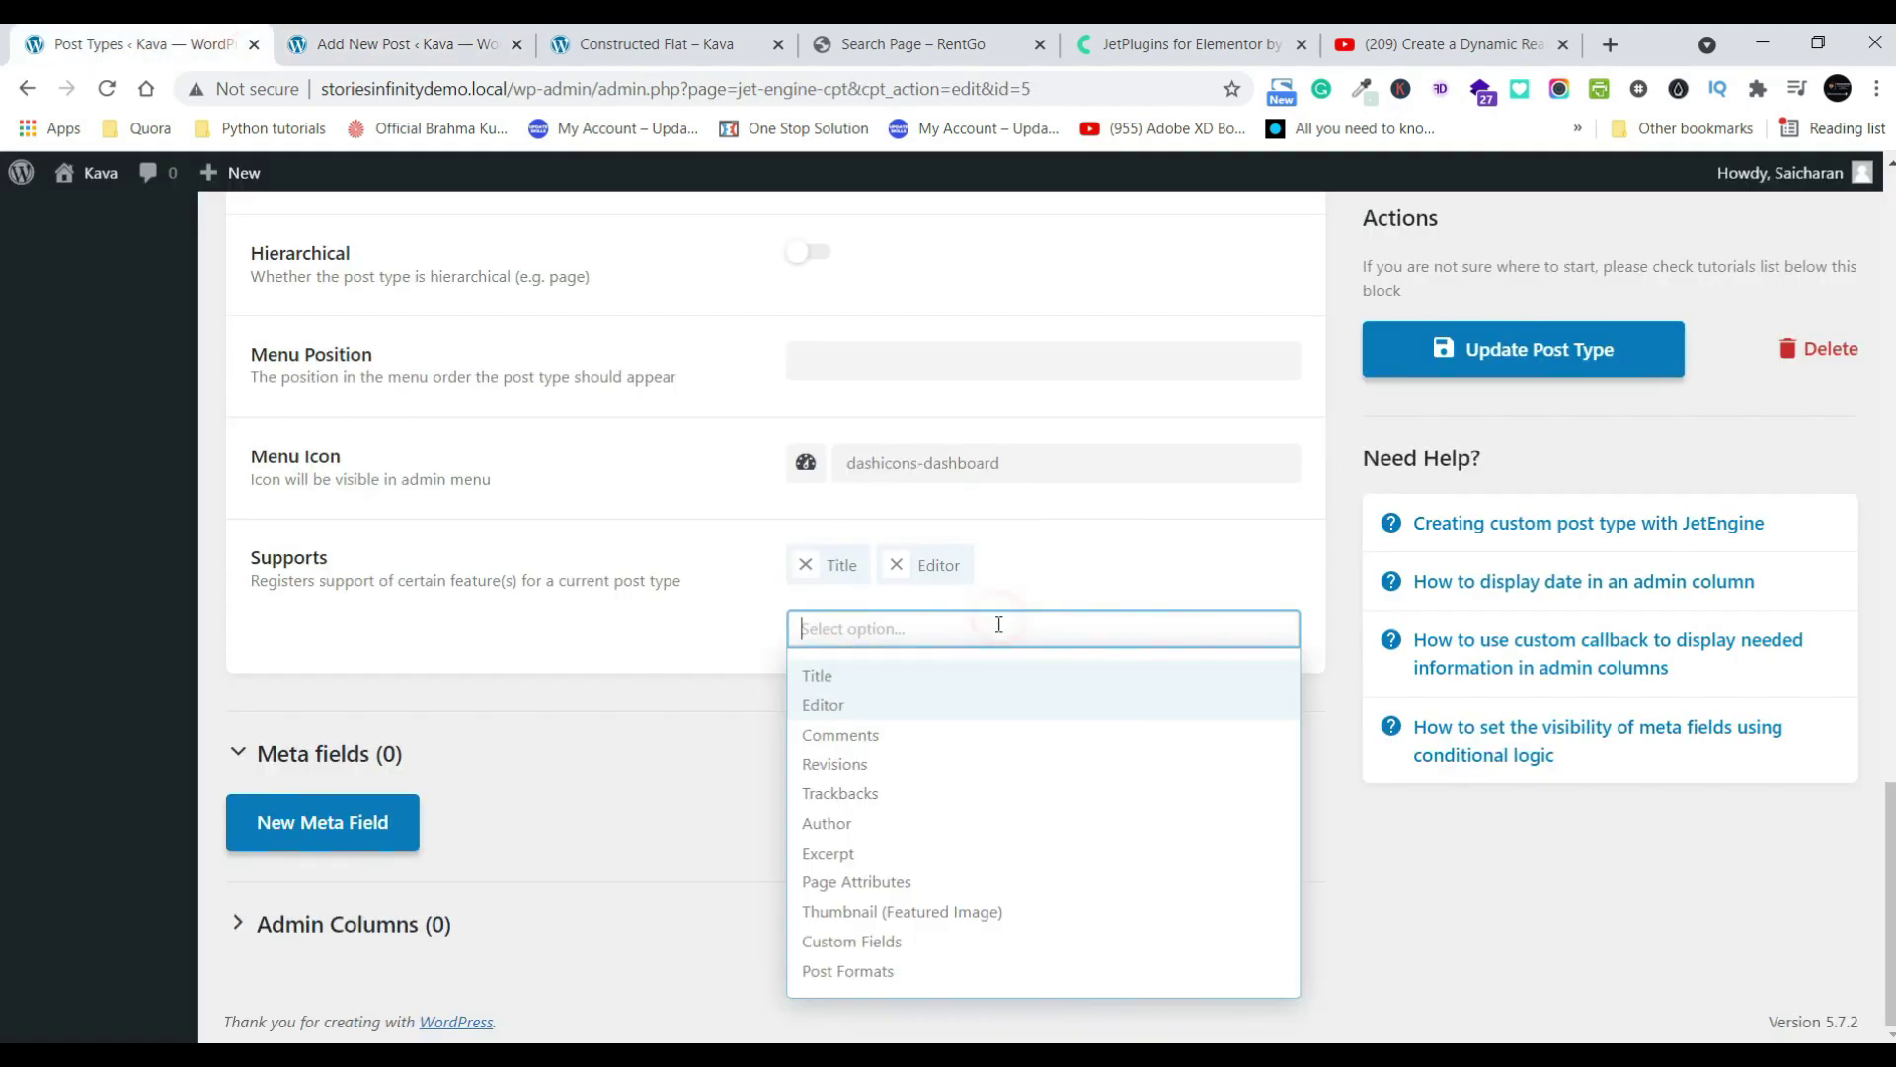
left_click(929, 912)
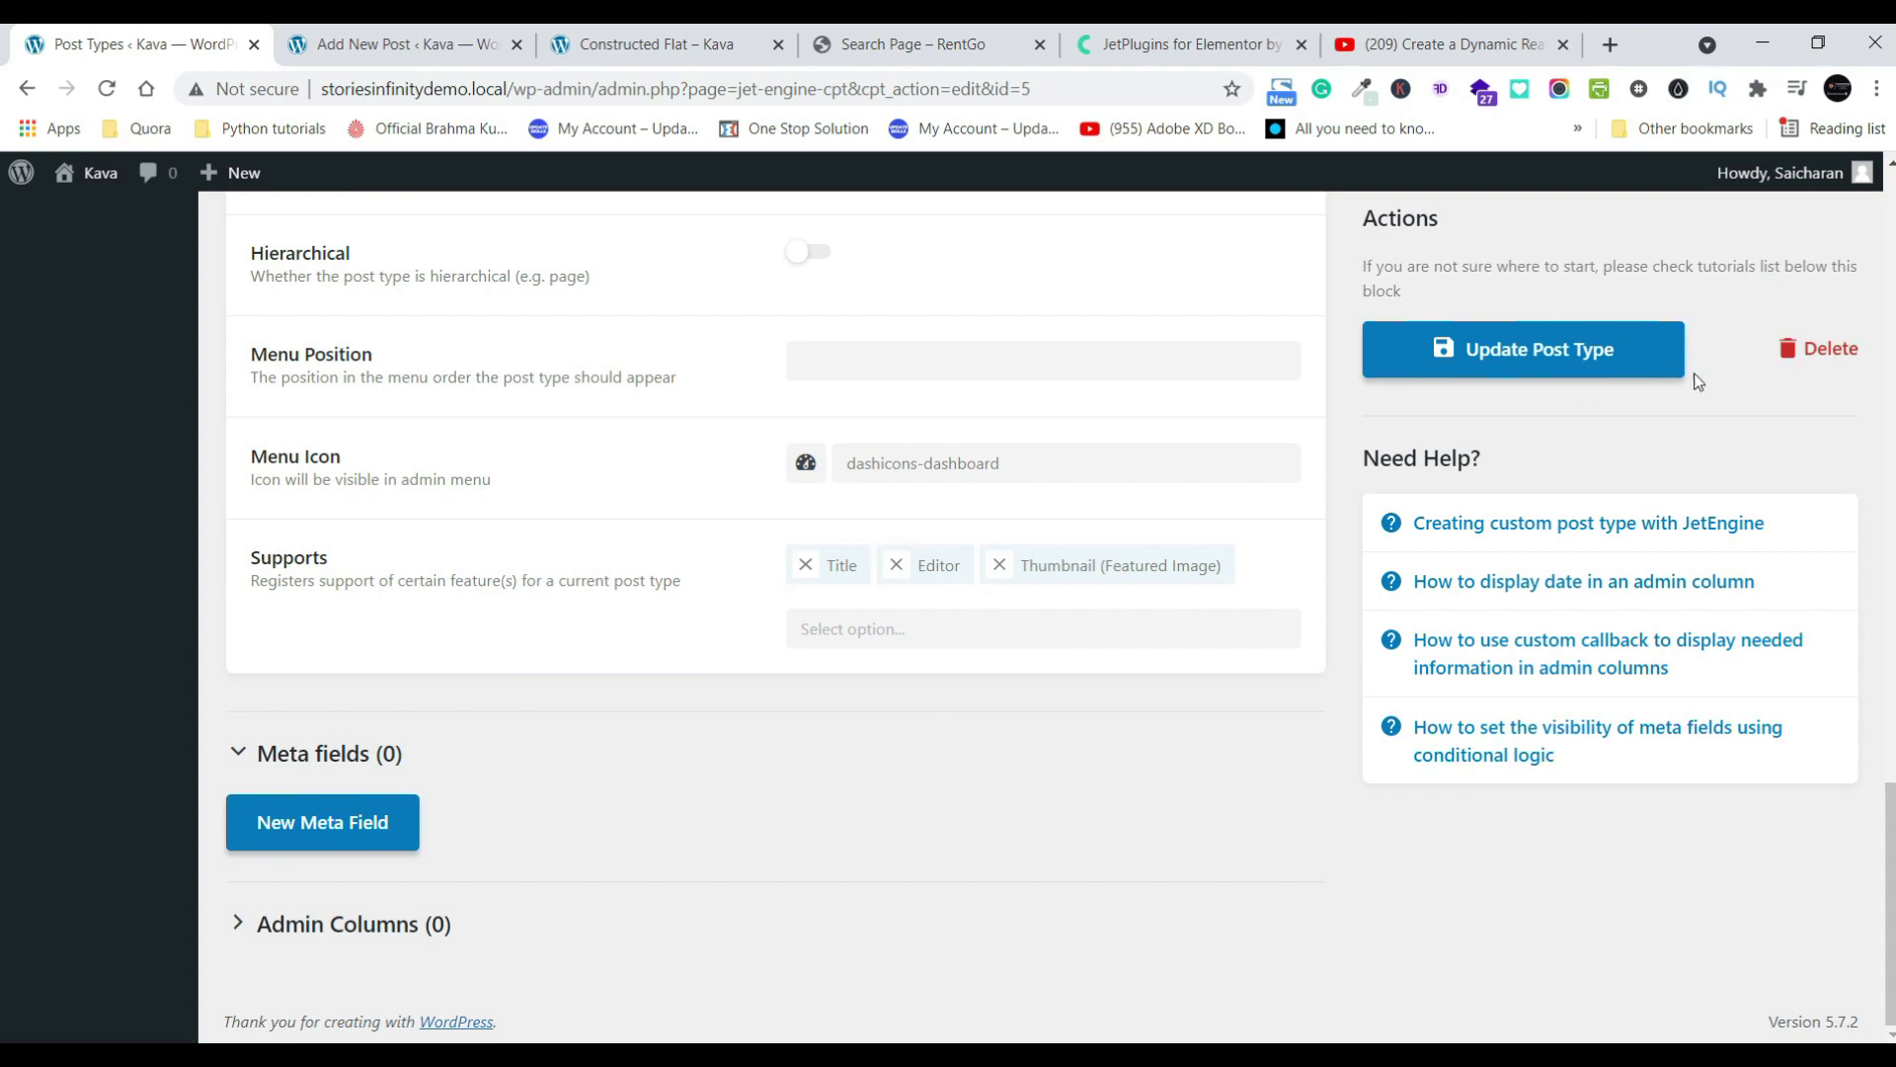
left_click(1524, 348)
- Reload the new Cars post editor and check its settings for the featured image option
left_click(410, 44)
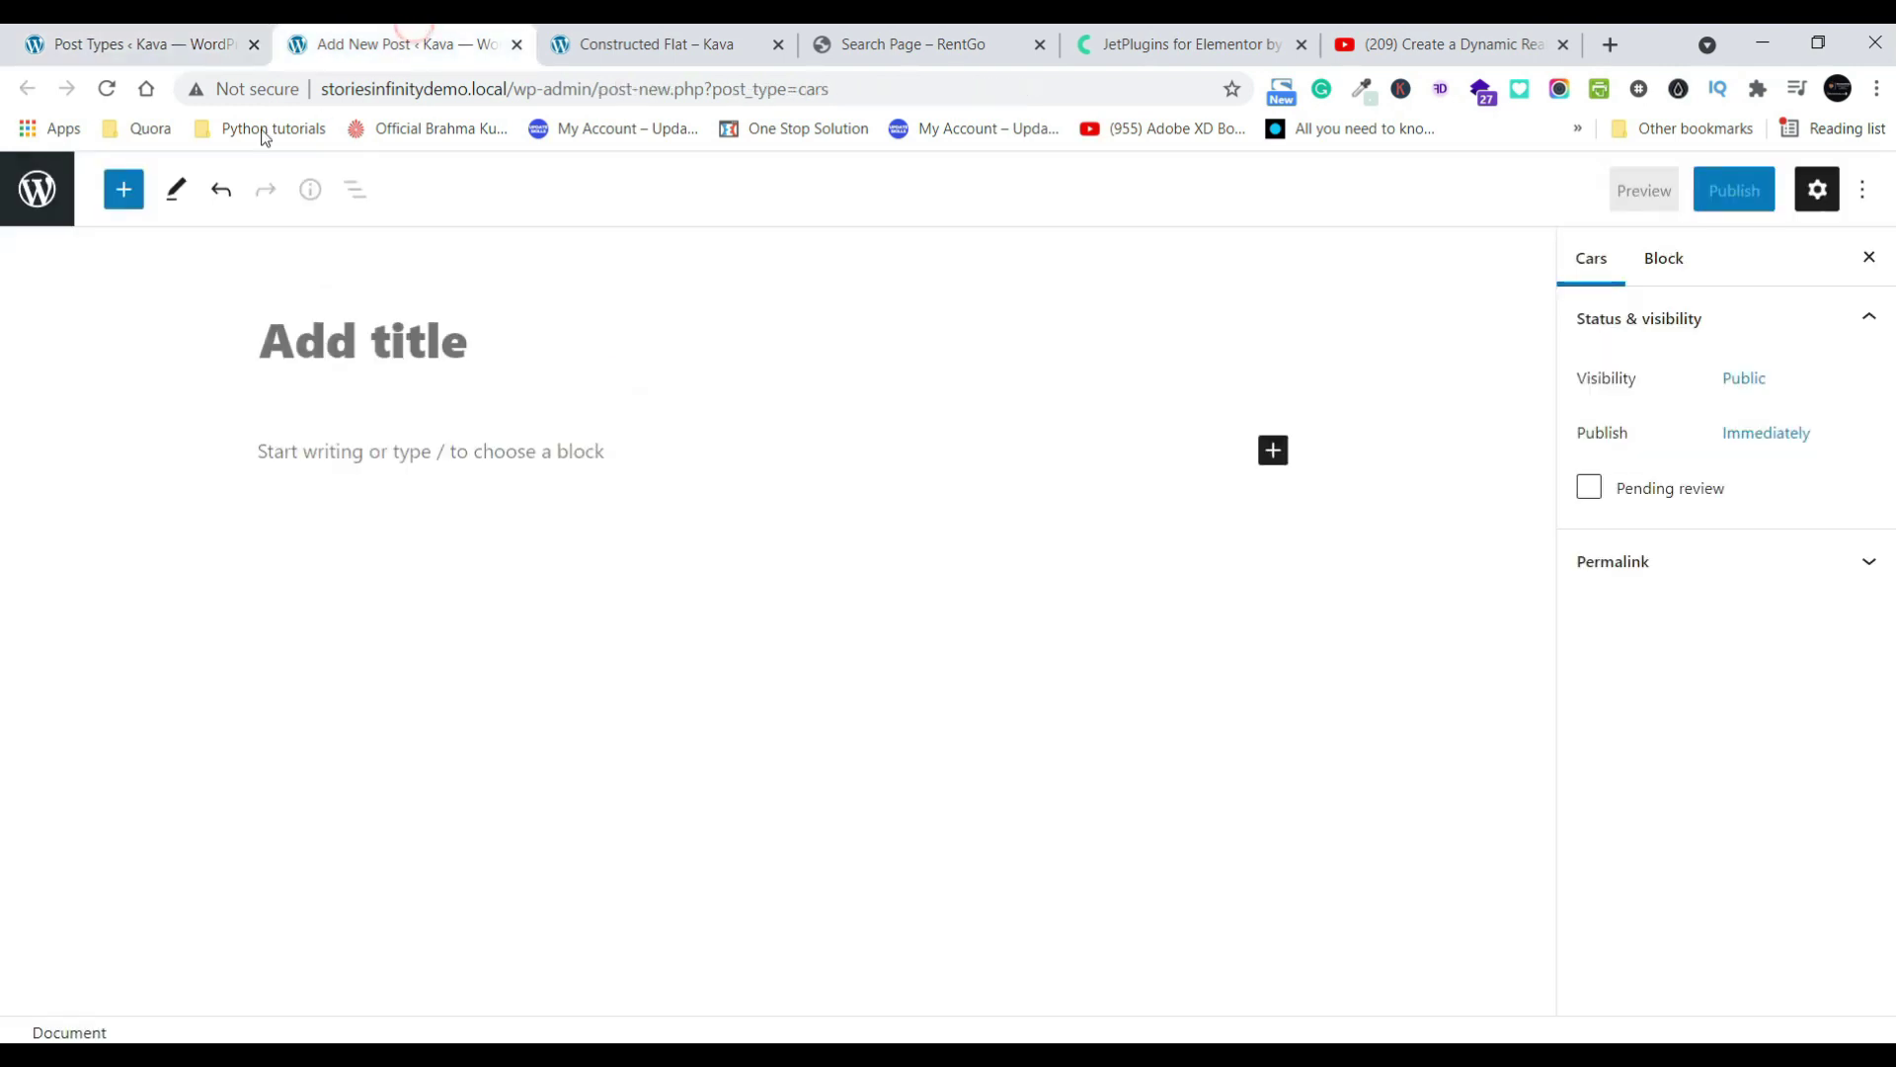
left_click(107, 88)
left_click(1044, 233)
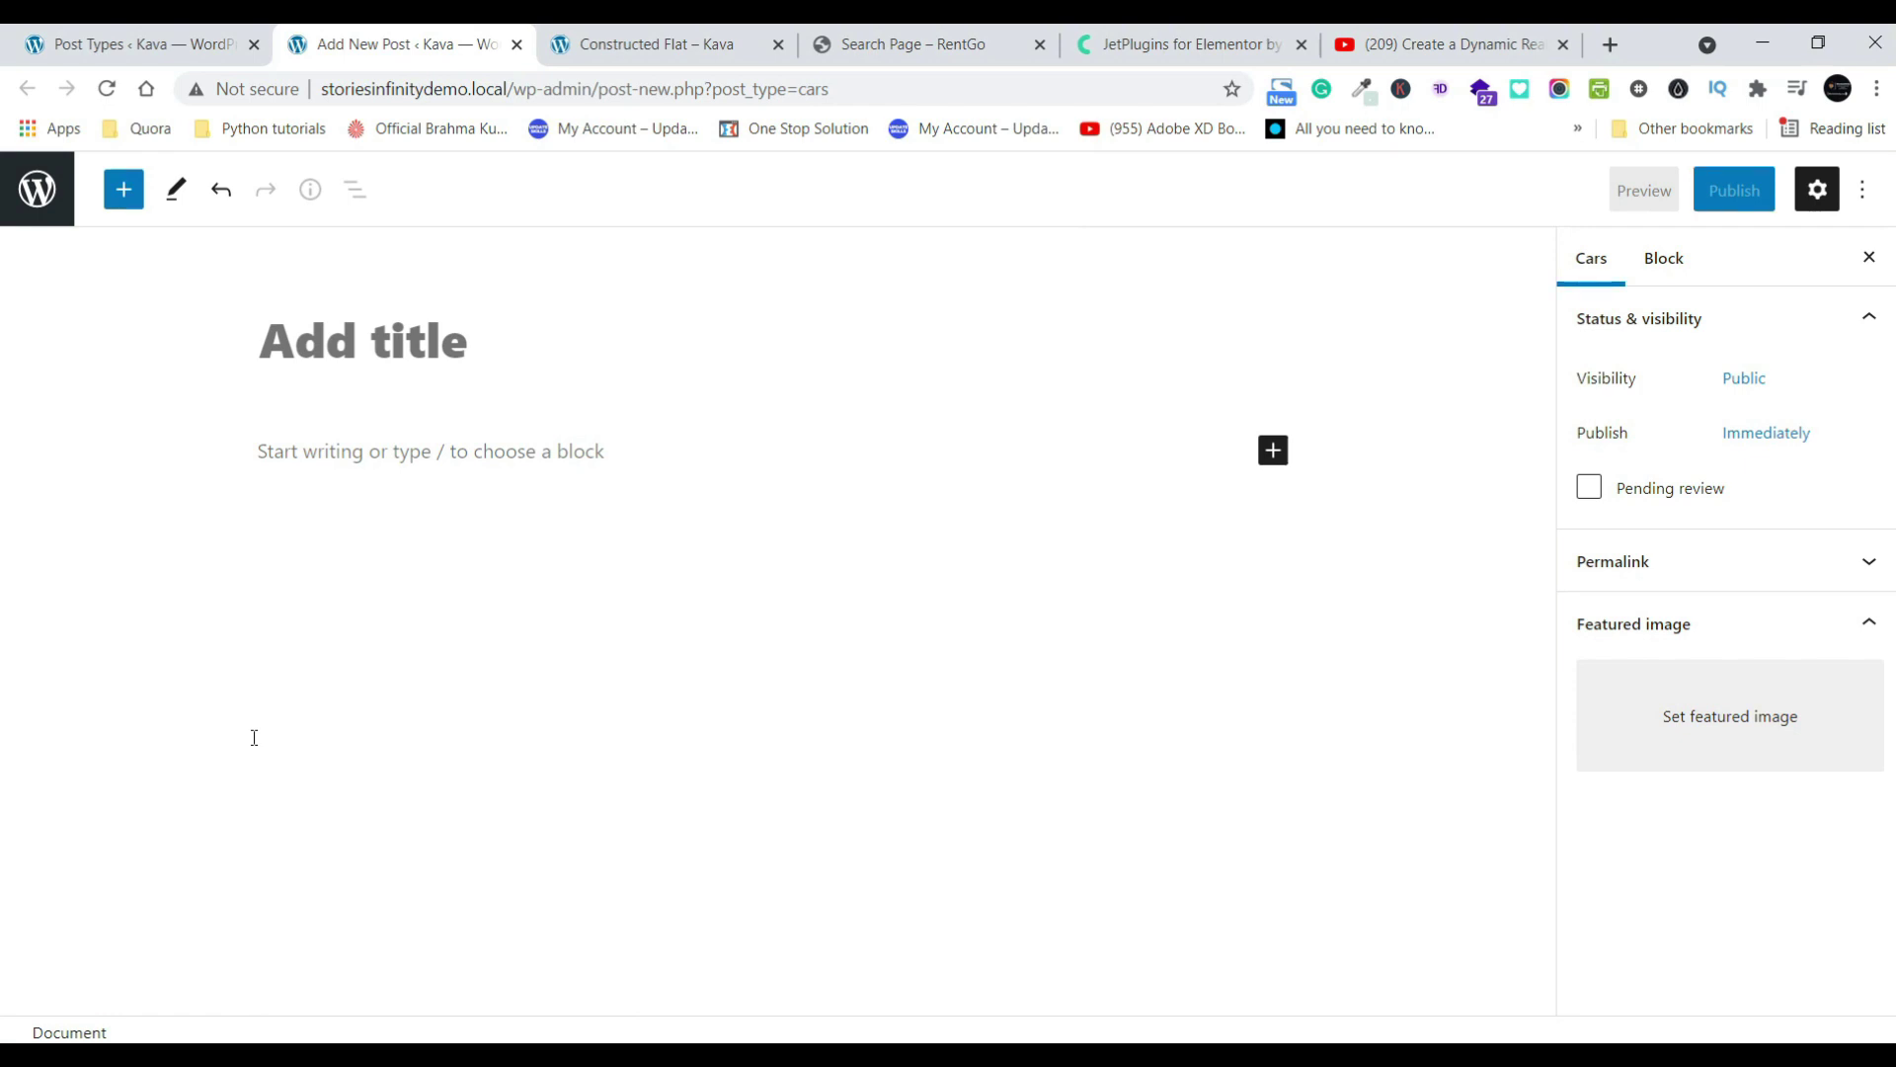
left_click(96, 32)
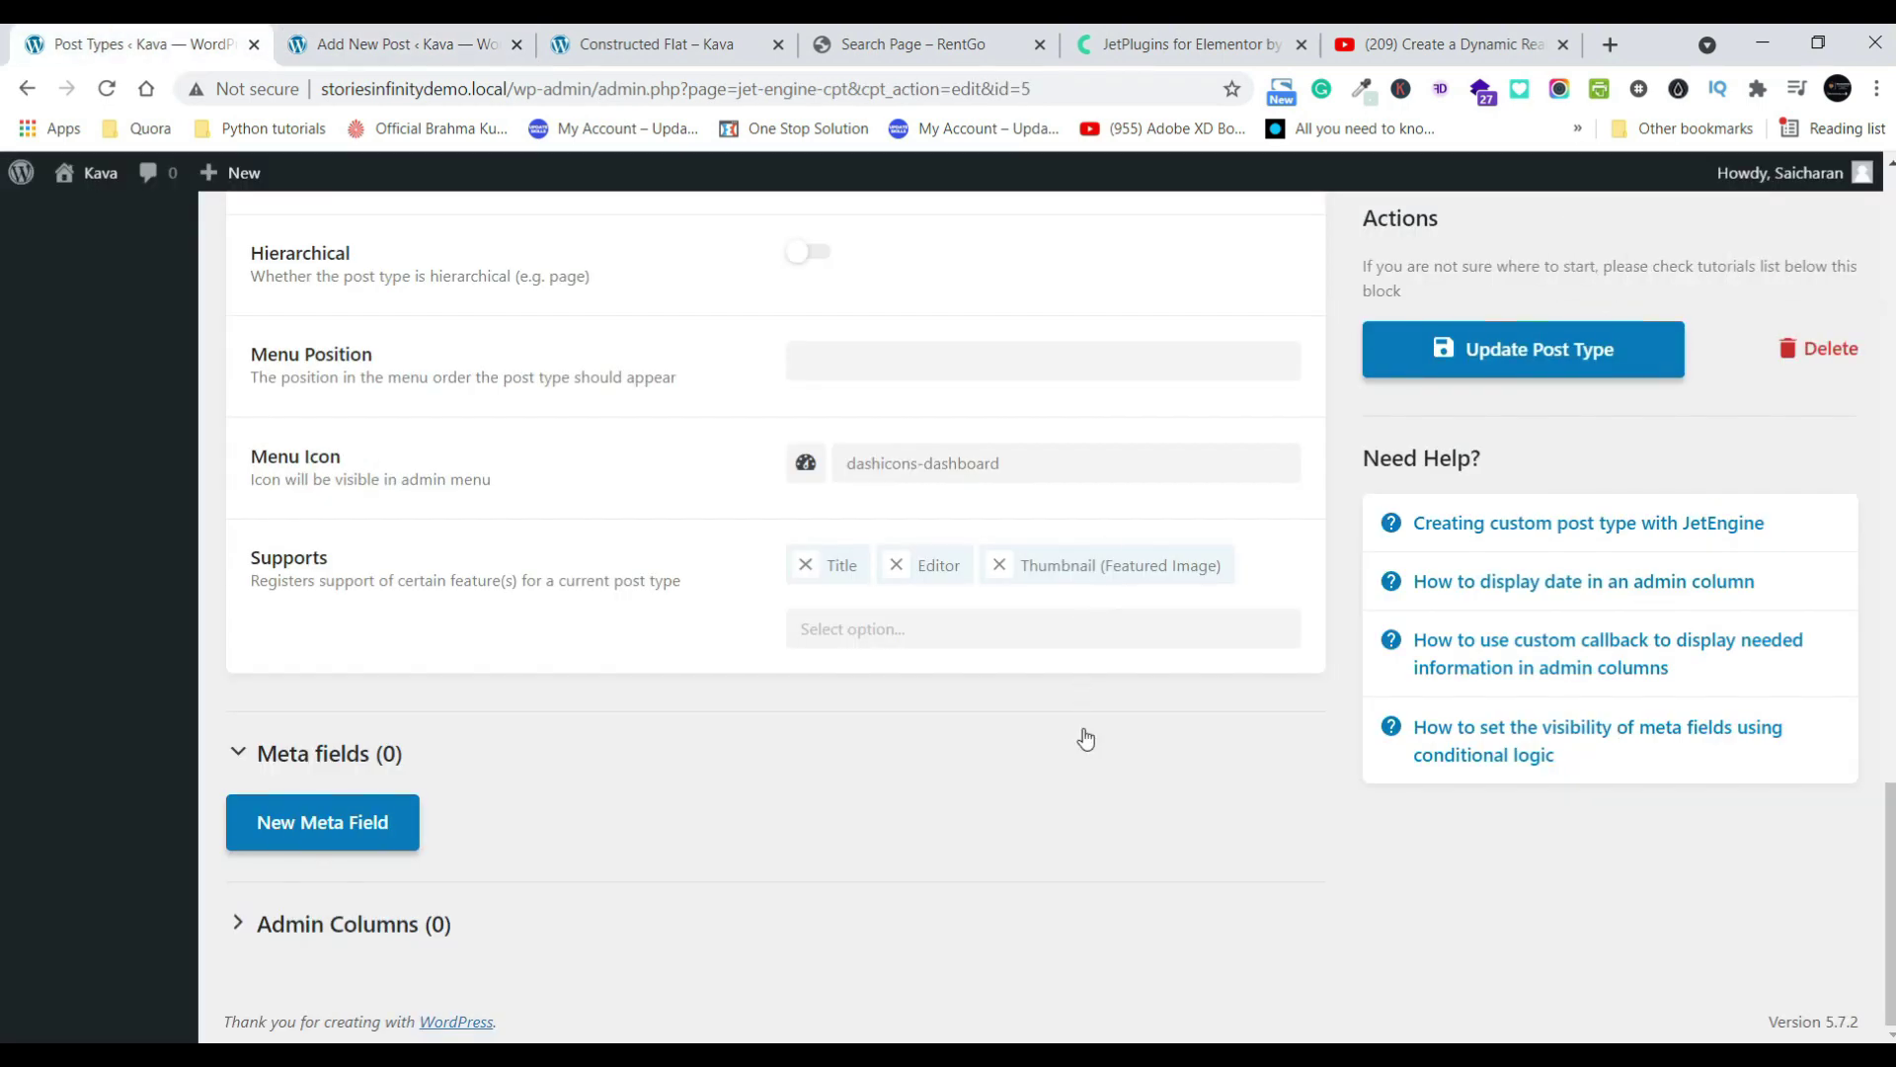
left_click(406, 40)
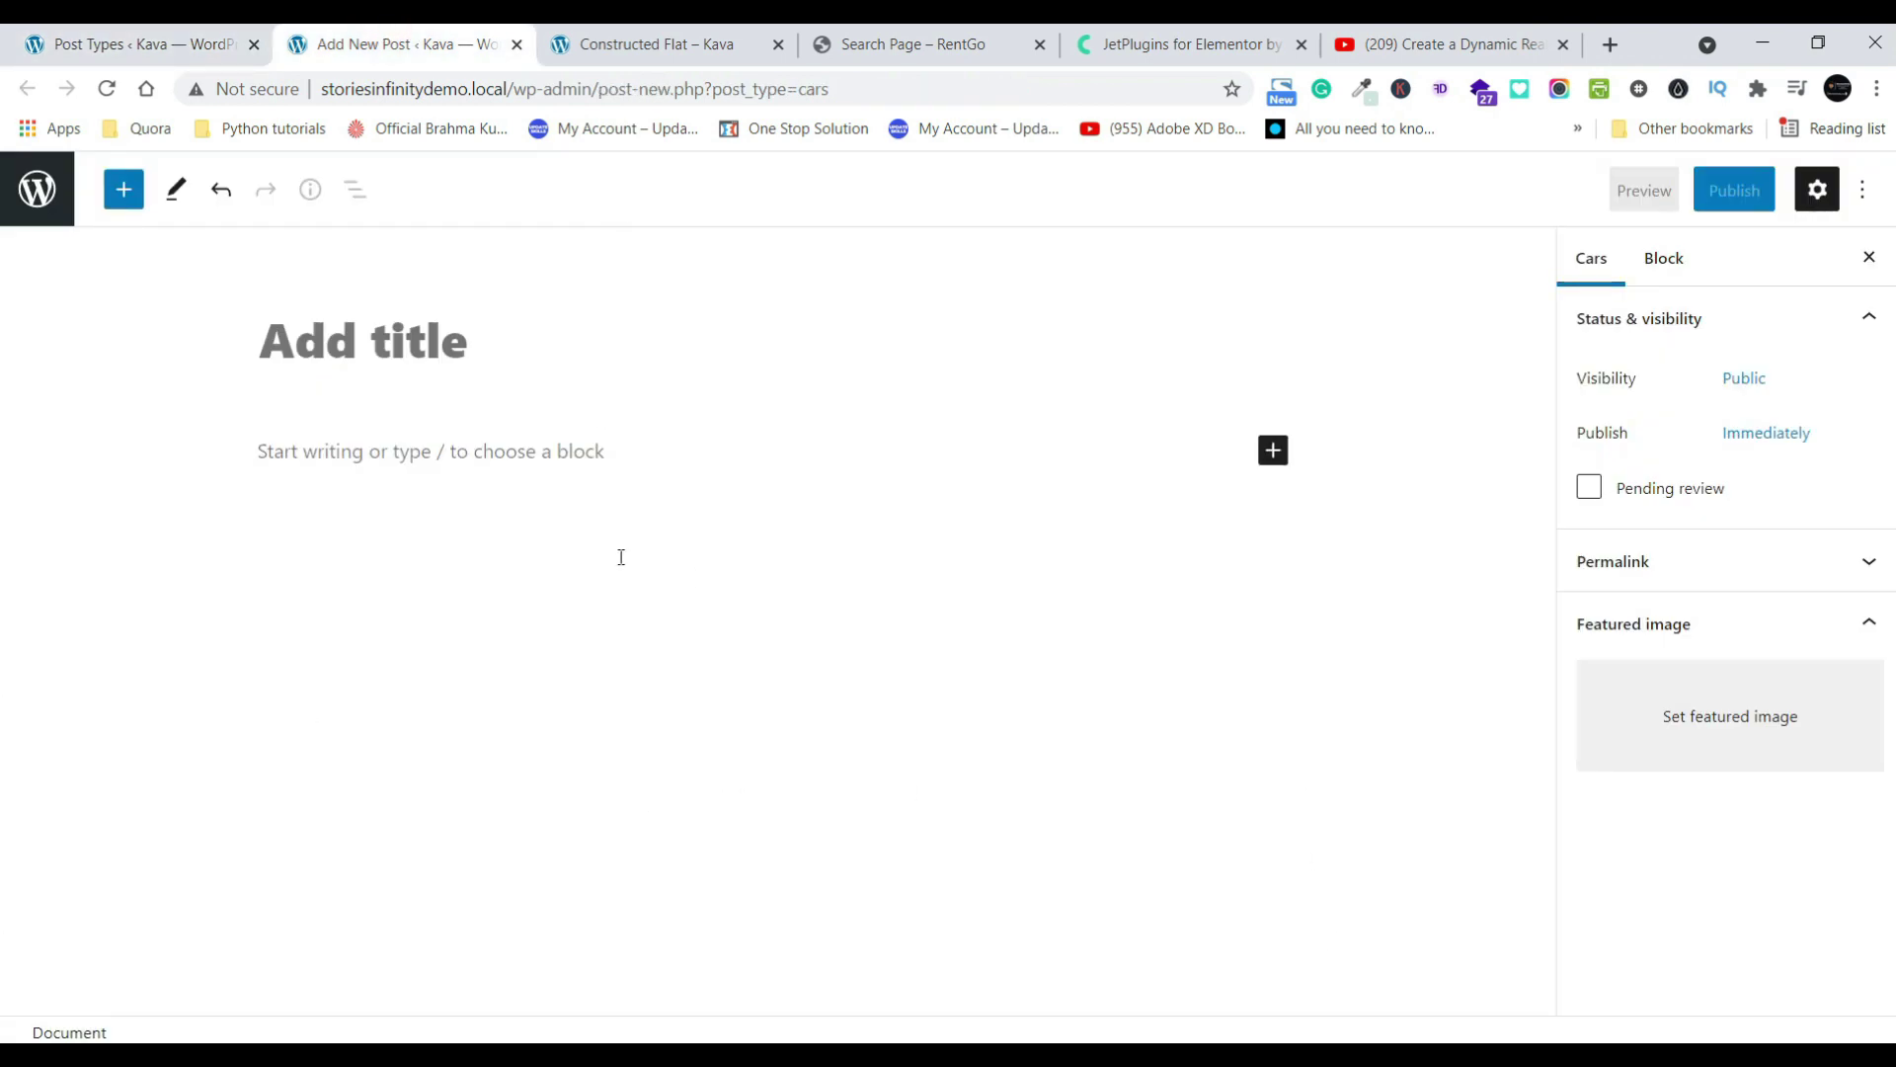
- Add a meta field to the Cars post type with the label "Brand of the car" and the name brand-of-the-car
left_click(173, 37)
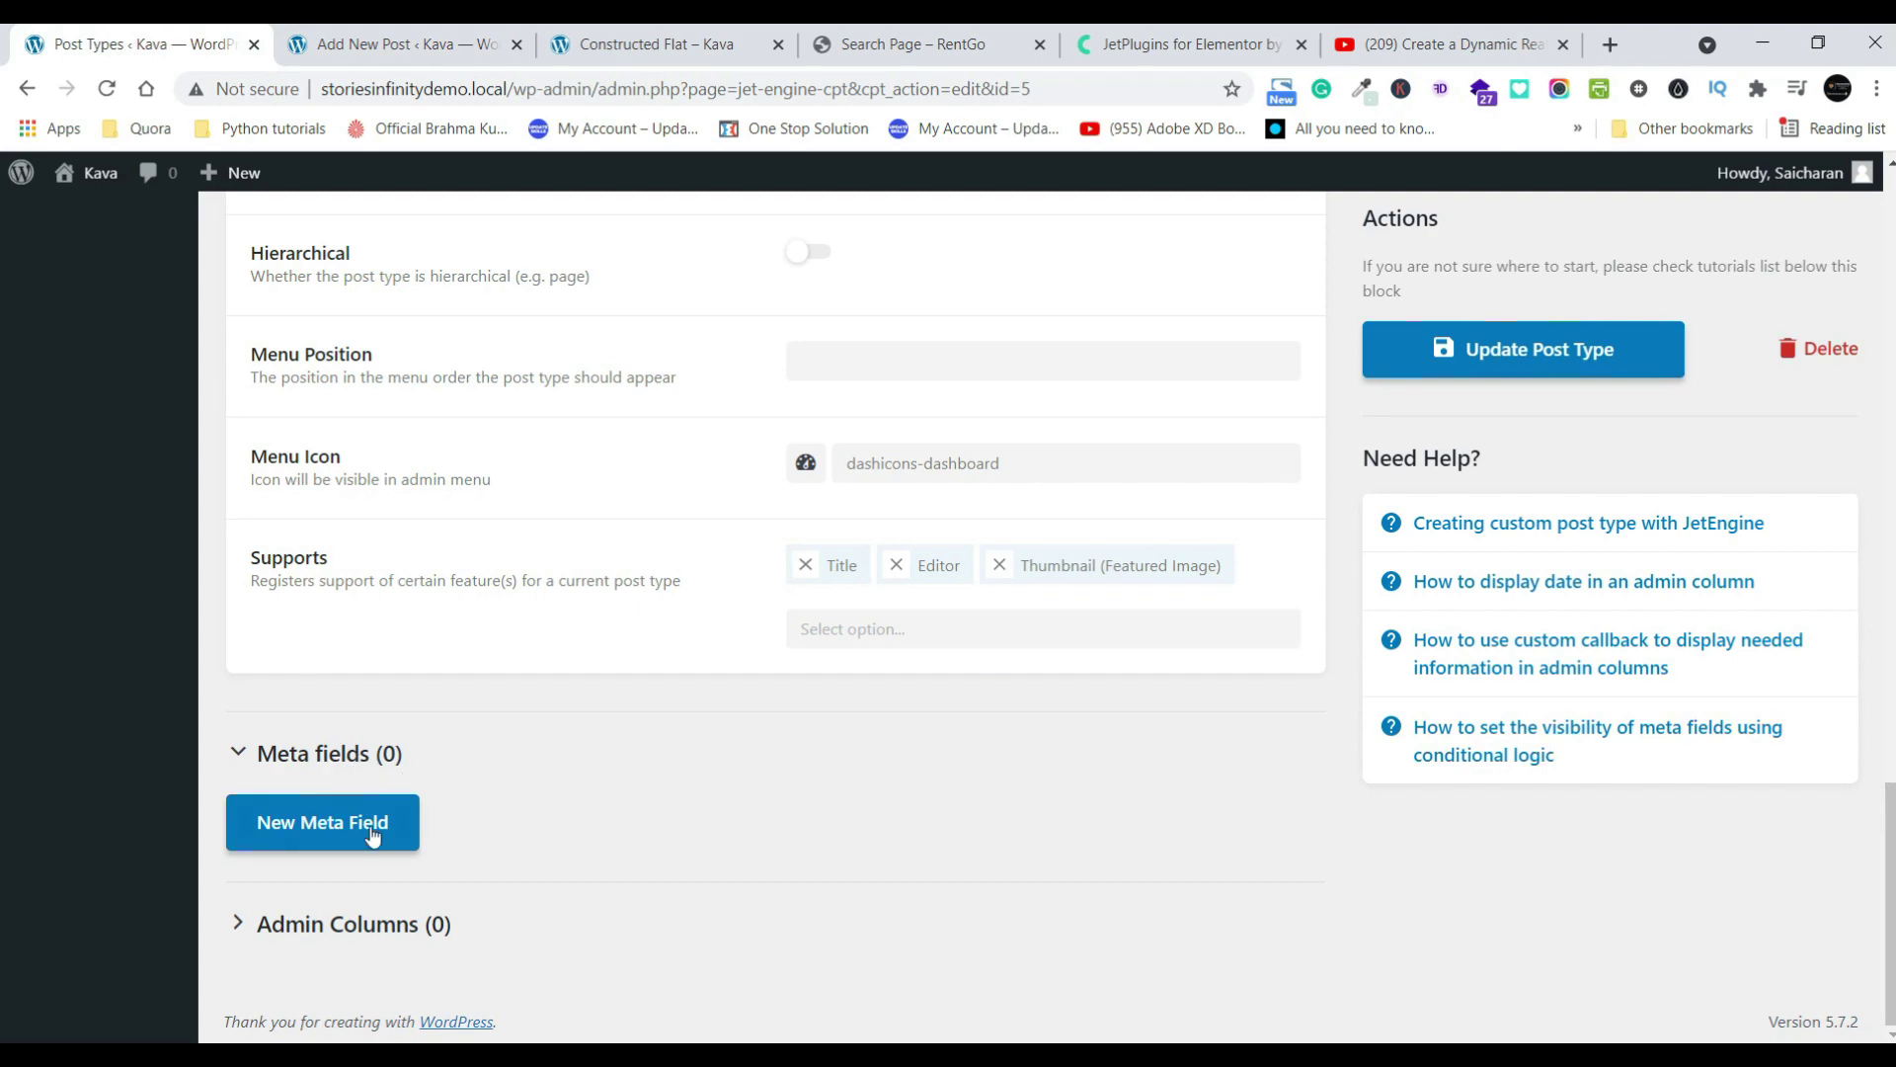
left_click(372, 837)
left_click(892, 906)
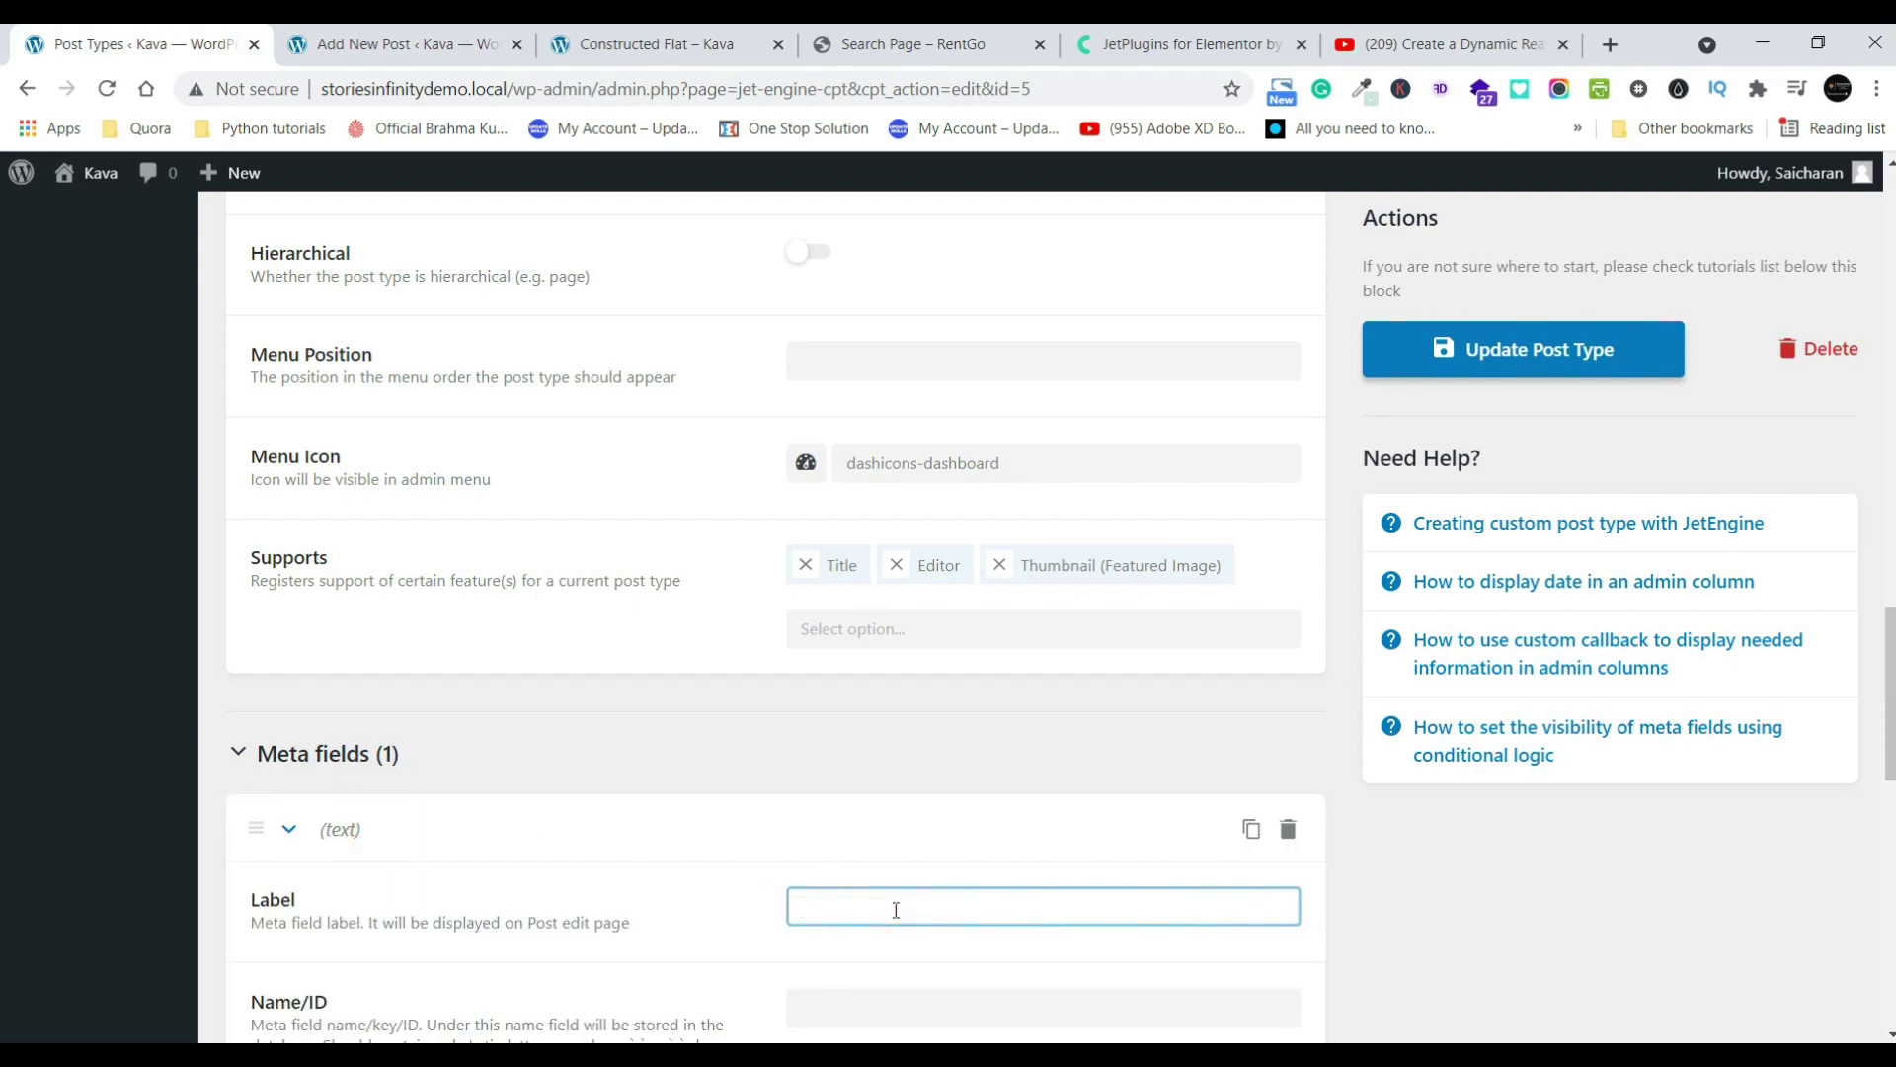
type("Brand o")
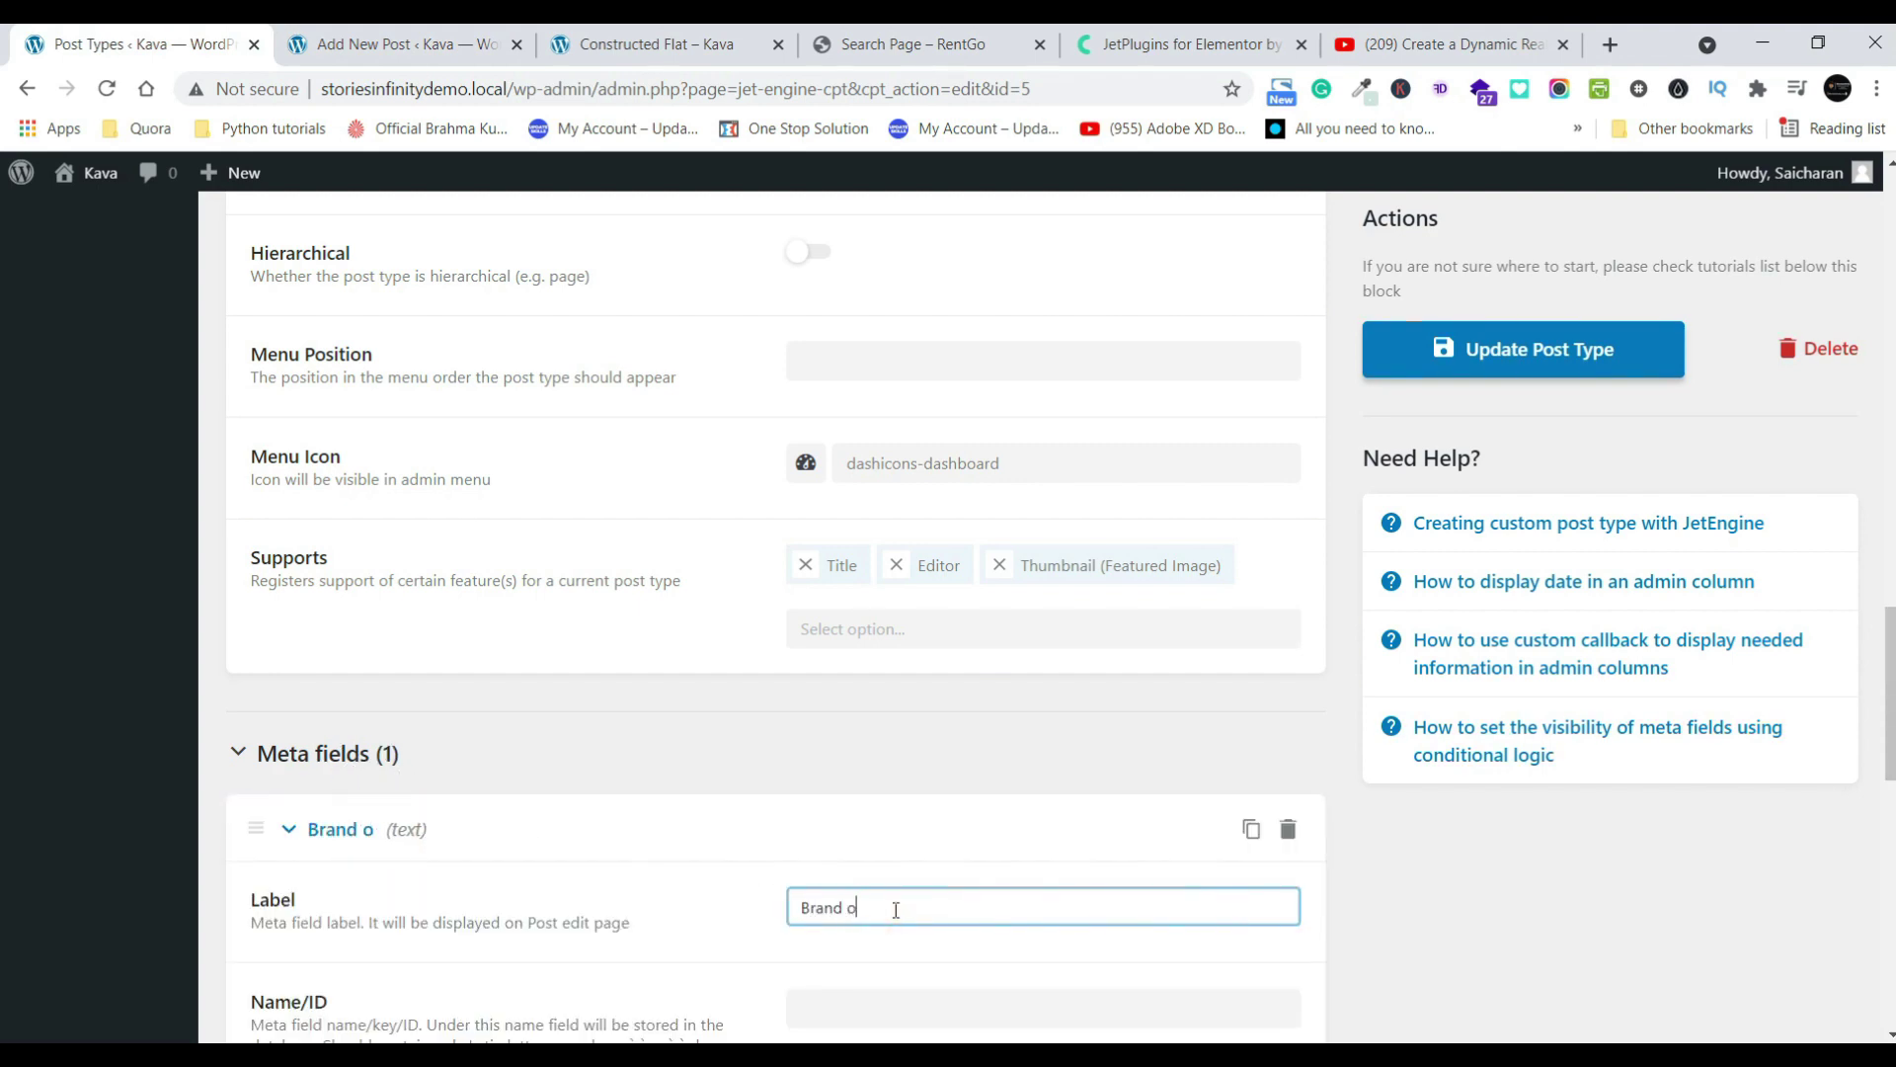
type("f the car")
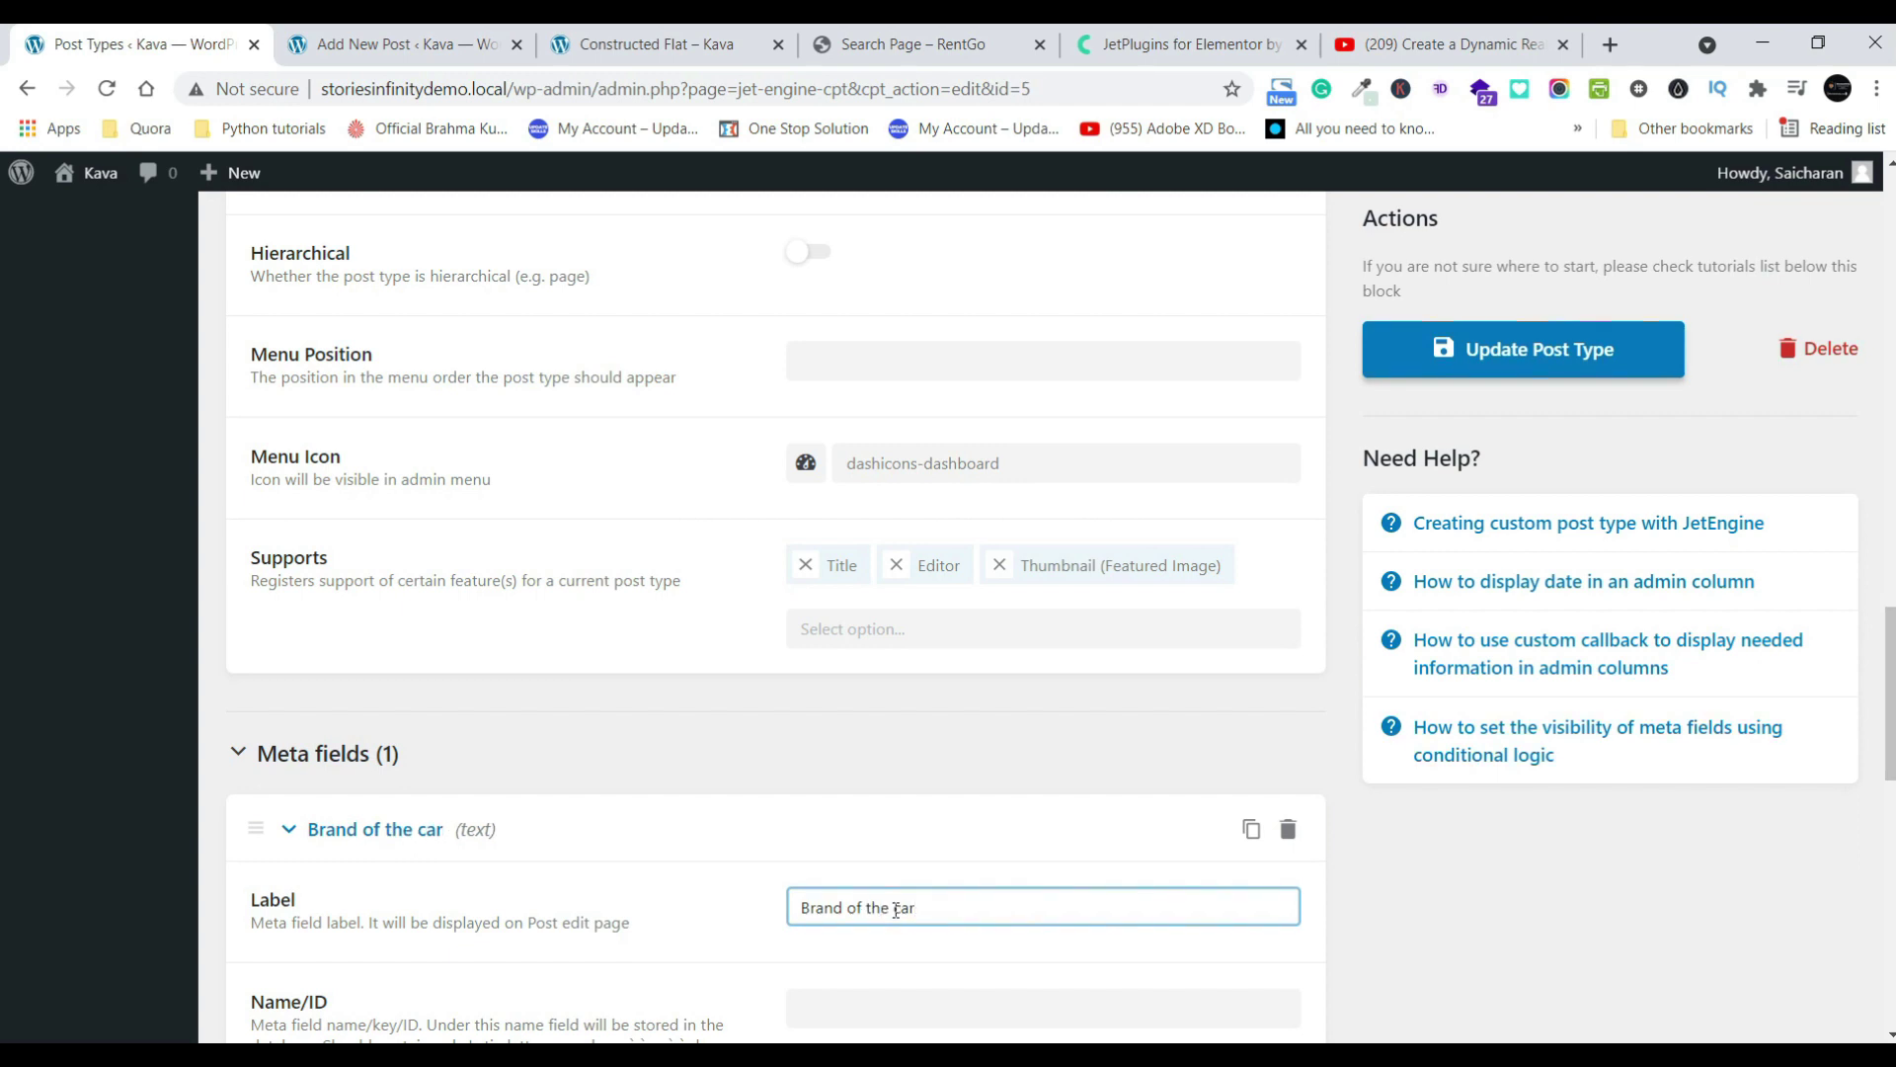
scroll(928, 850, "down", 2)
left_click(949, 751)
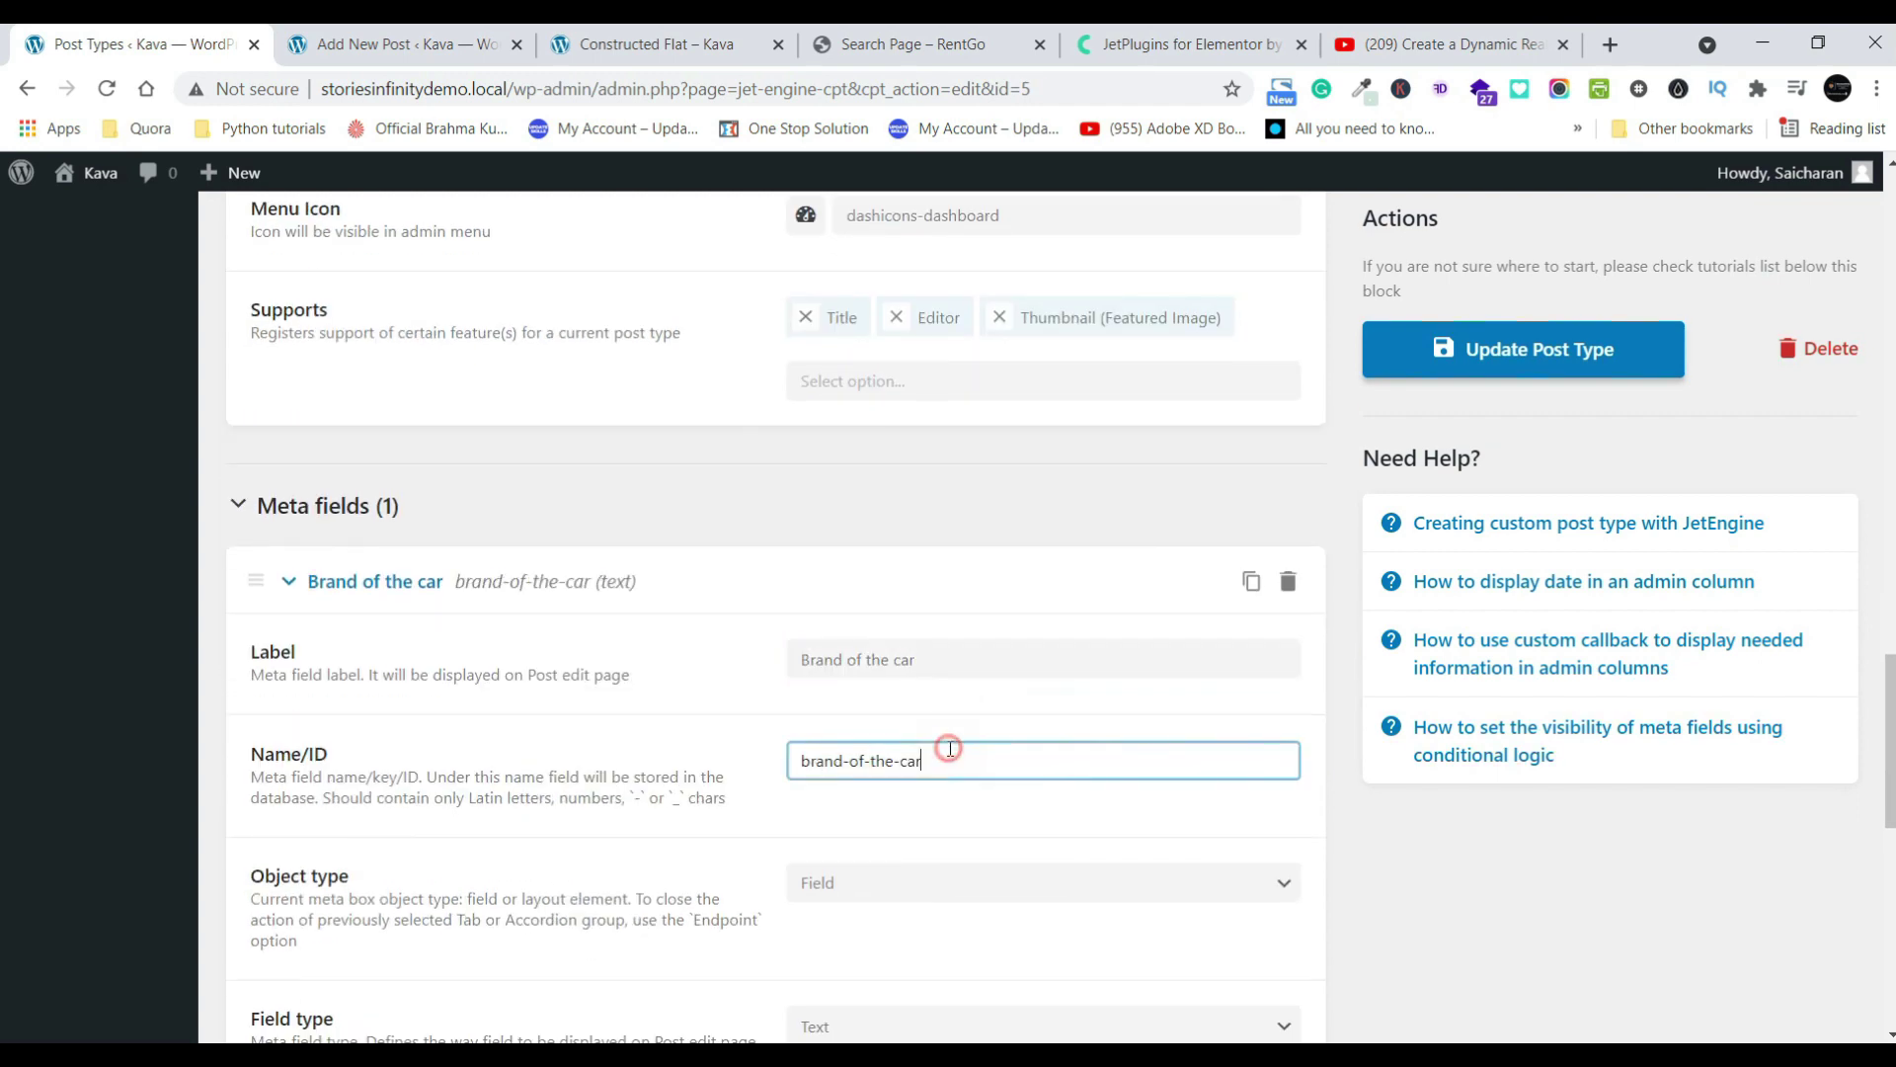
- Review the object types available for the "Brand of the car" meta field and set its field type to Checkbox
scroll(1008, 755, "down", 1)
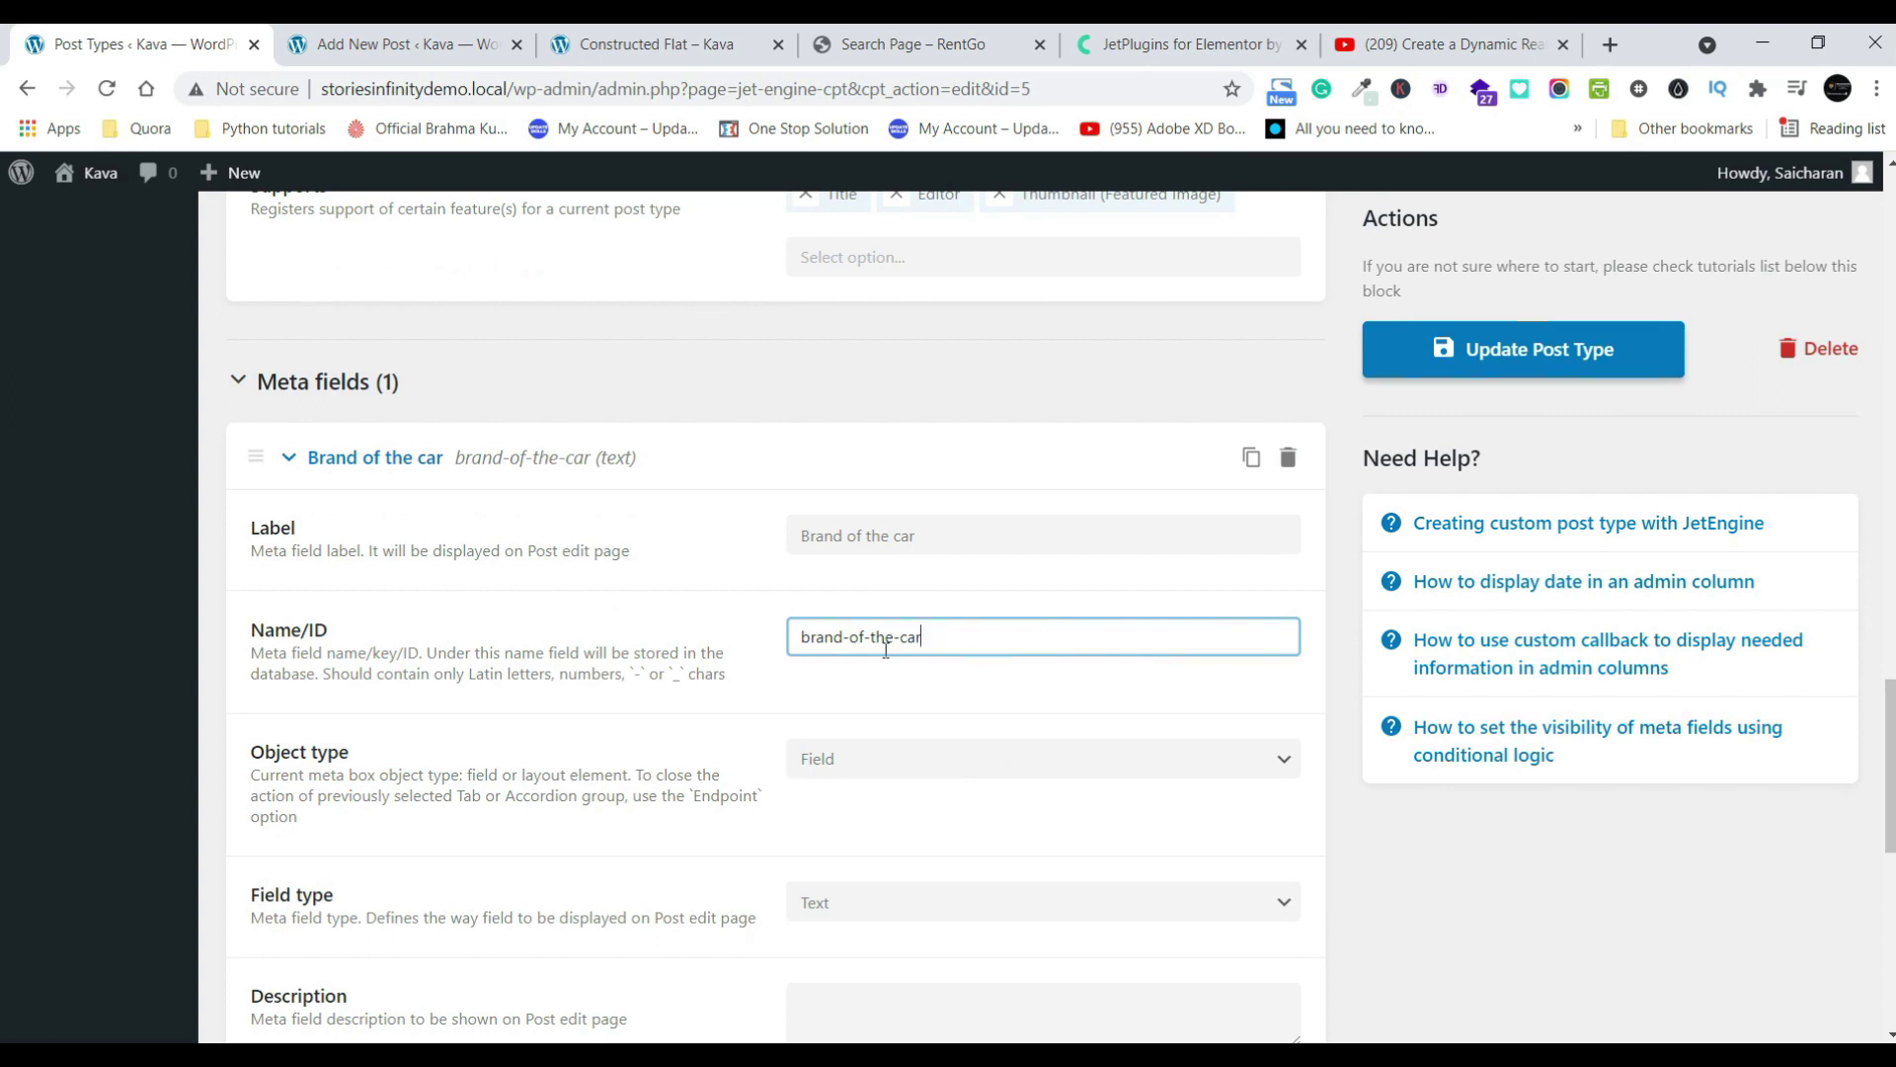
scroll(991, 716, "down", 3)
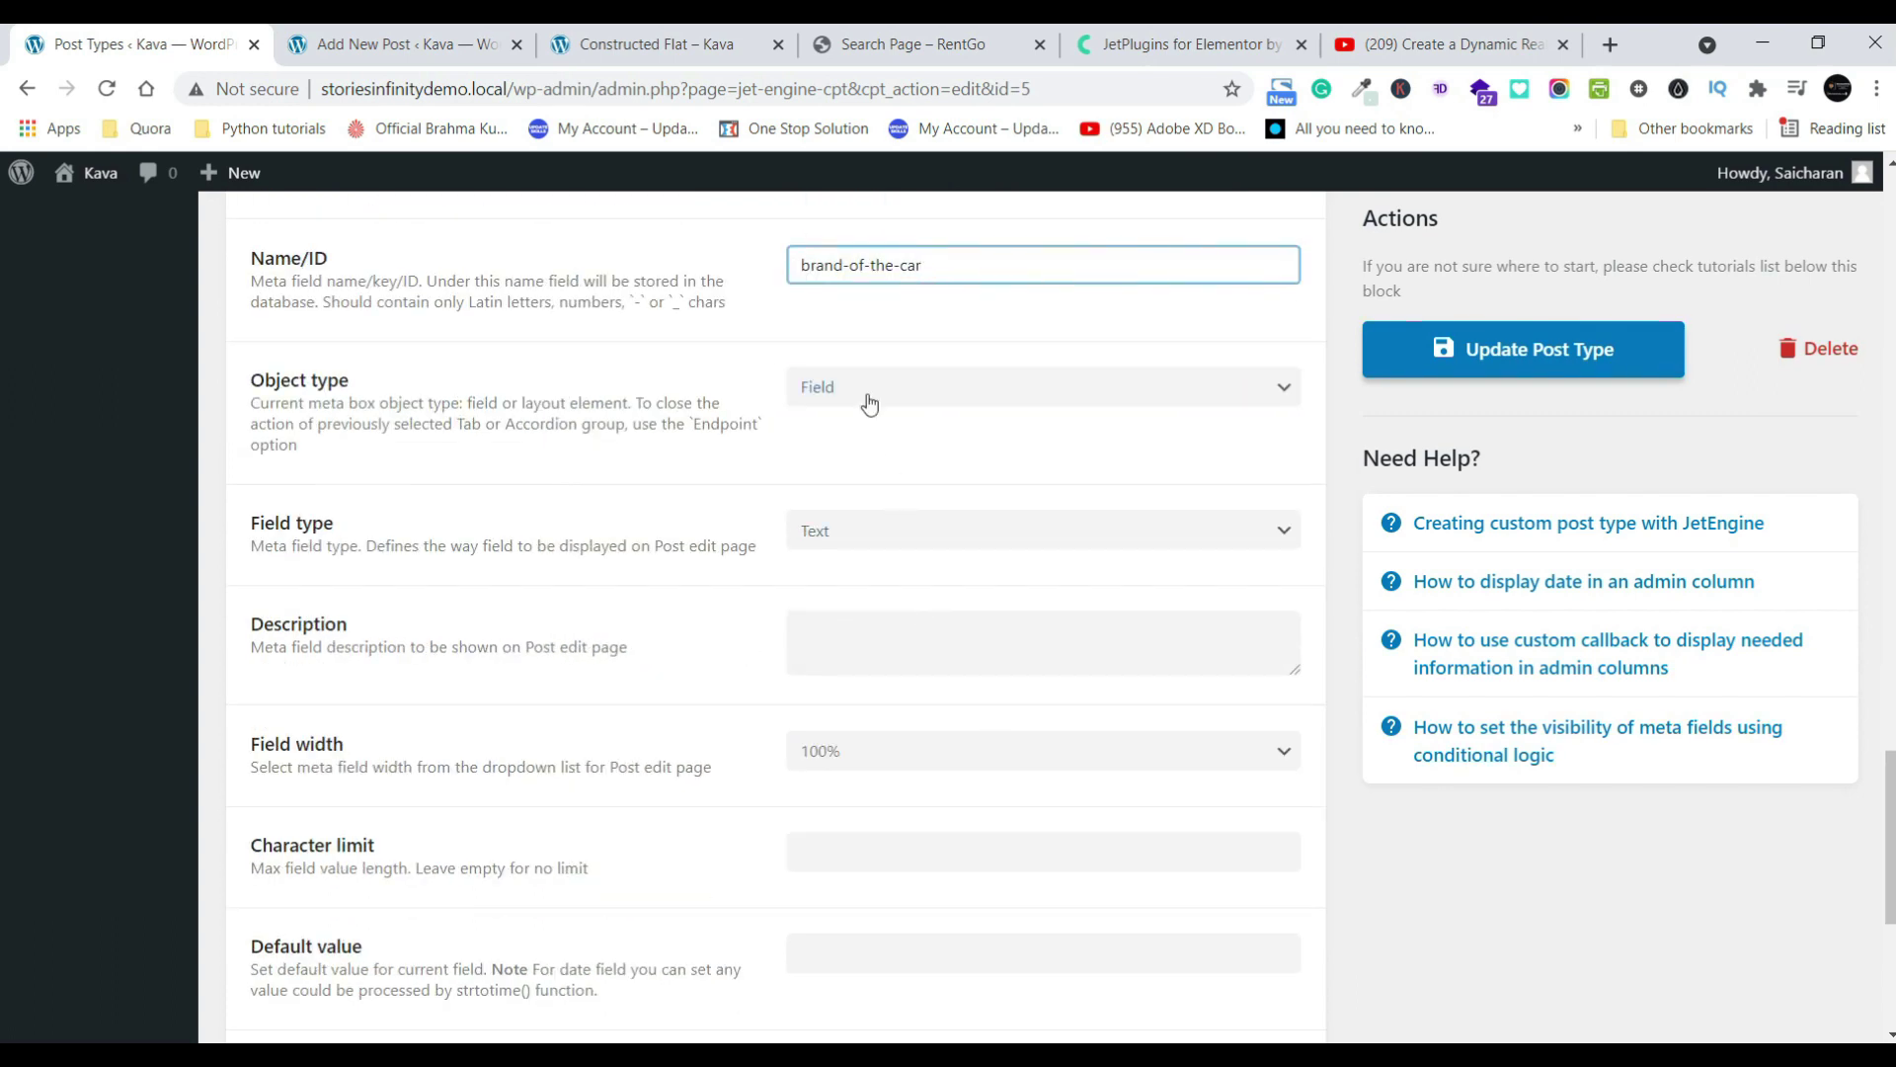
left_click(869, 403)
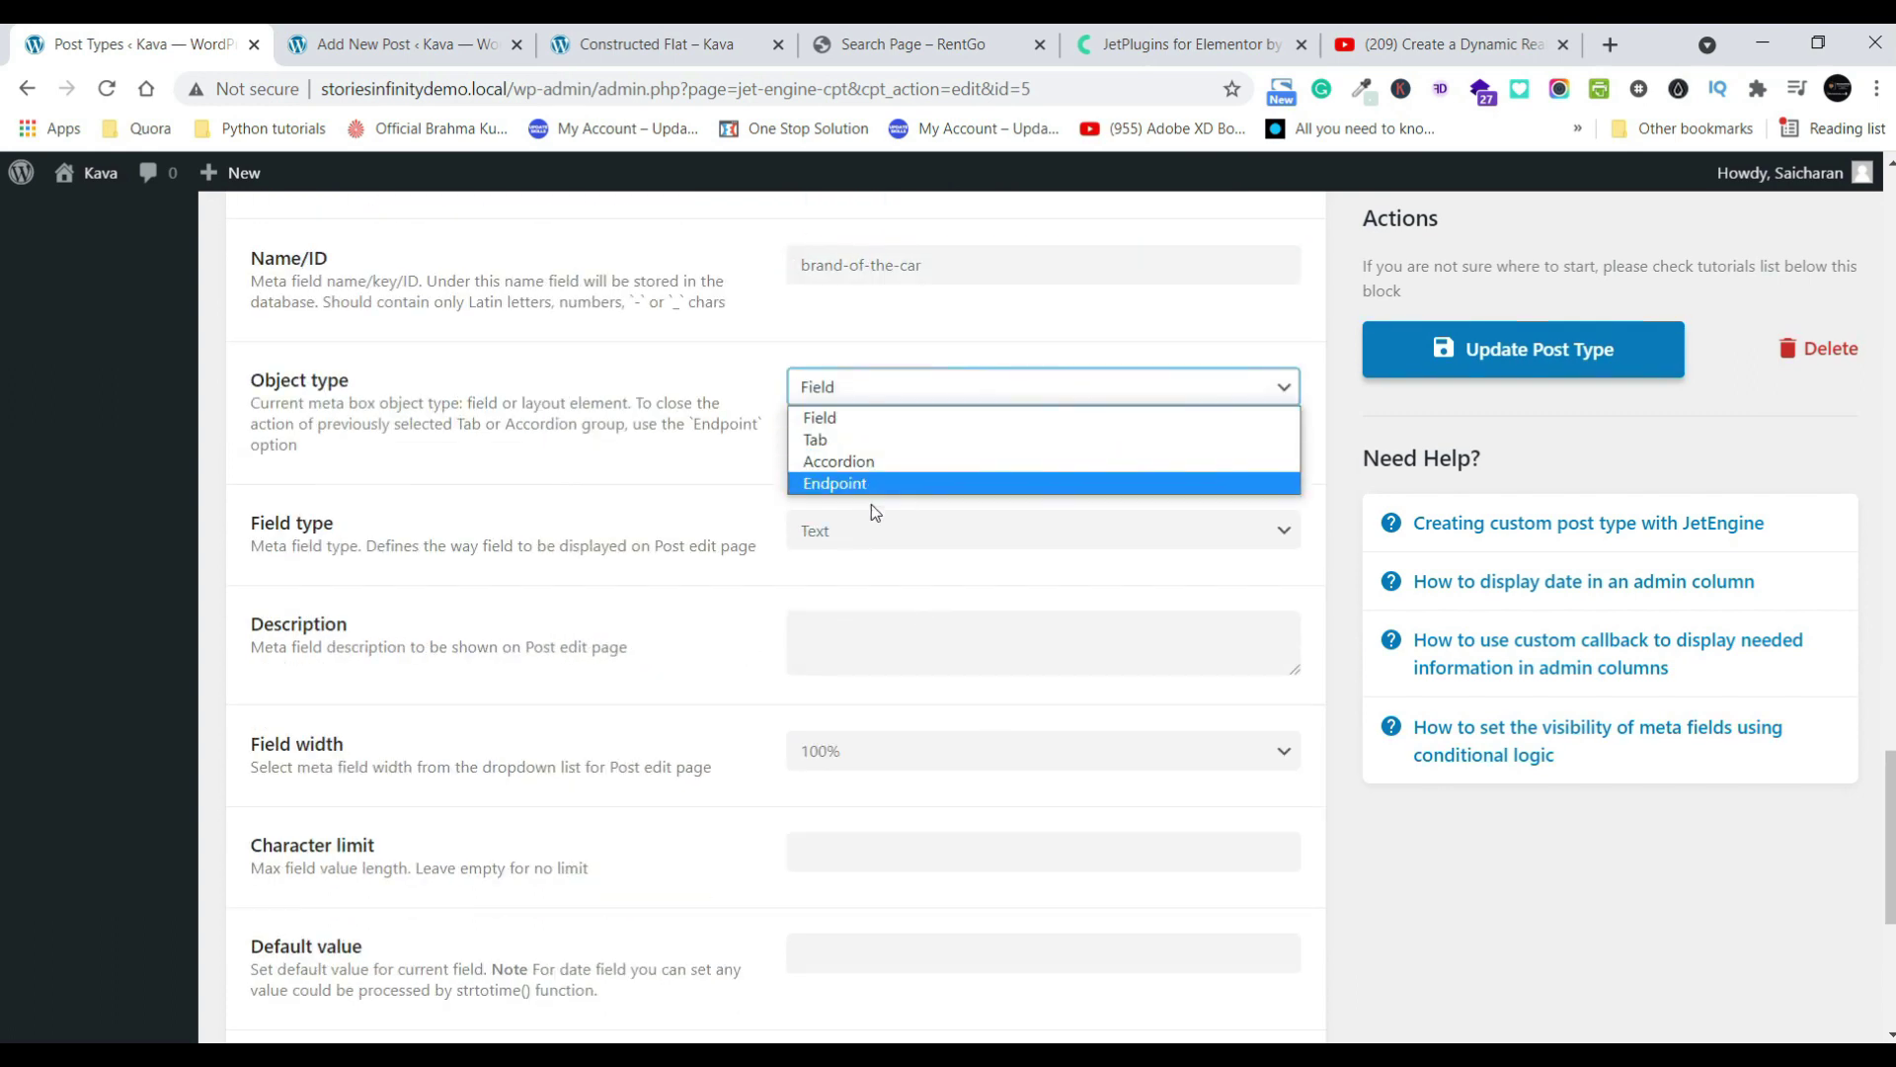
left_click(622, 493)
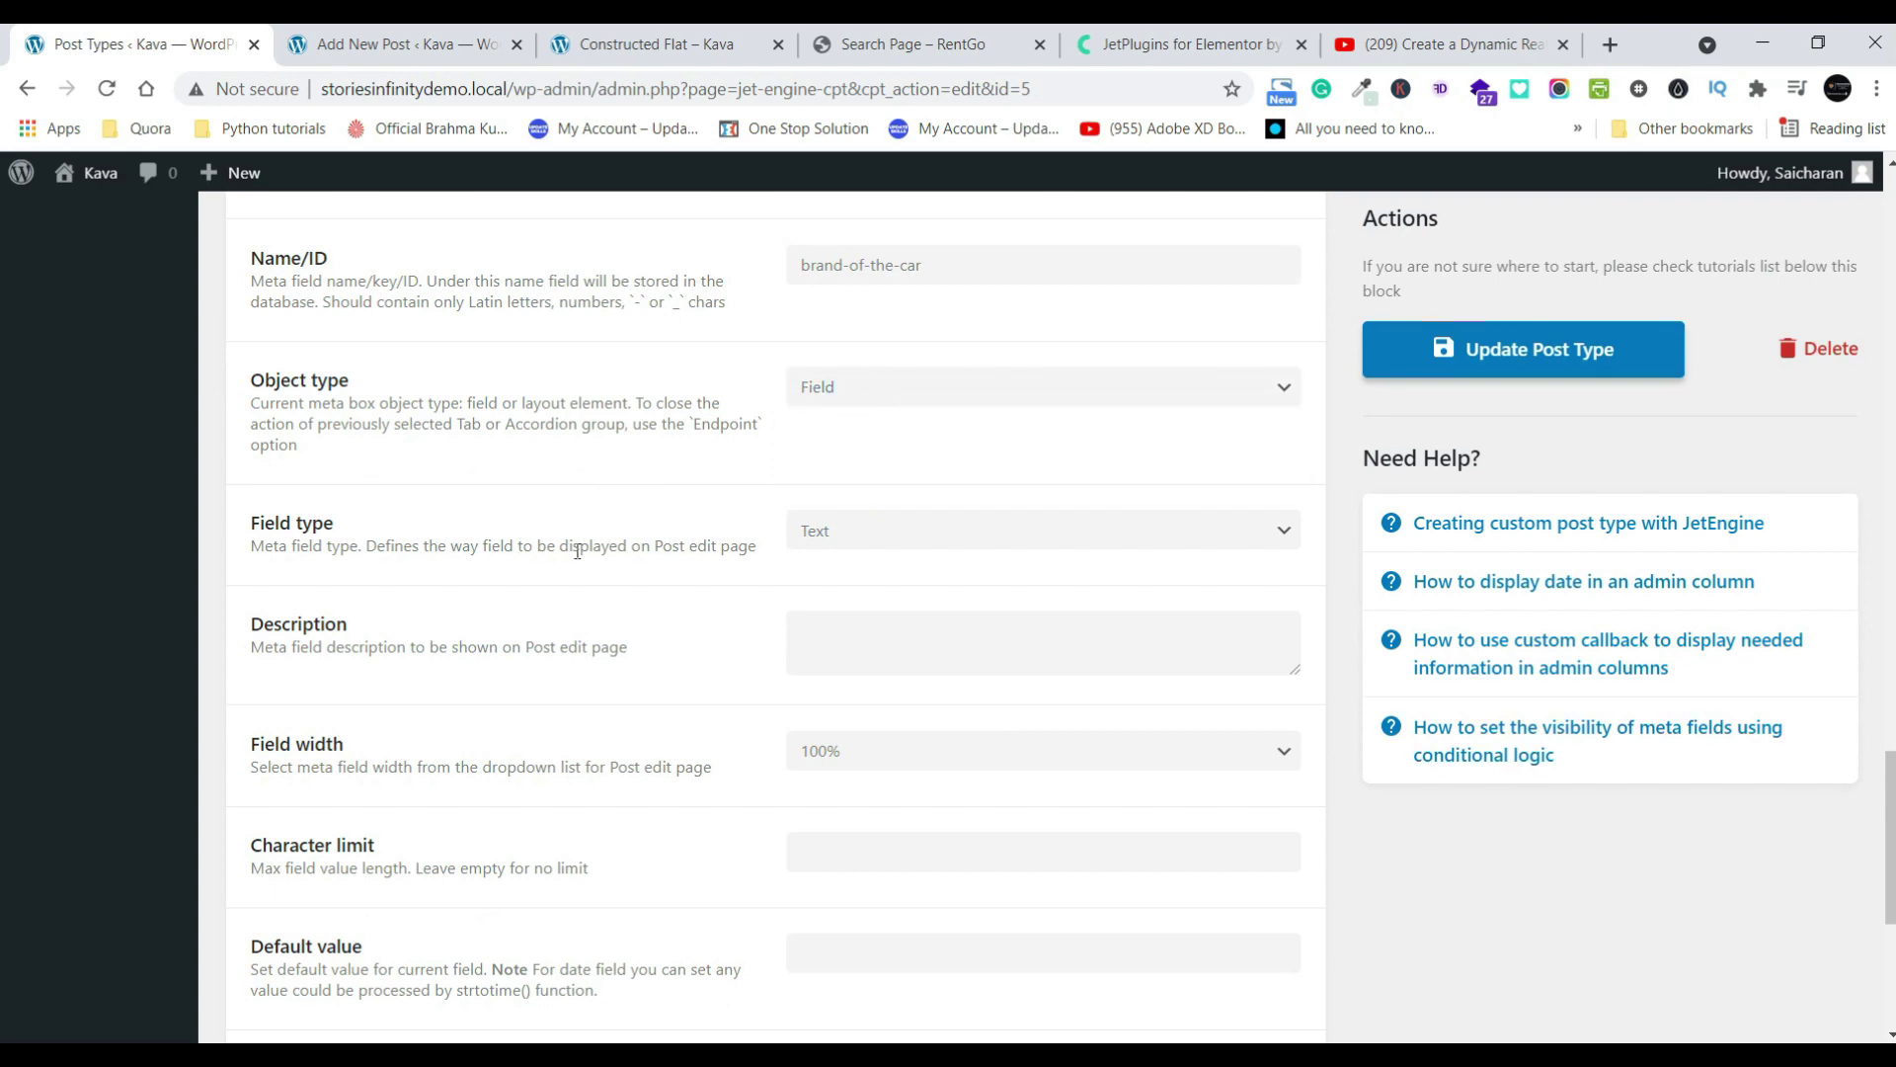
left_click(1078, 545)
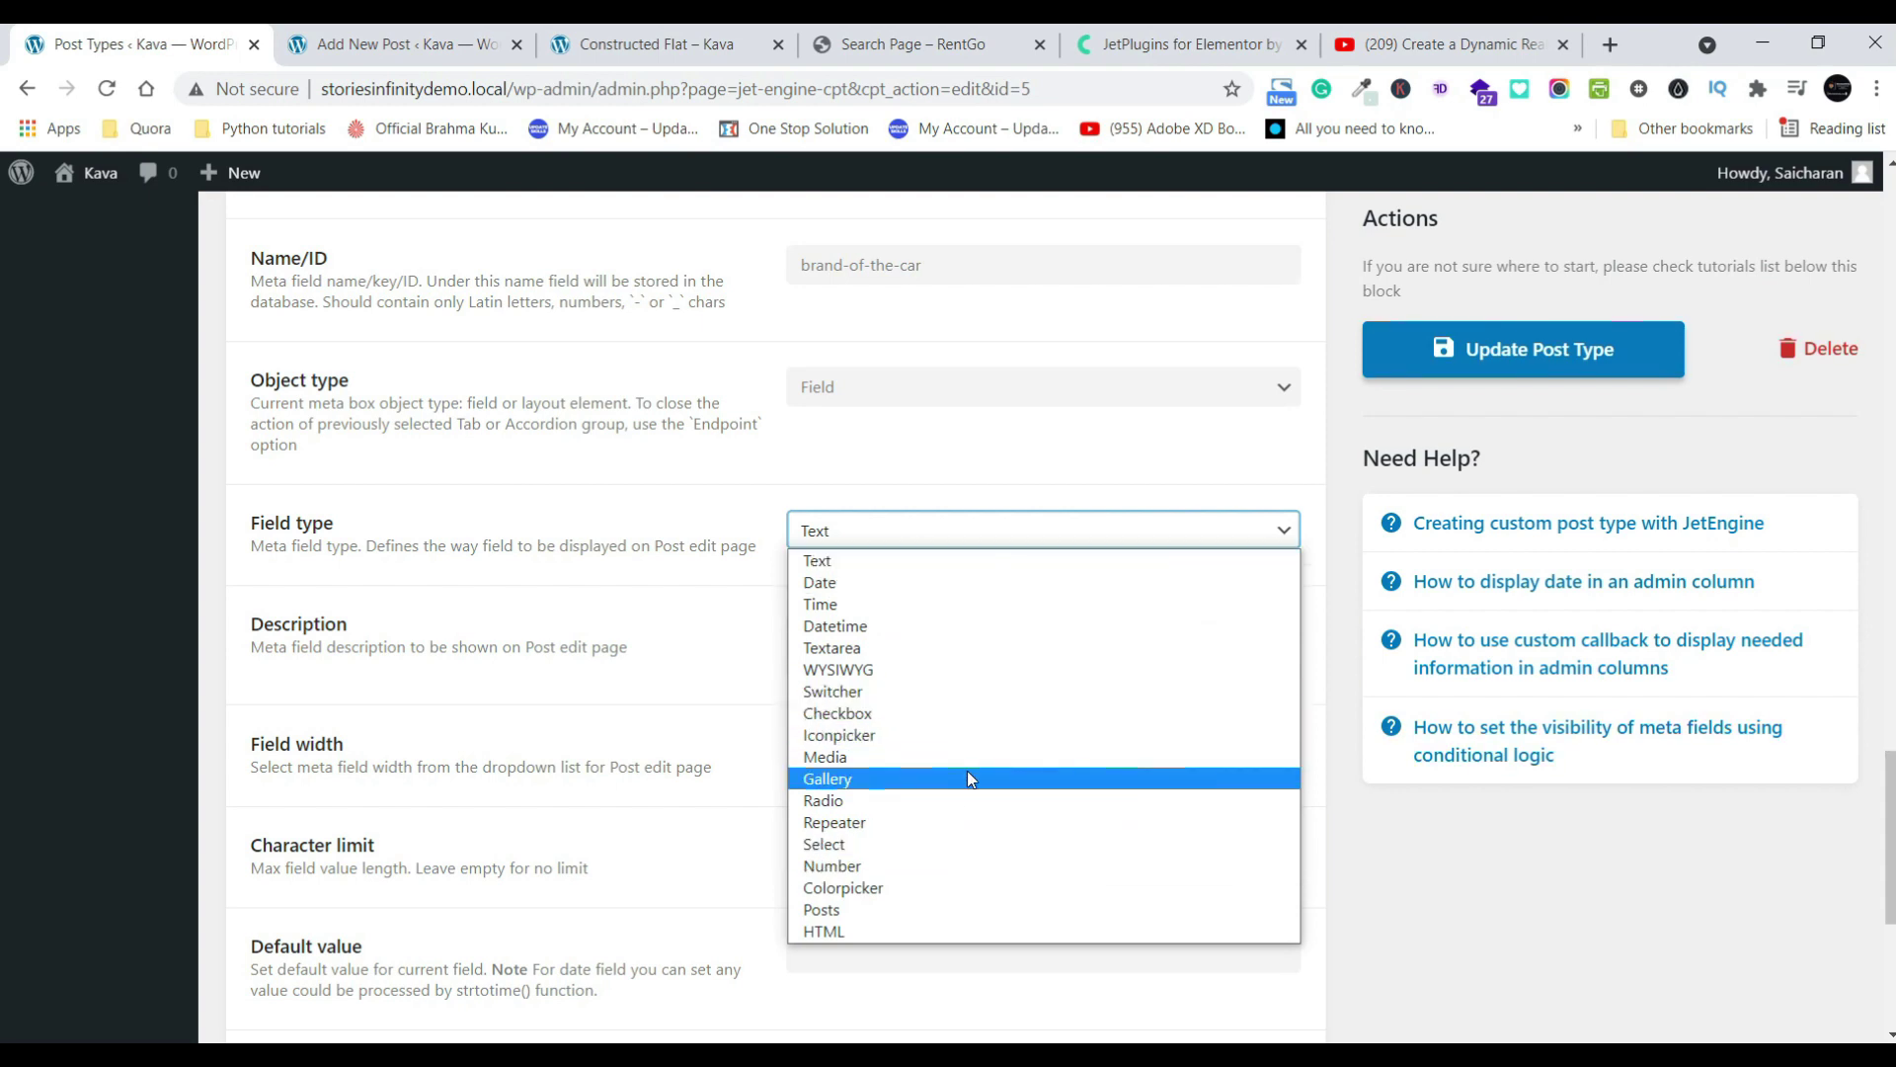
scroll(882, 390, "up", 1)
scroll(883, 382, "down", 2)
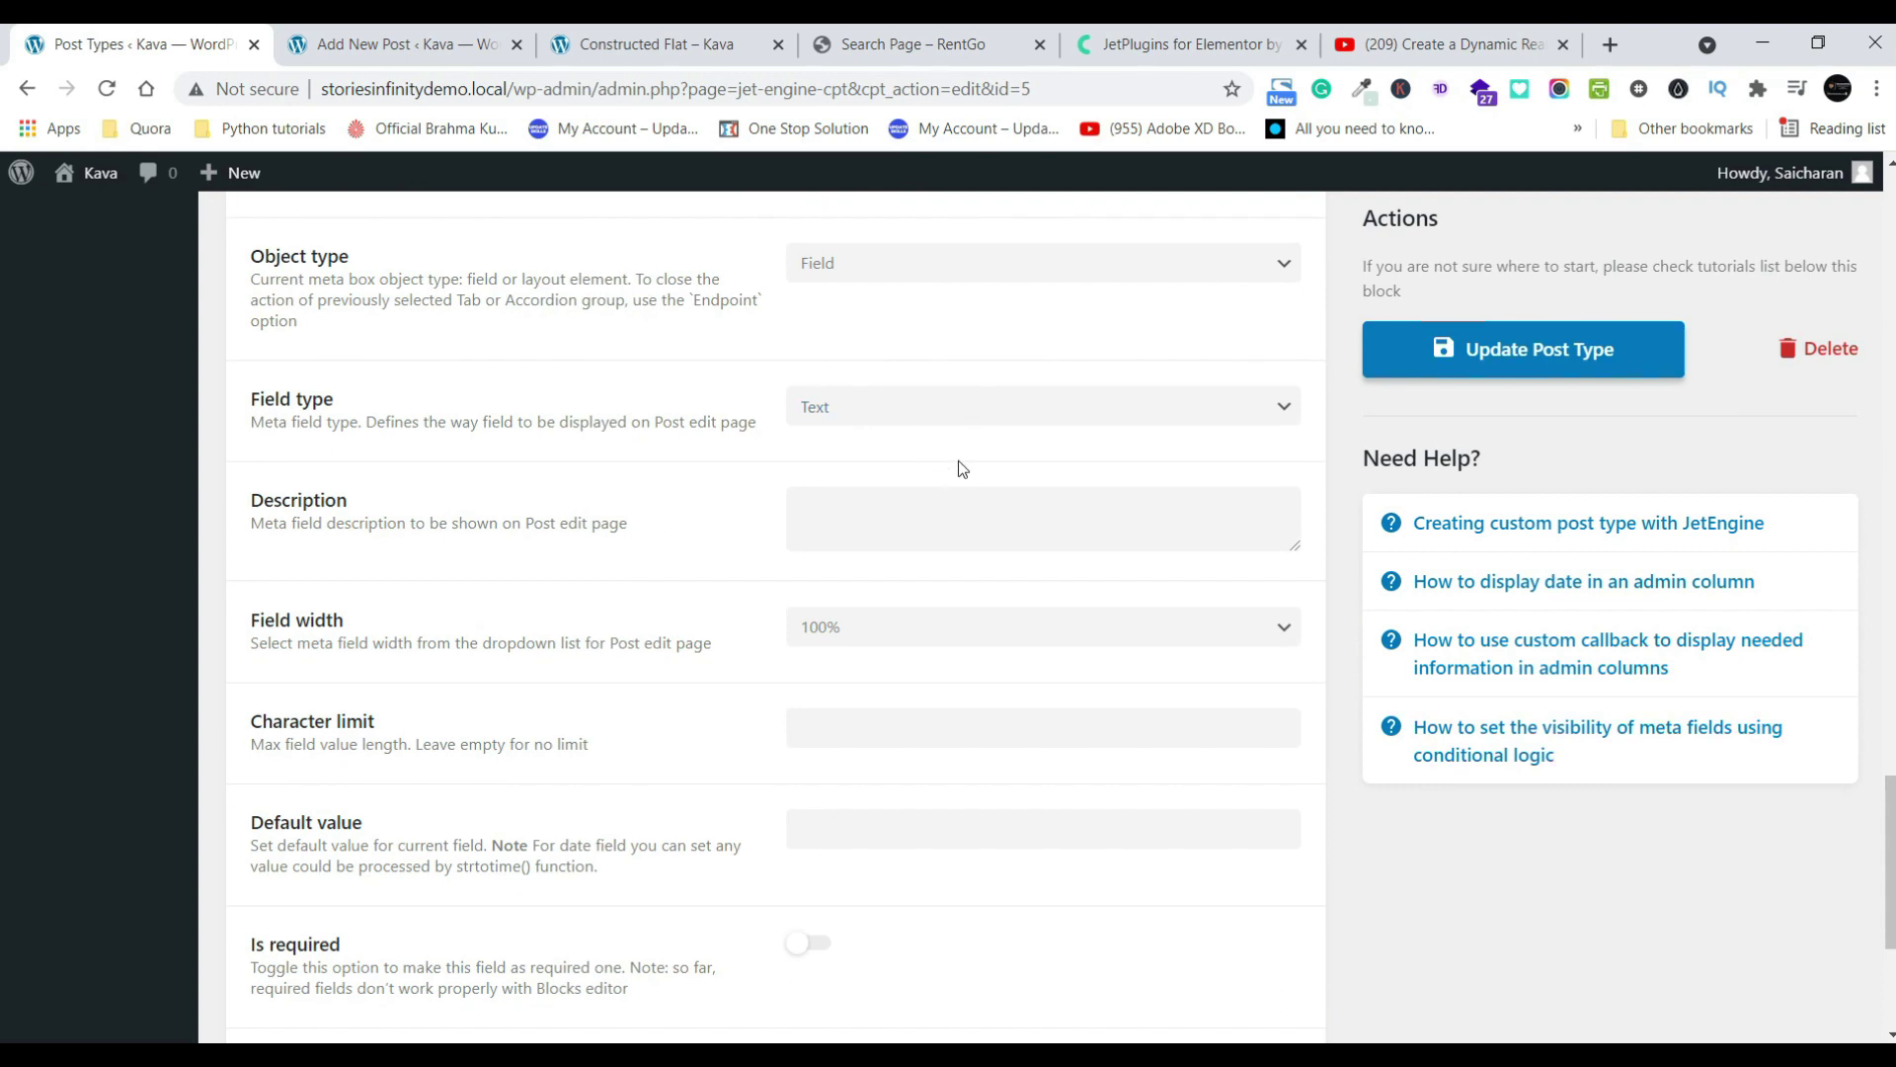
left_click(887, 406)
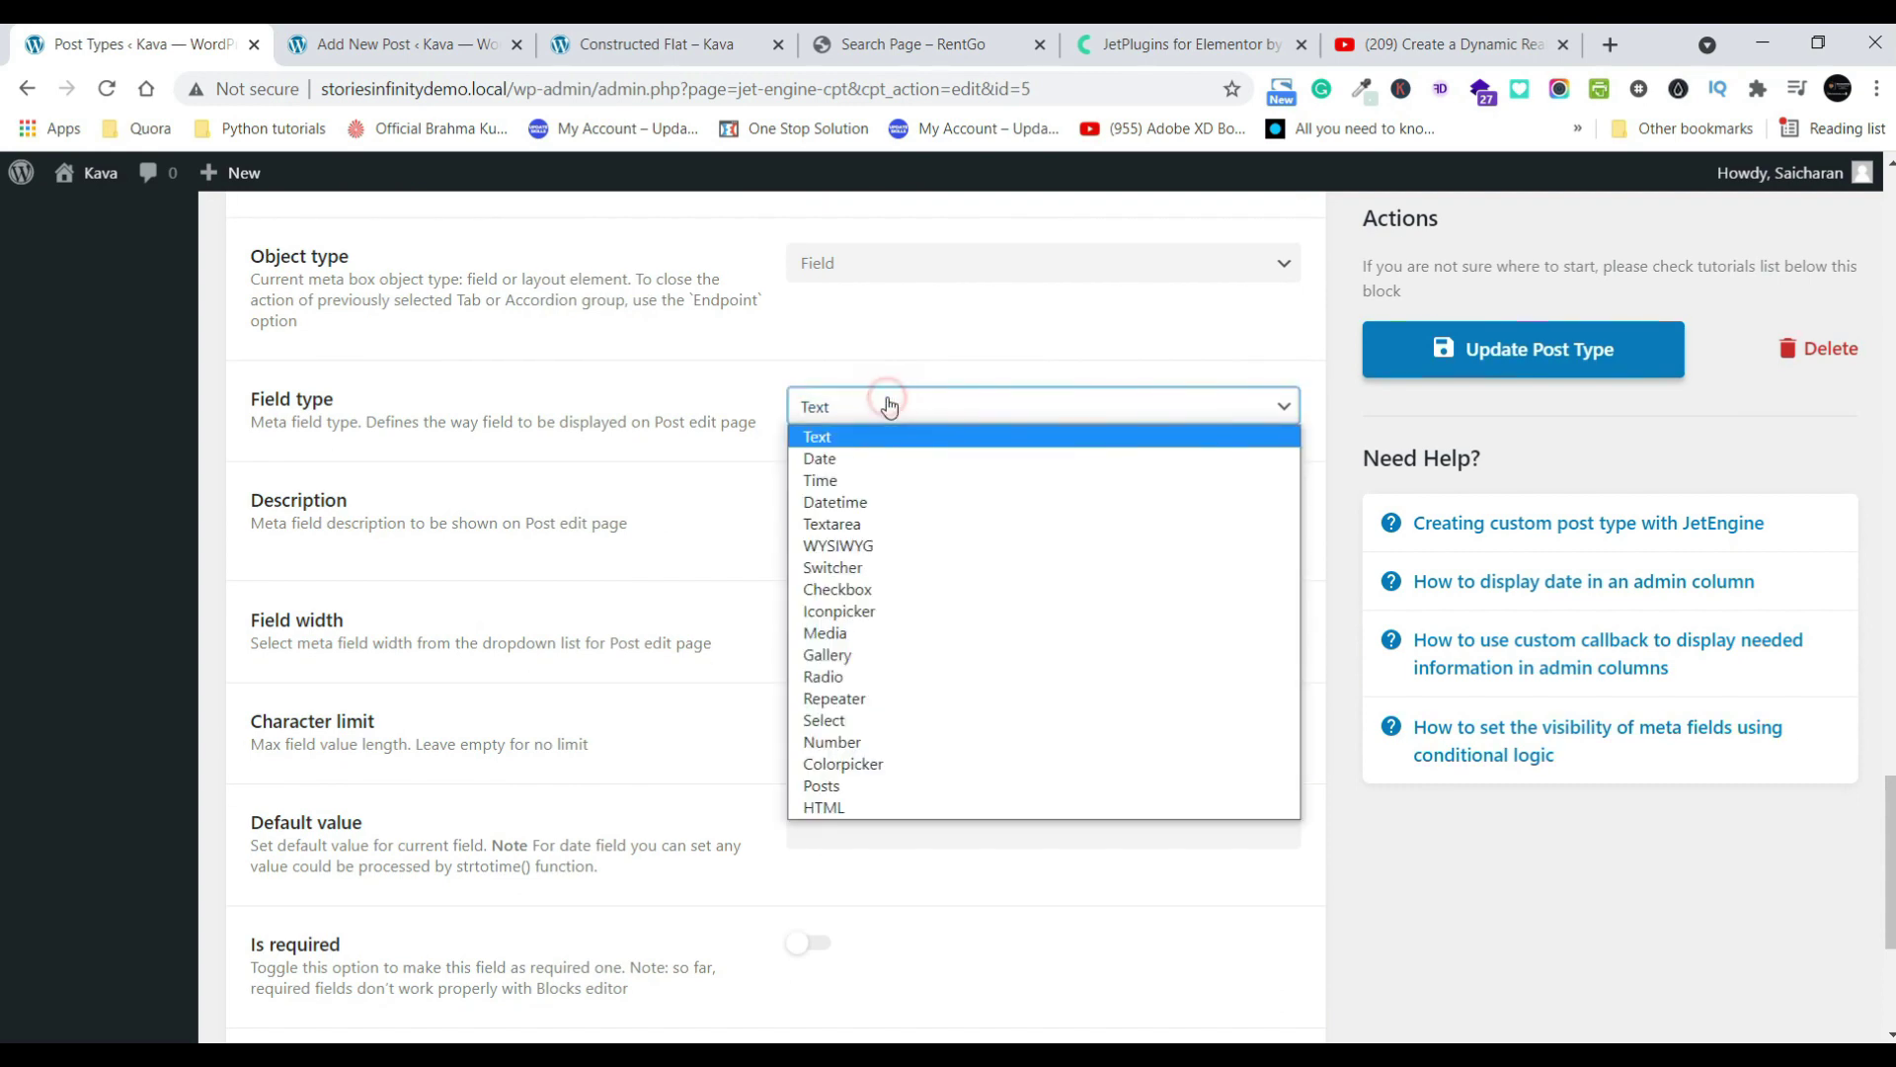
left_click(932, 590)
- Add a checkbox option to the "Brand of the car" meta field with BMW as both value and label
left_click(373, 747)
left_click(946, 843)
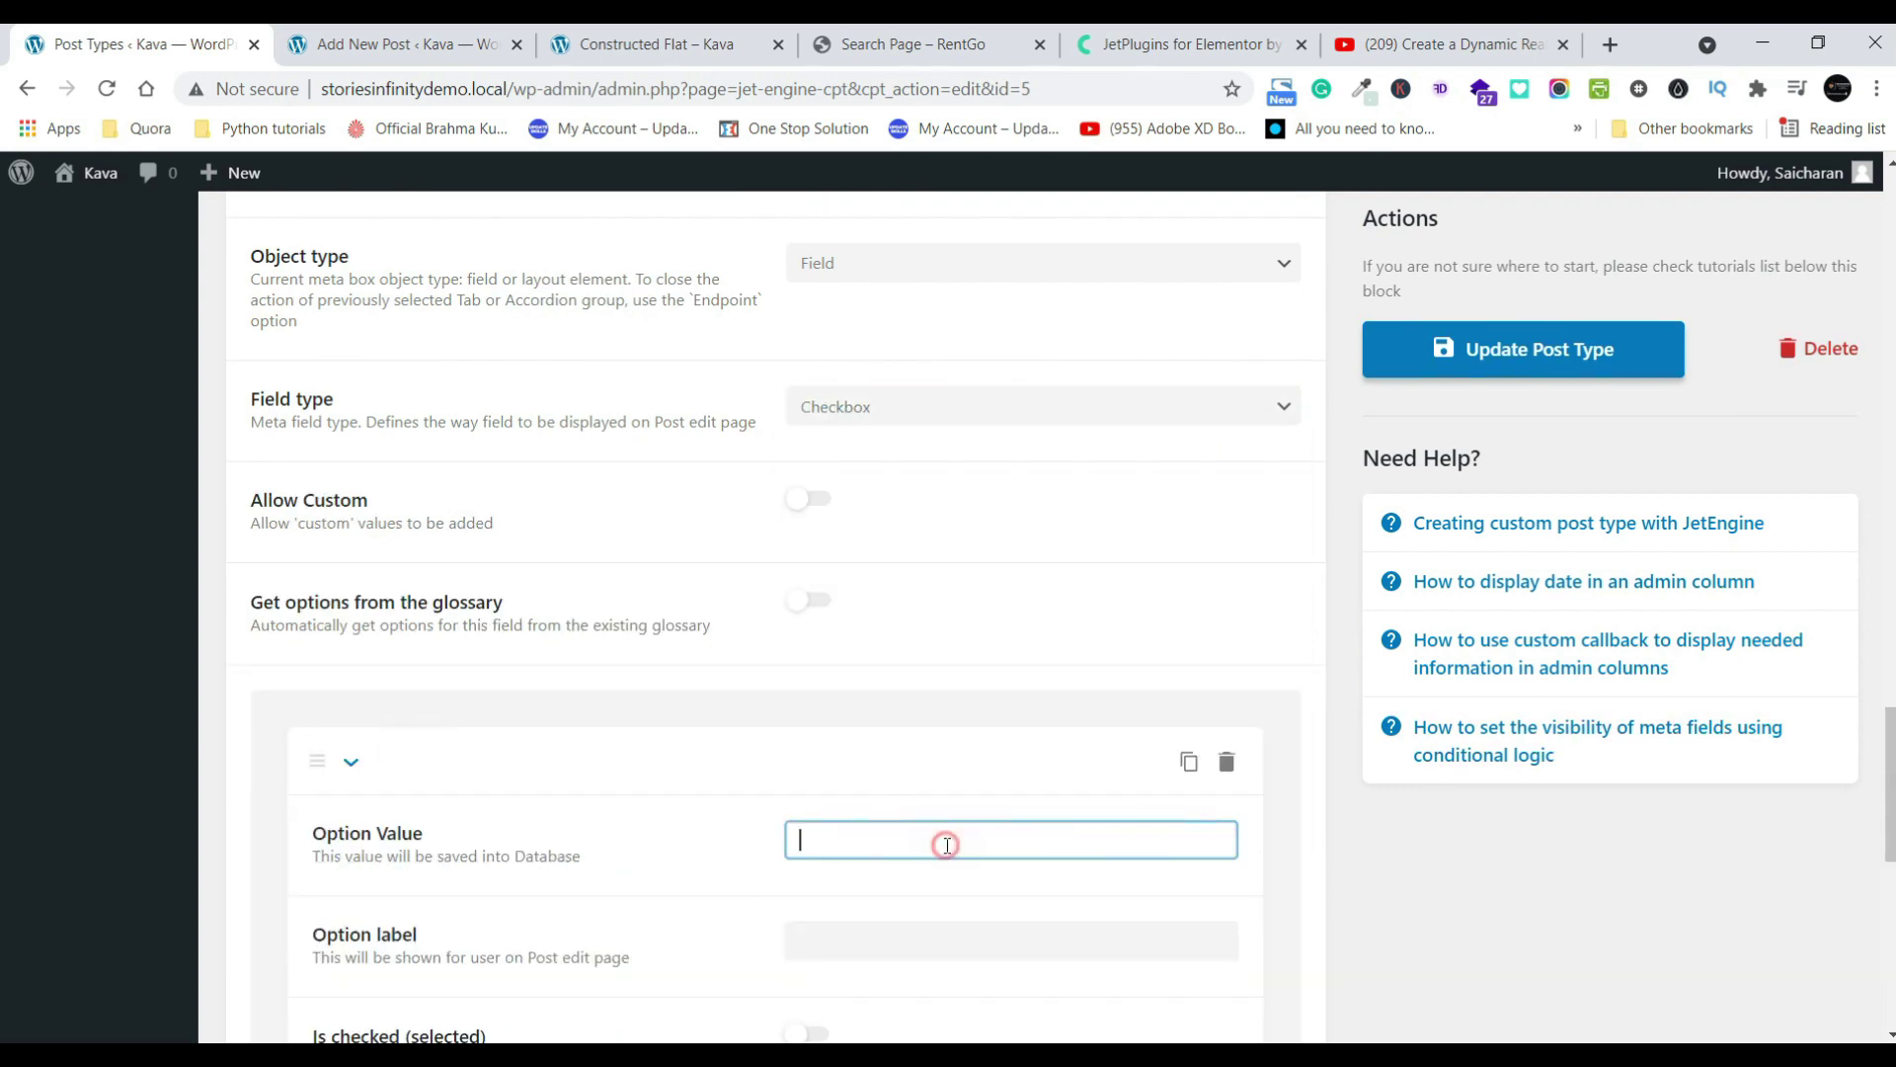
type("BMW")
scroll(1093, 686, "down", 3)
left_click_drag(871, 468, 712, 474)
key("ctrl+c")
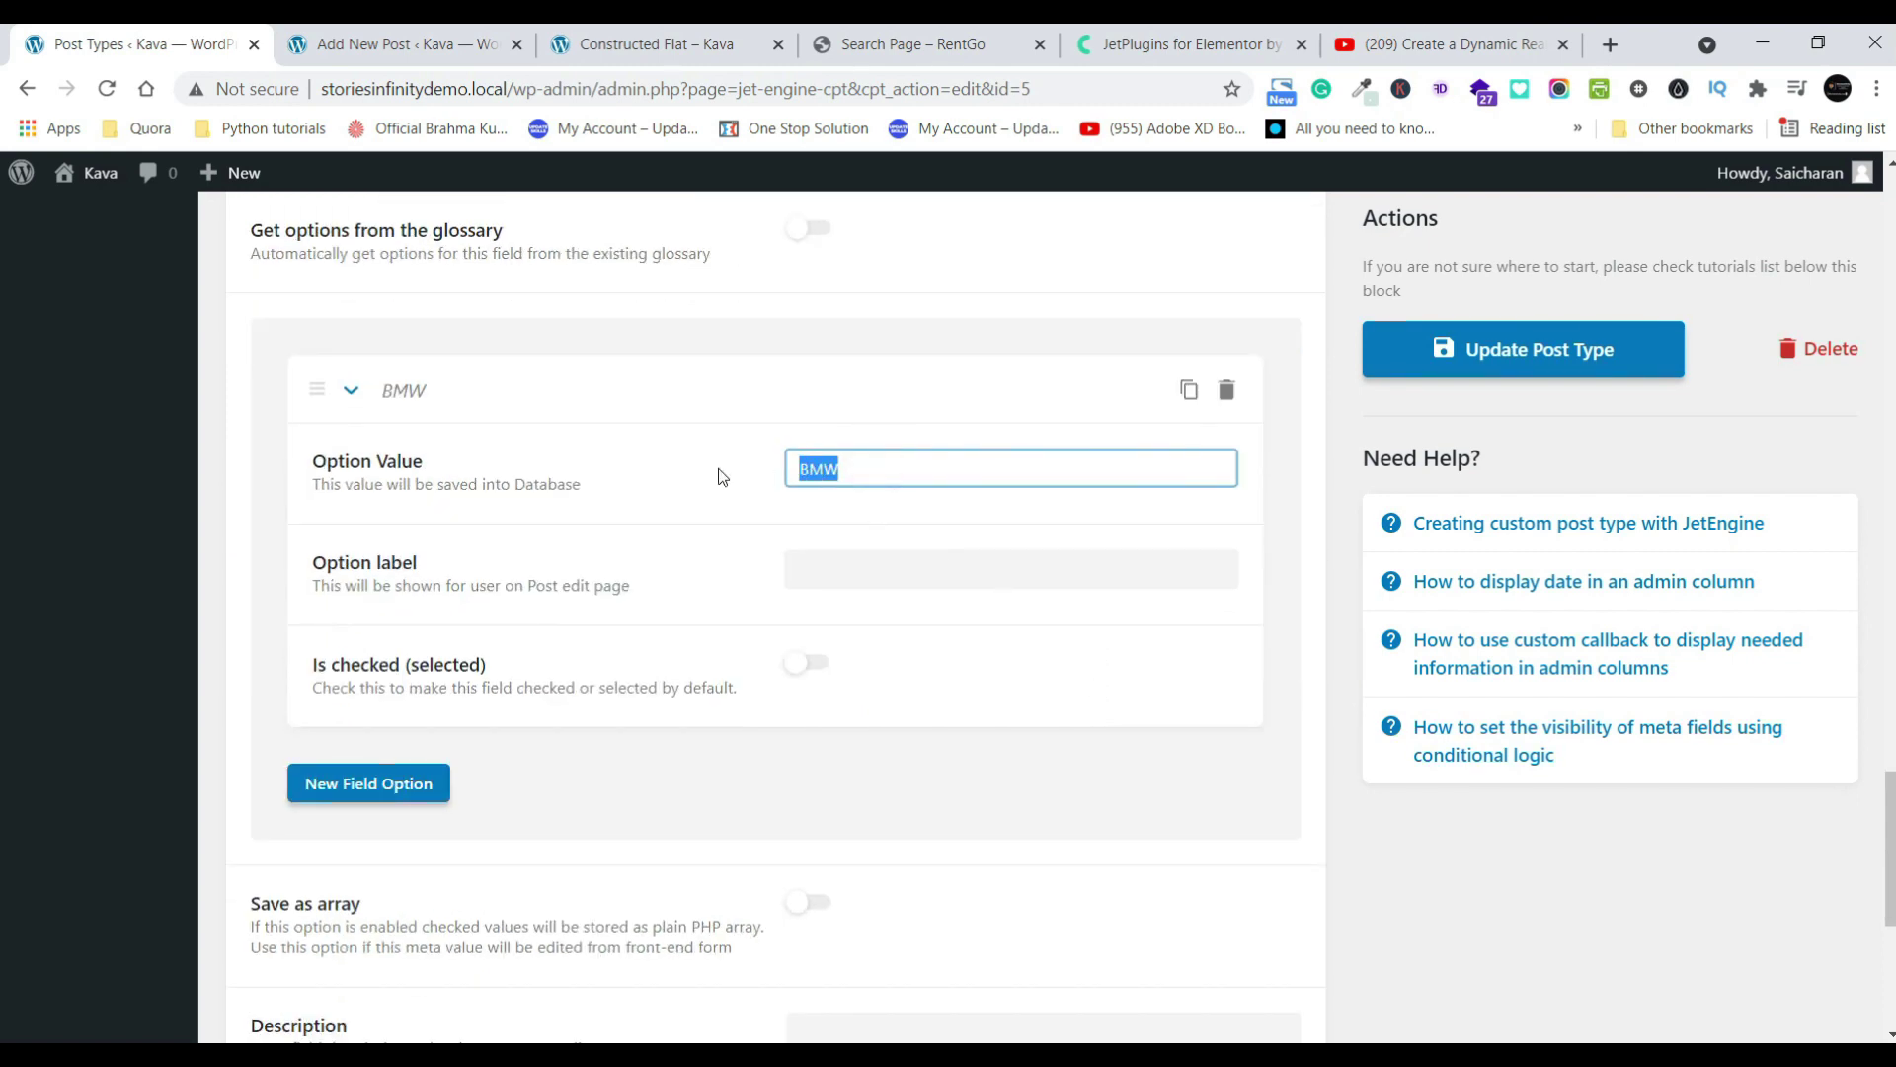
left_click(876, 569)
key("ctrl+v")
- Add a second brand option with Benz as both its value and label
left_click(436, 785)
left_click(934, 861)
type("Benz")
key("BackSpace")
key("BackSpace")
type("ne")
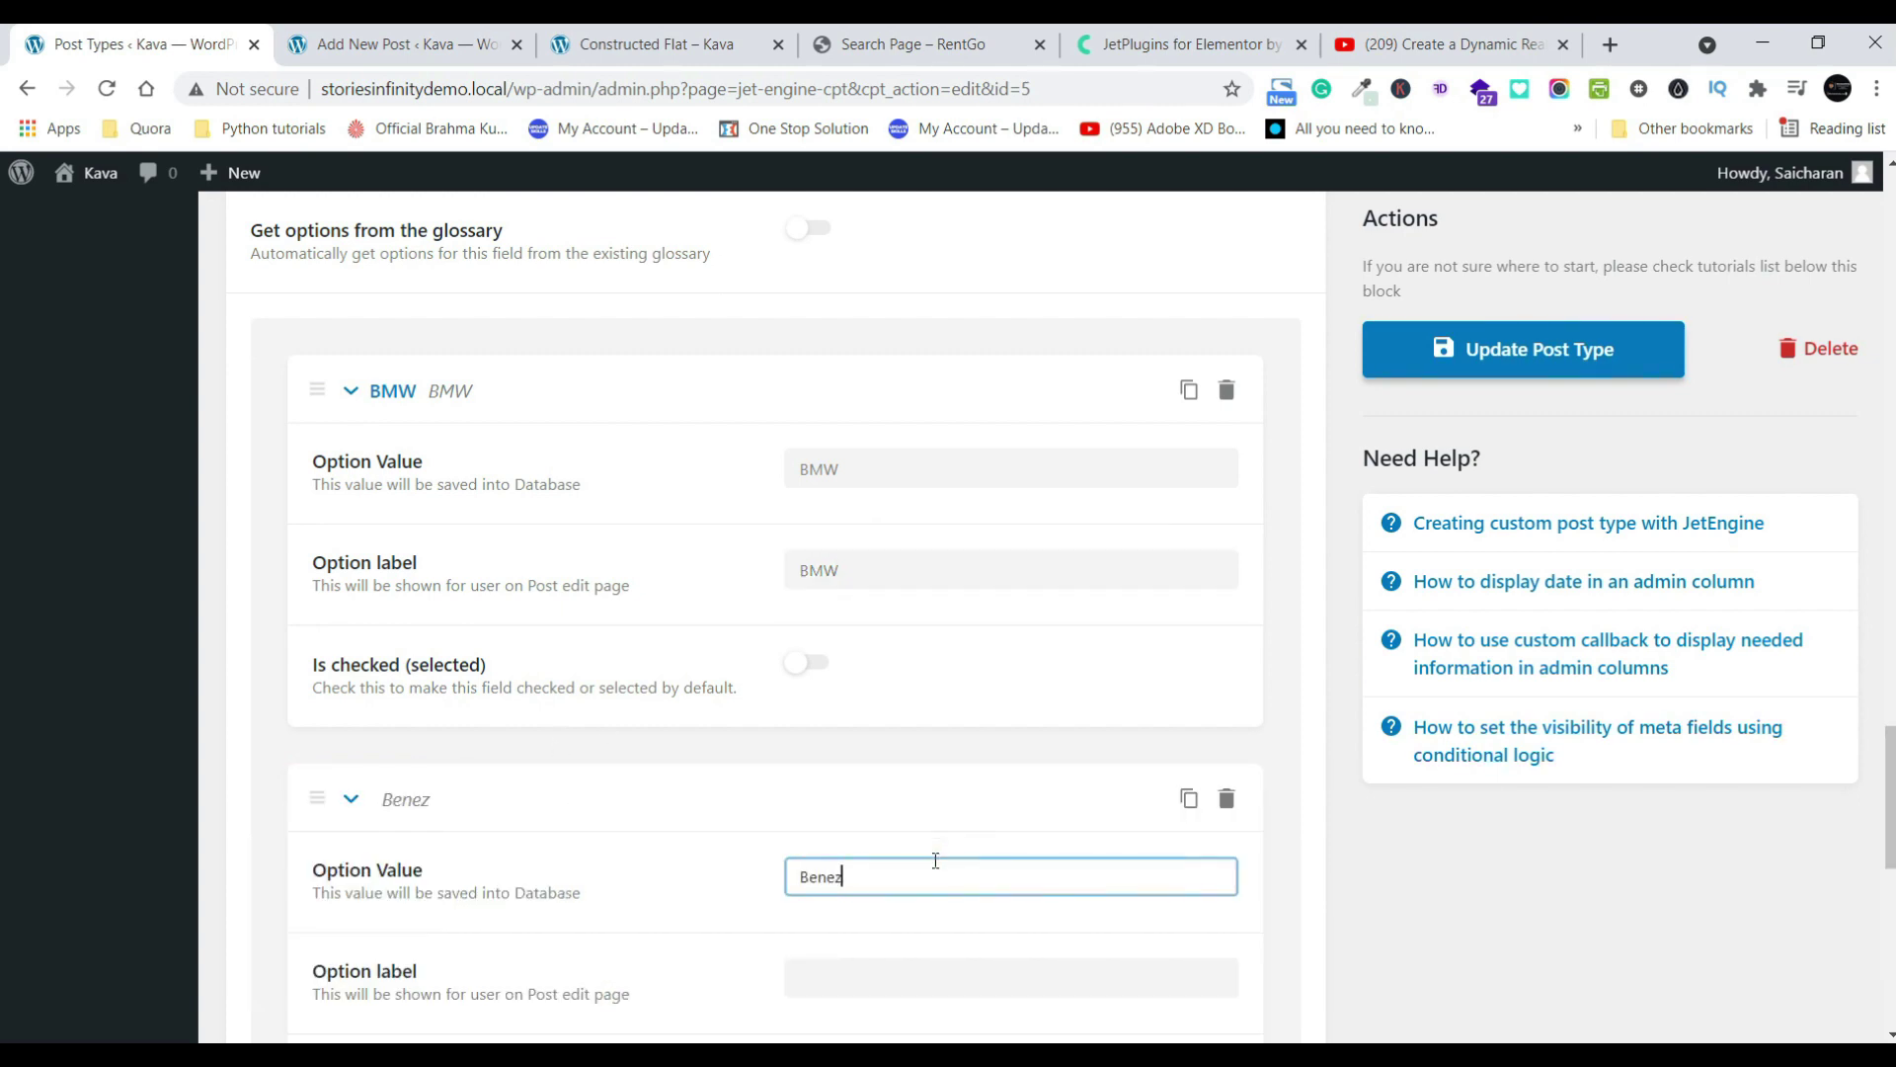
key("ctrl+a")
key("ctrl+c")
scroll(935, 859, "down", 3)
left_click(924, 620)
key("ctrl+v")
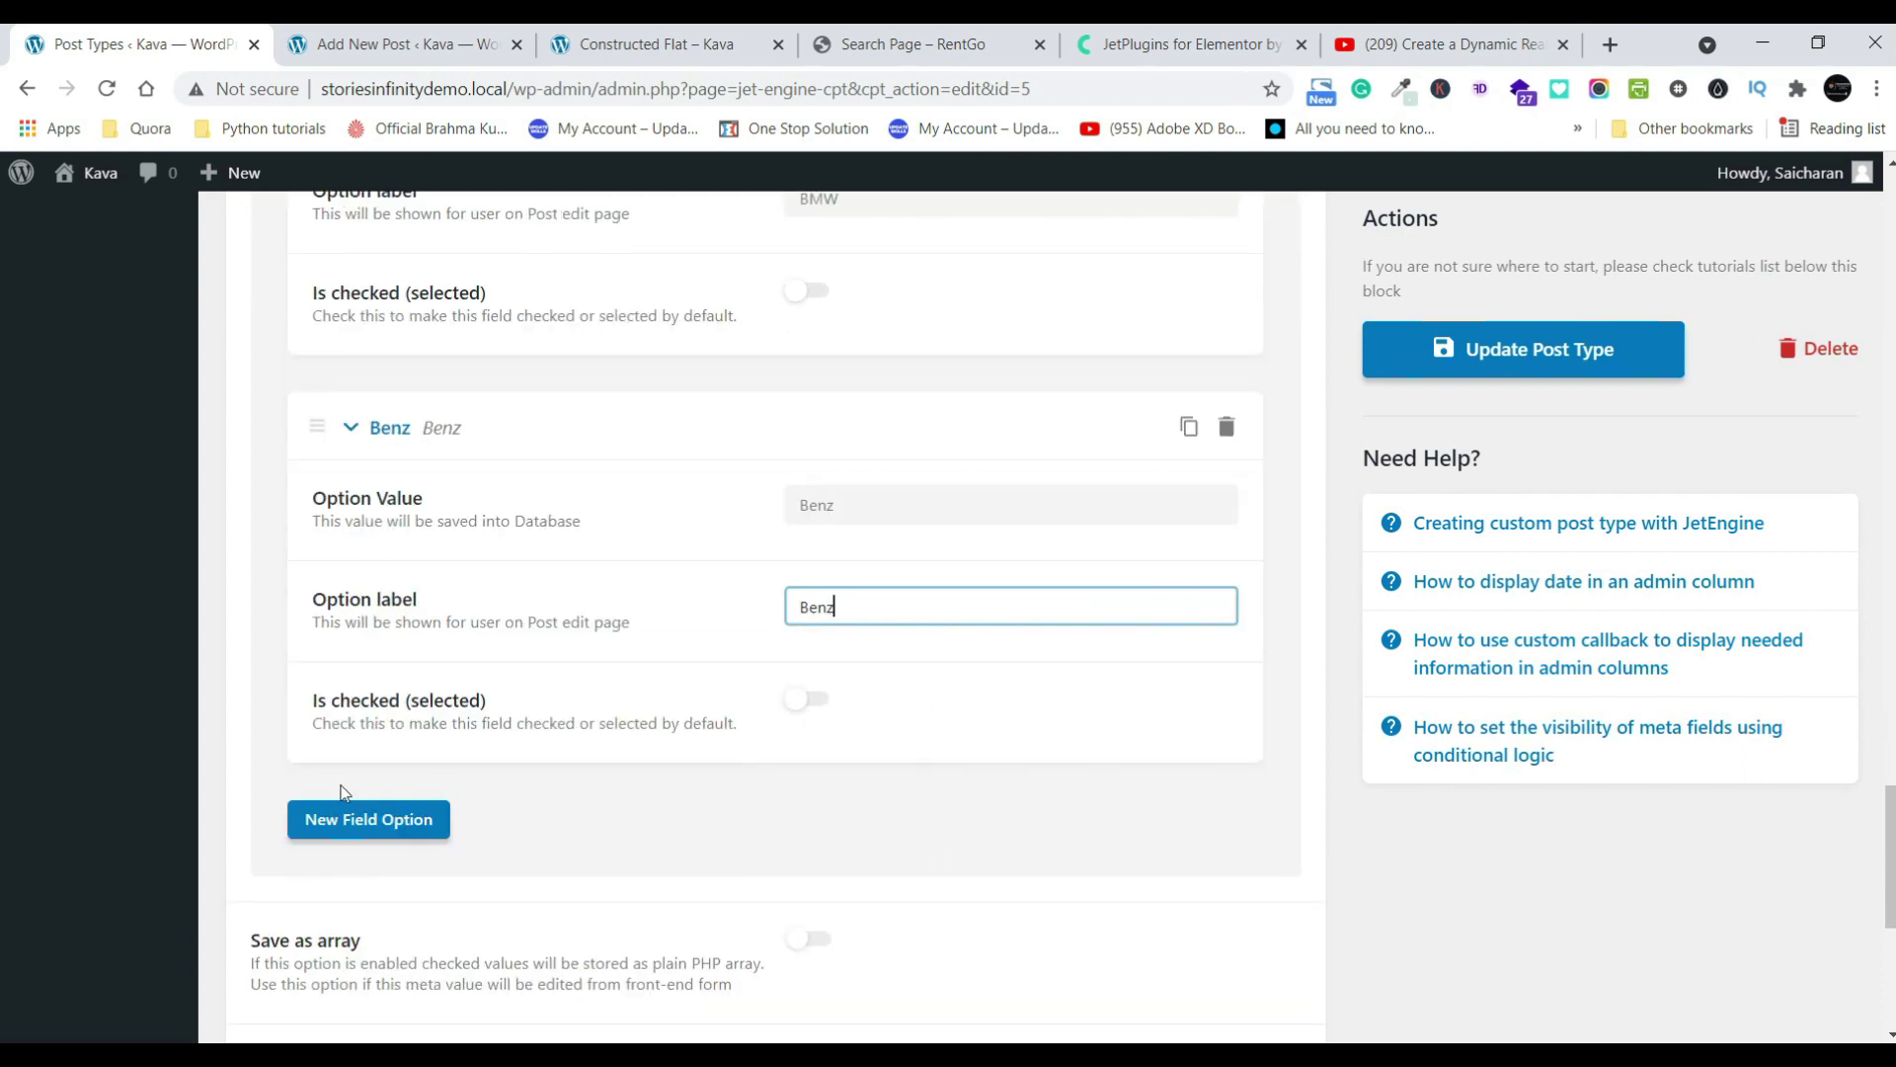
- Add a third brand option with Audi as value and label, and update the Cars post type
left_click(331, 816)
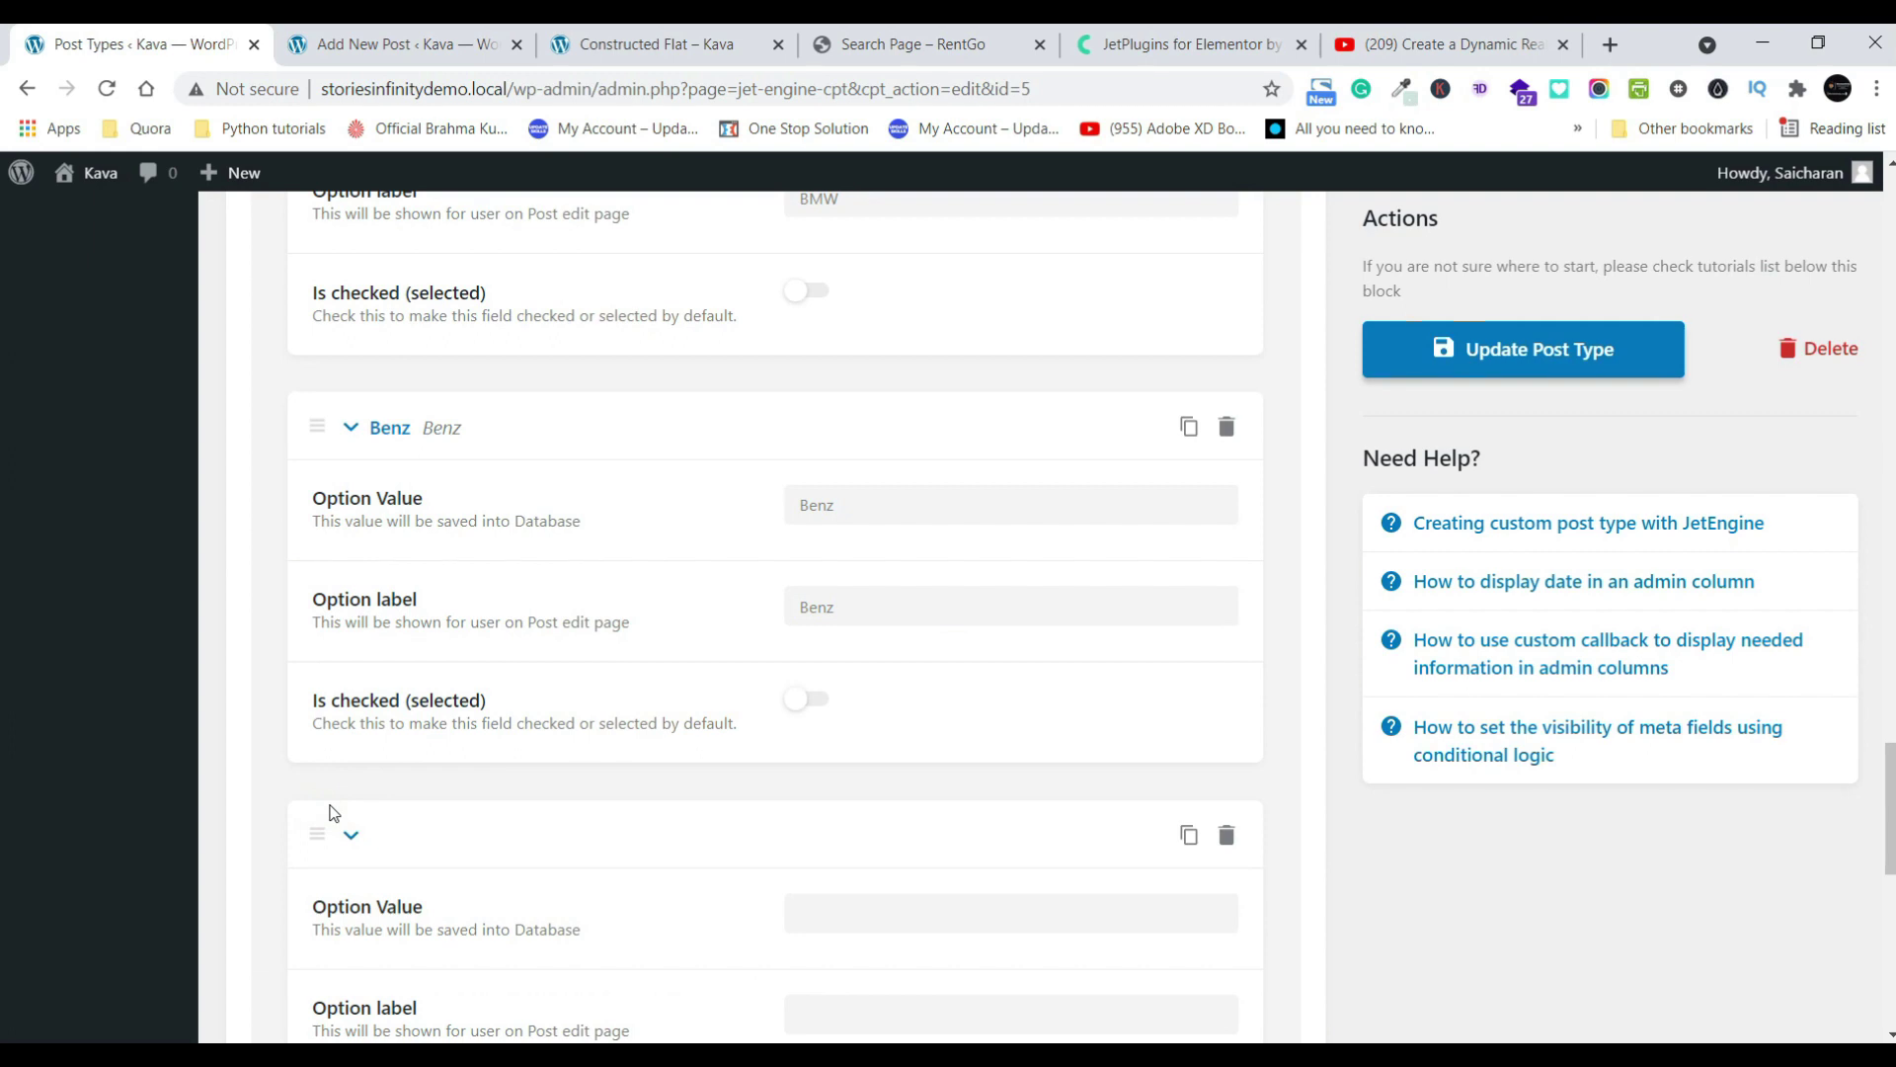
left_click(891, 913)
type("Audi")
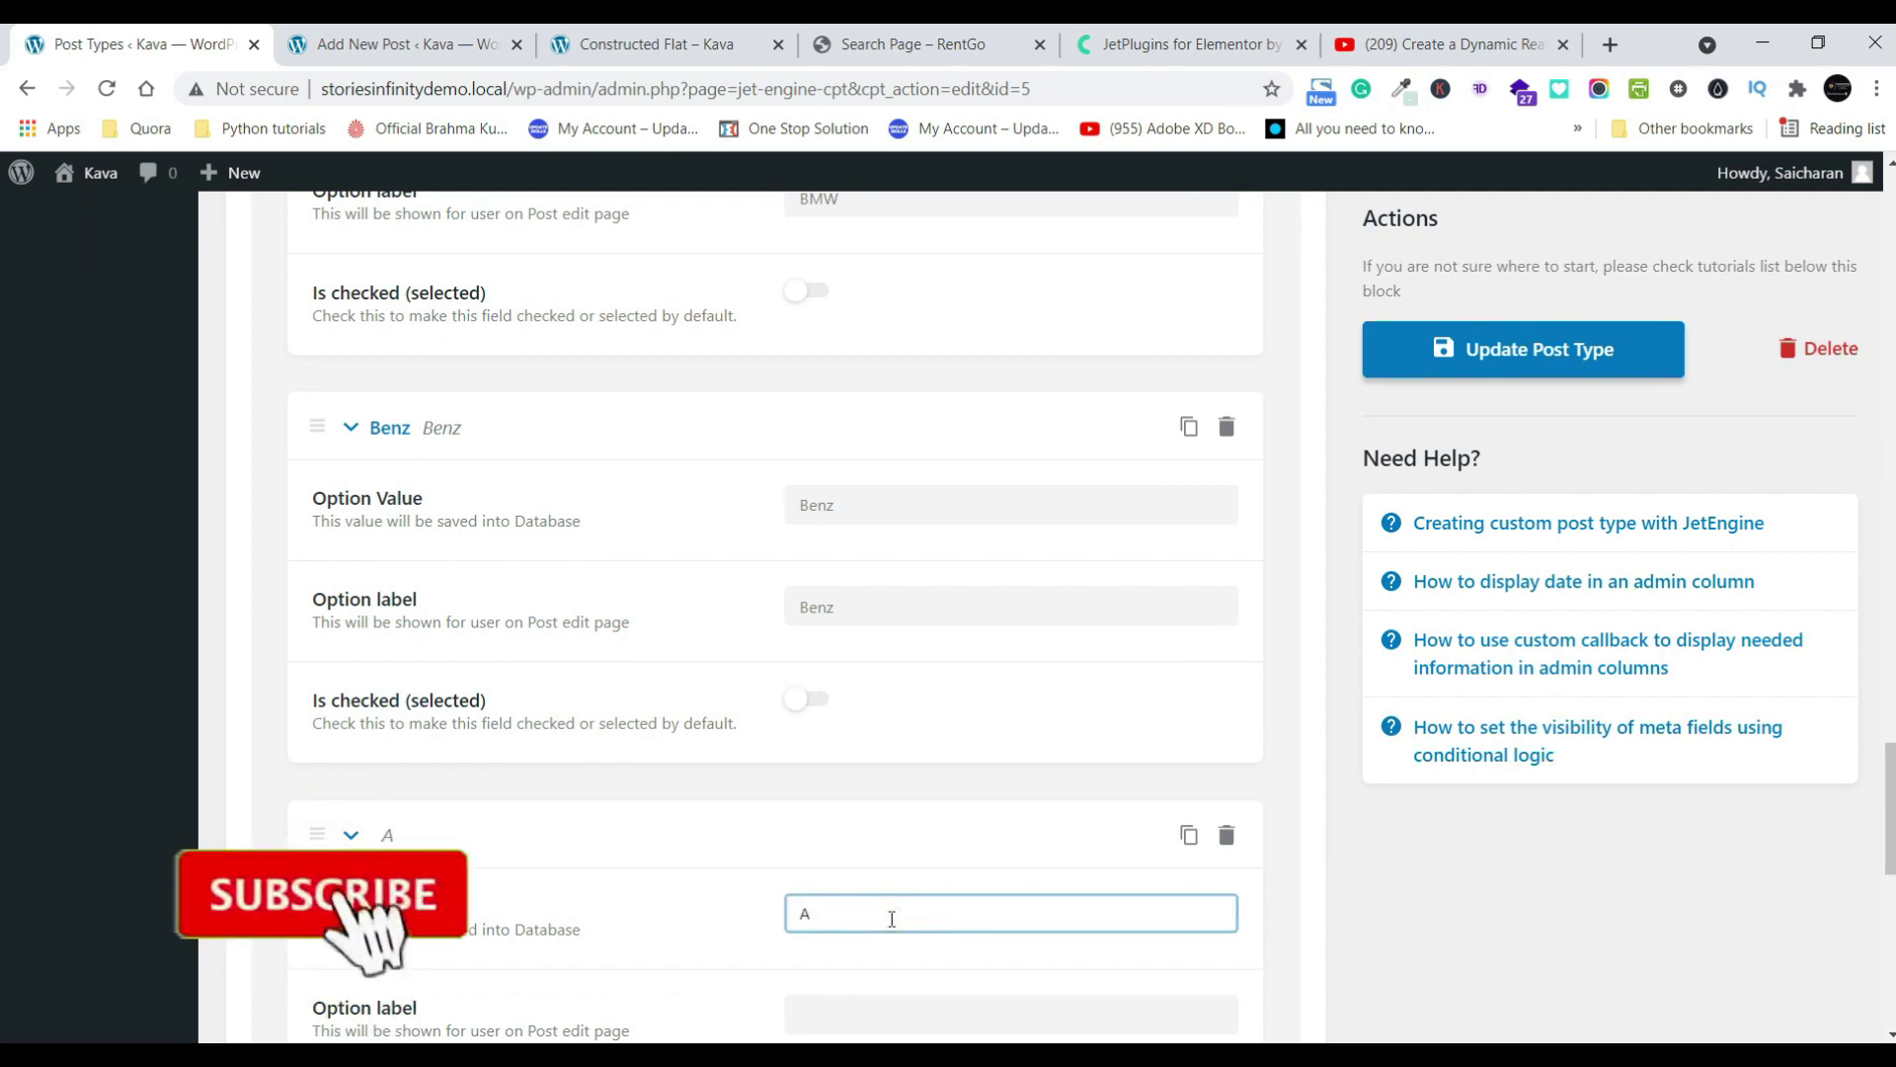
key("ctrl+a")
key("ctrl+c")
scroll(891, 919, "down", 2)
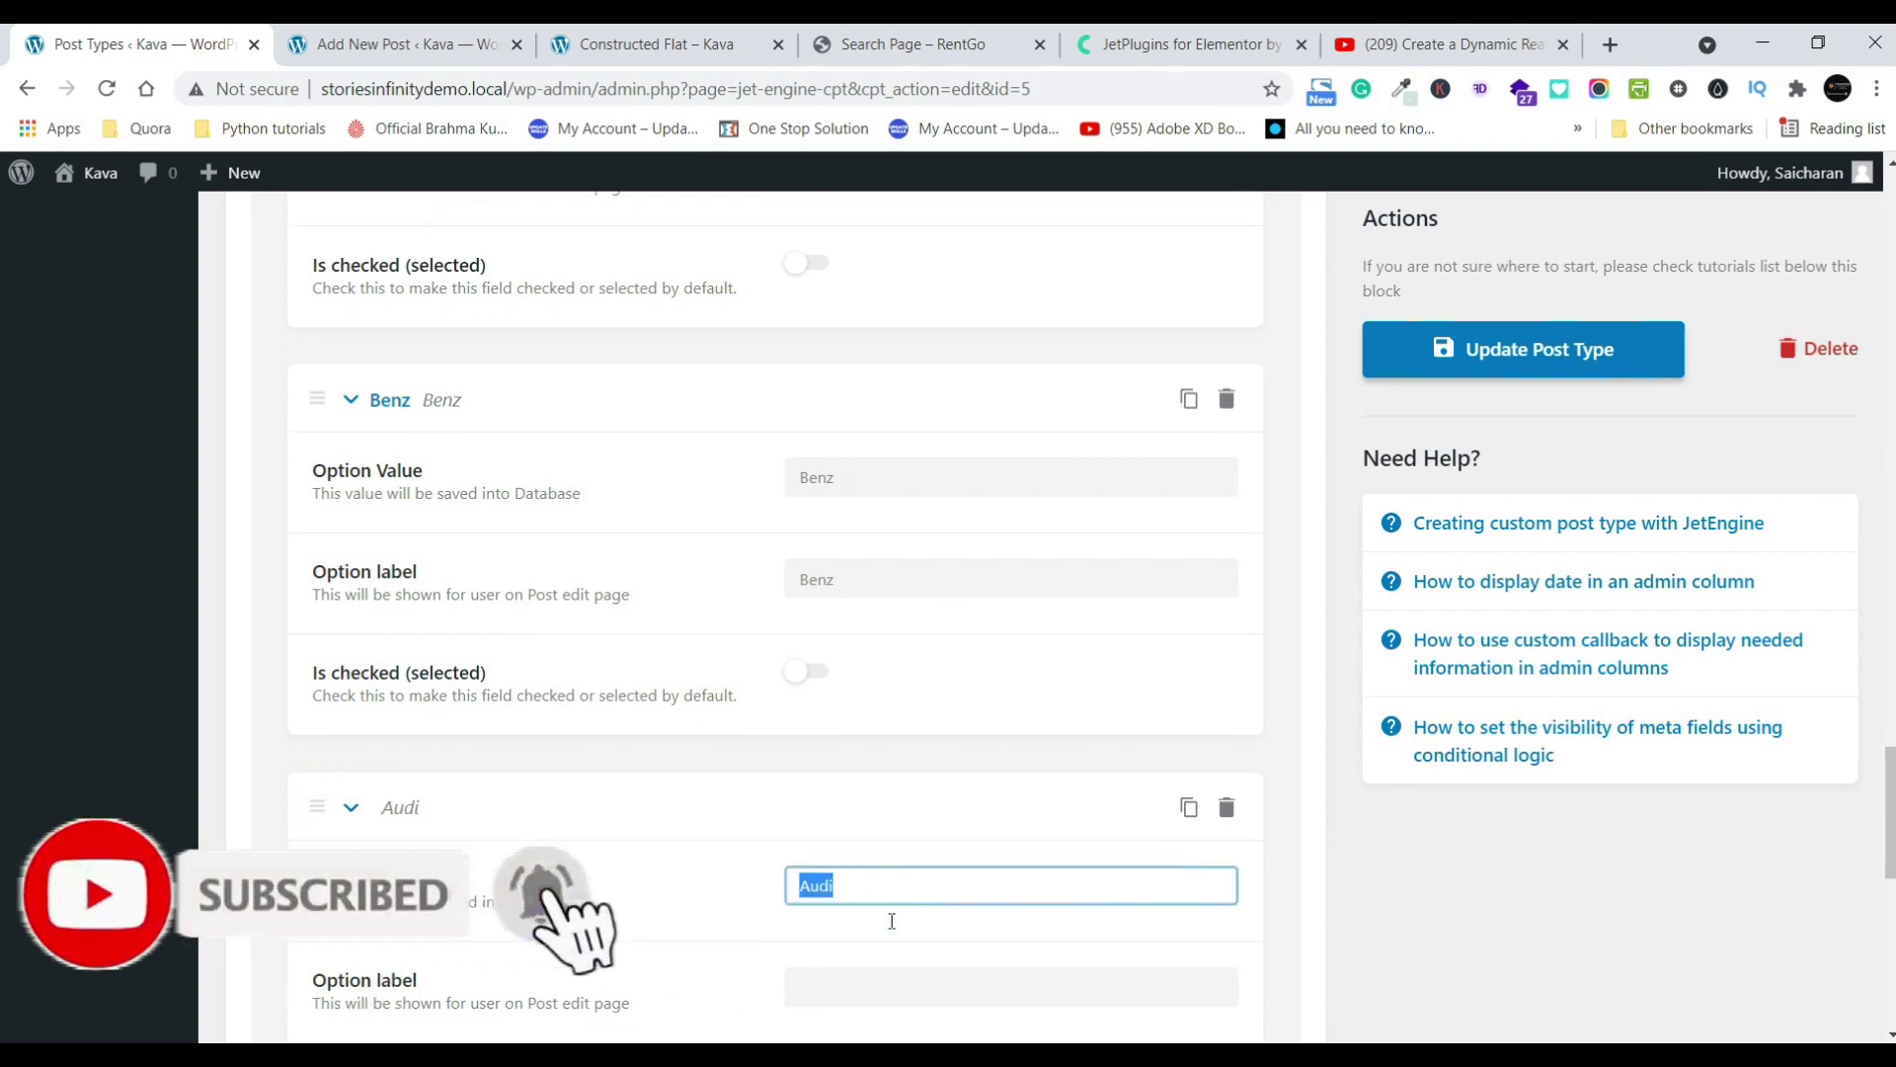
left_click(897, 793)
key("ctrl+v")
scroll(906, 775, "down", 3)
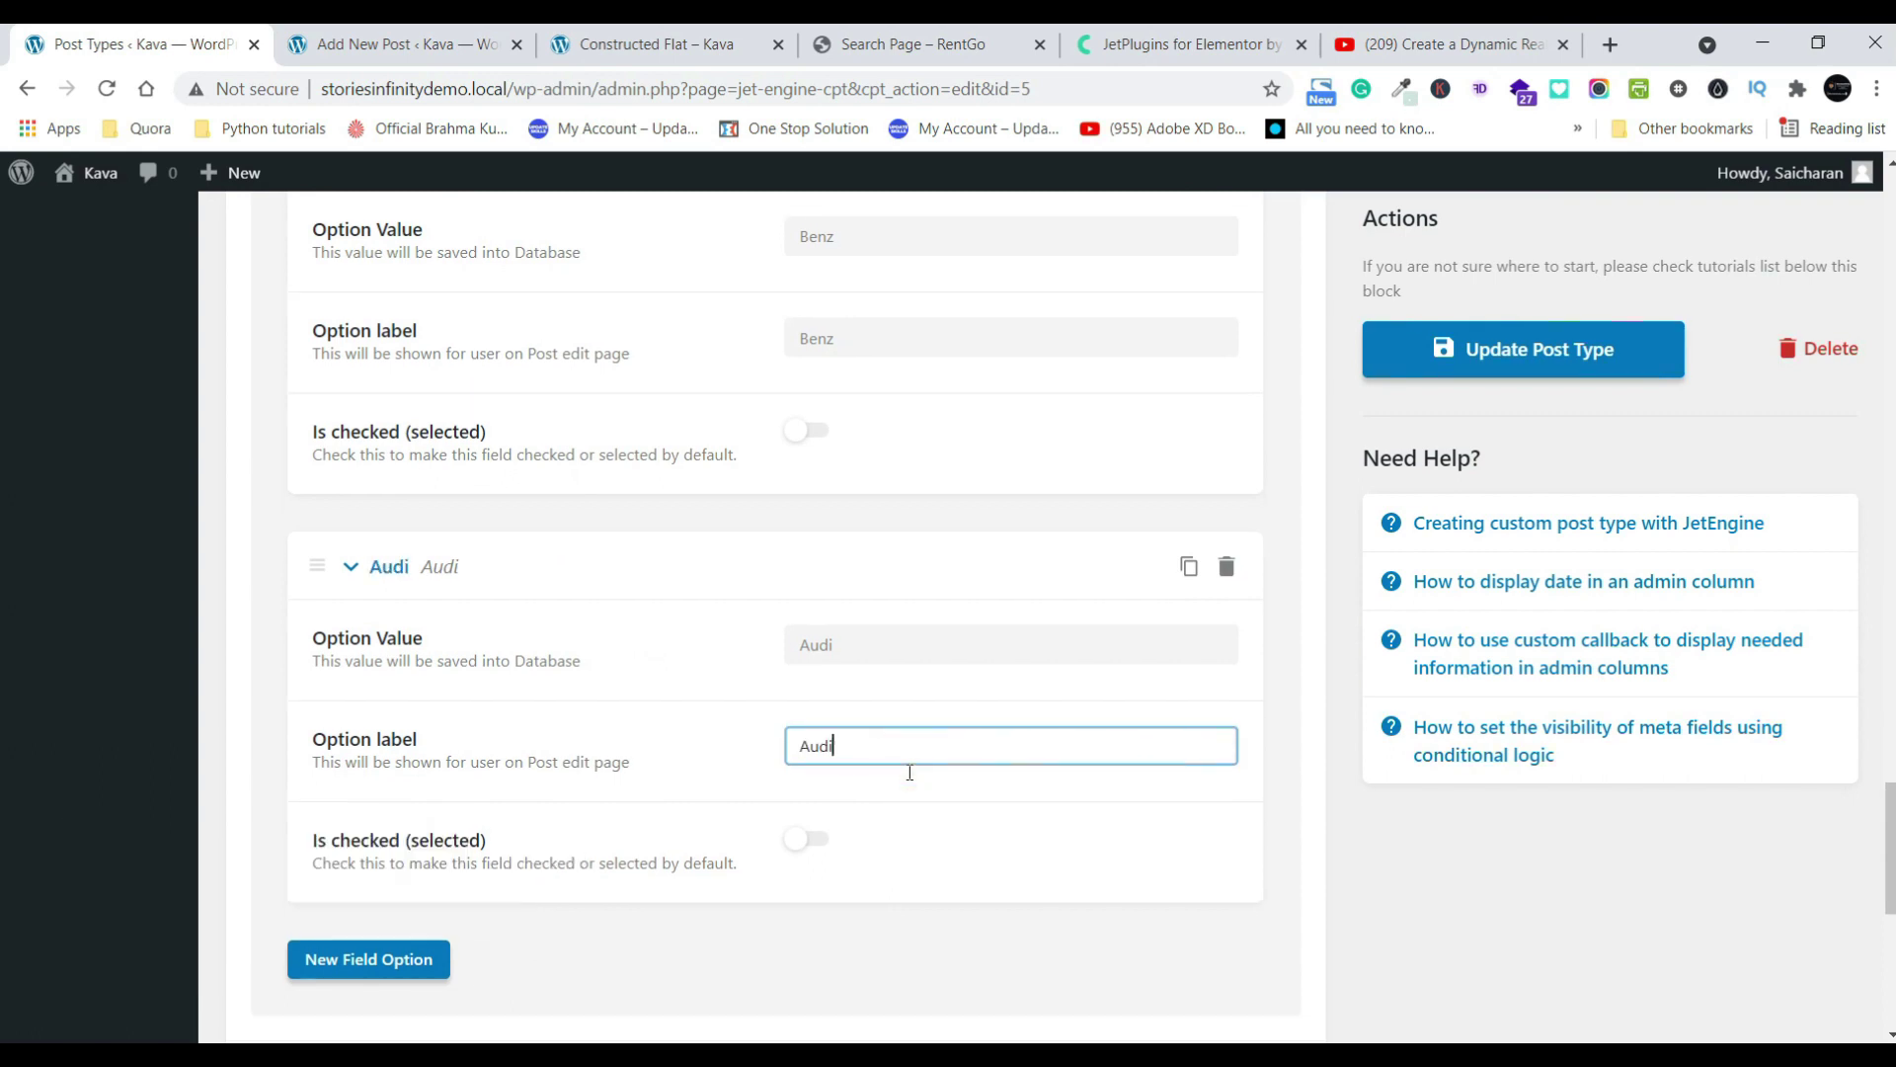
left_click(1431, 347)
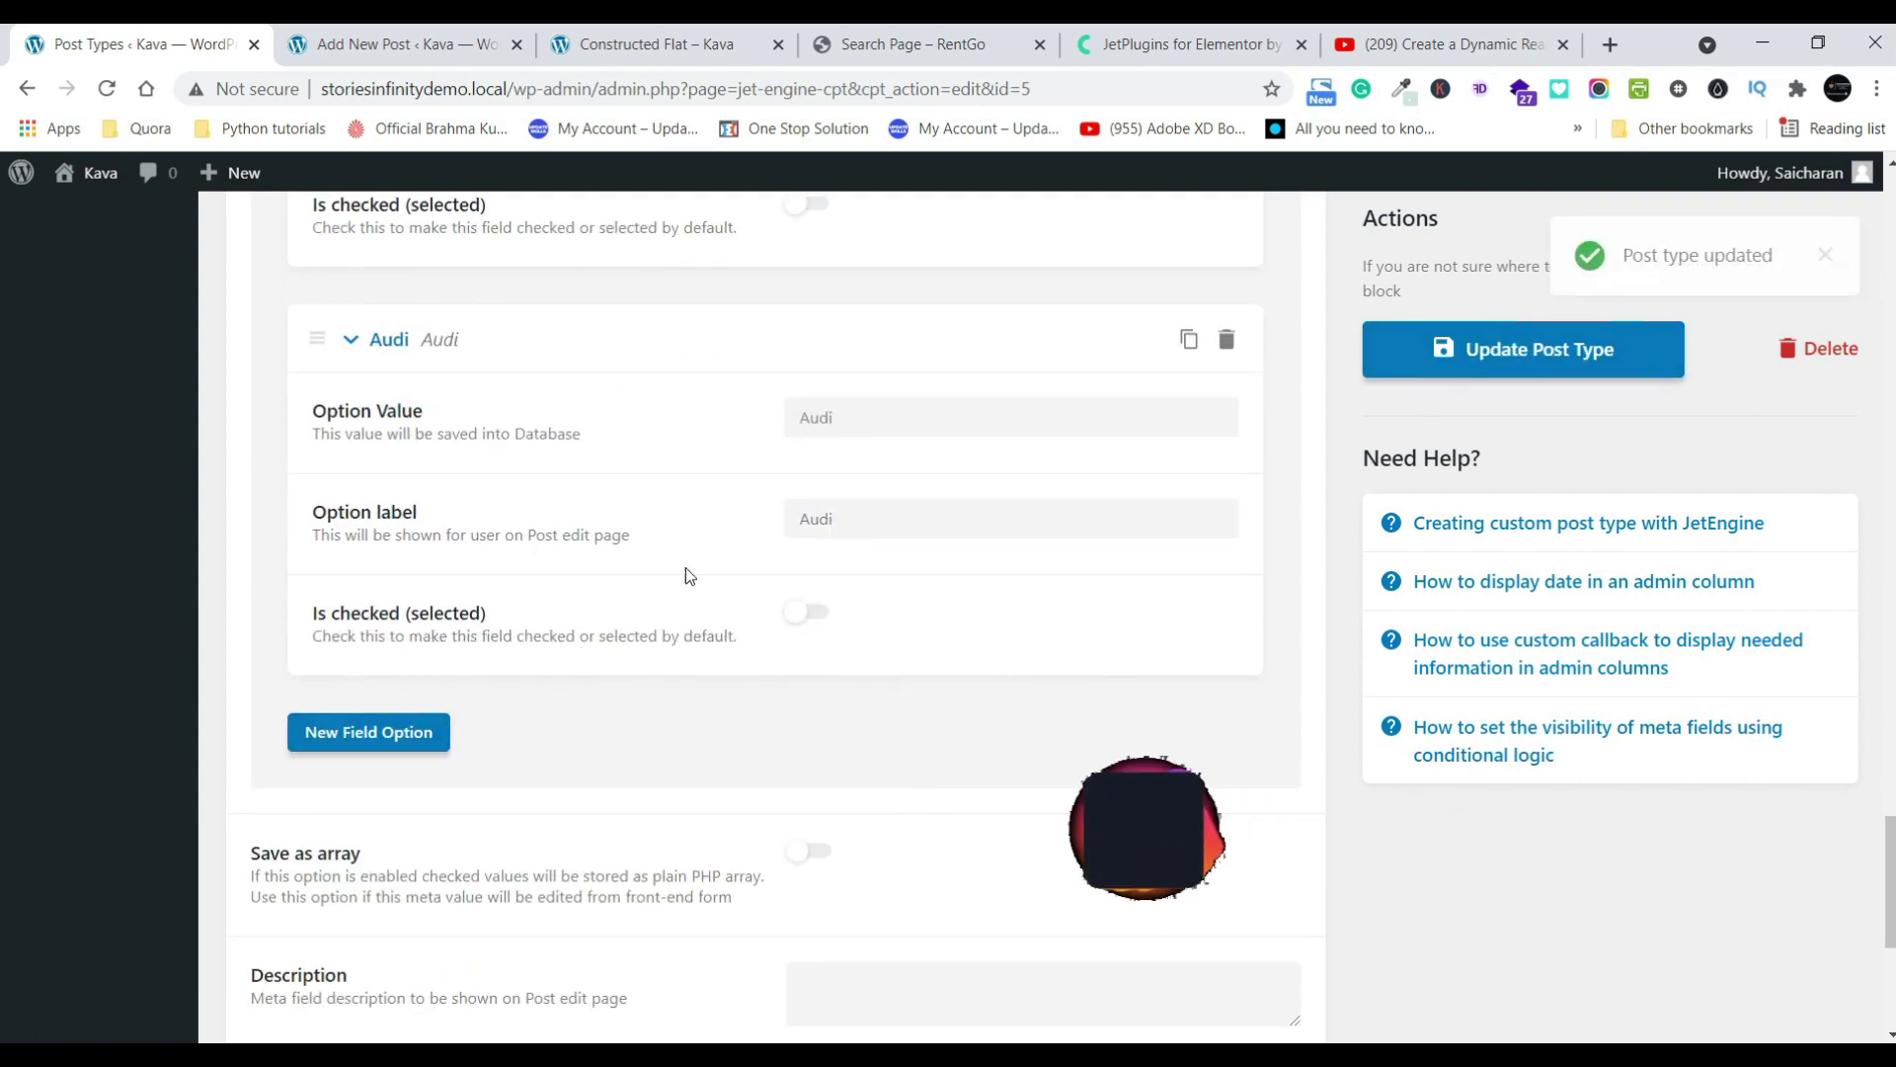
- Collapse the "Brand of the car" meta field and reload the new Cars post editor to check its brand checkboxes
scroll(661, 580, "up", 10)
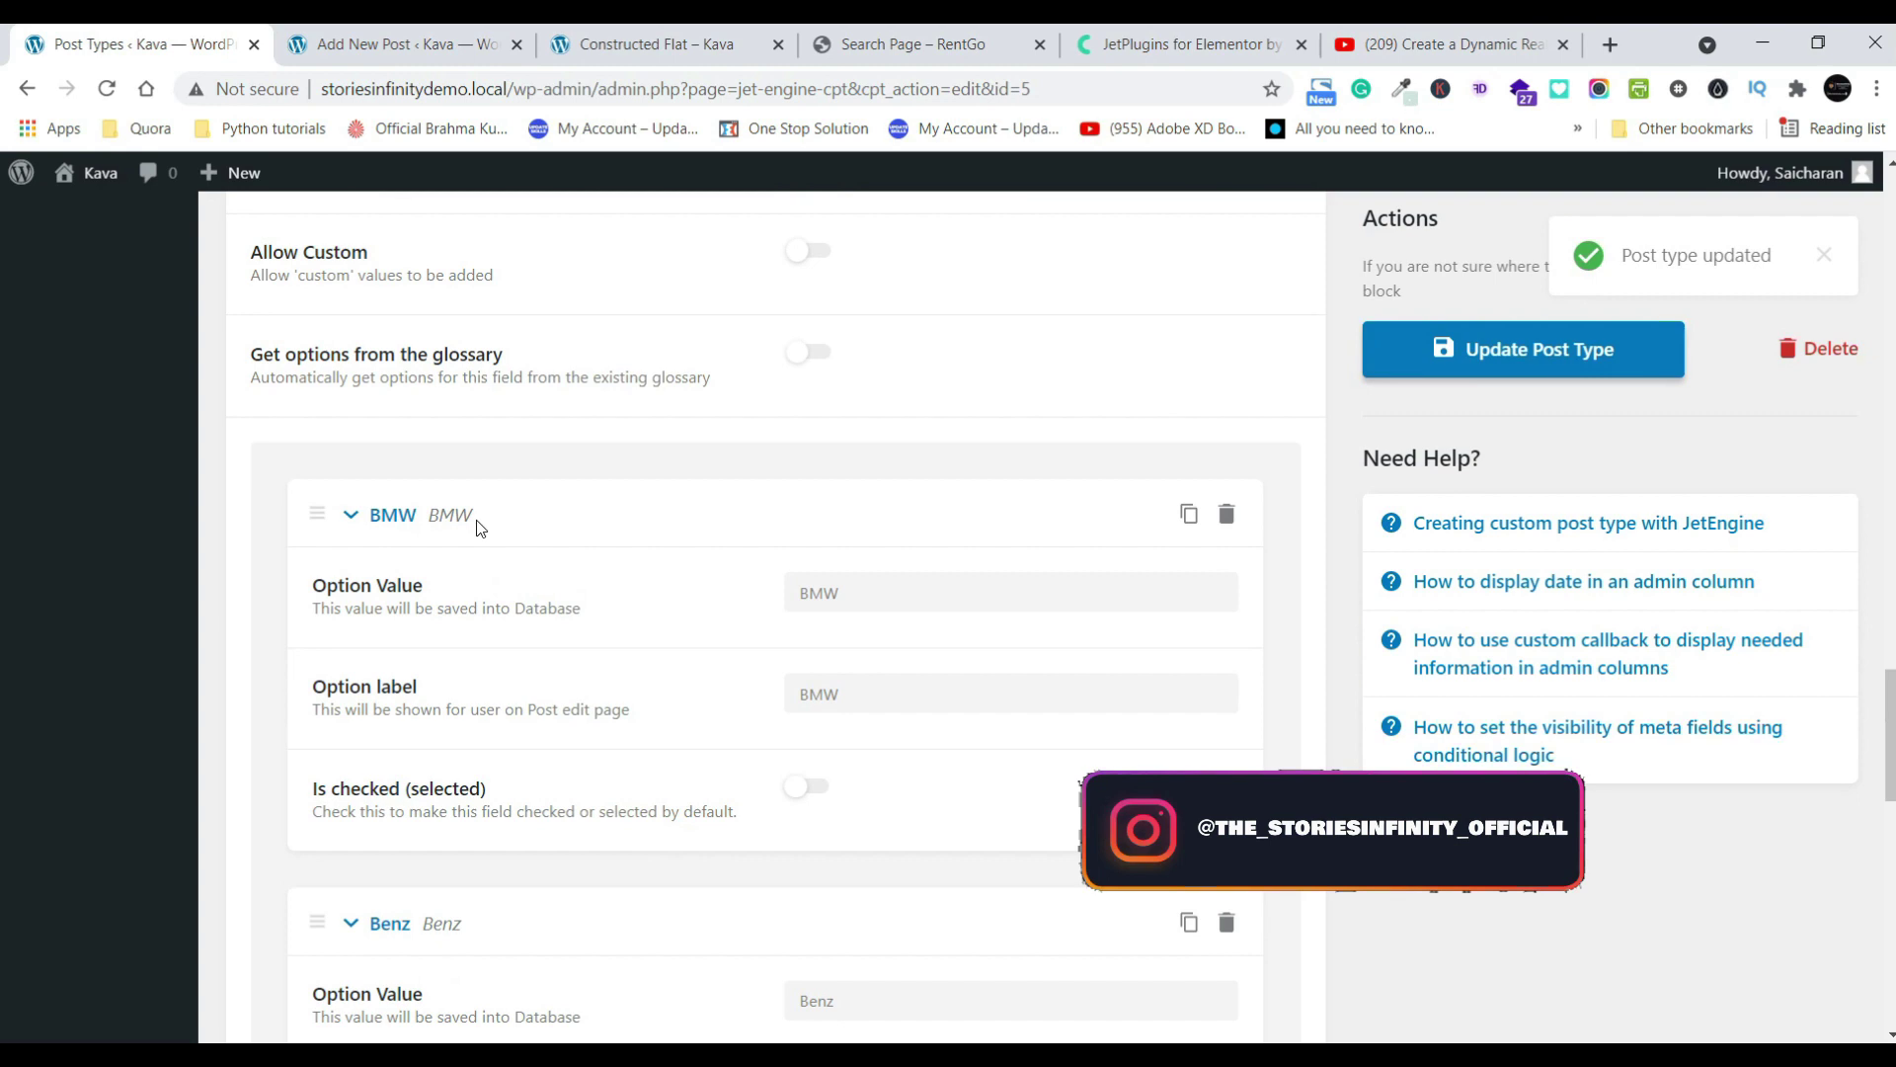
scroll(627, 386, "up", 8)
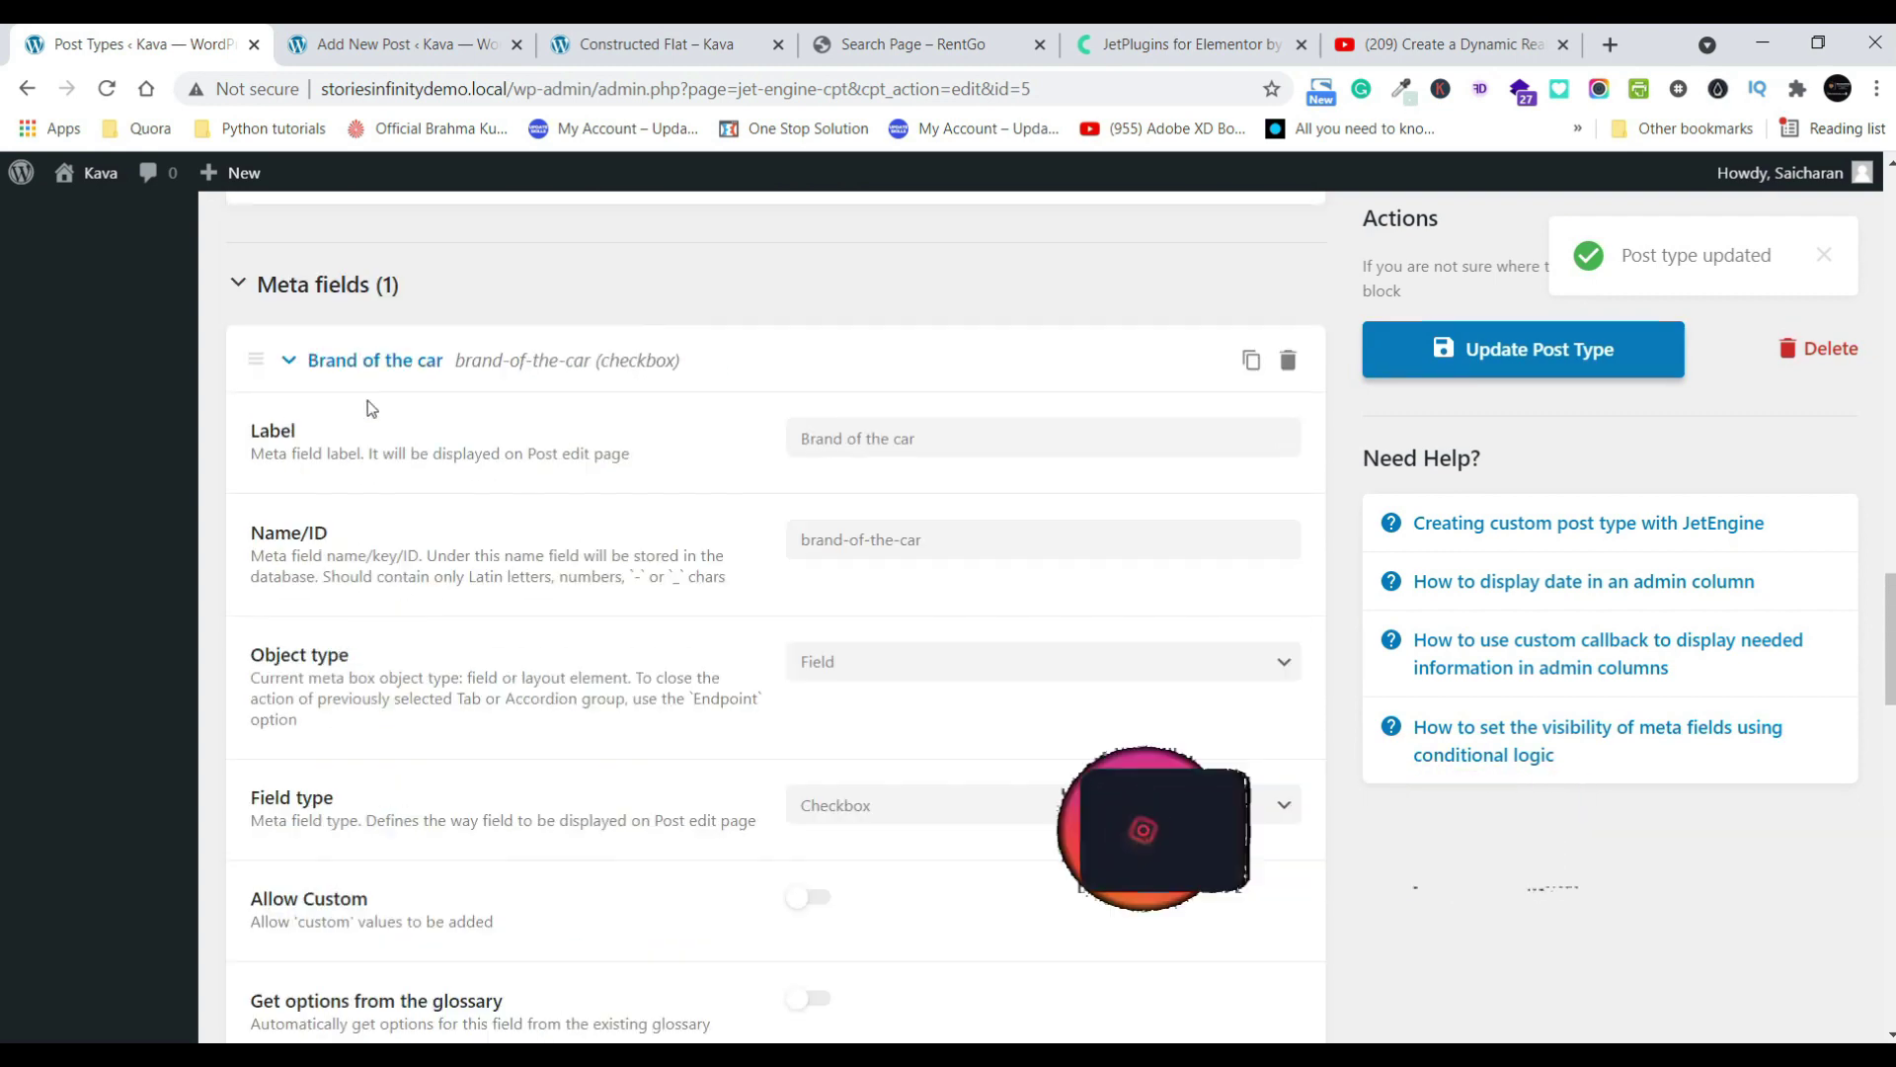
left_click(345, 450)
scroll(505, 478, "up", 1)
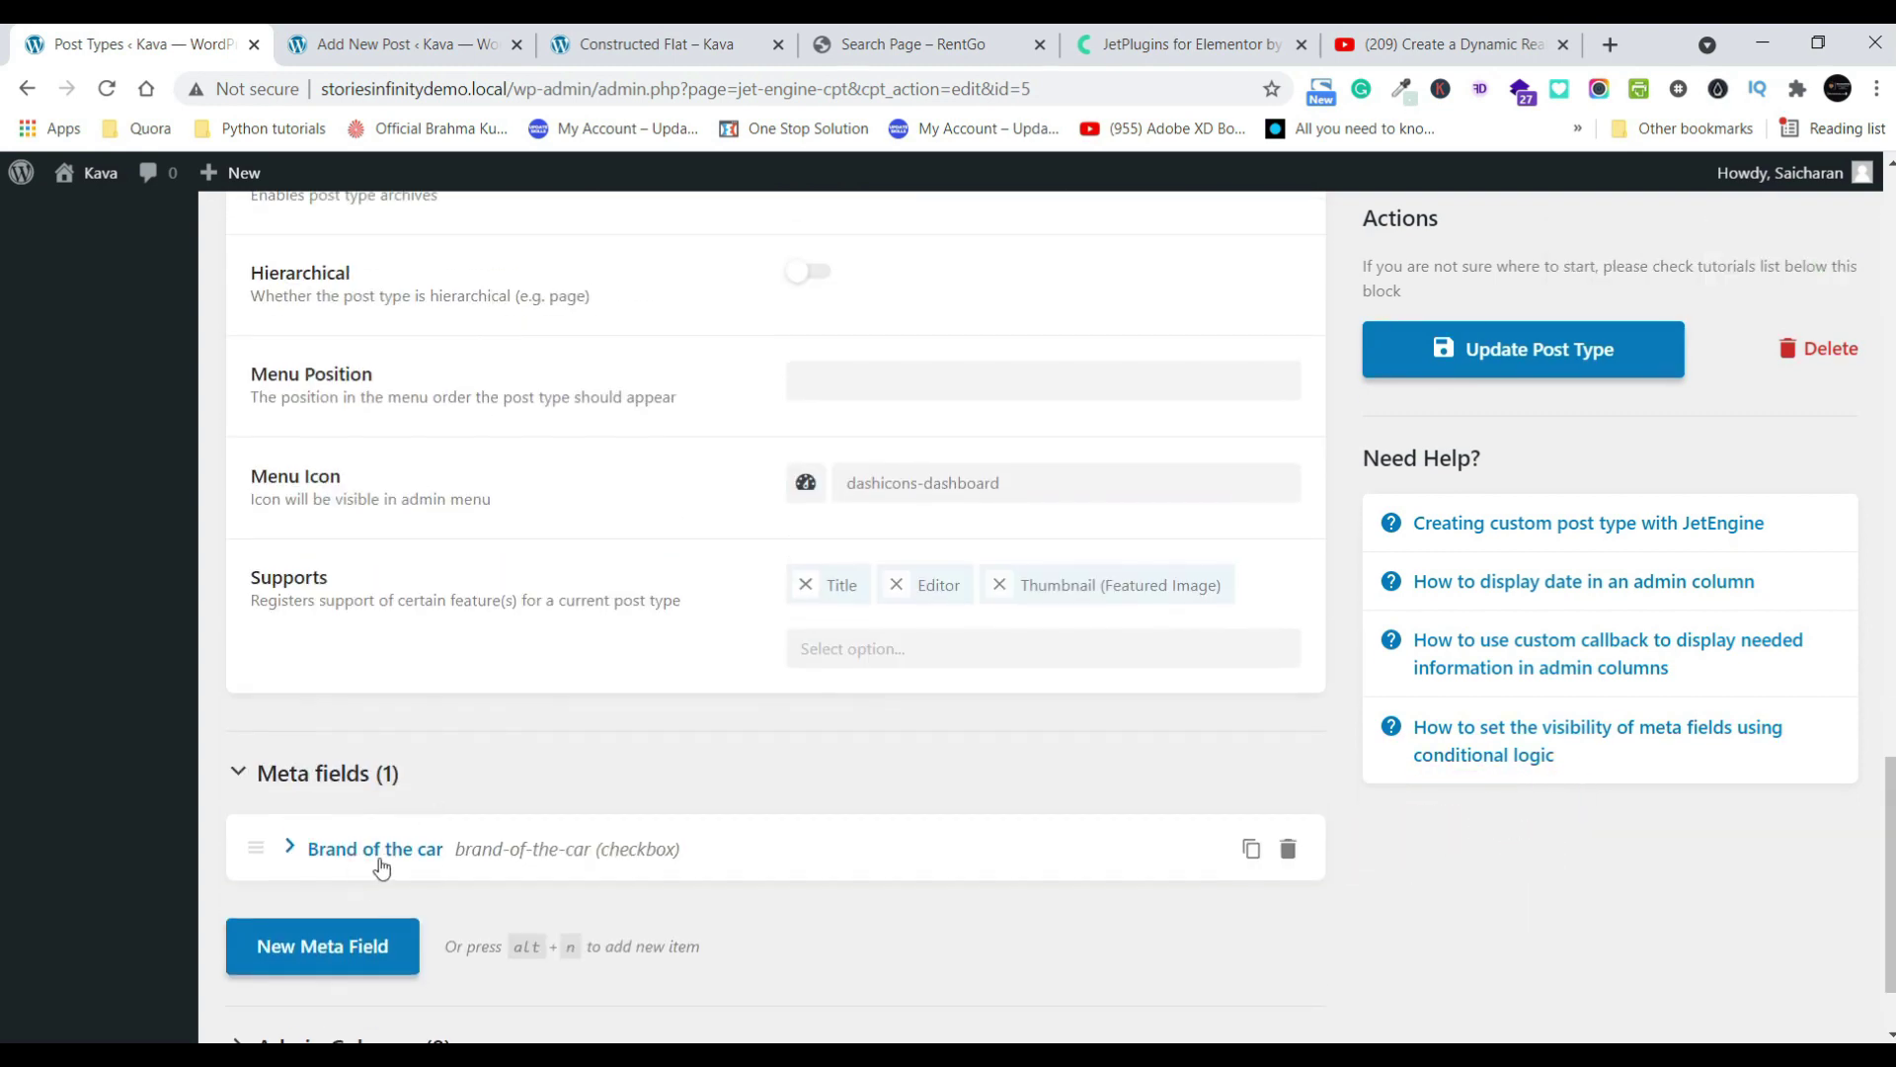
left_click(339, 30)
left_click(109, 91)
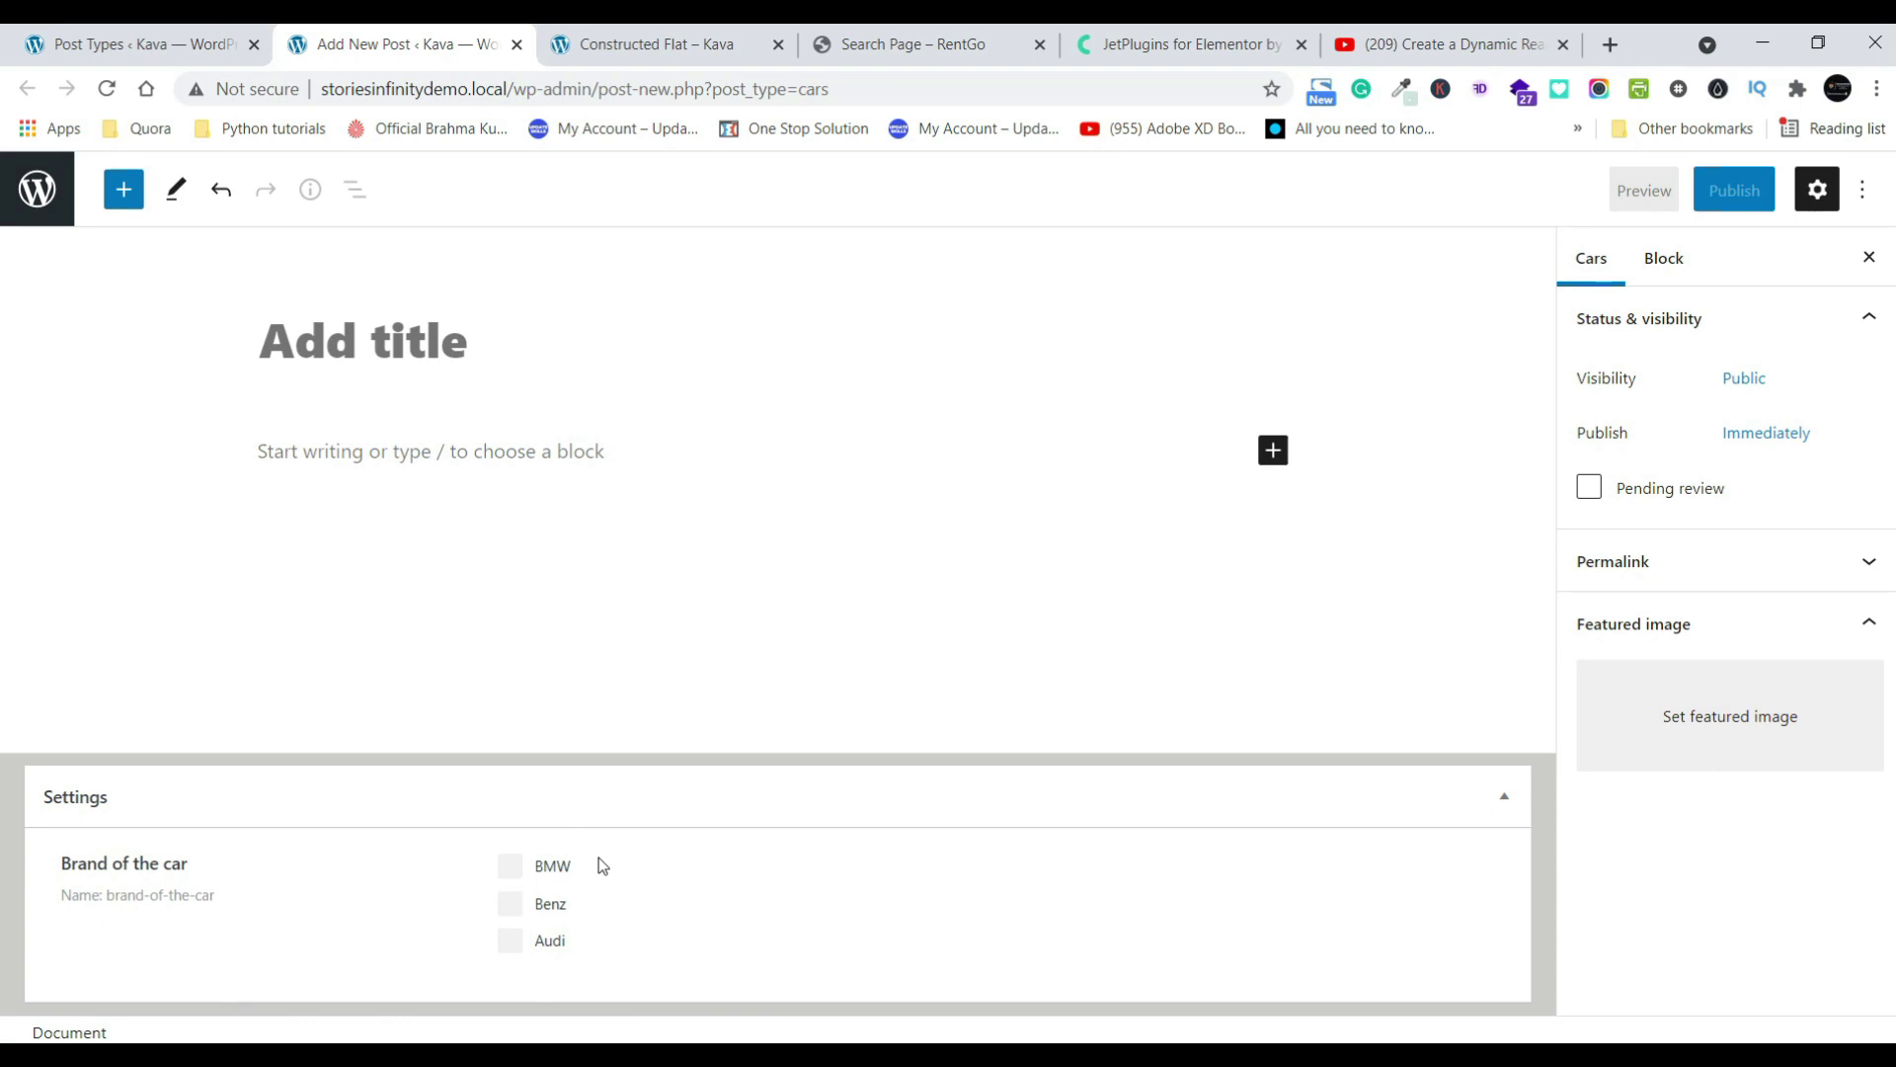
- Add a new meta field to the Cars post type labelled "Combustion type" and set its field type to Checkbox
left_click(148, 44)
scroll(965, 754, "down", 1)
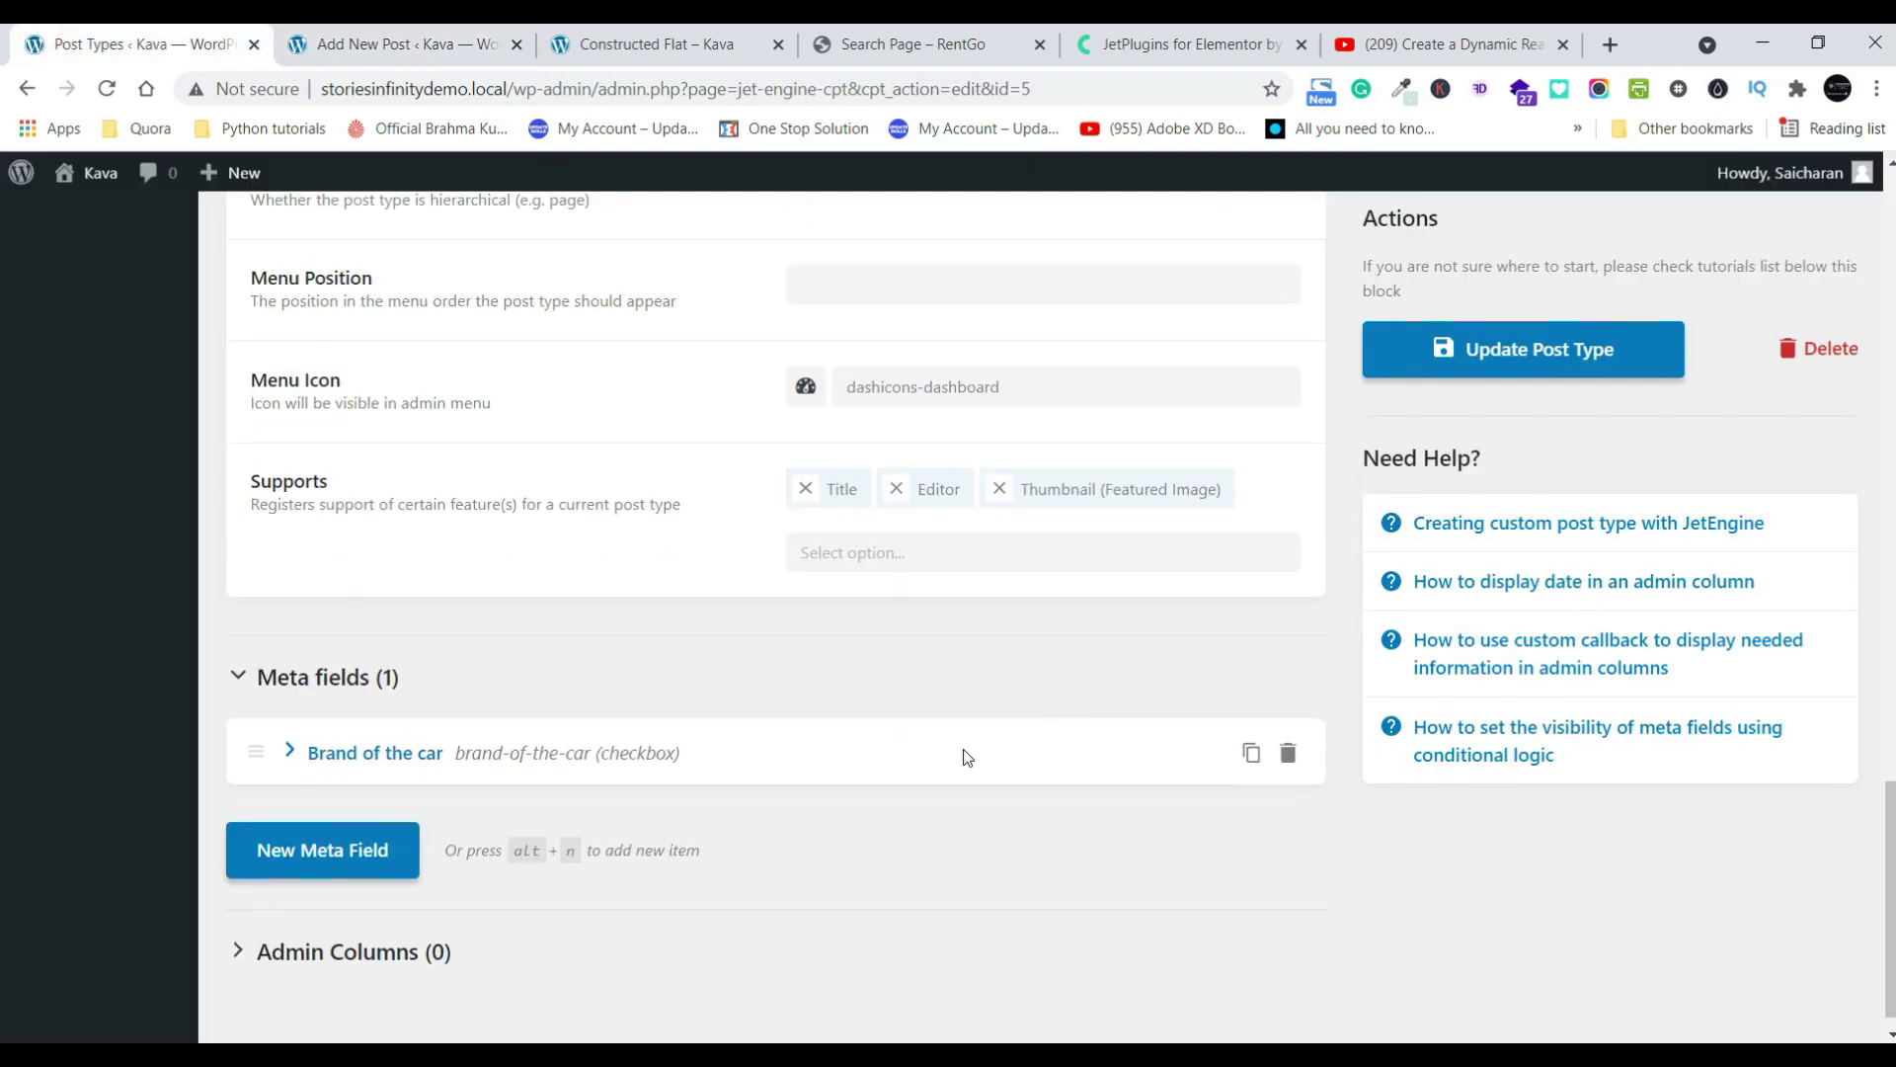
left_click(363, 824)
left_click(1085, 906)
type("Combustion ti")
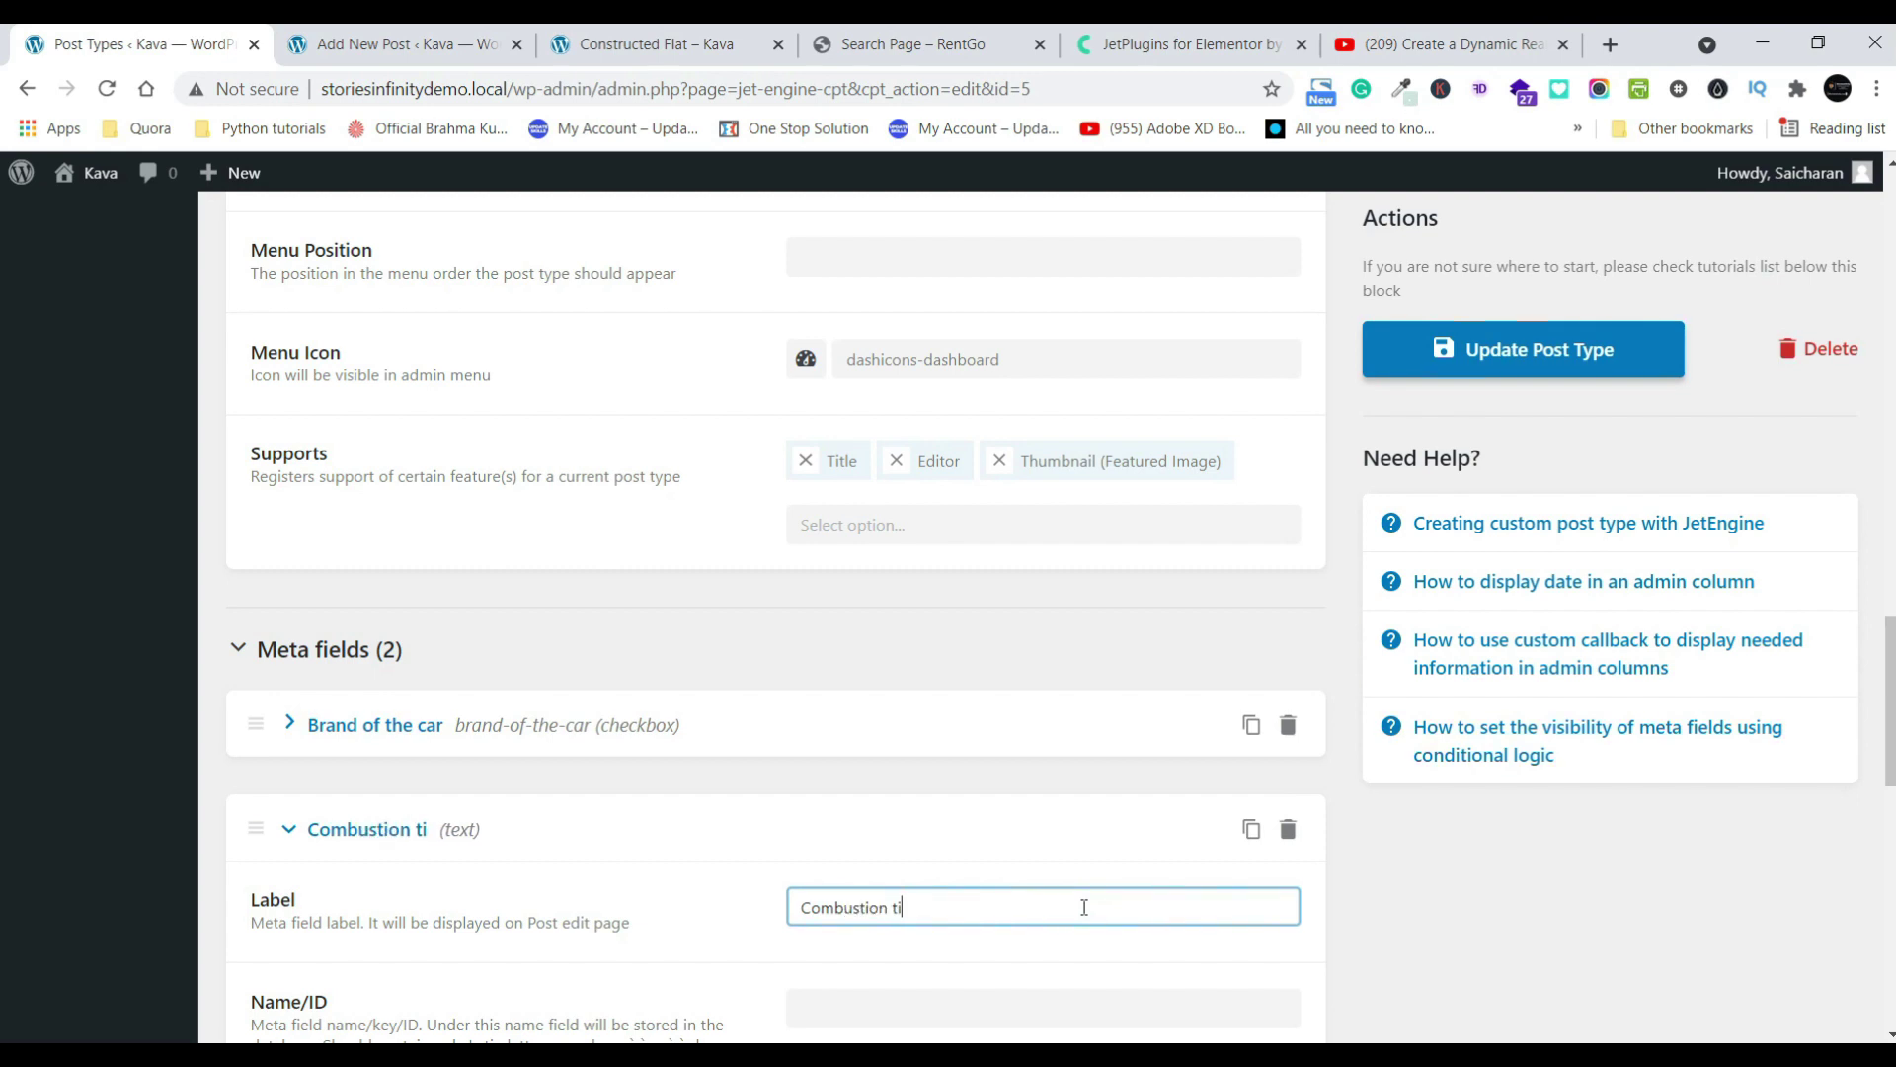
key("BackSpace")
type("ype")
scroll(1084, 907, "down", 5)
left_click(952, 785)
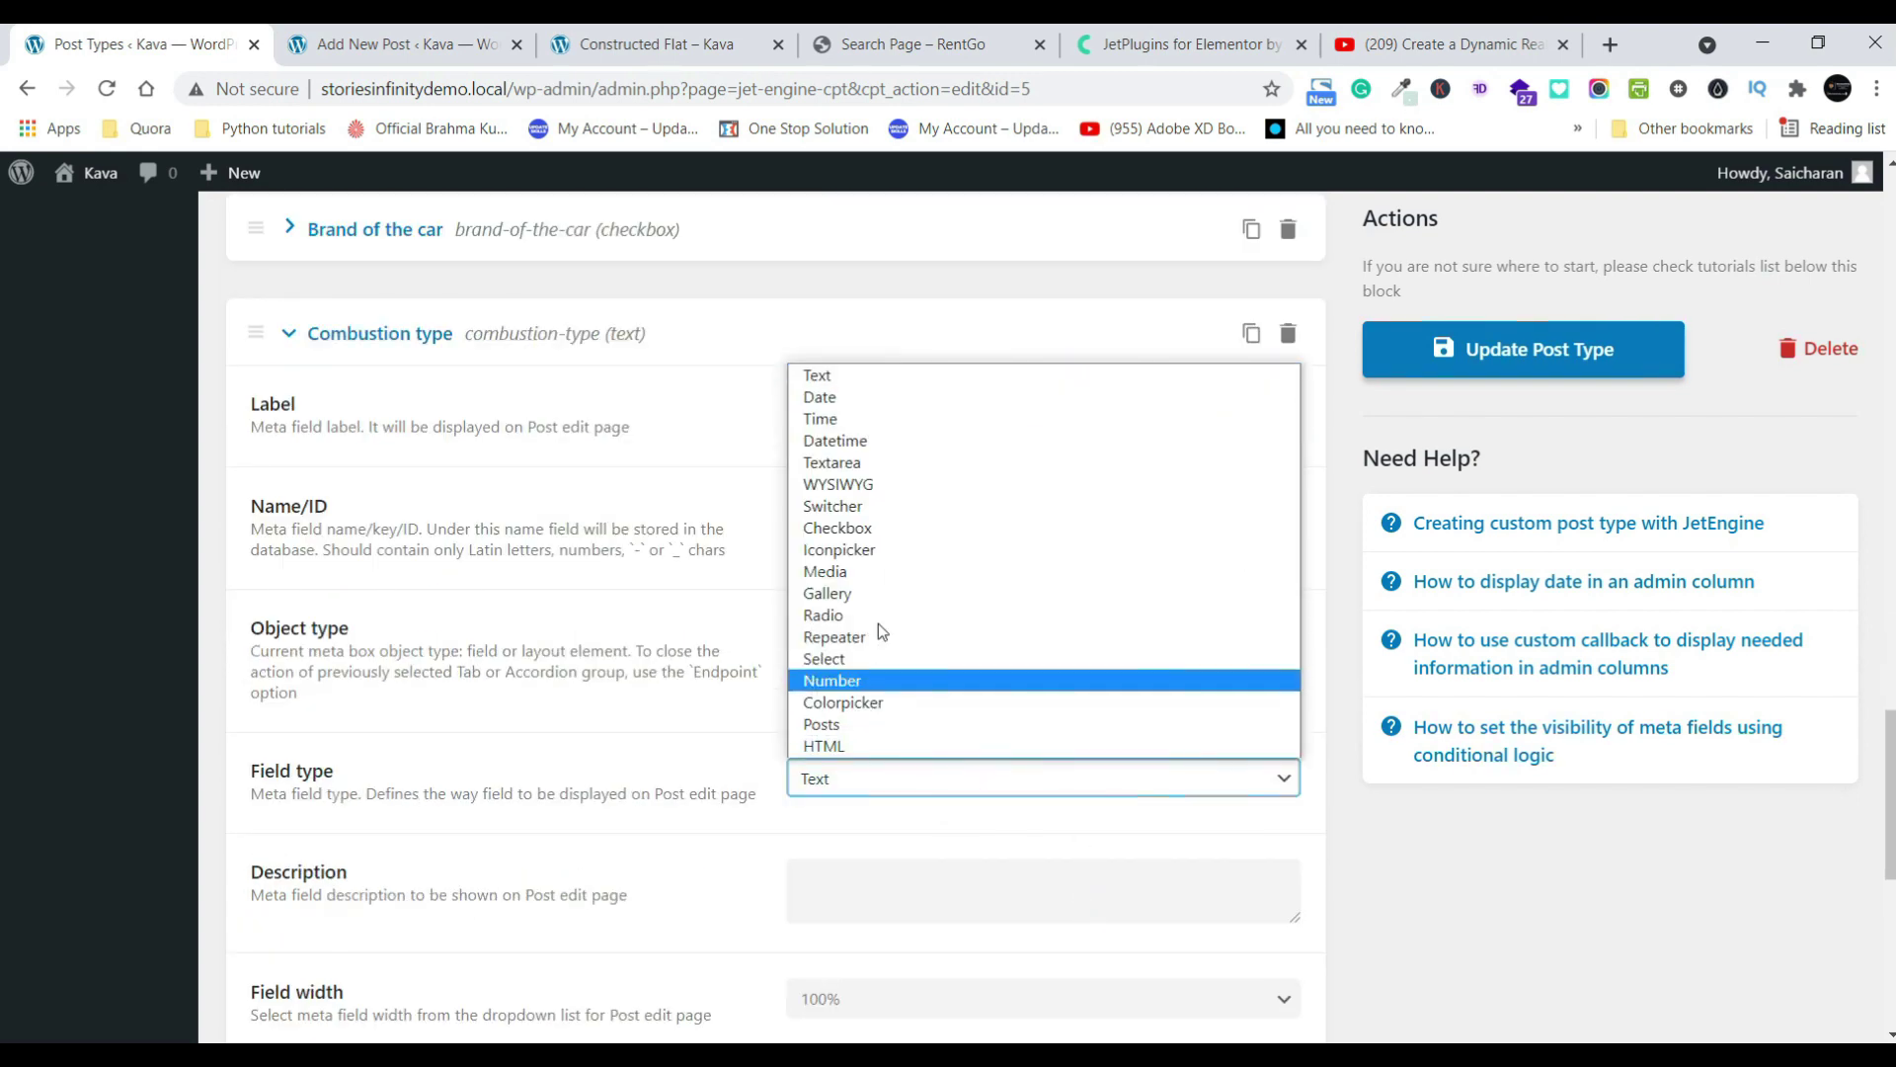
left_click(840, 528)
scroll(348, 898, "down", 2)
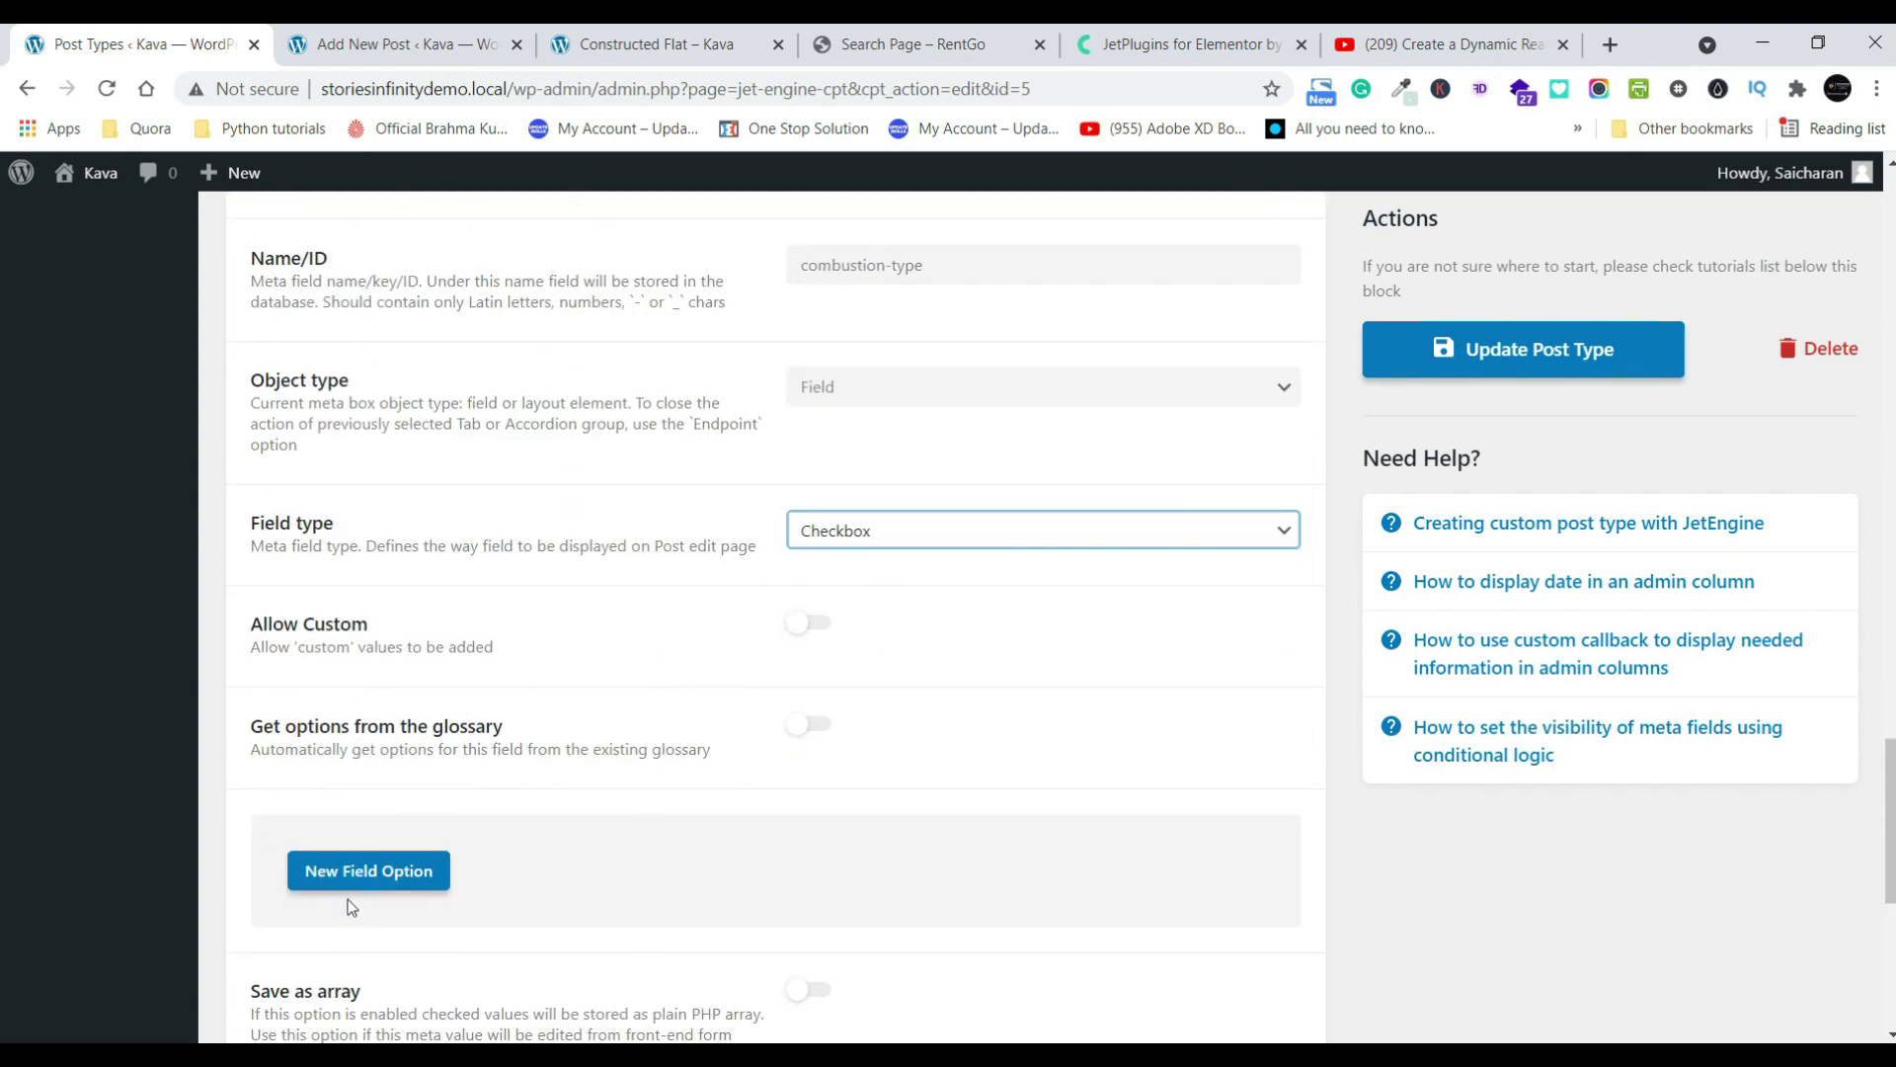
- Add an option to the "Combustion type" field with Petrol as both value and label
left_click(352, 882)
left_click(1072, 968)
type("Petrol")
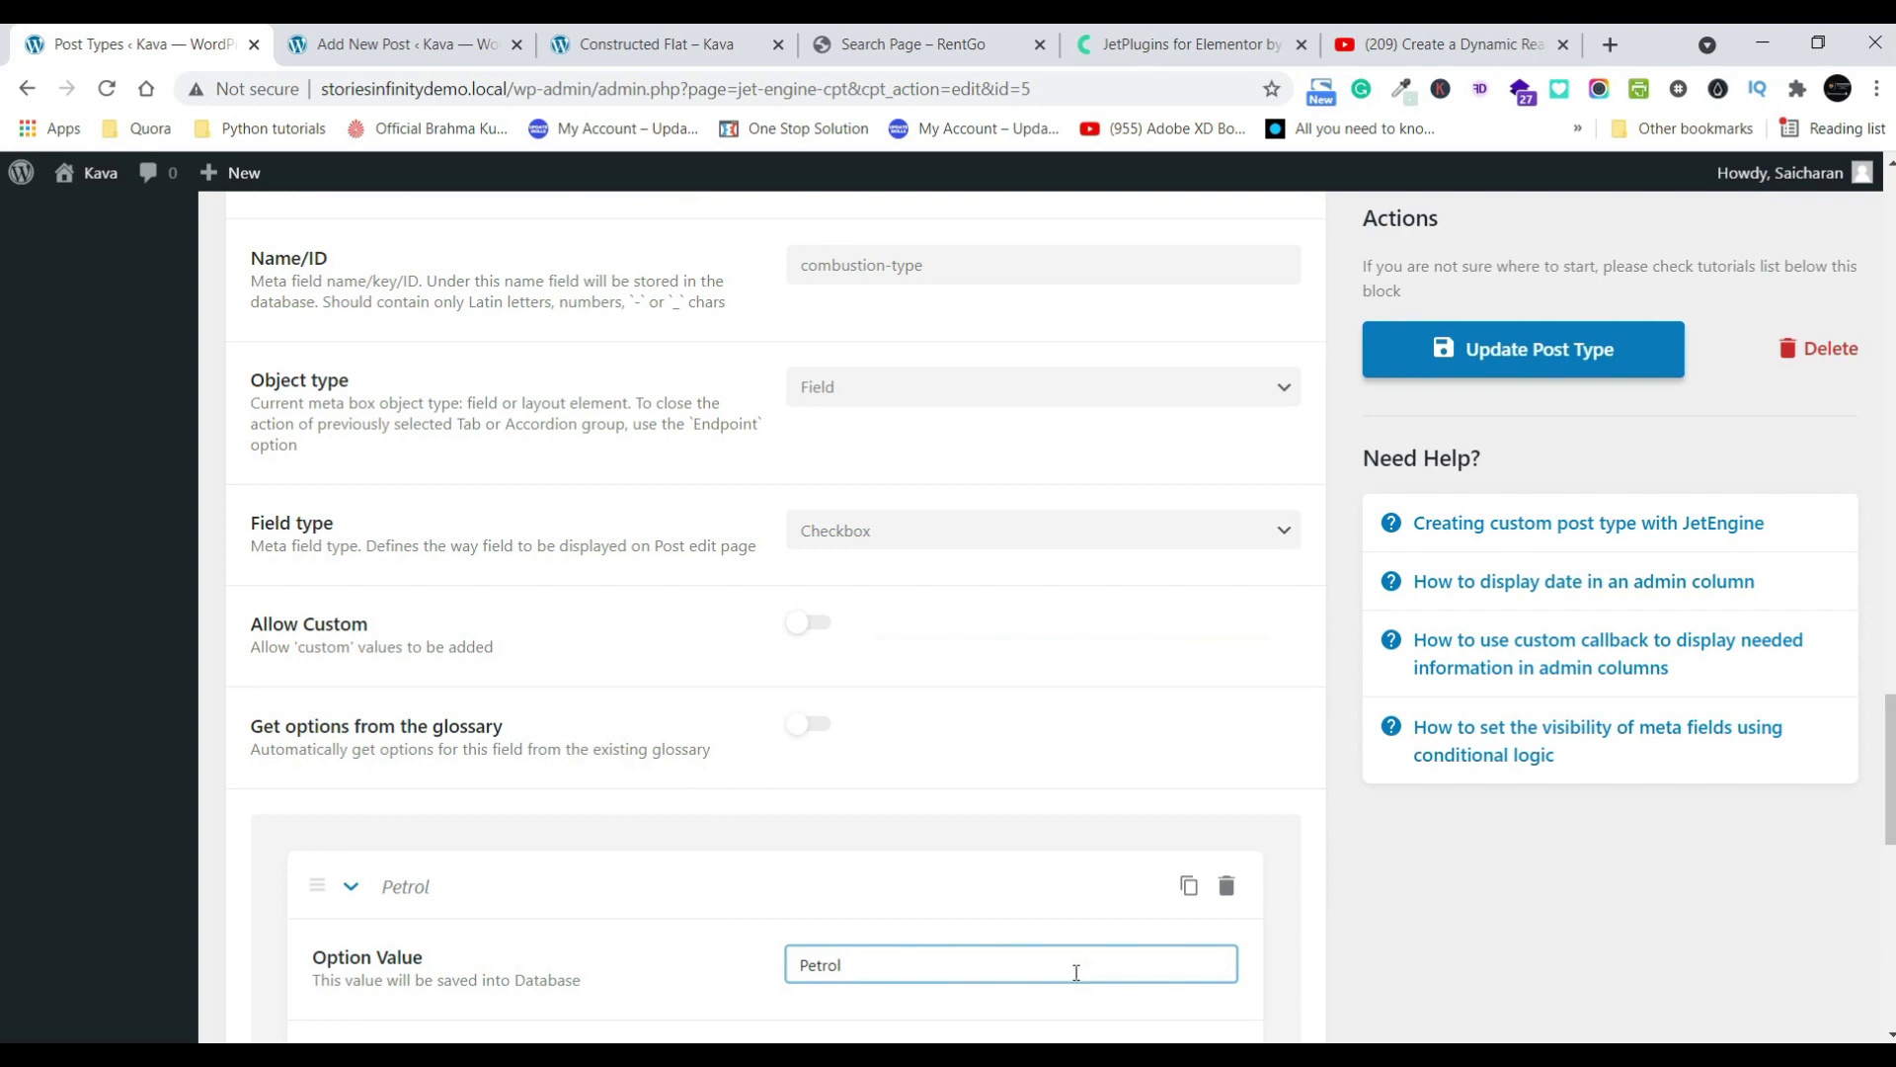
scroll(1077, 972, "down", 4)
double_click(908, 603)
key("ctrl+c")
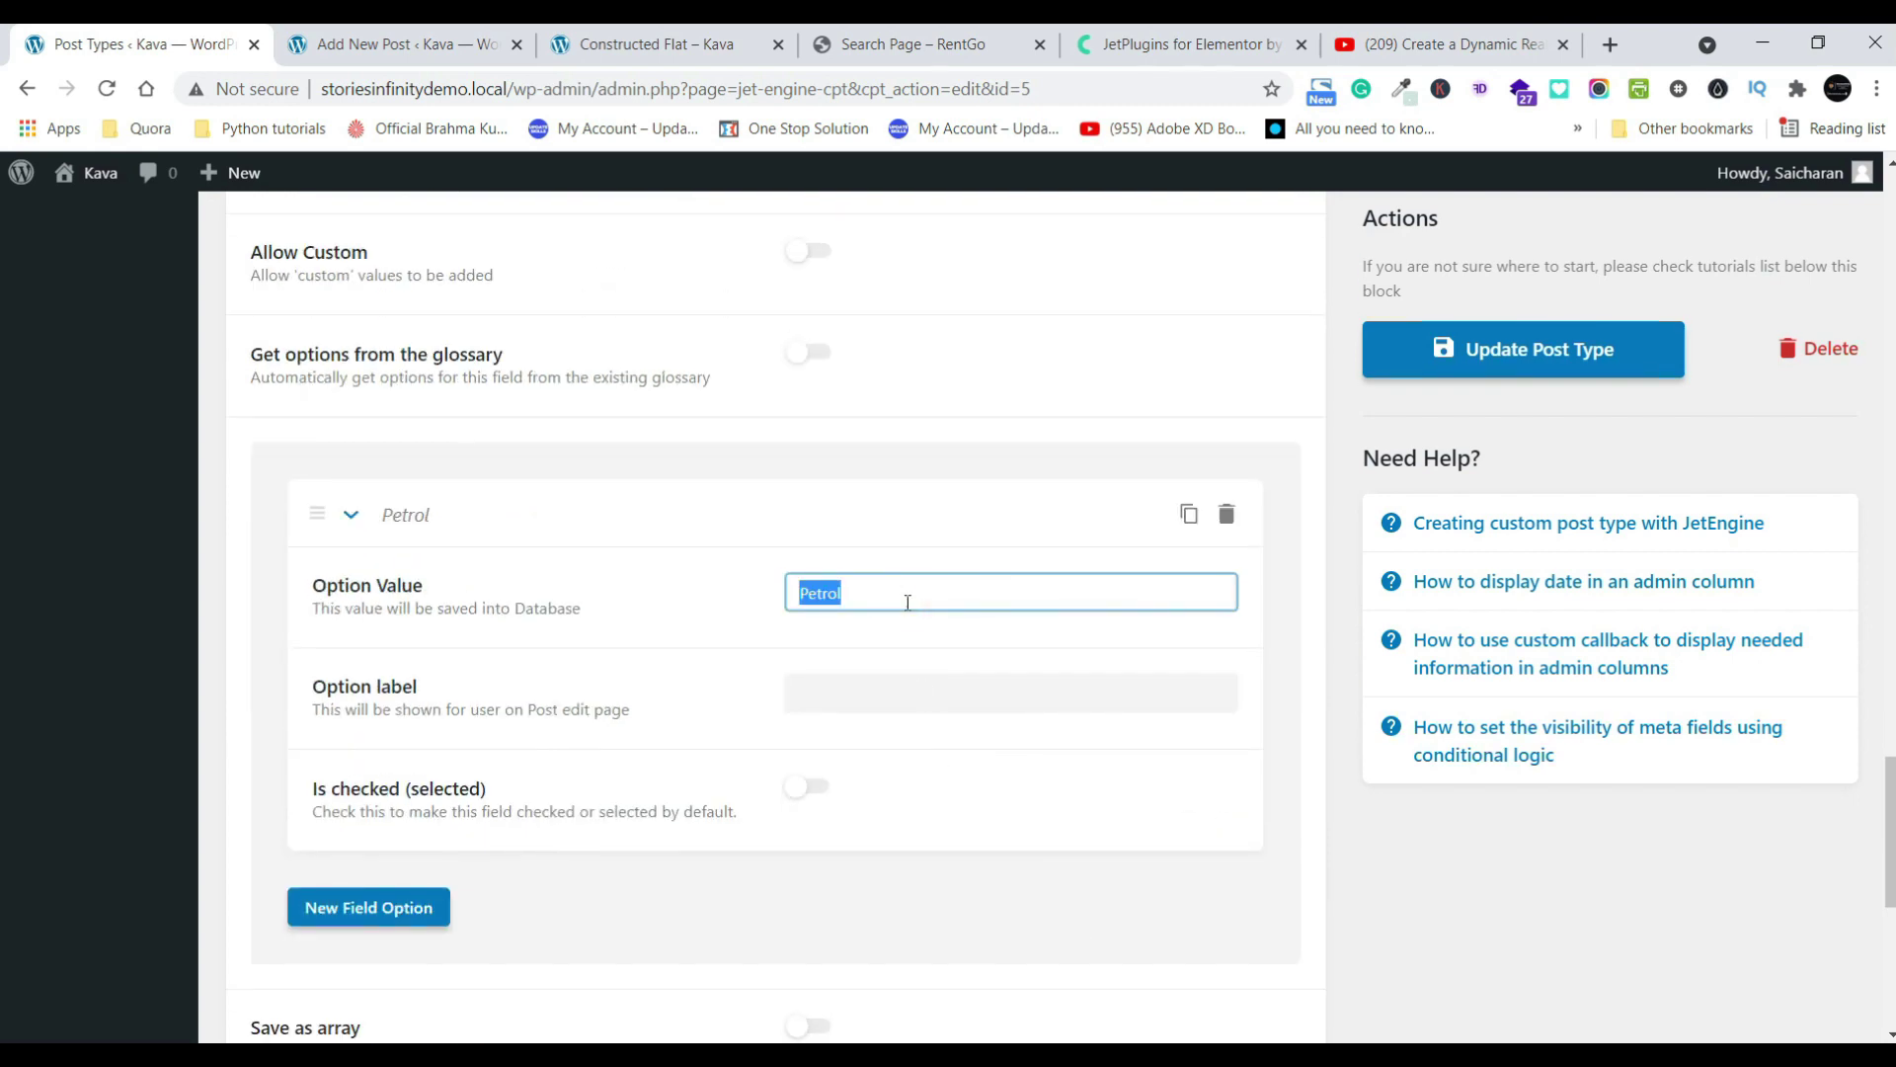
left_click(938, 704)
key("ctrl+v")
- Add a second combustion option with Diesel as both its value and label
scroll(938, 703, "down", 4)
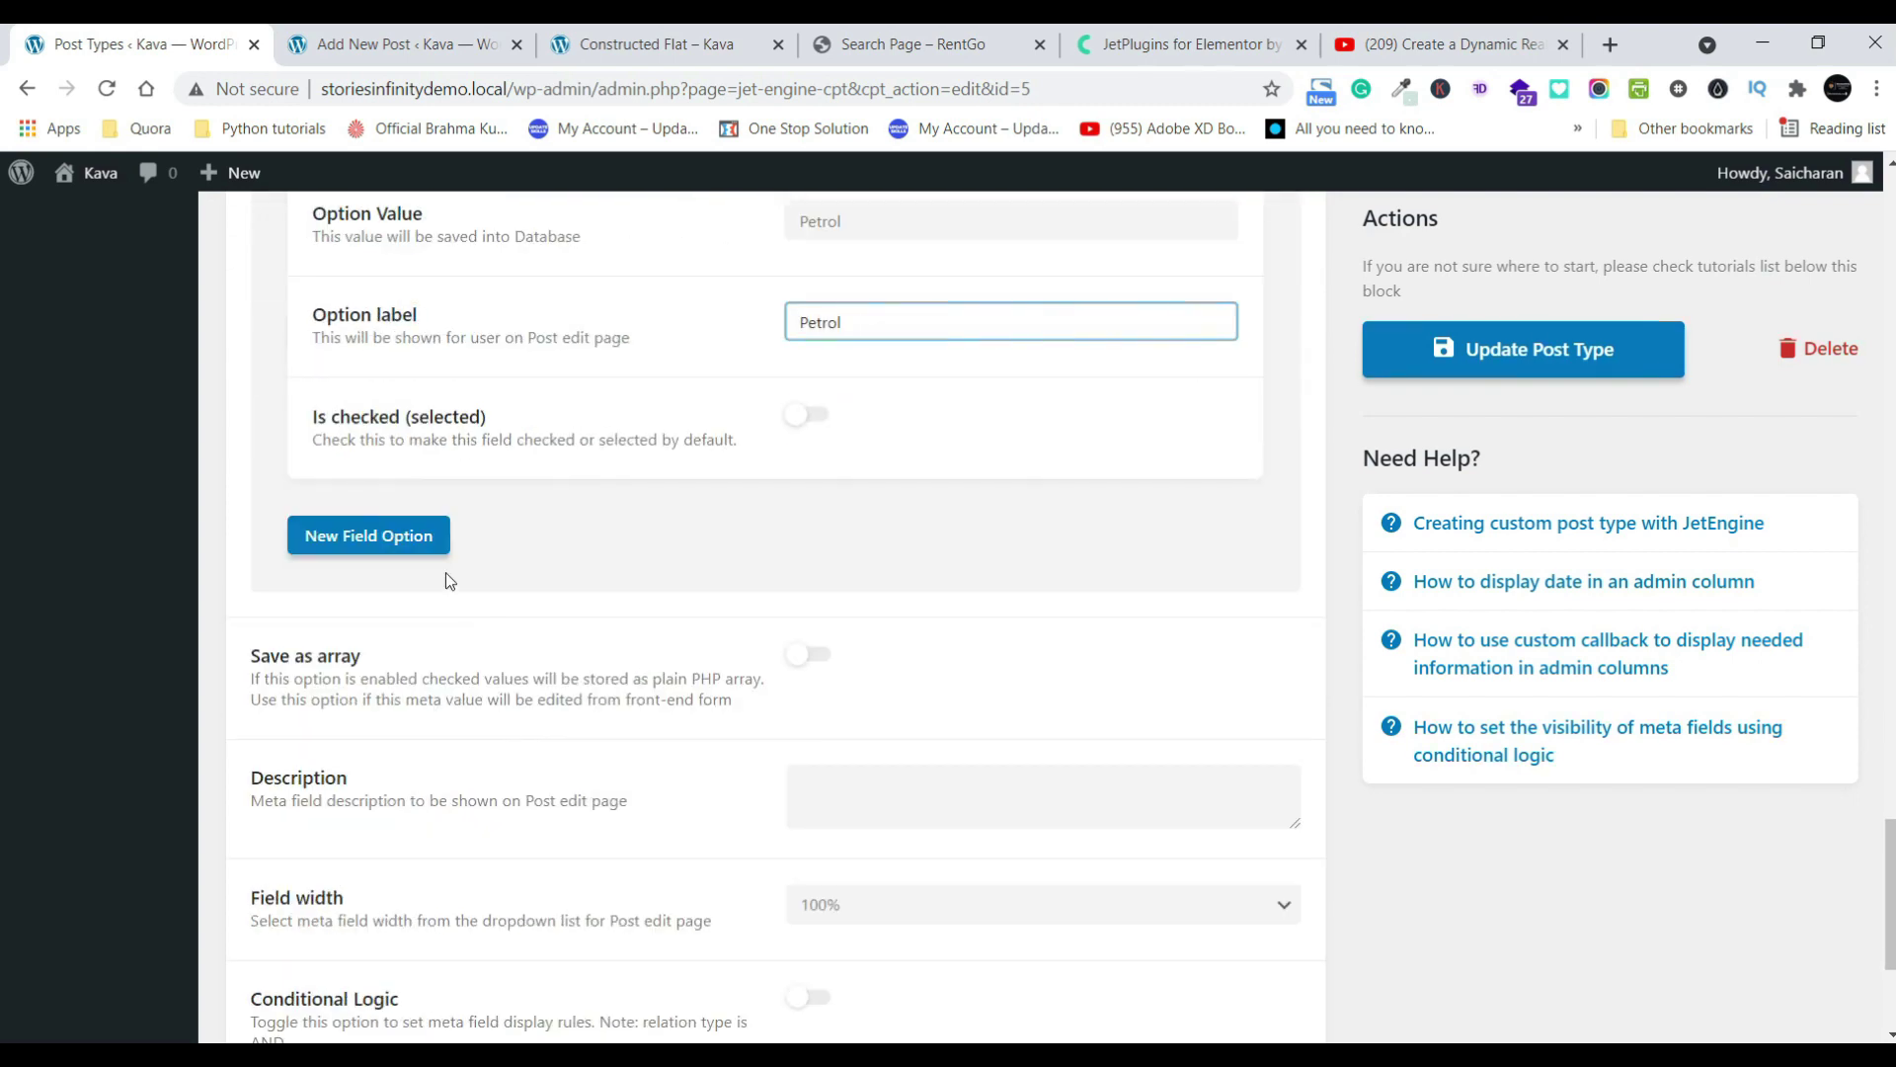
left_click(395, 533)
left_click(933, 628)
type("Diese")
key("ctrl+a")
key("ctrl+c")
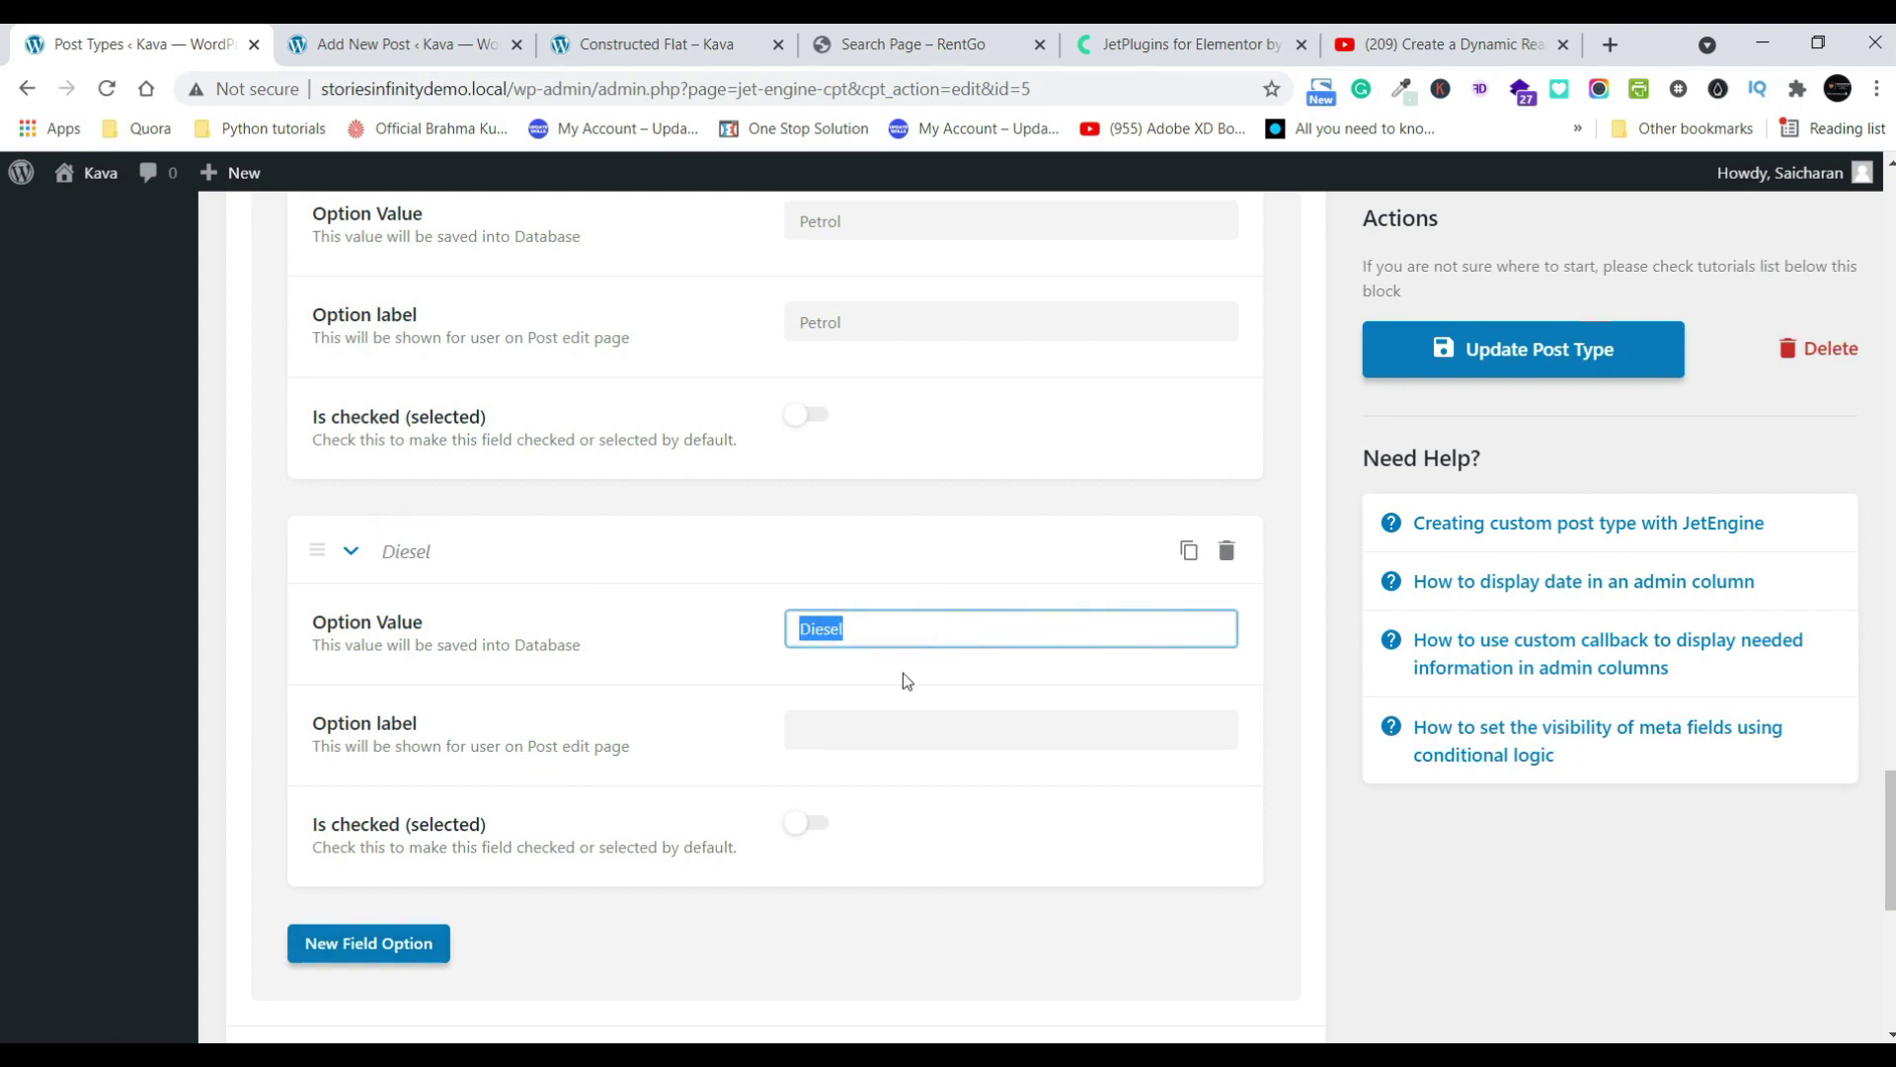
left_click(880, 720)
key("ctrl+v")
- Add a third combustion option with Electric as both its value and label
left_click(434, 943)
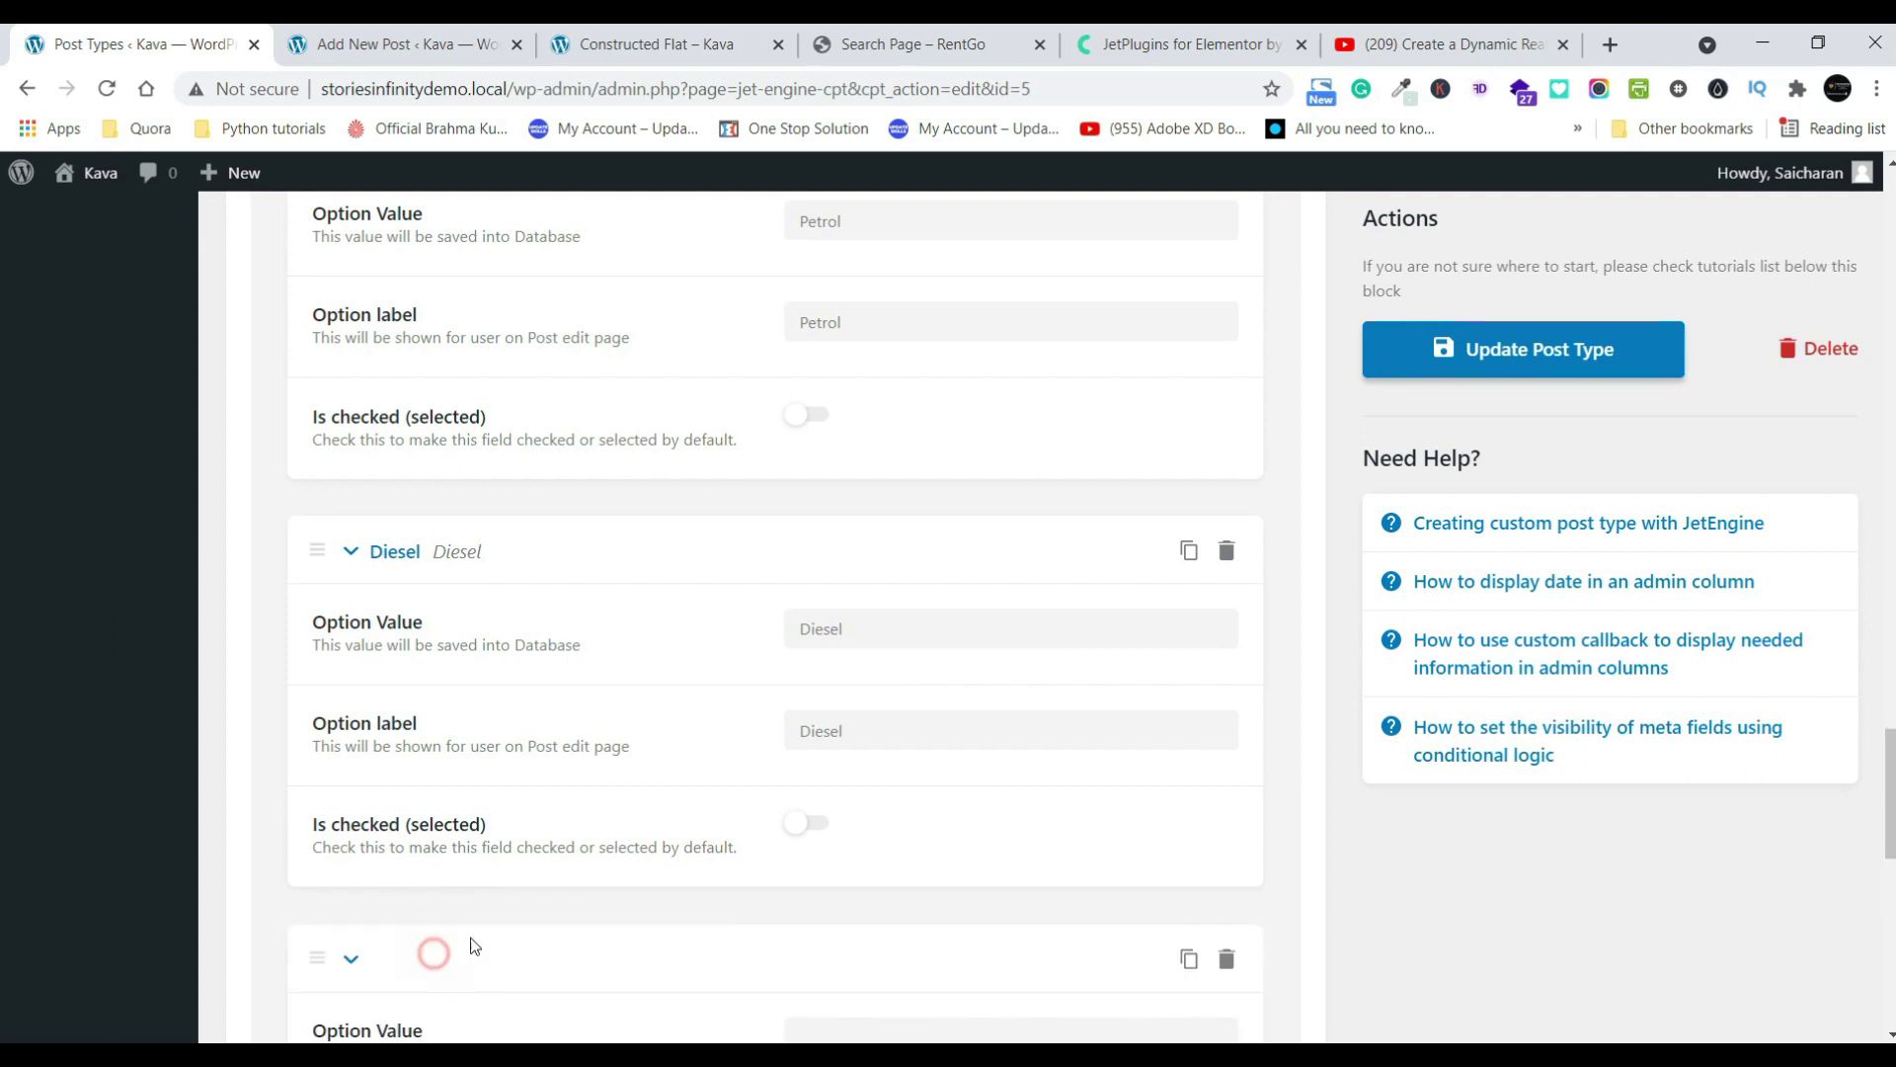
scroll(950, 998, "down", 5)
left_click(938, 541)
type("Electric")
key("Tab")
type("Electric")
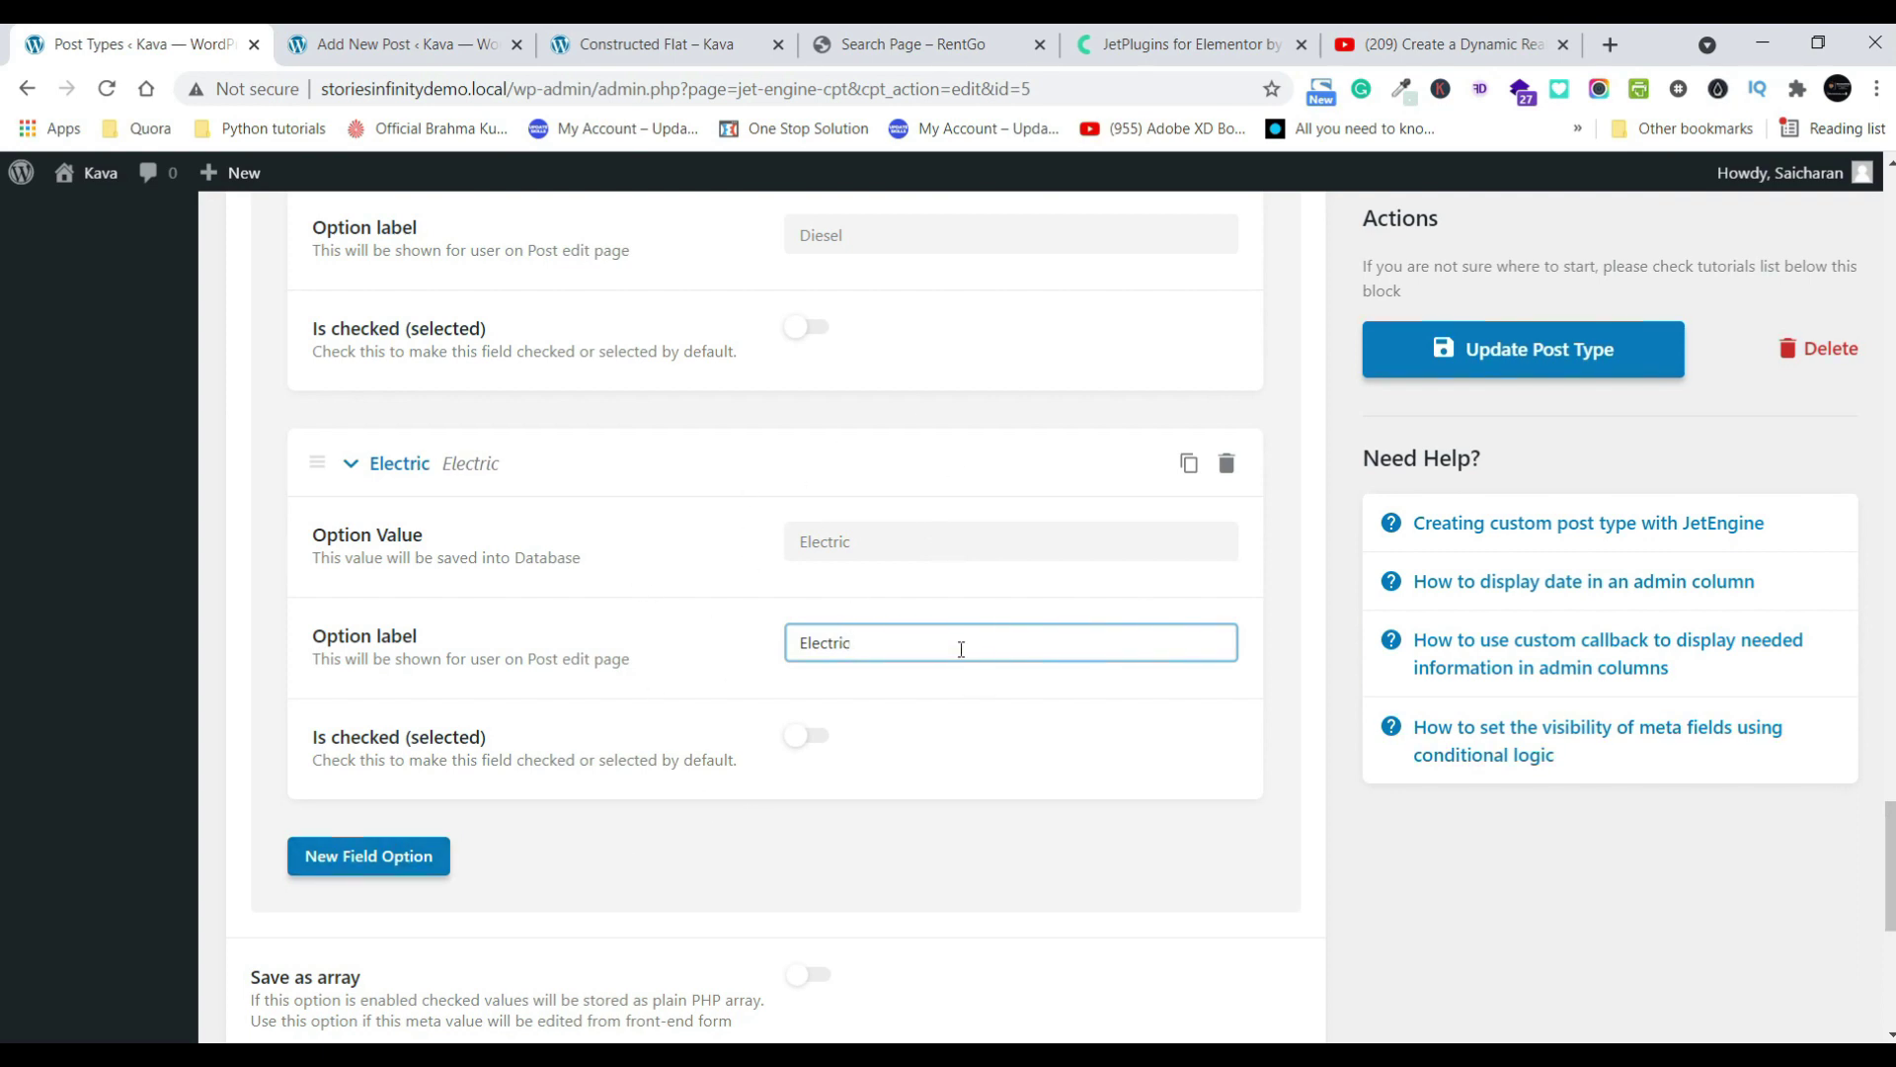
- Update the Cars post type and reload the new Cars post editor to check the "Combustion type" options
left_click(1506, 371)
left_click(474, 43)
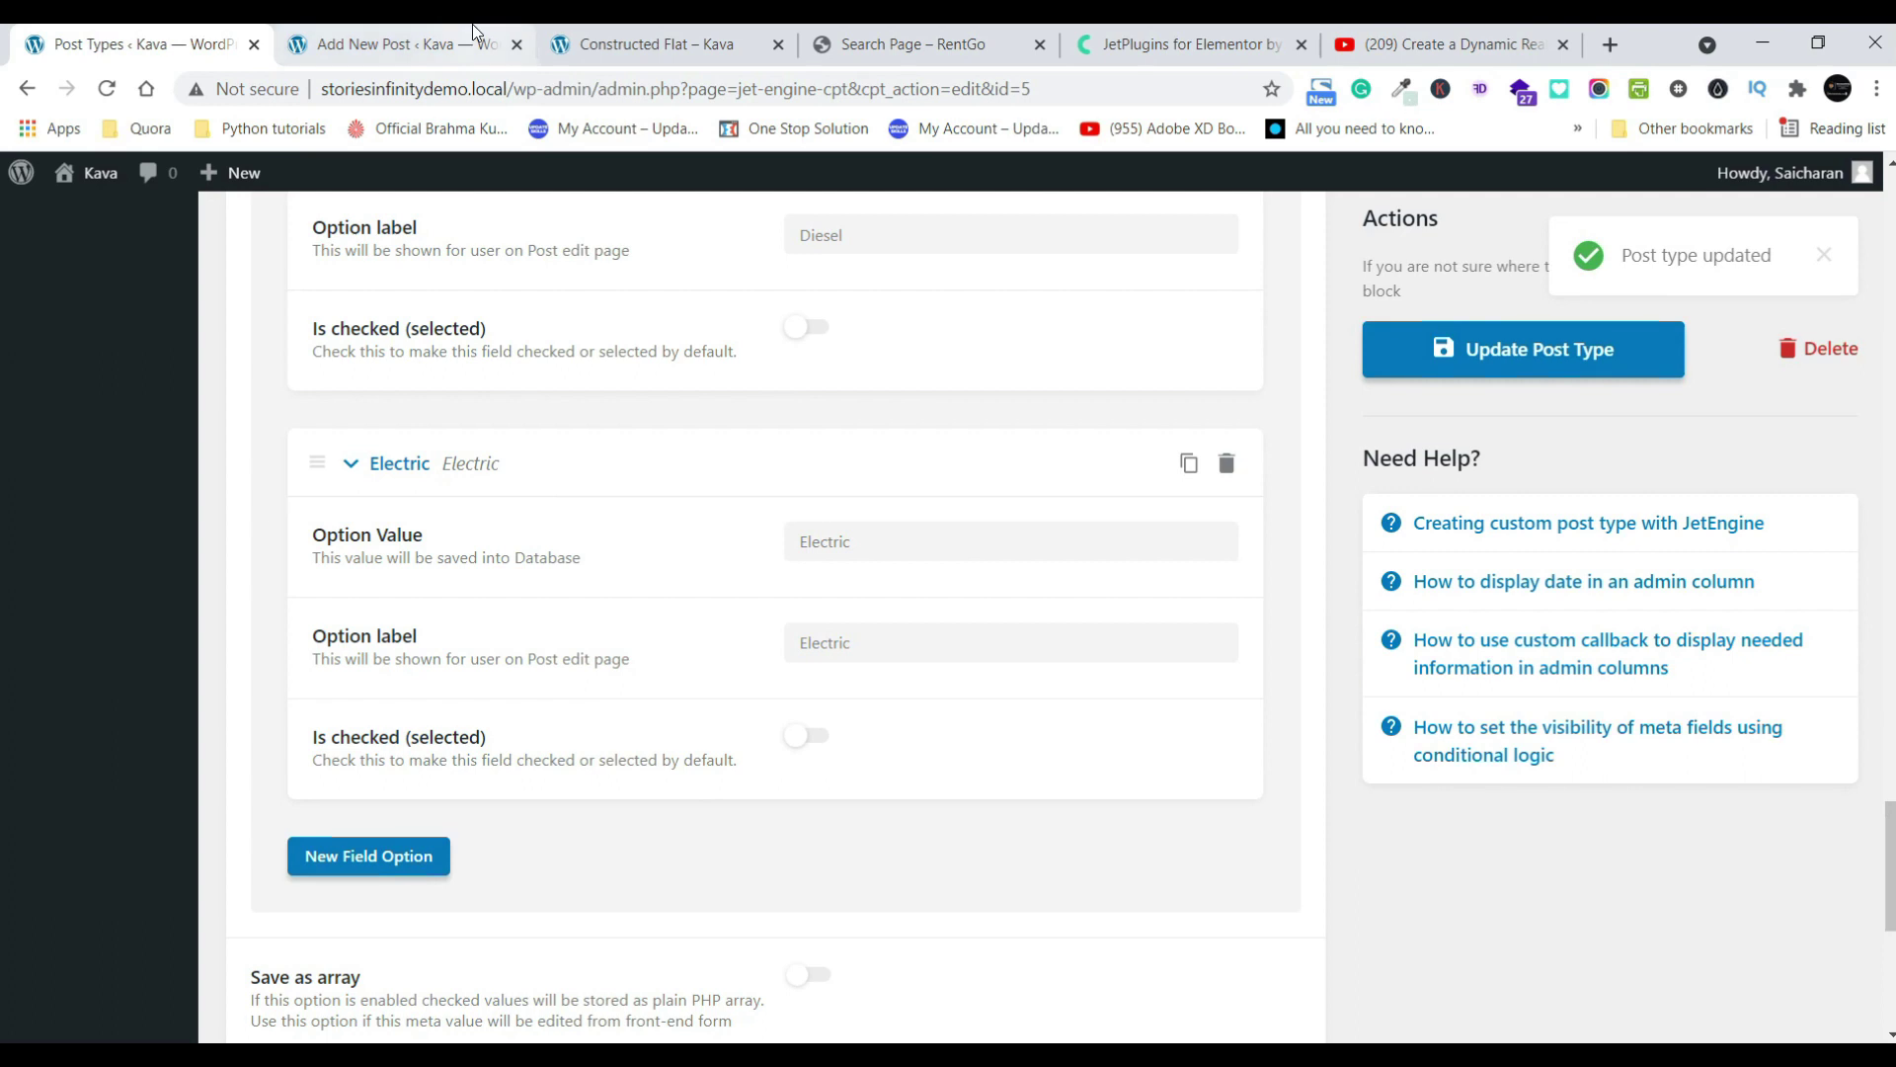
left_click(107, 88)
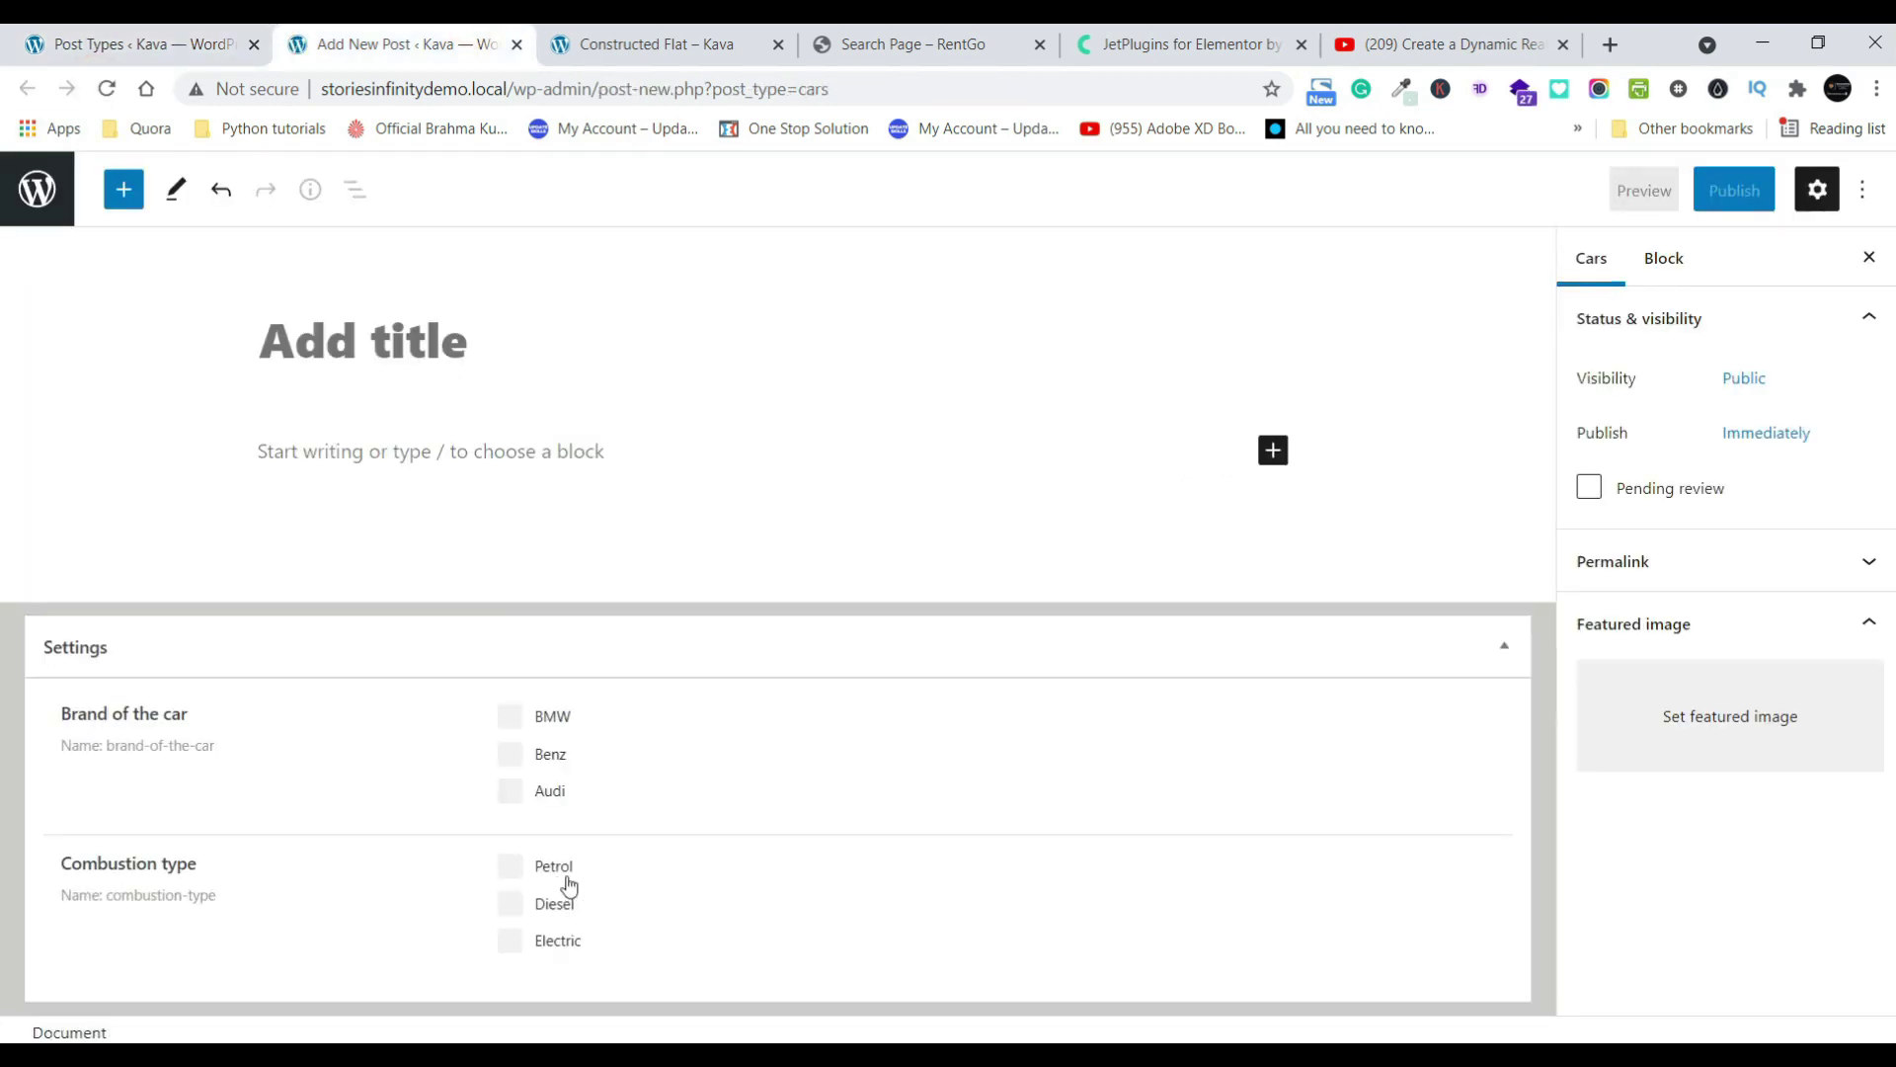
- Set the field width of the "Combustion type" meta field to 50%
left_click(175, 30)
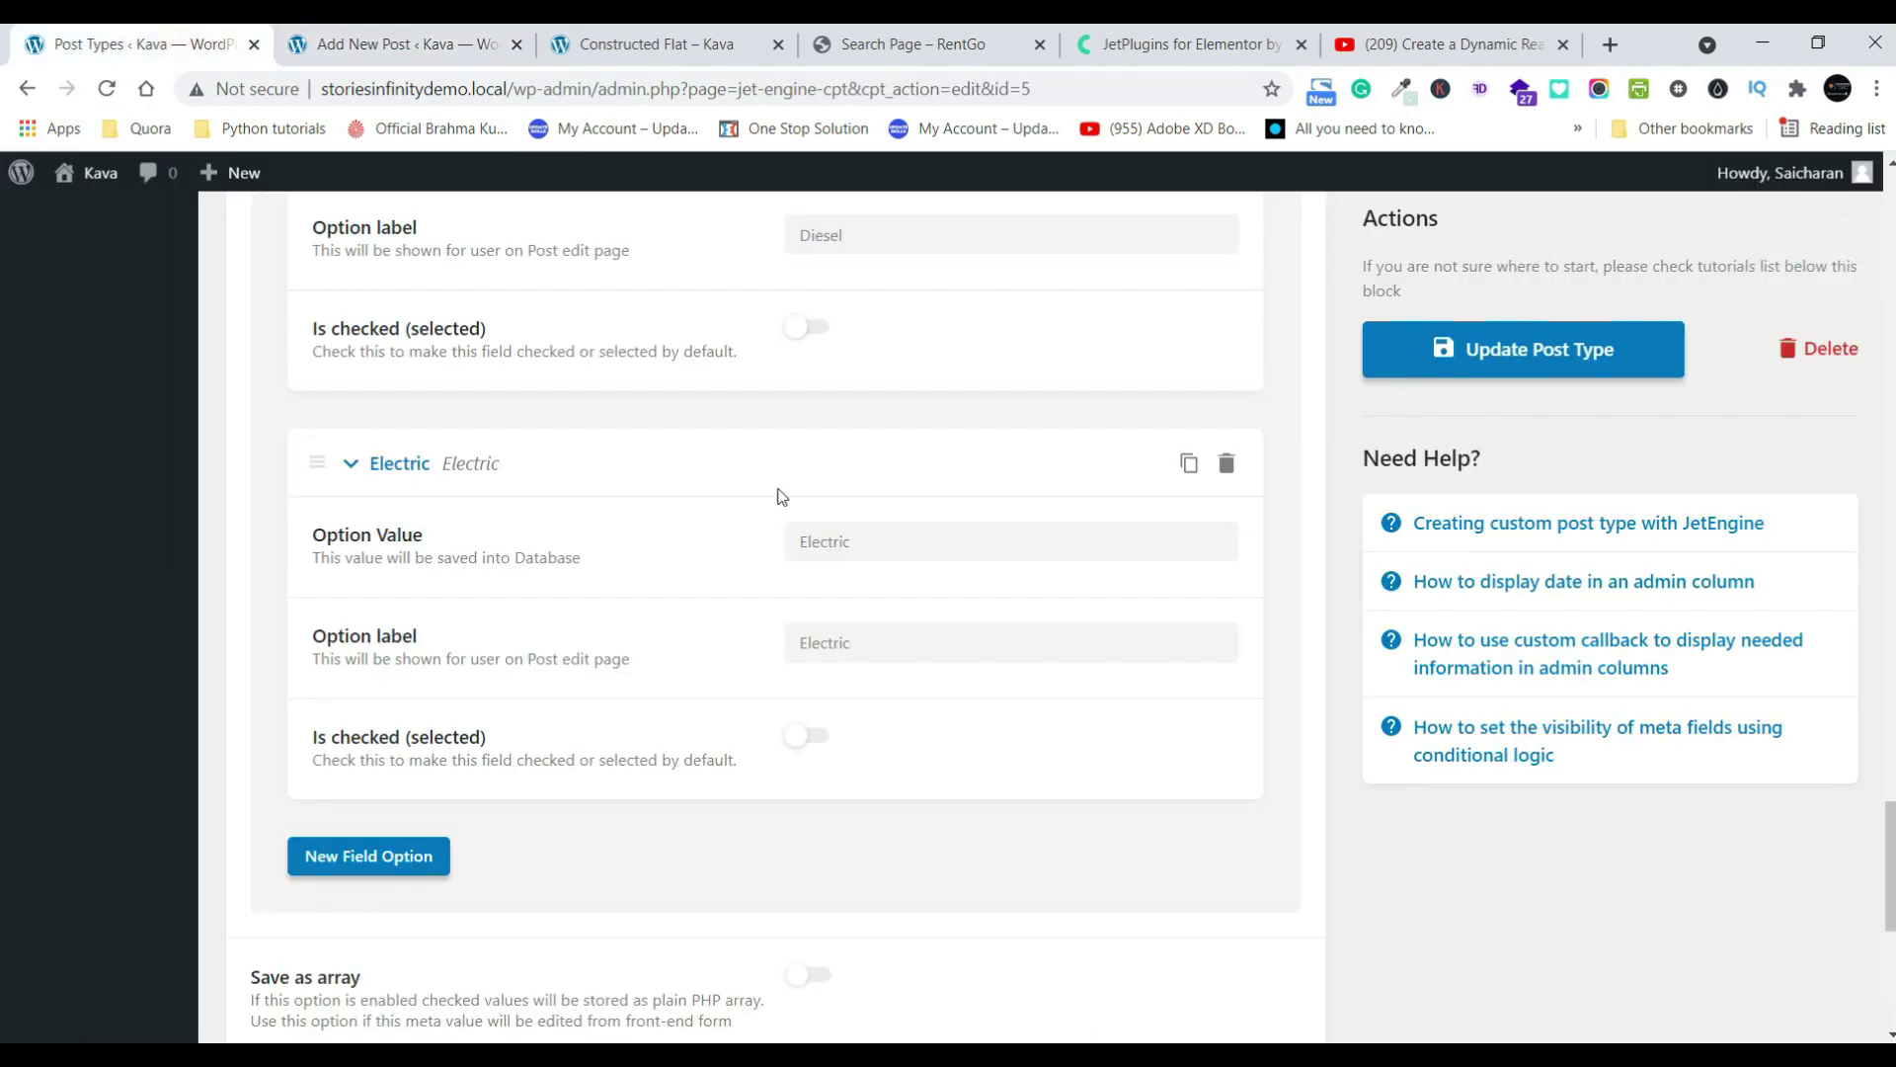
scroll(769, 565, "up", 15)
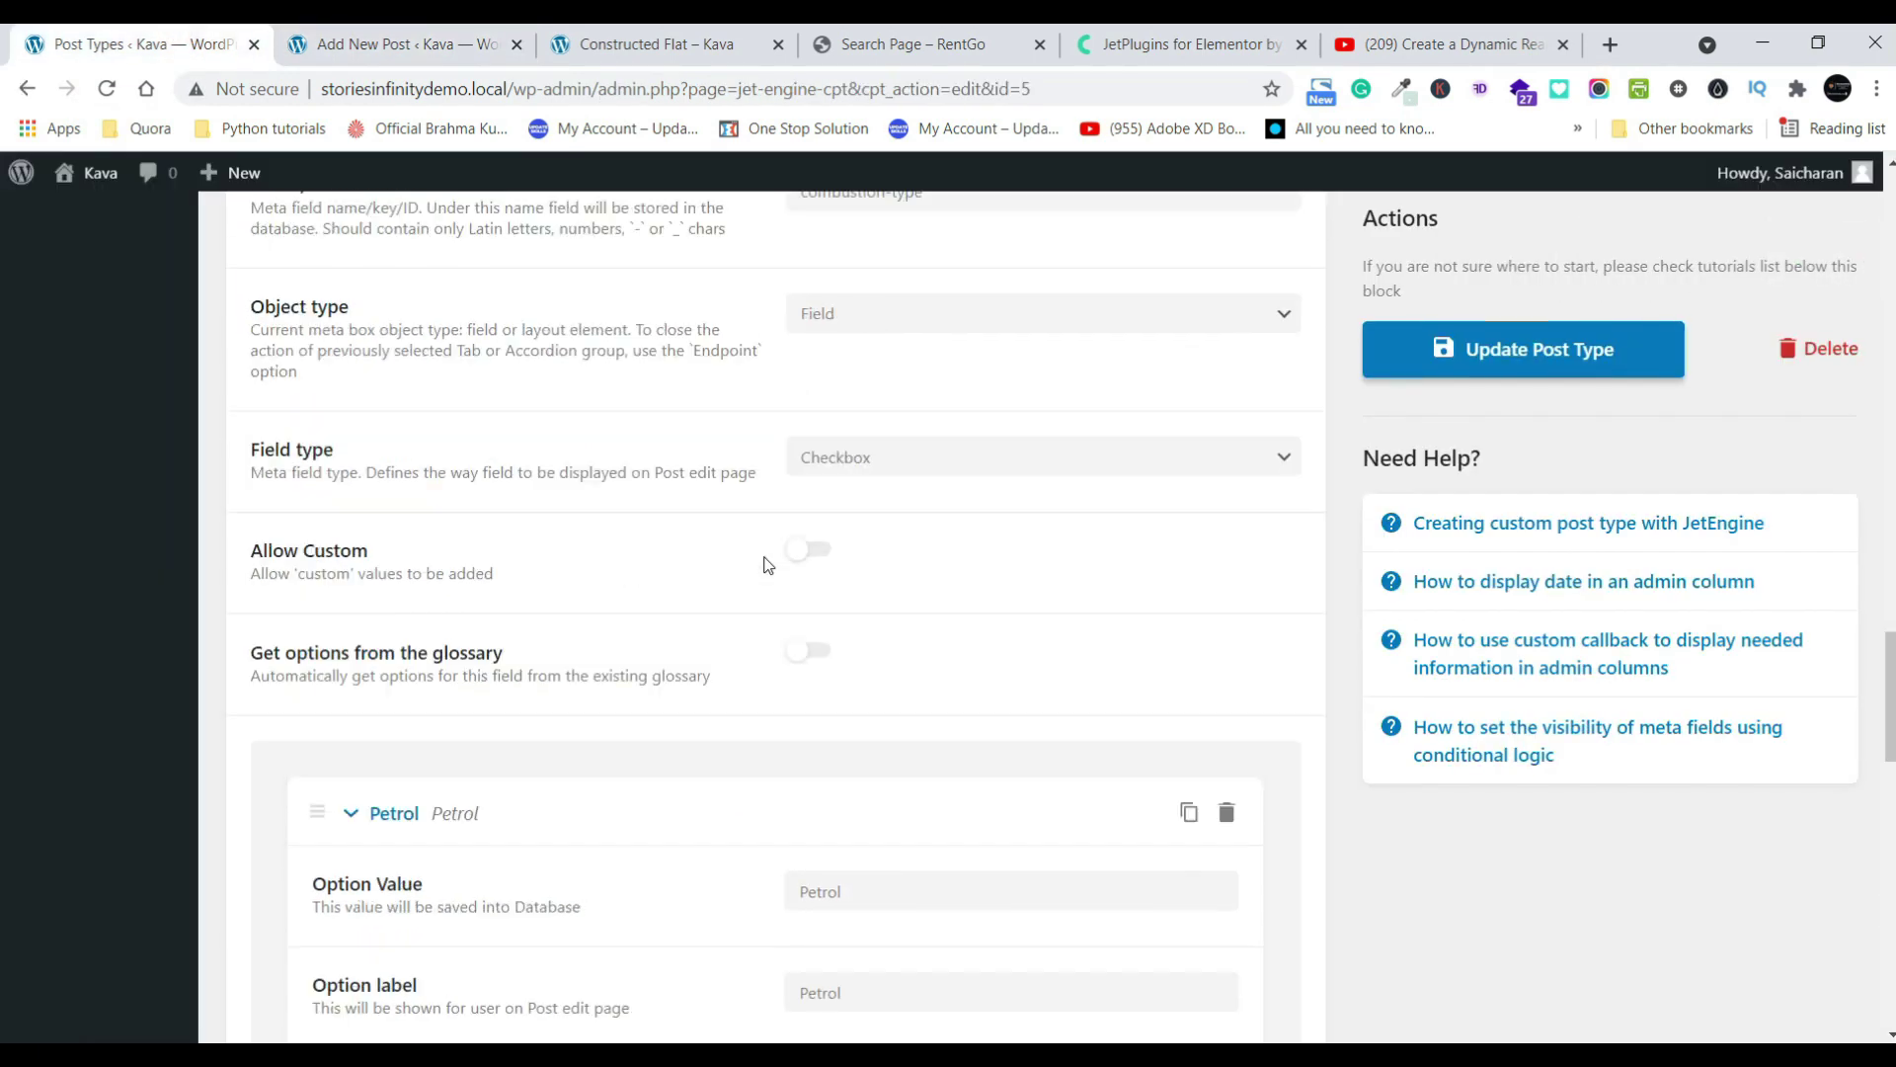
scroll(1006, 665, "down", 4)
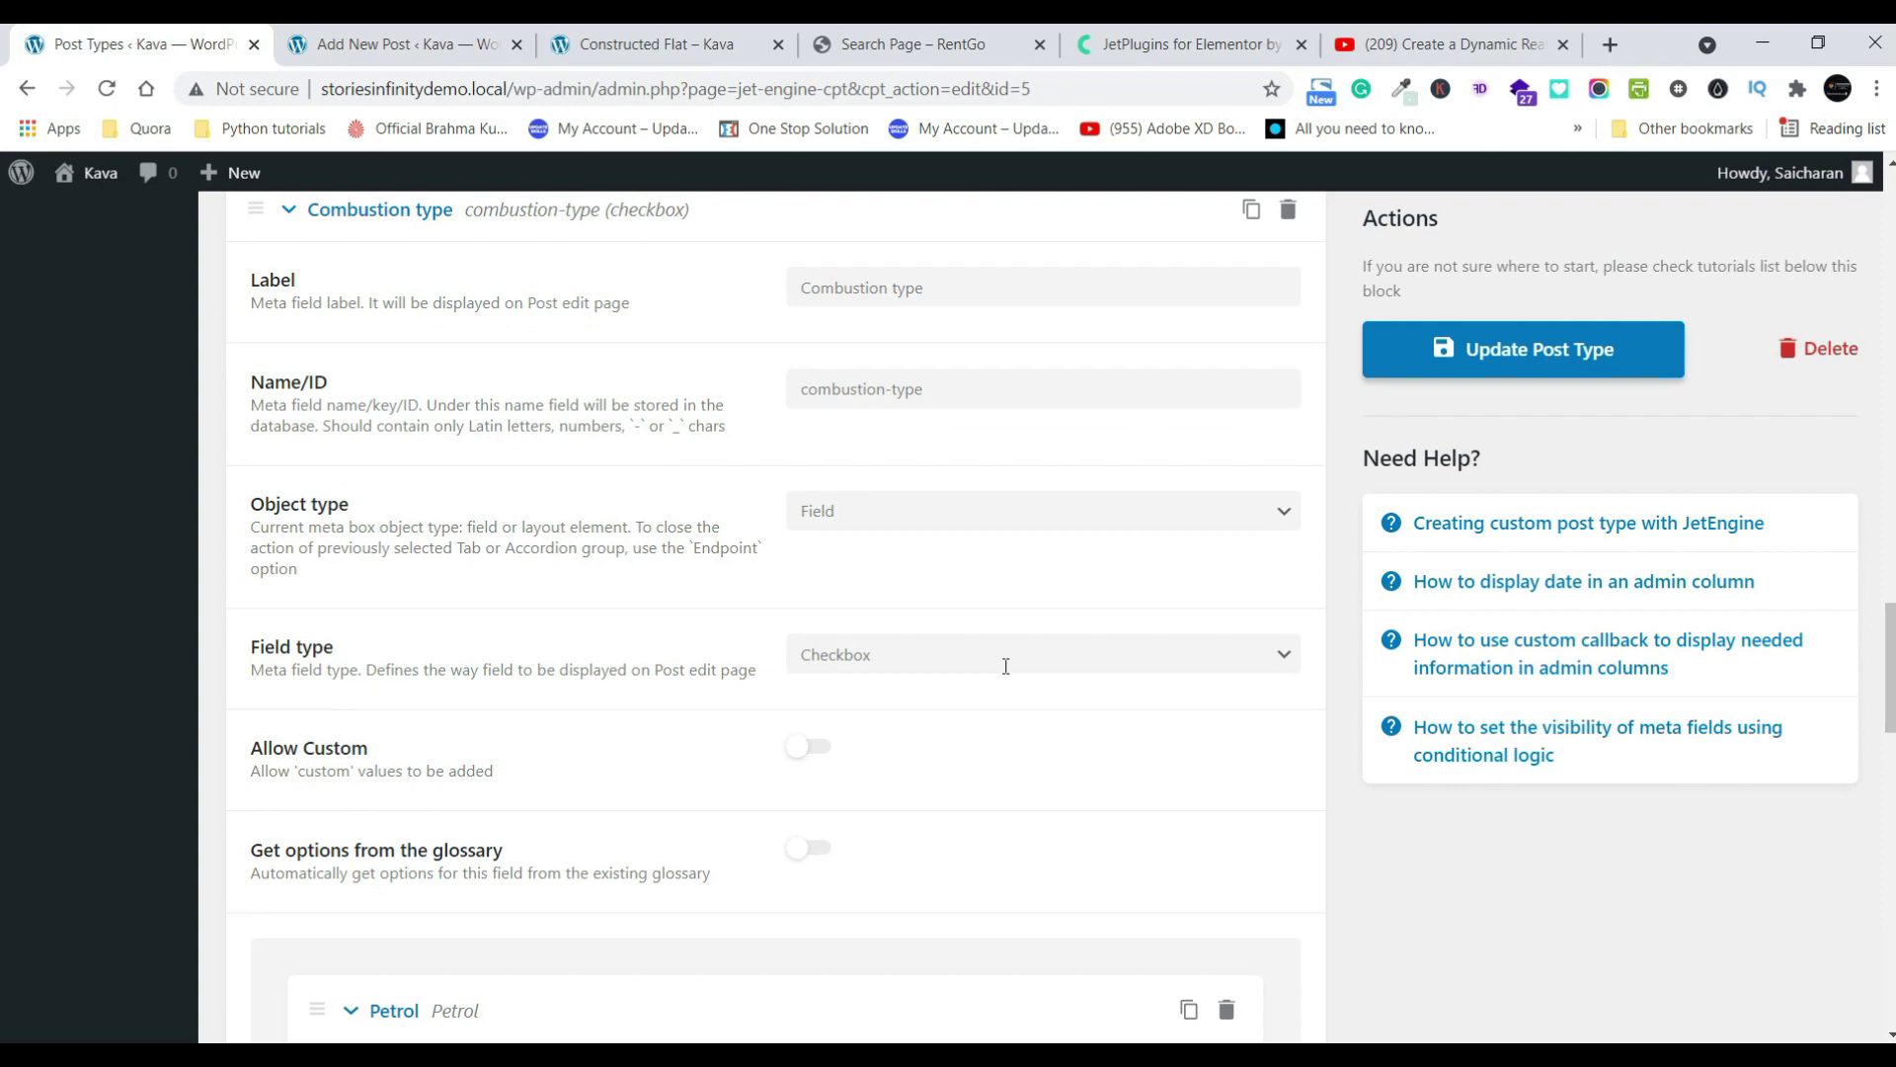
scroll(636, 670, "down", 12)
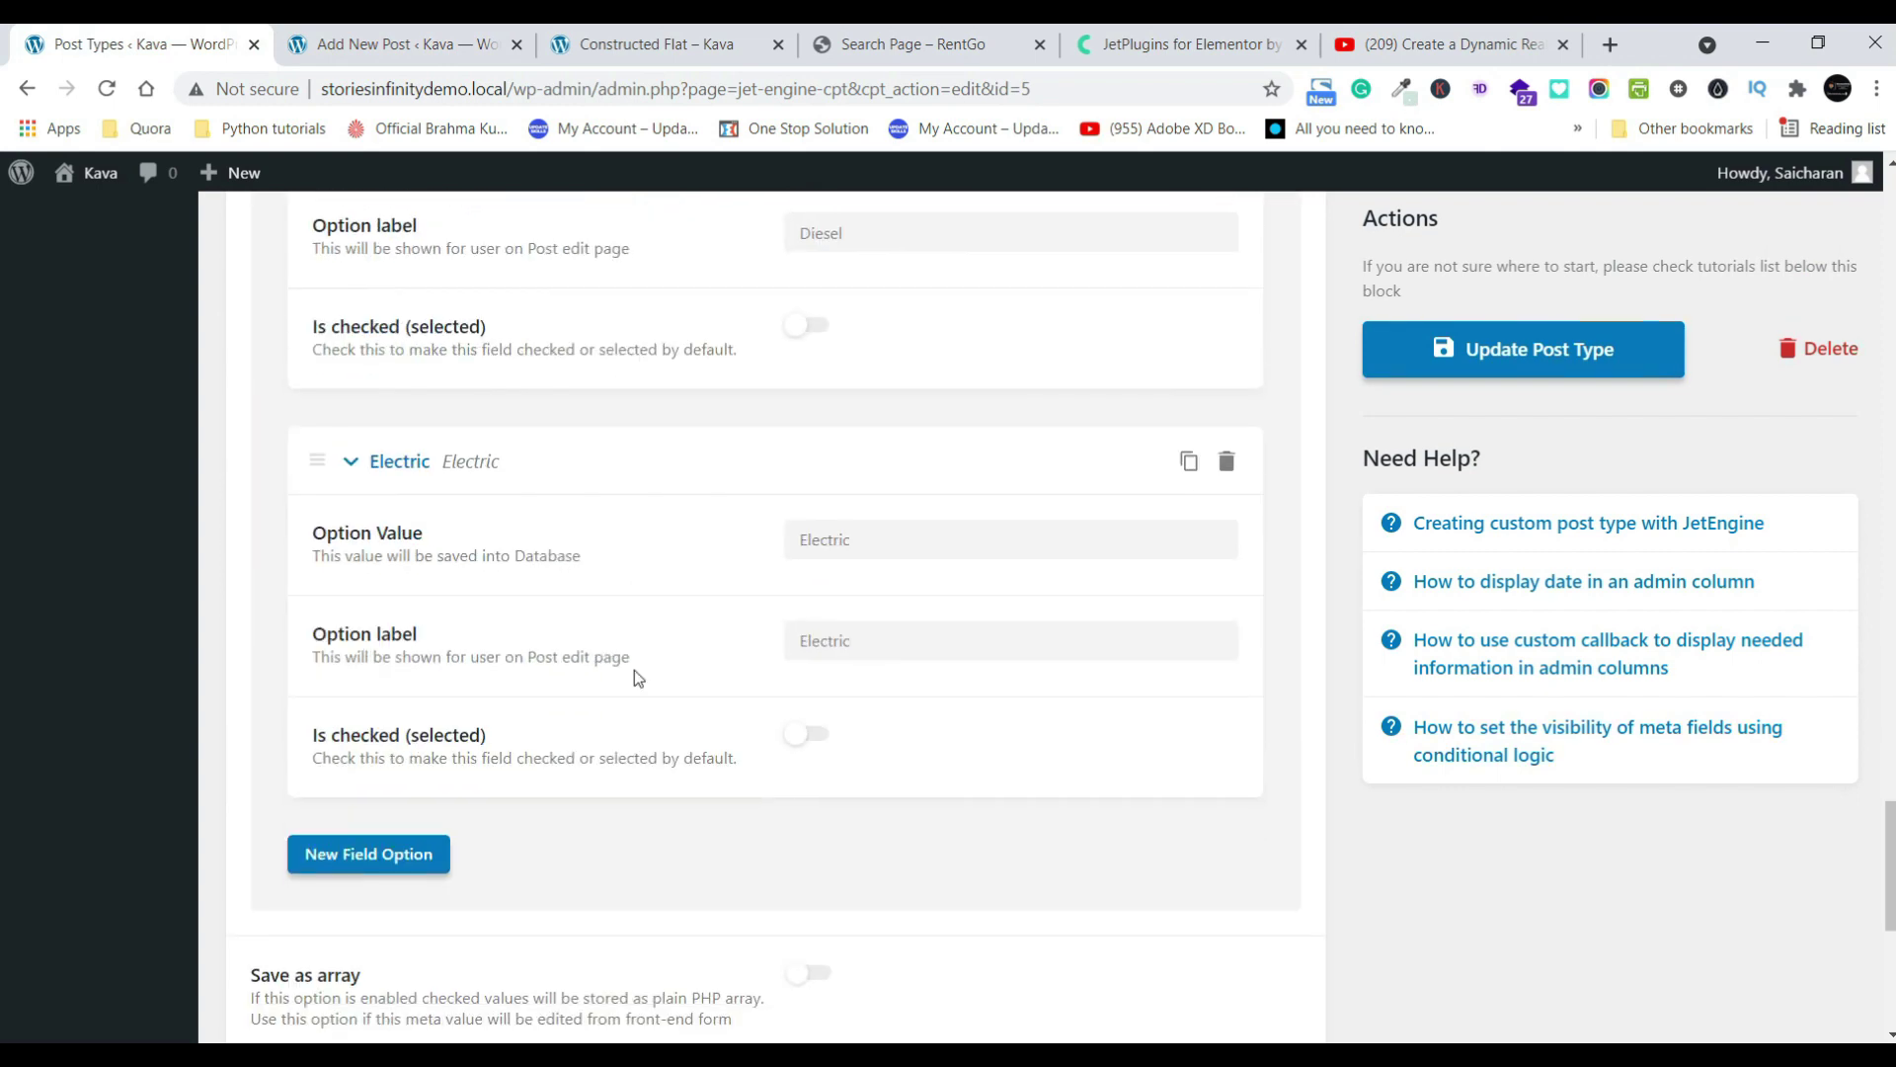
scroll(634, 669, "down", 3)
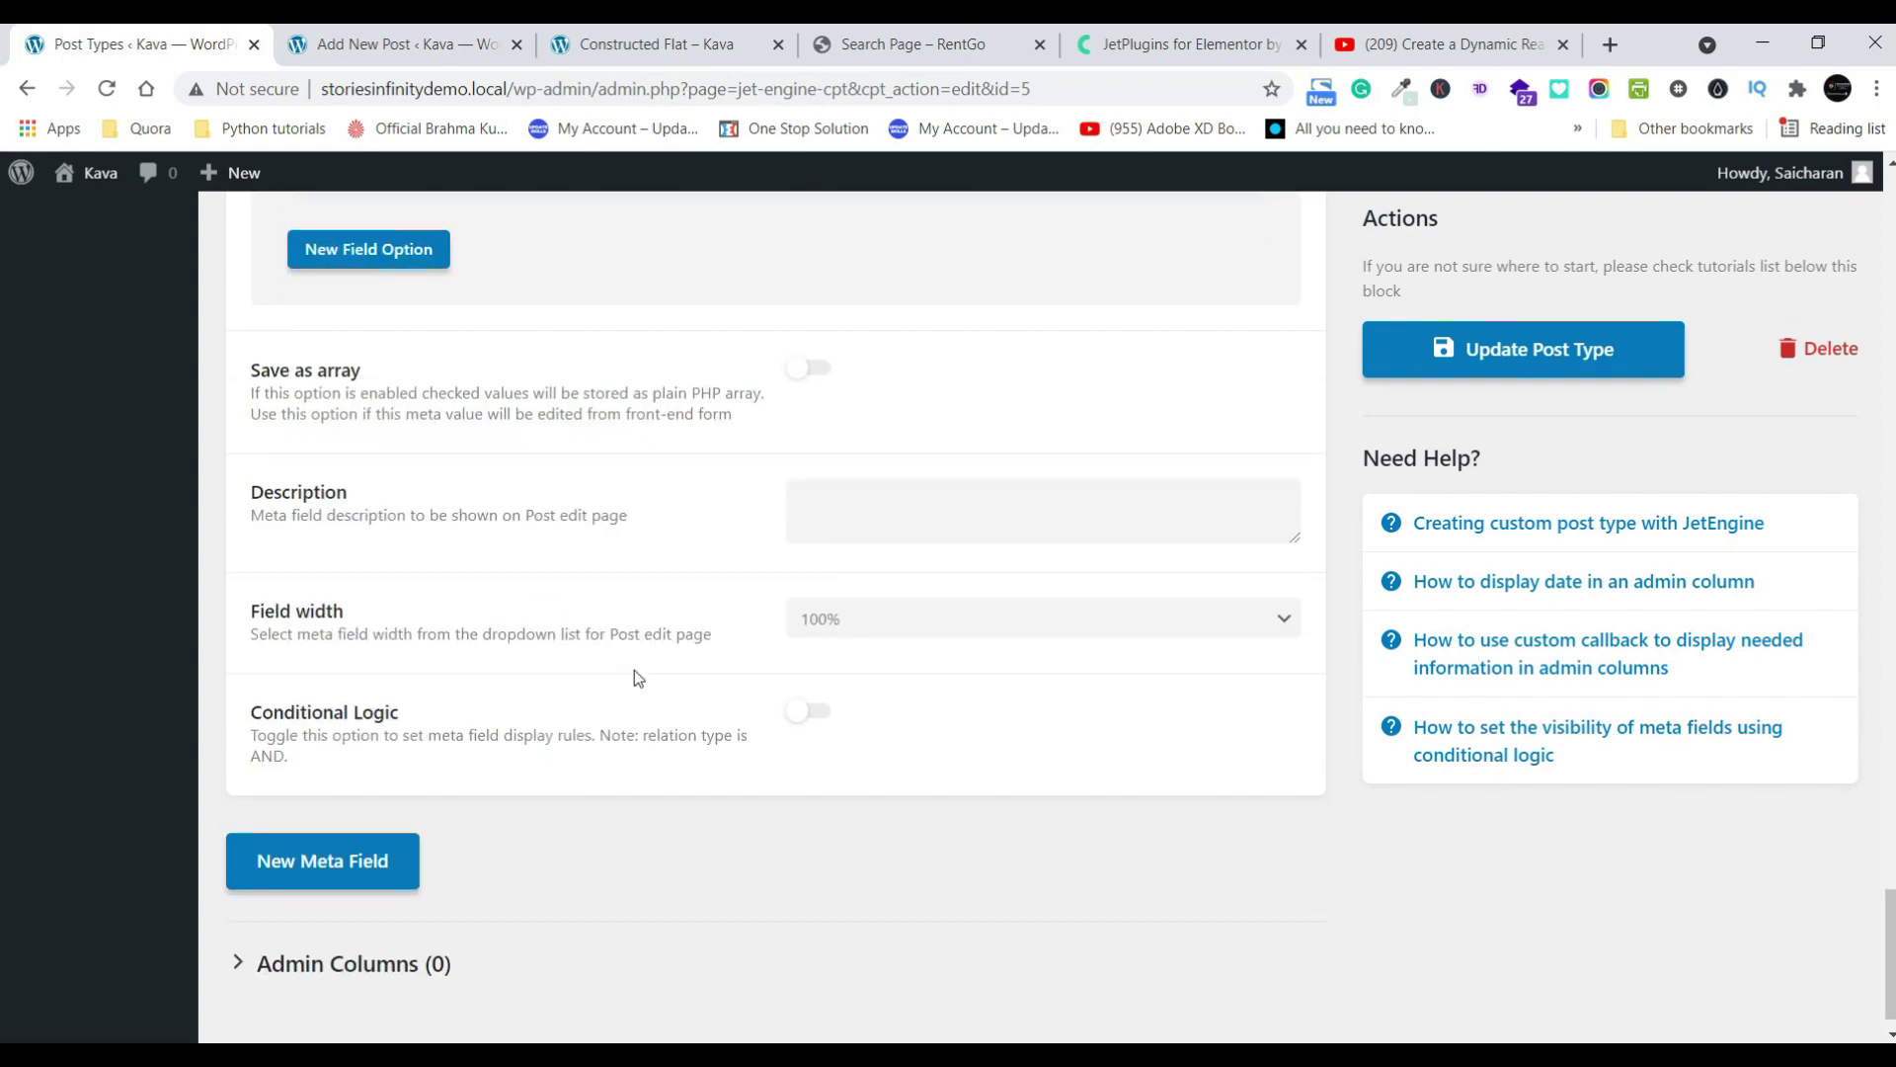
left_click(909, 620)
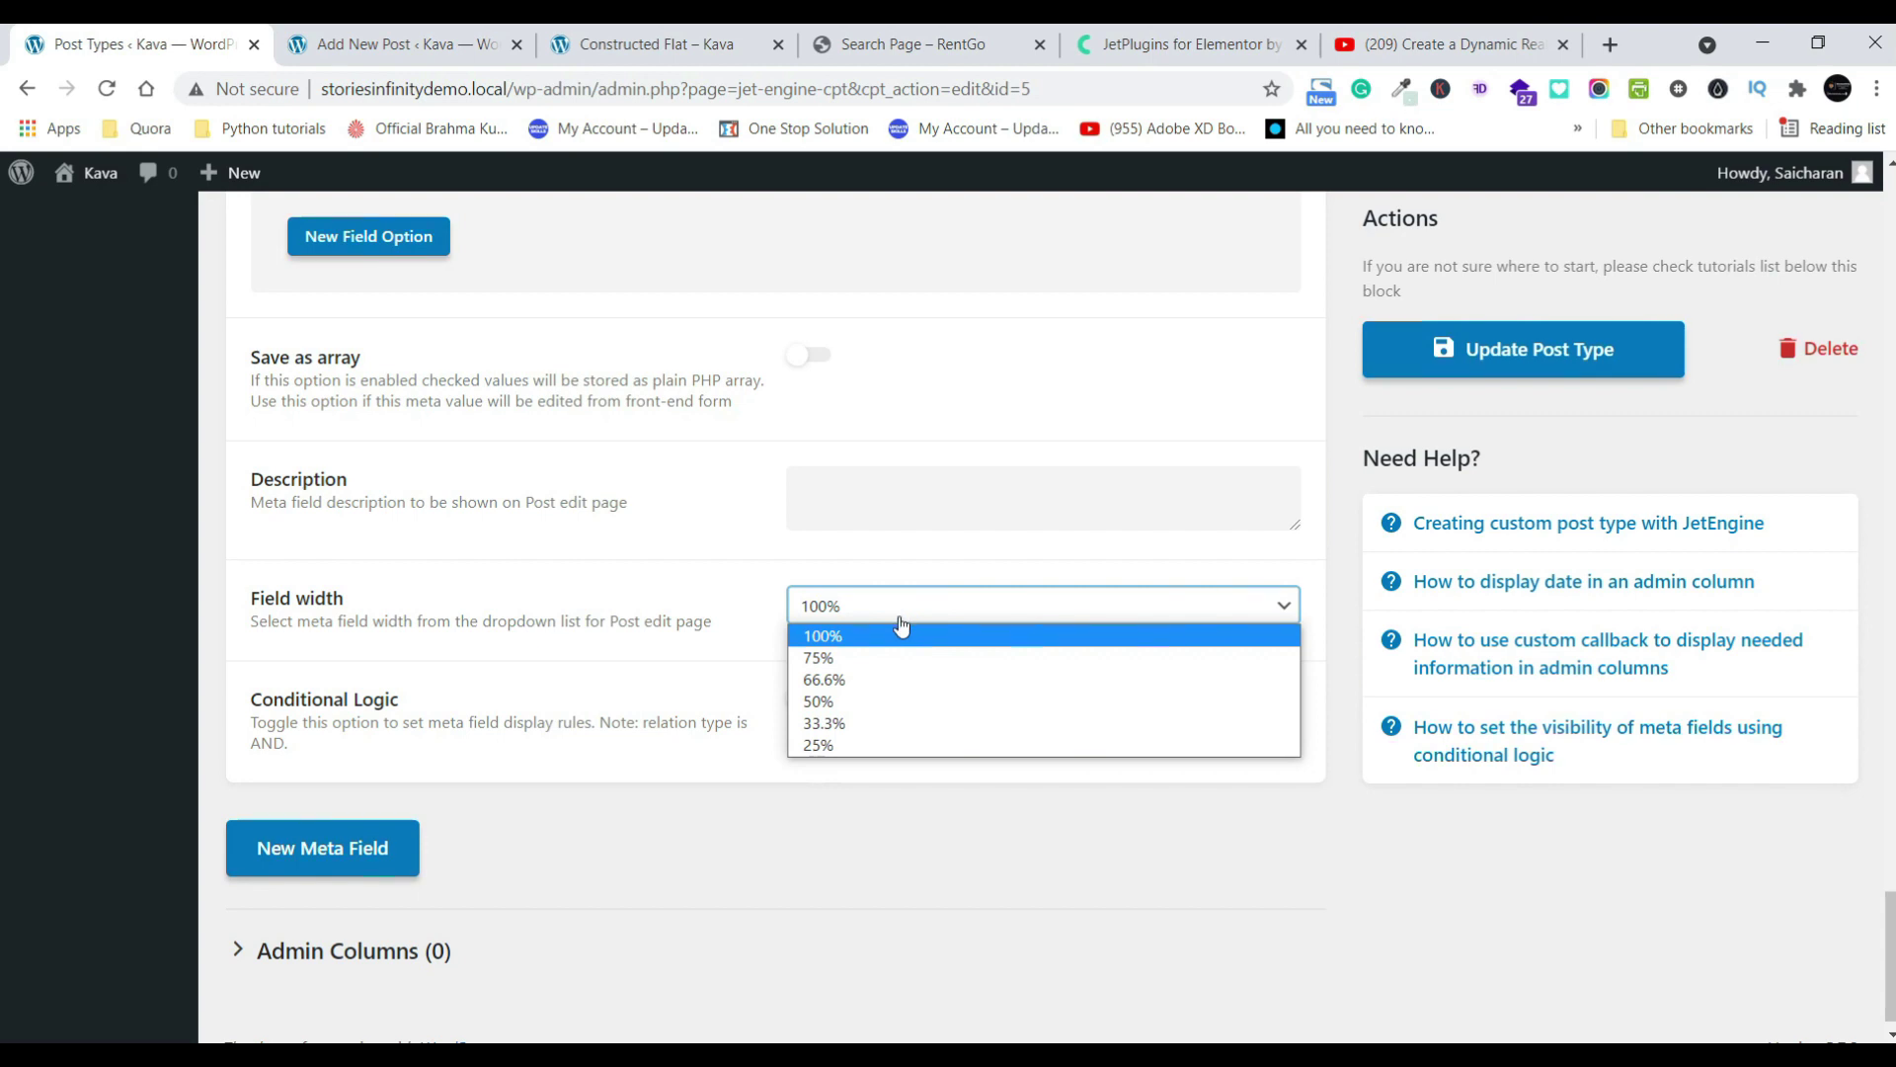
left_click(892, 701)
- Update the Cars post type and reload the new Cars post editor to check the "Combustion type" field's width
left_click(1374, 367)
left_click(407, 31)
left_click(107, 90)
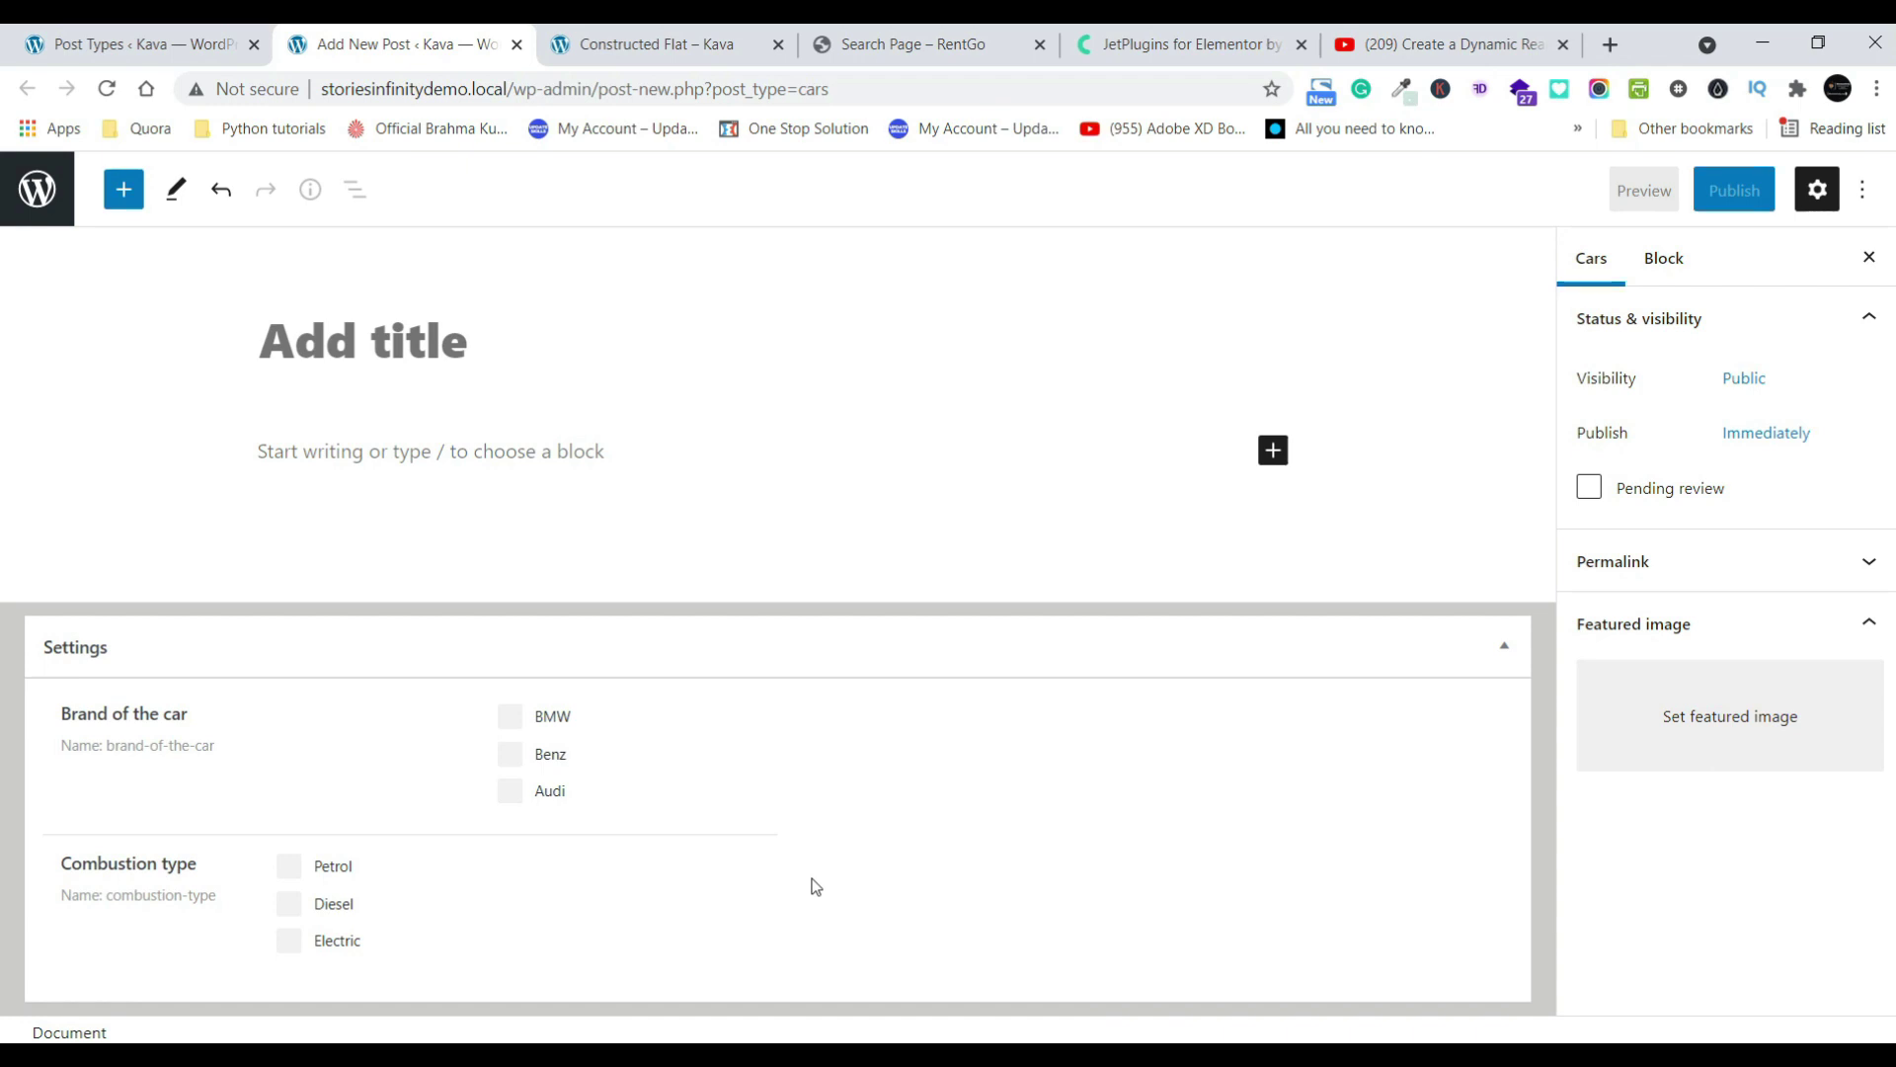
- Return to the Cars post type settings and label the new meta field "Price" with the name "price"
left_click(139, 44)
left_click(293, 840)
left_click(875, 925)
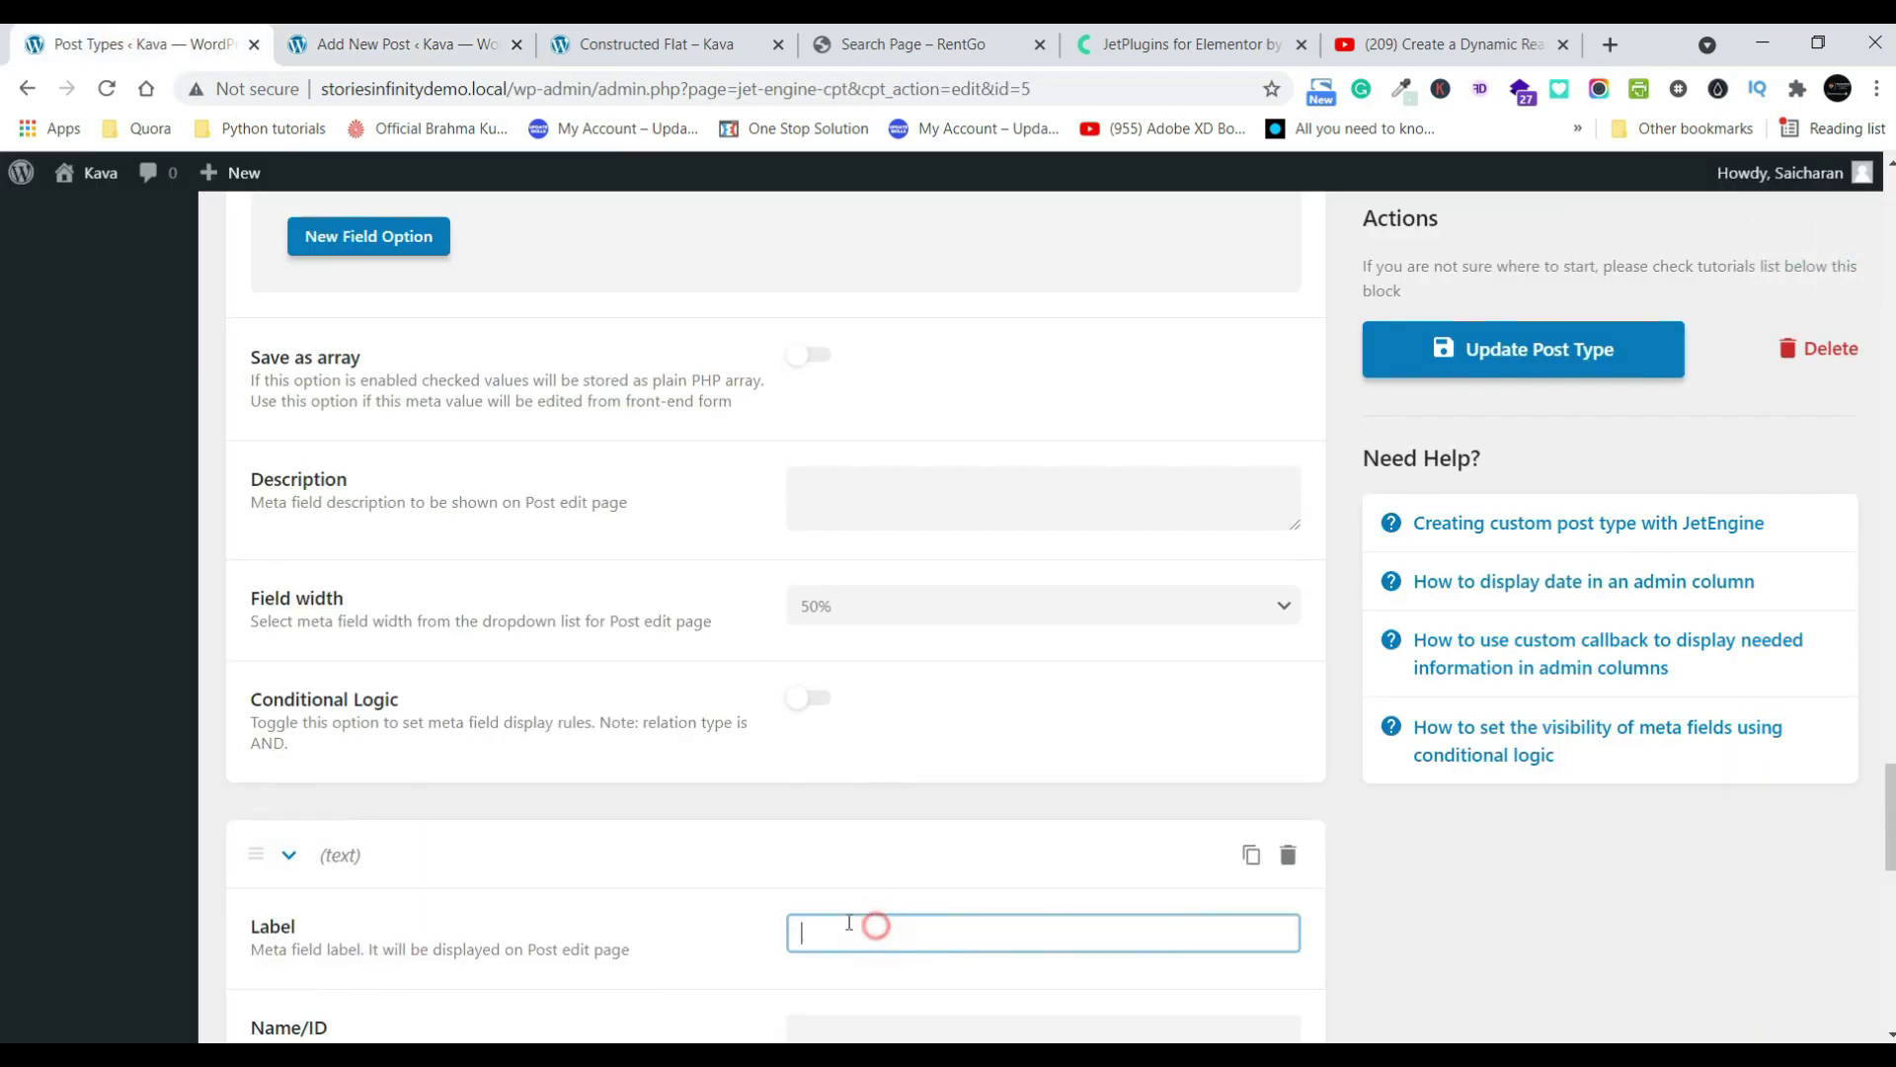
type("Price")
scroll(733, 846, "down", 5)
left_click(938, 520)
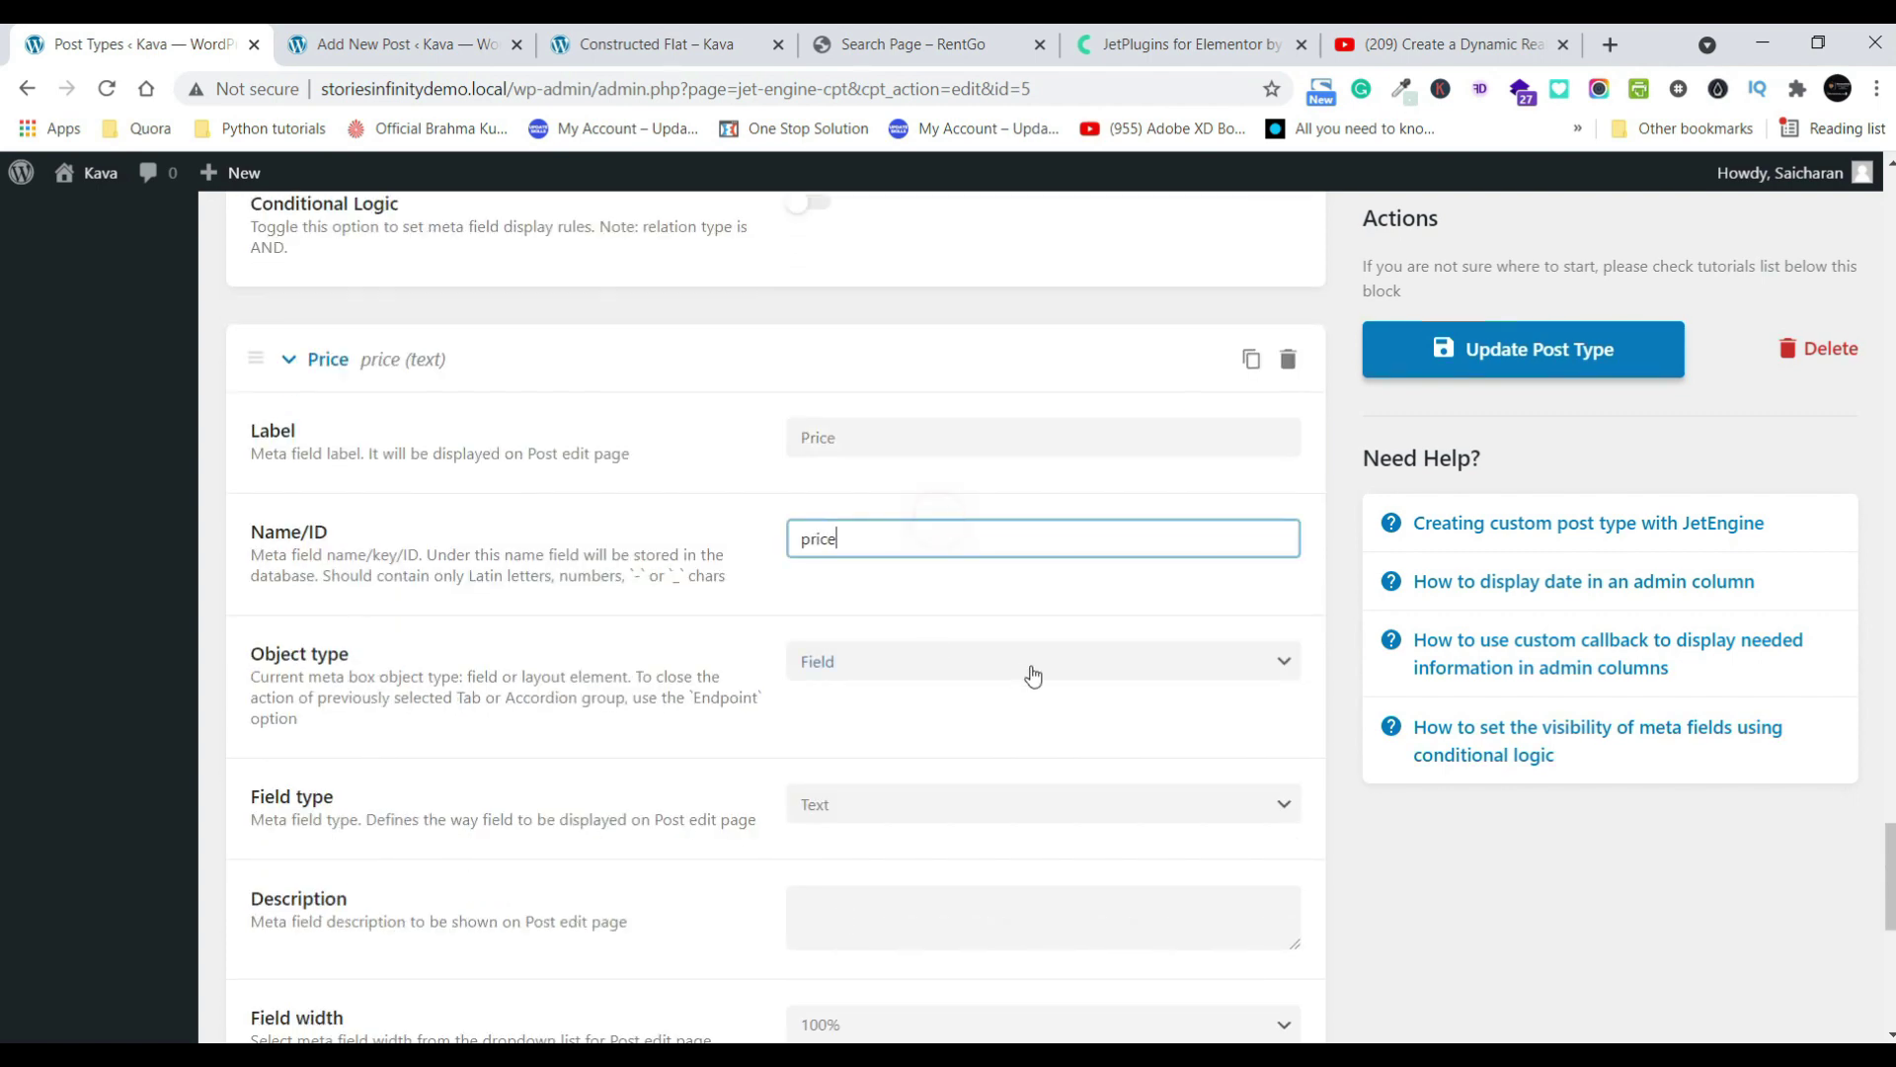
- Set the "Price" meta field's type to Number, leaving its minimum and maximum values empty
scroll(840, 456, "down", 4)
left_click(860, 444)
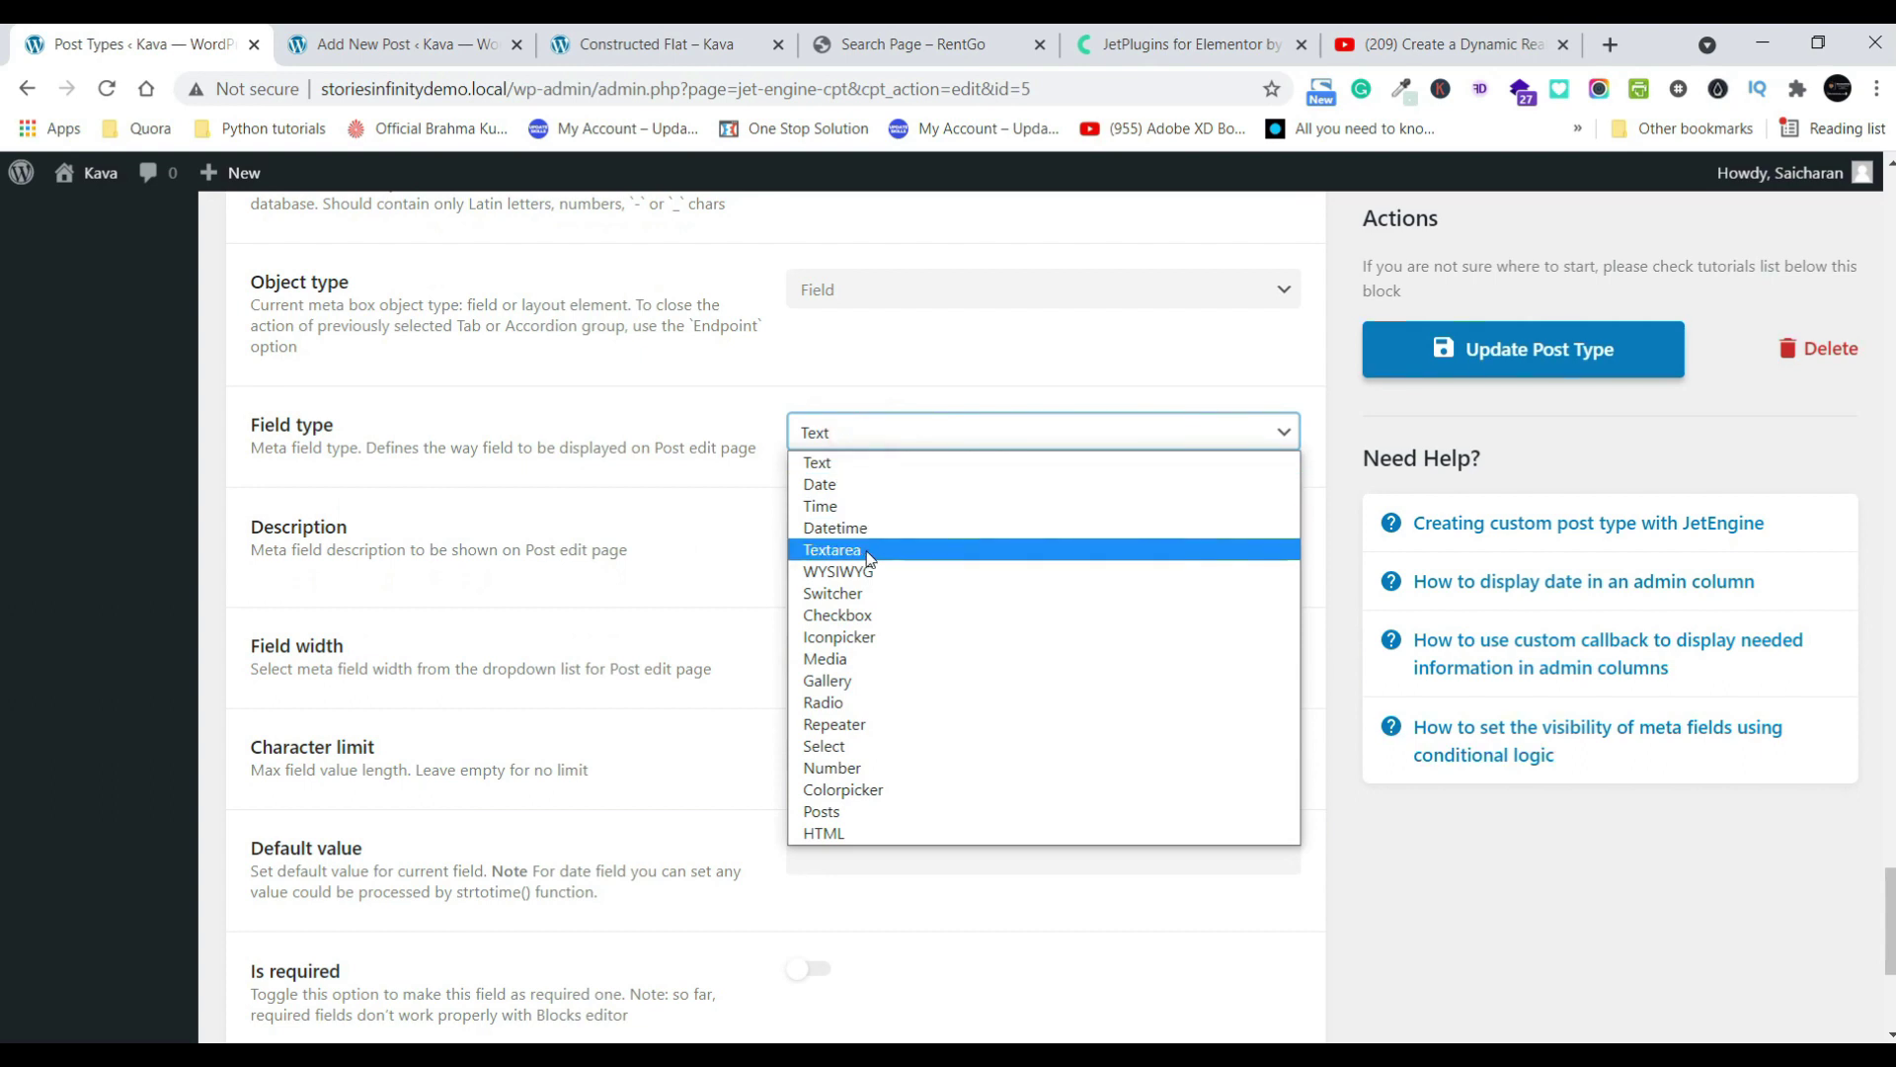
left_click(886, 770)
left_click(873, 518)
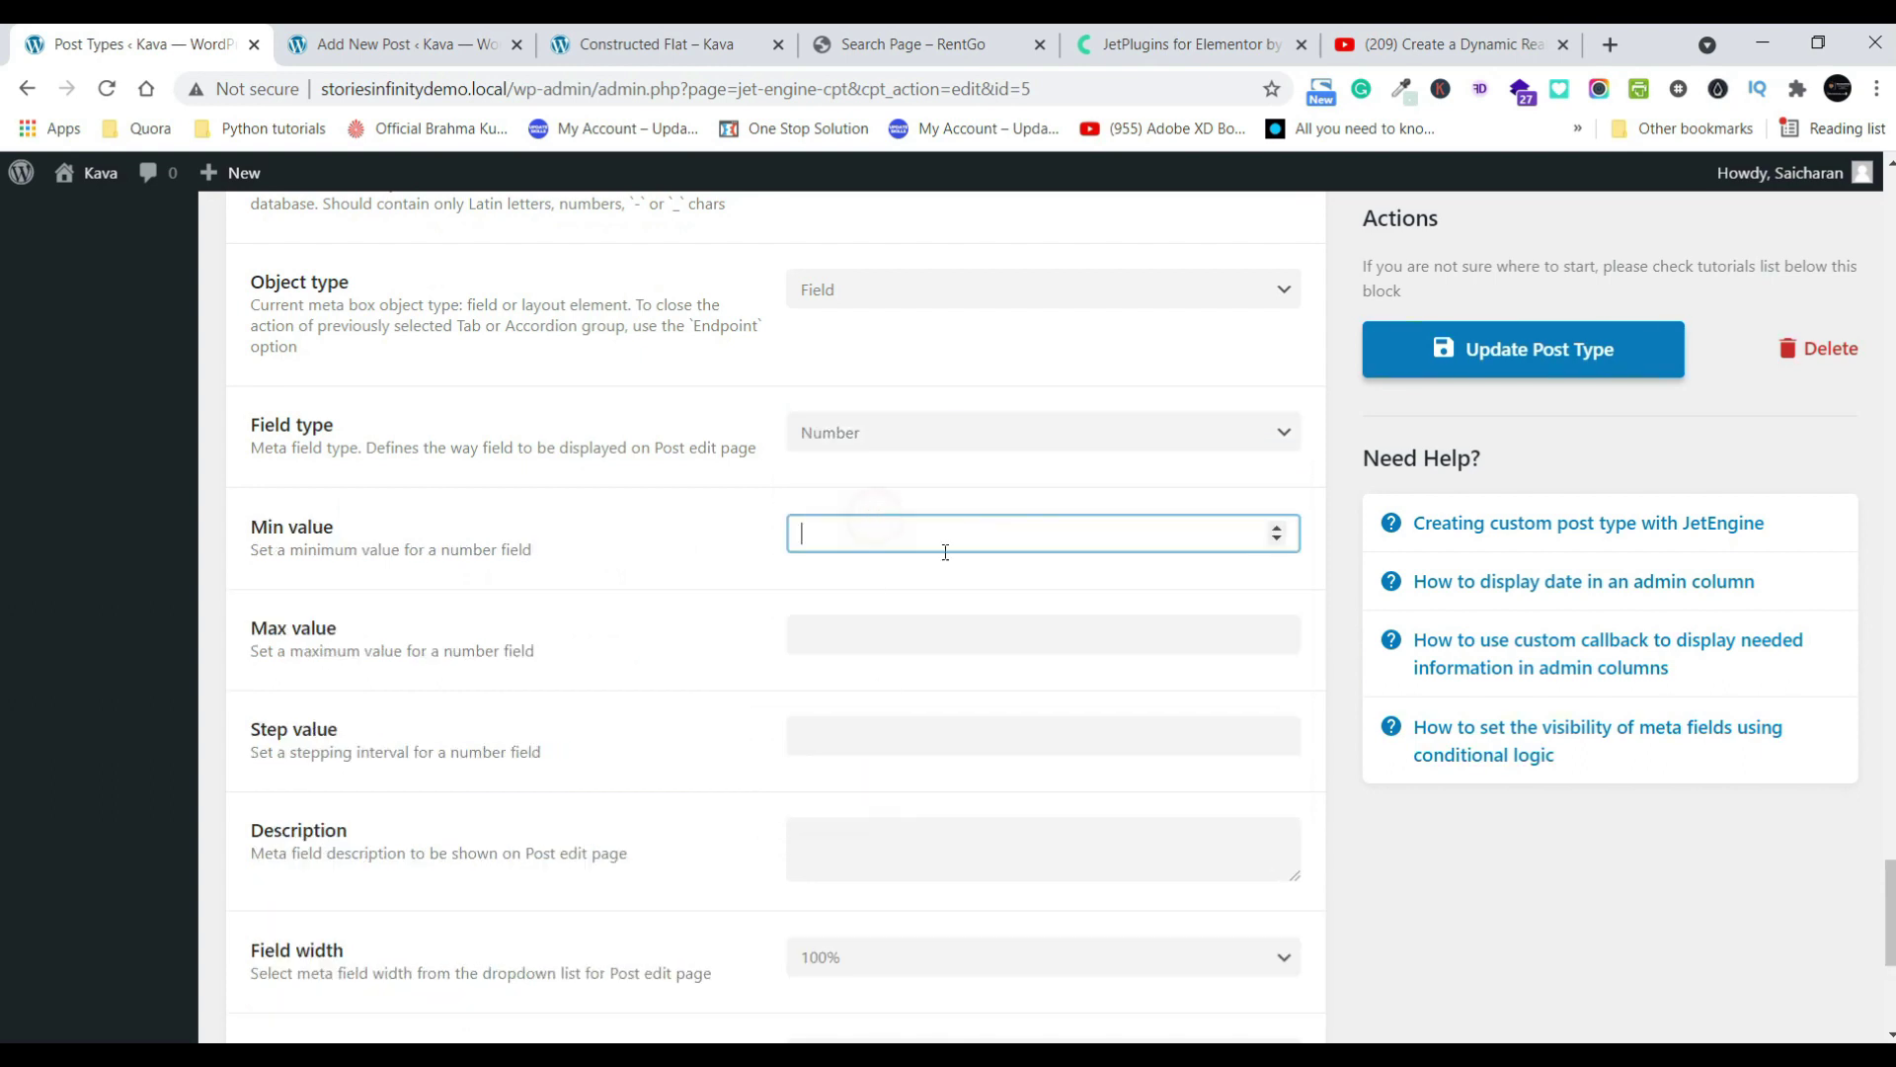
left_click(1029, 620)
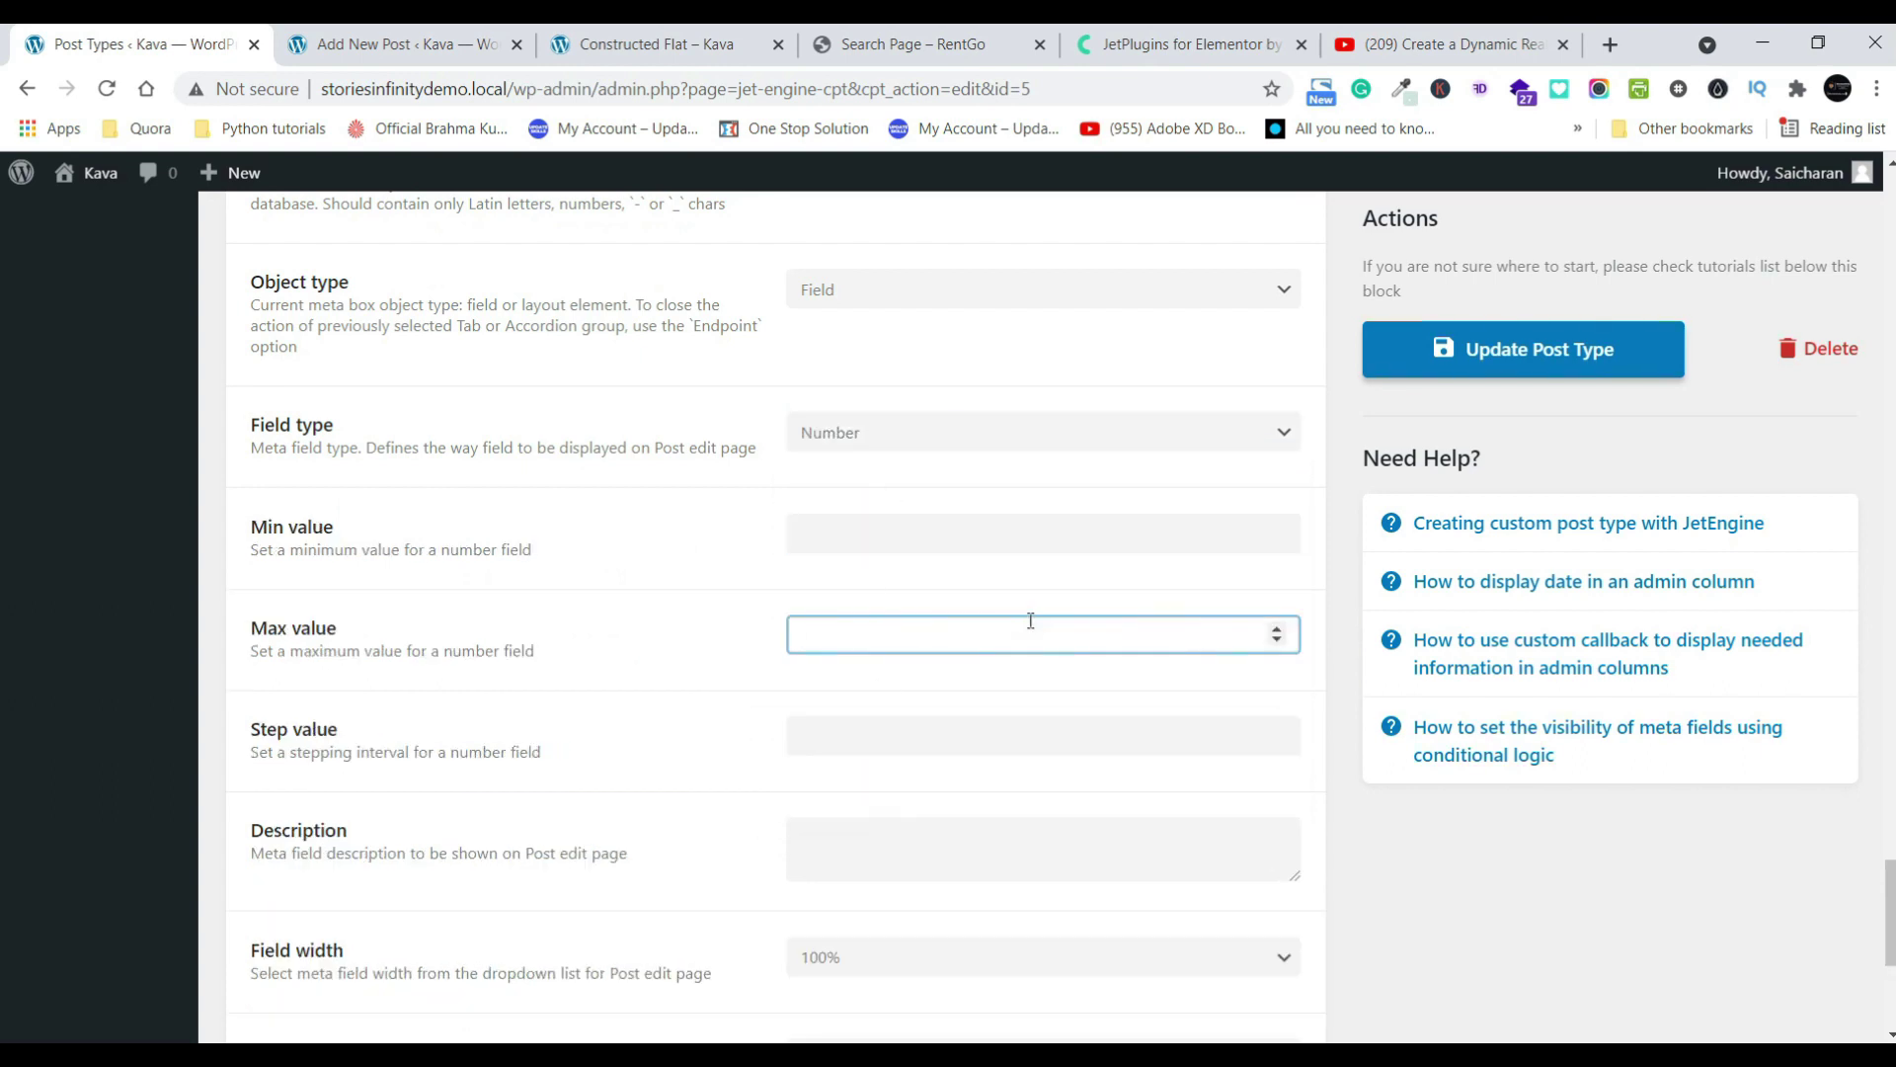
scroll(827, 472, "down", 3)
scroll(1061, 684, "down", 3)
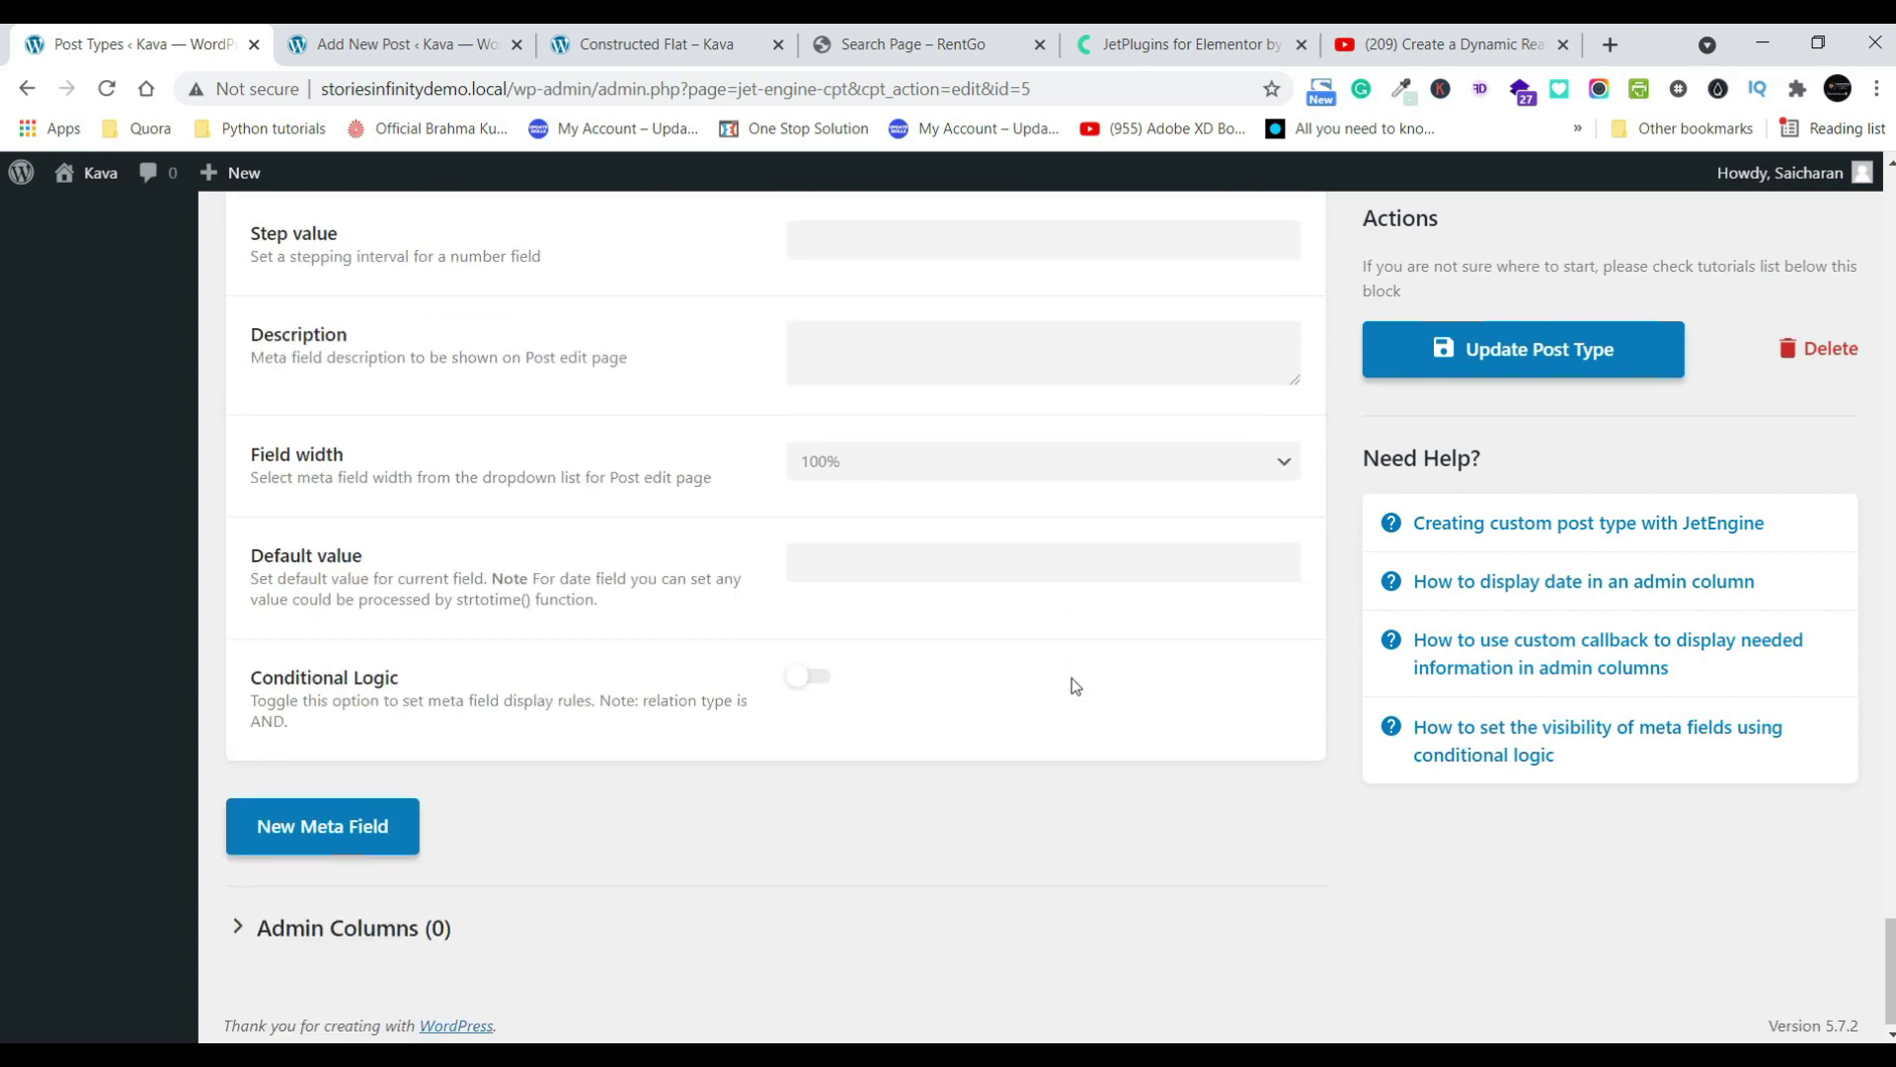
- Update the Cars post type and reload the new Cars post editor to check the "Price" field
left_click(1408, 363)
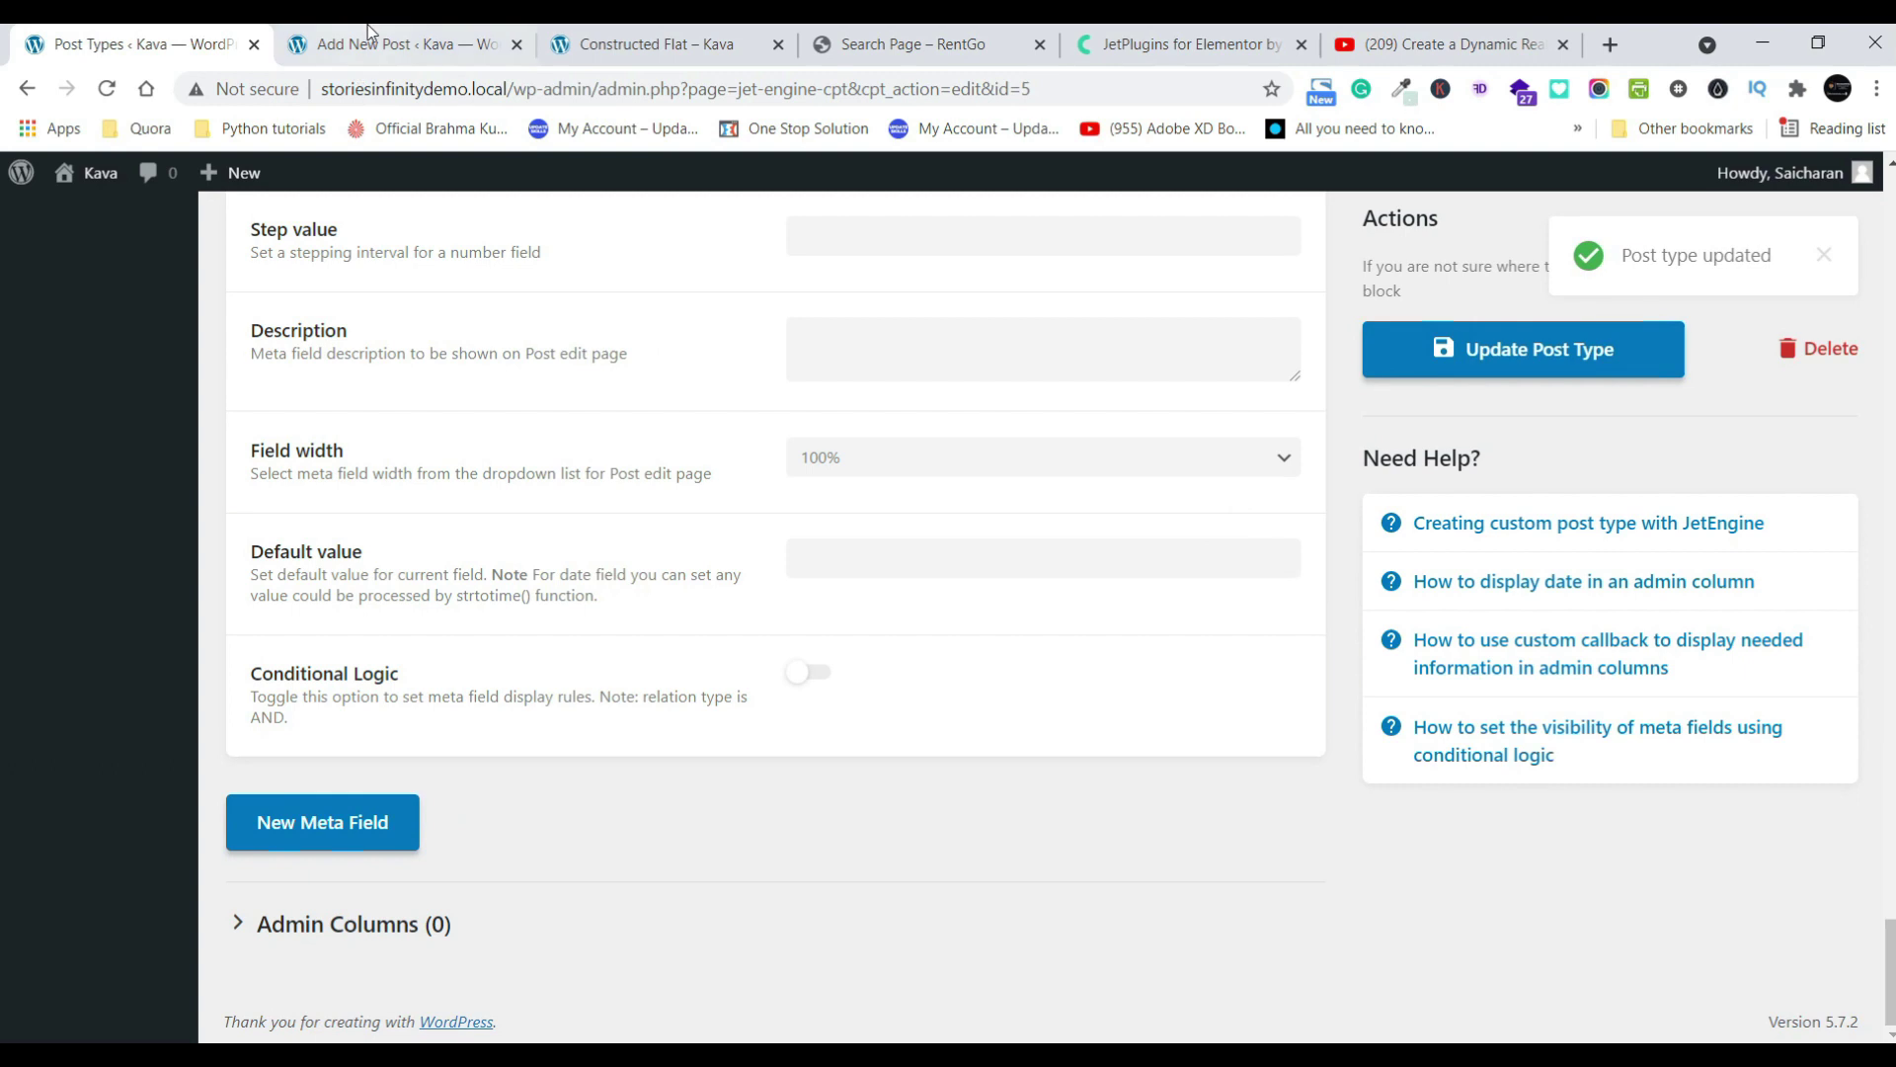
left_click(395, 45)
left_click(106, 88)
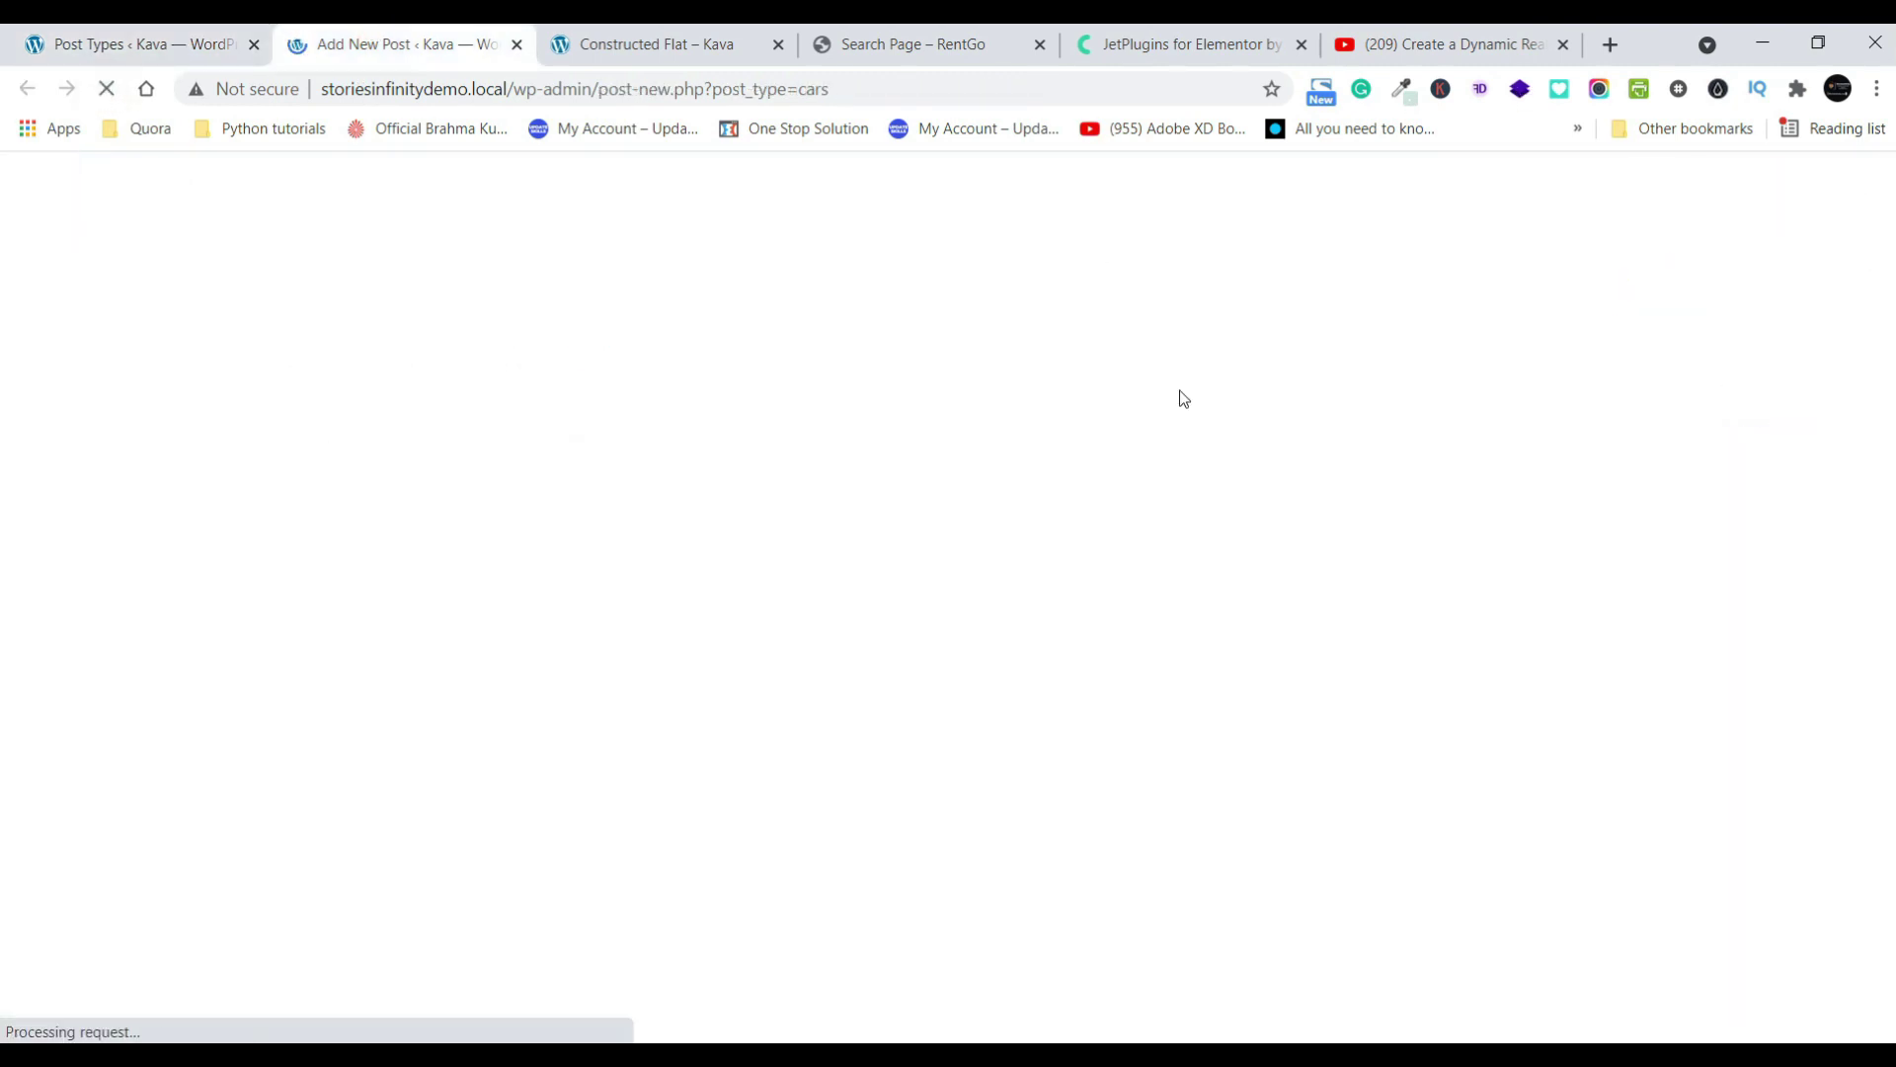
left_click(84, 30)
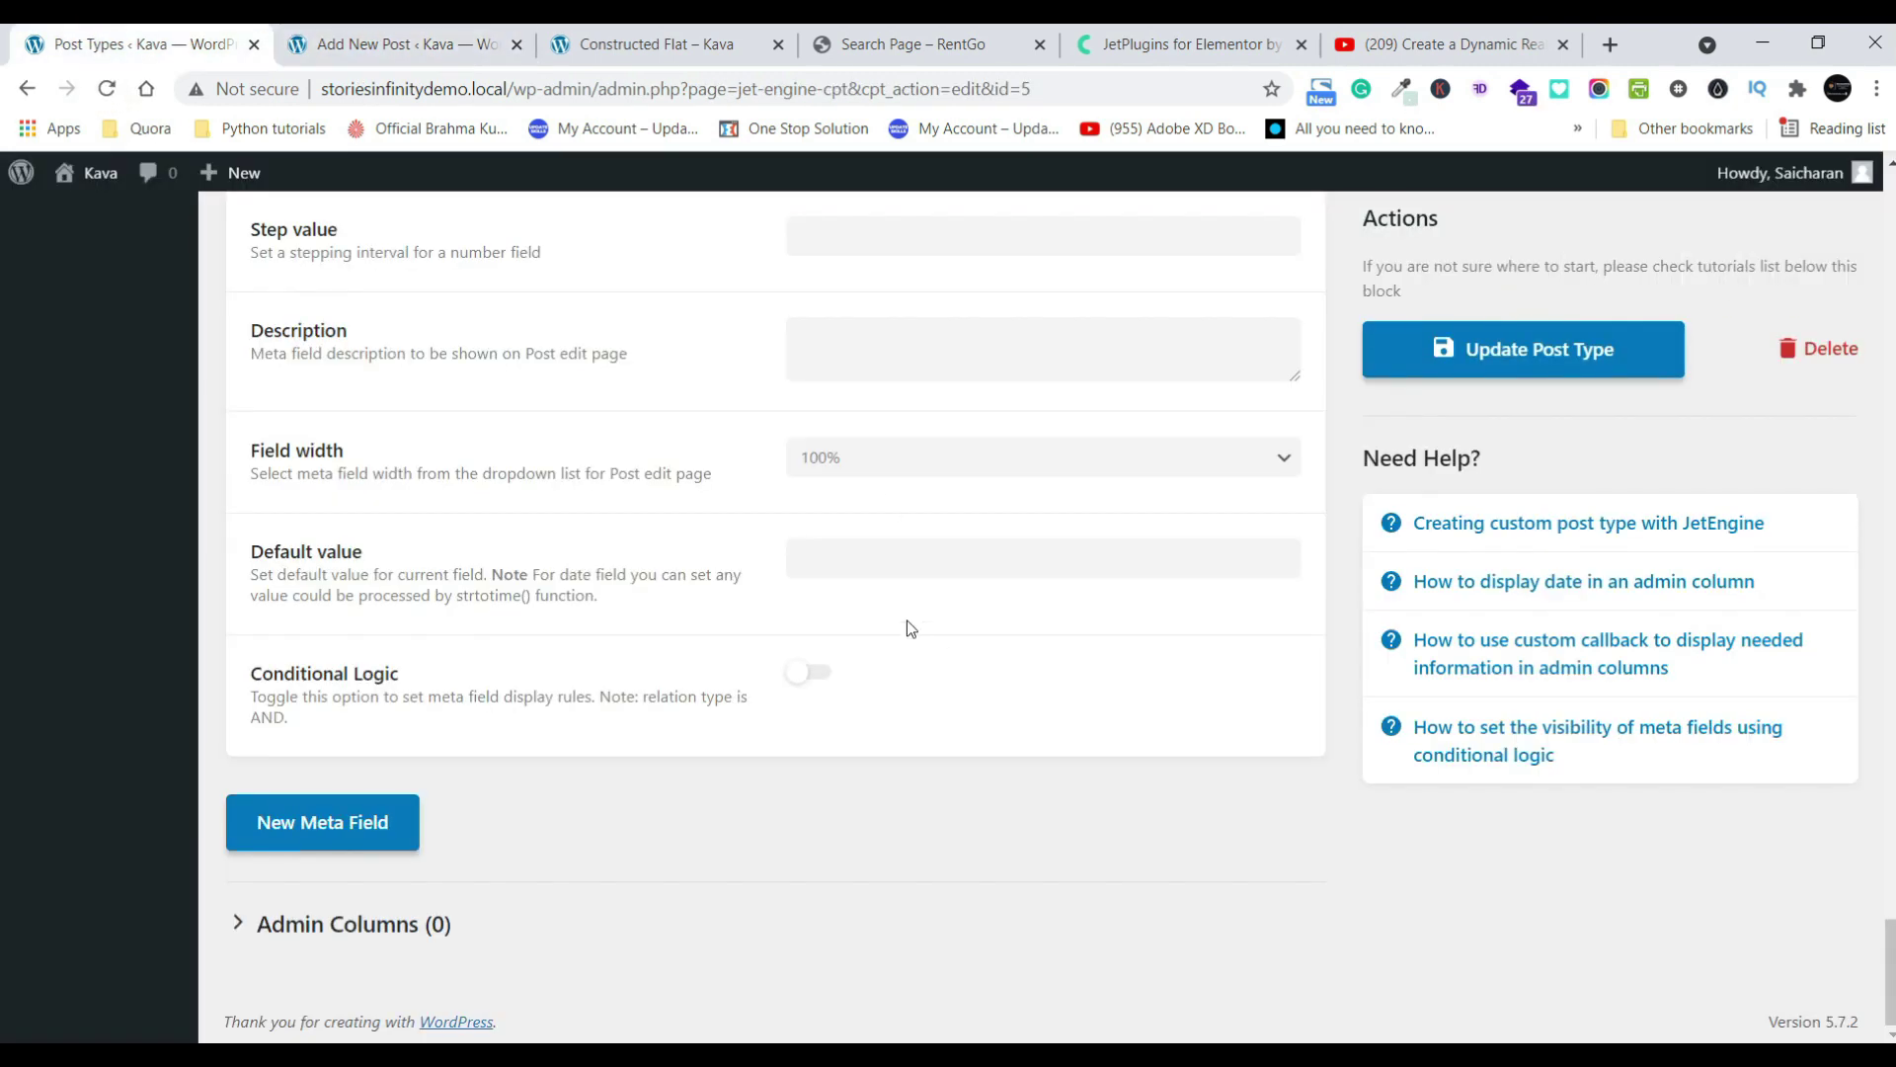
left_click(498, 39)
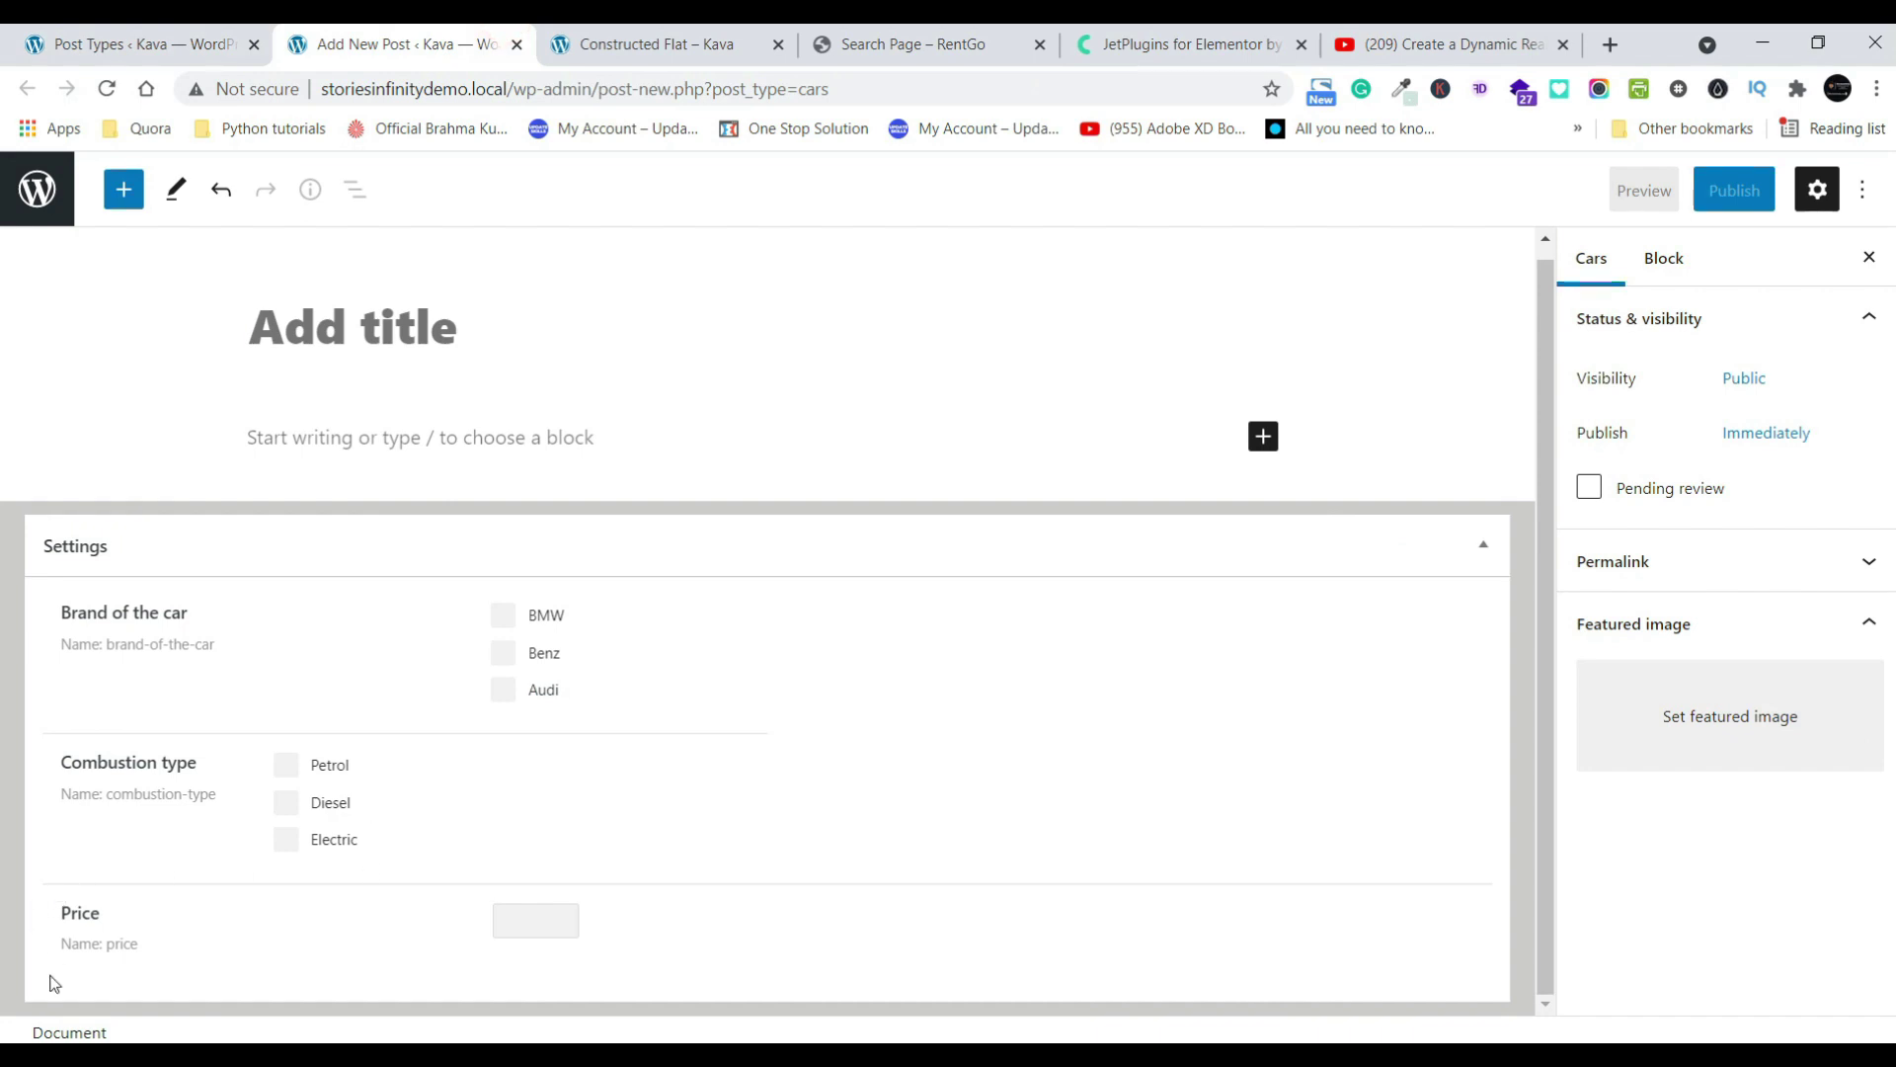
- Set the field width of the "Price" meta field to 50%
left_click(263, 38)
left_click(893, 457)
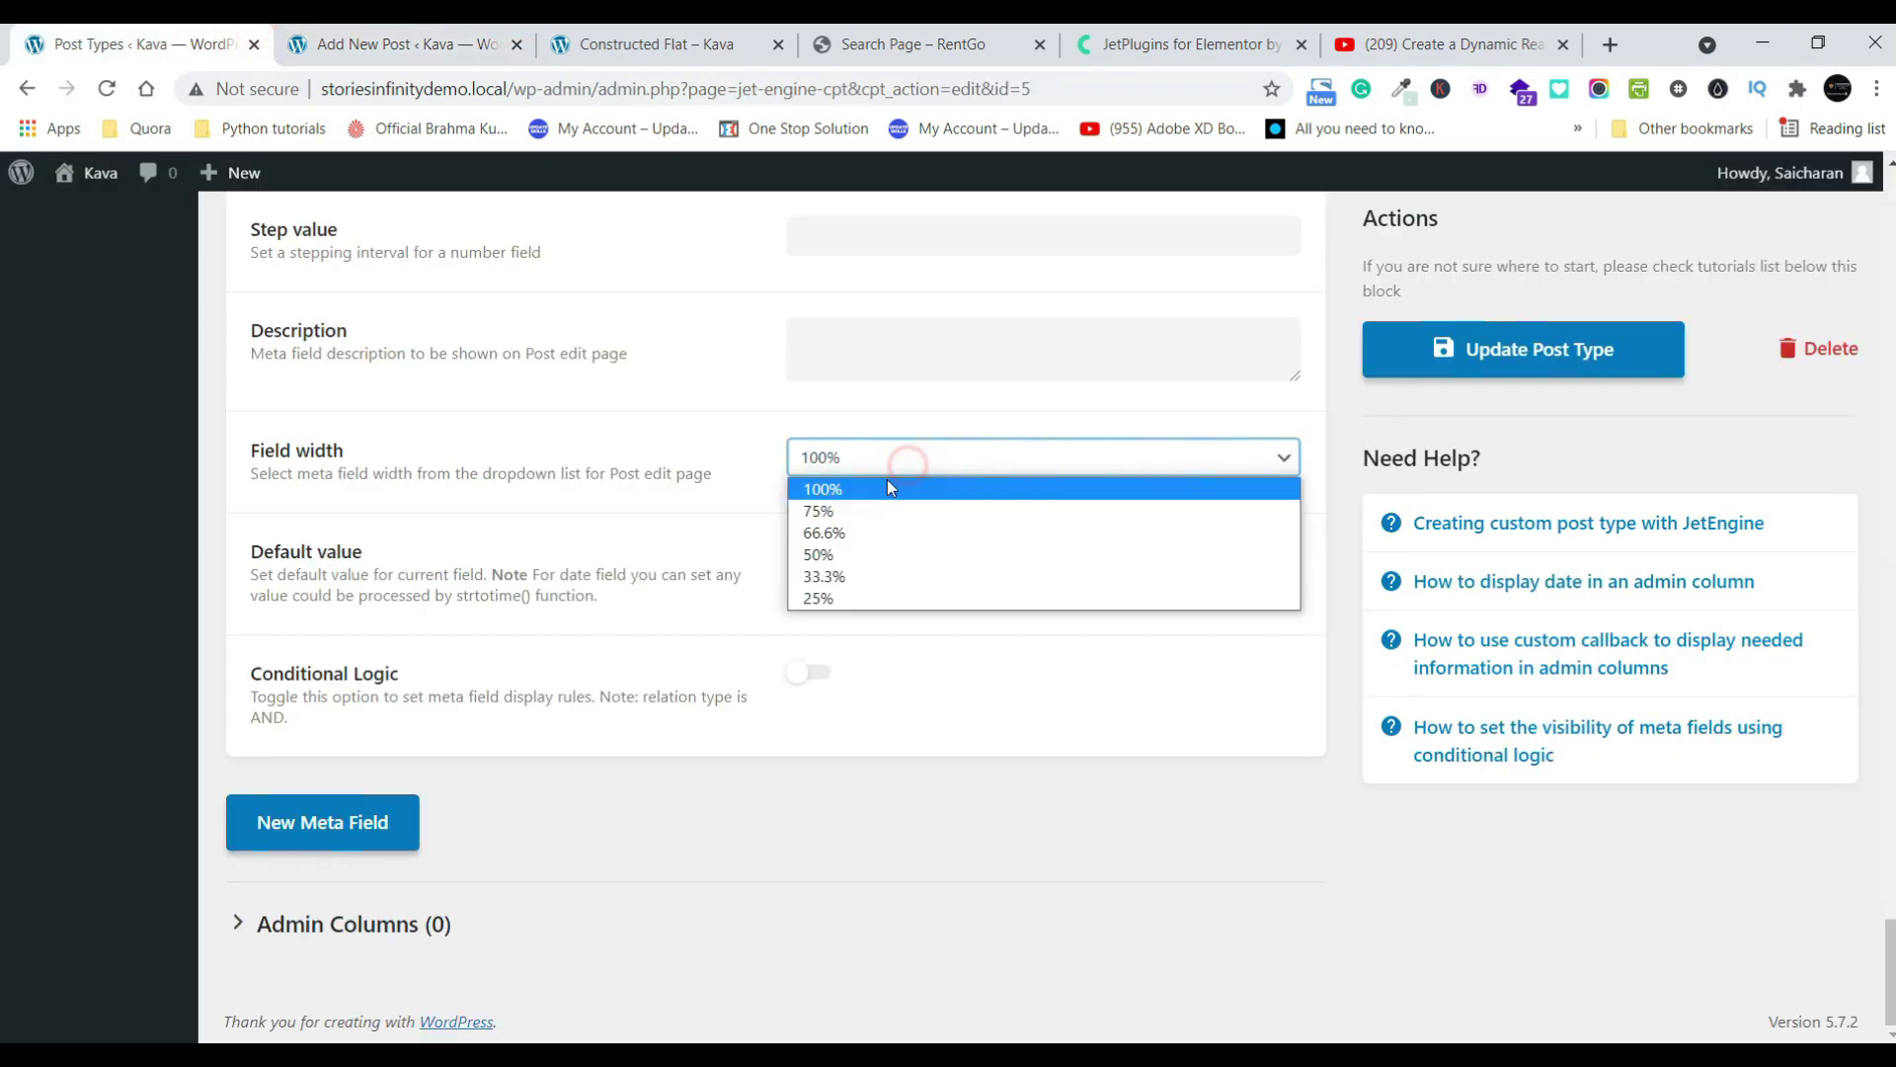
left_click(869, 550)
- Update the Cars post type and reload the new Cars post editor to check the "Price" field's width
left_click(1565, 382)
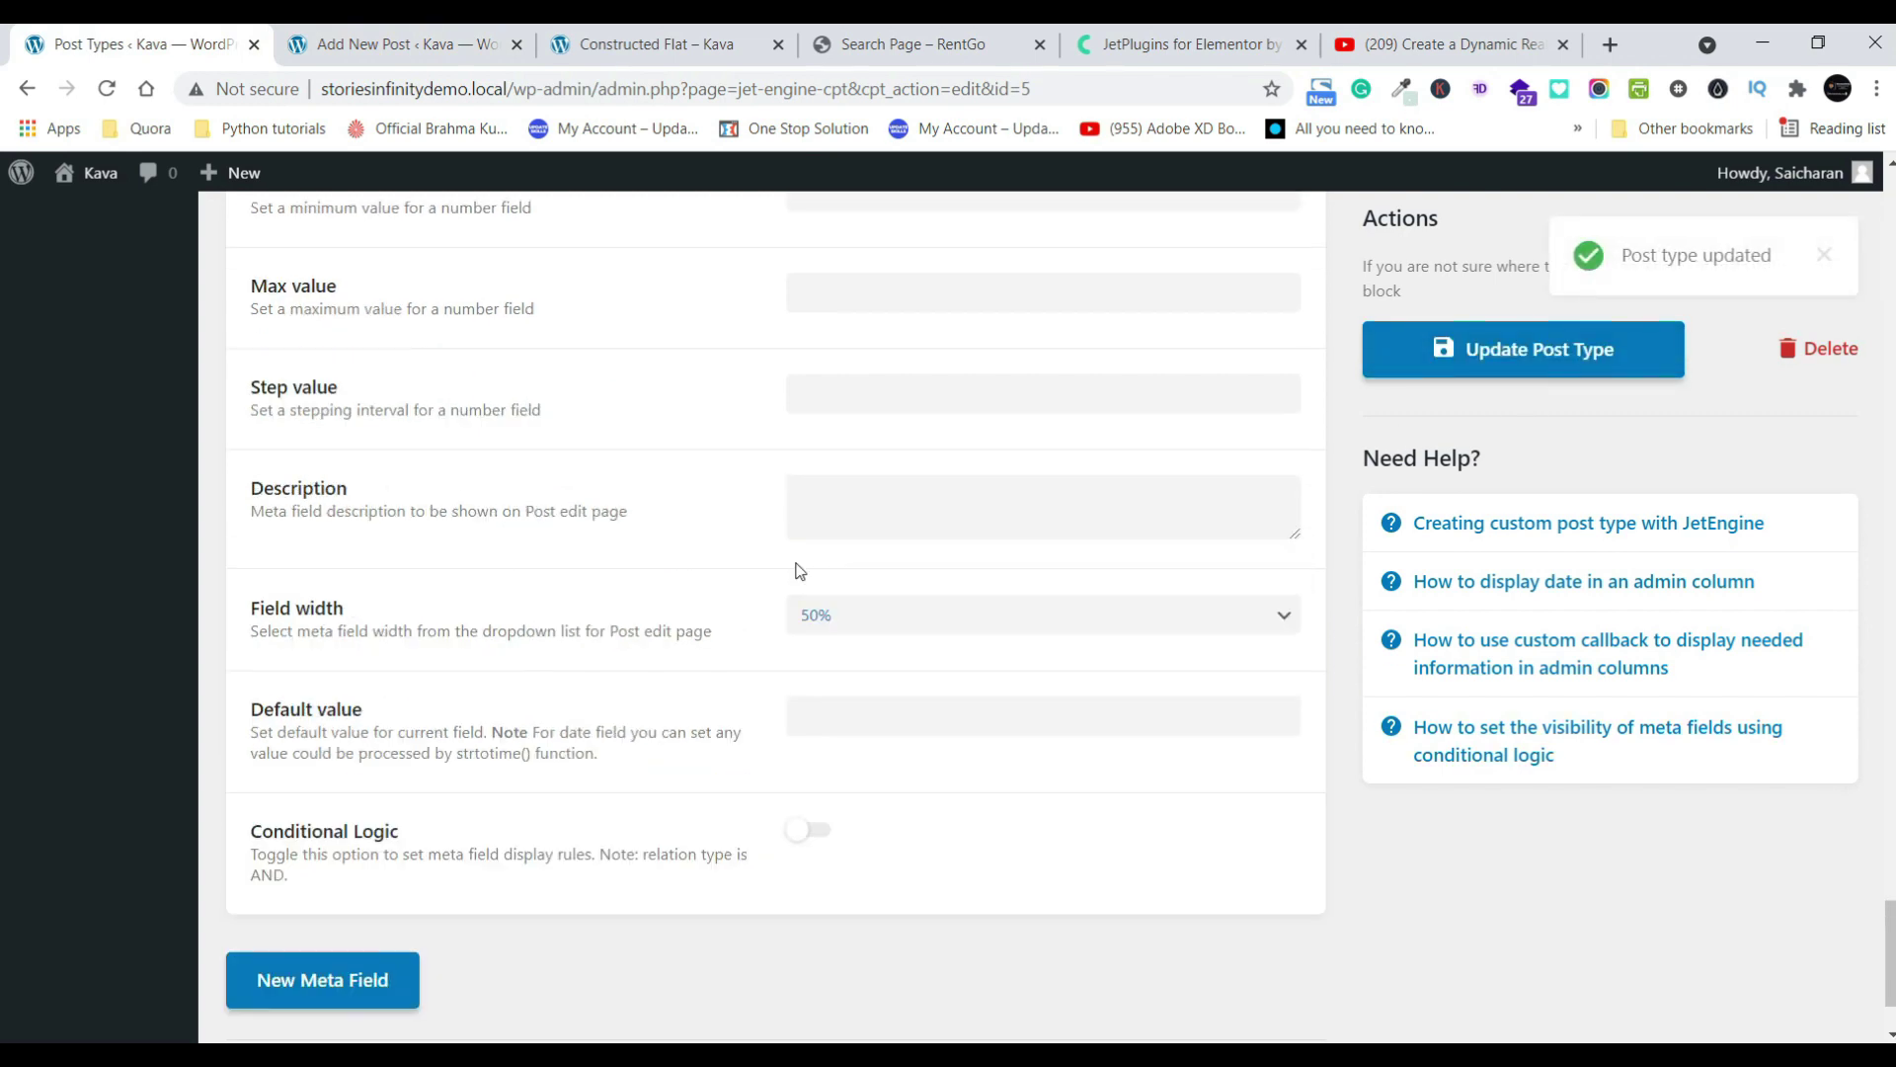
scroll(405, 533, "up", 1)
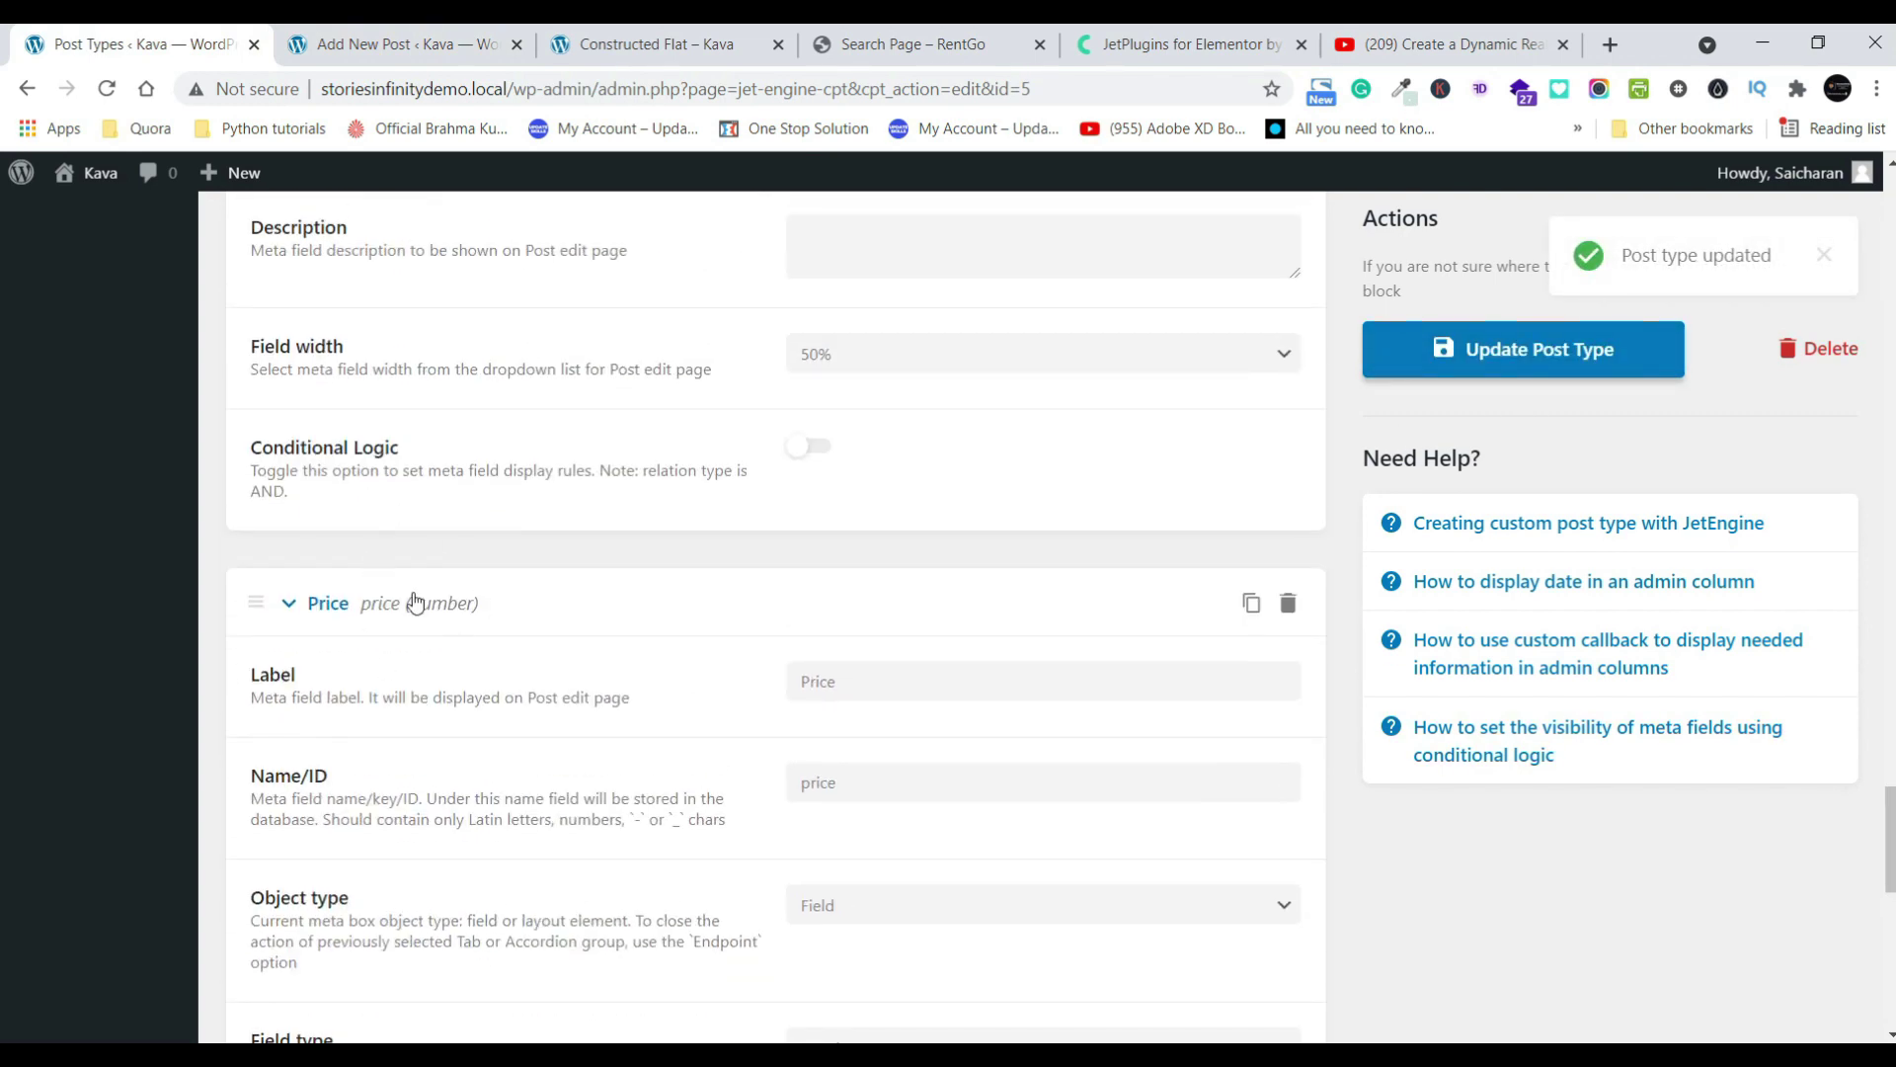
left_click(321, 35)
left_click(106, 89)
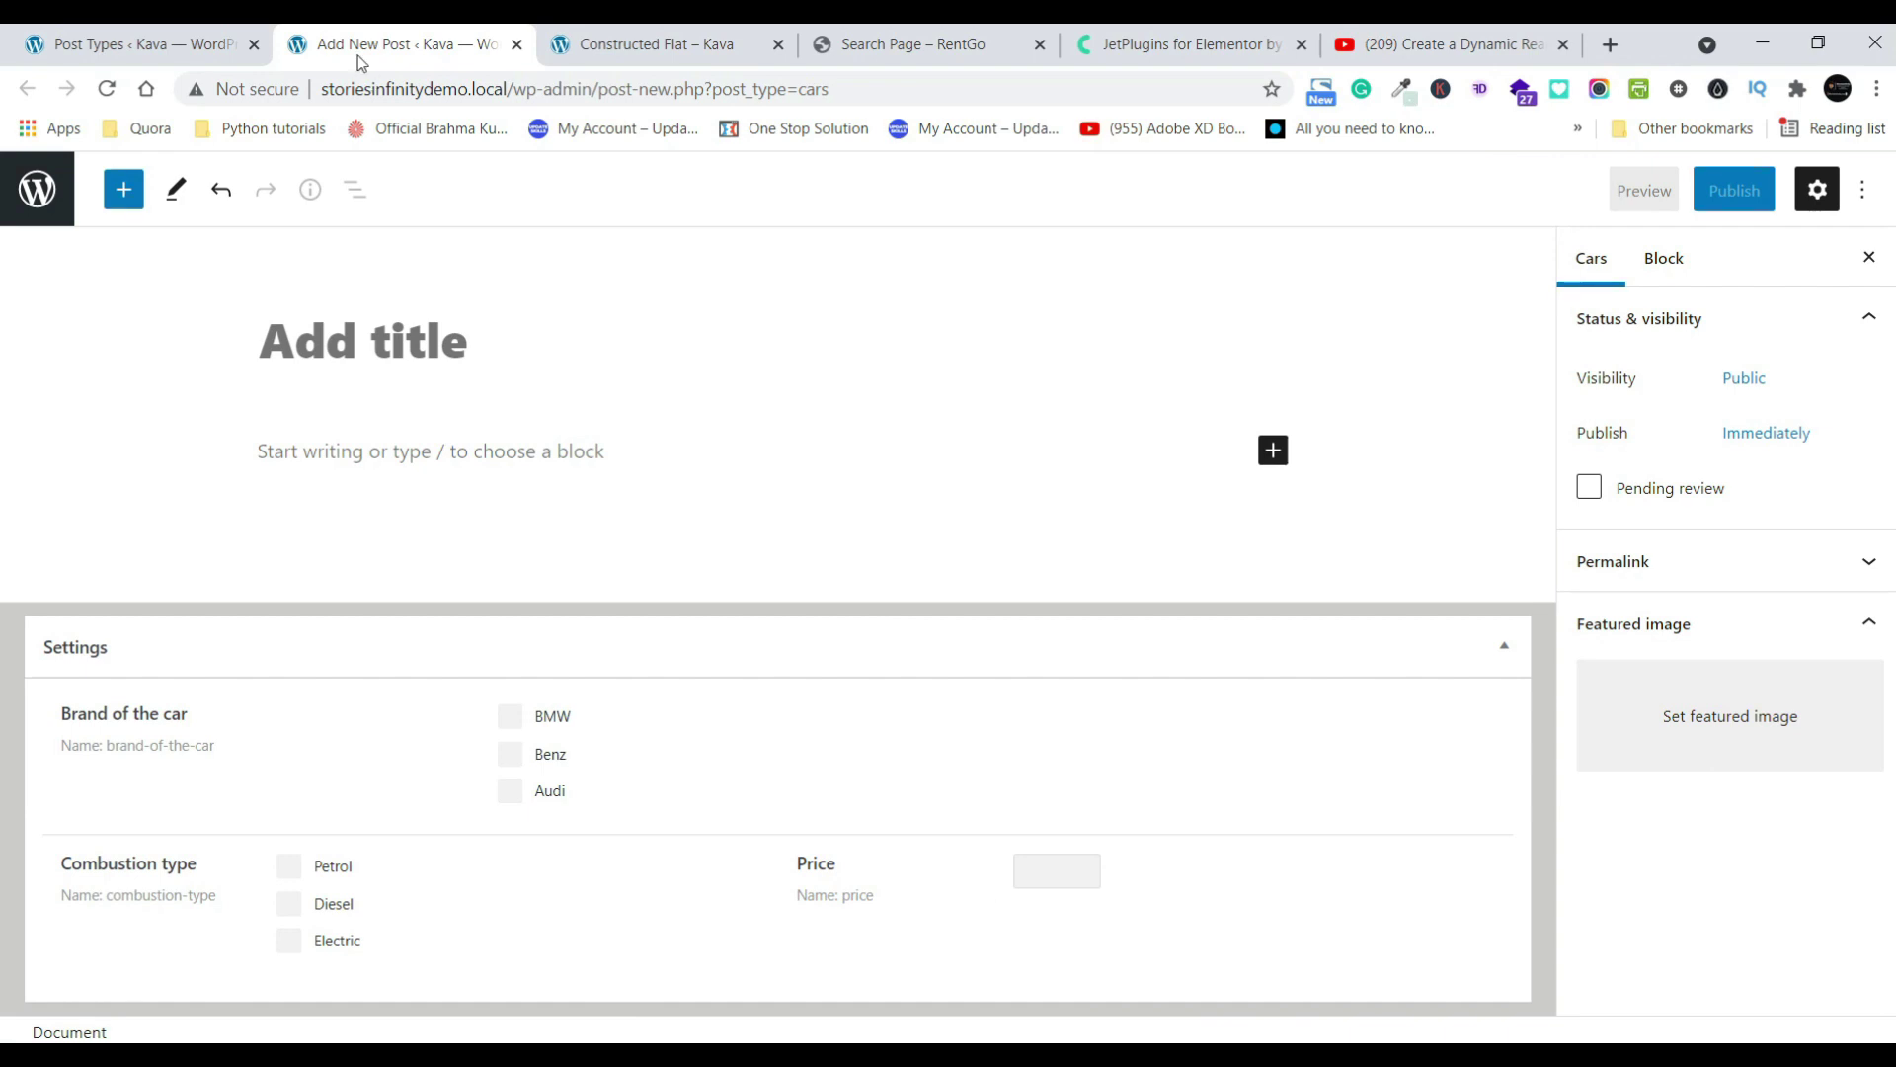
- Add another meta field to the Cars post type and label it "Images of the car"
left_click(94, 37)
scroll(915, 534, "down", 10)
left_click(336, 828)
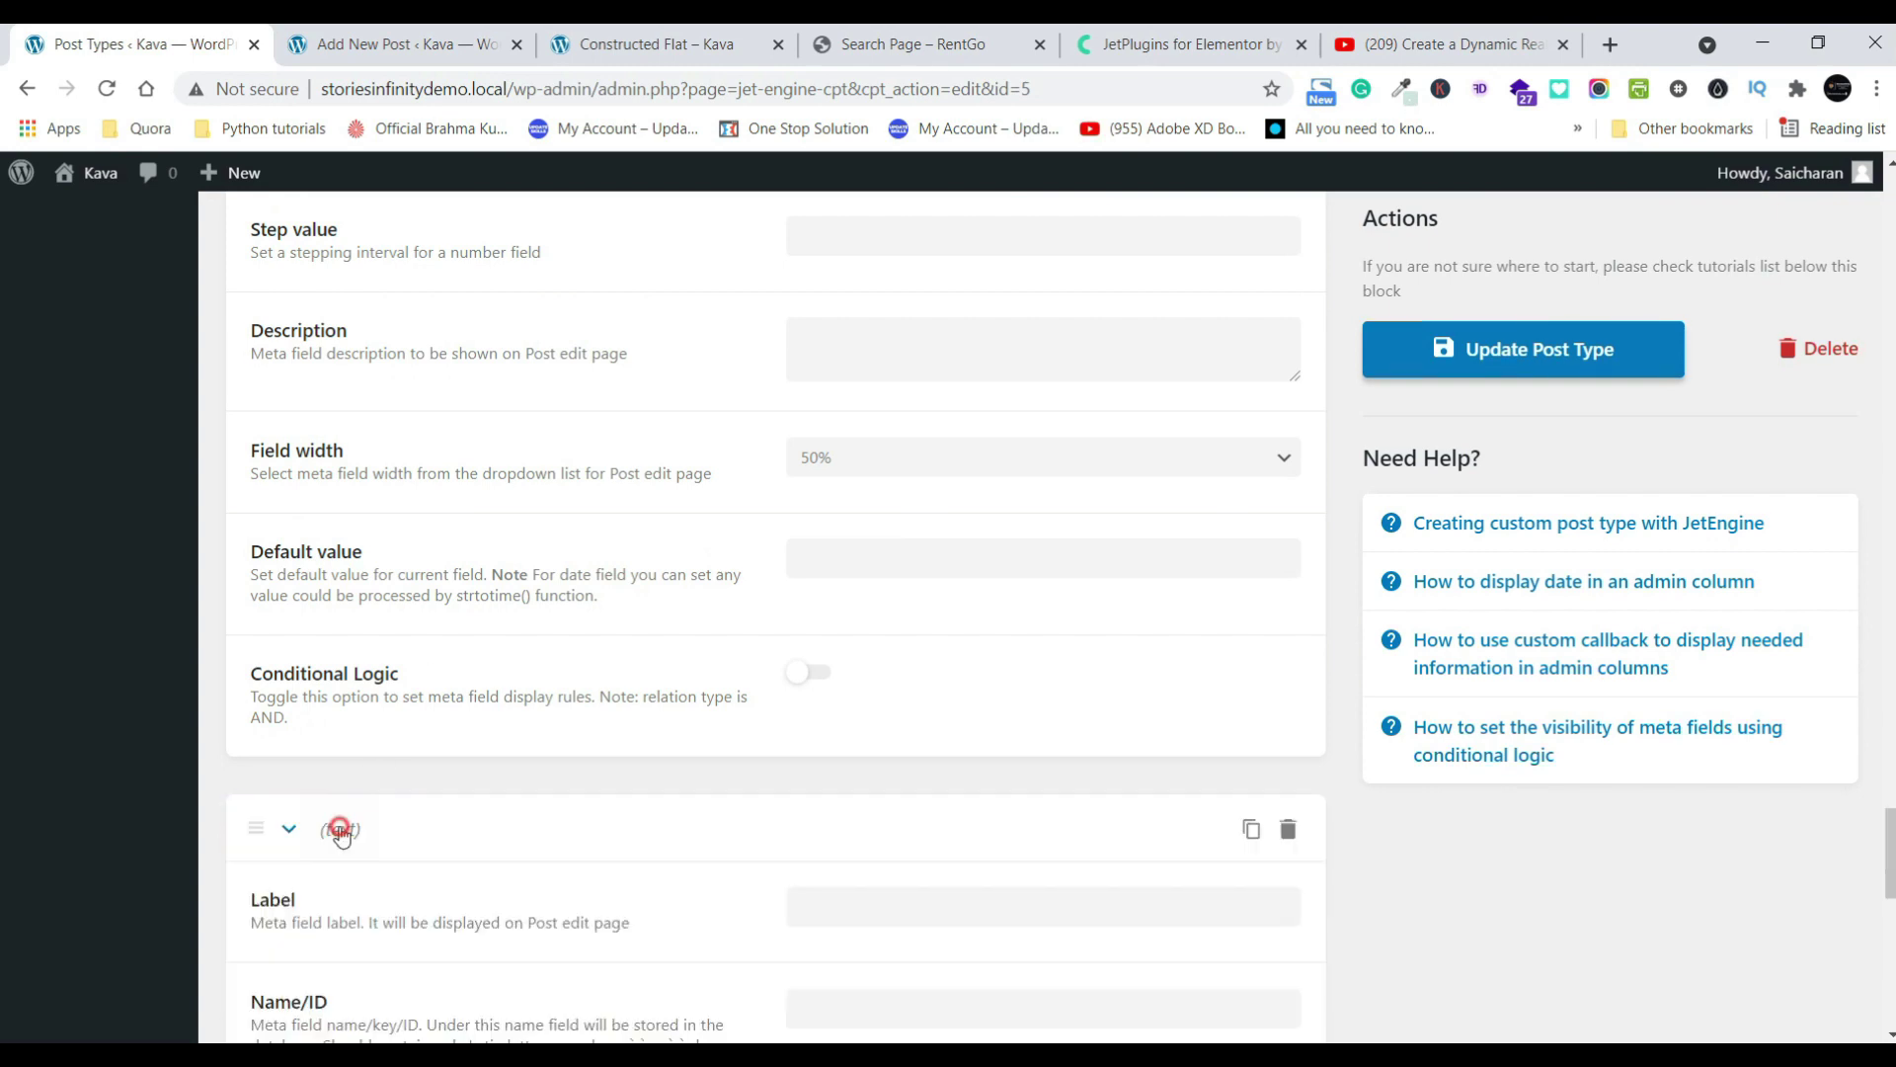
left_click(830, 906)
type("Images of the car")
scroll(1049, 760, "down", 5)
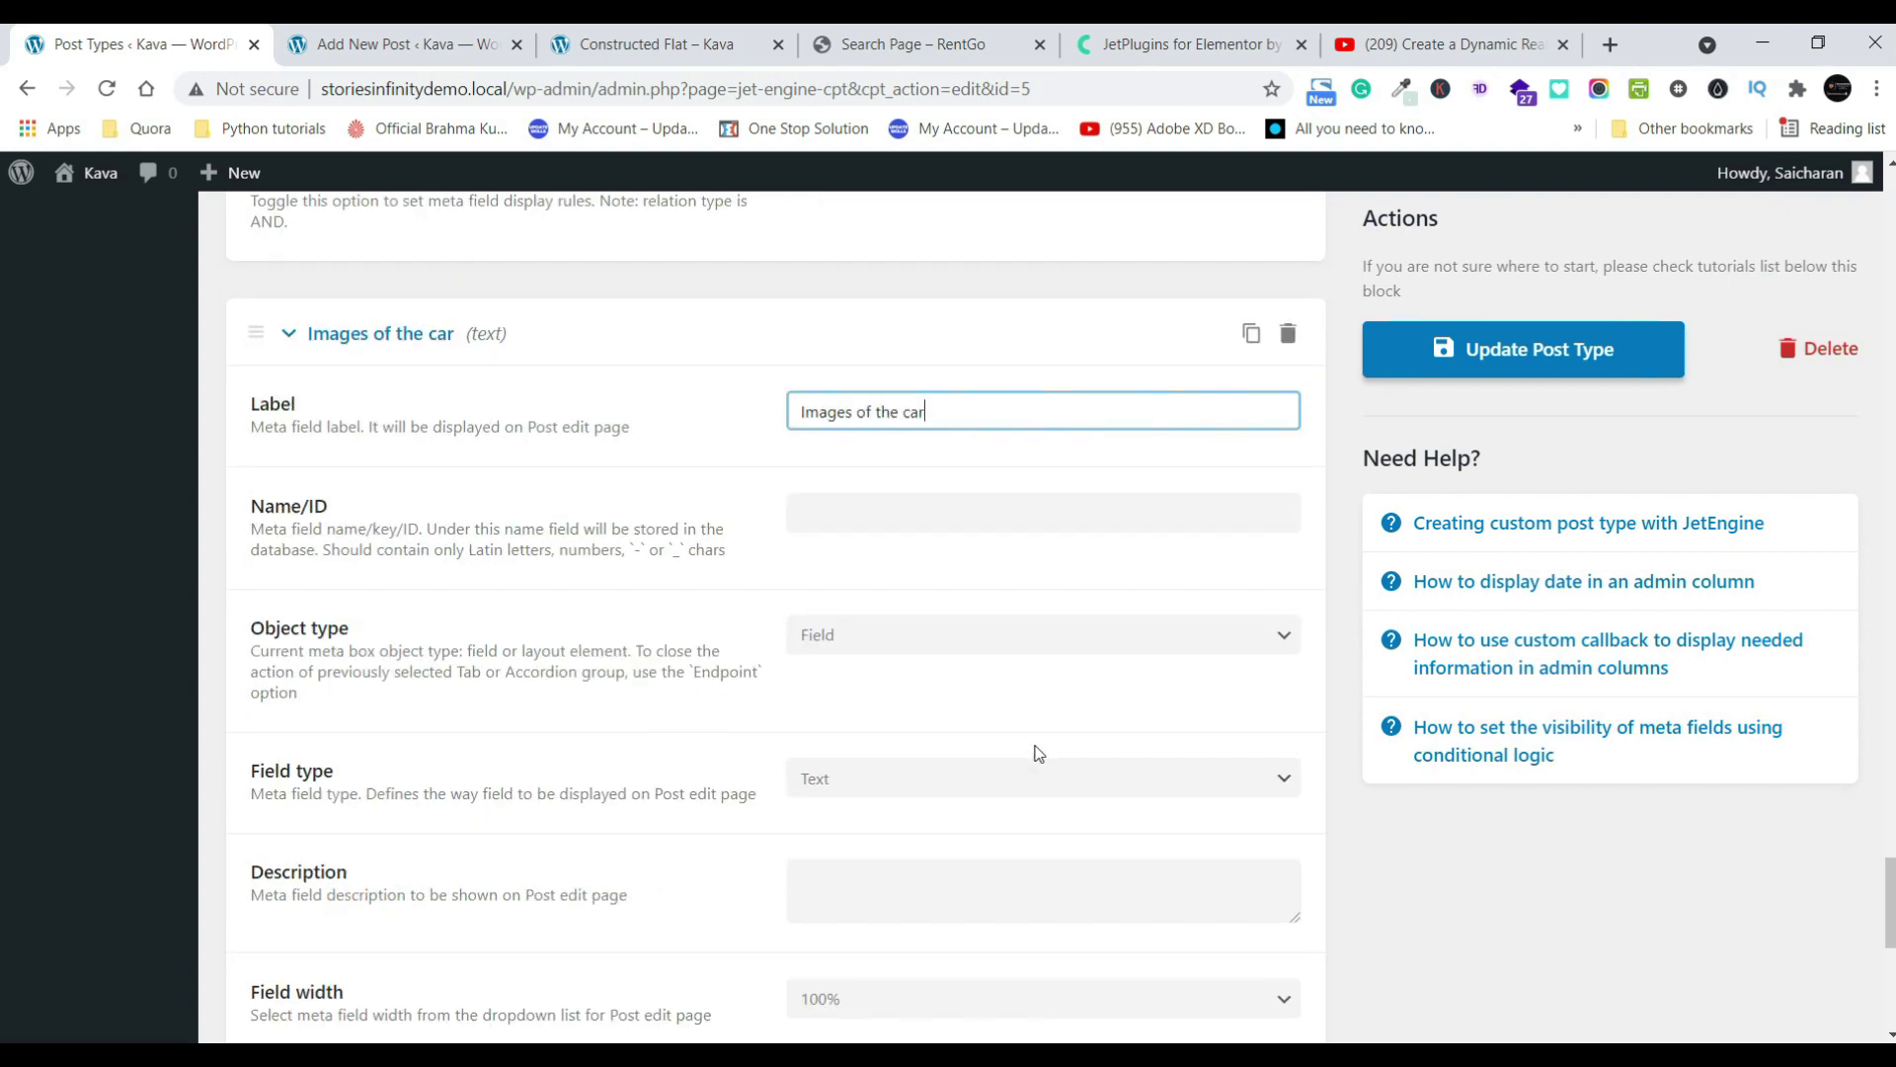
- Set the field type of the "Images of the car" meta field to Media after trying Gallery
left_click(820, 777)
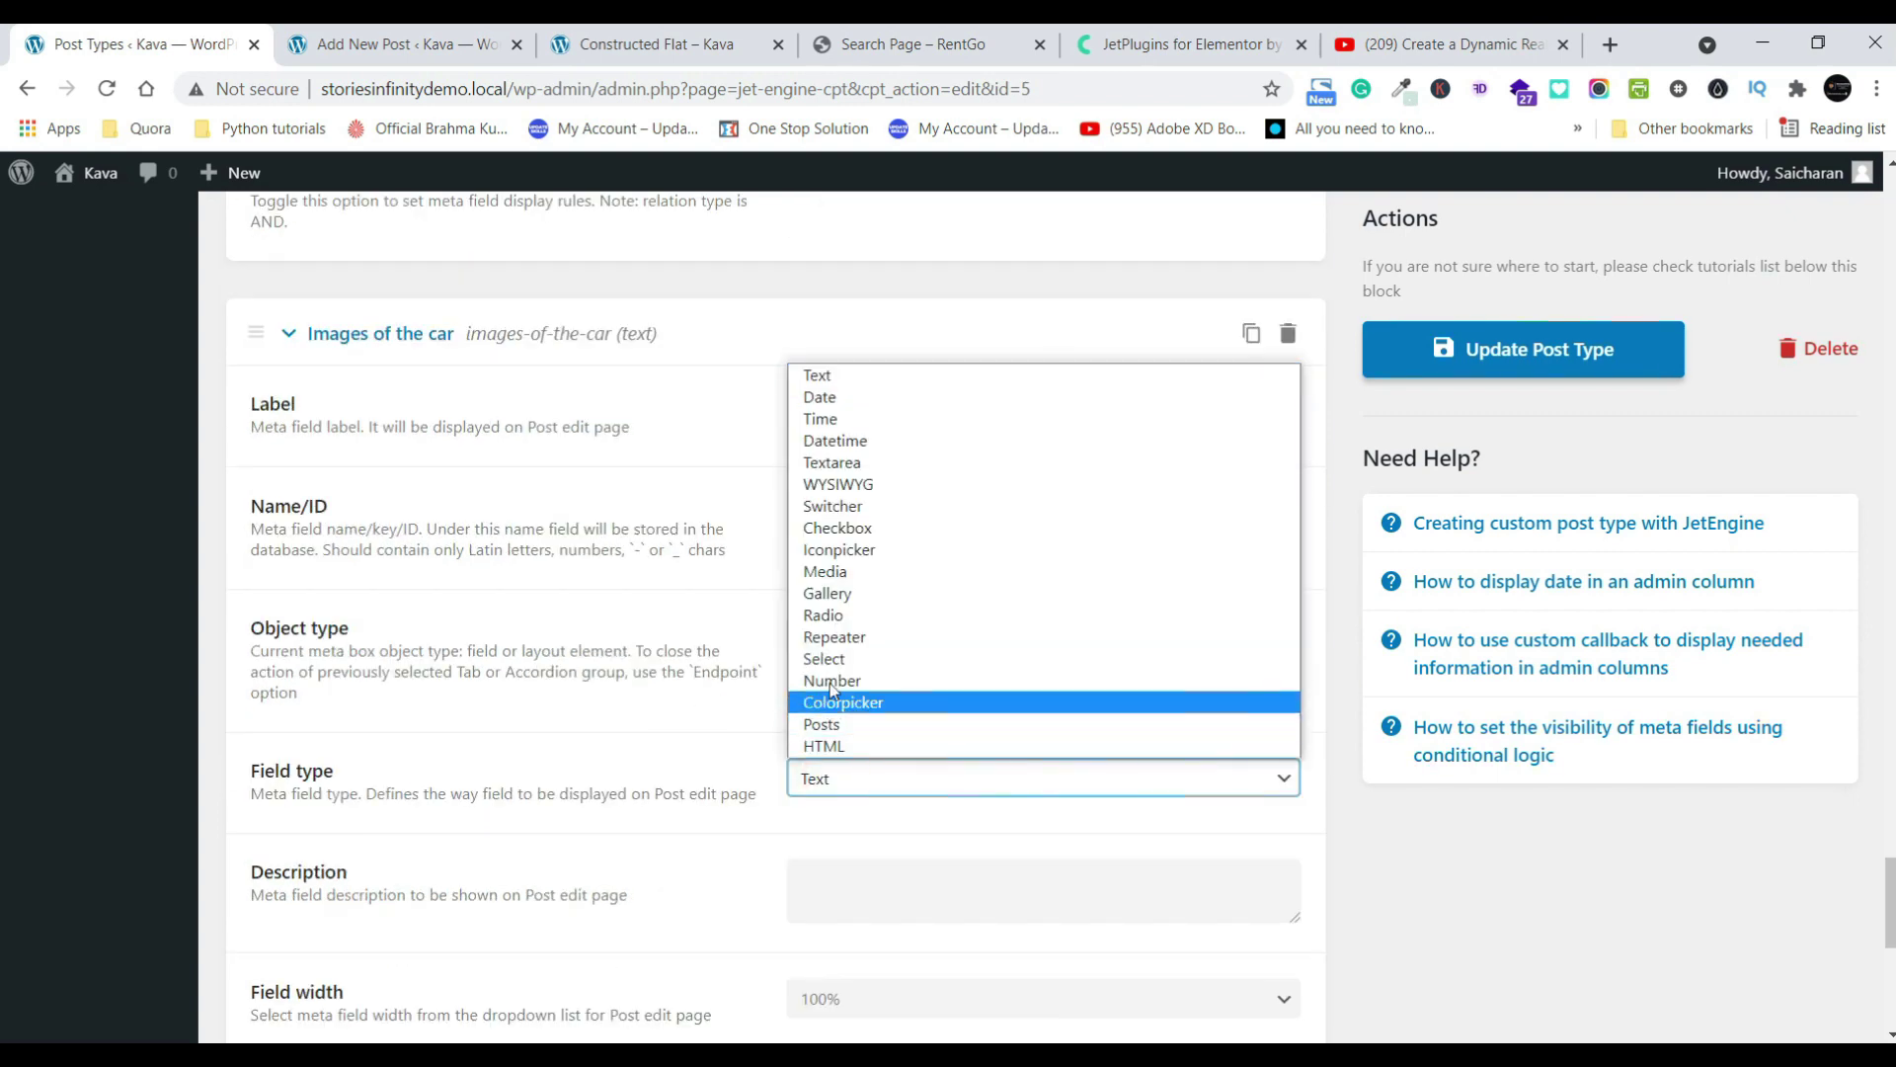
left_click(853, 595)
left_click(856, 776)
left_click(855, 572)
left_click(898, 787)
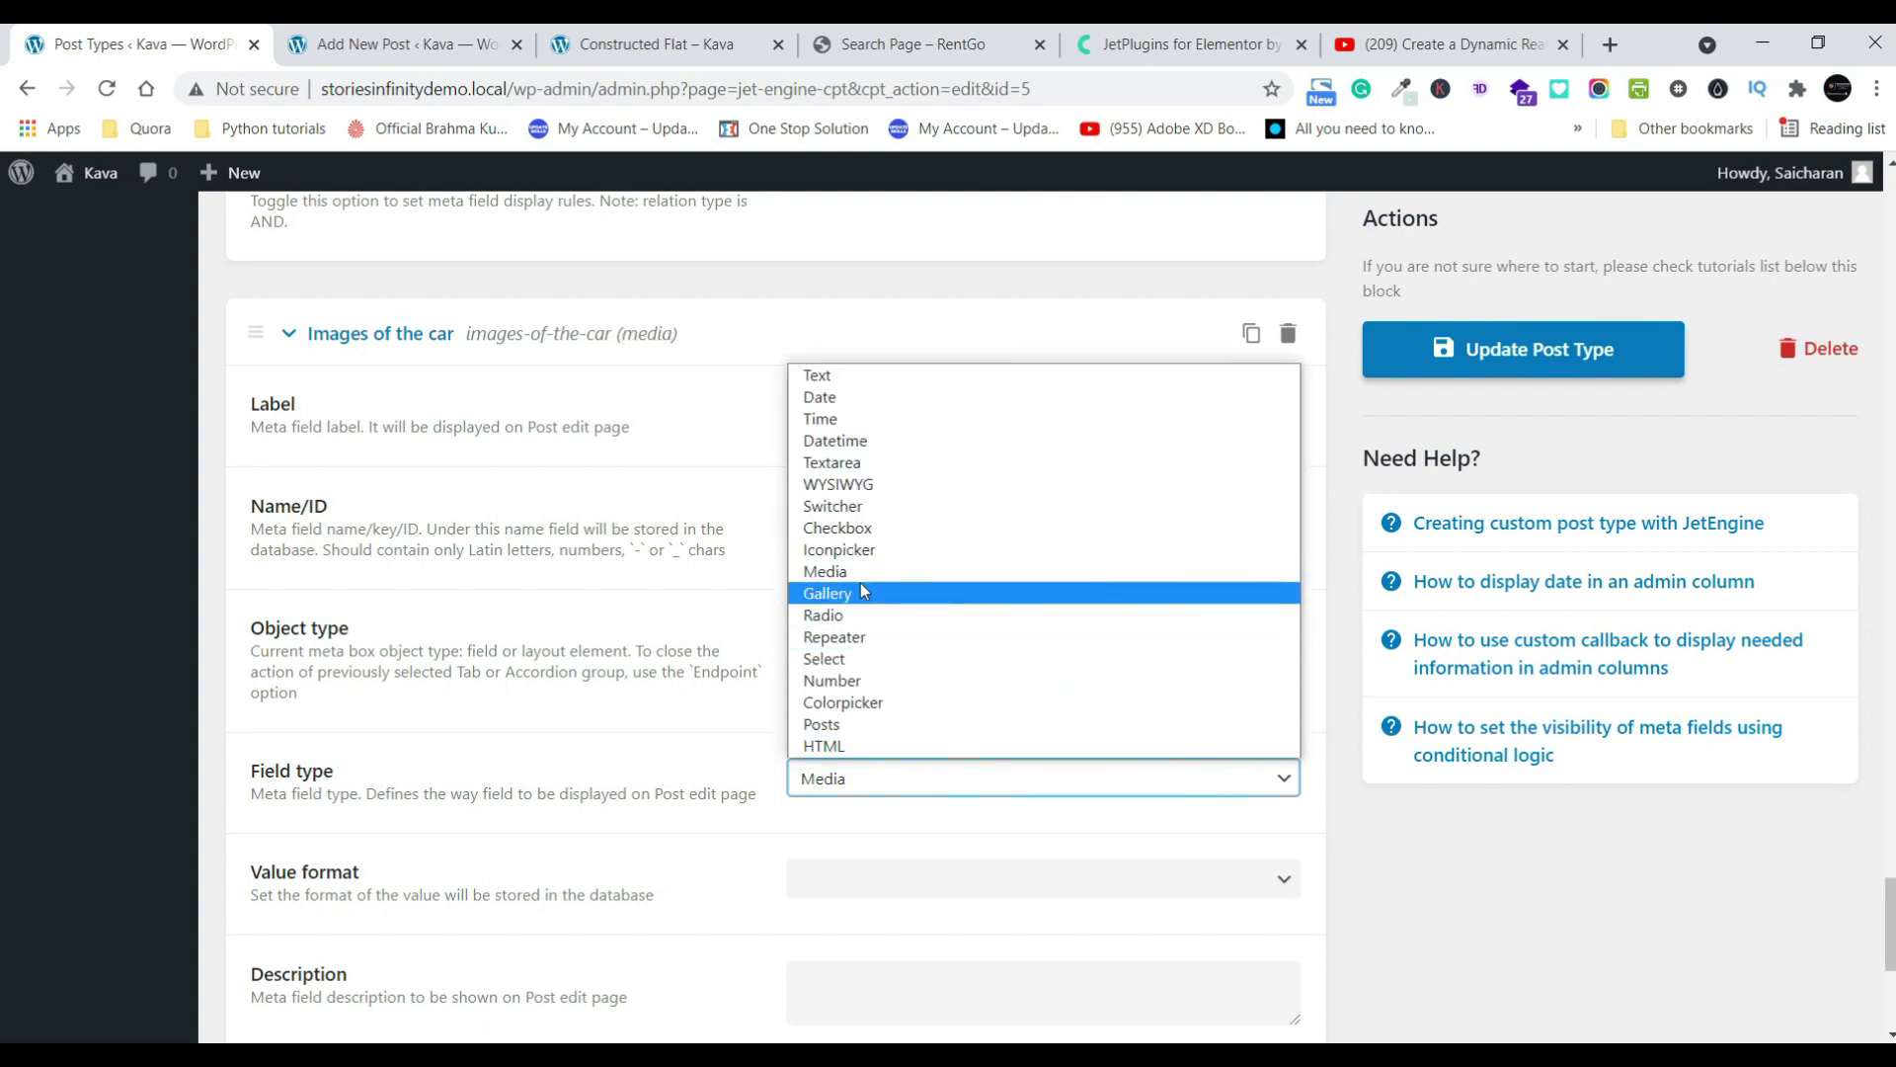
left_click(861, 592)
scroll(879, 598, "down", 4)
left_click(877, 408)
left_click(859, 632)
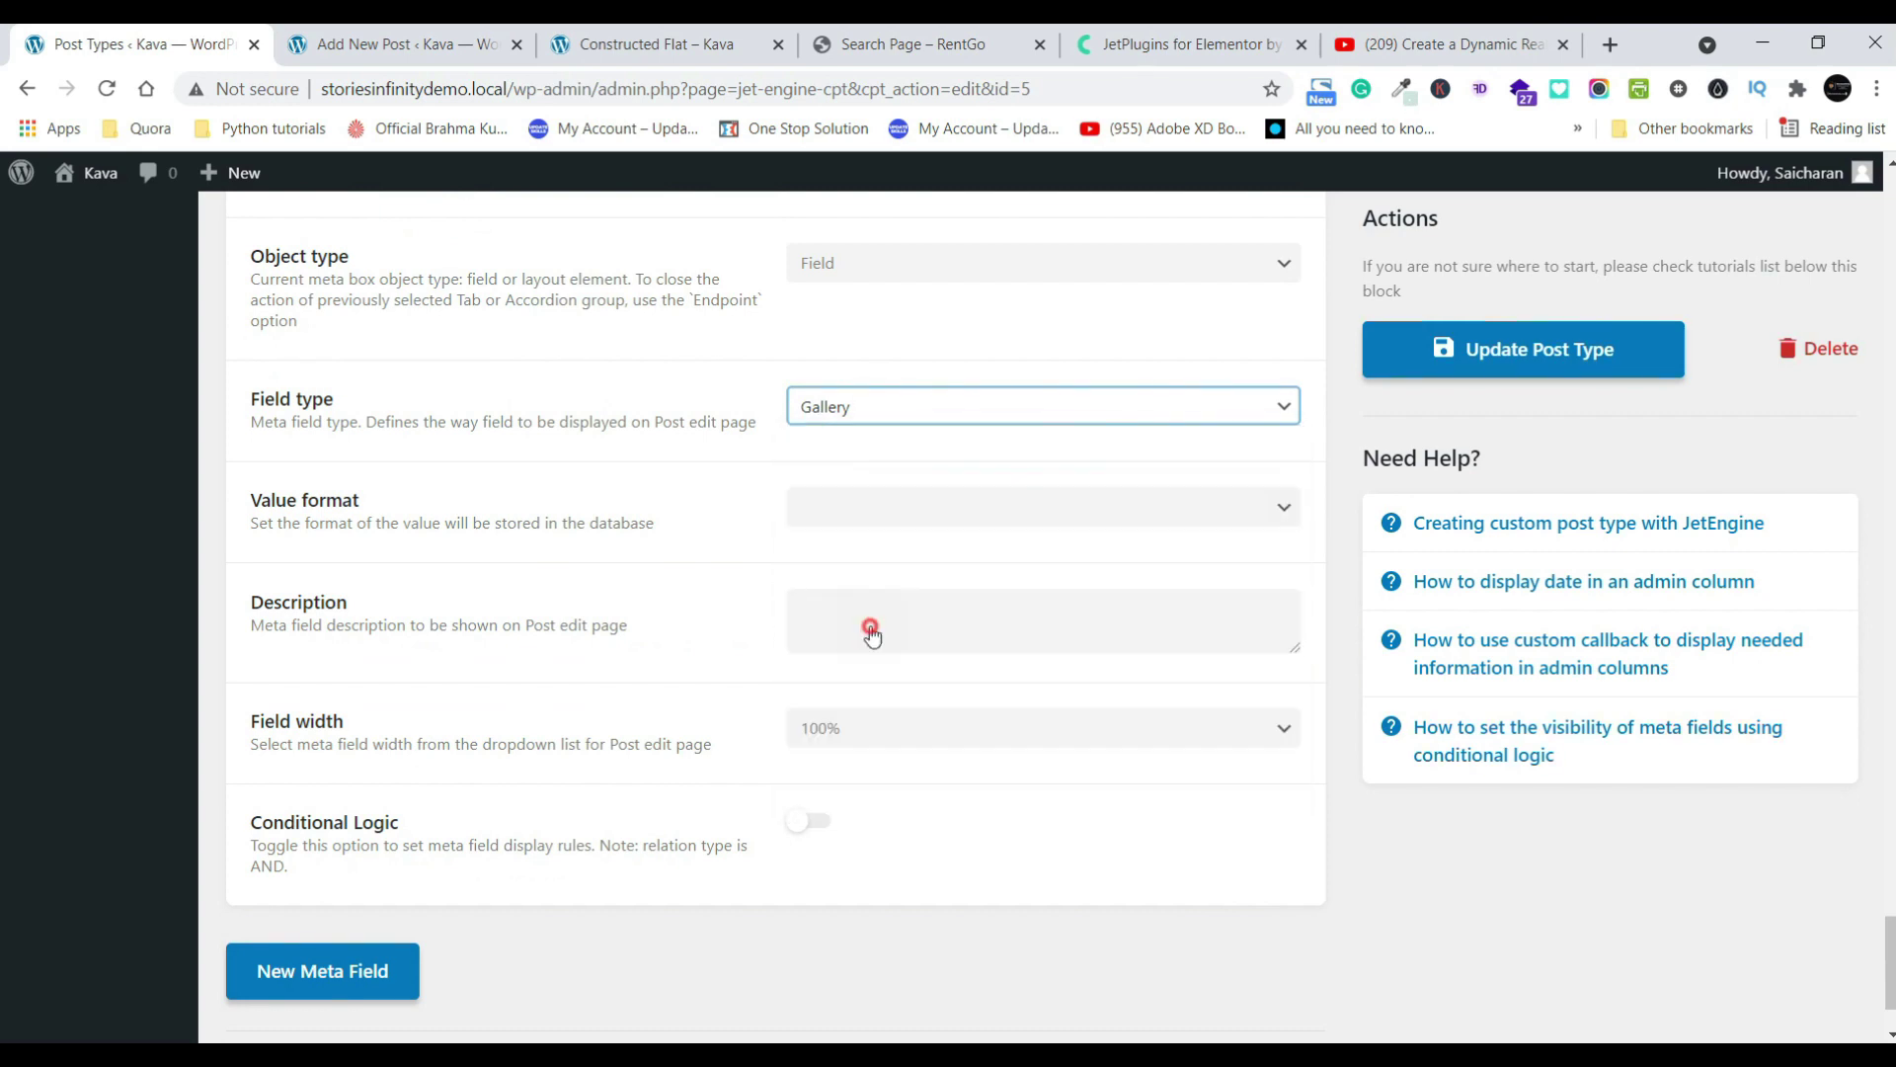
- Set the "Images of the car" field width to 75% and check the updated post type in the new Cars post editor
left_click(956, 748)
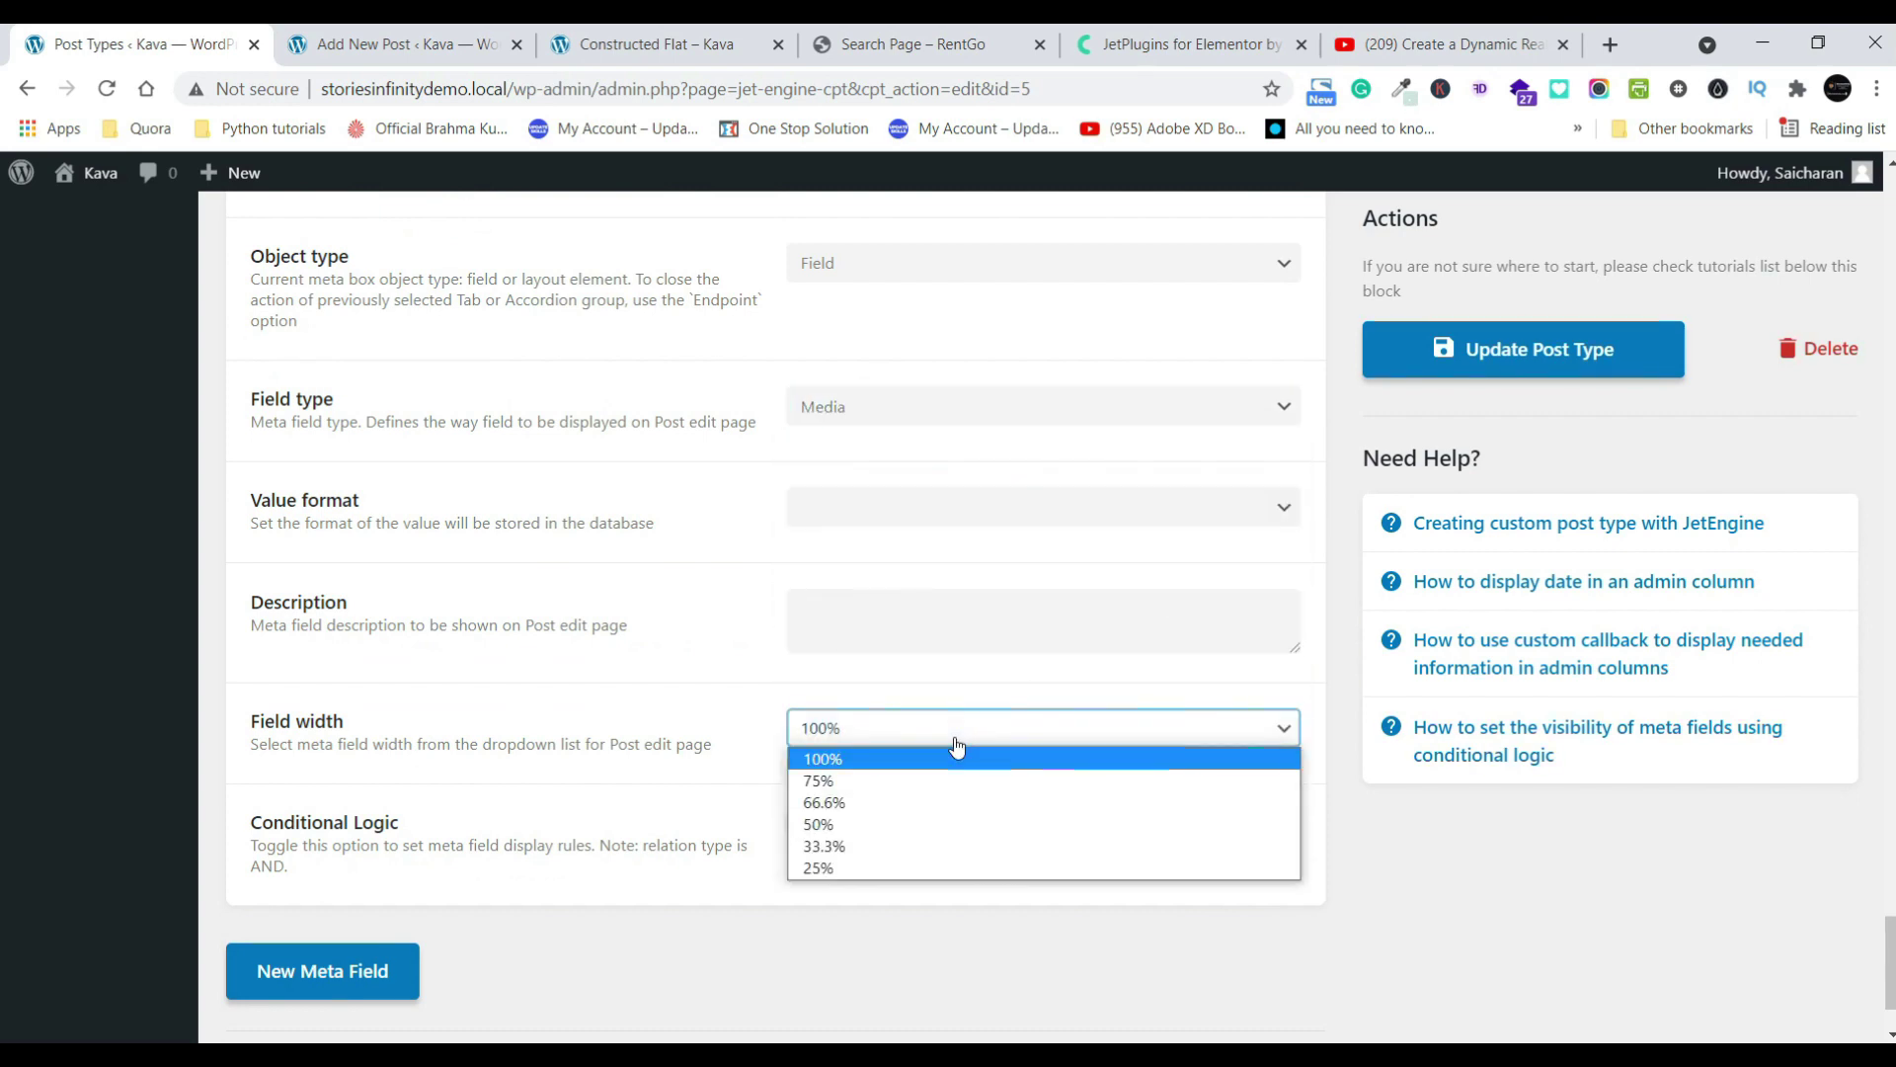
left_click(919, 781)
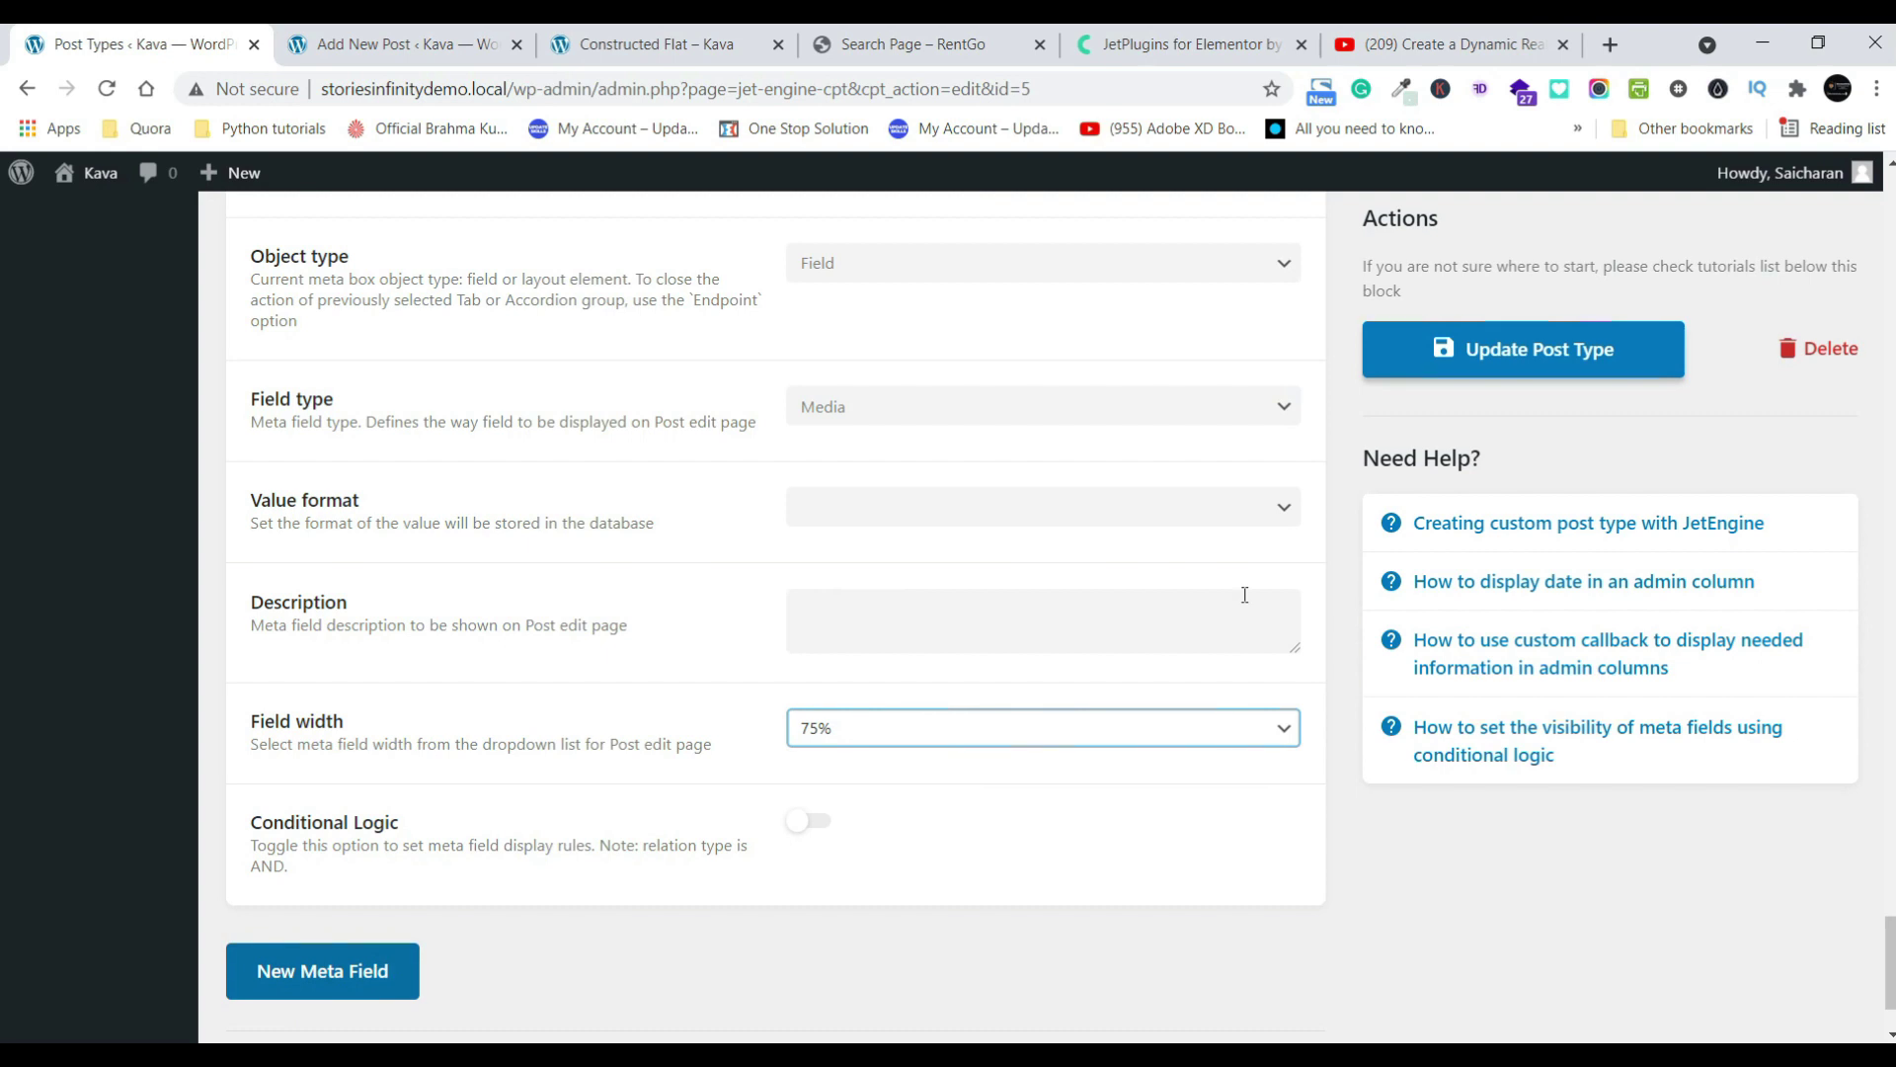
left_click(1491, 360)
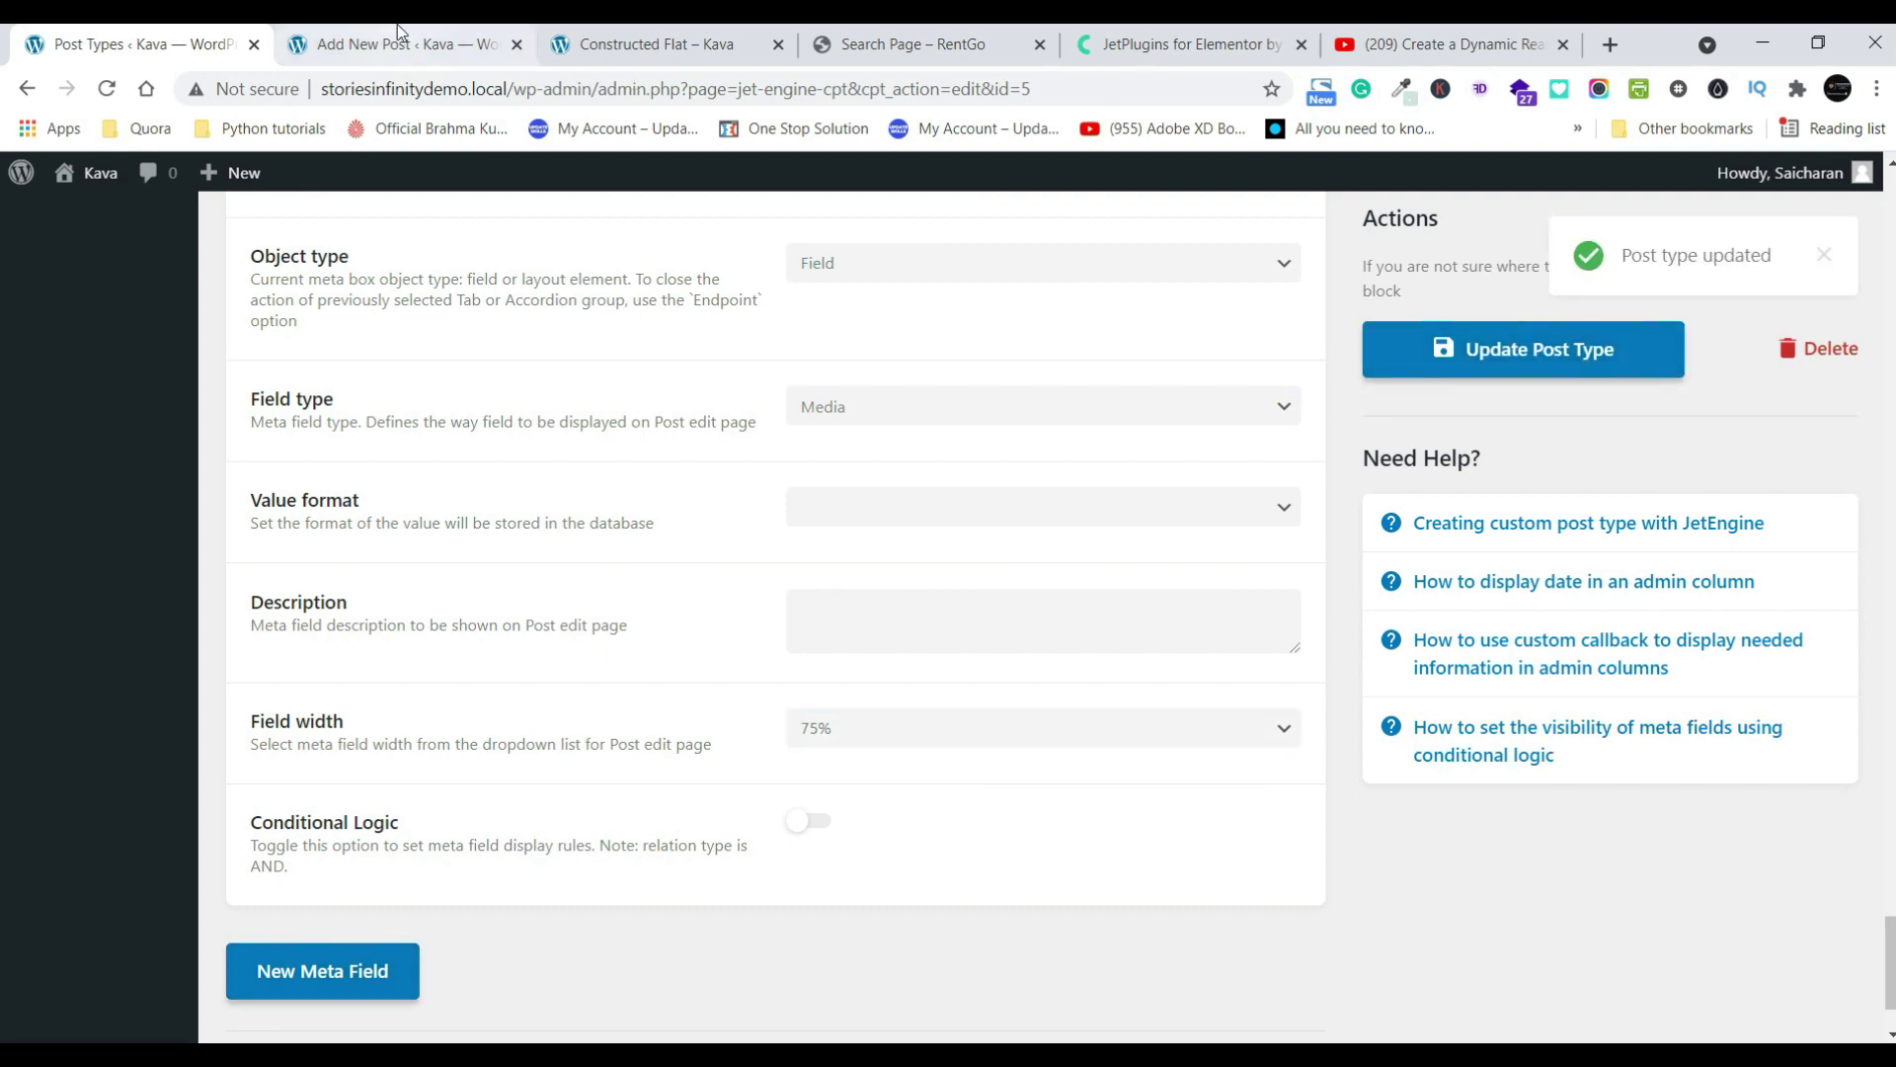
left_click(400, 31)
left_click(107, 89)
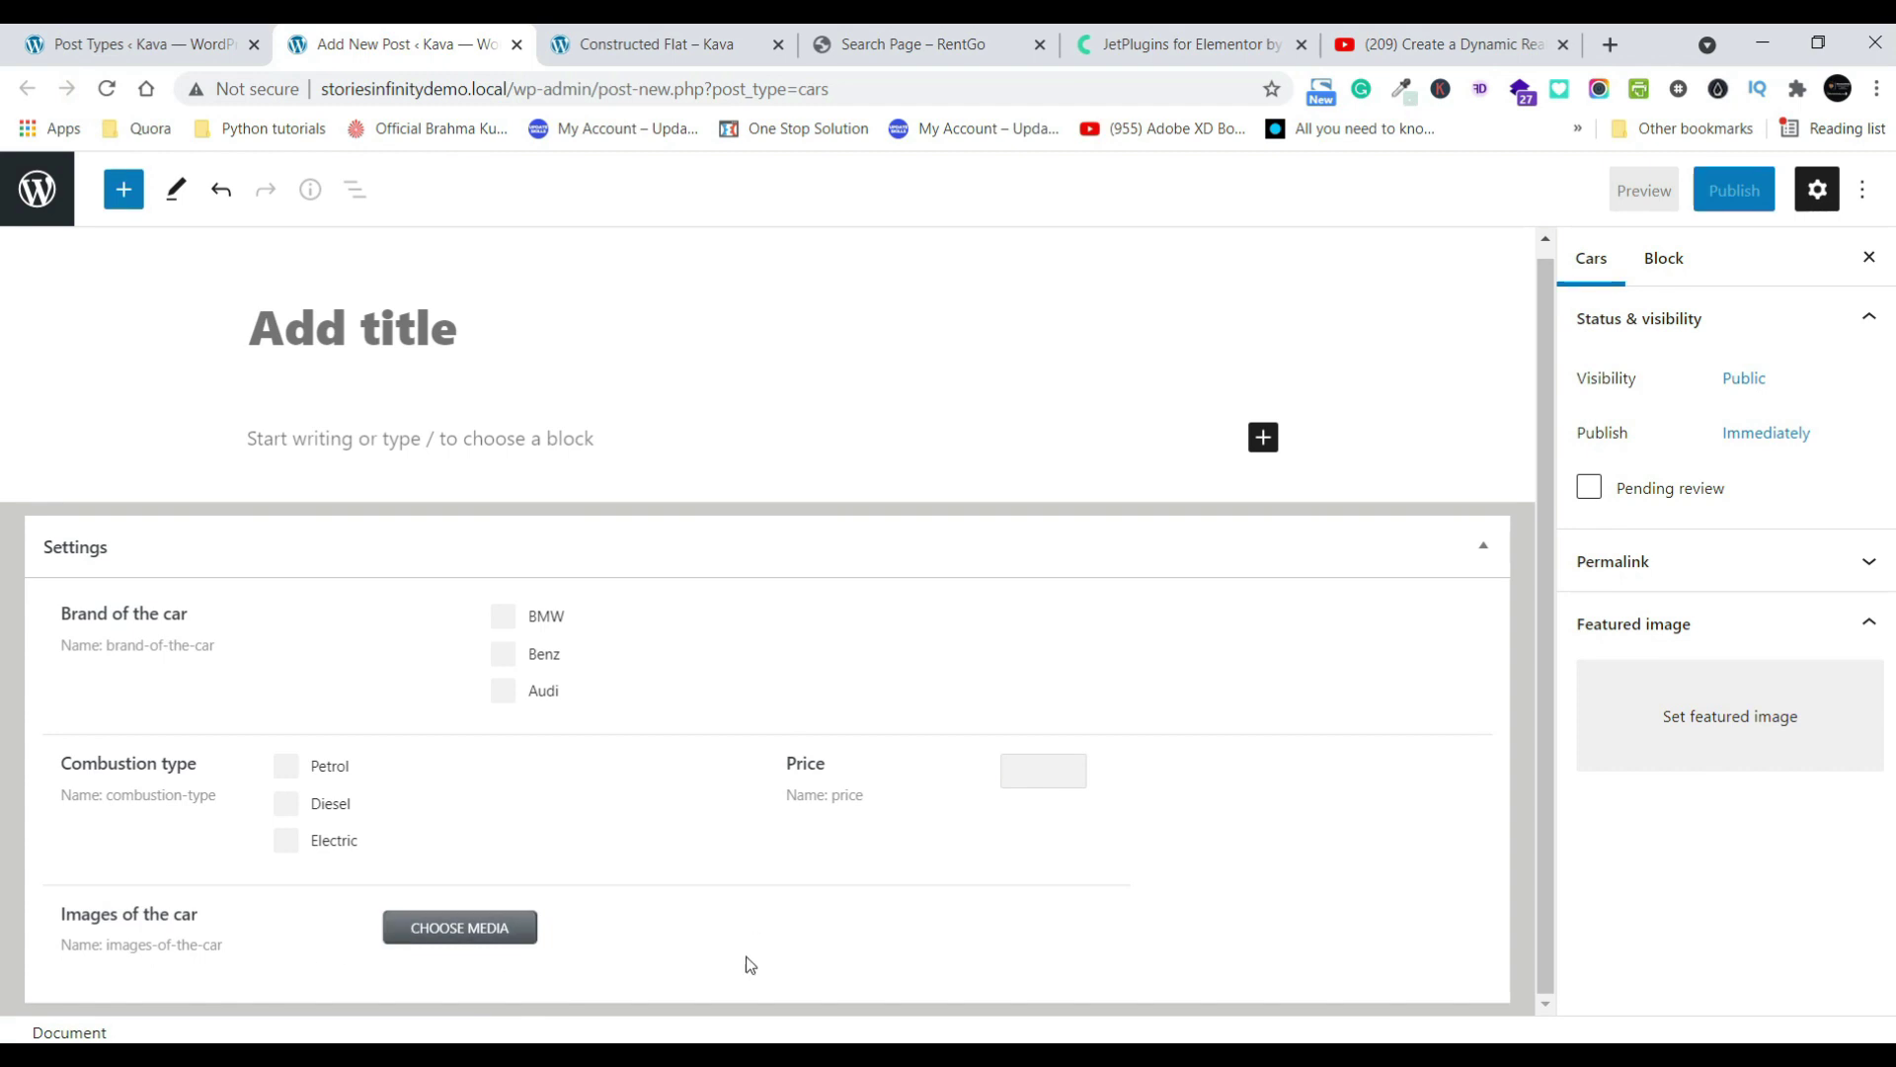
- Set the "Images of the car" field width to 100% and check the updated post type in the new Cars post editor
left_click(197, 44)
left_click(864, 728)
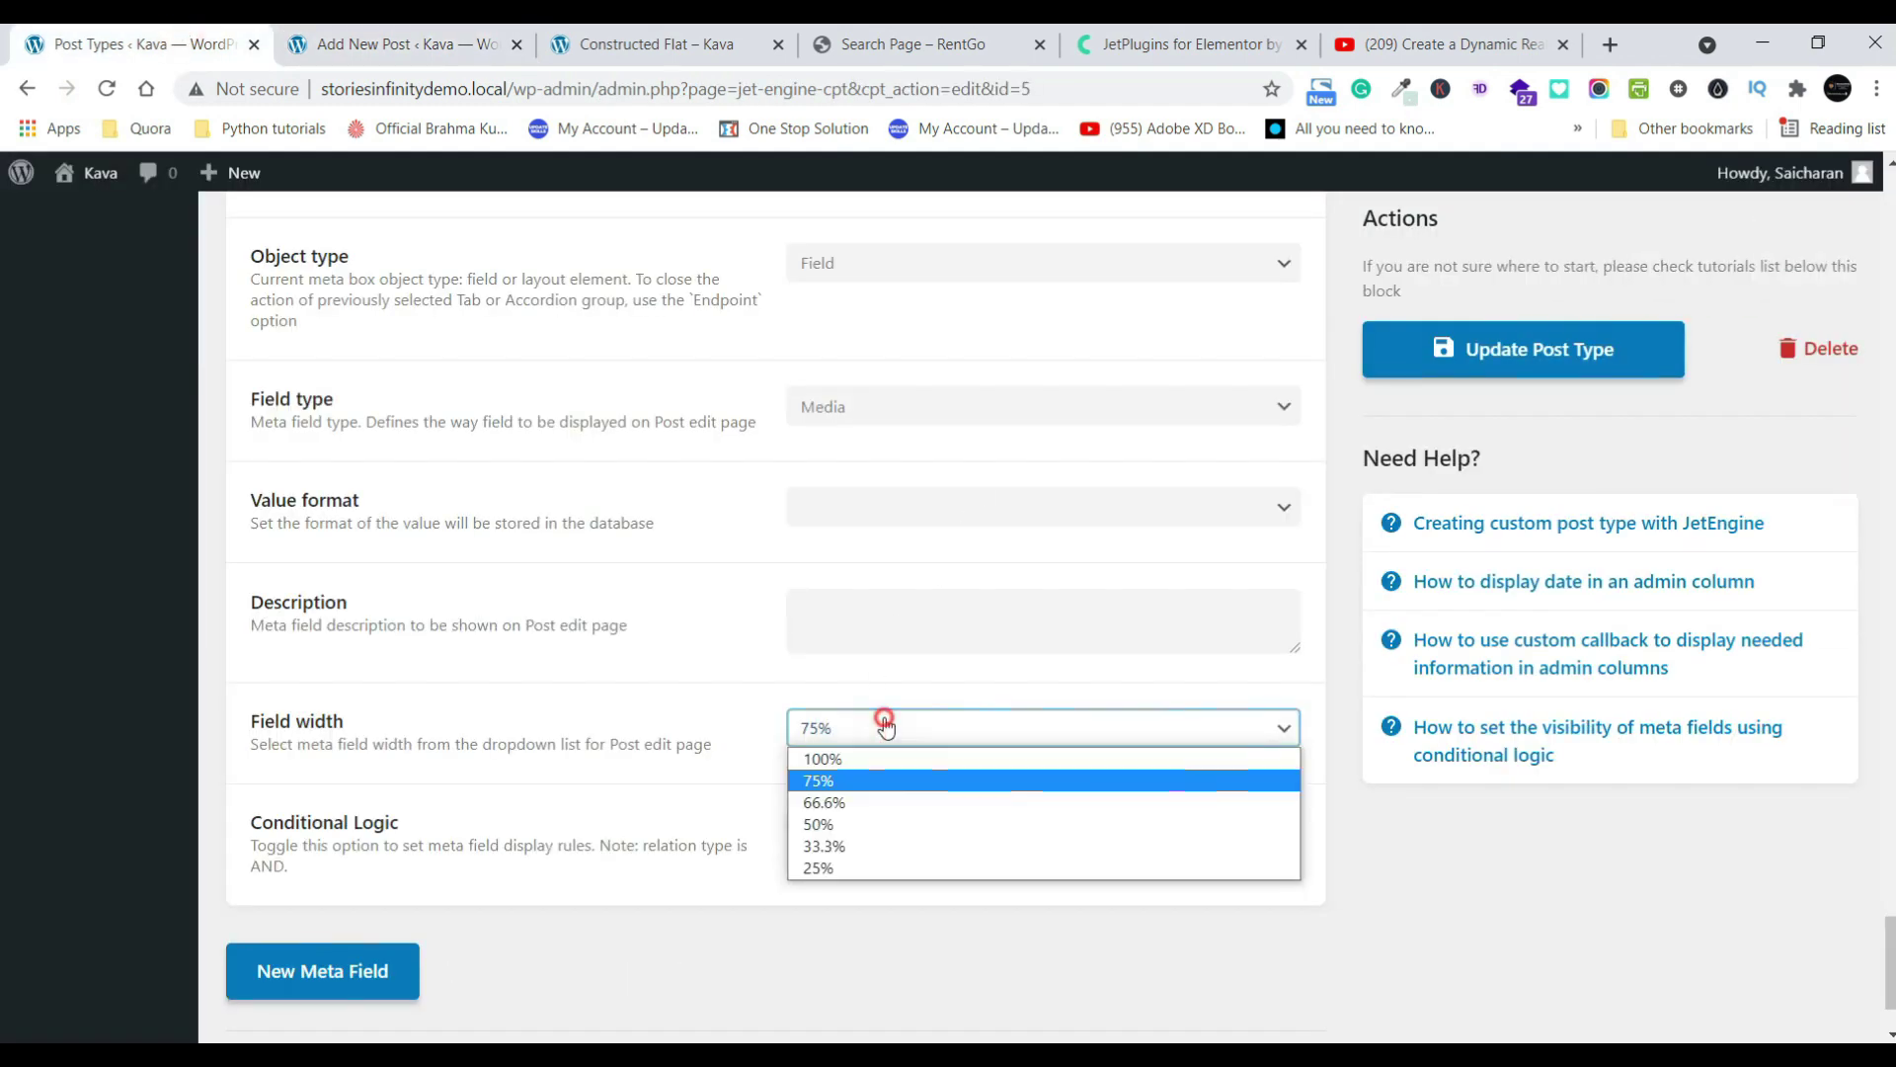
left_click(869, 759)
left_click(1508, 357)
left_click(405, 45)
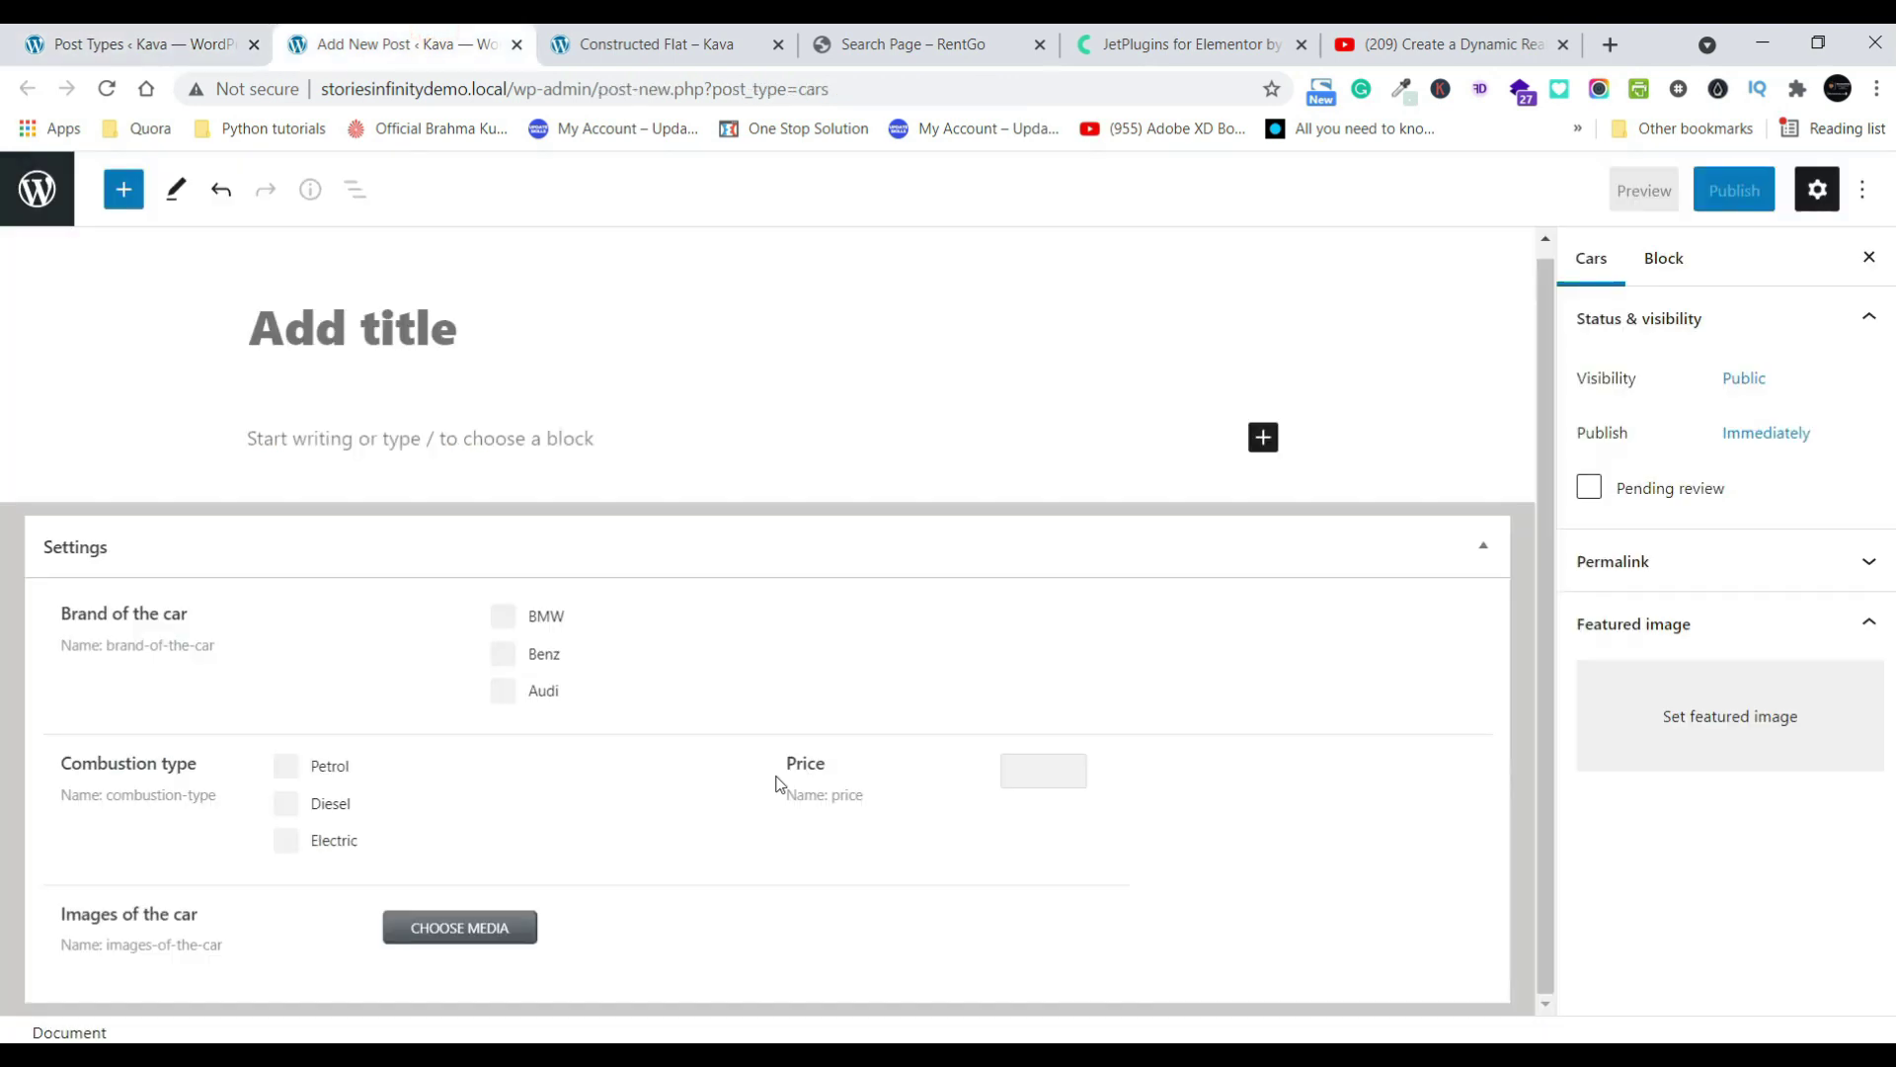
left_click(107, 89)
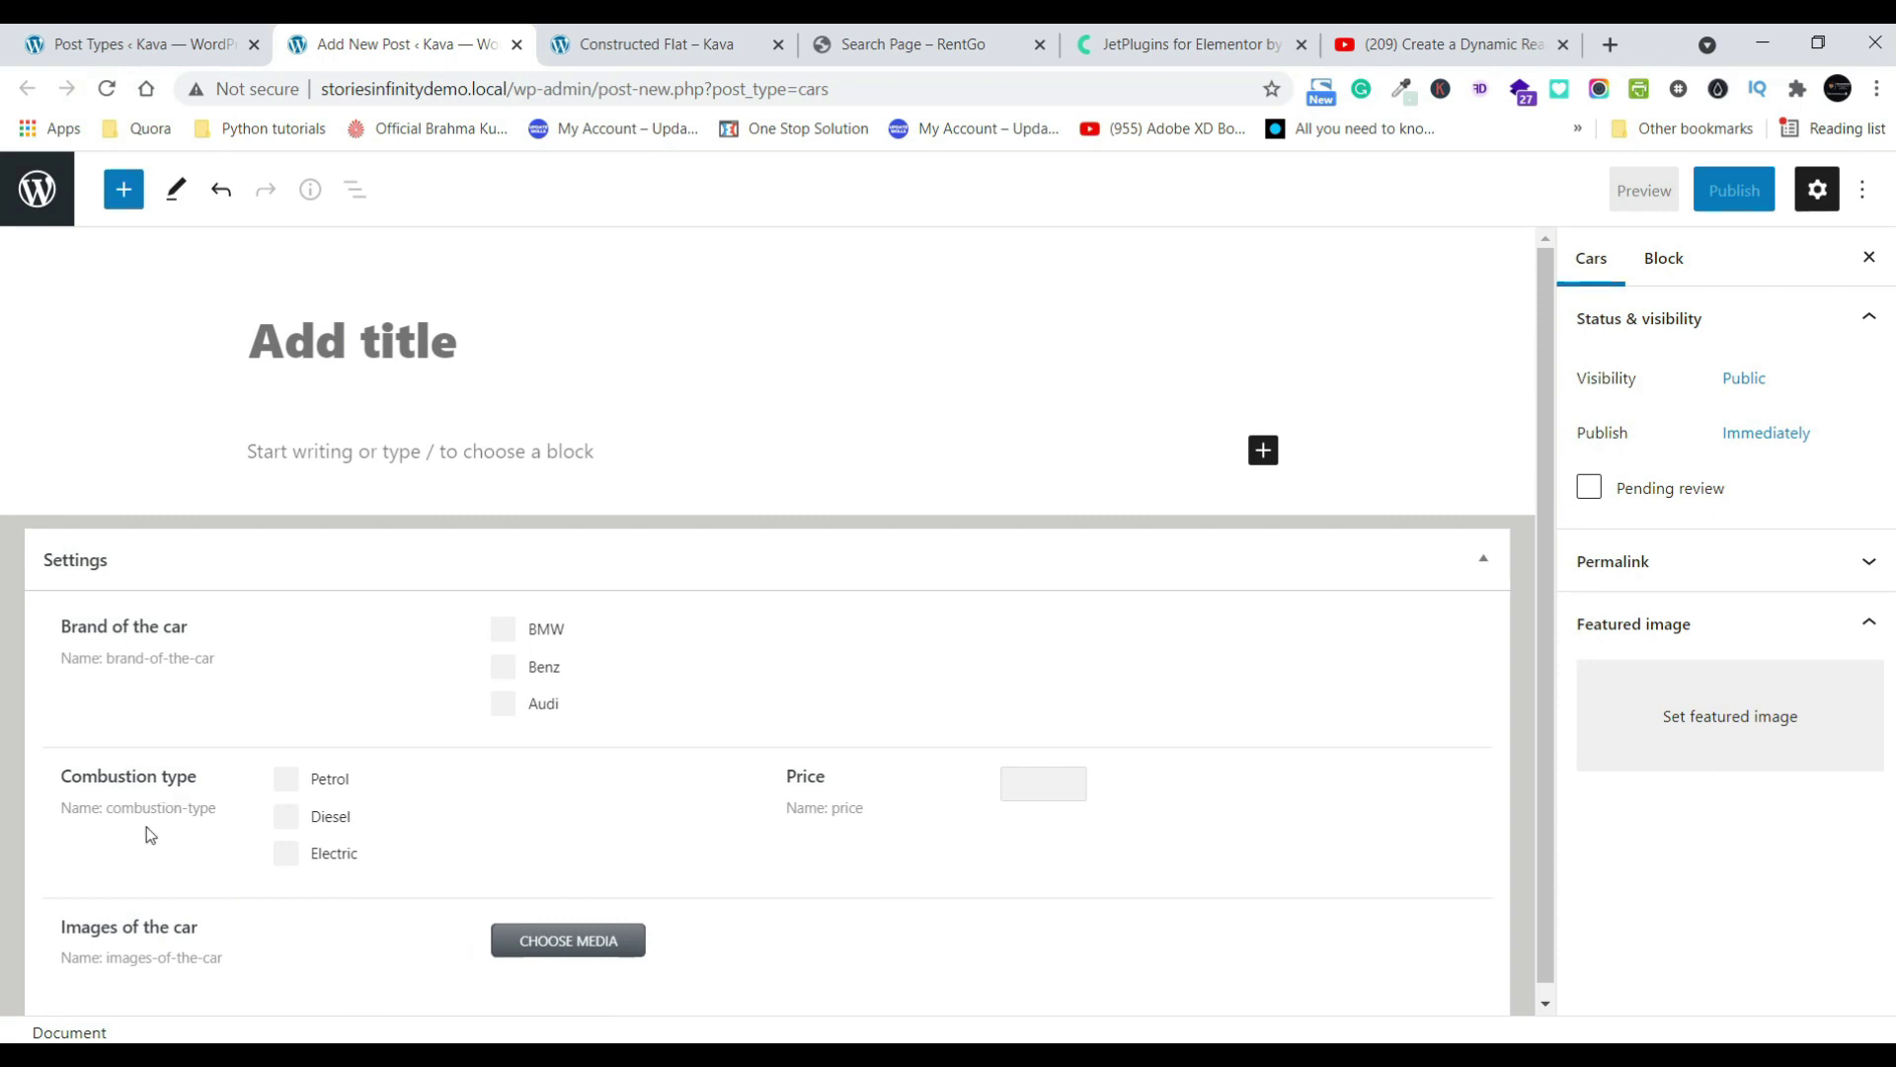
- Collapse the expanded meta fields of the Cars post type, including "Combustion type", "Price" and "Images of the car"
left_click(133, 39)
scroll(514, 593, "up", 12)
scroll(503, 563, "up", 15)
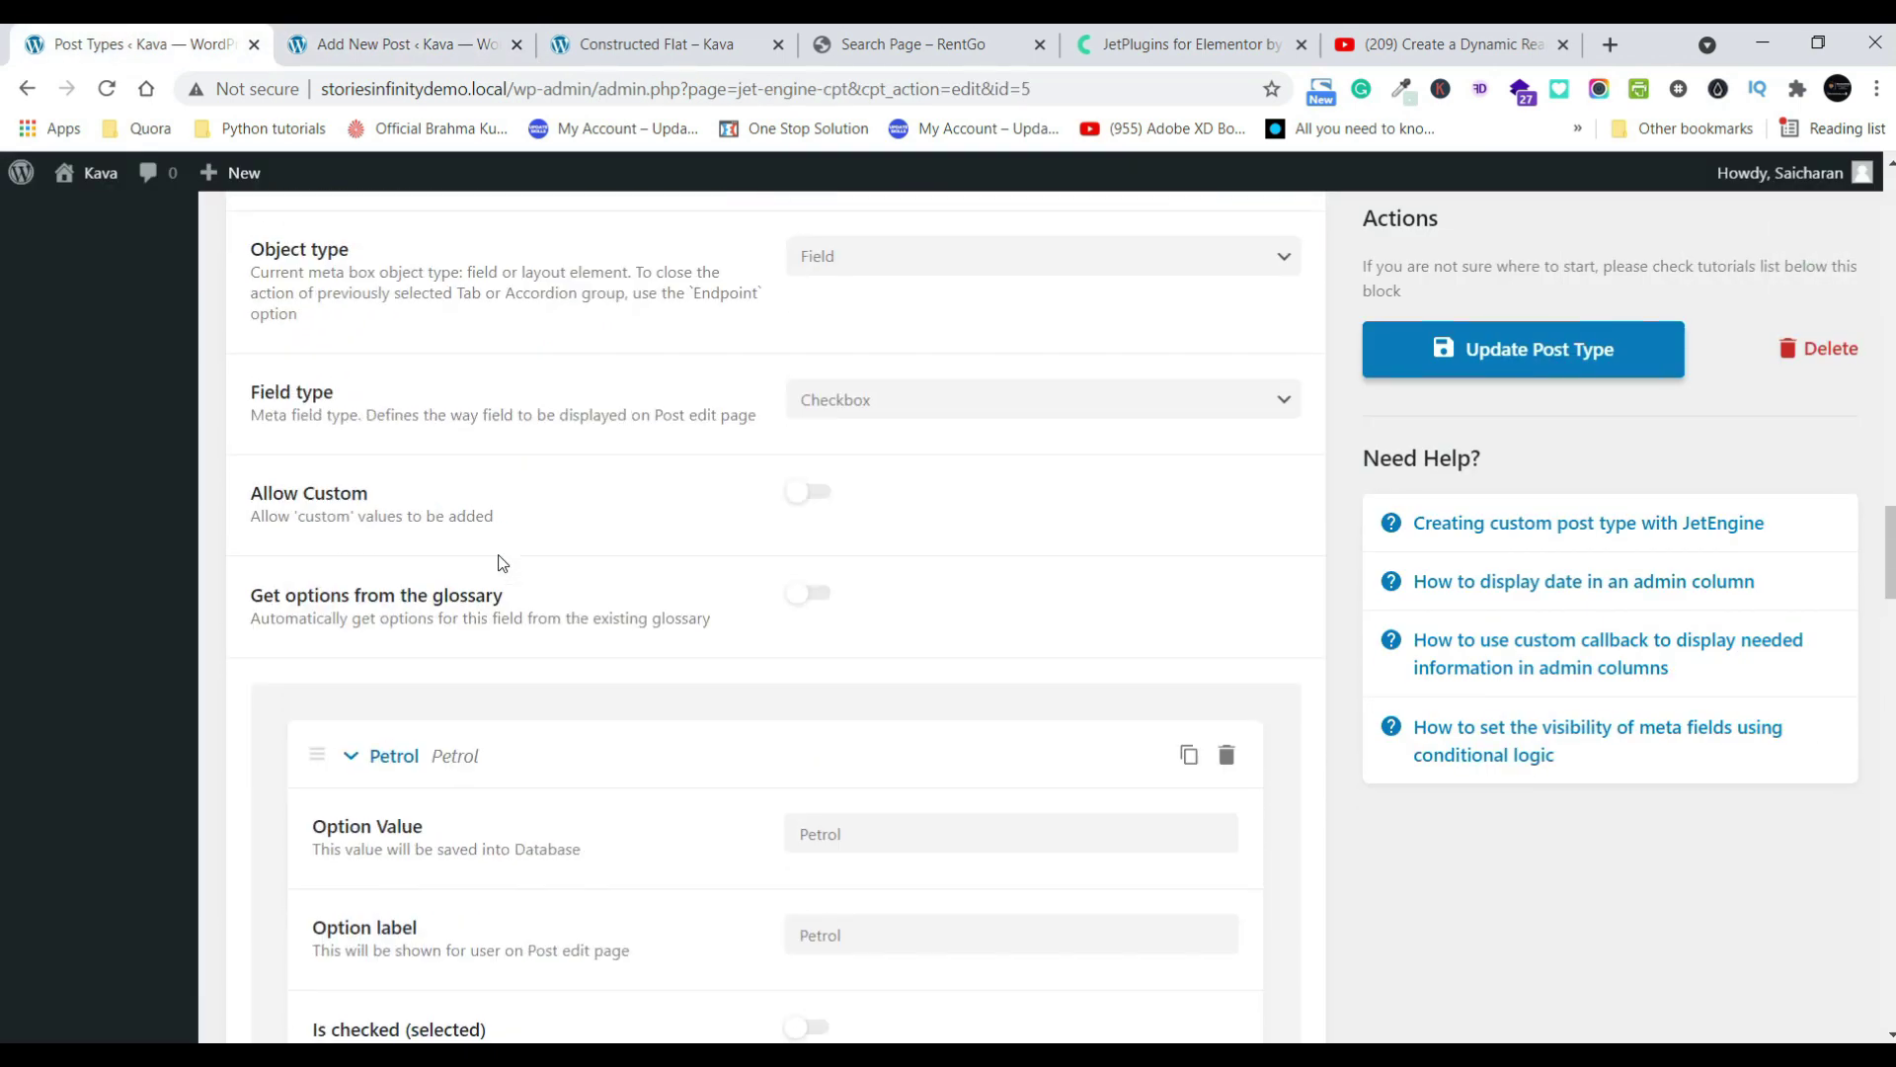
scroll(415, 563, "up", 5)
left_click(281, 454)
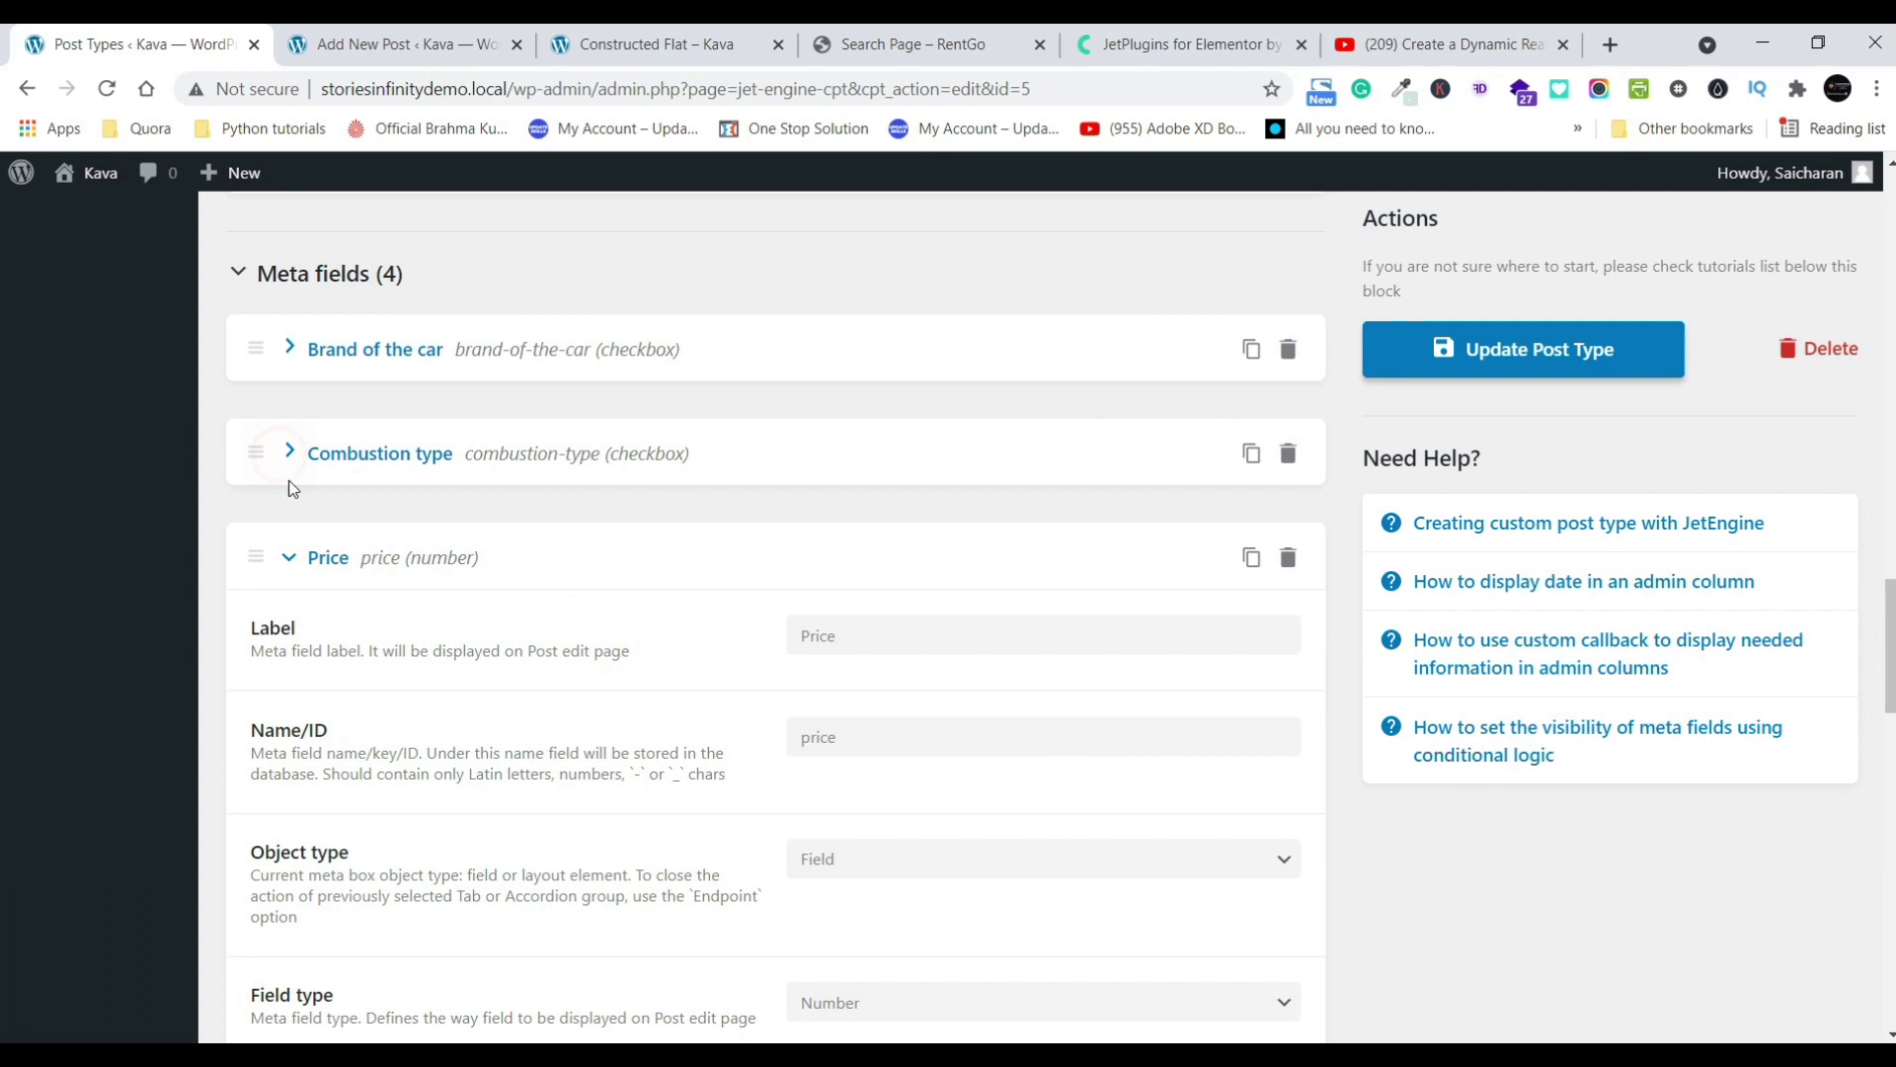
left_click(277, 558)
left_click(287, 654)
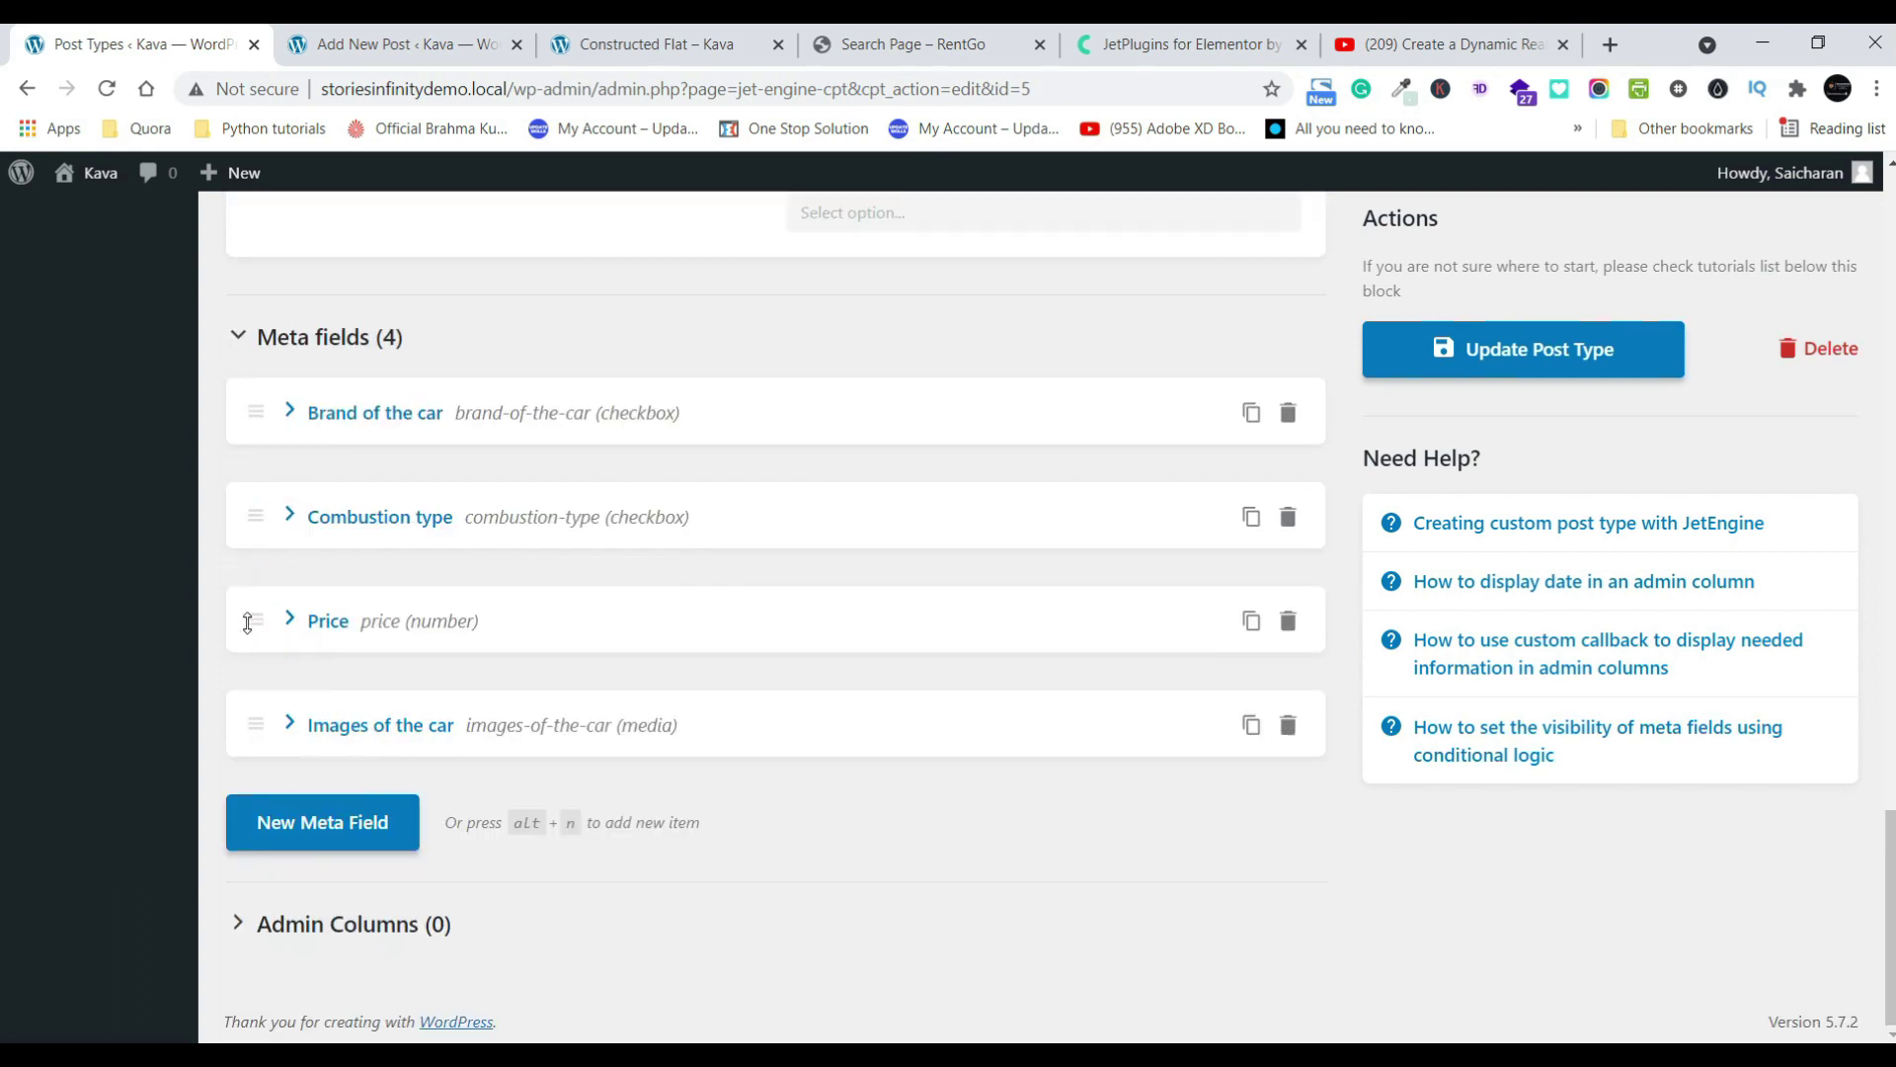
- Move the "Combustion type" meta field above "Brand of the car" and return it to second place
mouse_move(259, 619)
left_mouse_down()
mouse_move(253, 506)
mouse_move(255, 604)
left_mouse_up()
left_click_drag(261, 511, 267, 395)
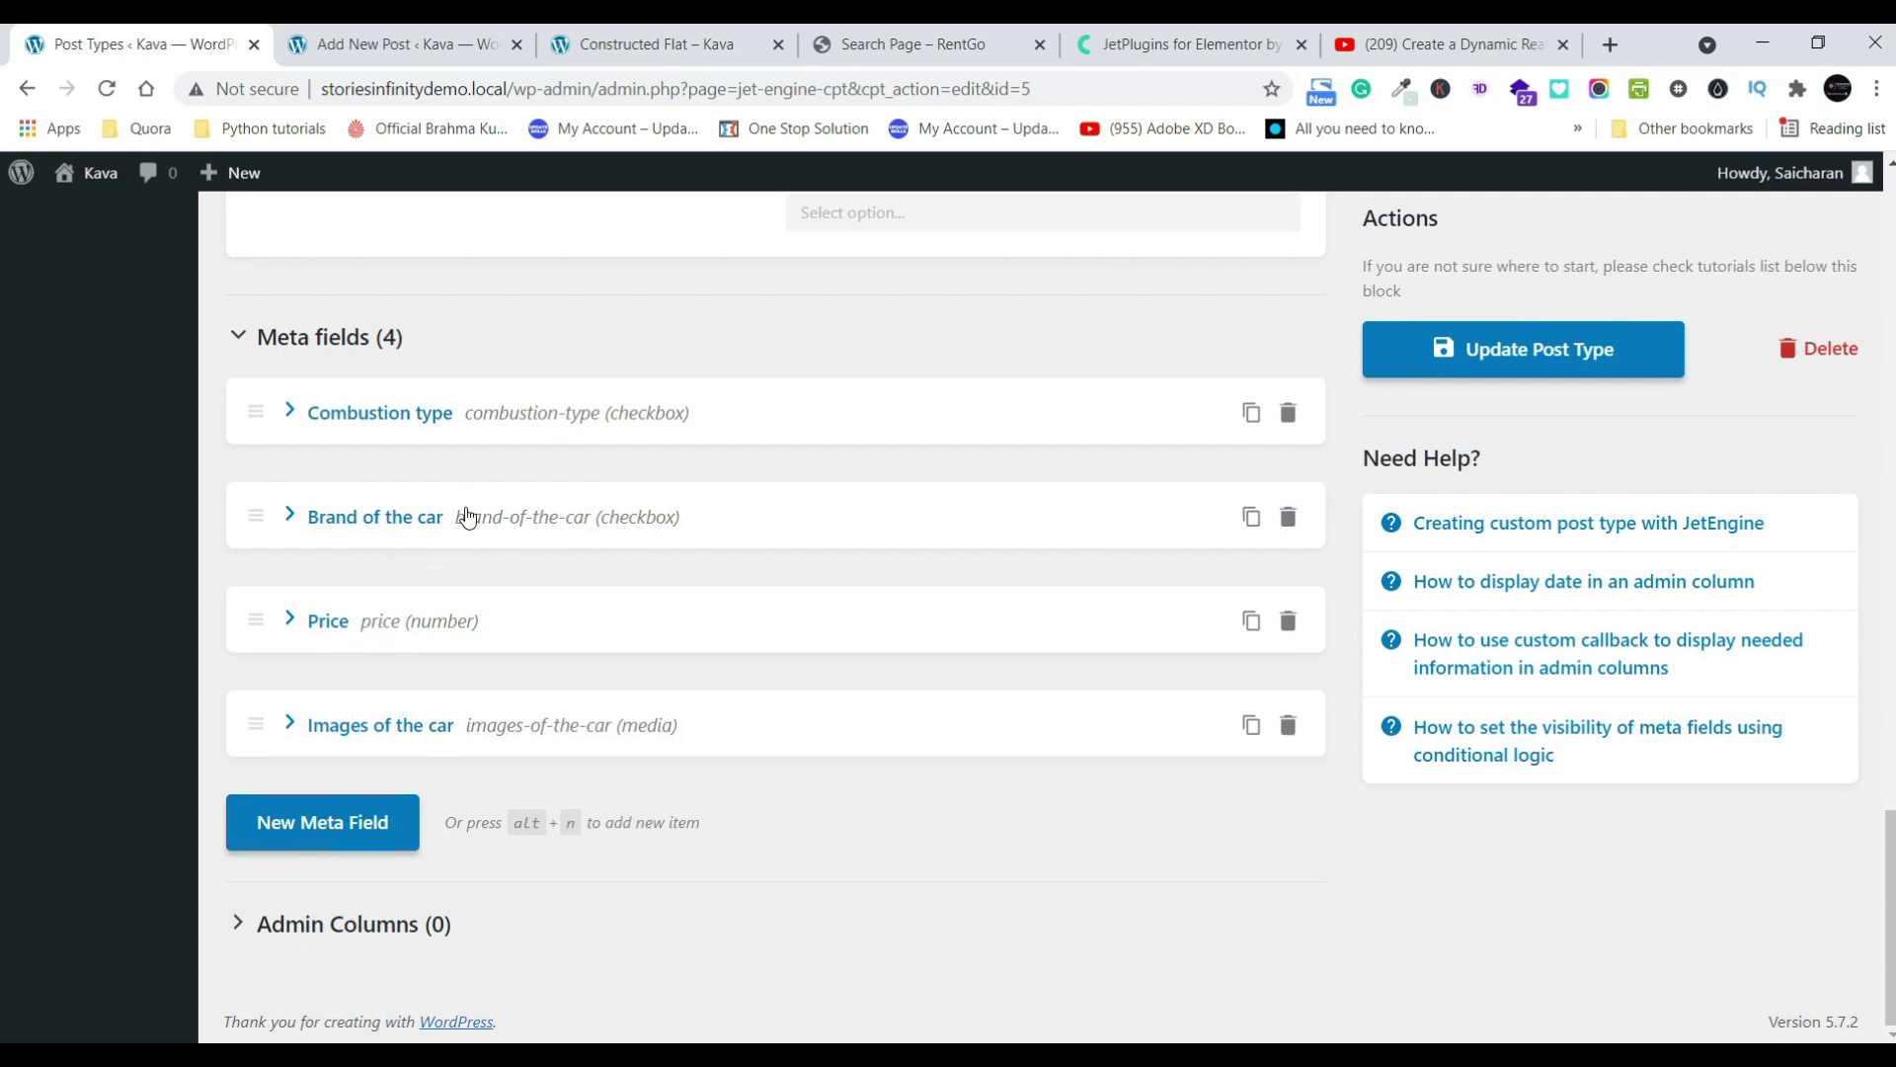
left_click_drag(249, 426, 247, 524)
- Collapse the meta fields section, update the Cars post type and reload the new Cars post editor
left_click(550, 346)
left_click(1449, 336)
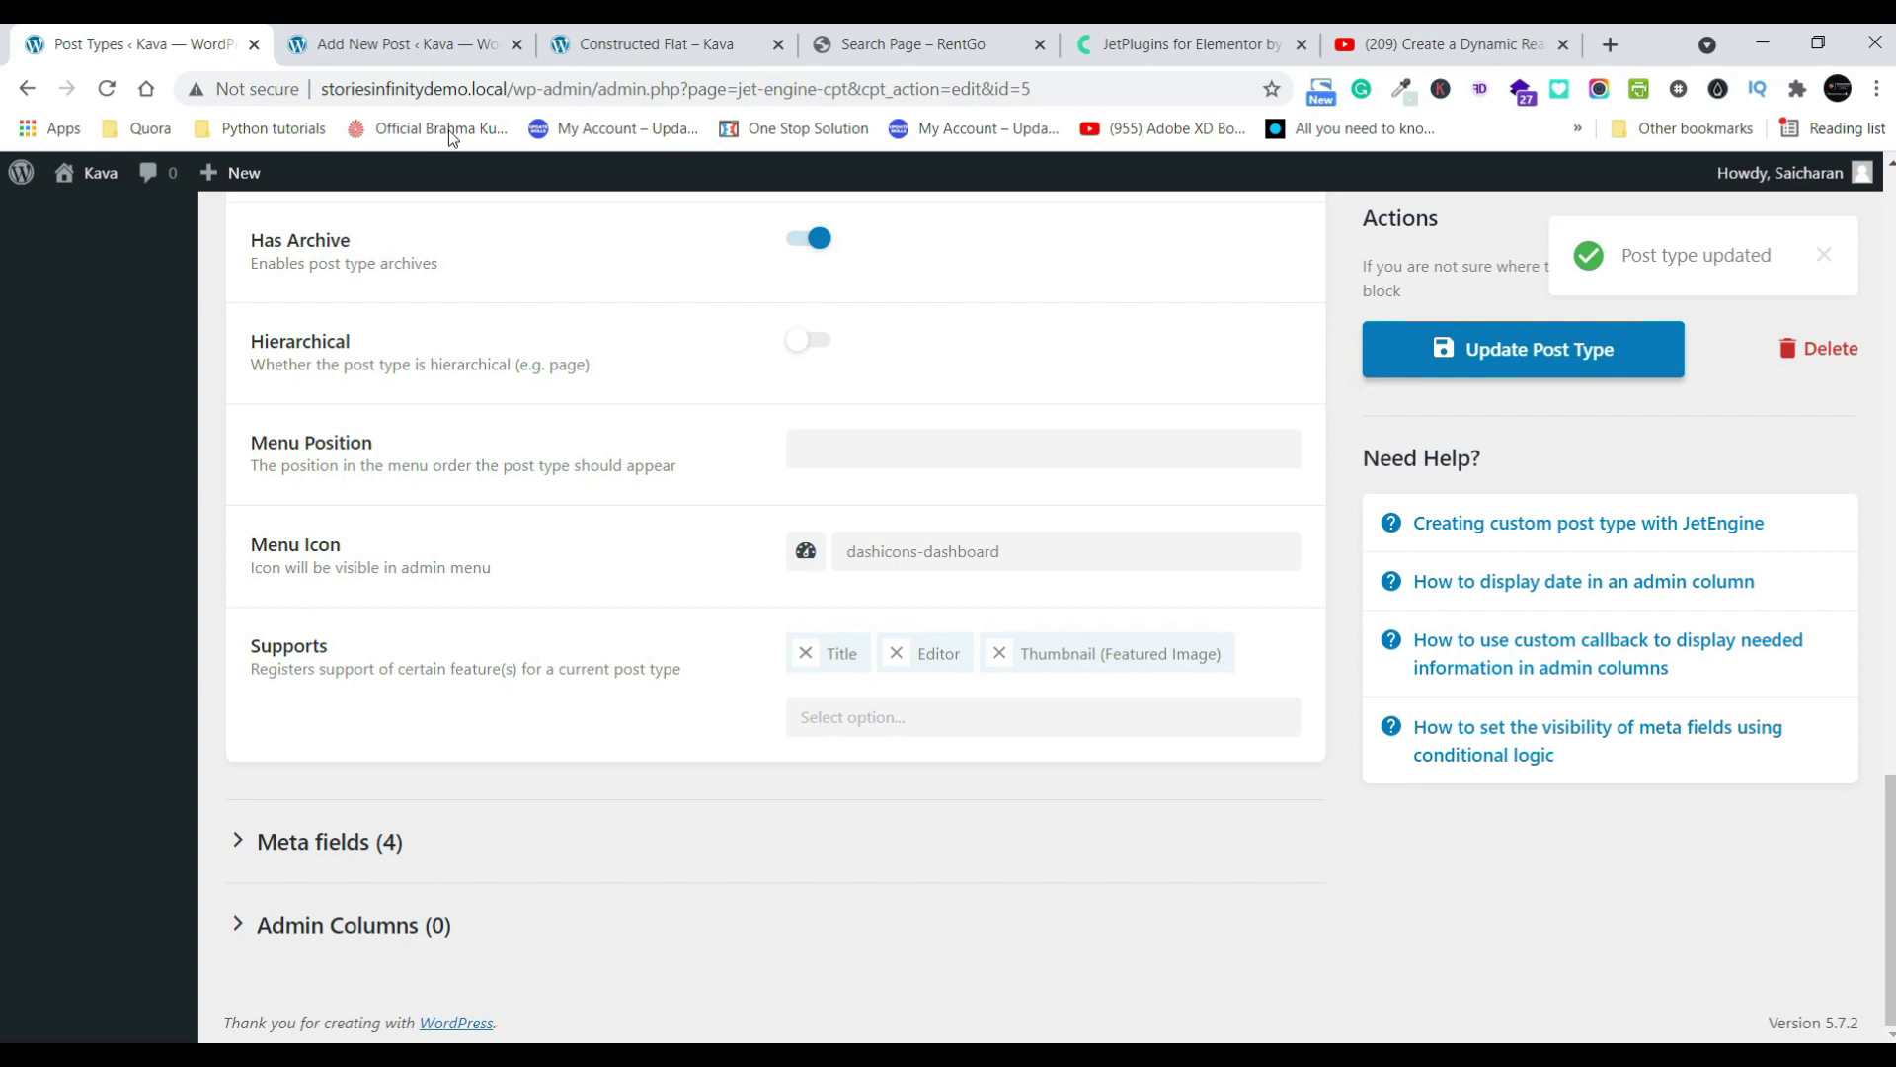
left_click(405, 44)
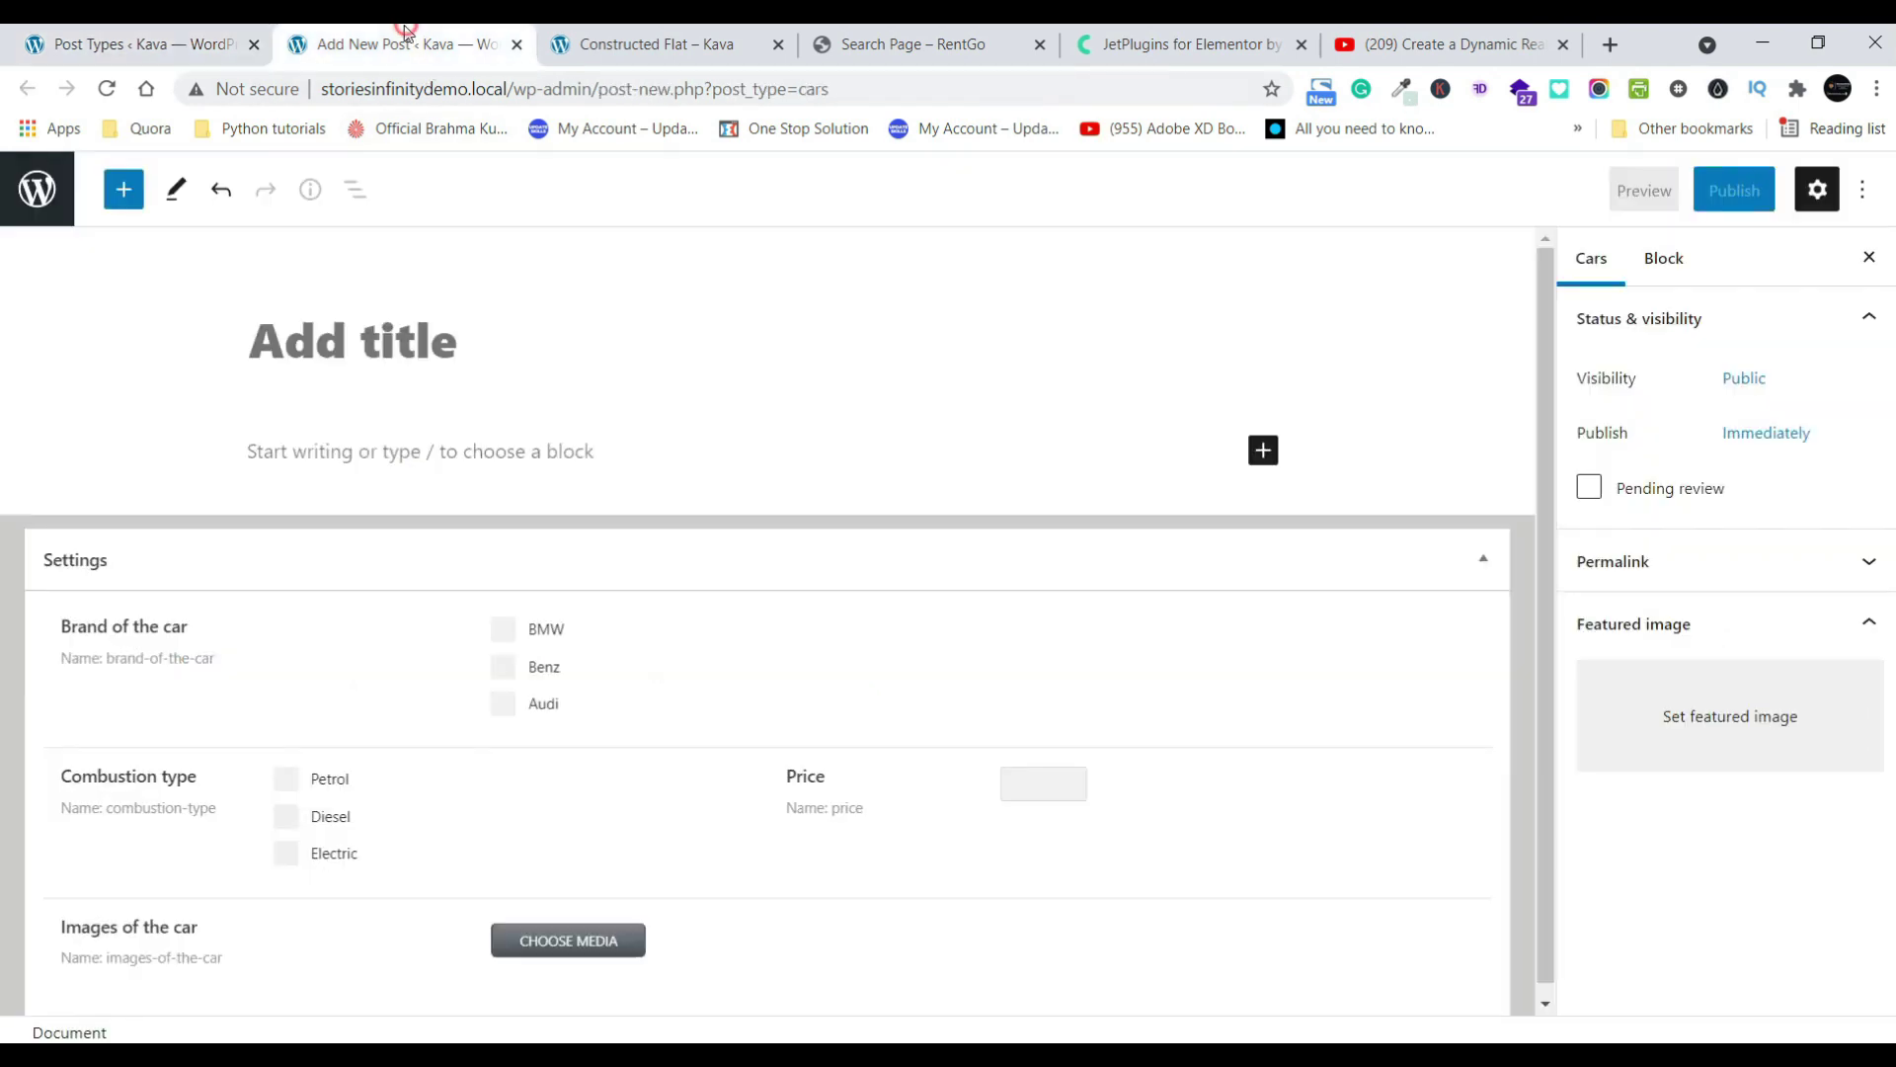
left_click(107, 89)
- Leave the Cars post type settings and return to the list of JetEngine custom post types
left_click(183, 40)
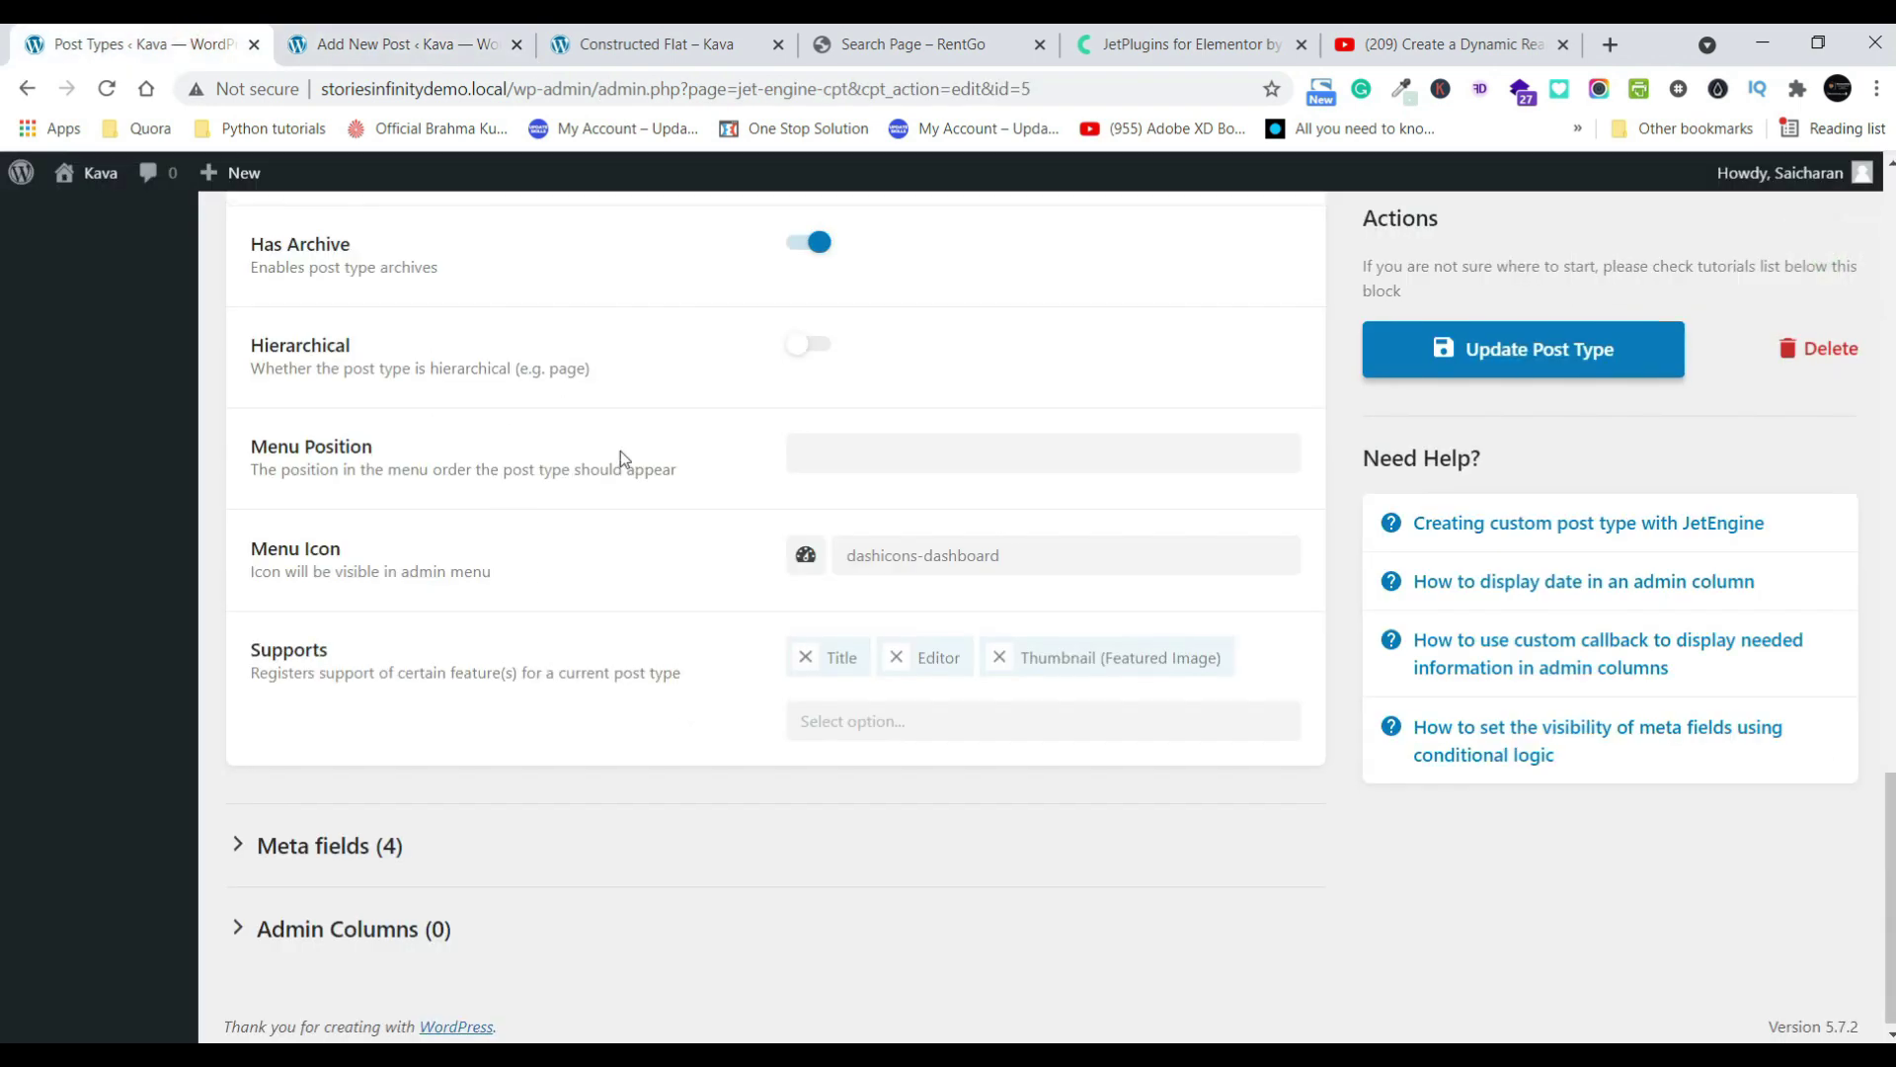
scroll(621, 451, "up", 5)
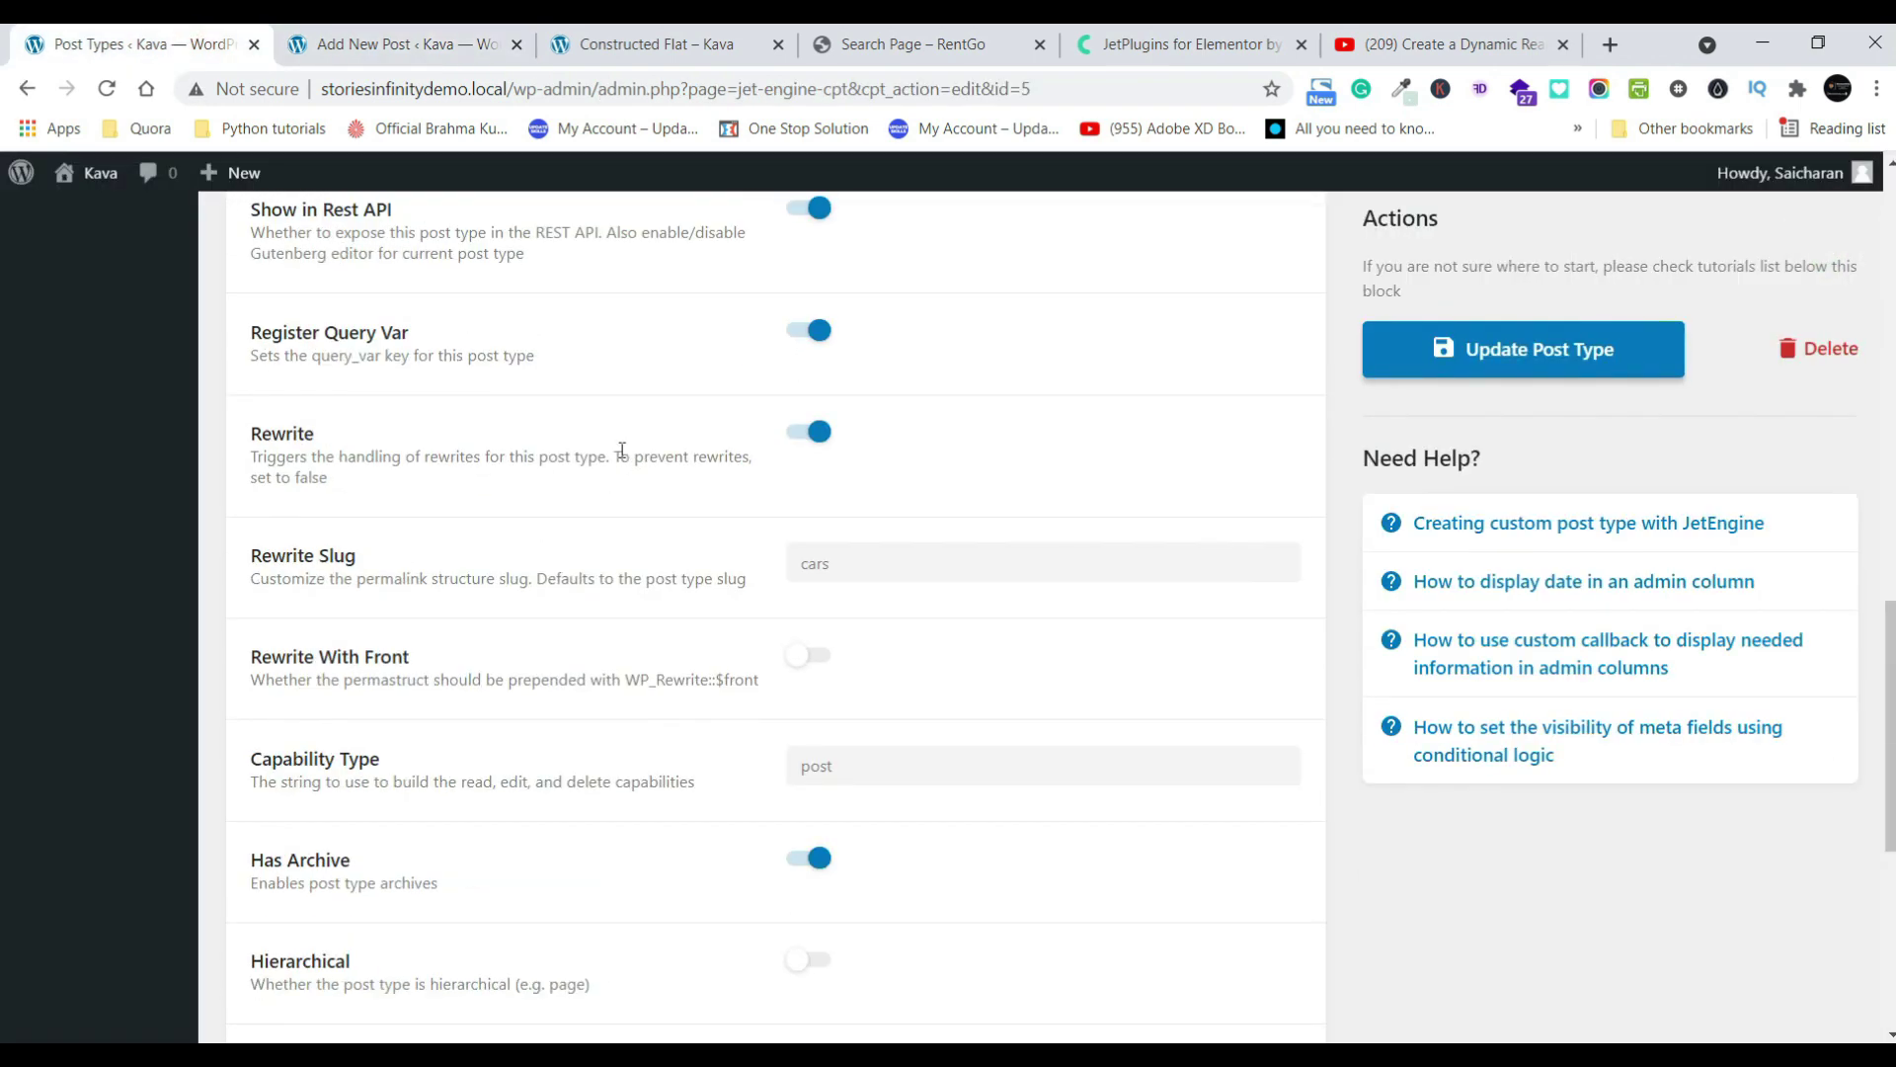
scroll(622, 450, "up", 10)
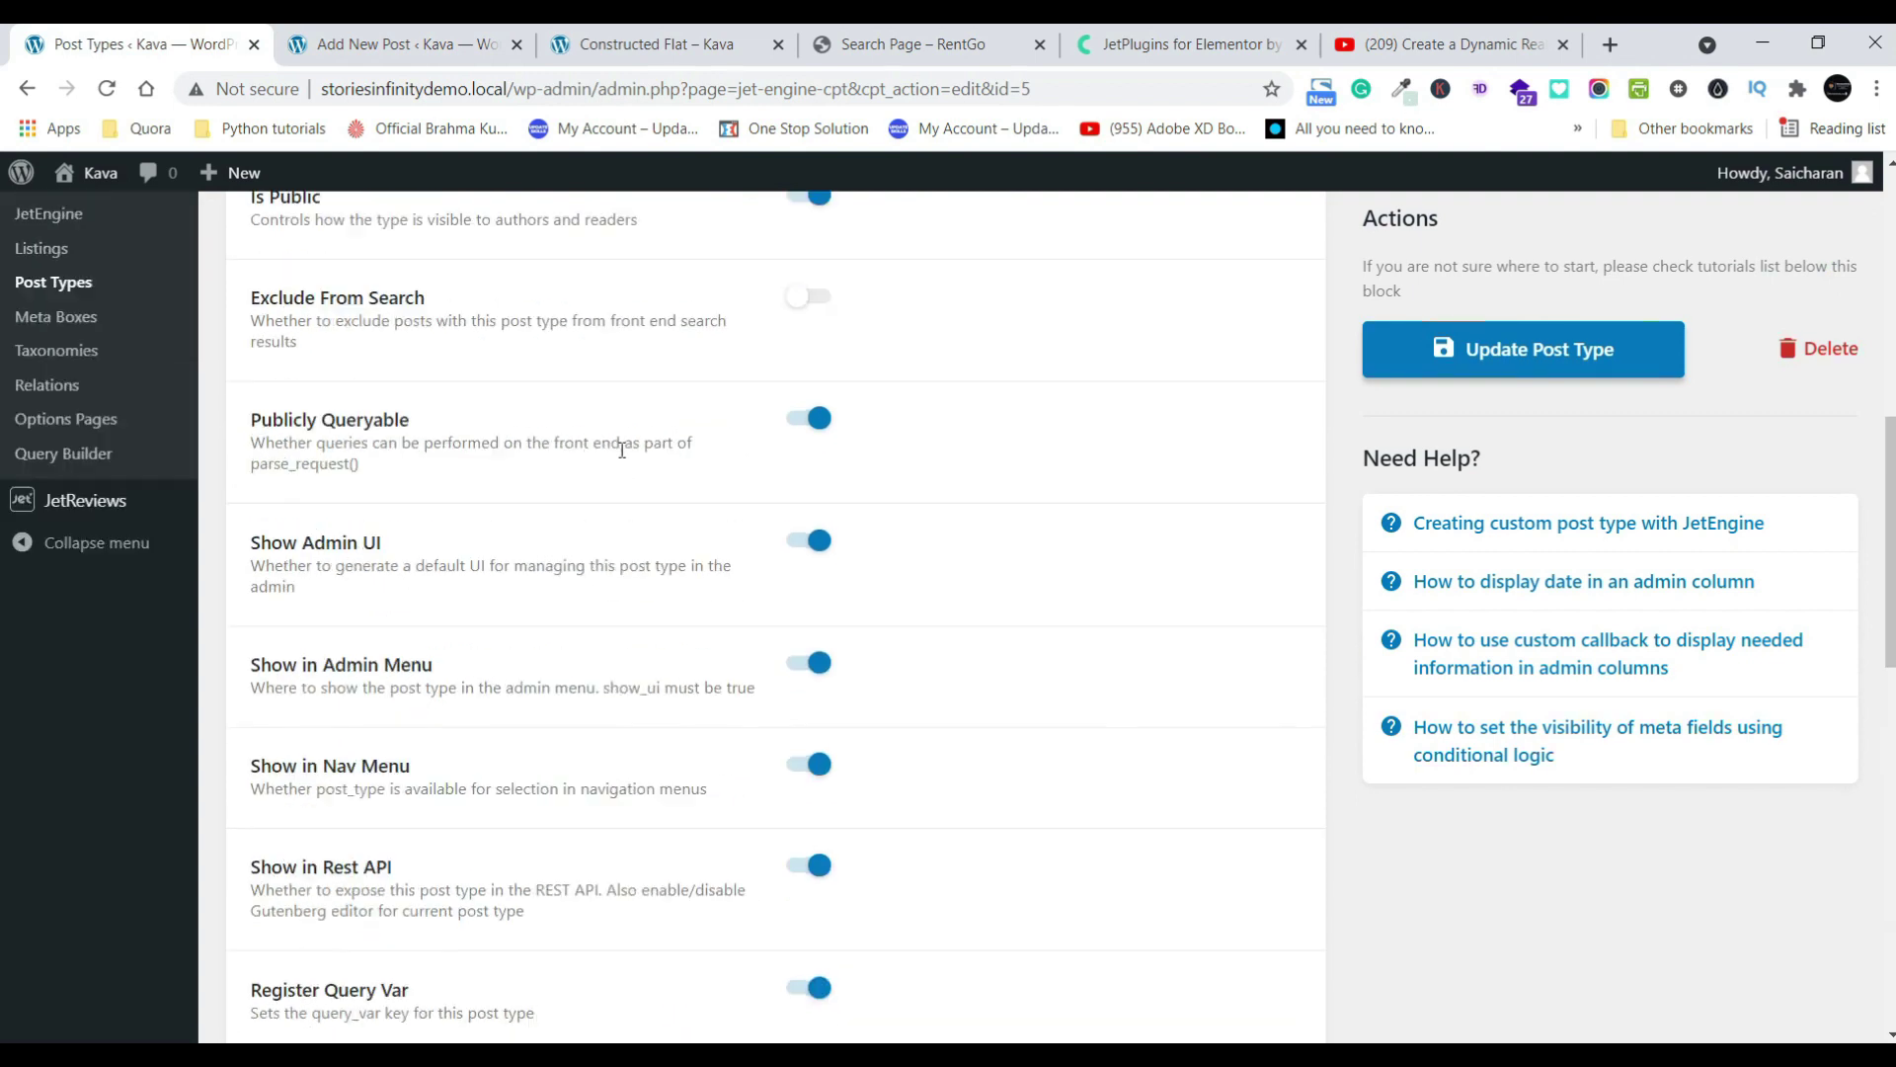
scroll(621, 448, "down", 8)
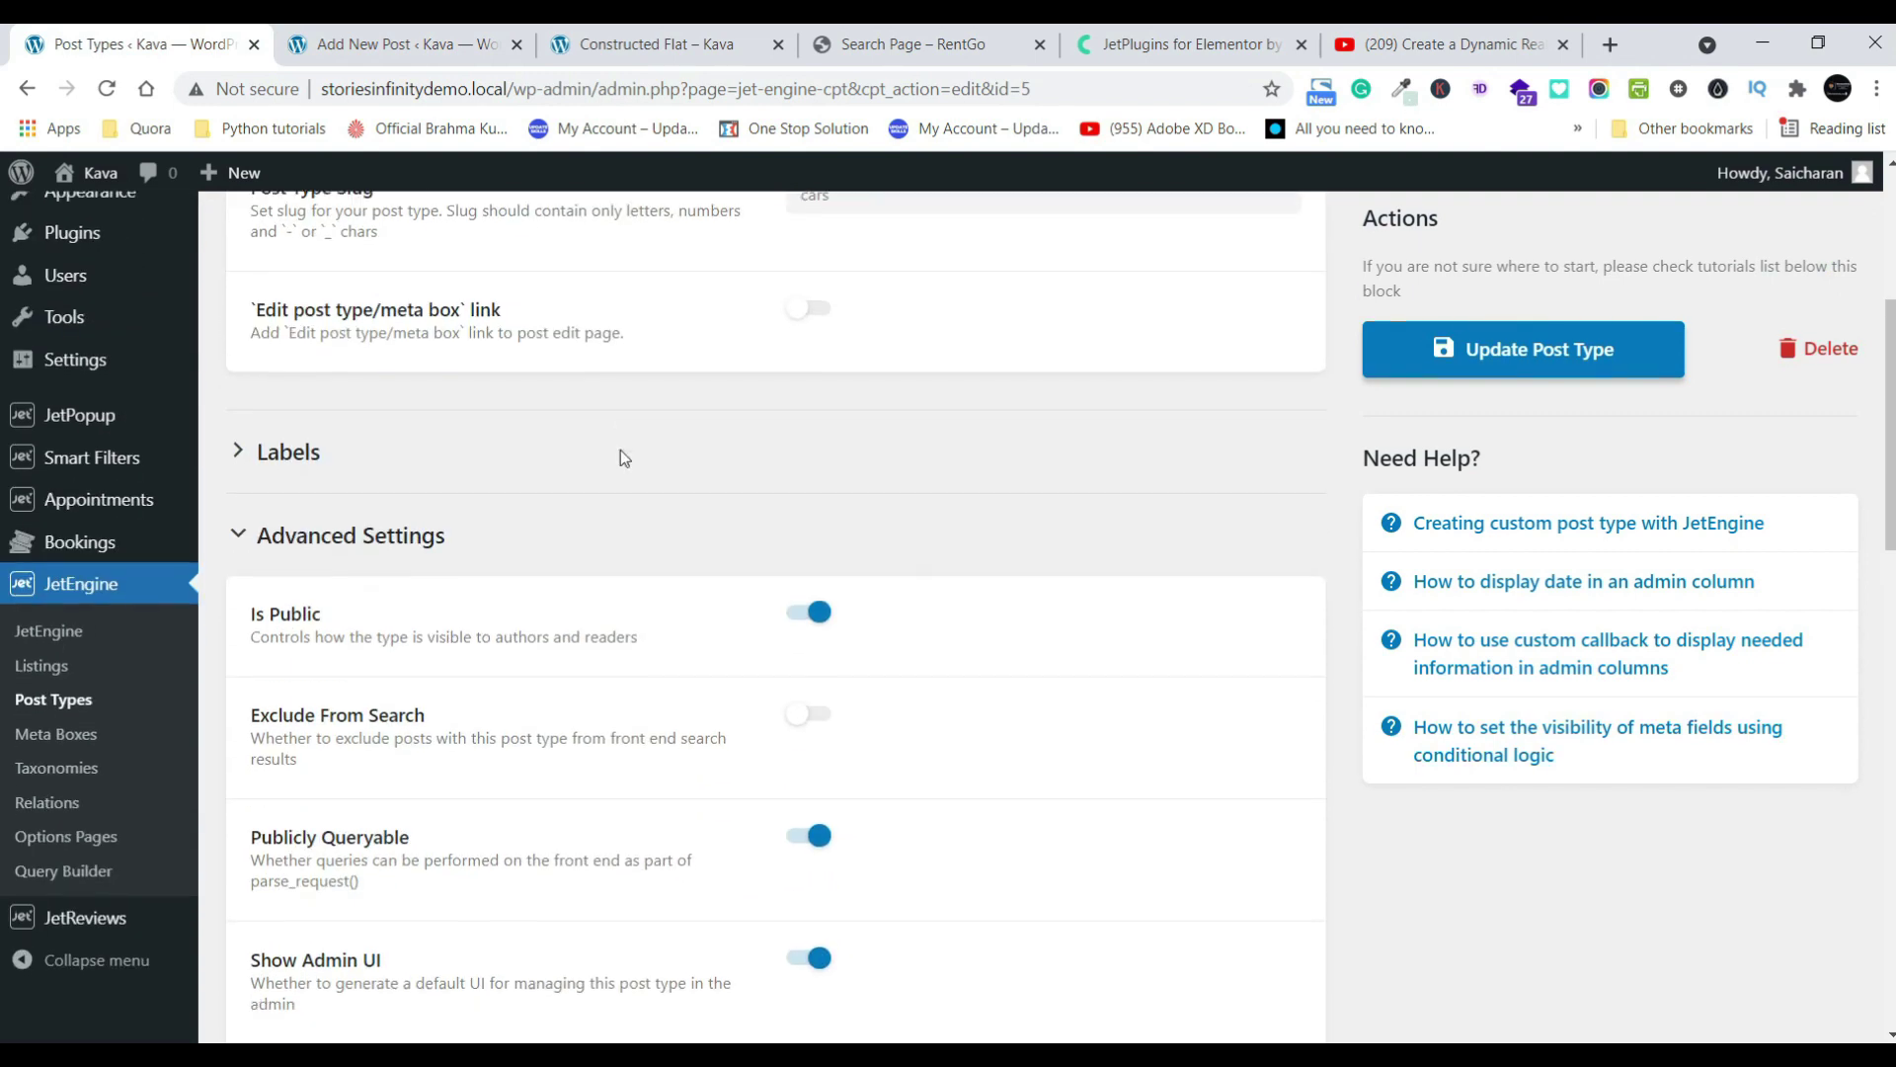
scroll(37, 419, "up", 3)
scroll(38, 420, "up", 1)
left_click(49, 365)
scroll(128, 770, "down", 3)
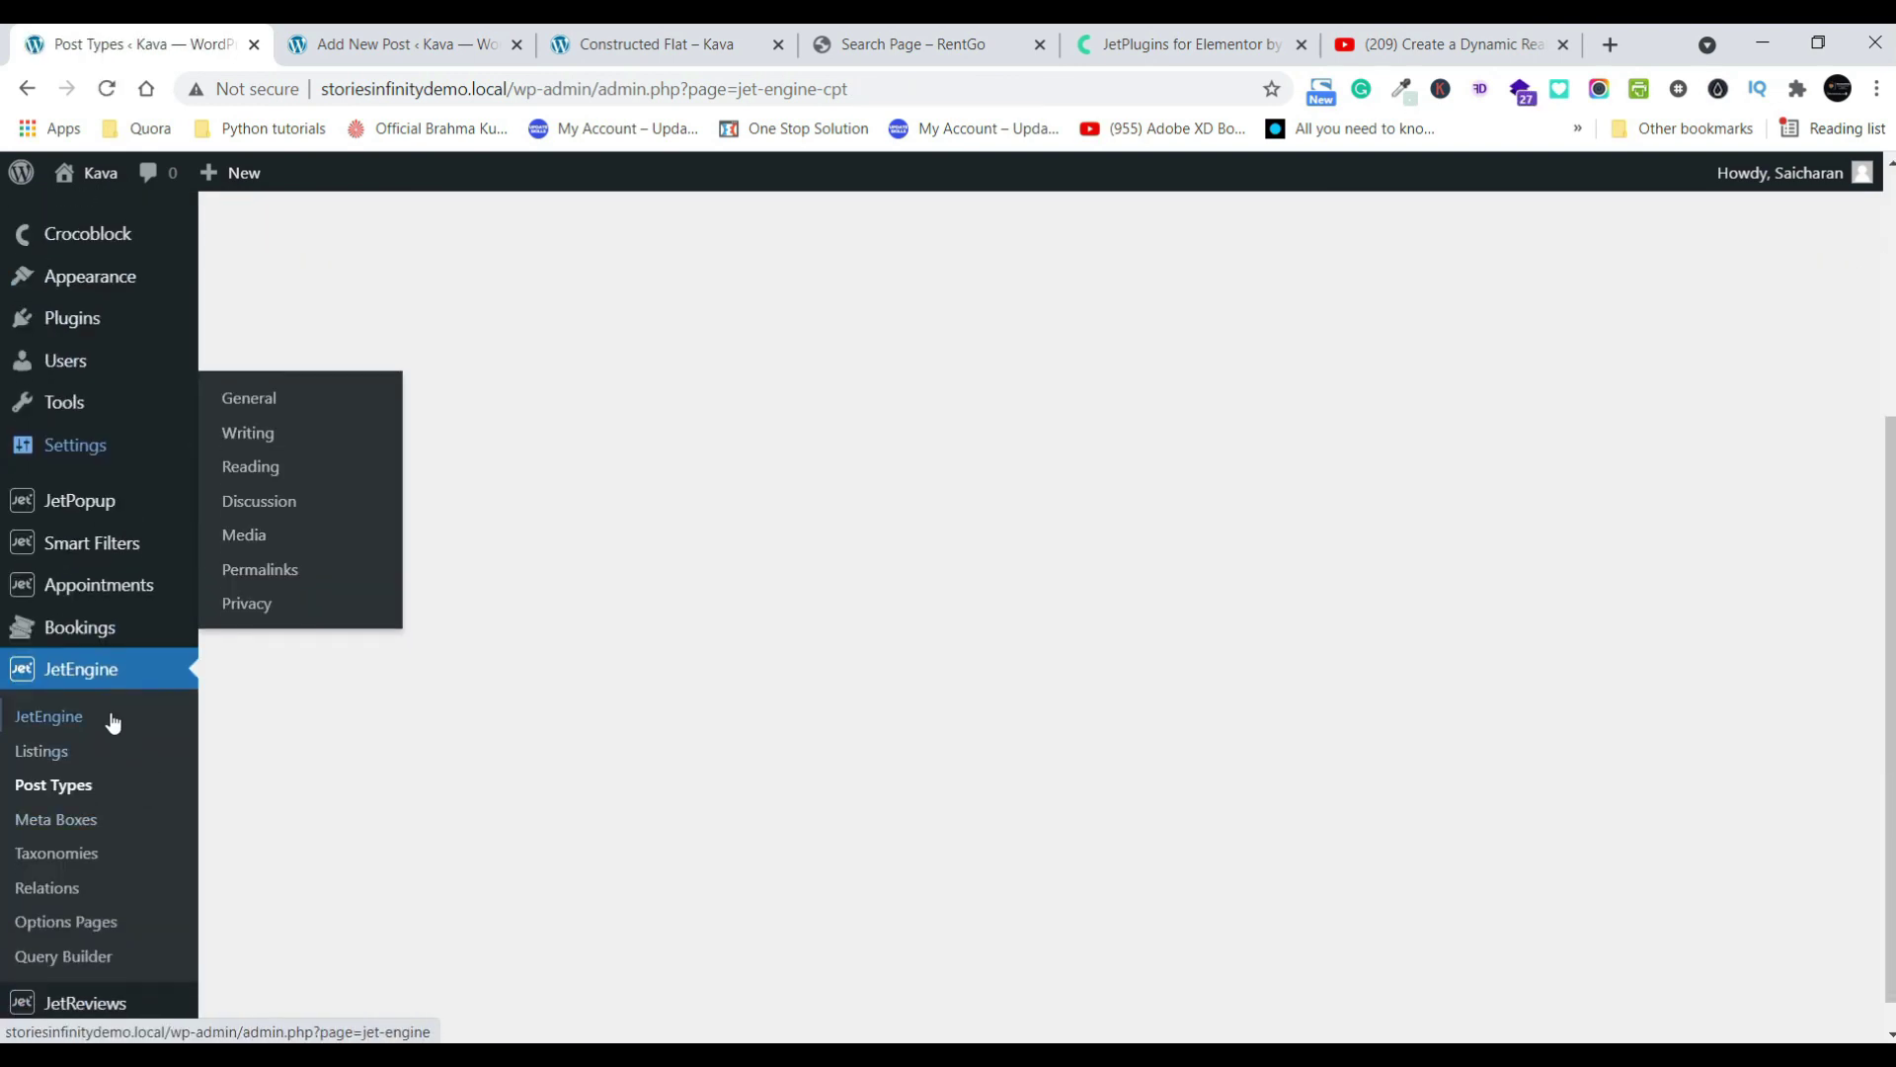
scroll(742, 662, "up", 3)
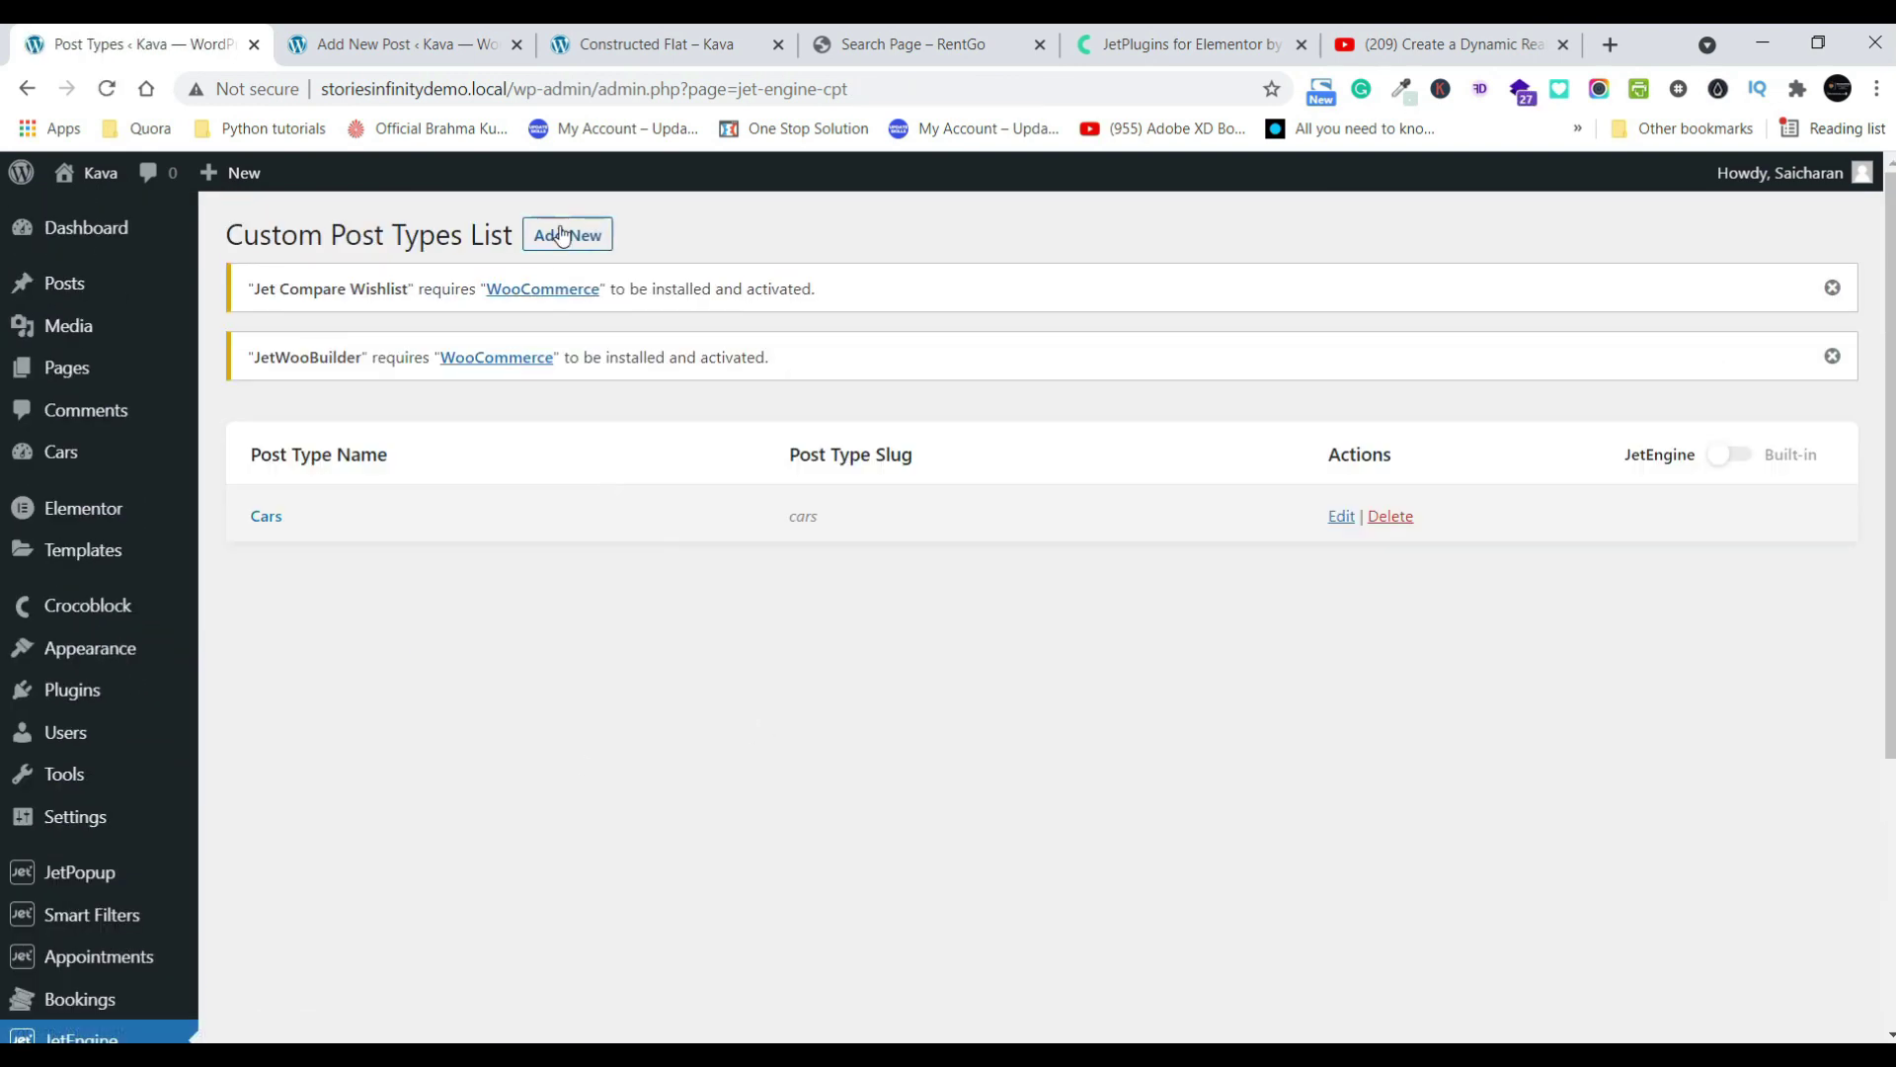
- Add a new custom post type named Properties and save it
left_click(567, 233)
left_click(959, 560)
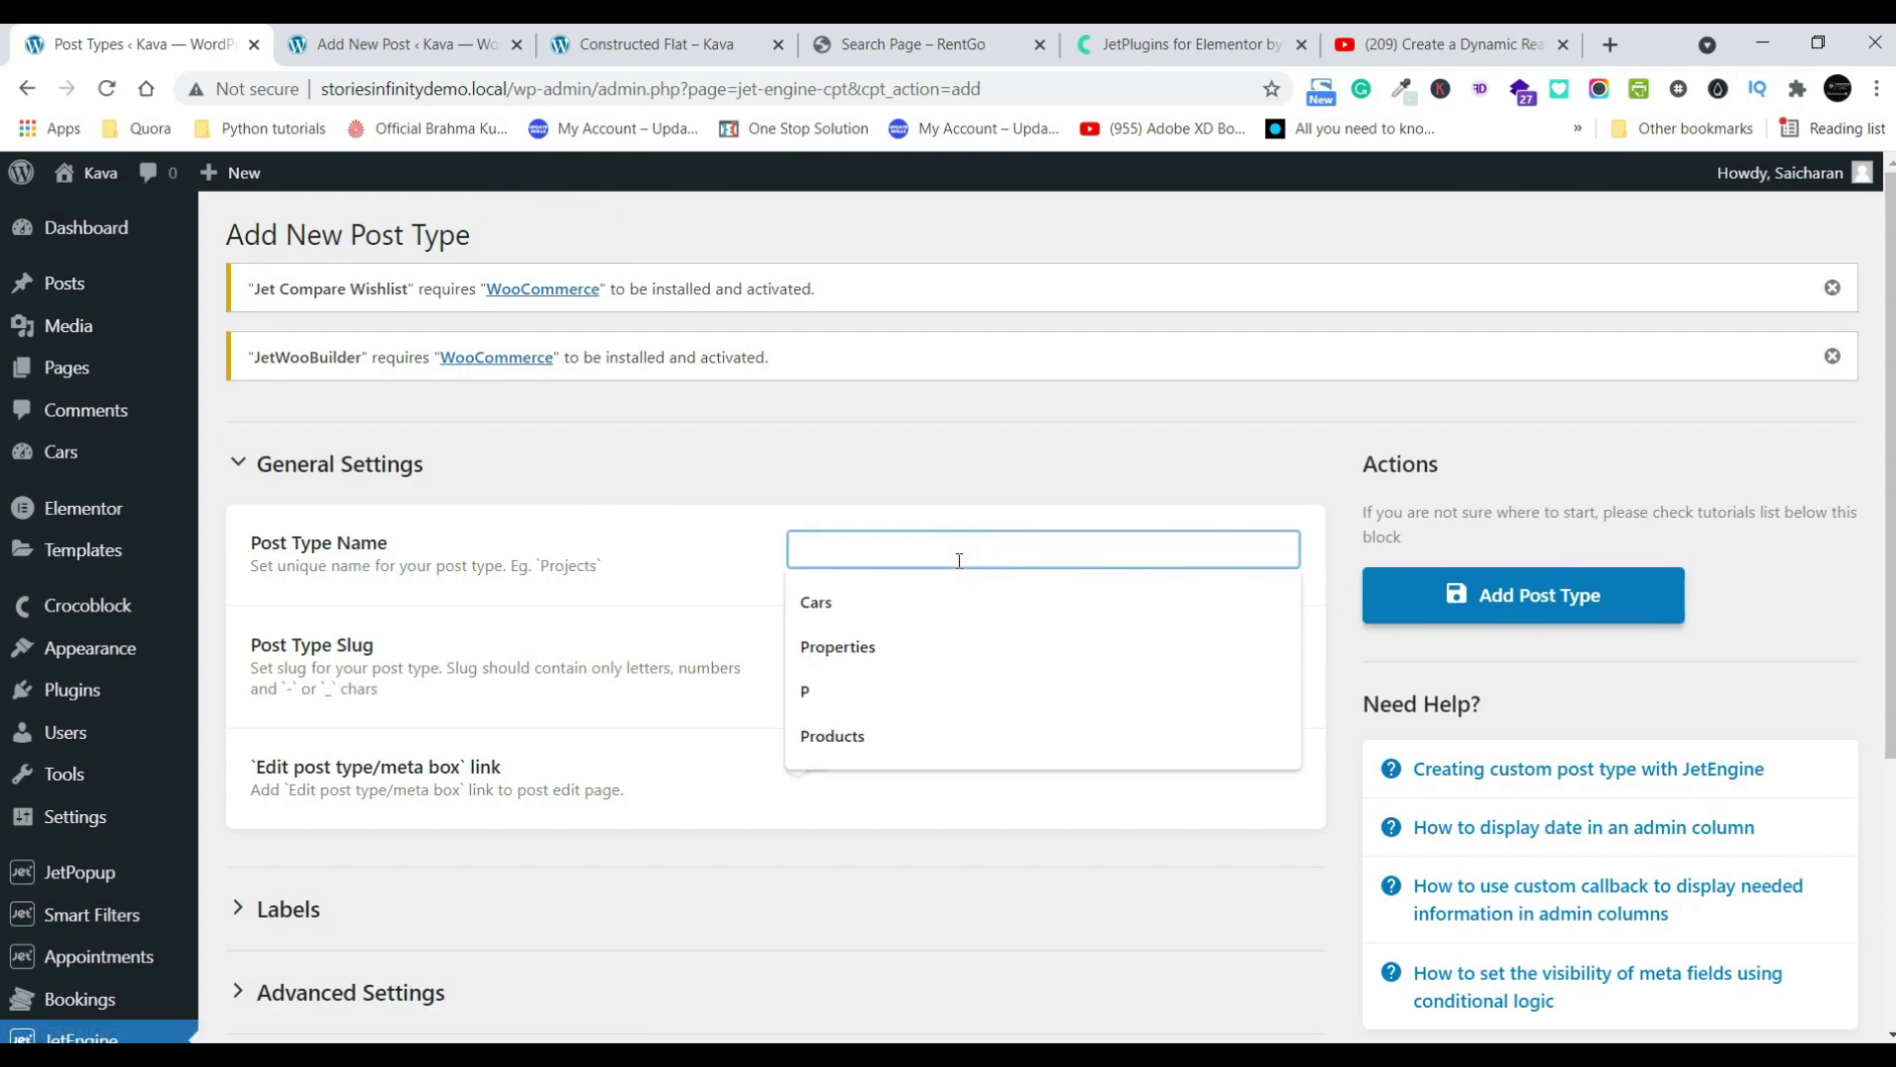
type("Pro")
key("Down")
key("Down")
key("Return")
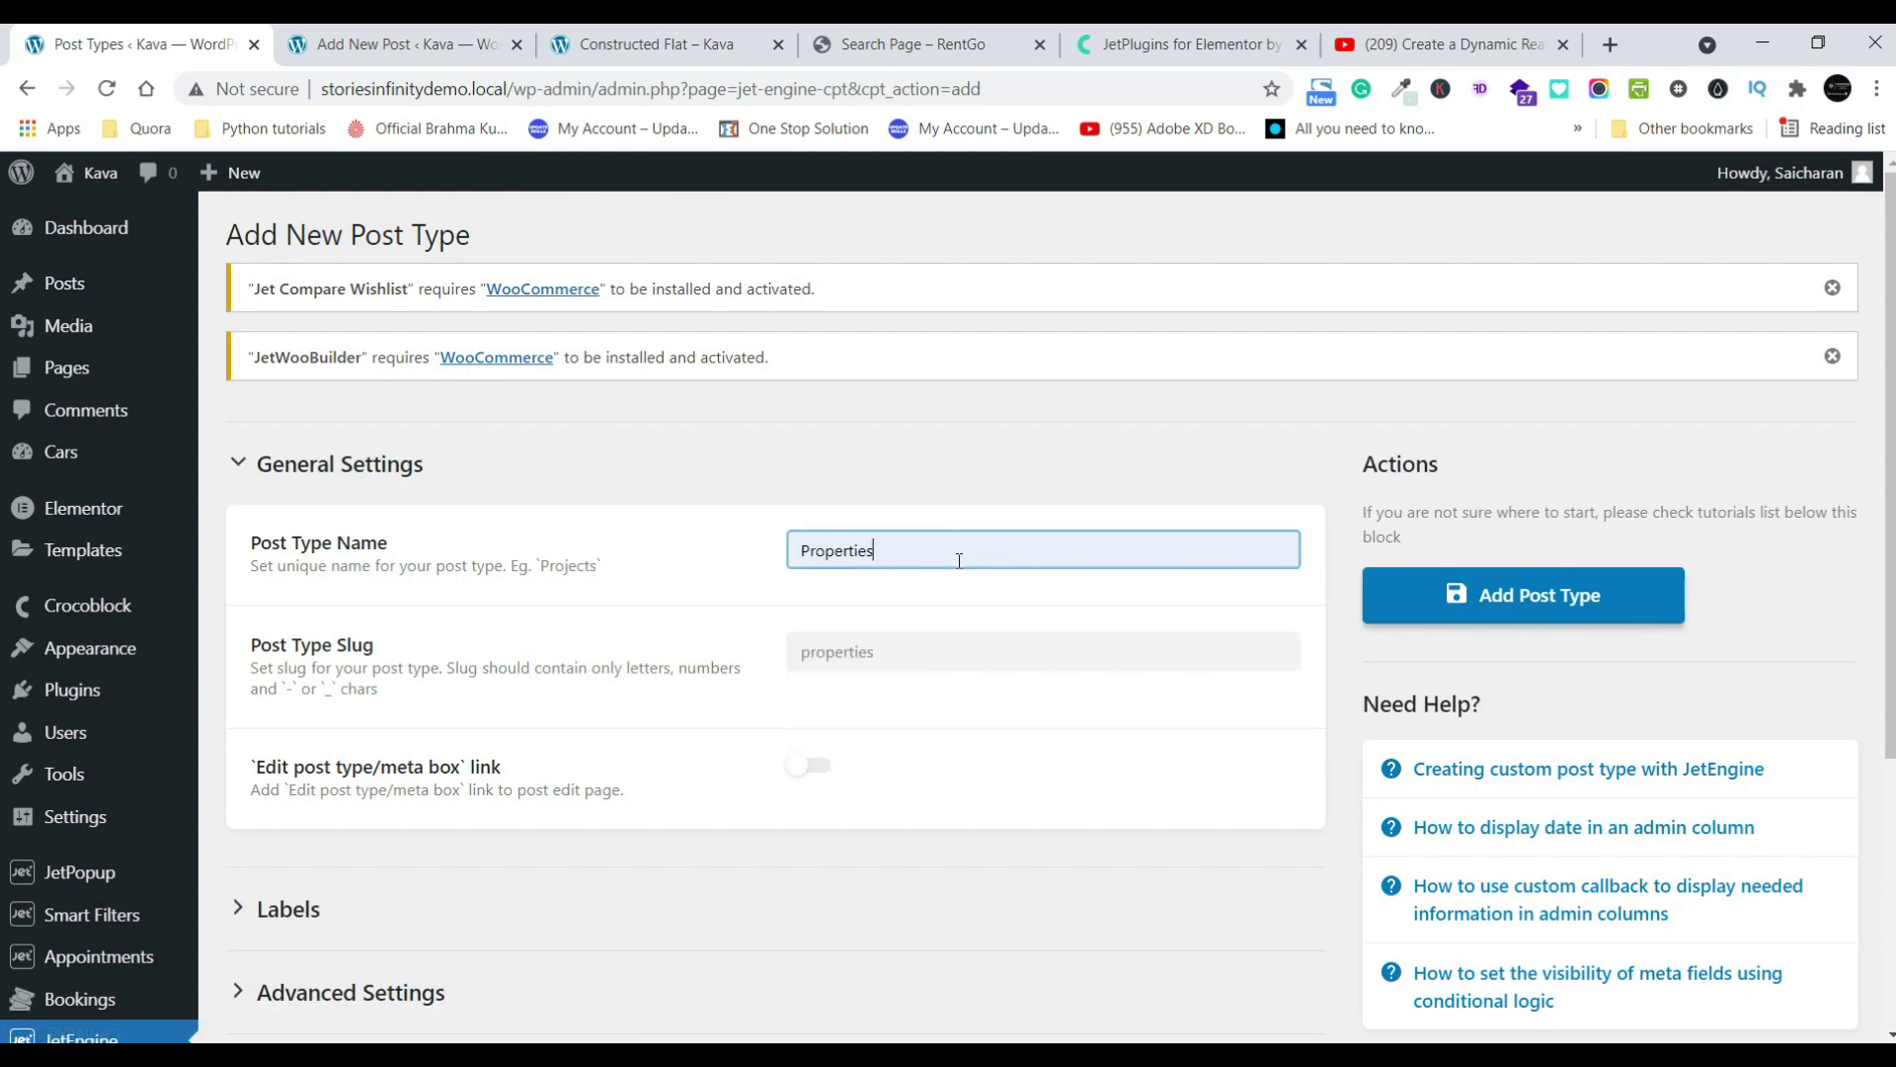
scroll(959, 560, "down", 4)
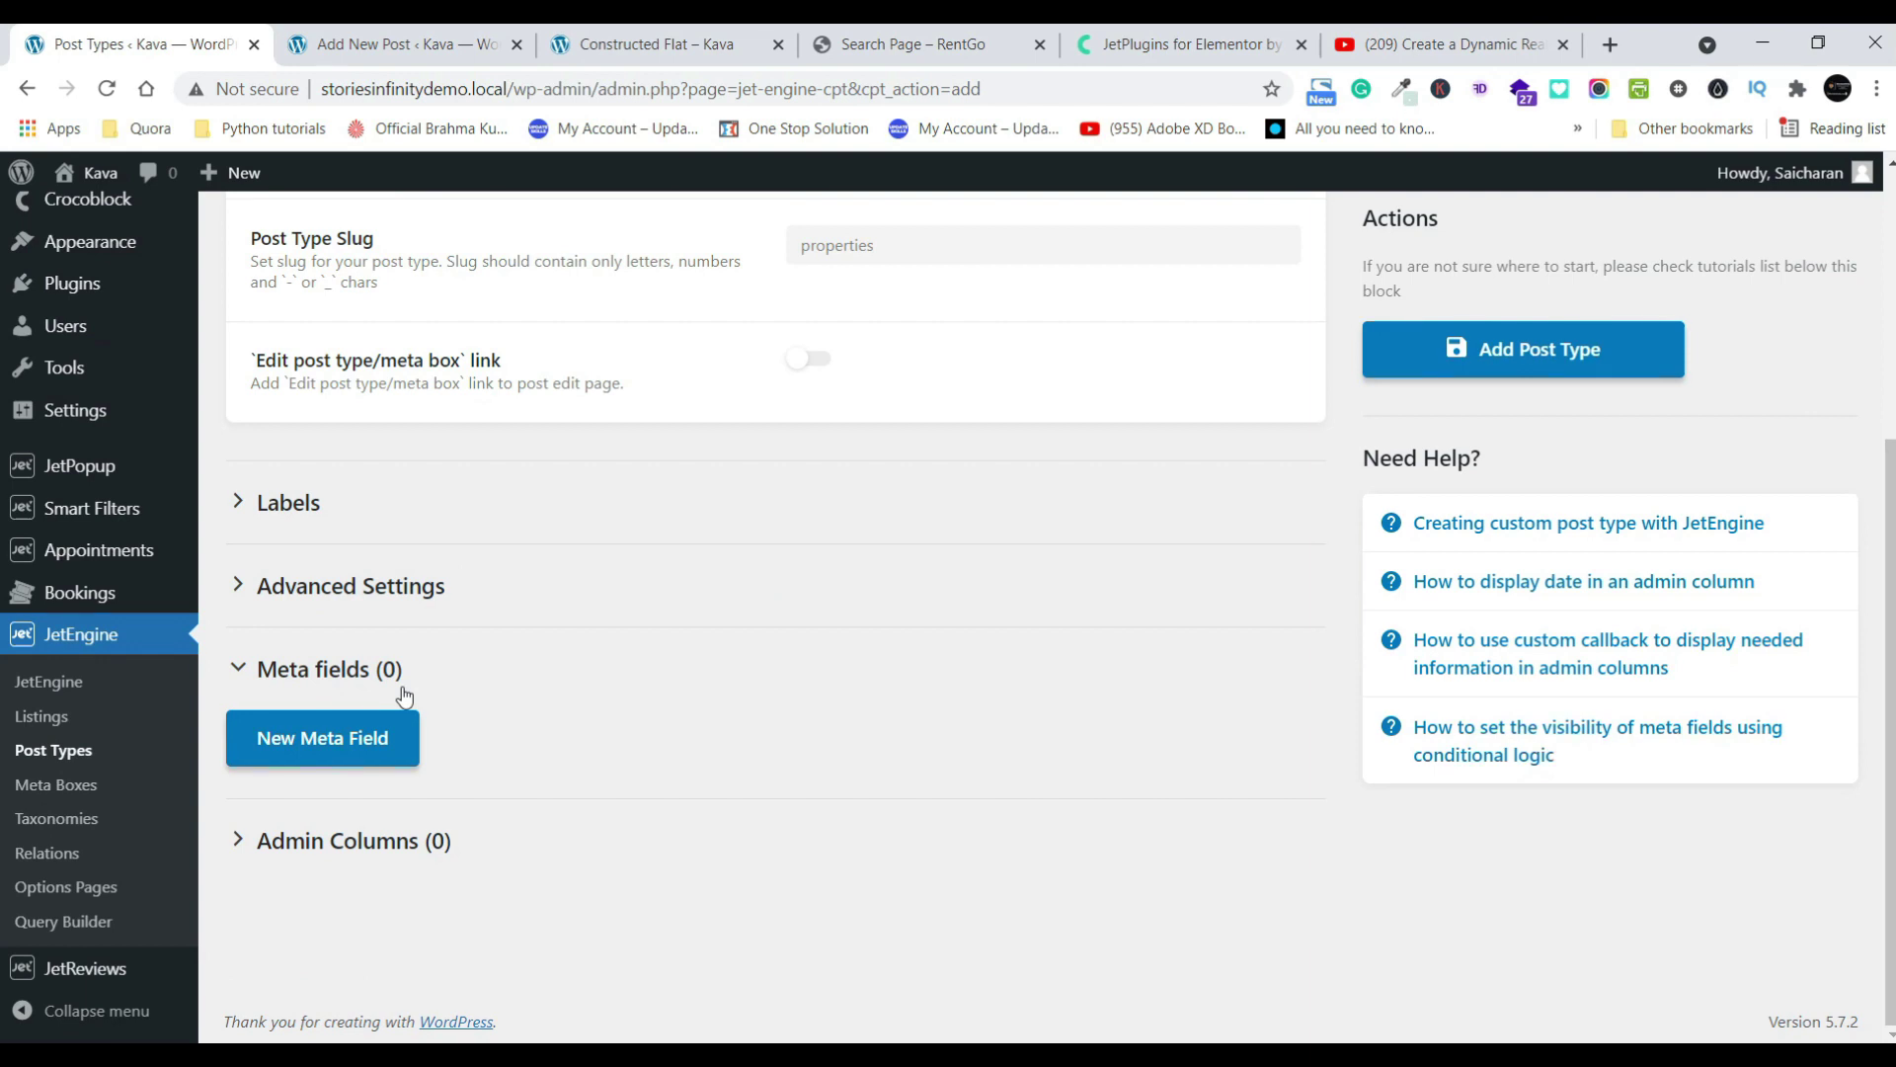
left_click(1556, 356)
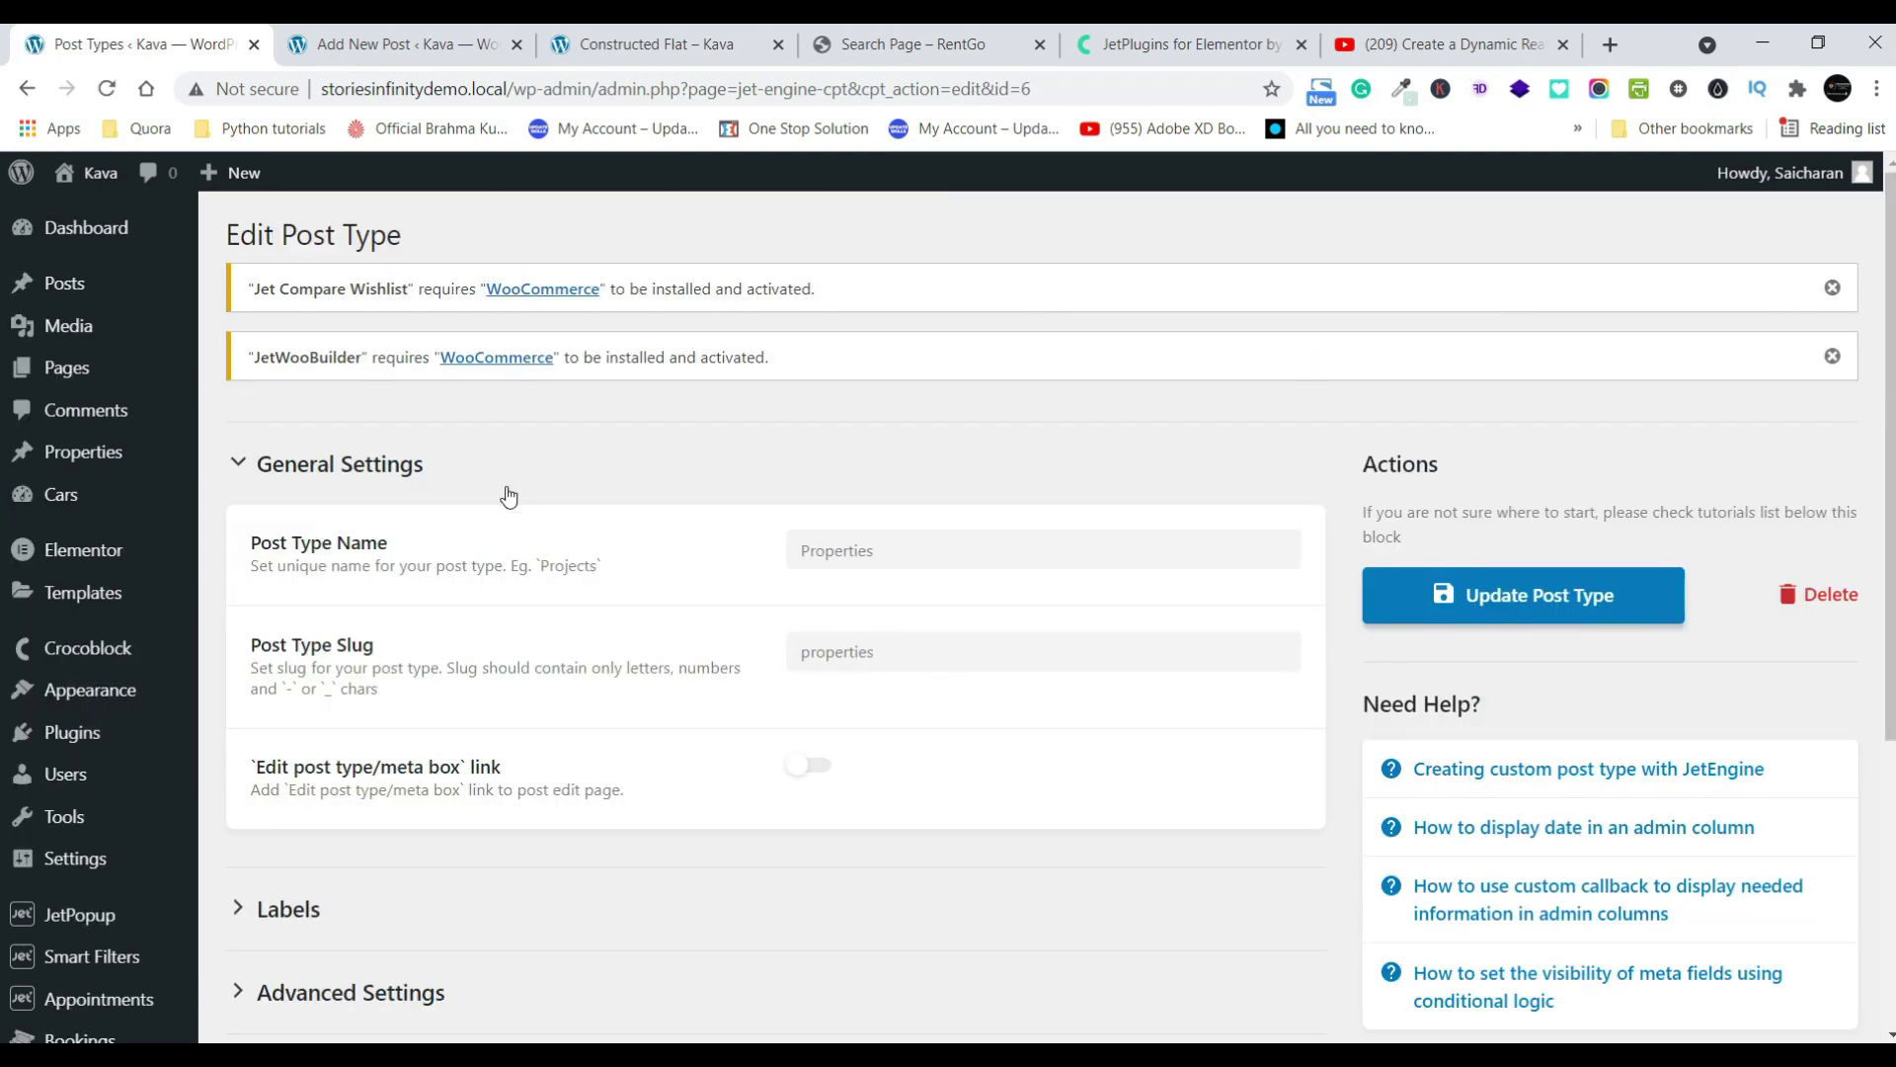
right_click(73, 444)
left_click(692, 419)
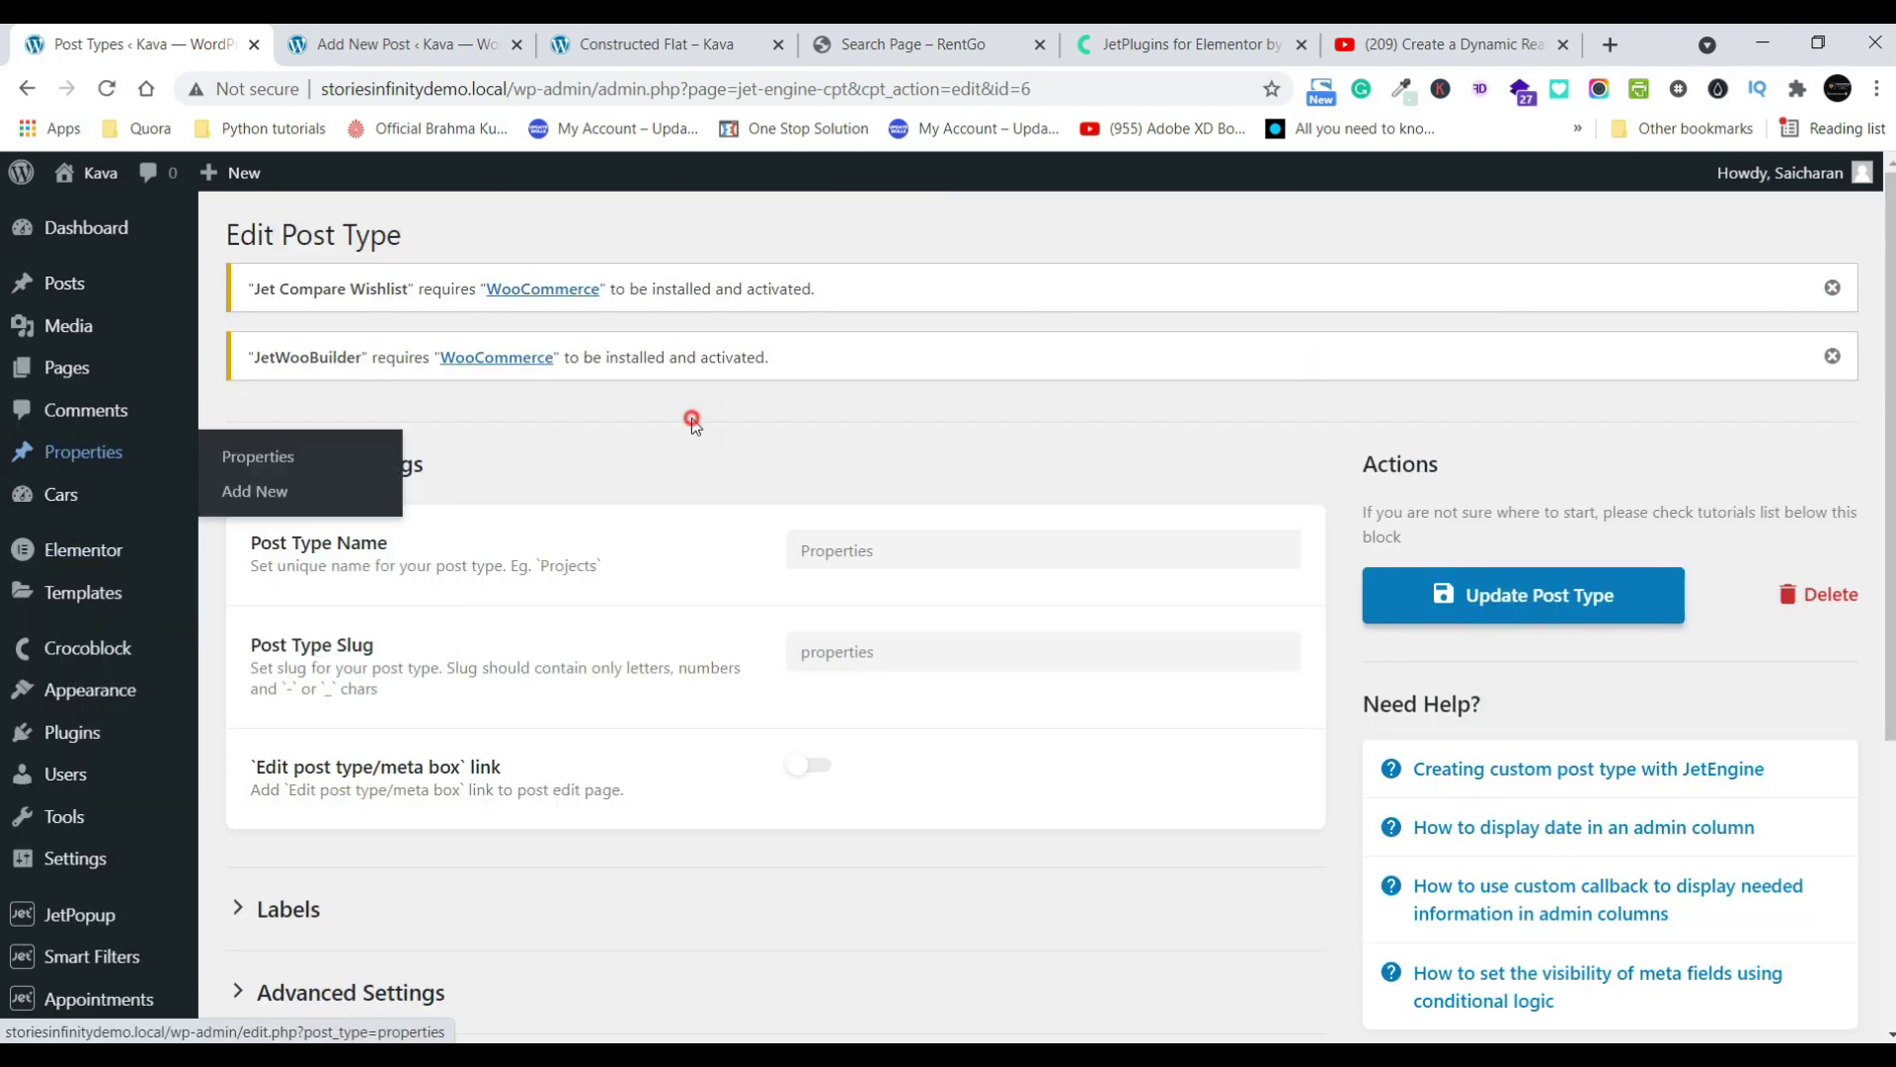
- Give the Properties post type the dashicons-admin-home menu icon and Thumbnail (Featured Image) support, and update it
scroll(563, 605, "down", 4)
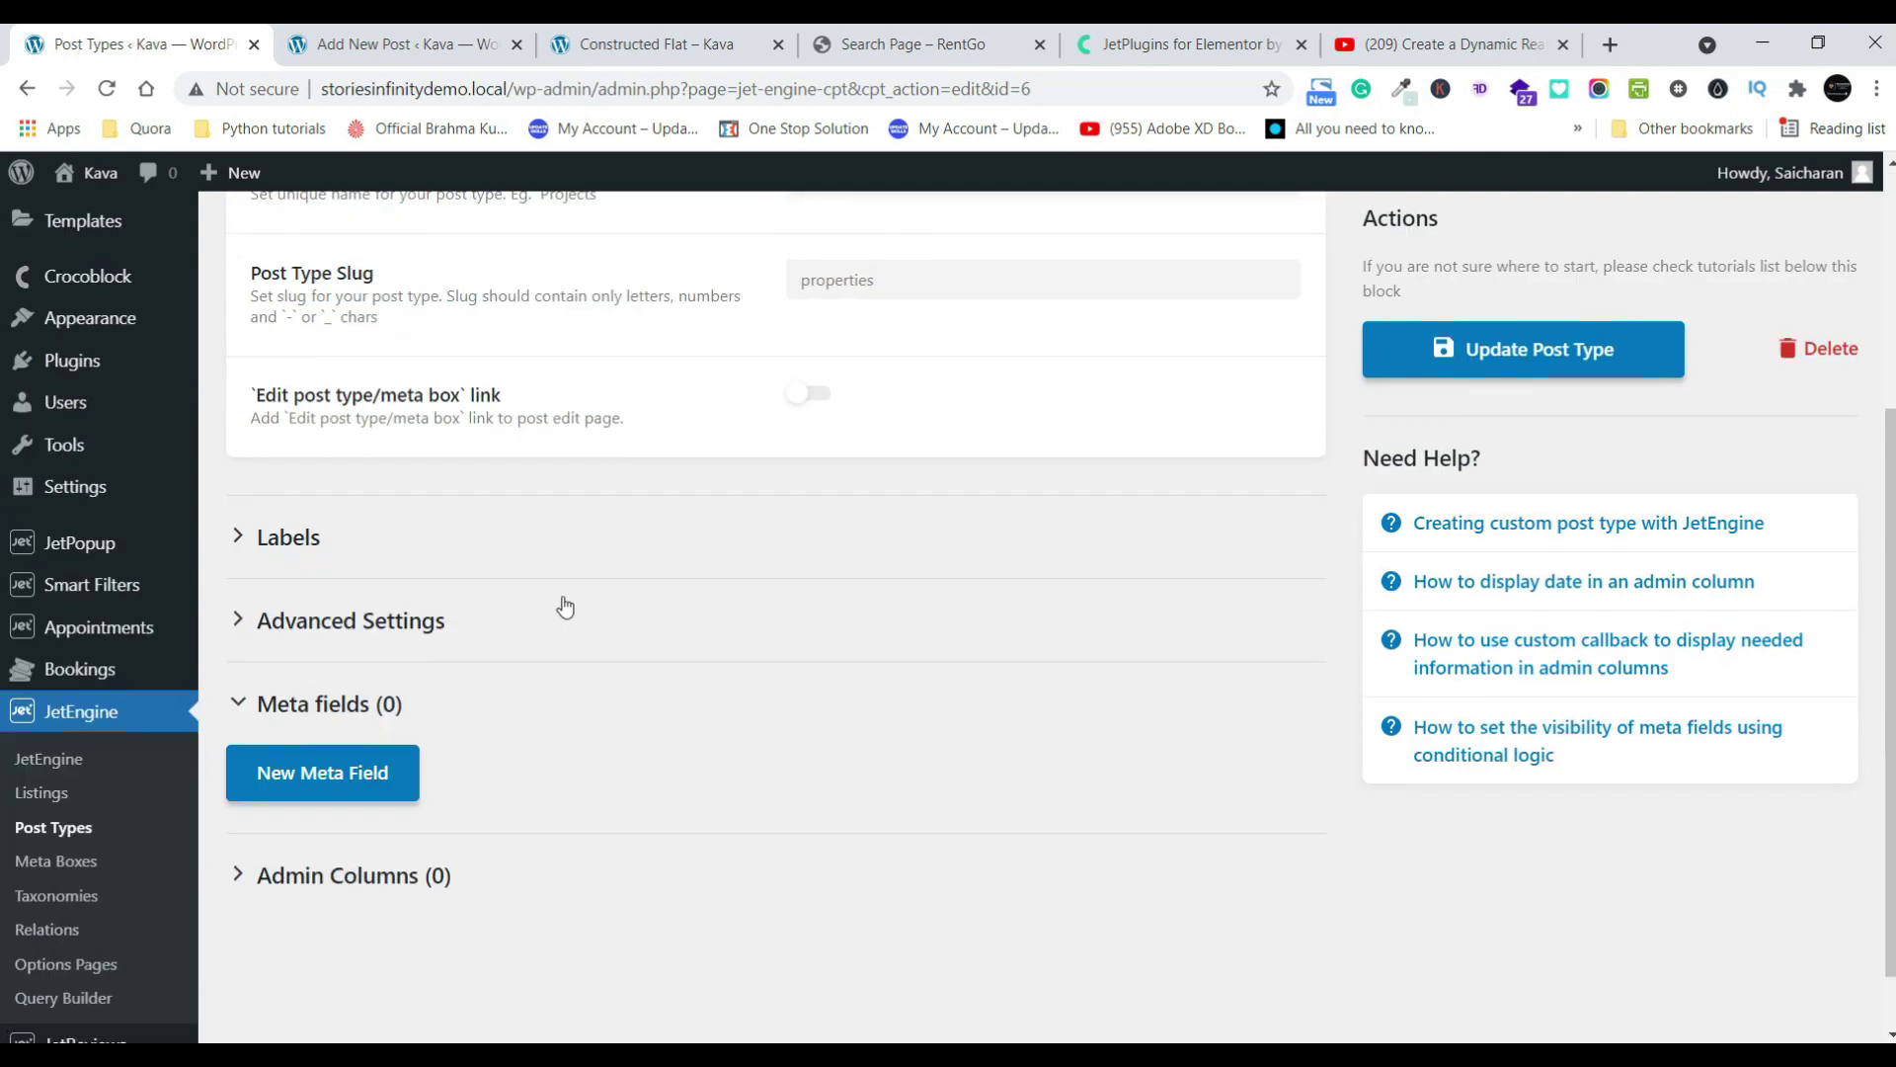
left_click(424, 622)
scroll(987, 635, "down", 20)
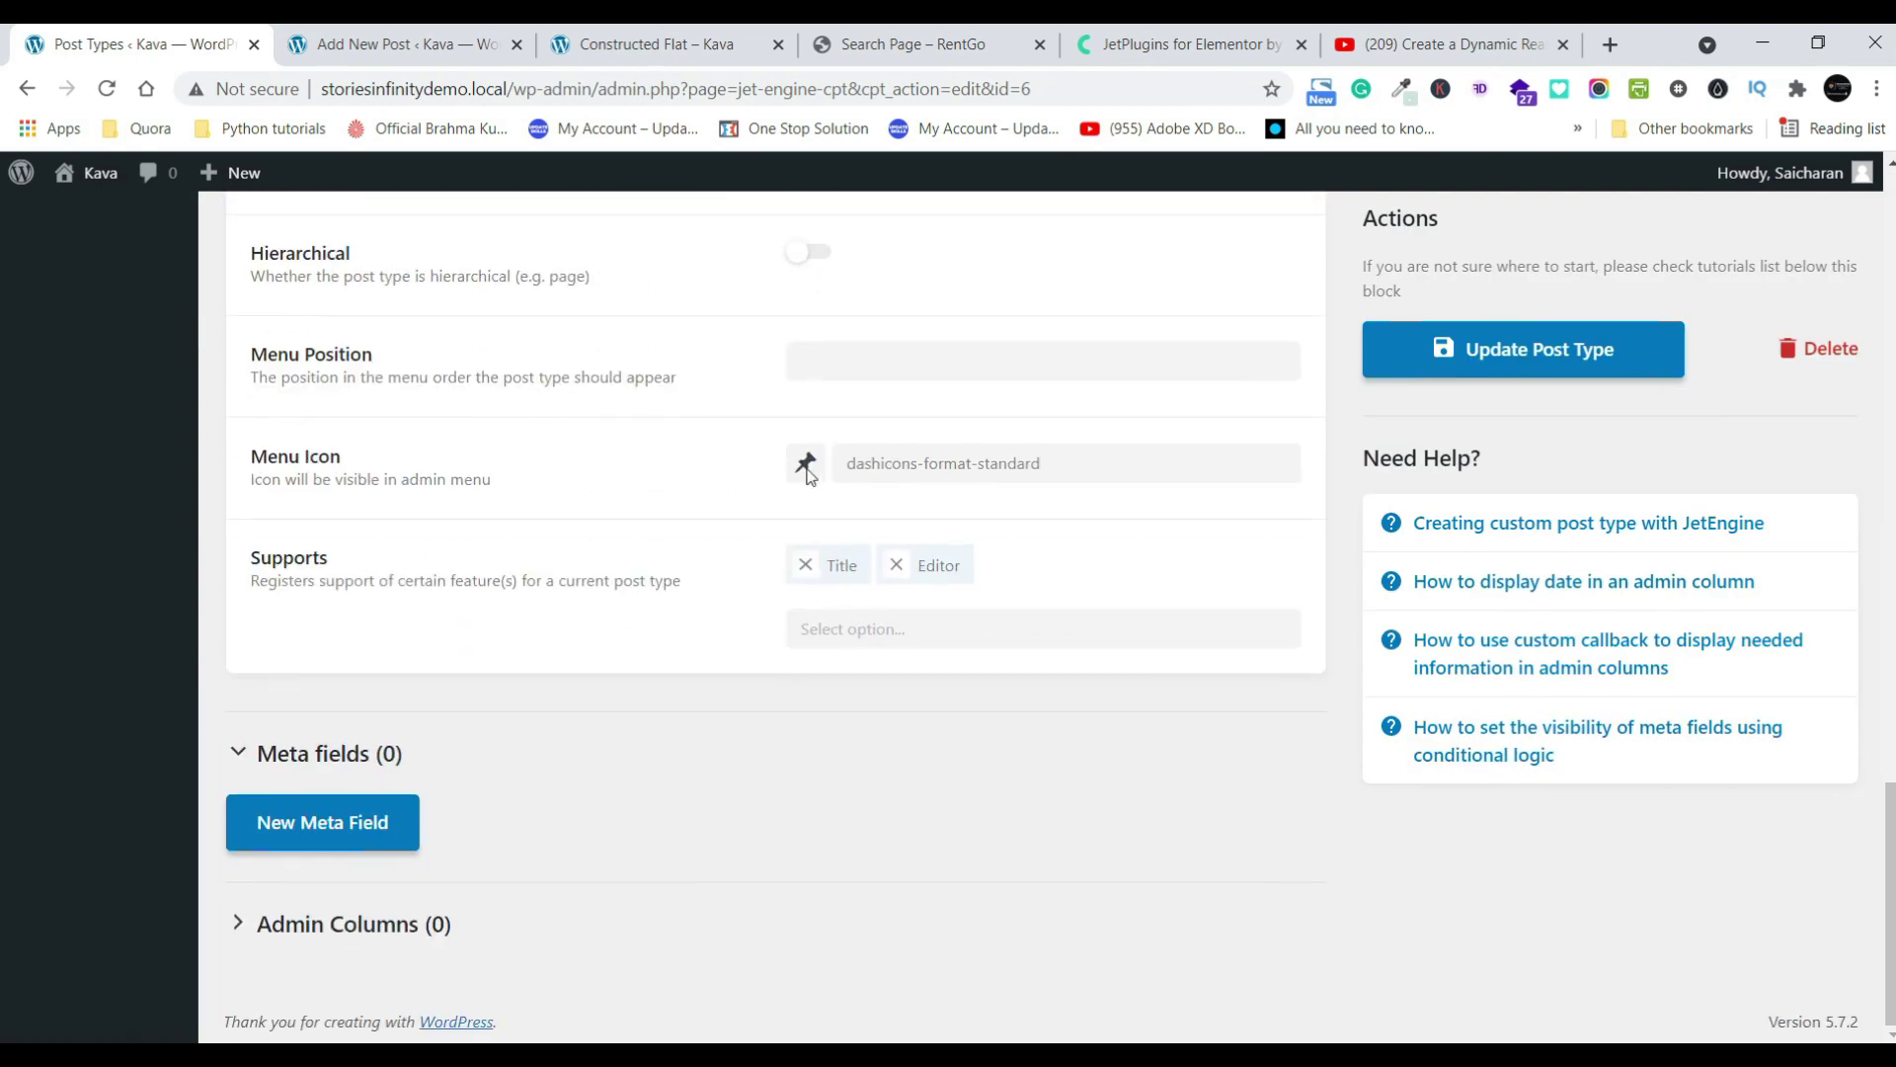
left_click(806, 466)
left_click(1038, 732)
left_click(960, 628)
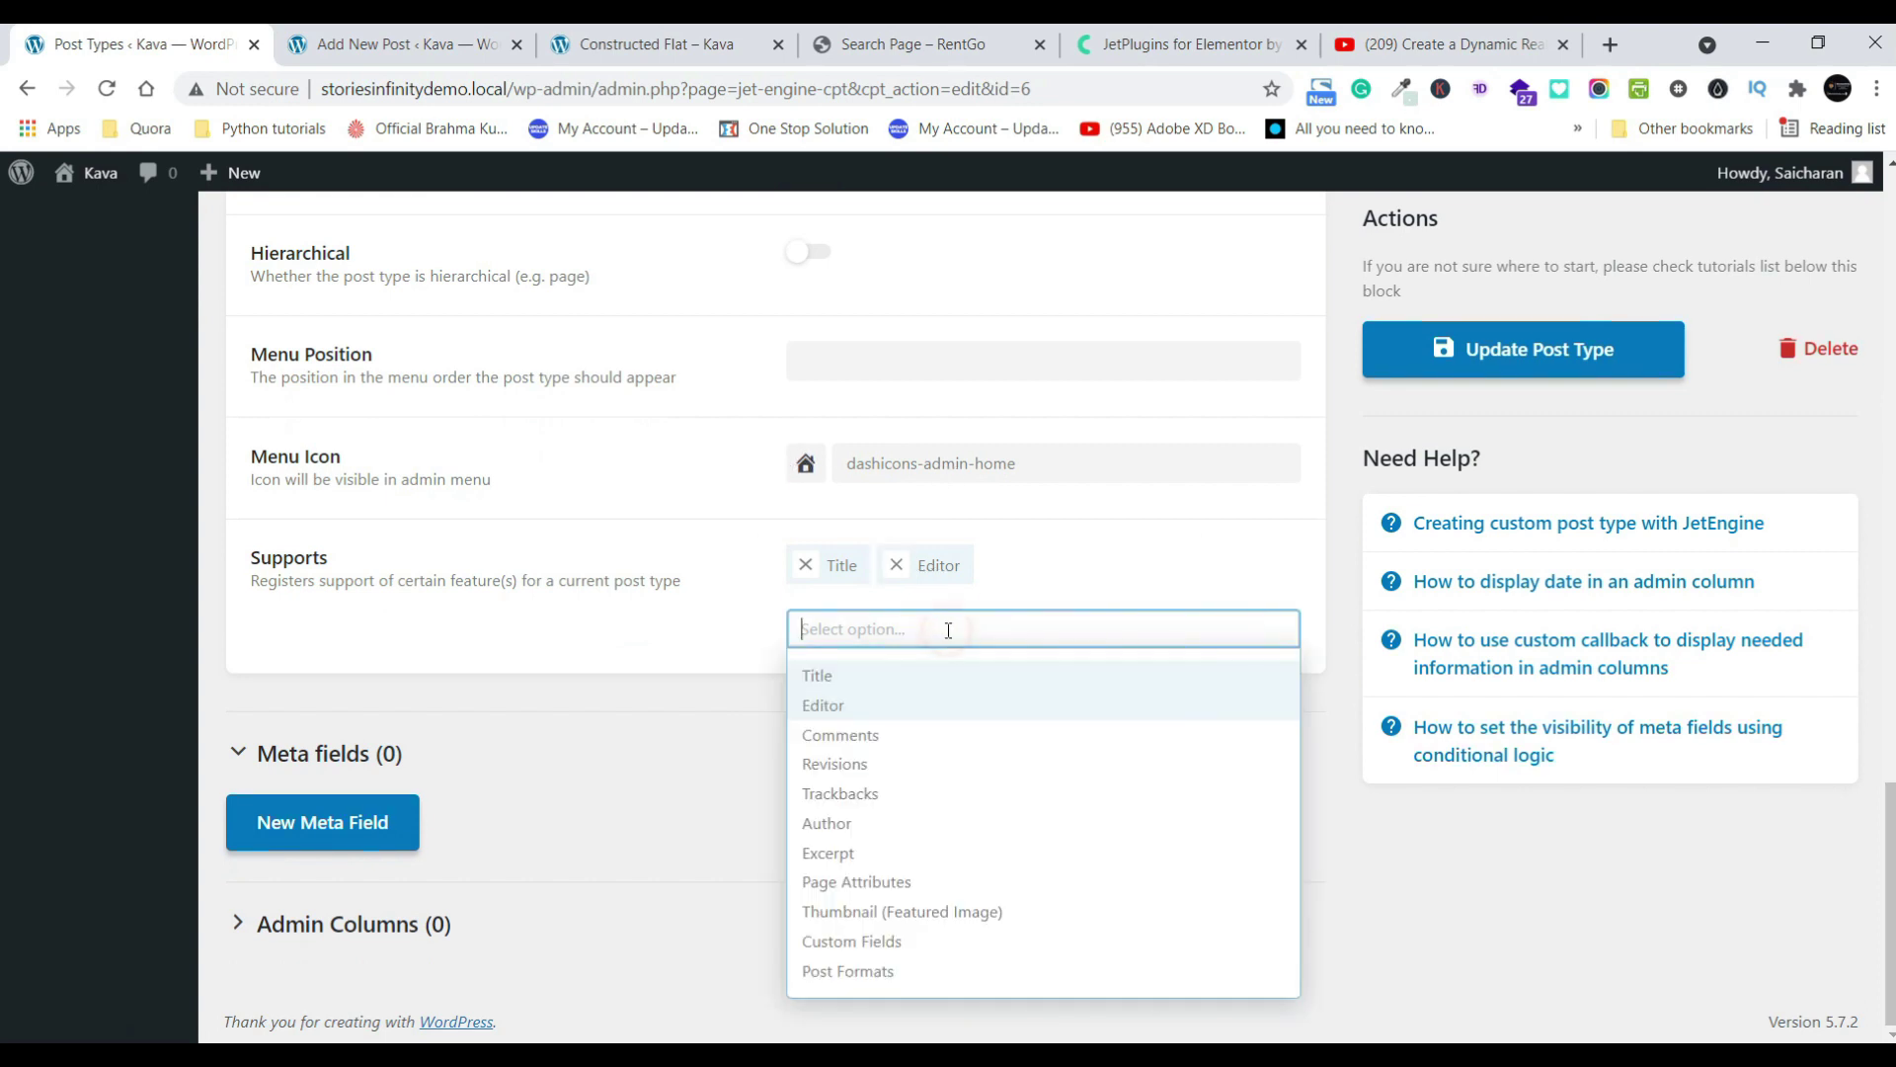
left_click(912, 910)
left_click(1518, 345)
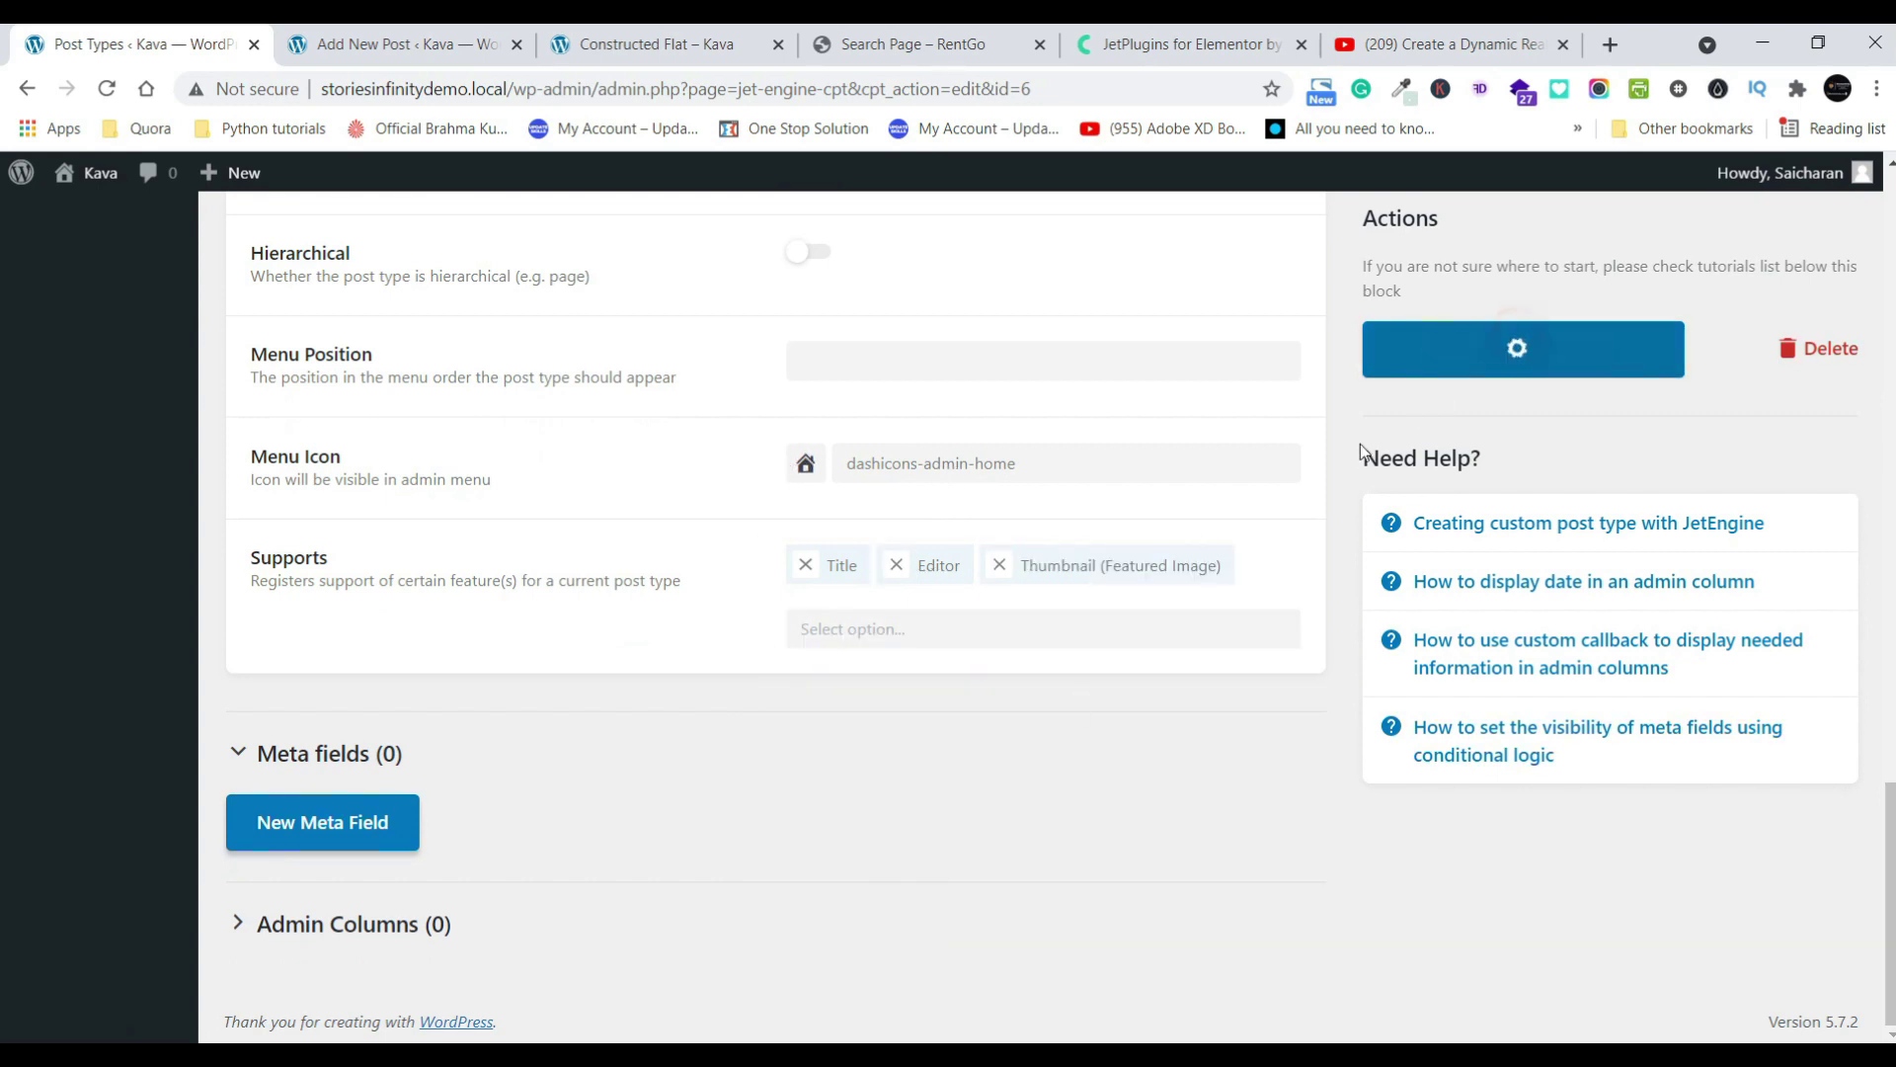
- Reload the Properties post type page and open the new Properties post editor in a new browser tab
scroll(1024, 660, "up", 20)
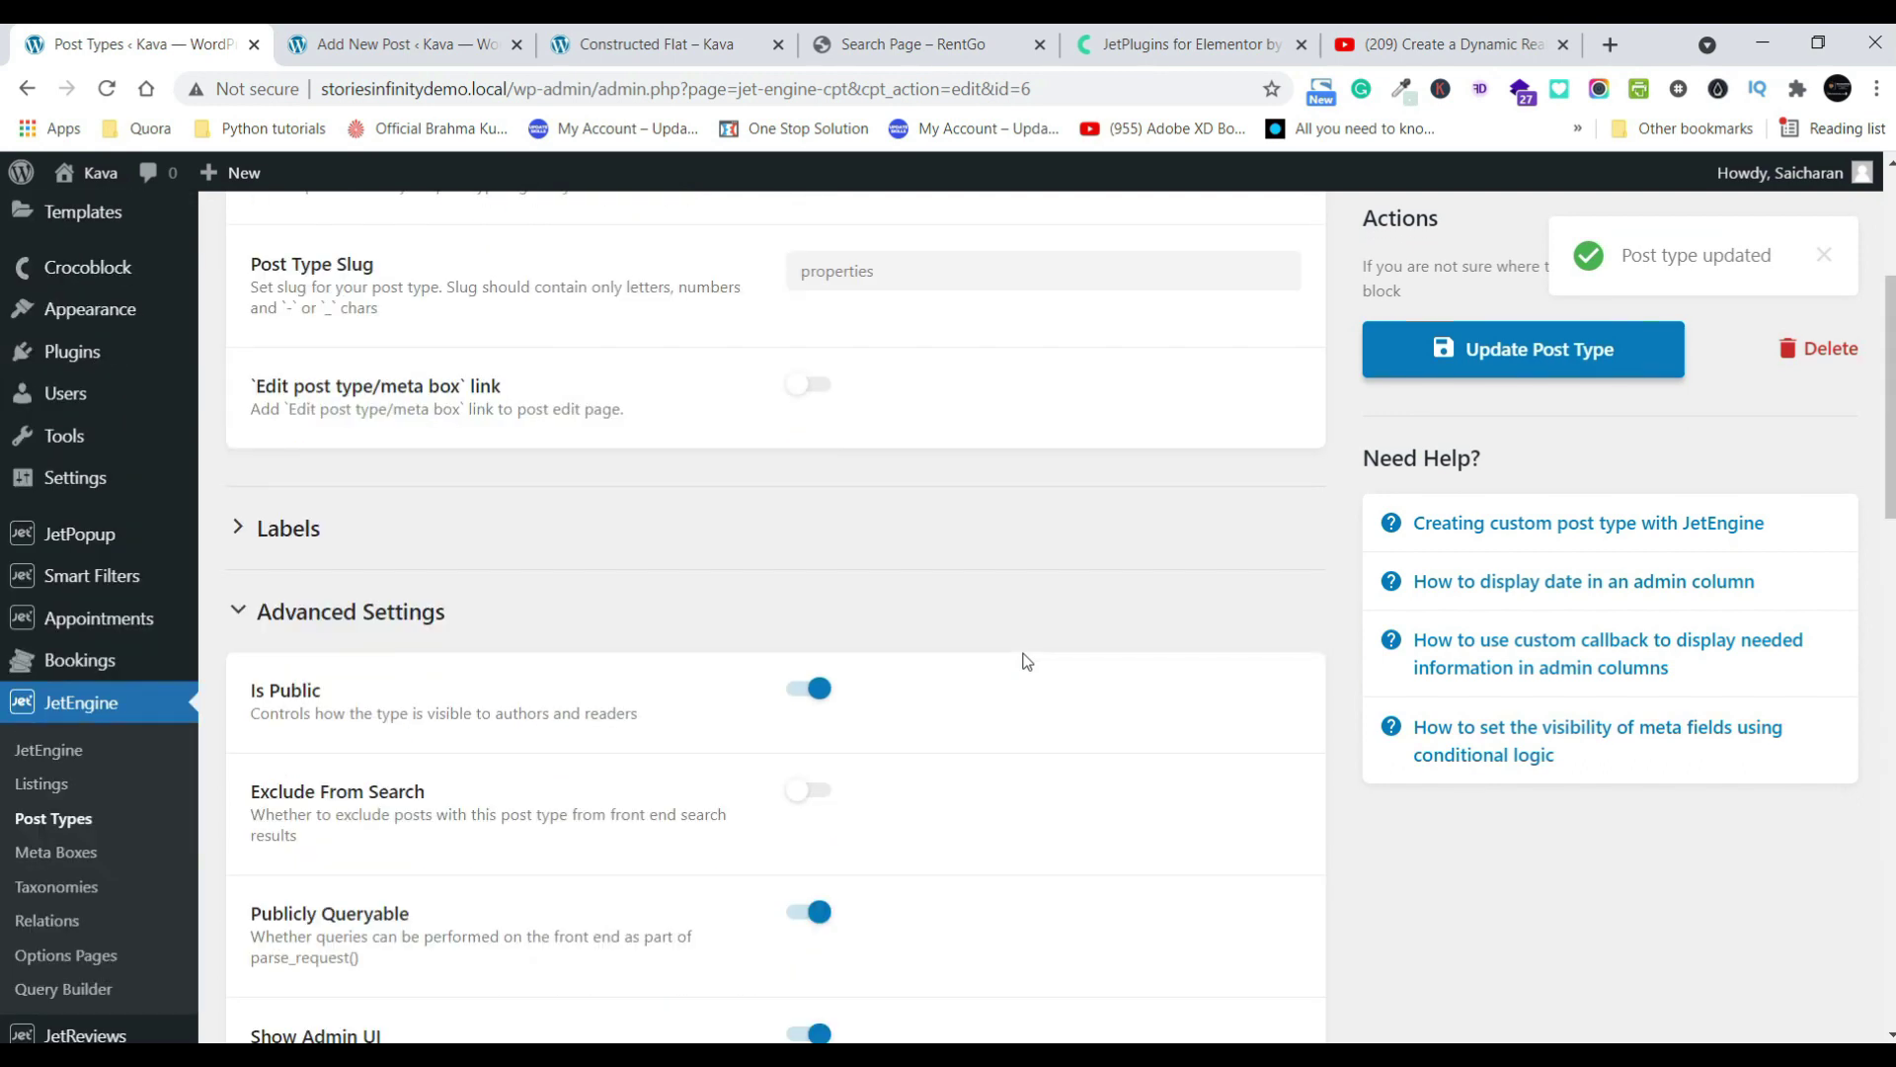
scroll(1027, 661, "up", 4)
mouse_move(128, 334)
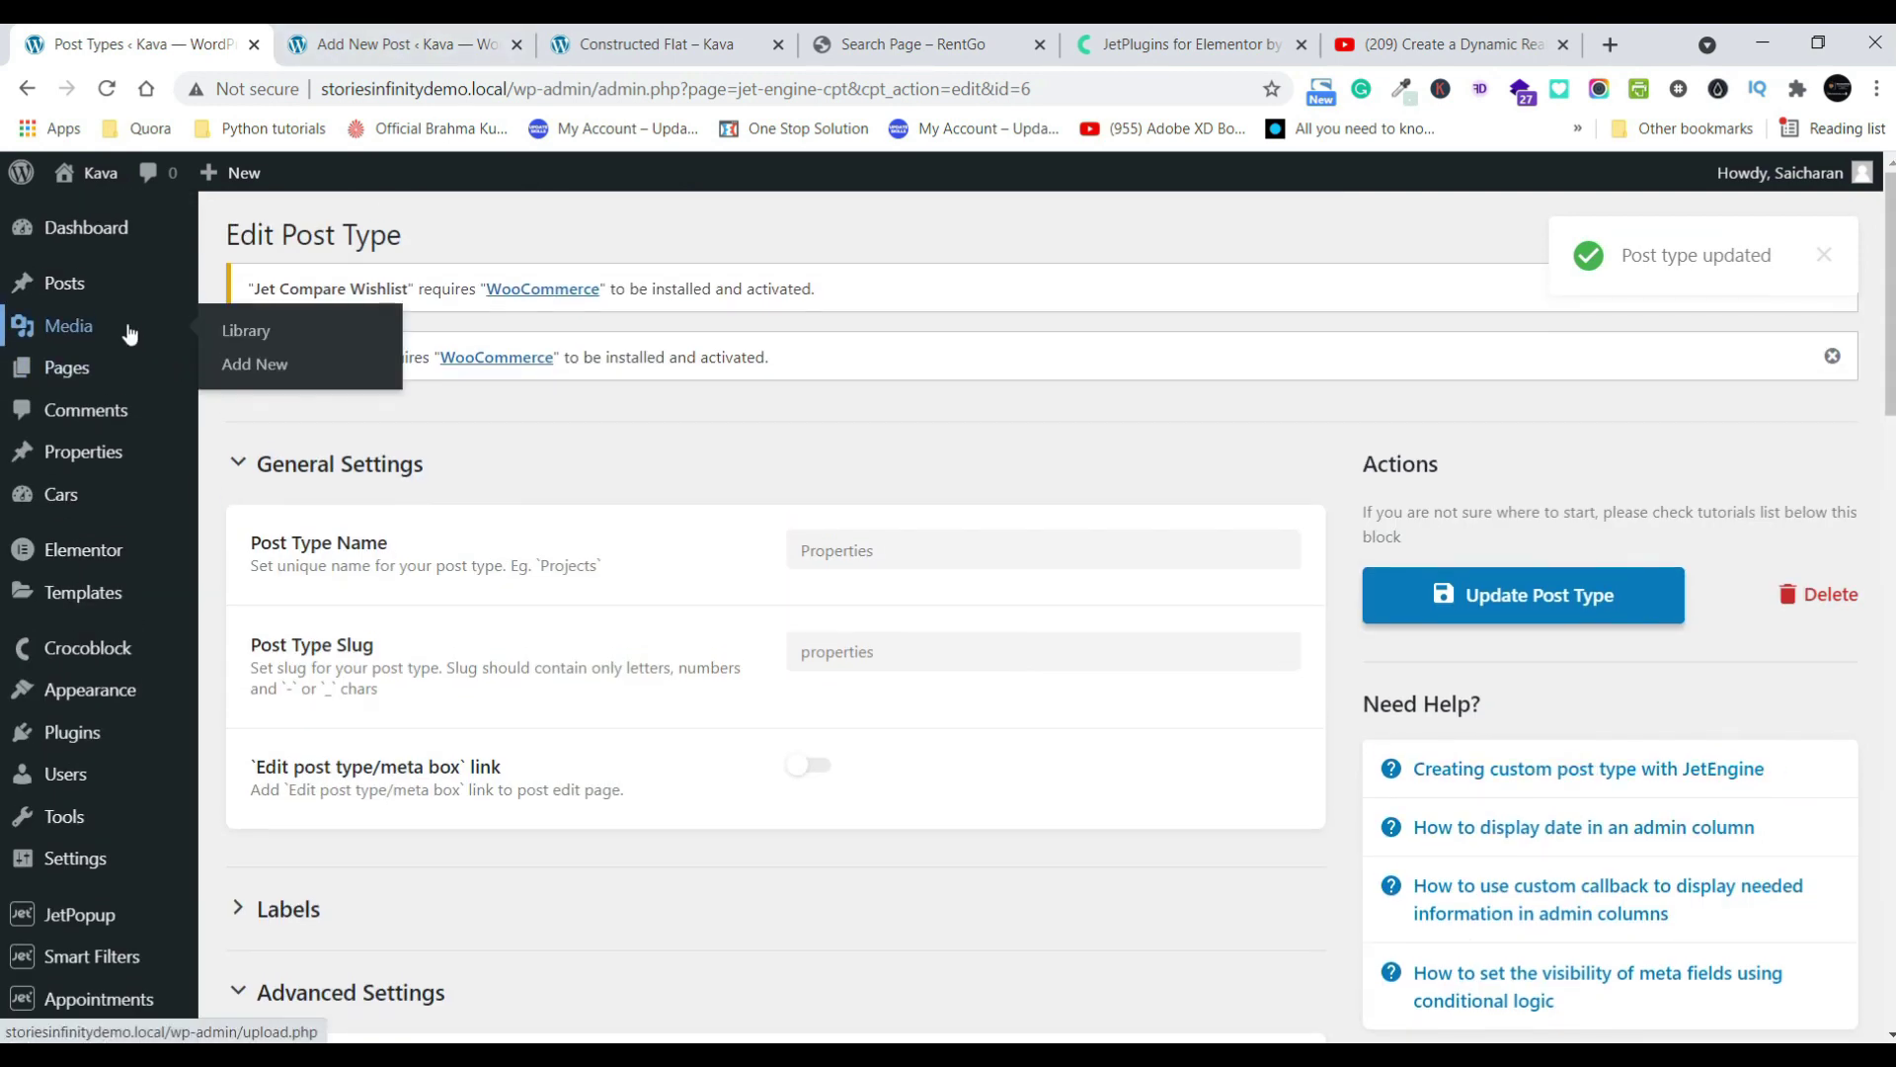
key("F5")
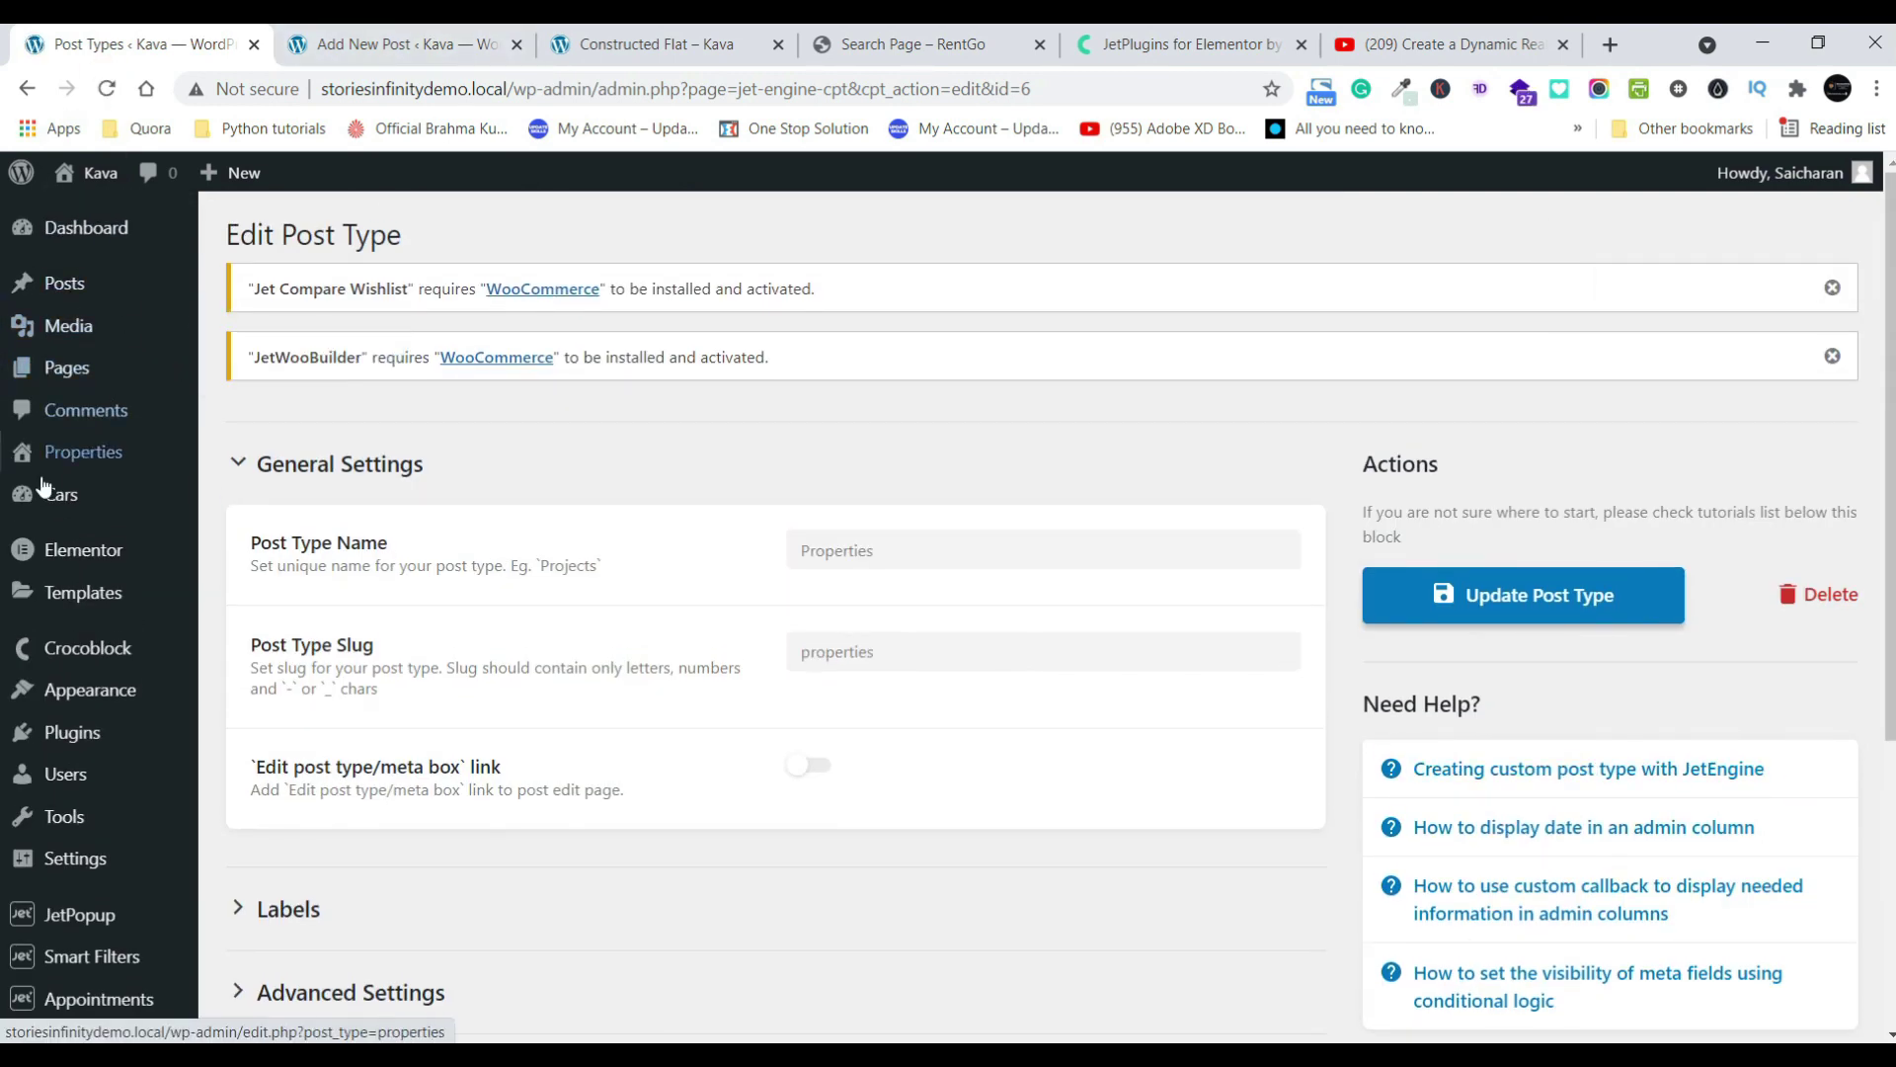
mouse_move(53, 471)
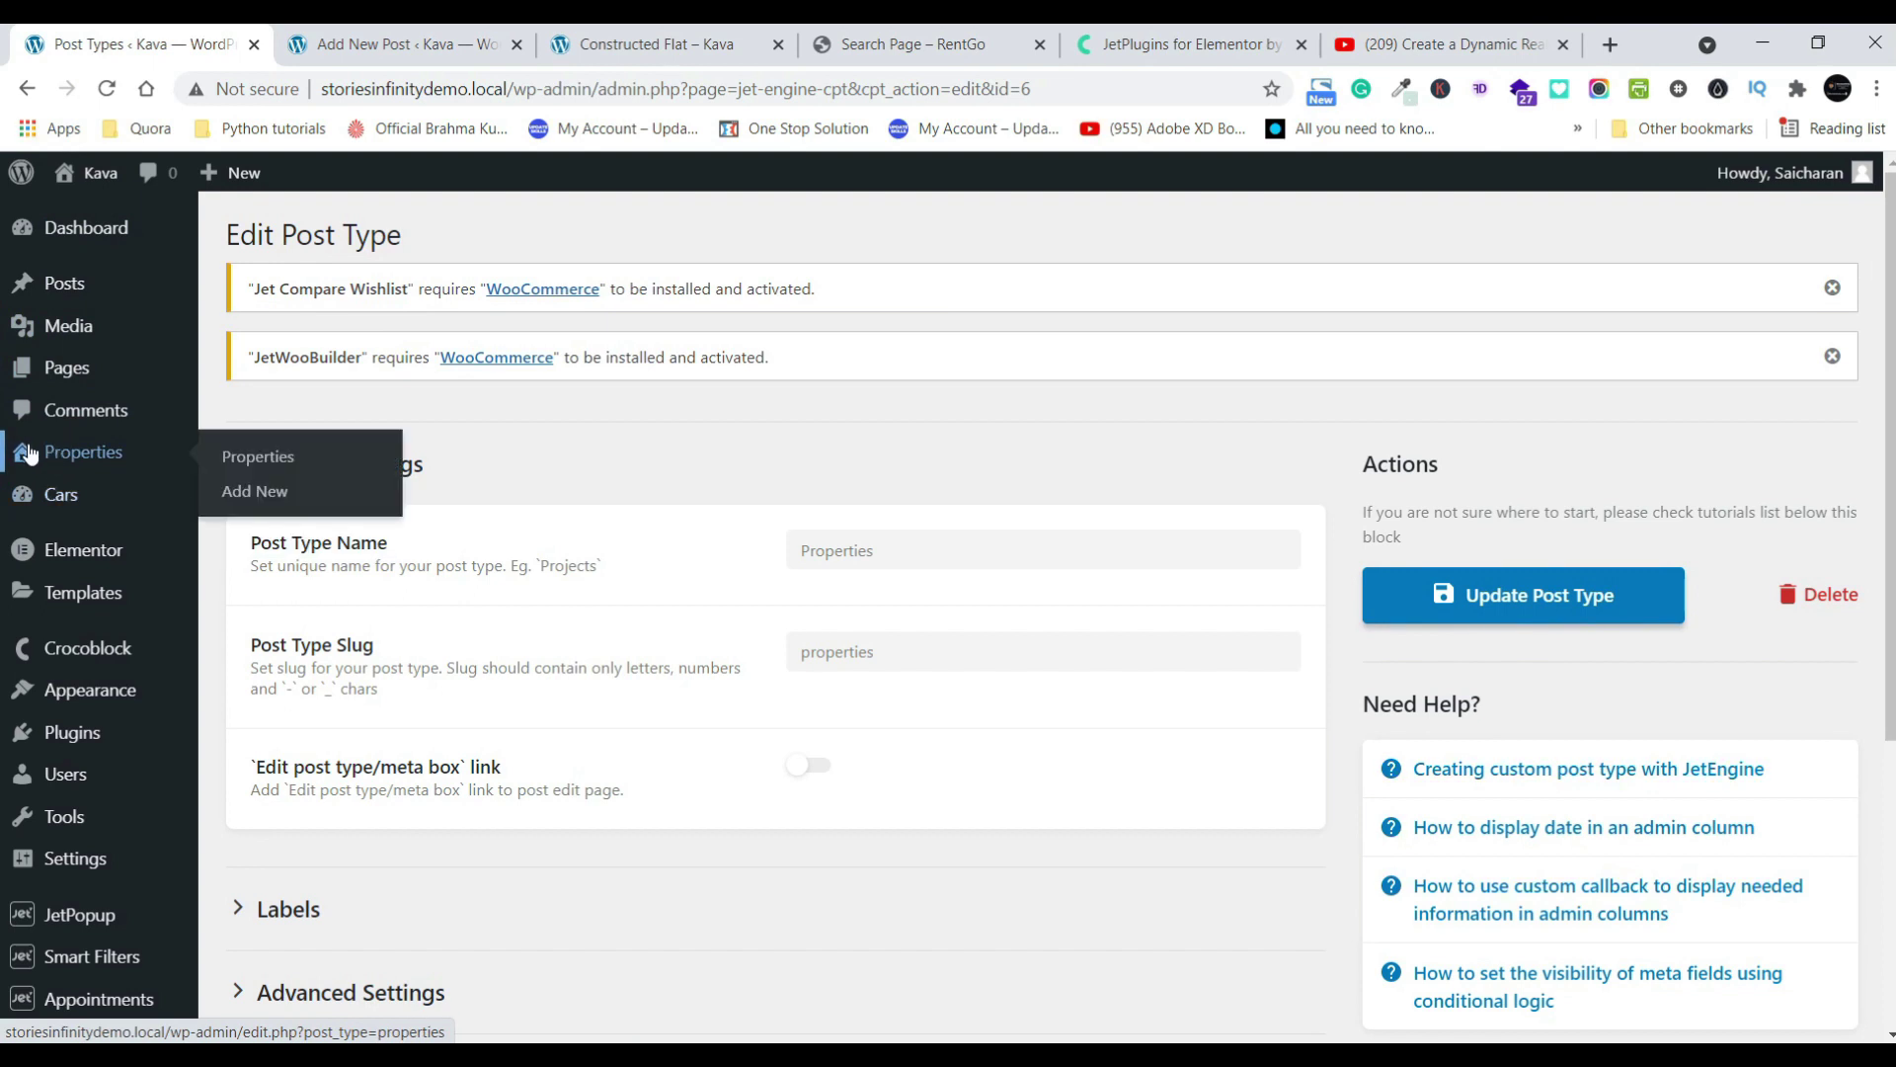
left_click(233, 492, "ctrl+shift")
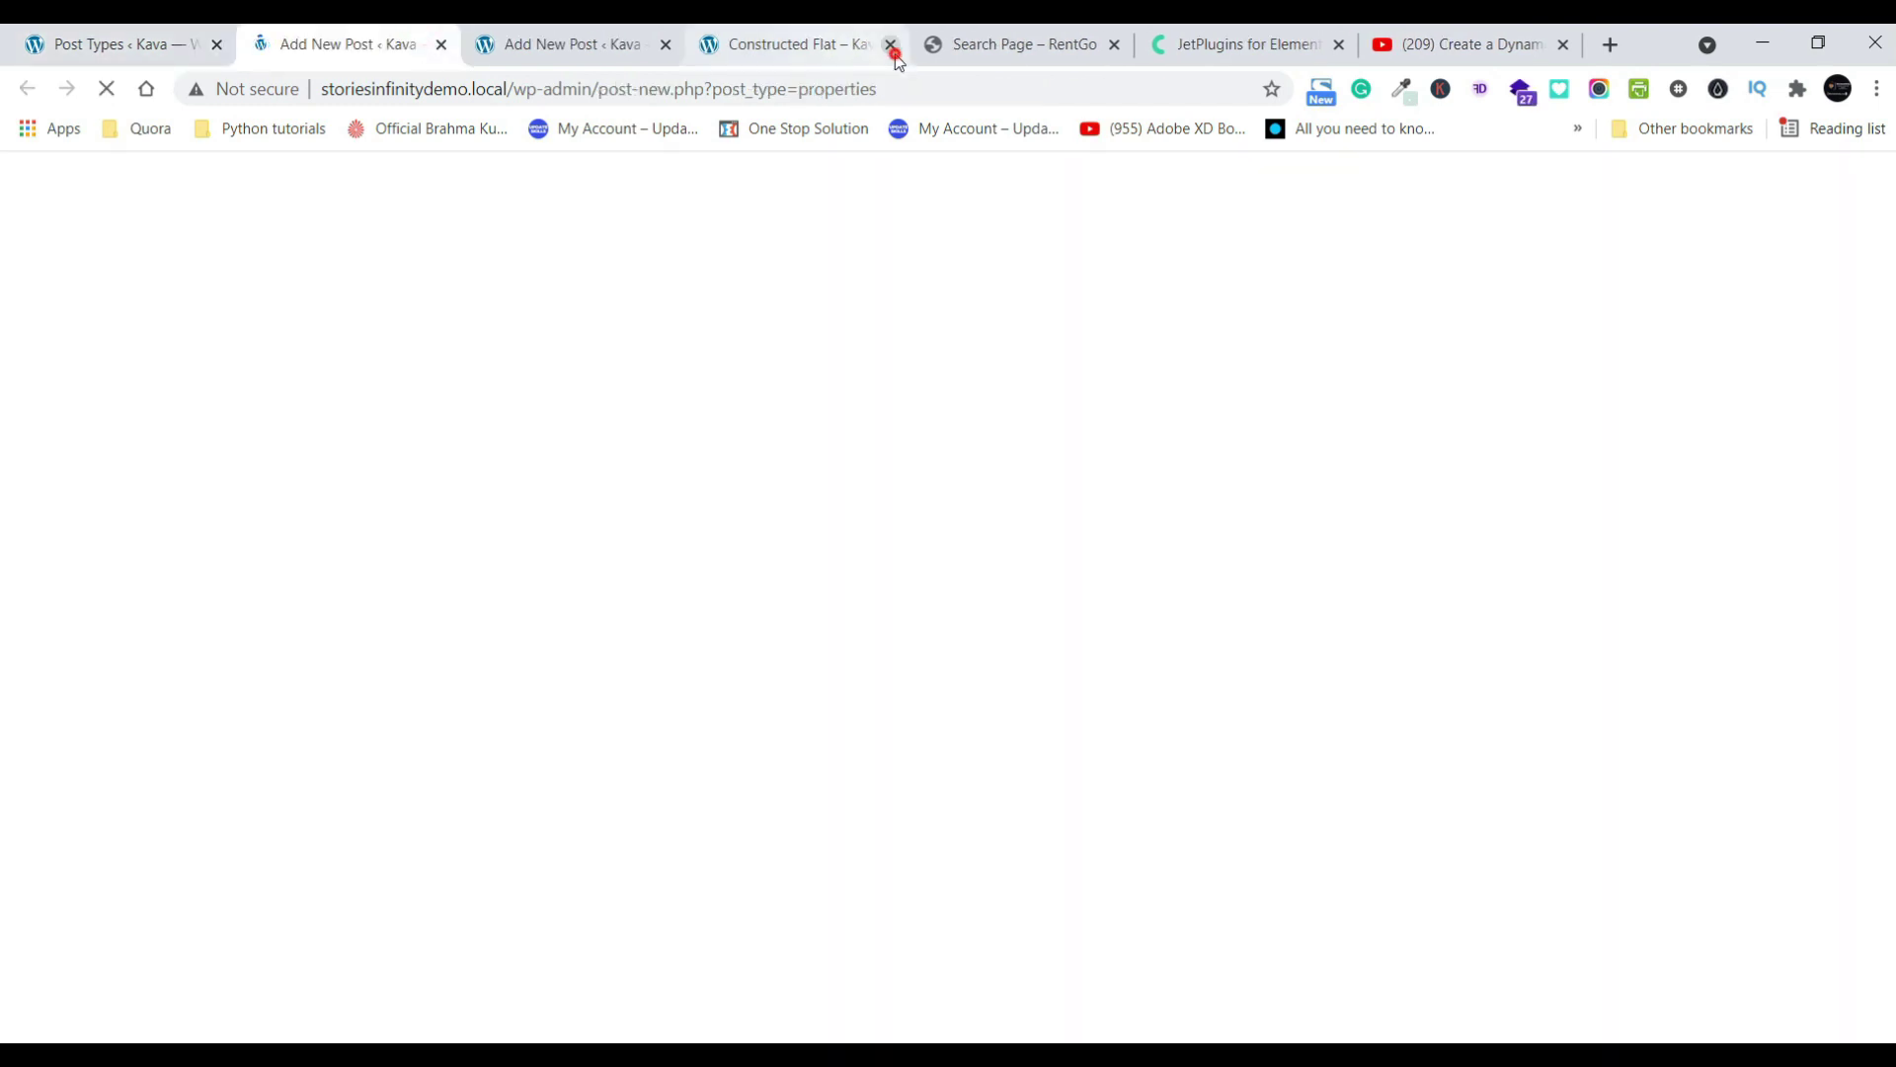
- Close the Constructed Flat and Search Page browser tabs, keeping the new Properties post editor in view
left_click(890, 44)
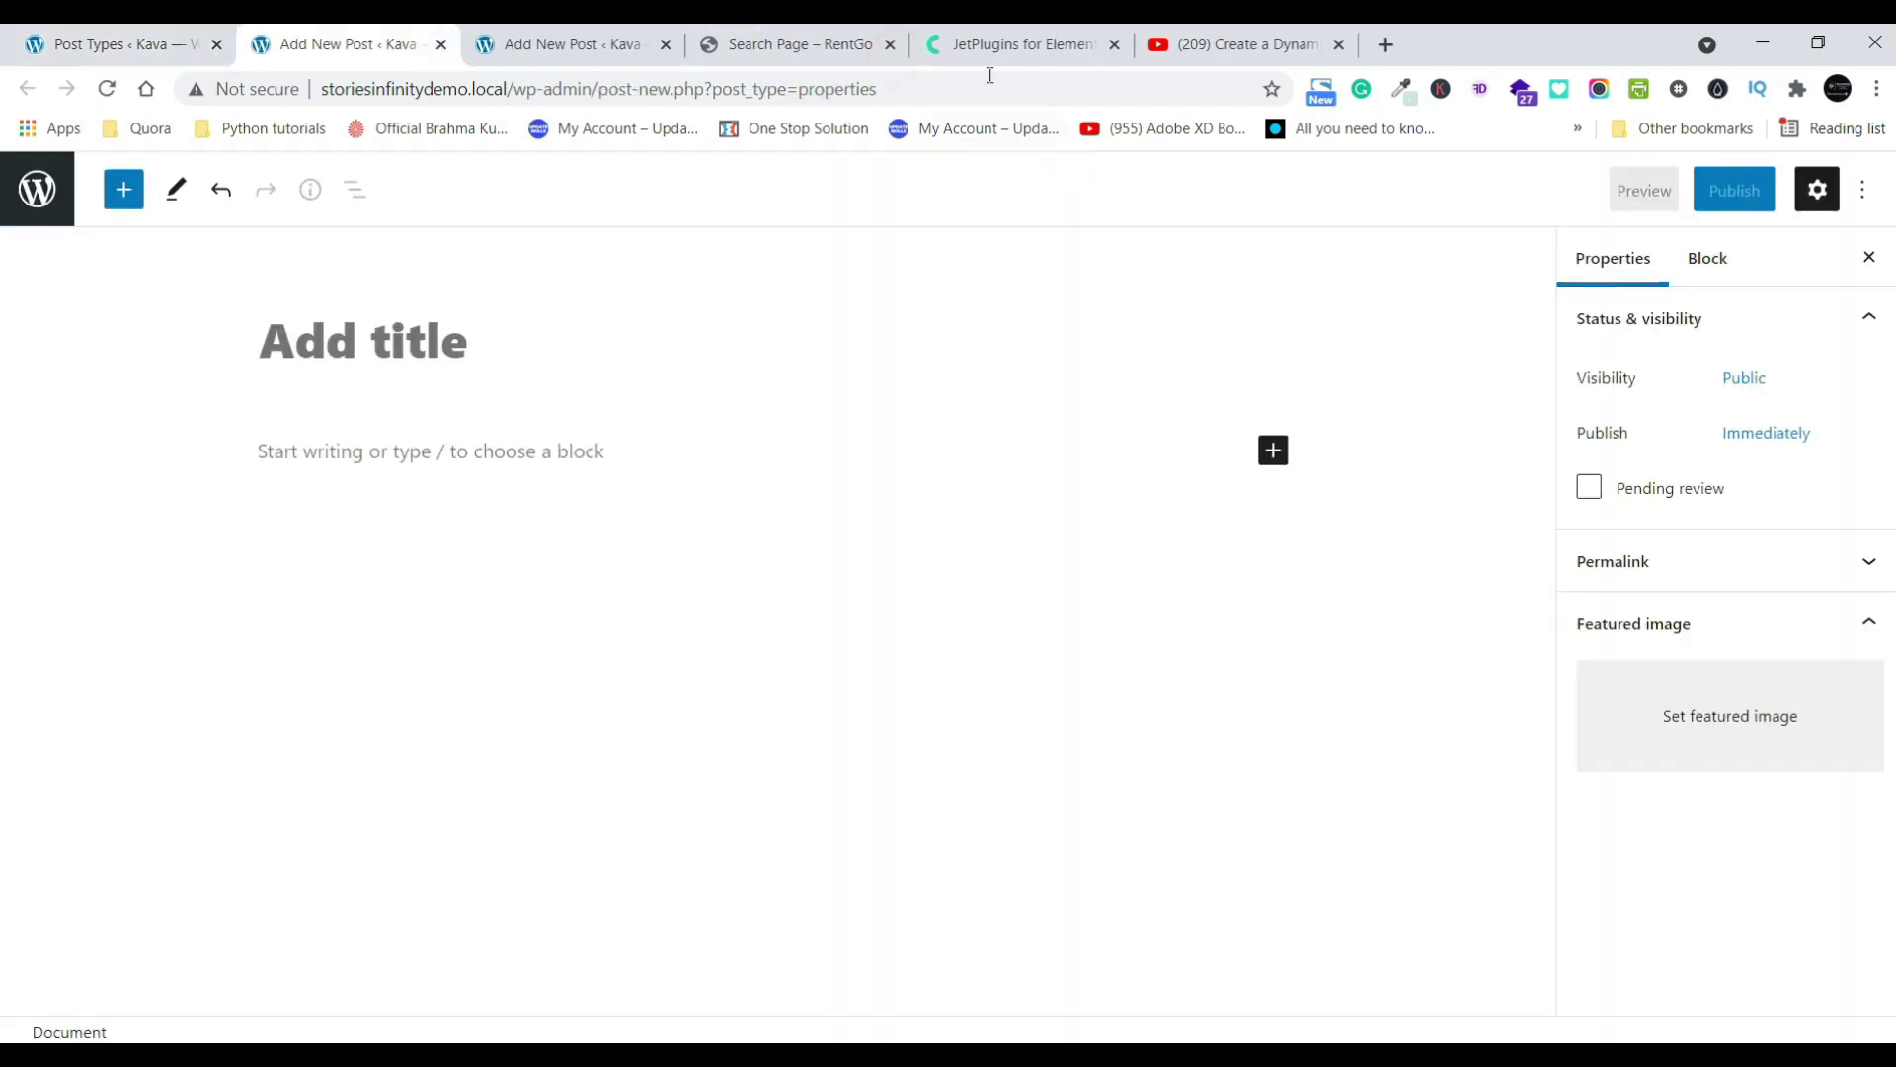
left_click(890, 44)
left_click(415, 28)
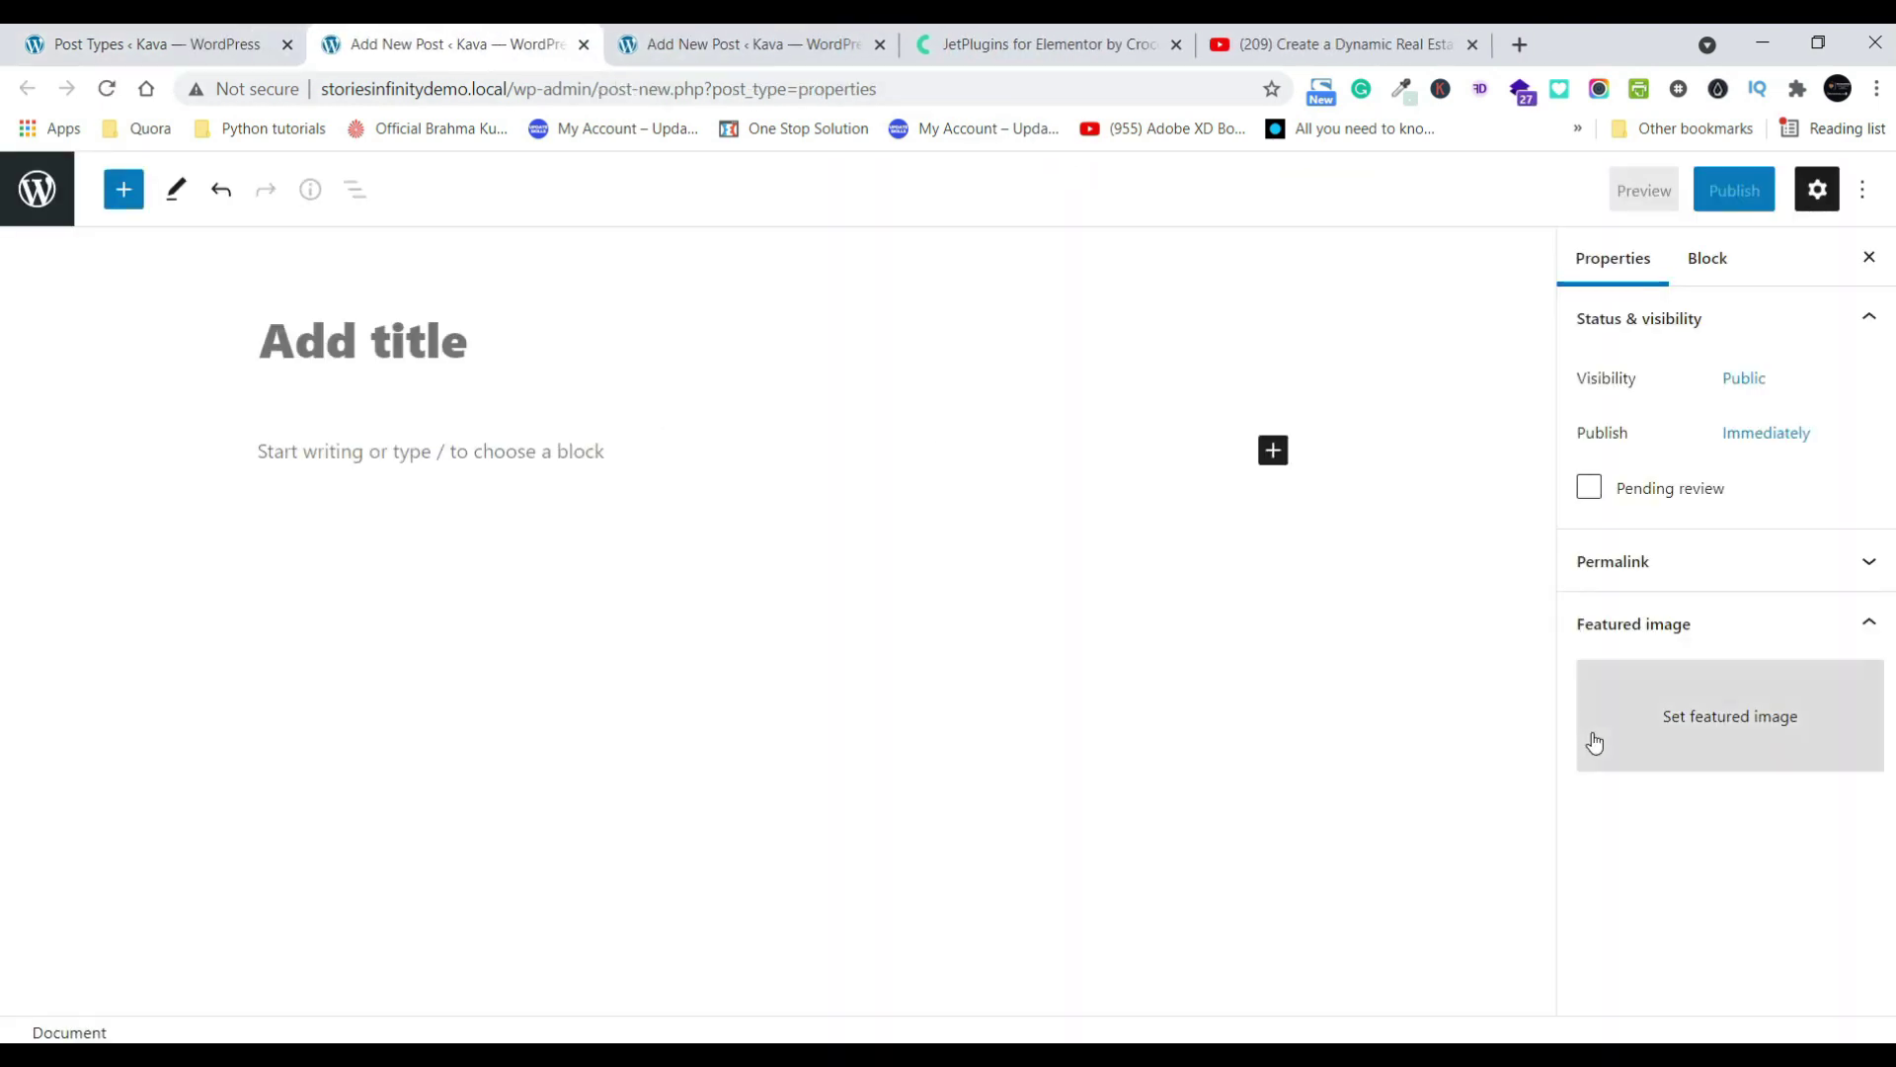
left_click(584, 45)
left_click(1168, 230)
- Add a meta field labelled "Area of the property" with the ID area-of-the-property to the Properties post type
left_click(121, 39)
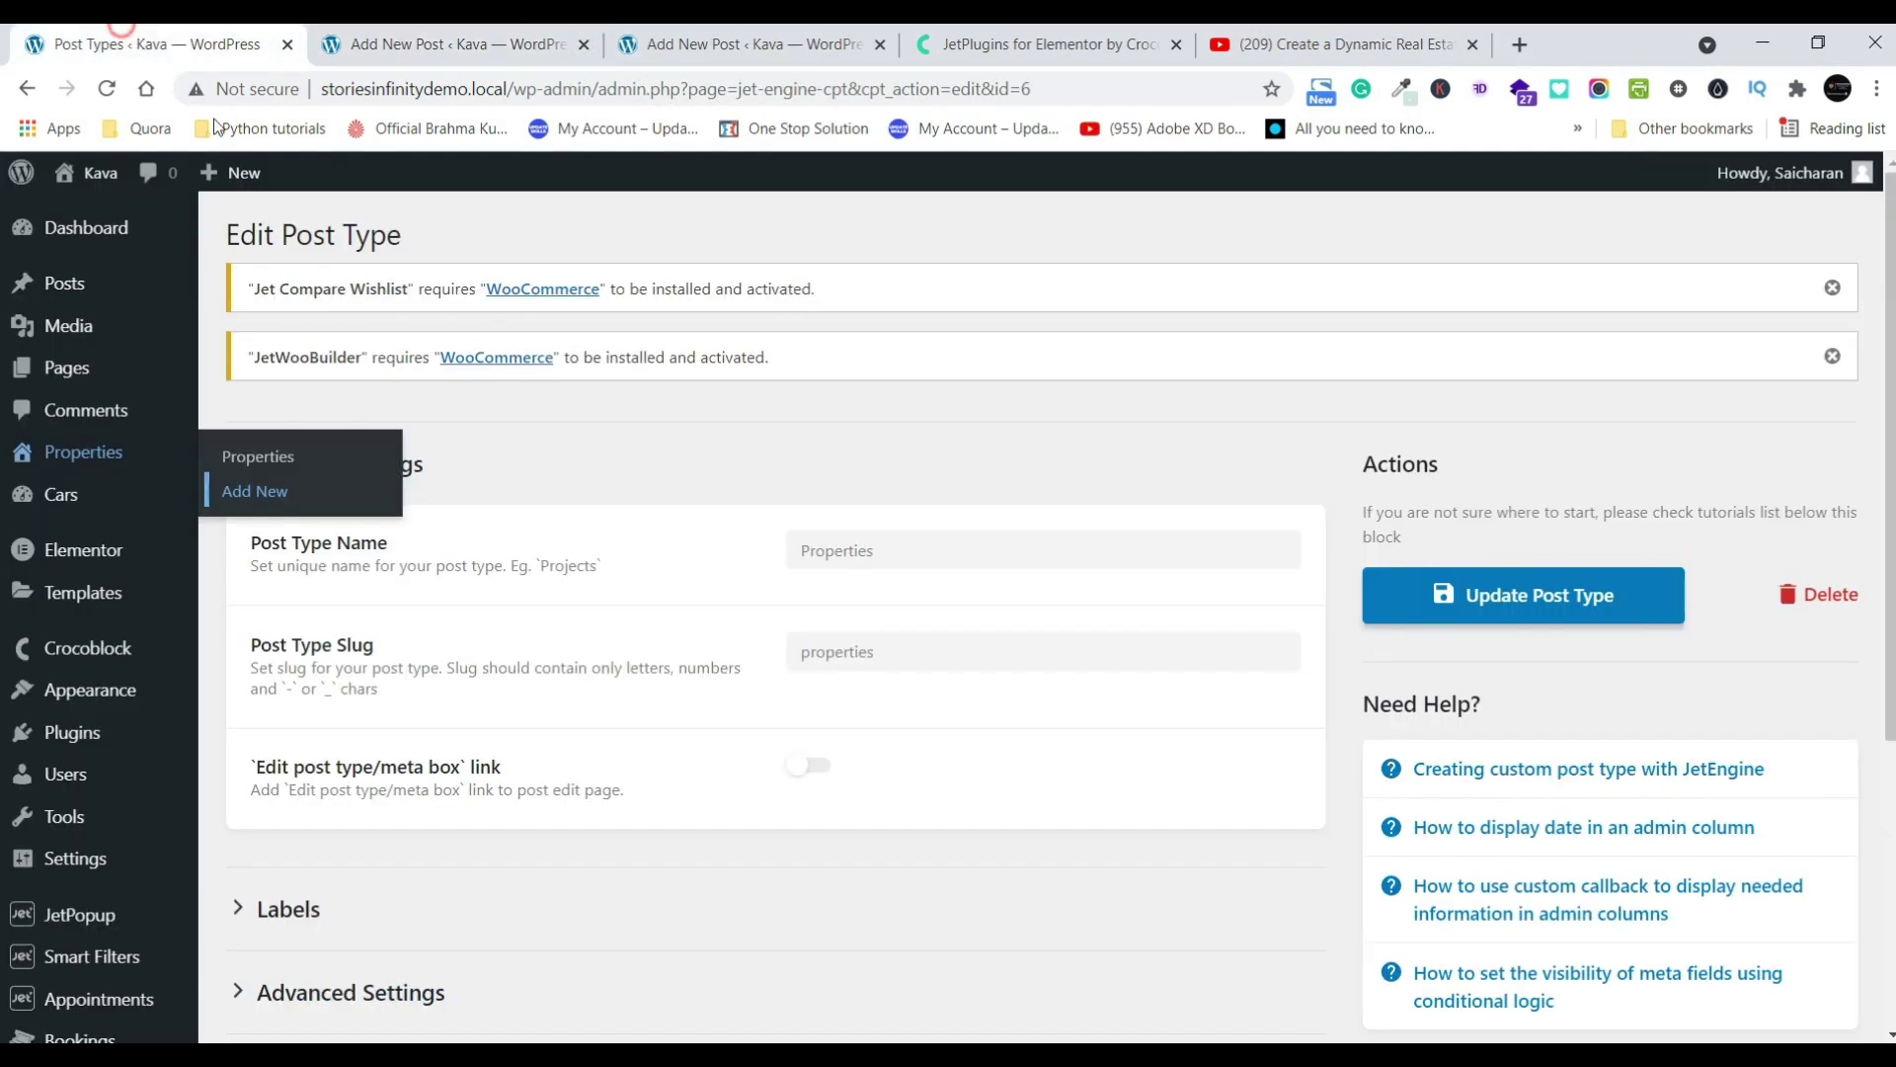
scroll(731, 613, "down", 5)
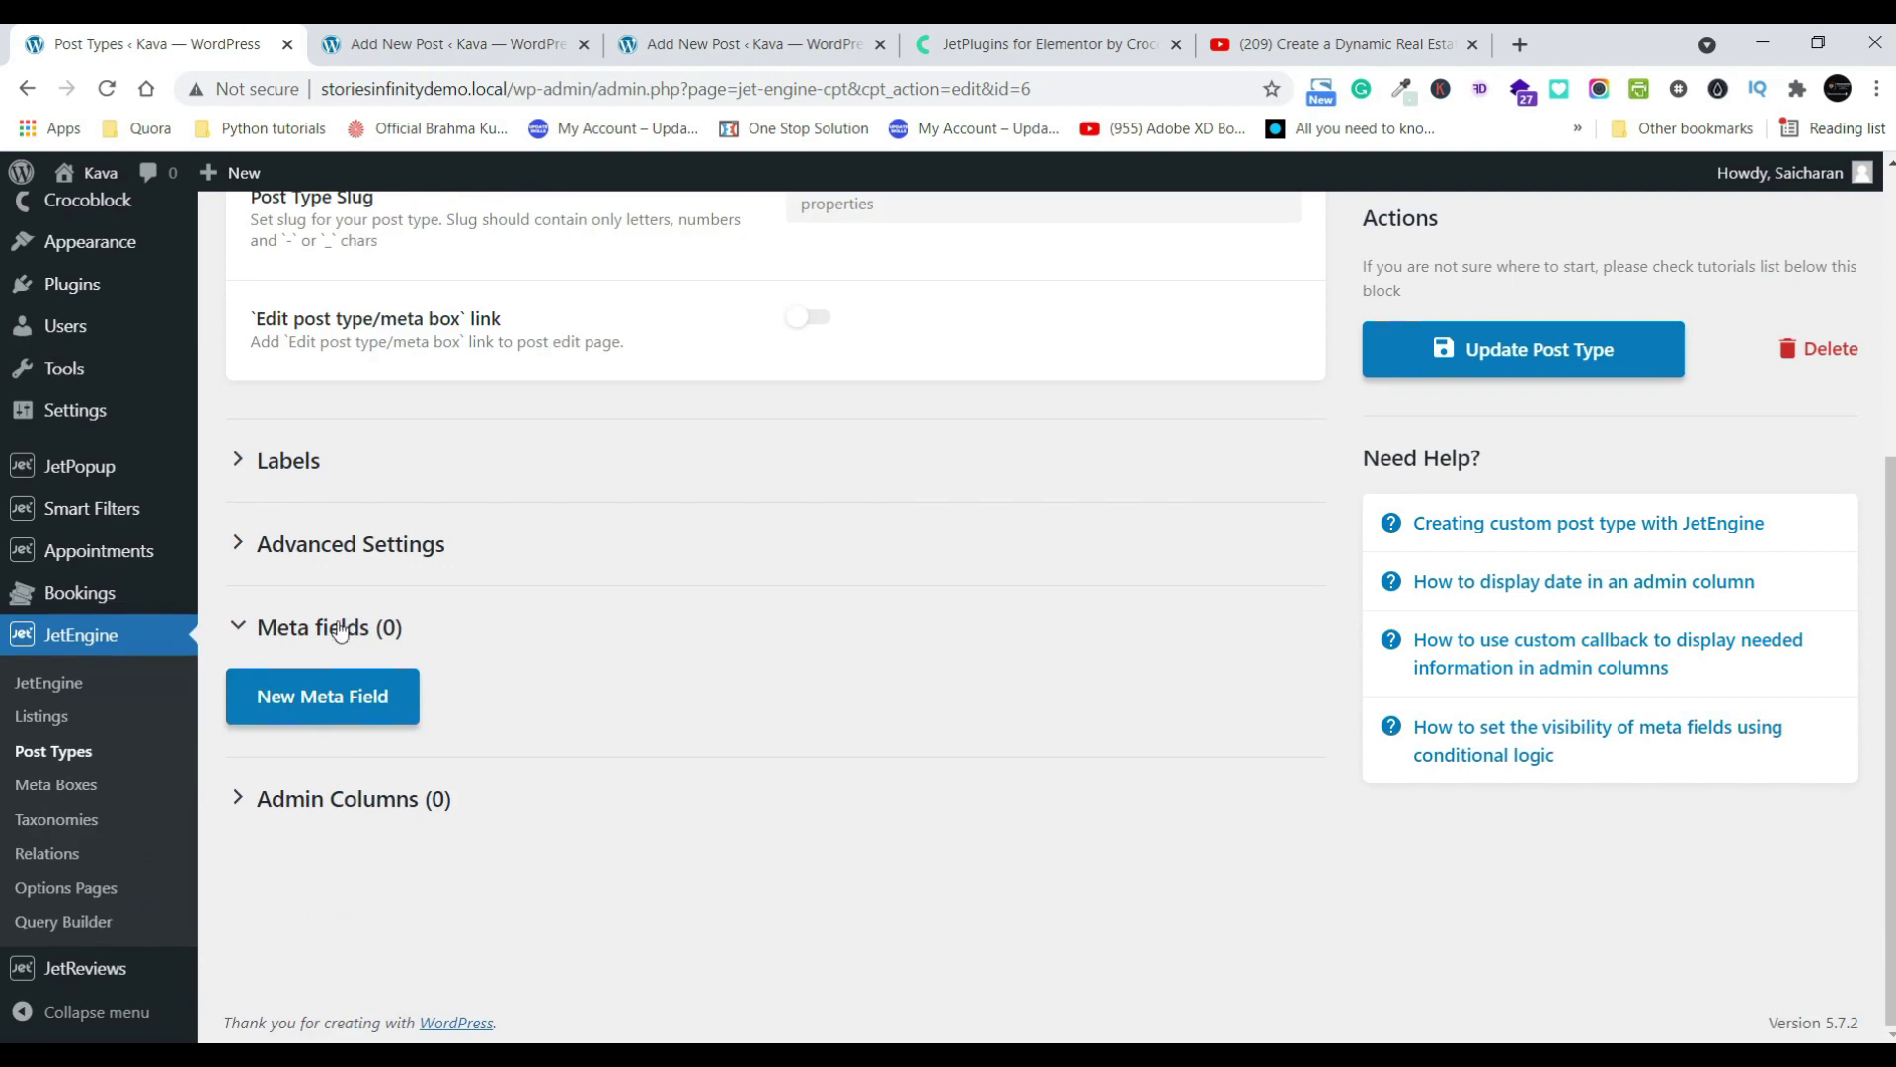
left_click(306, 694)
left_click(993, 770)
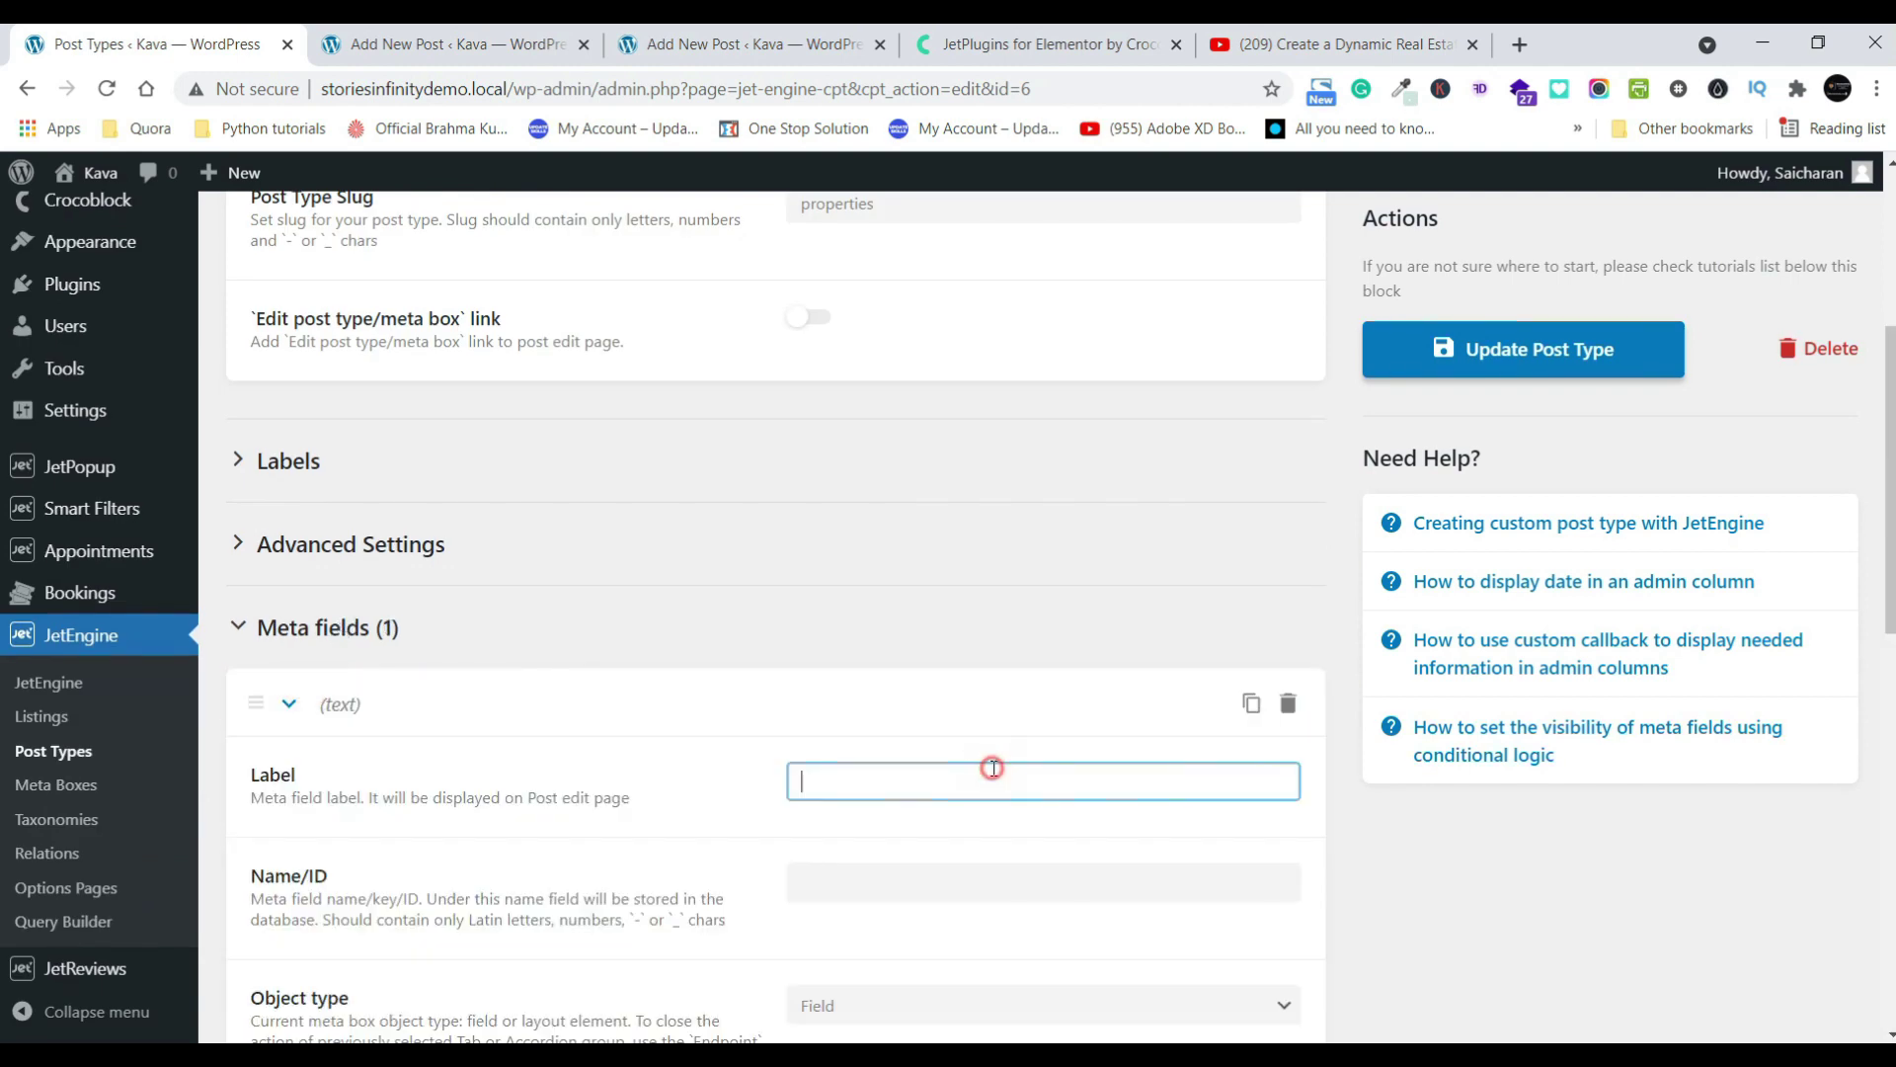
type("Area of the prop")
type("erty")
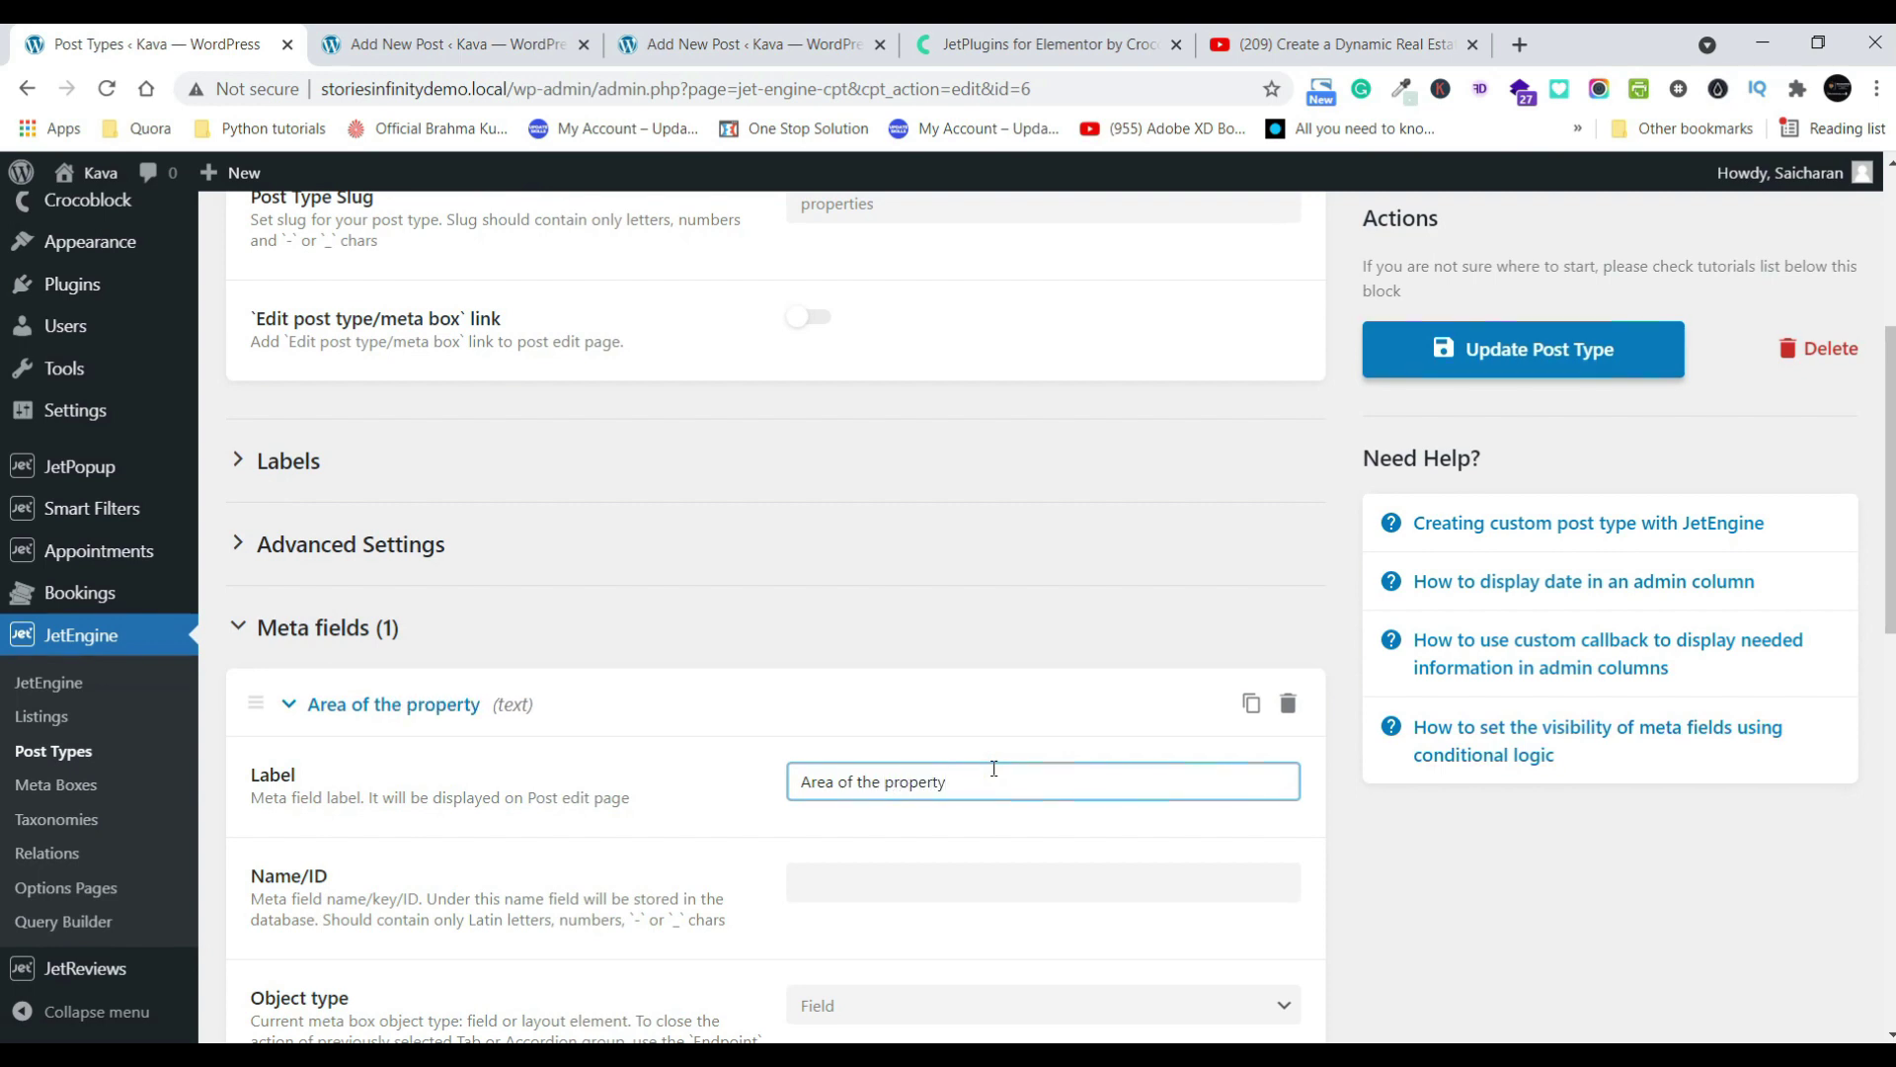
scroll(928, 690, "down", 4)
left_click(915, 624)
left_click(915, 625)
- Set the field type of "Area of the property" to Number, leaving its value limits empty
left_click(901, 775)
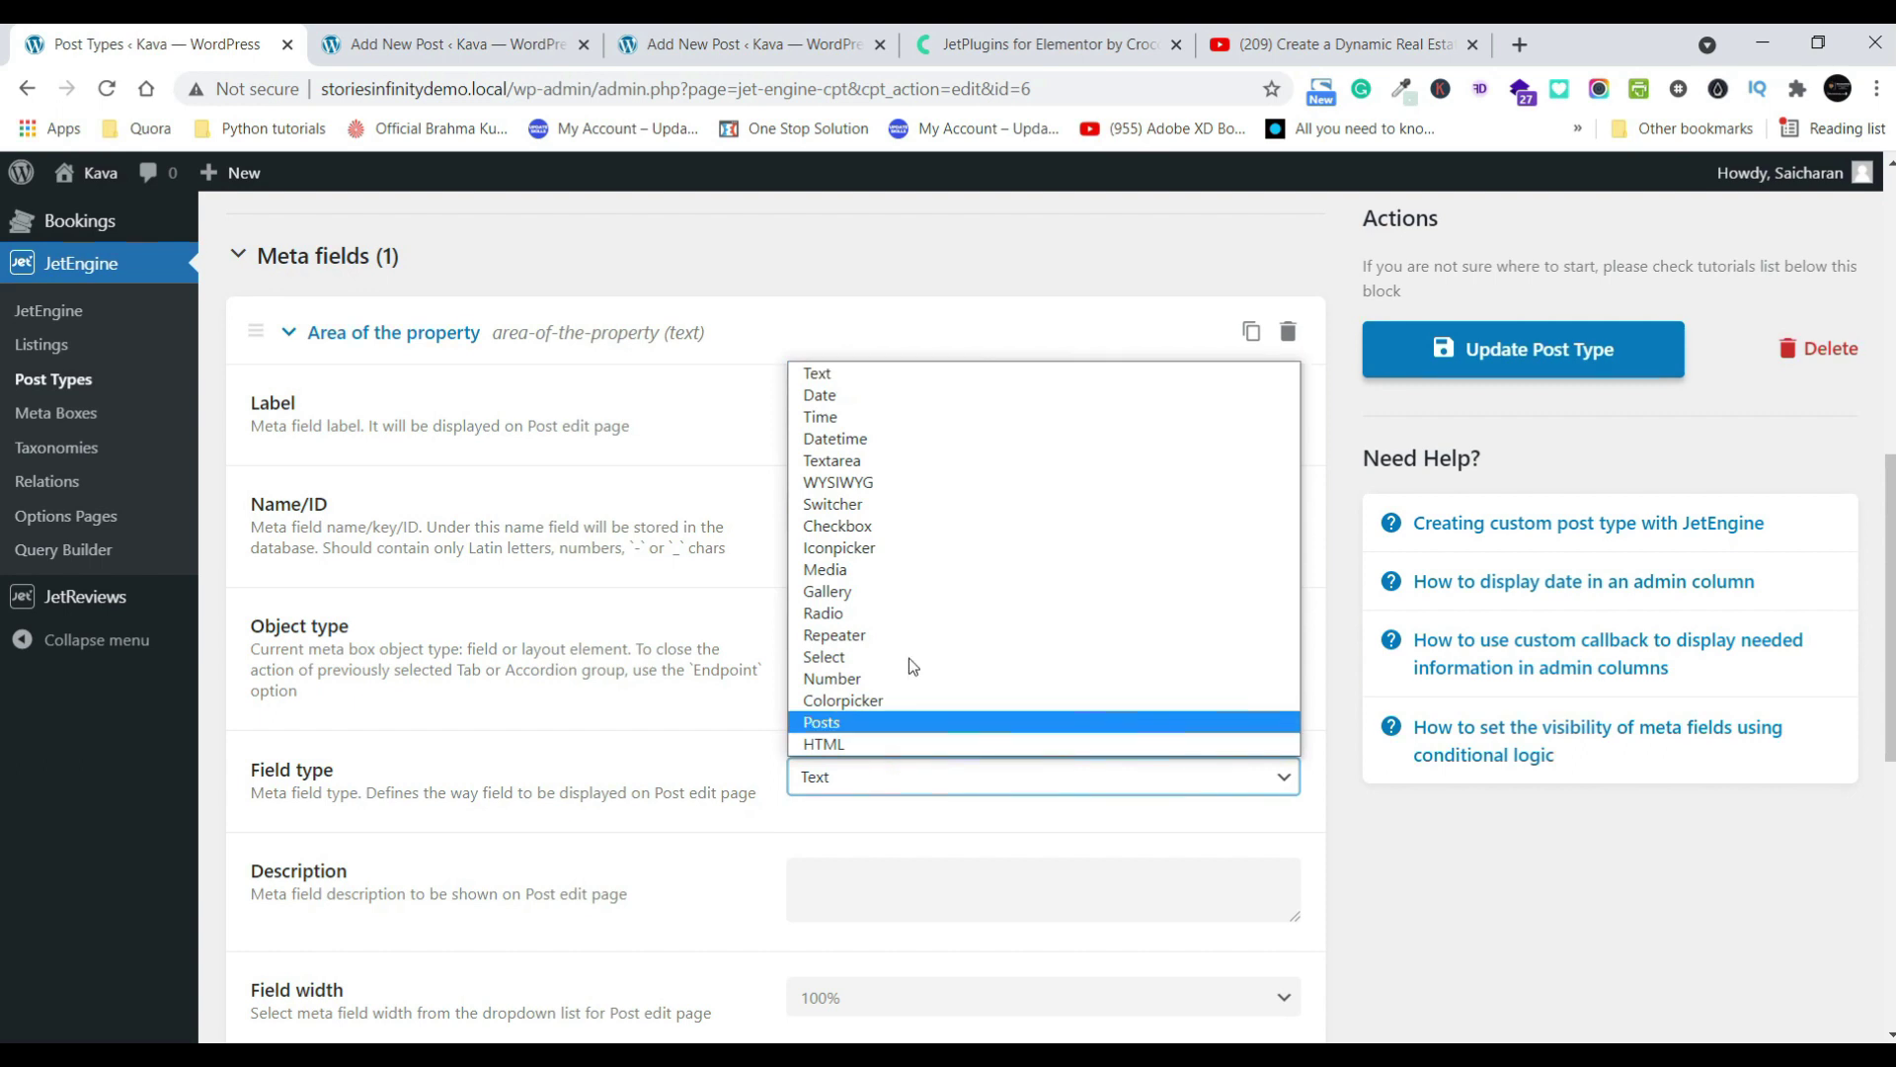
left_click(863, 680)
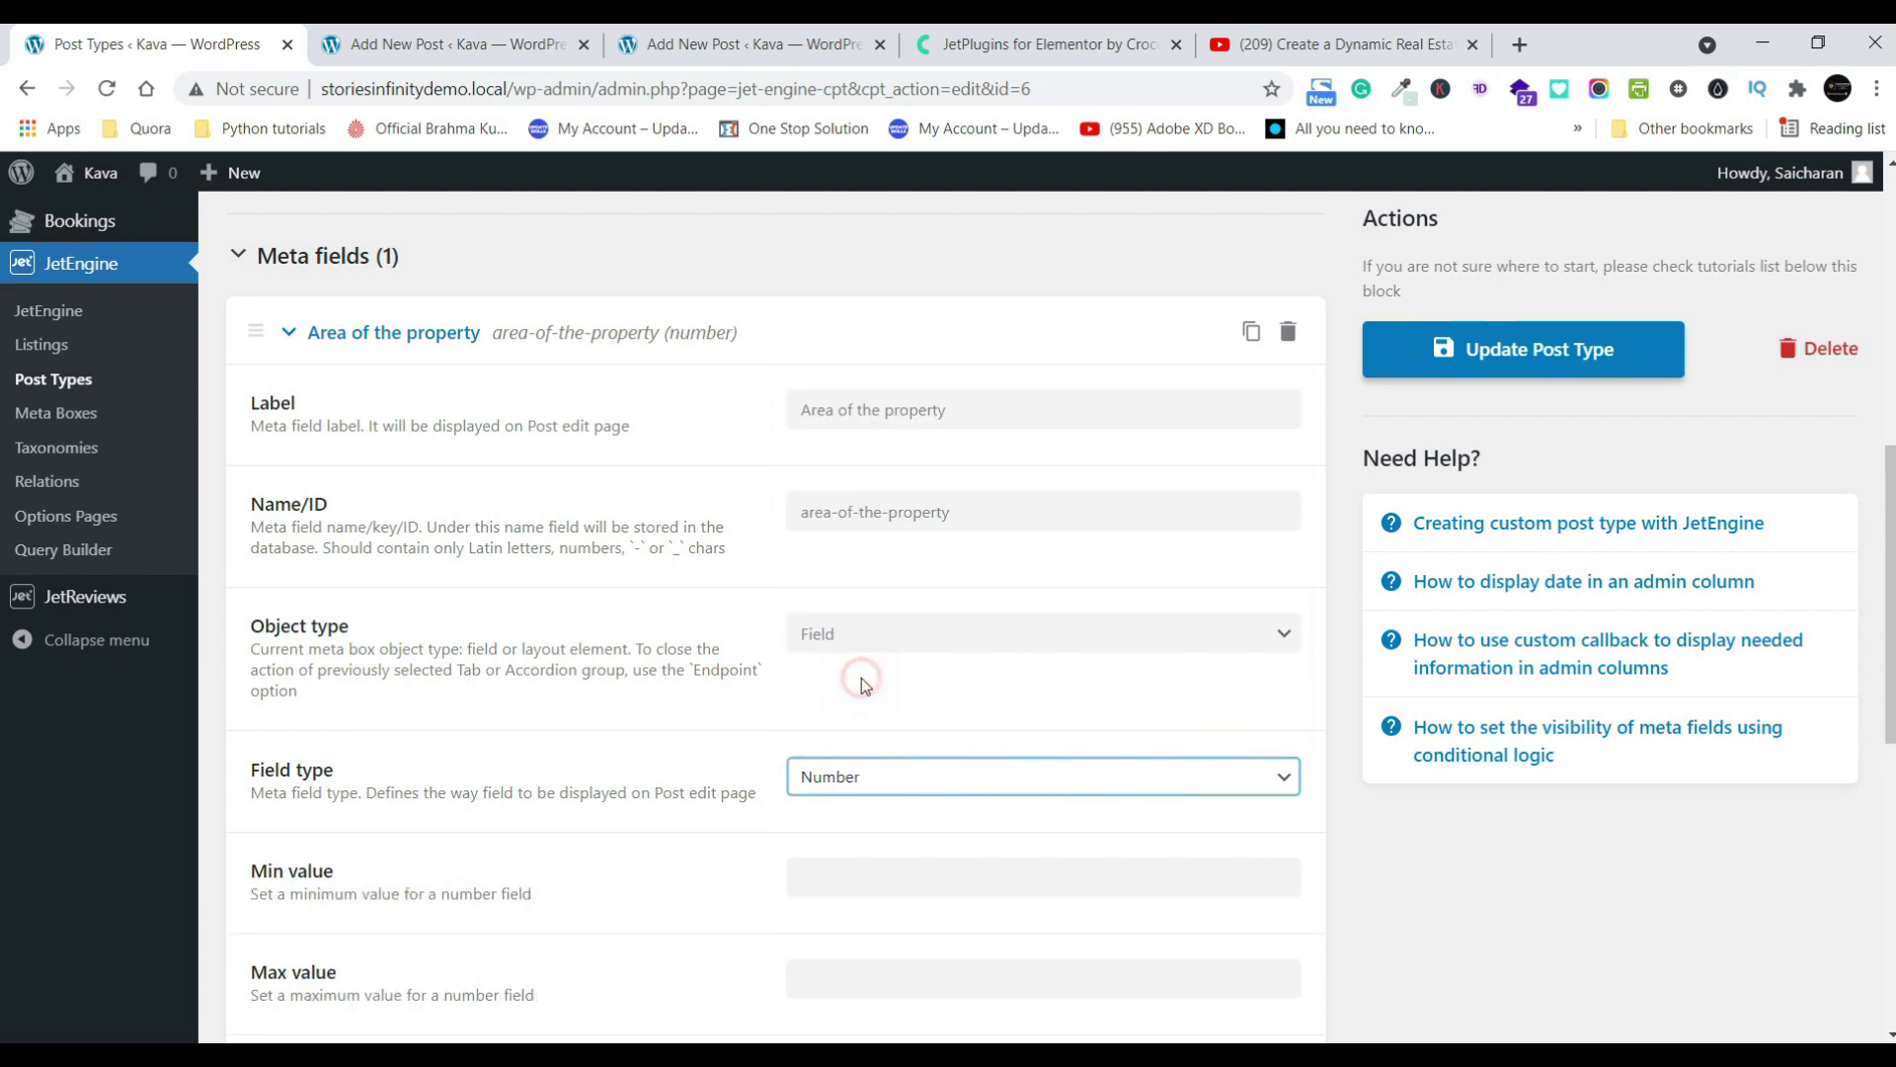
left_click(902, 892)
scroll(834, 435, "down", 4)
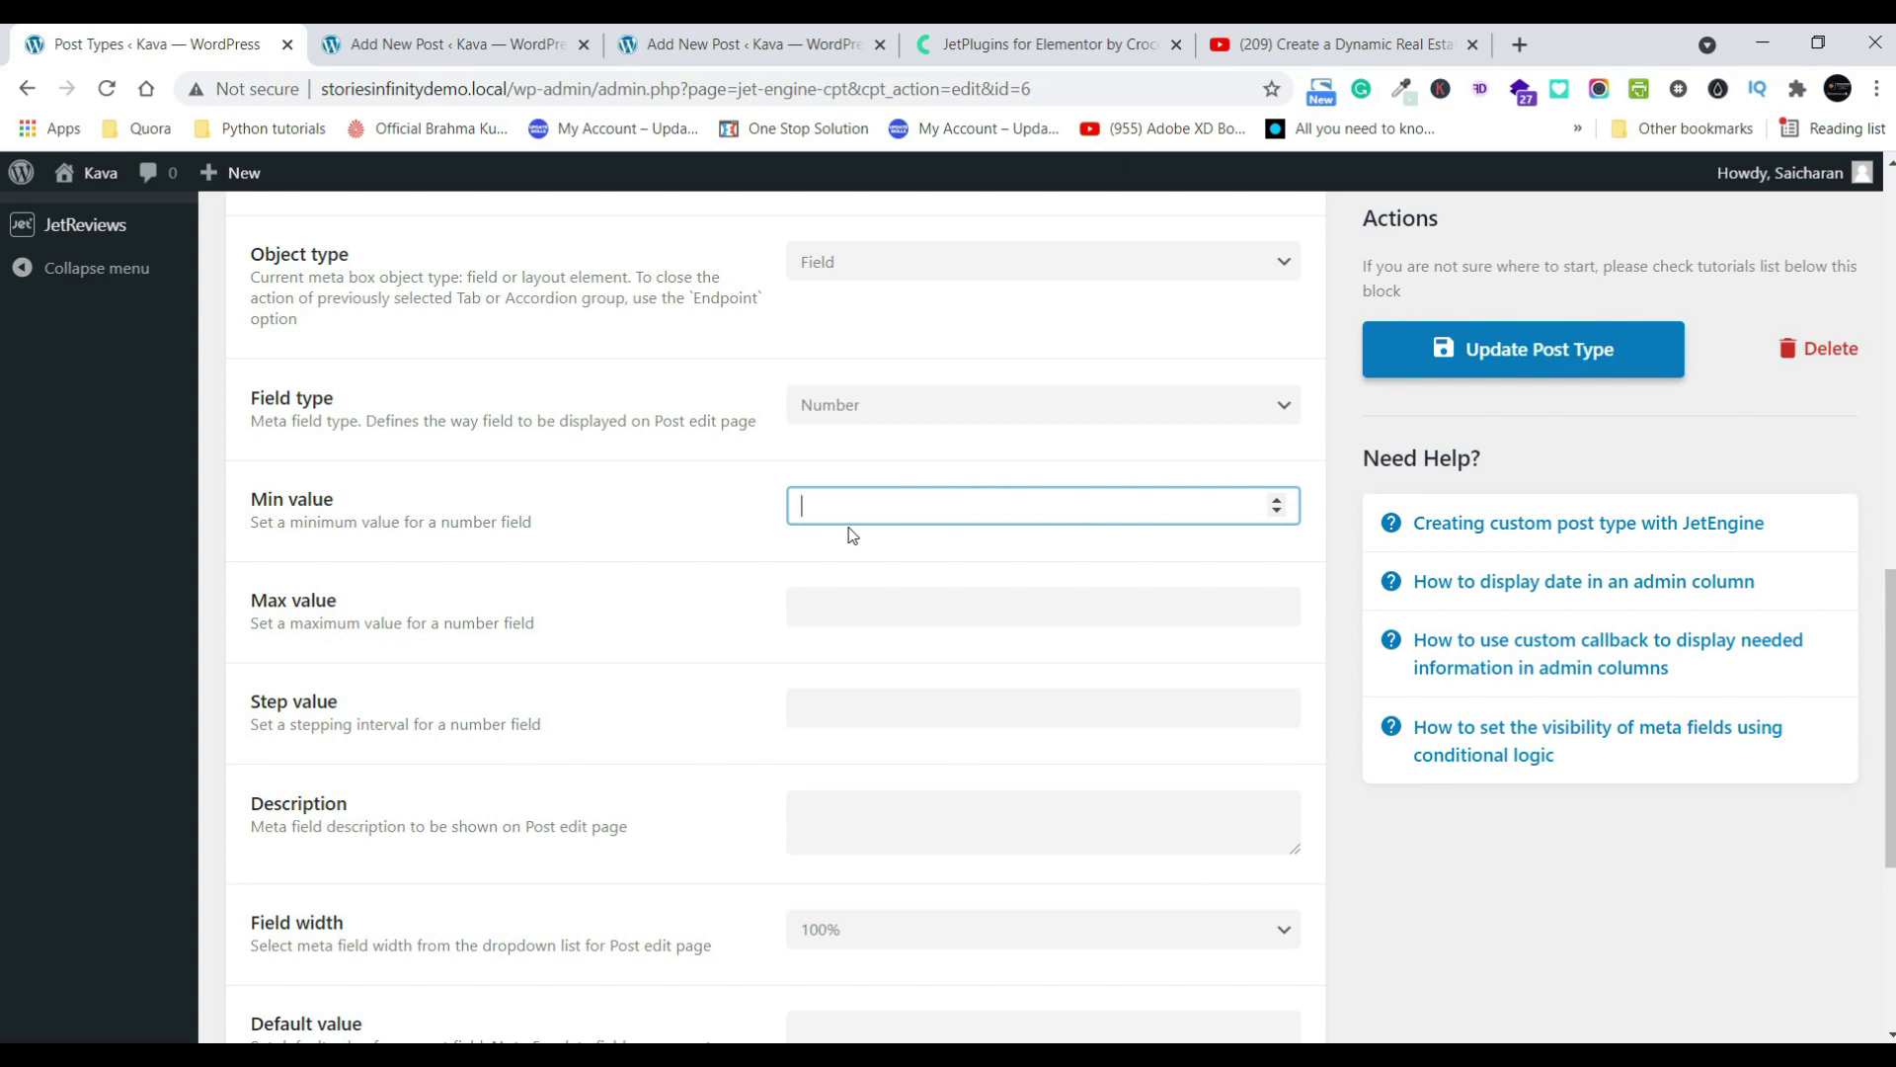
scroll(901, 504, "down", 5)
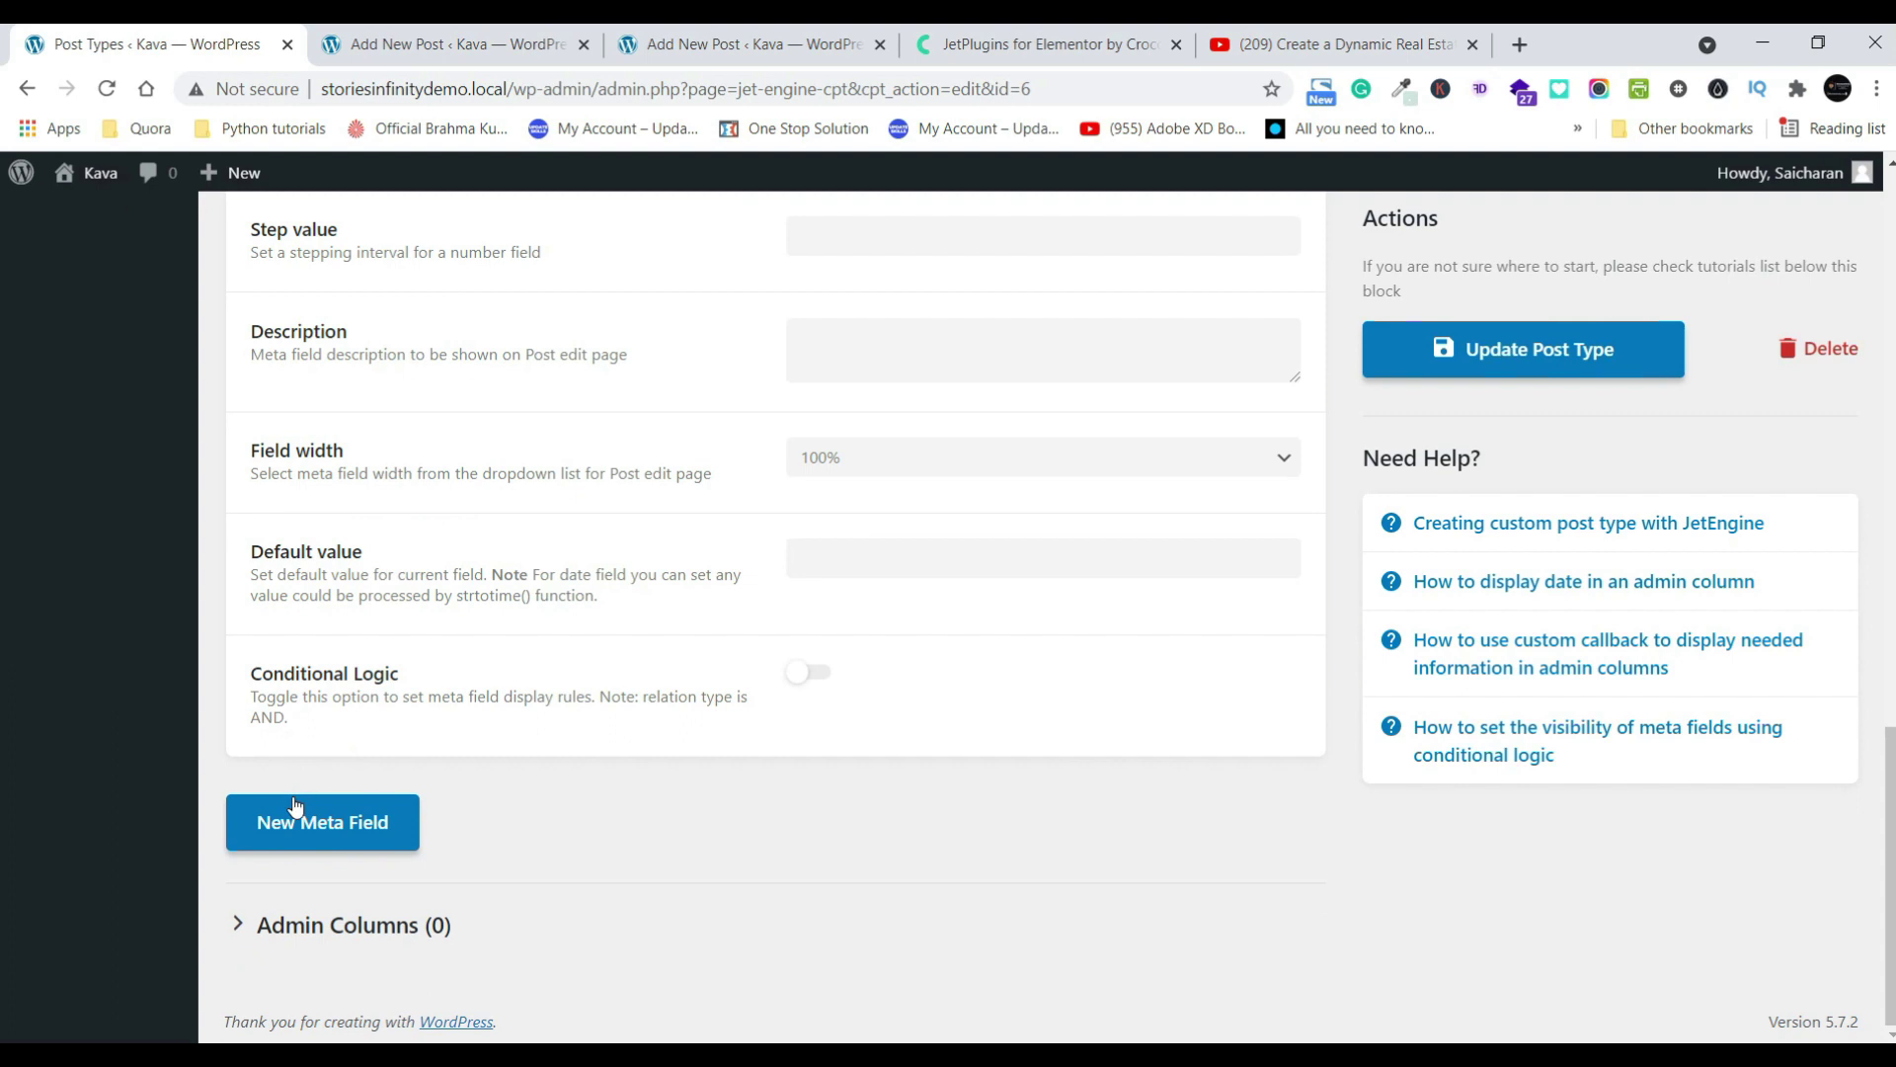
- Add a second meta field labelled "Bedrooms" with the ID bedrooms, keeping the object type Field
left_click(300, 832)
left_click(920, 907)
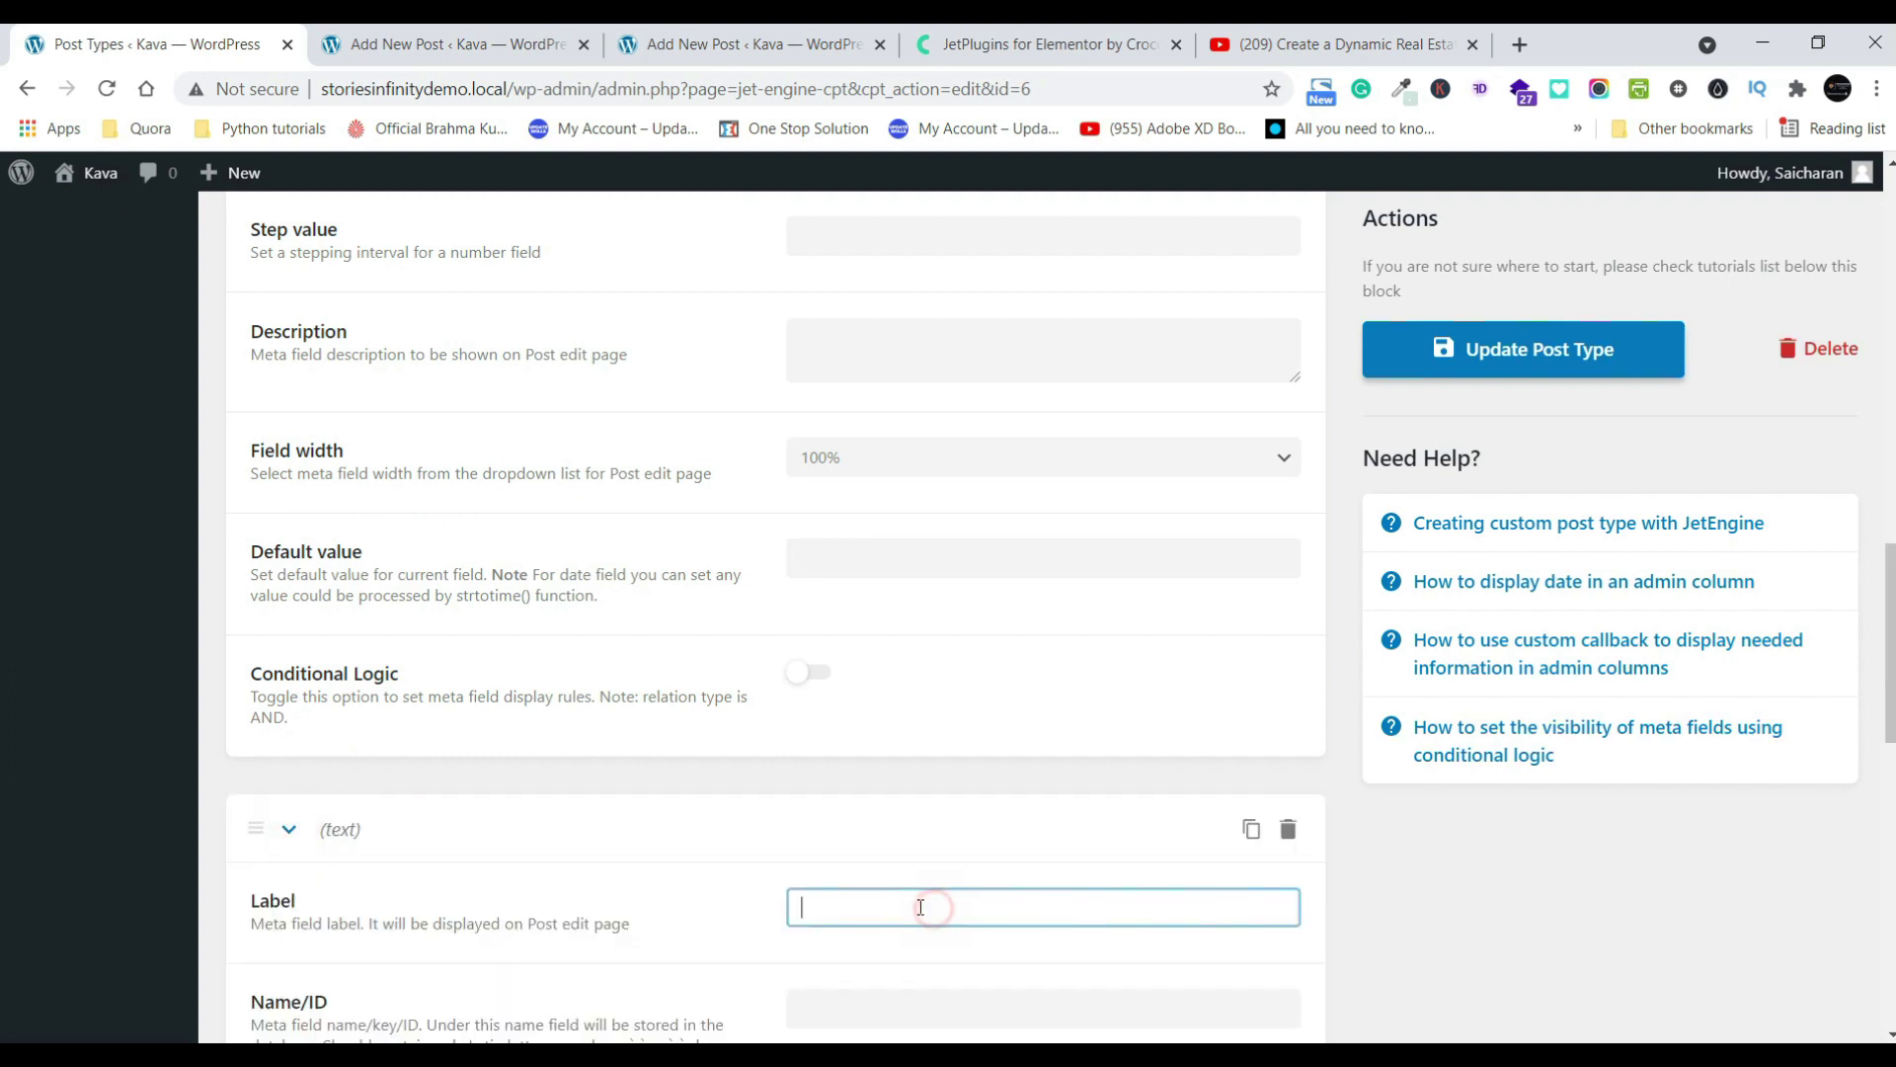
type("Bedrooms")
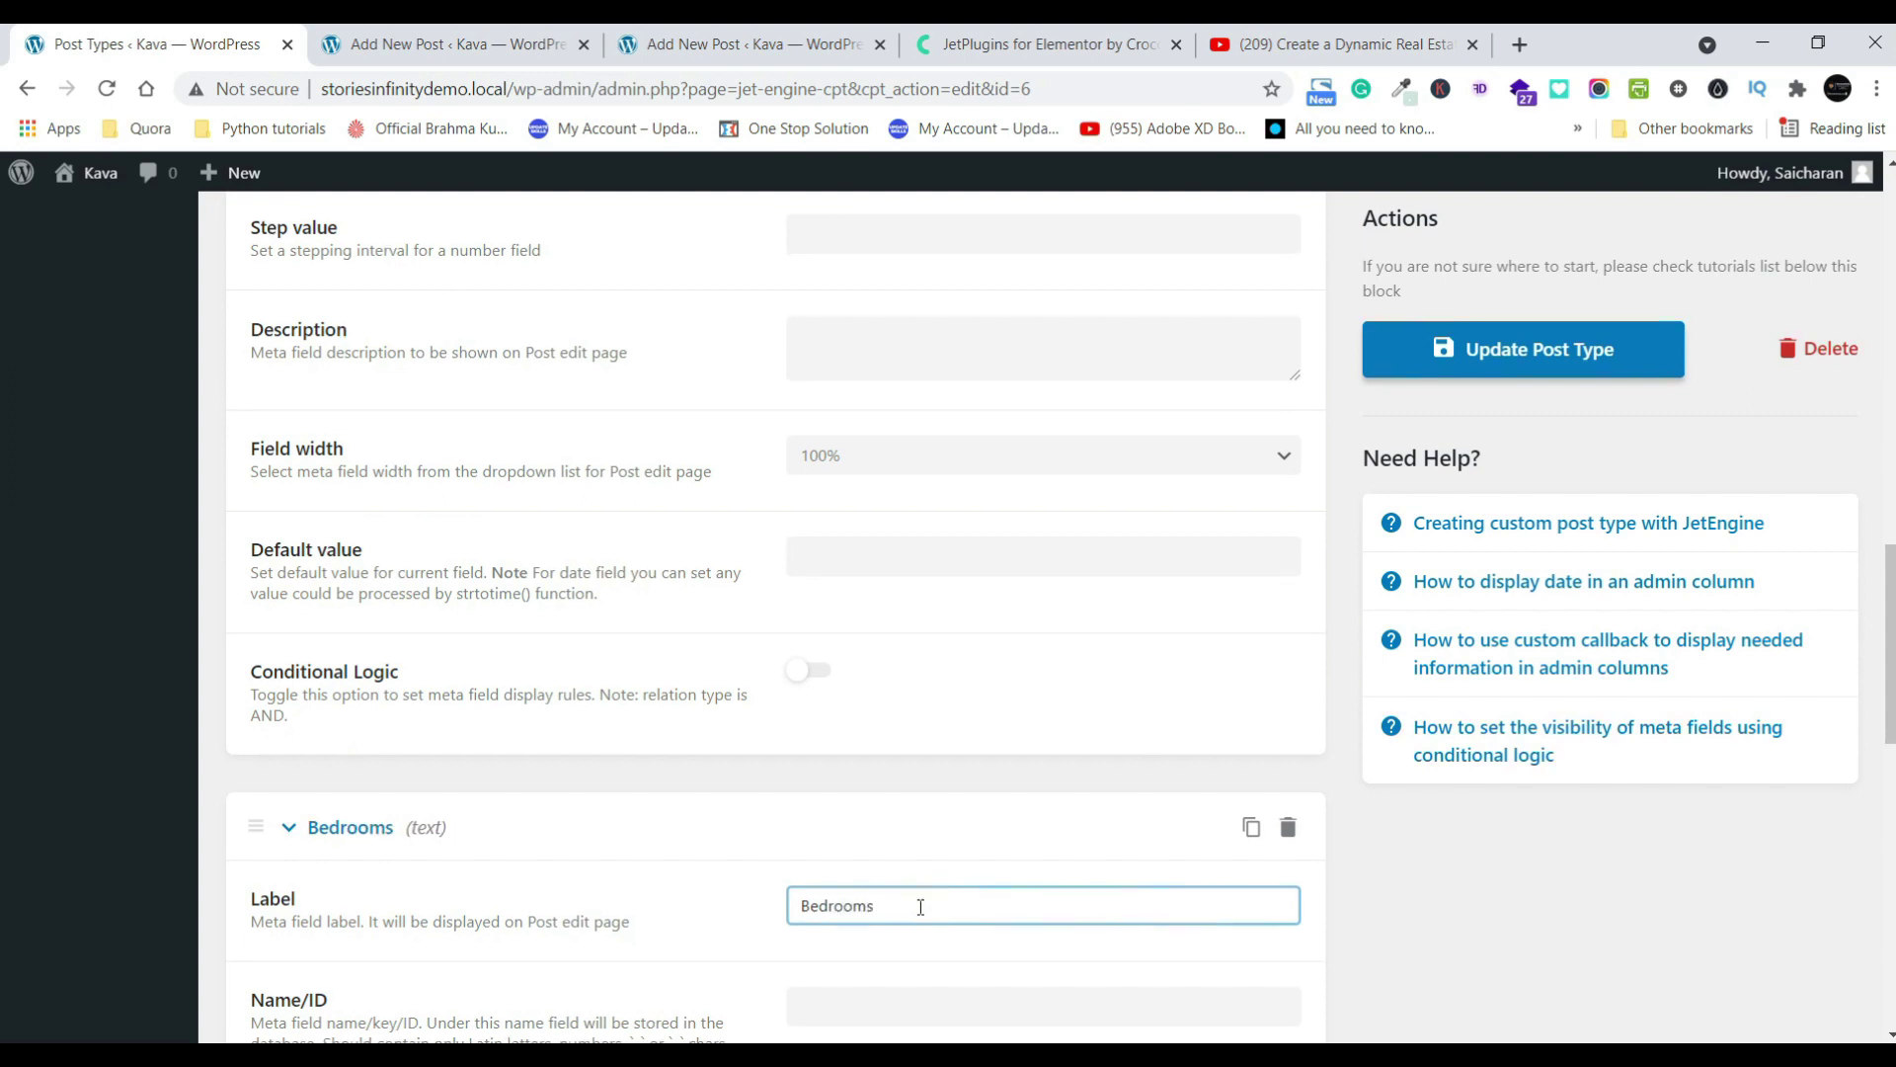
scroll(918, 901, "down", 4)
left_click(869, 637)
scroll(945, 597, "down", 2)
left_click(876, 523)
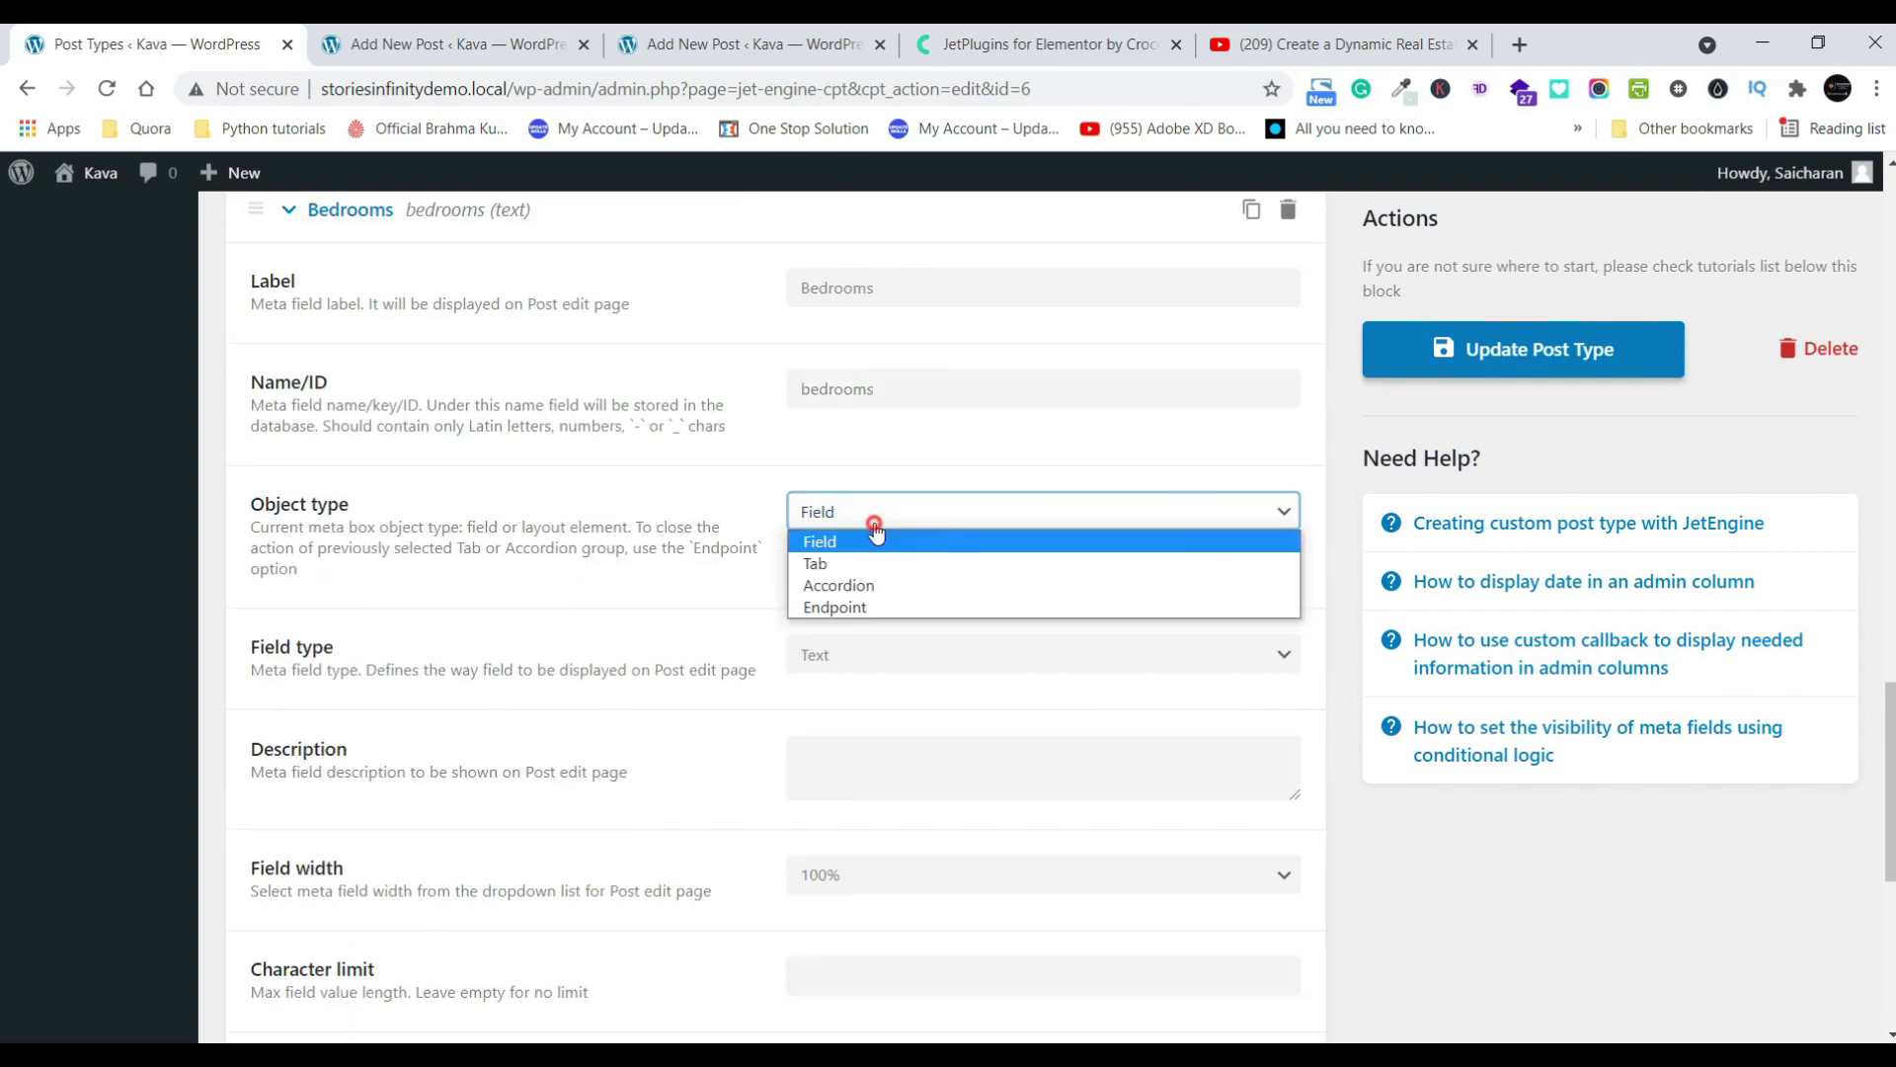
left_click(699, 550)
- Set the "Bedrooms" field type to Number with a minimum value of 1
left_click(854, 651)
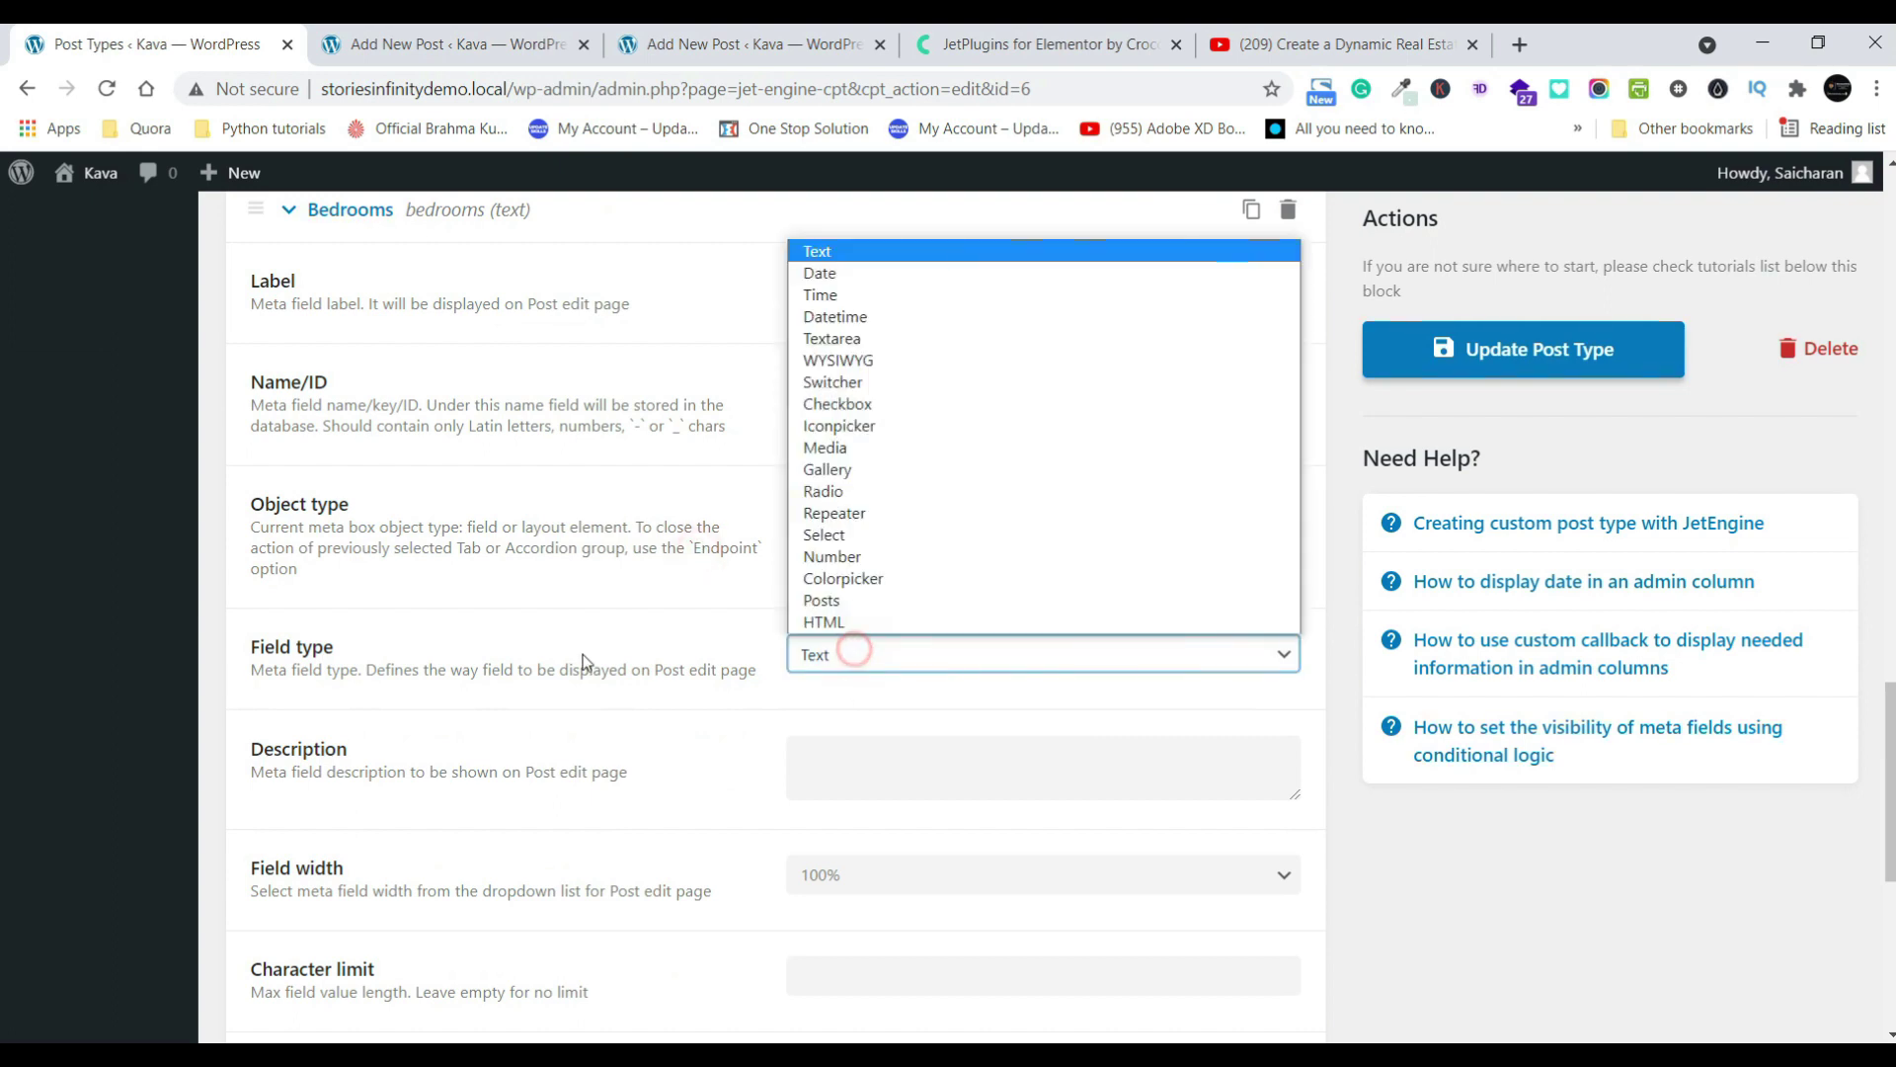
left_click(839, 556)
scroll(597, 576, "down", 2)
left_click(903, 504)
type("1")
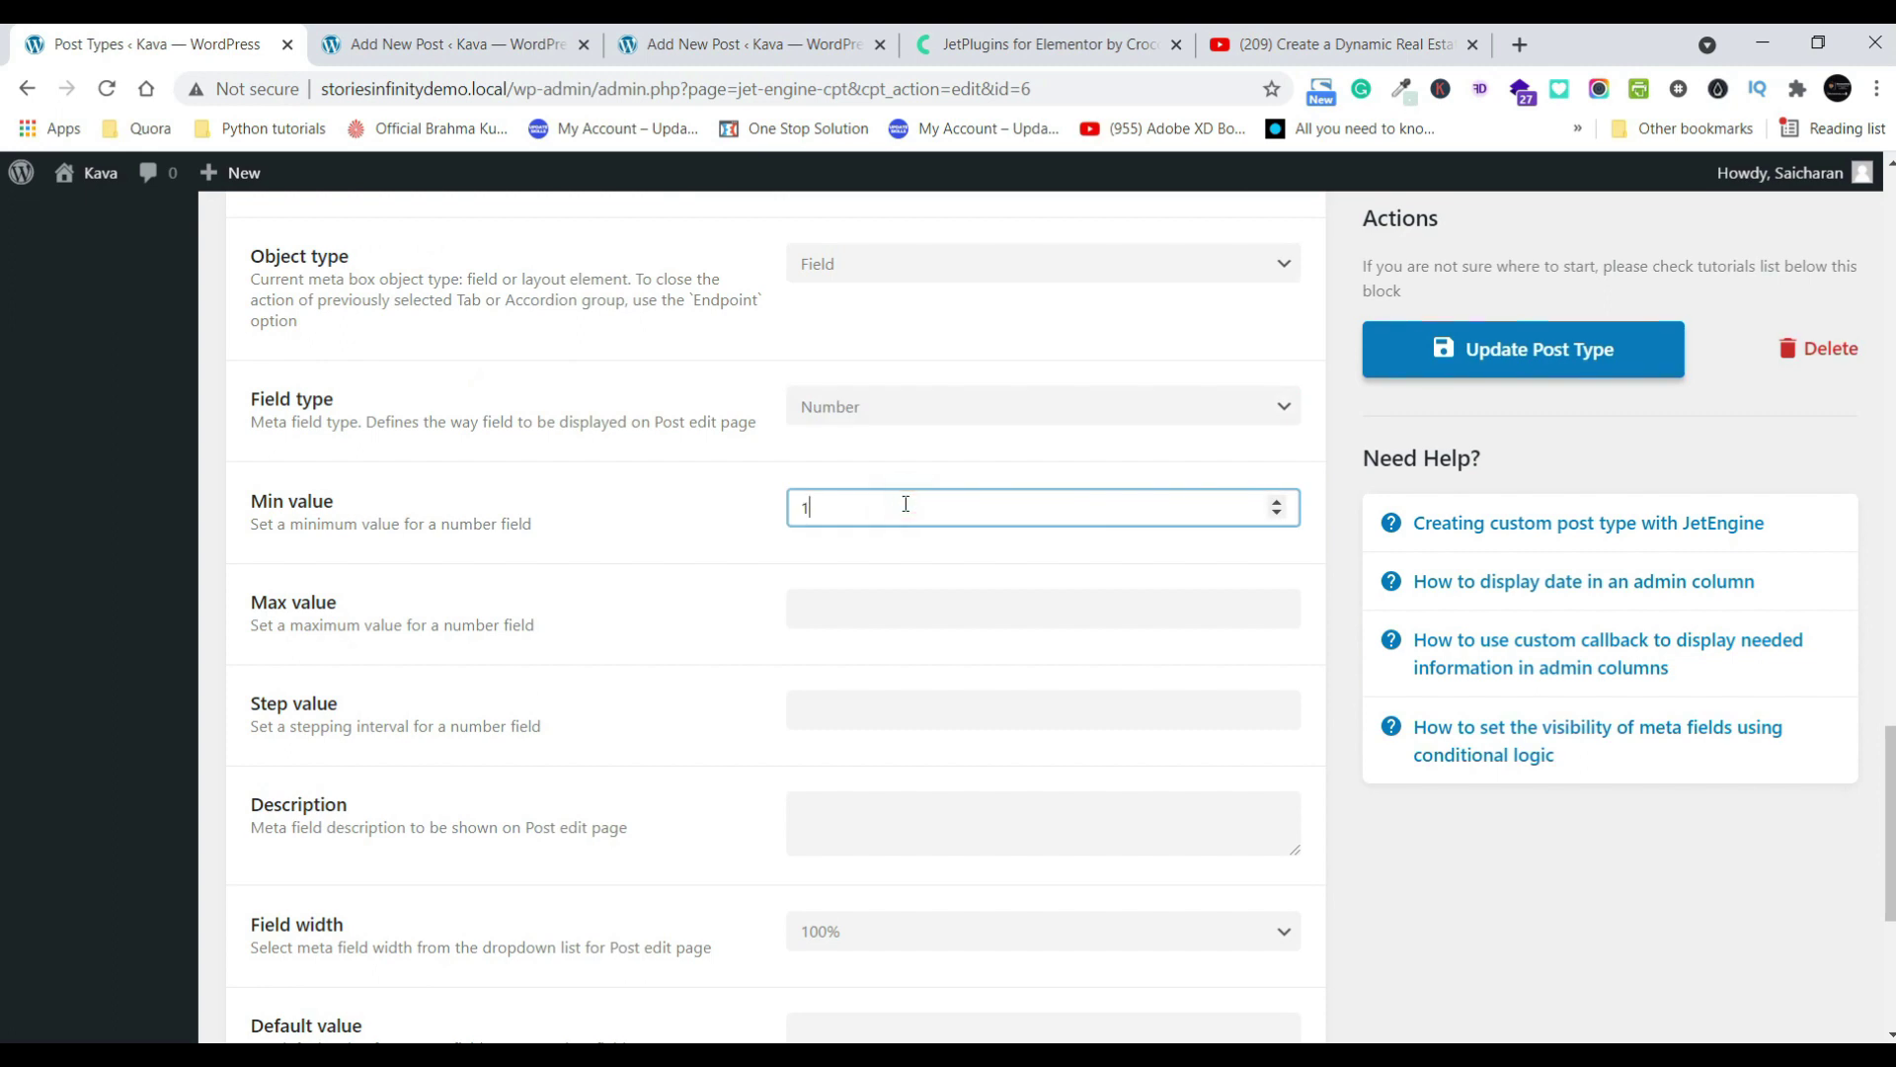
- Add a third meta field labelled "Parking" with the ID parking to the Properties post type
left_click(1354, 559)
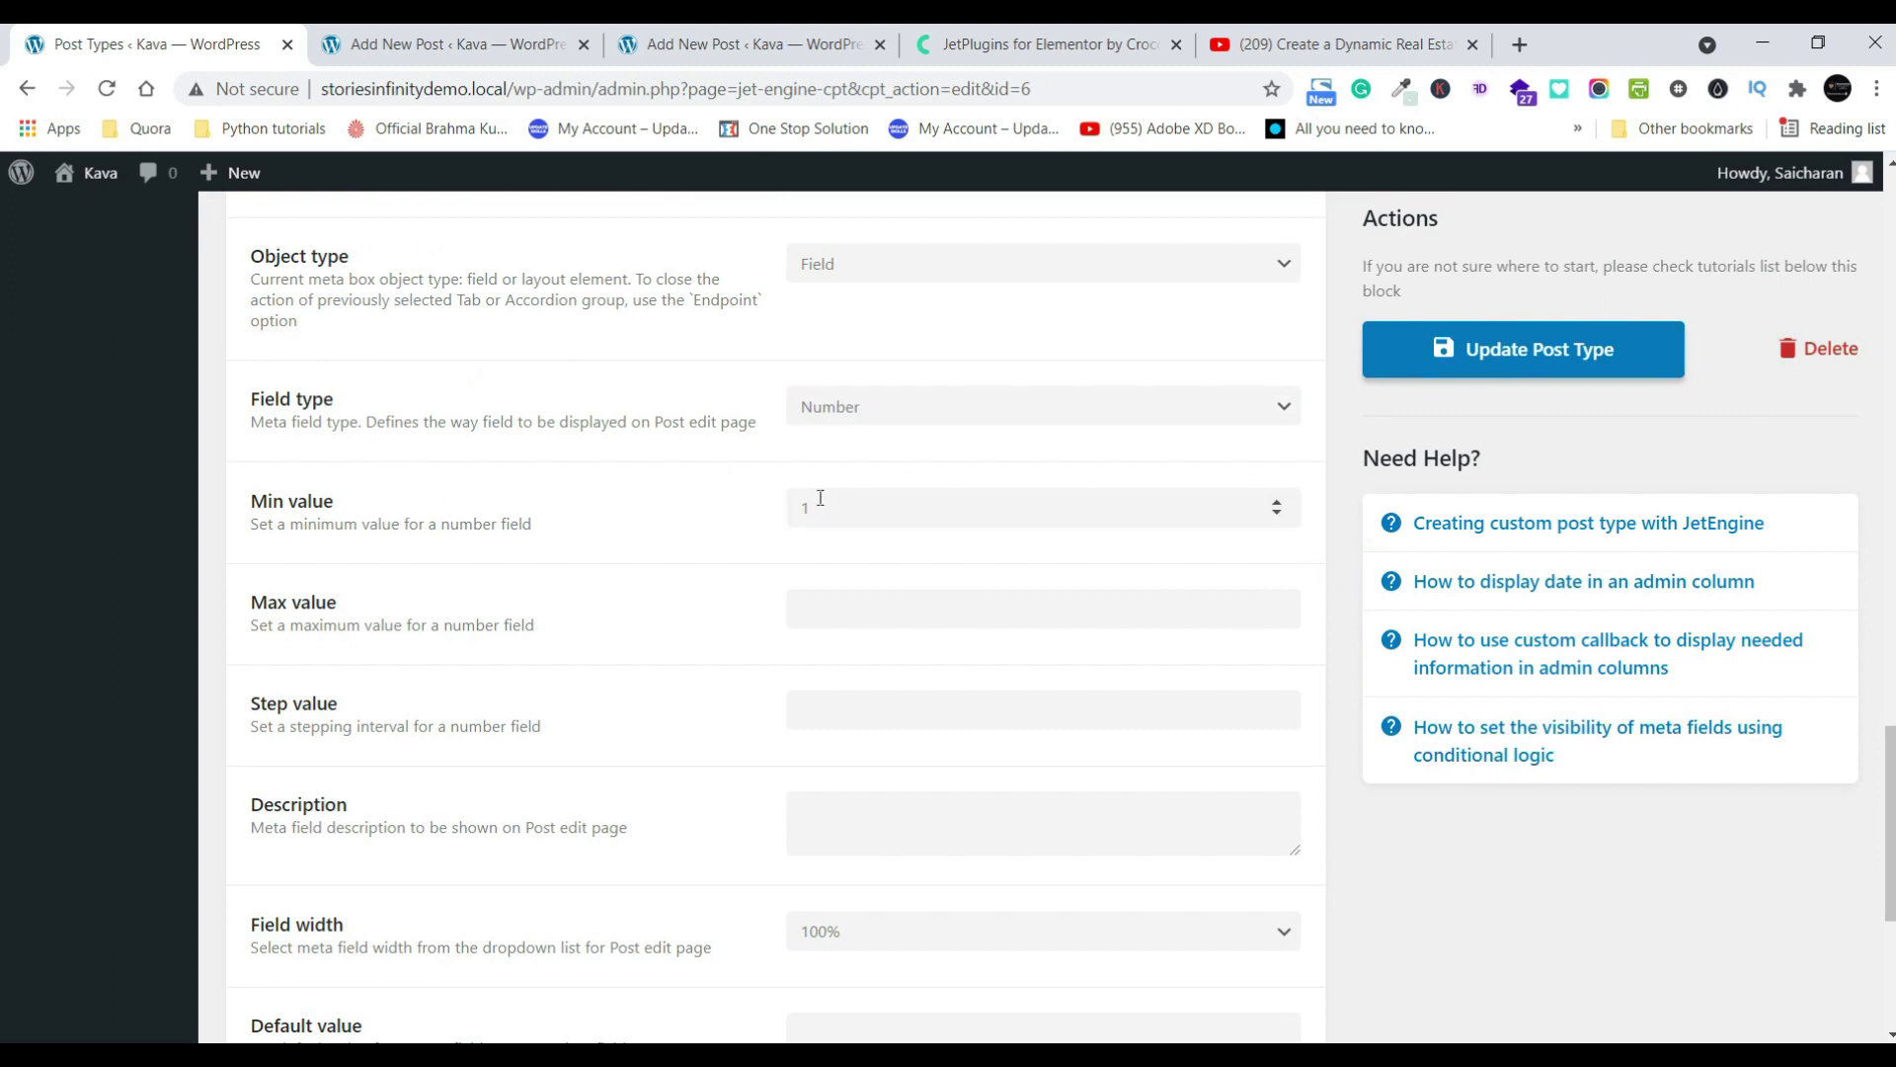
scroll(820, 499, "down", 5)
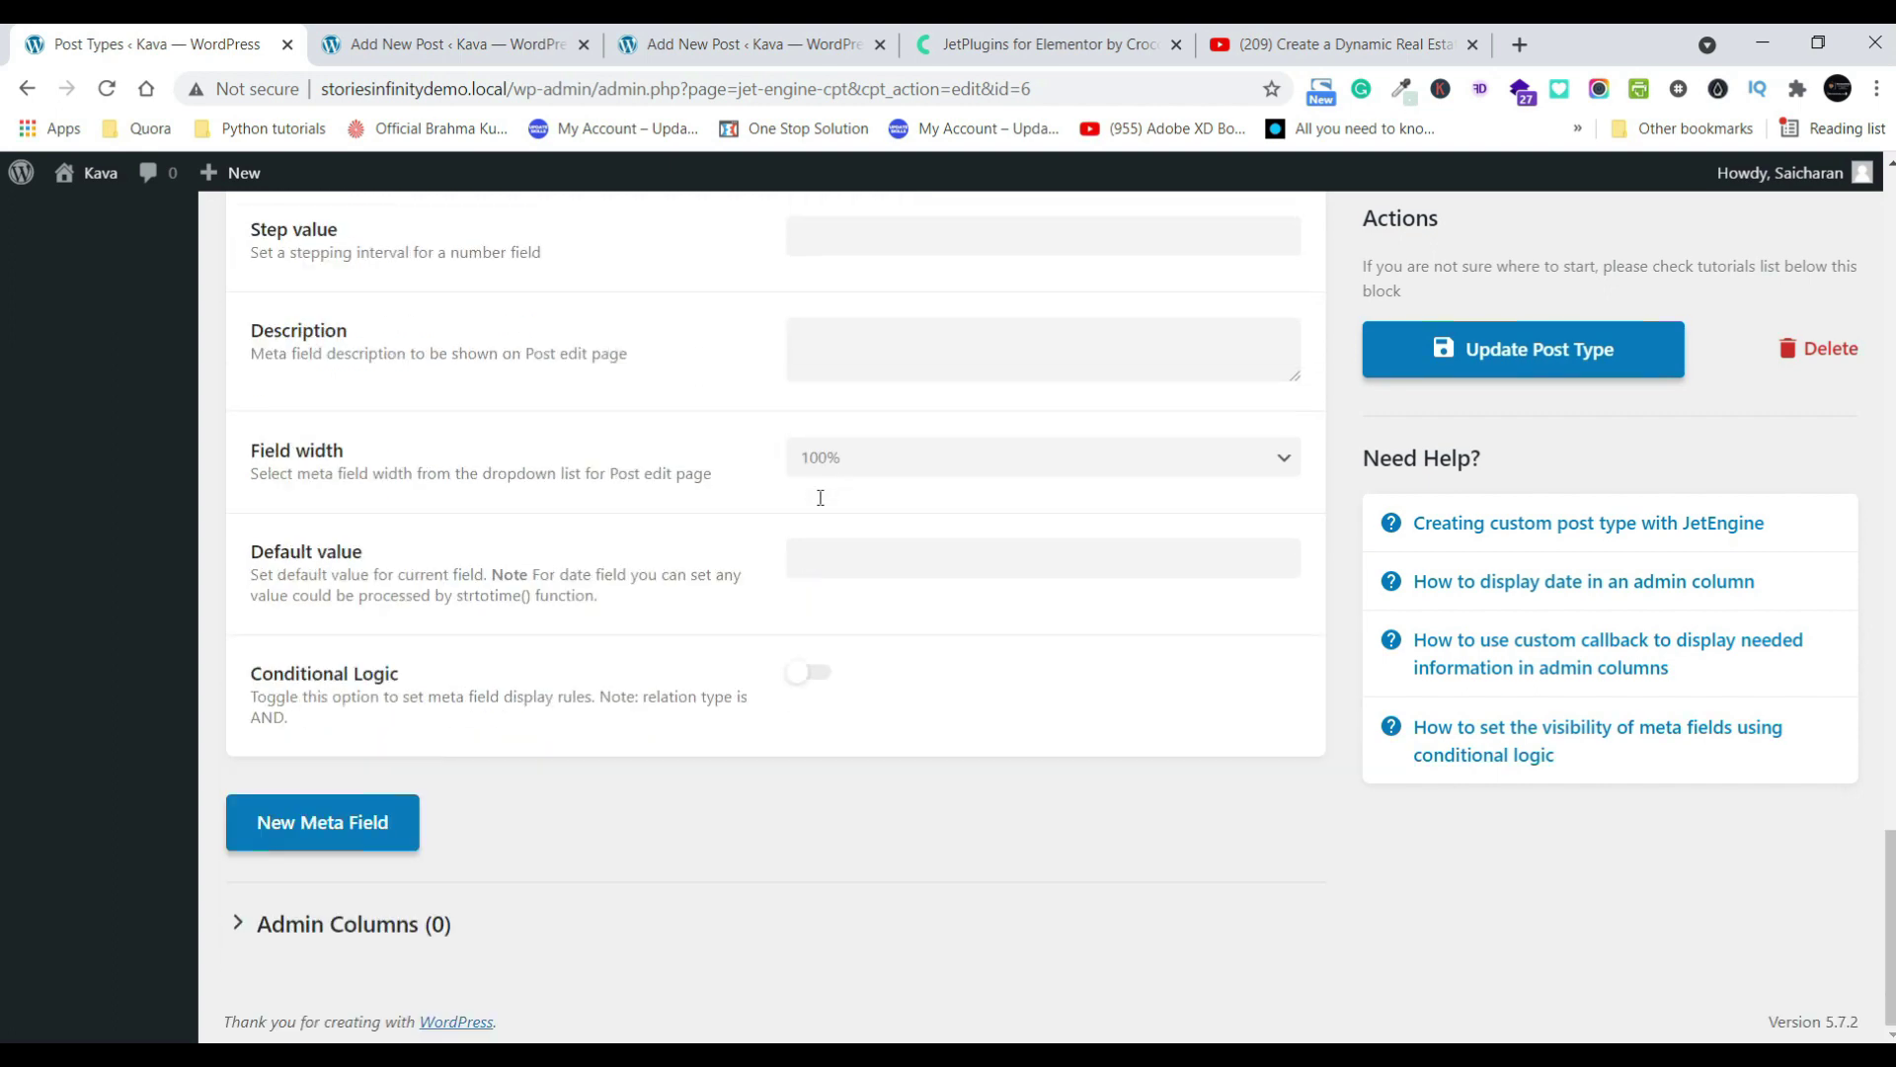
left_click(357, 842)
left_click(939, 895)
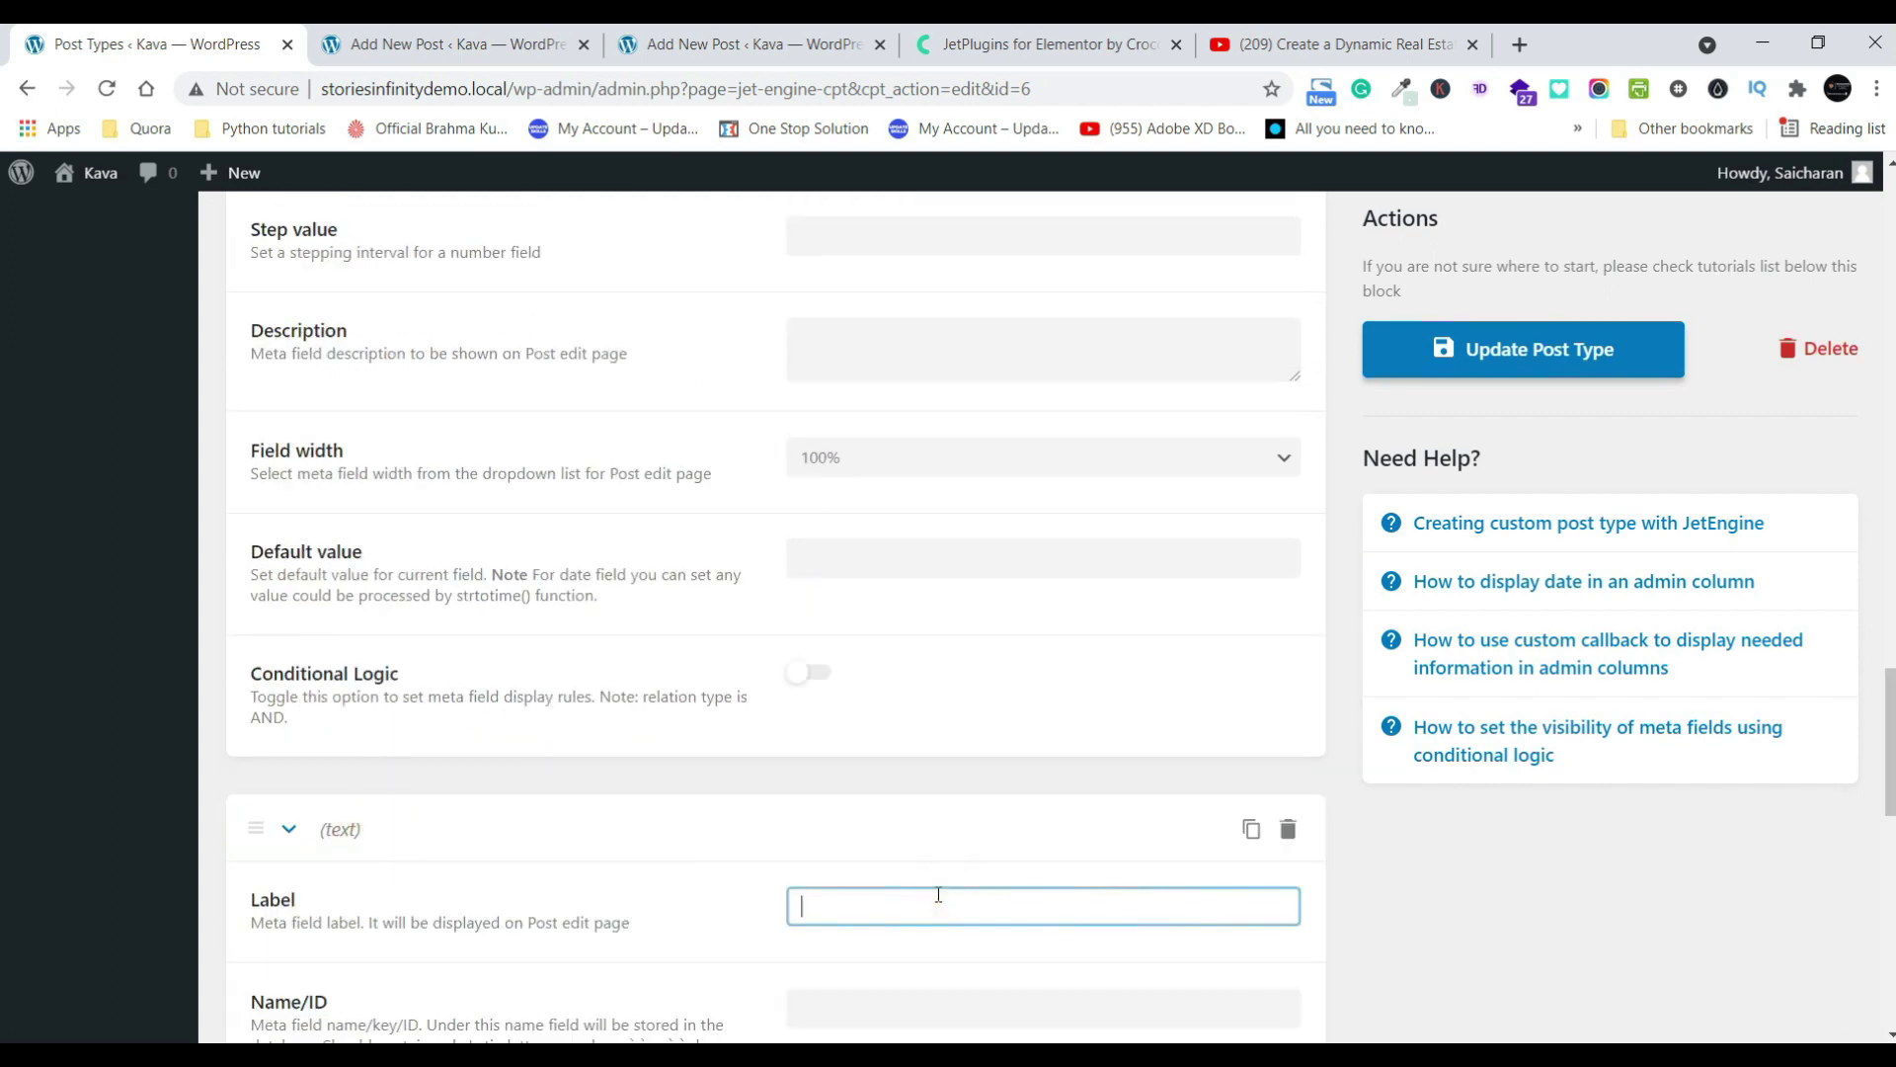
type("Parking")
key("BackSpace")
key("BackSpace")
key("BackSpace")
type("ting")
key("BackSpace")
key("BackSpace")
key("BackSpace")
key("BackSpace")
type("i")
key("BackSpace")
type("ing")
scroll(938, 894, "down", 7)
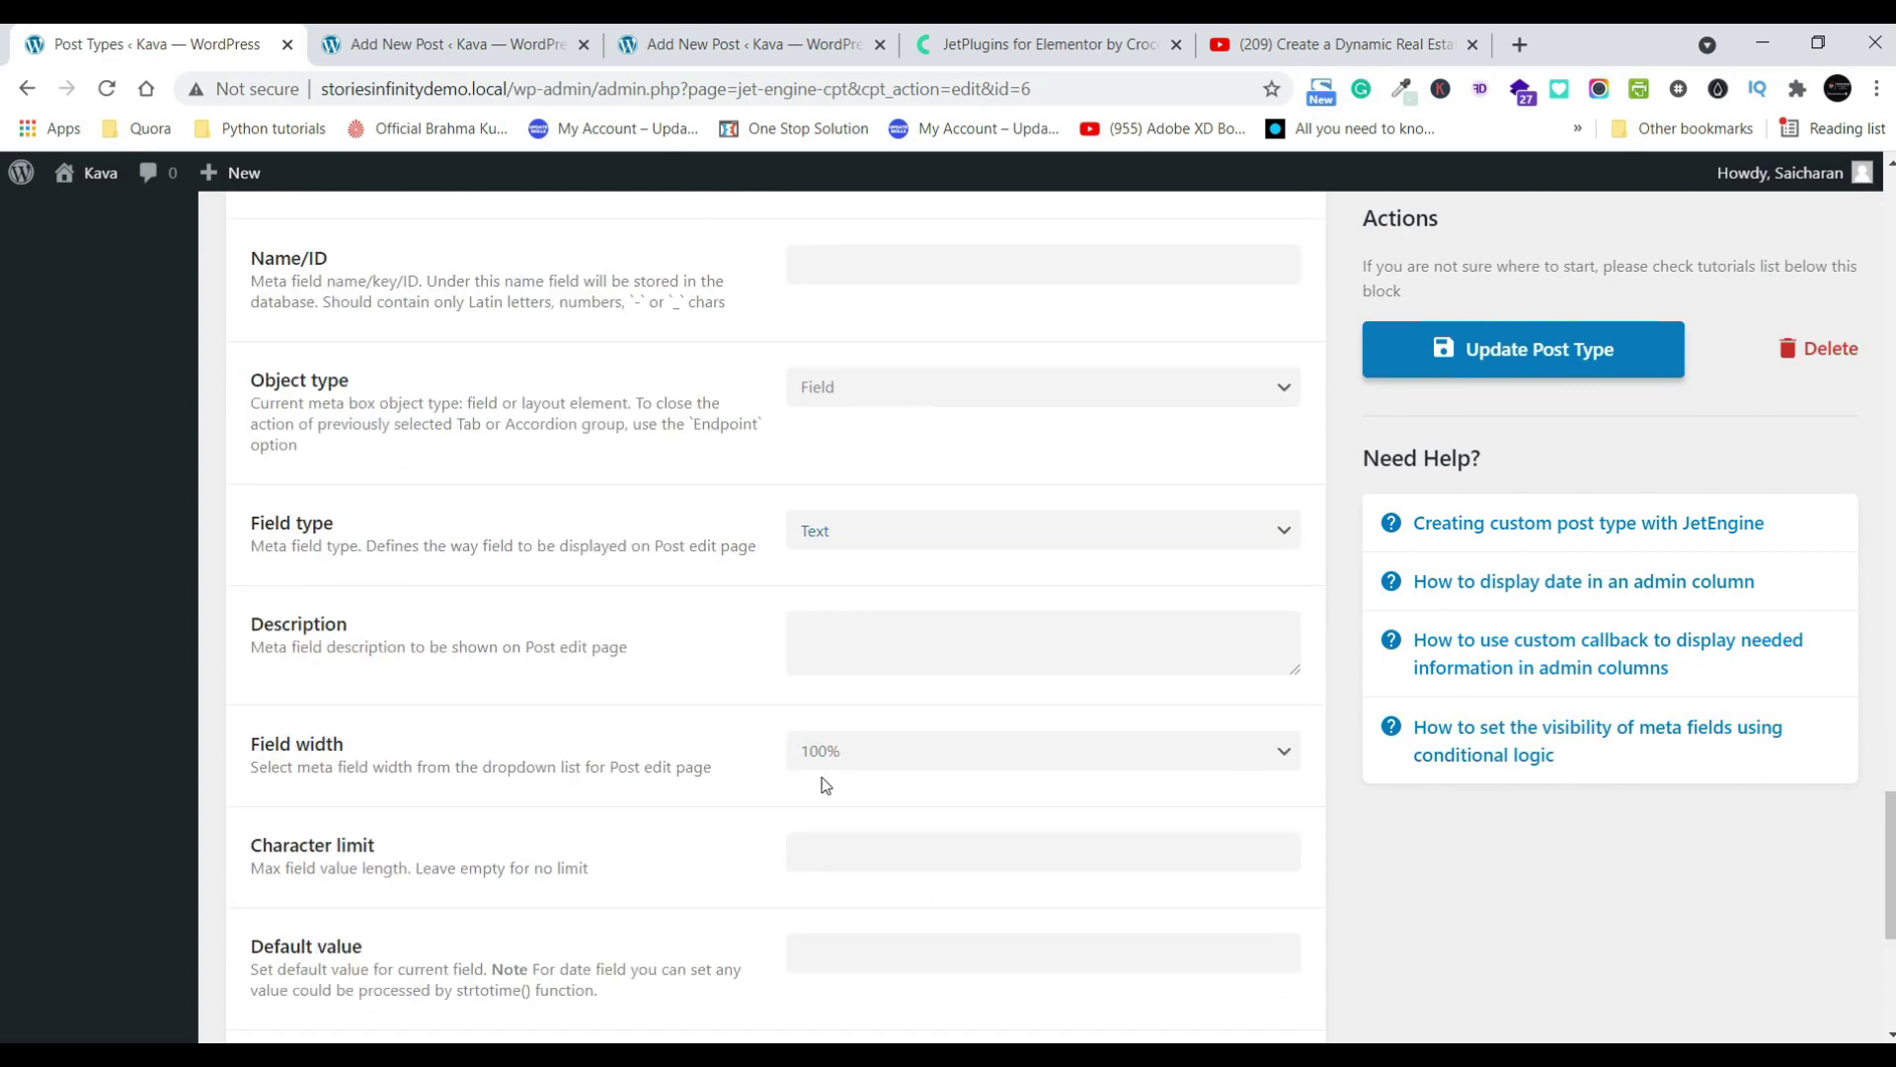
left_click(856, 406)
left_click(851, 393)
- Set the "Parking" field type to Checkbox and add an option with the value and label Yes
left_click(841, 529)
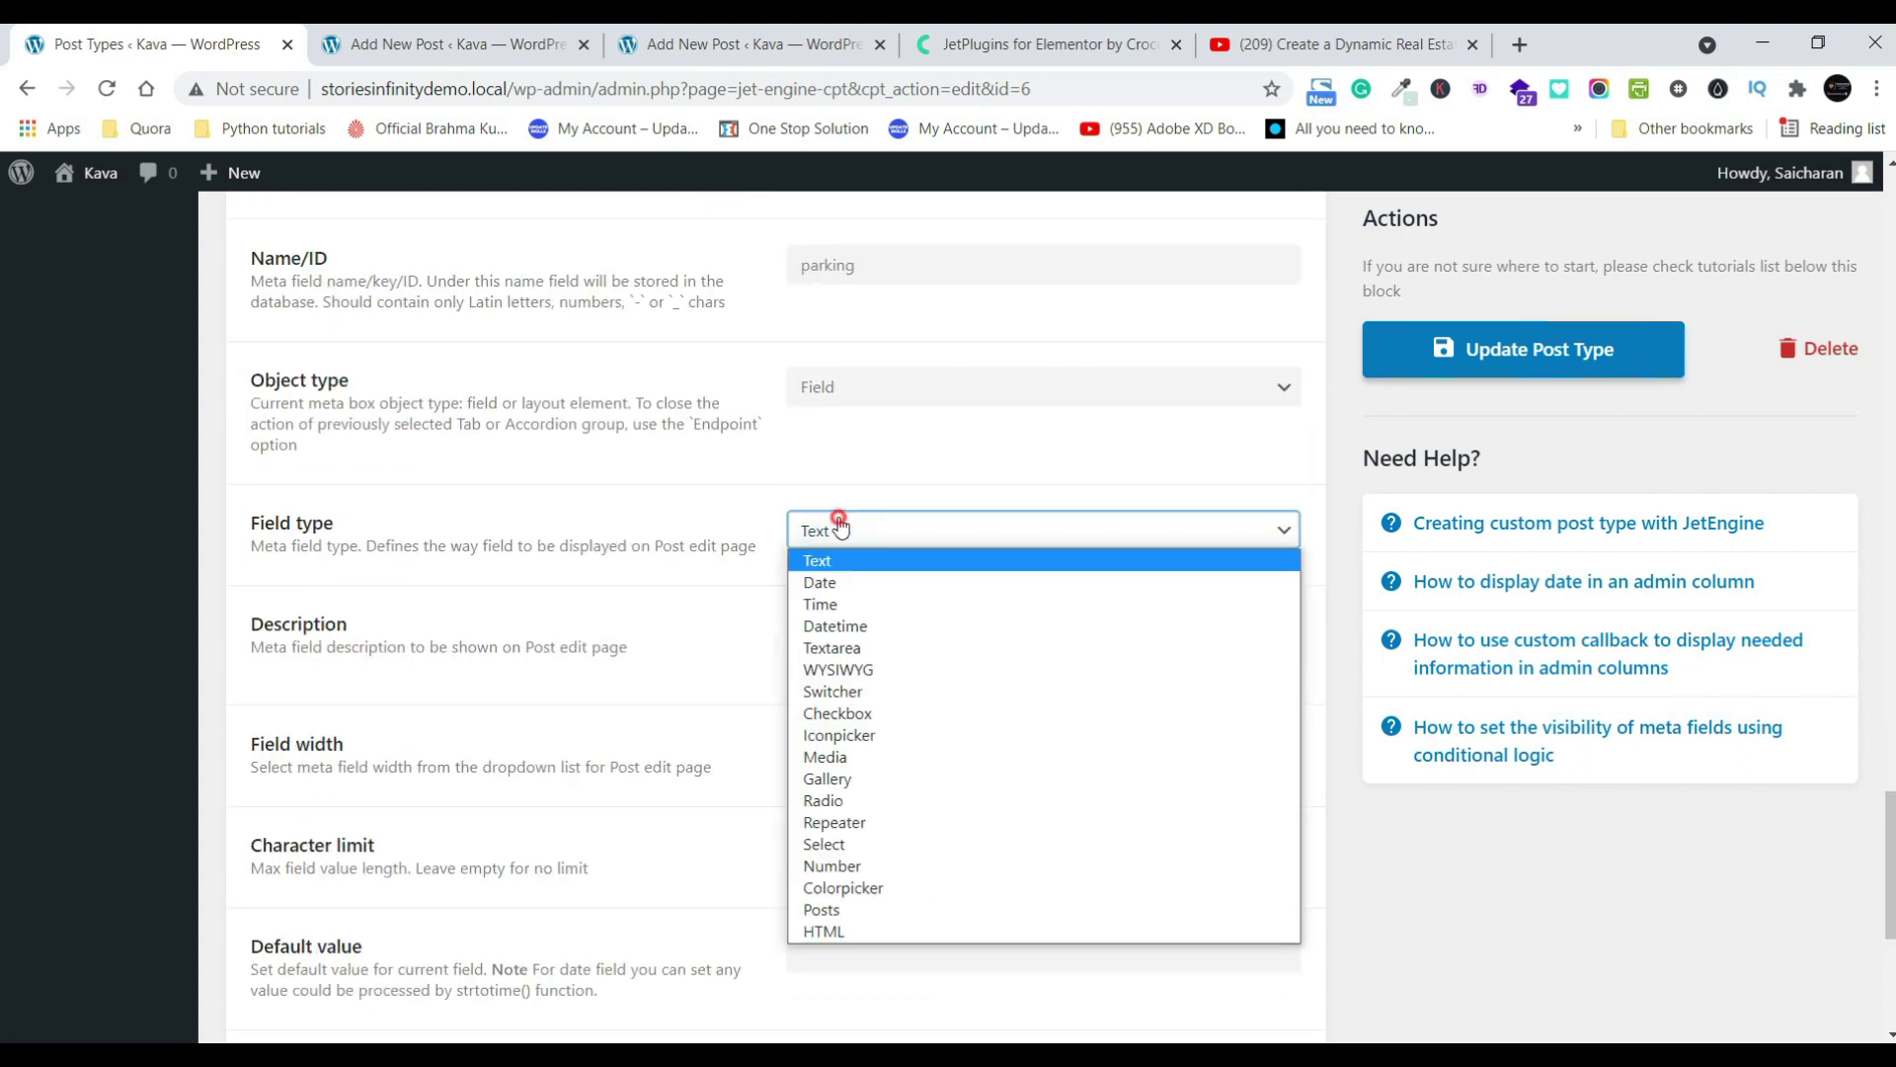
left_click(855, 715)
scroll(593, 748, "down", 1)
left_click(394, 748)
left_click(934, 823)
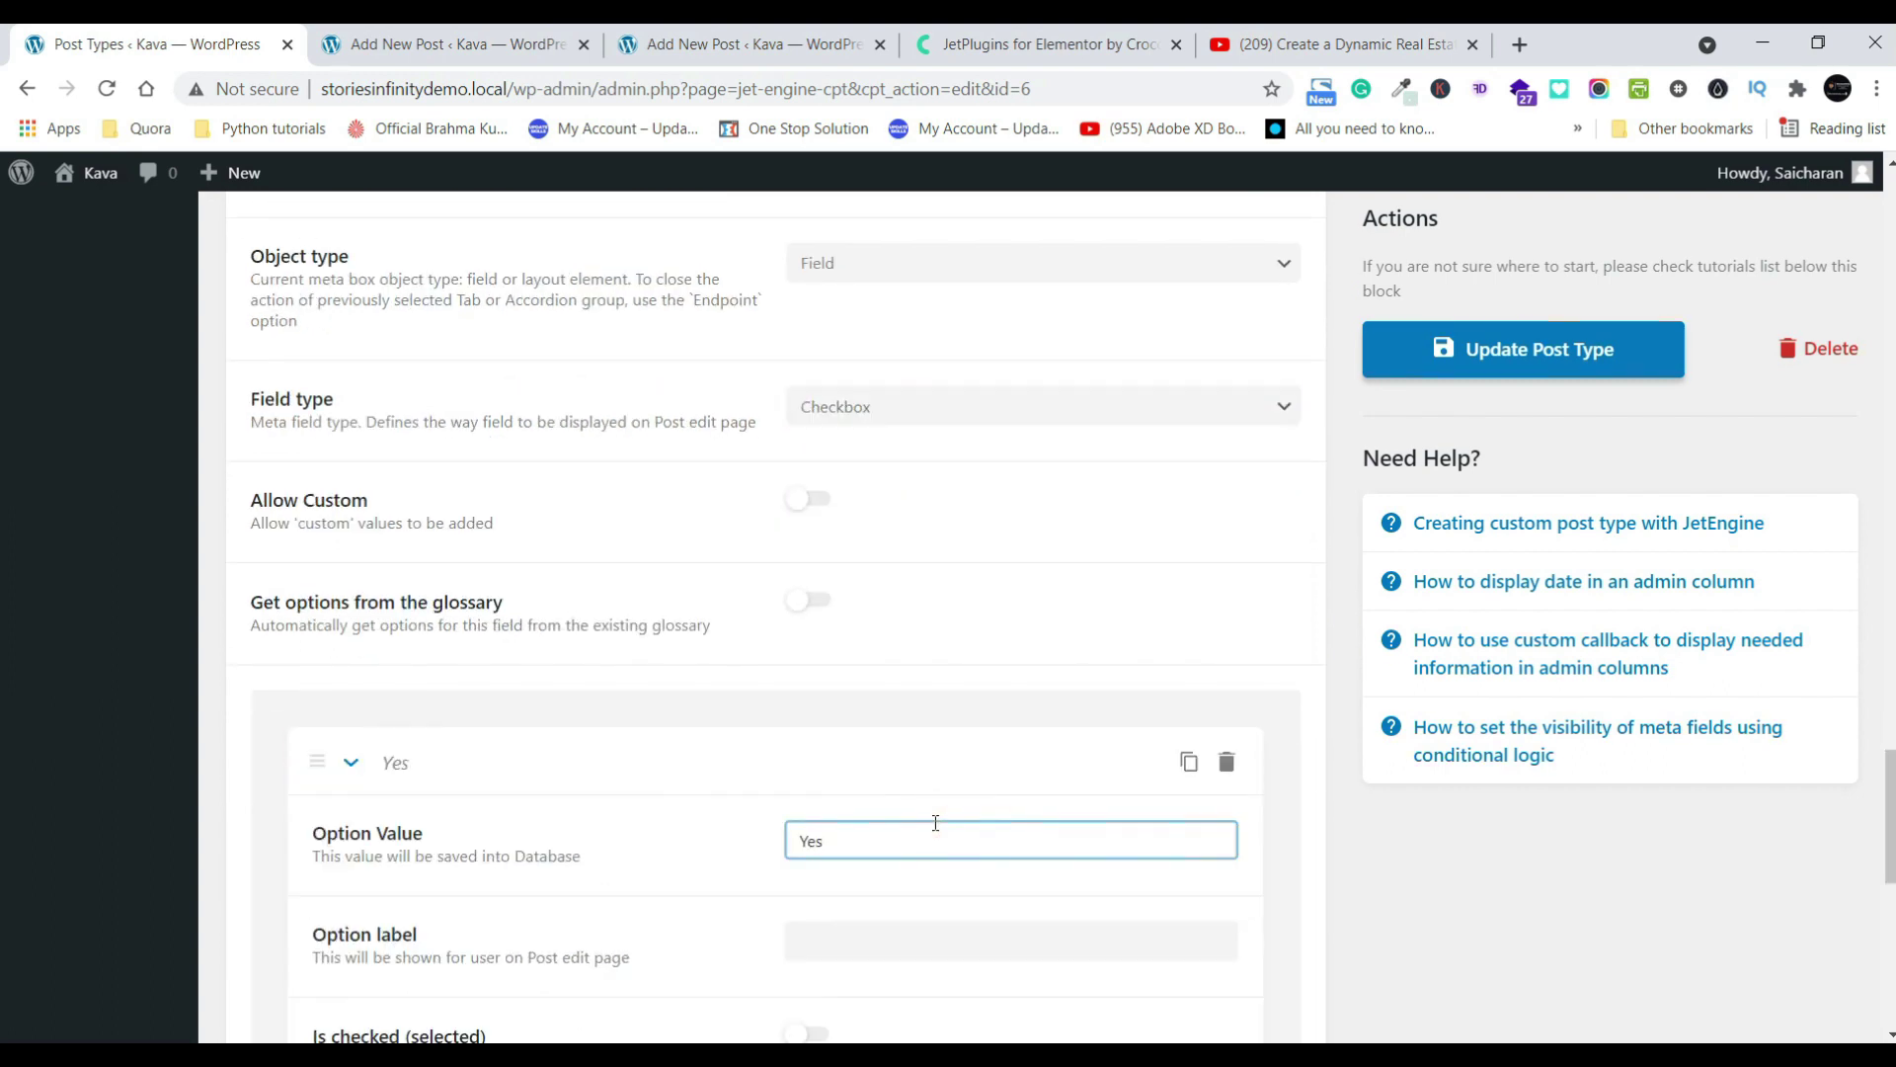
scroll(935, 823, "down", 3)
left_click(858, 558)
type("es")
key("ctrl+a")
type("Yes")
- Add a second "Parking" option with the value and label No, and update the post type
left_click(364, 791)
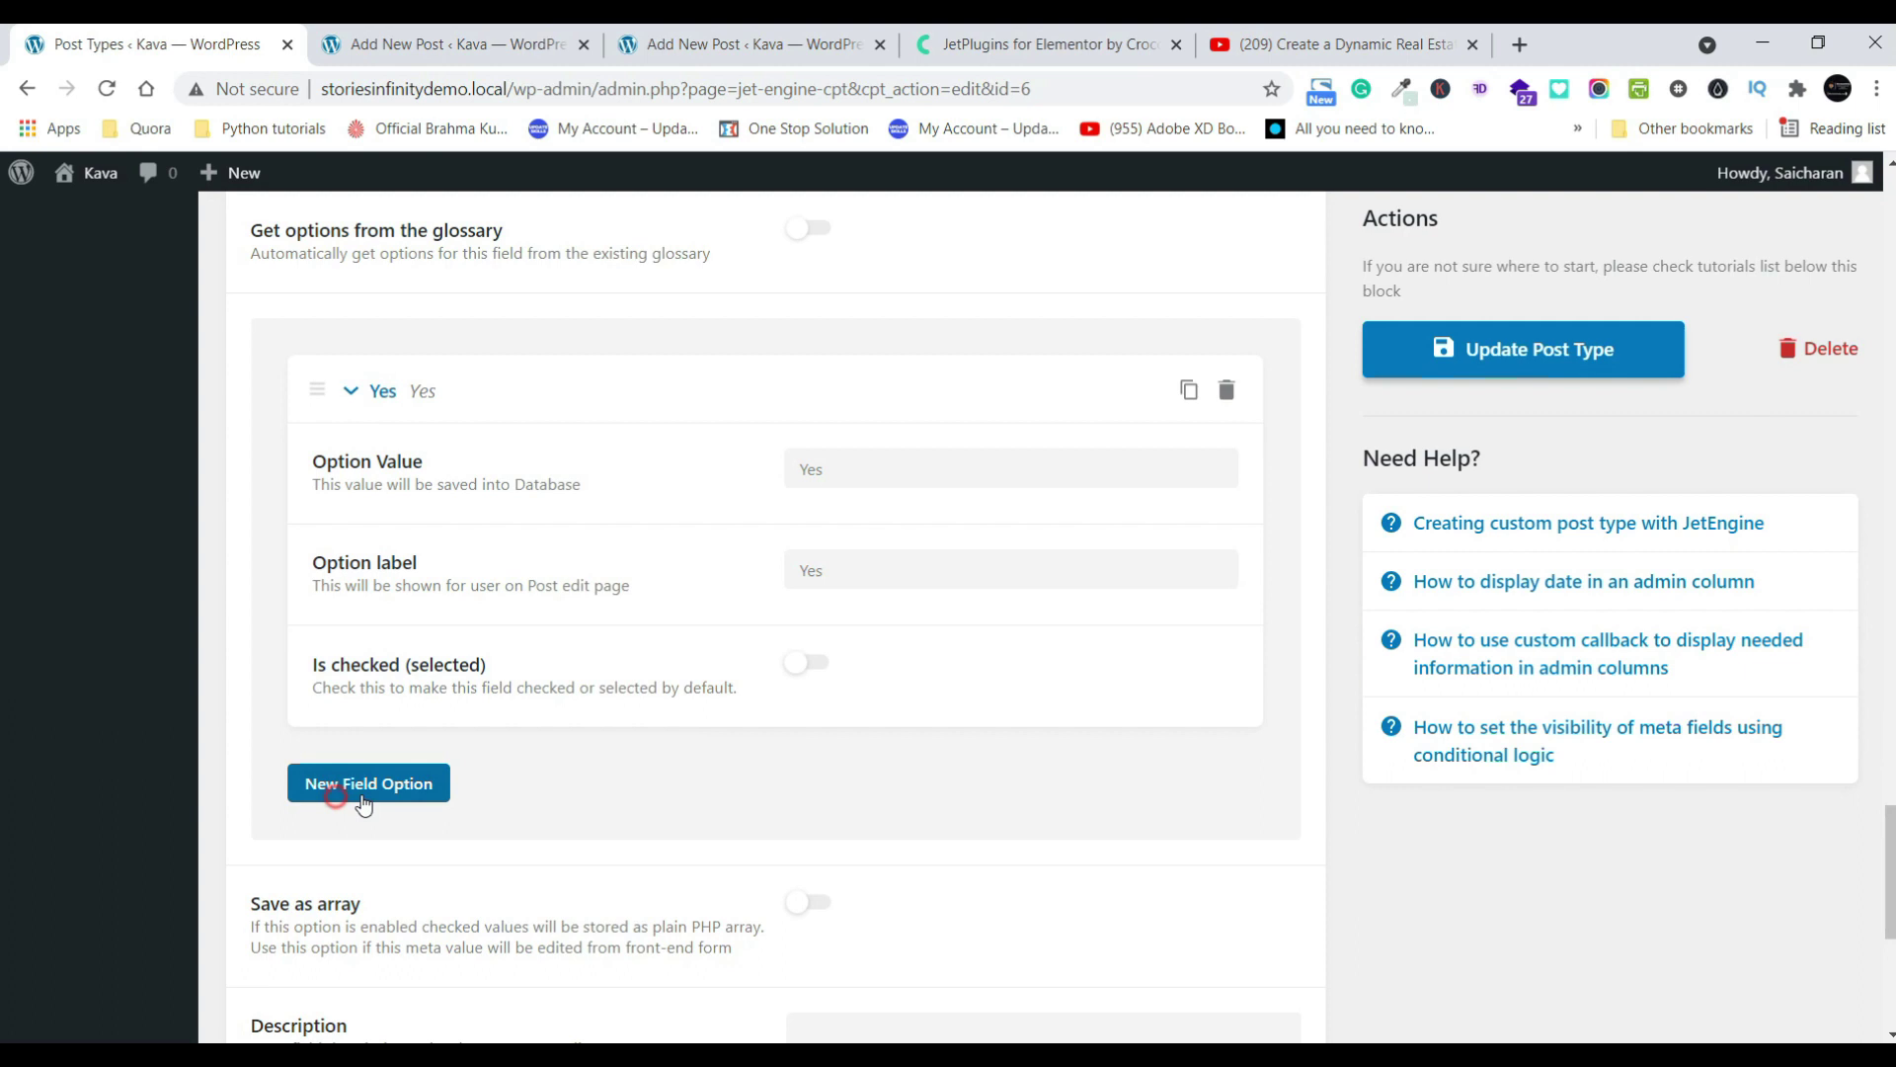
left_click(884, 867)
type("No")
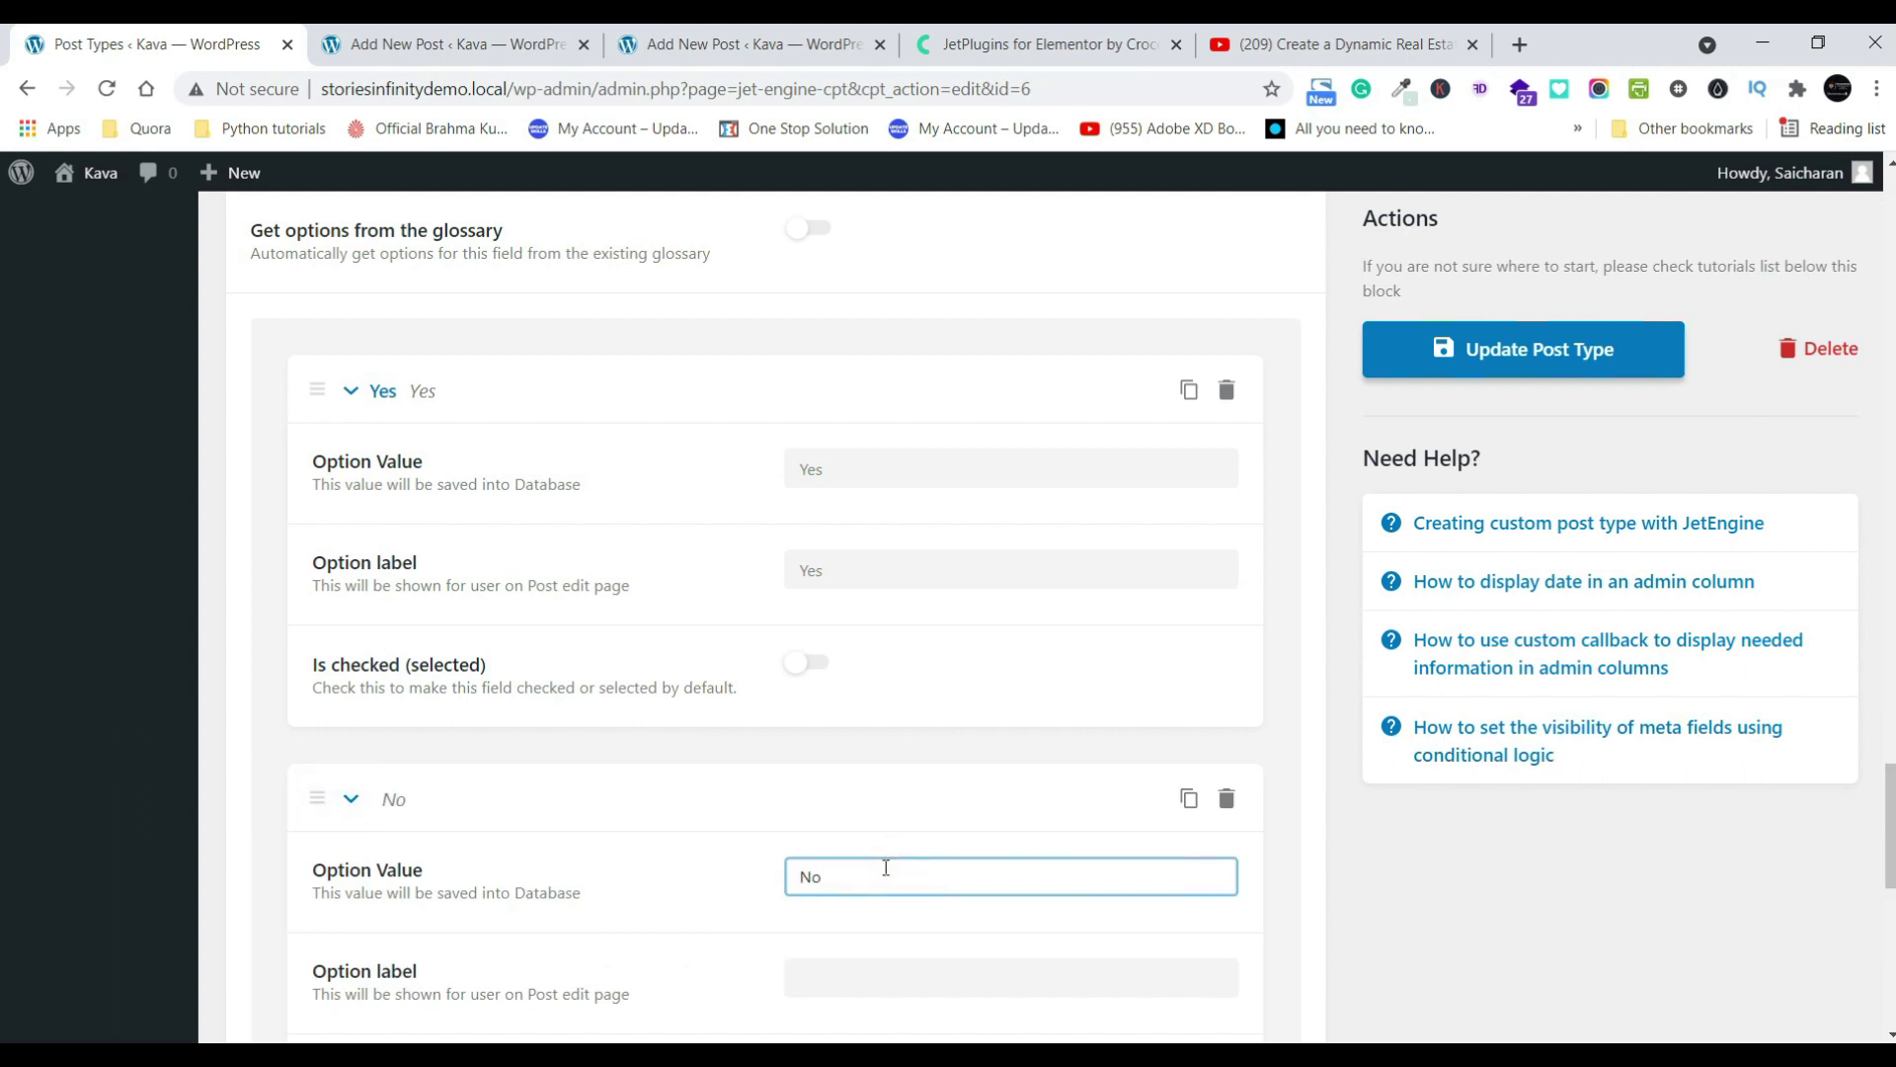
scroll(884, 864, "down", 3)
left_click(876, 729)
type("No")
scroll(876, 729, "up", 2)
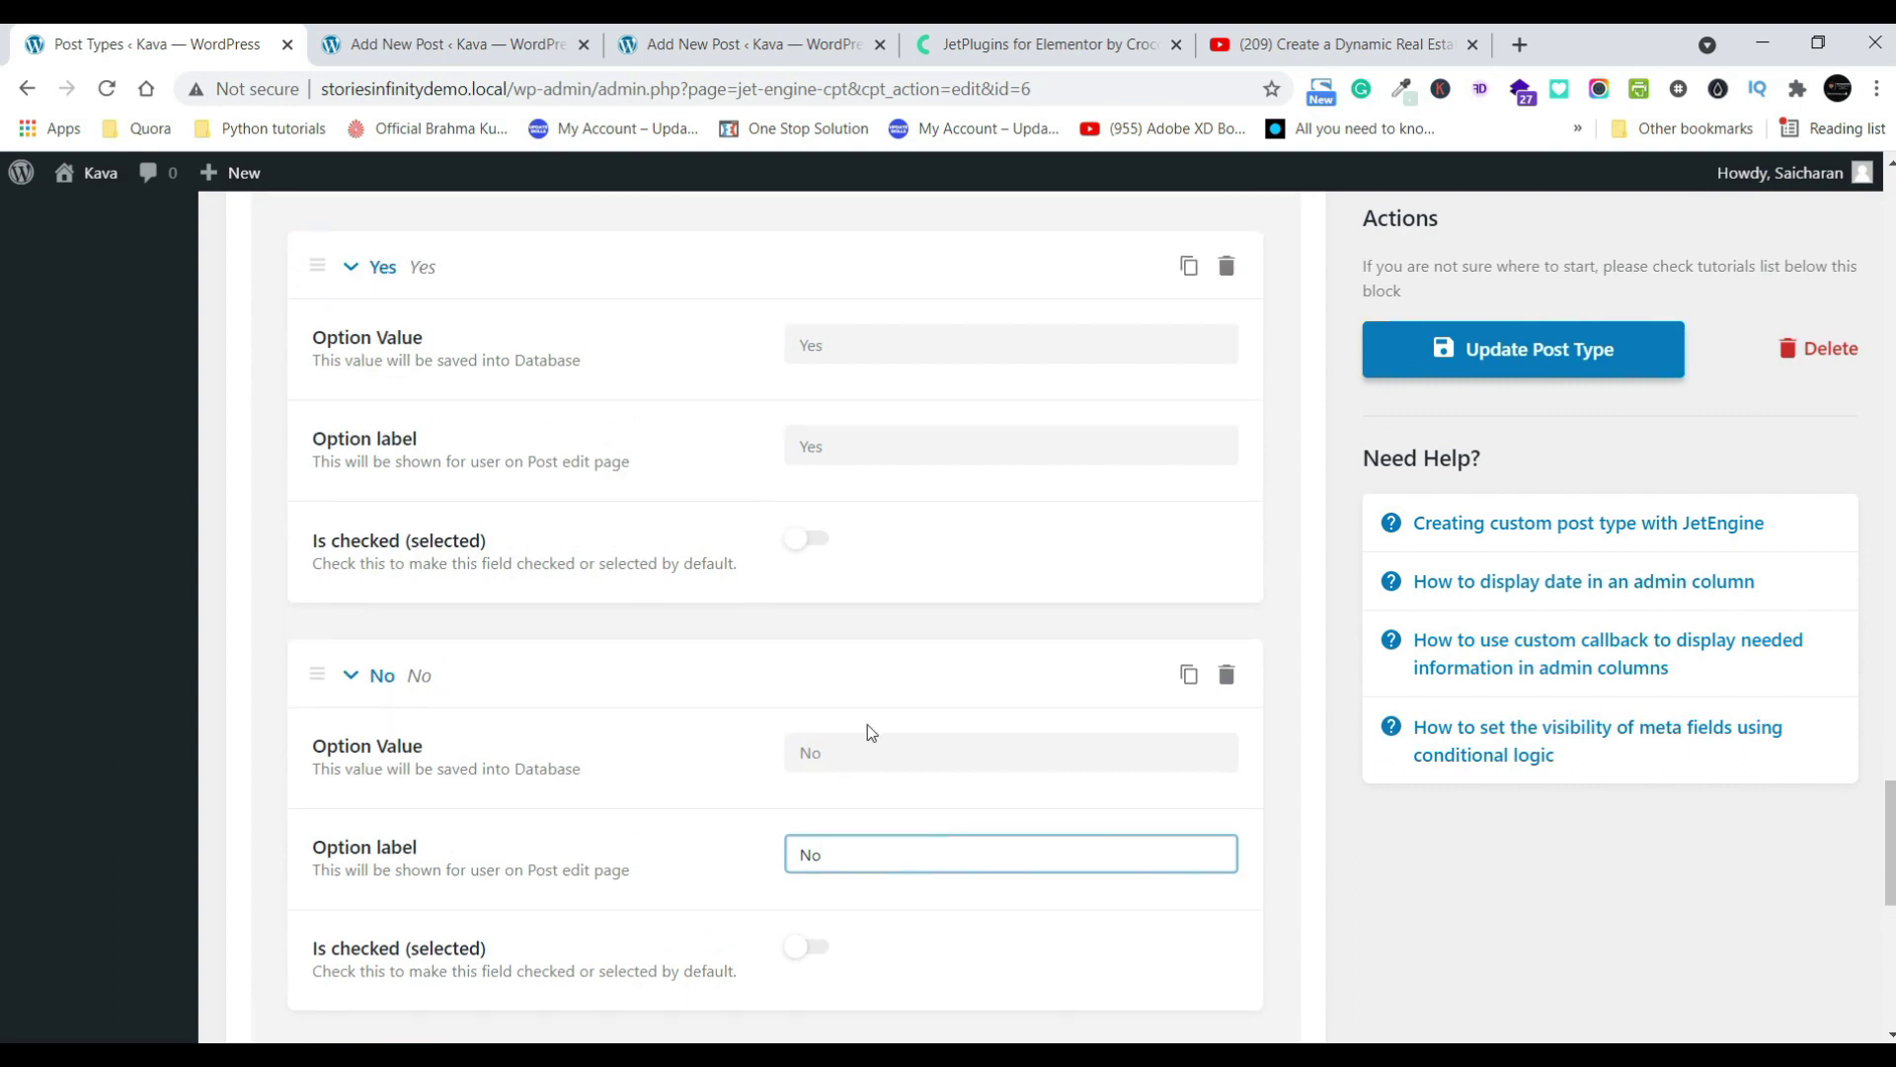
left_click(1524, 349)
- Collapse the "Parking" field and add a new meta field labelled "Amenities" with the ID amenities
scroll(1002, 600, "up", 4)
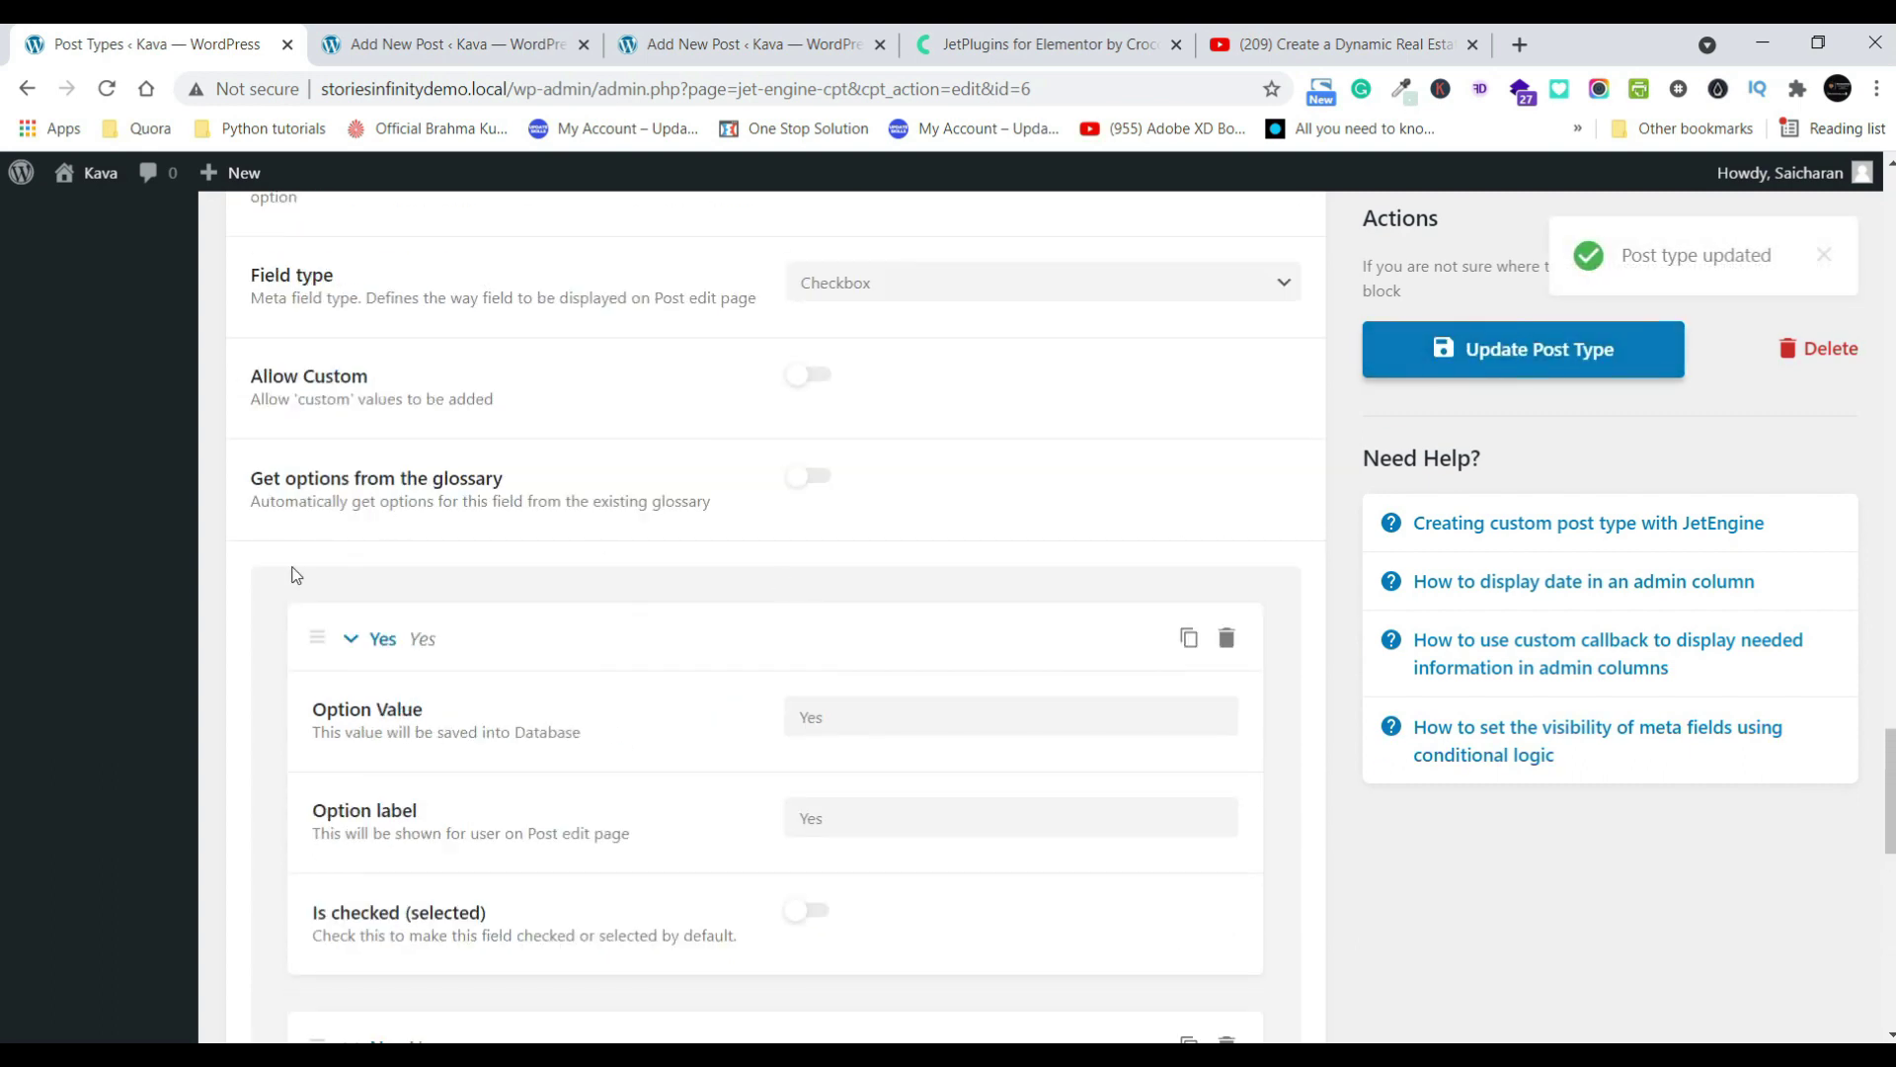
scroll(889, 553, "up", 3)
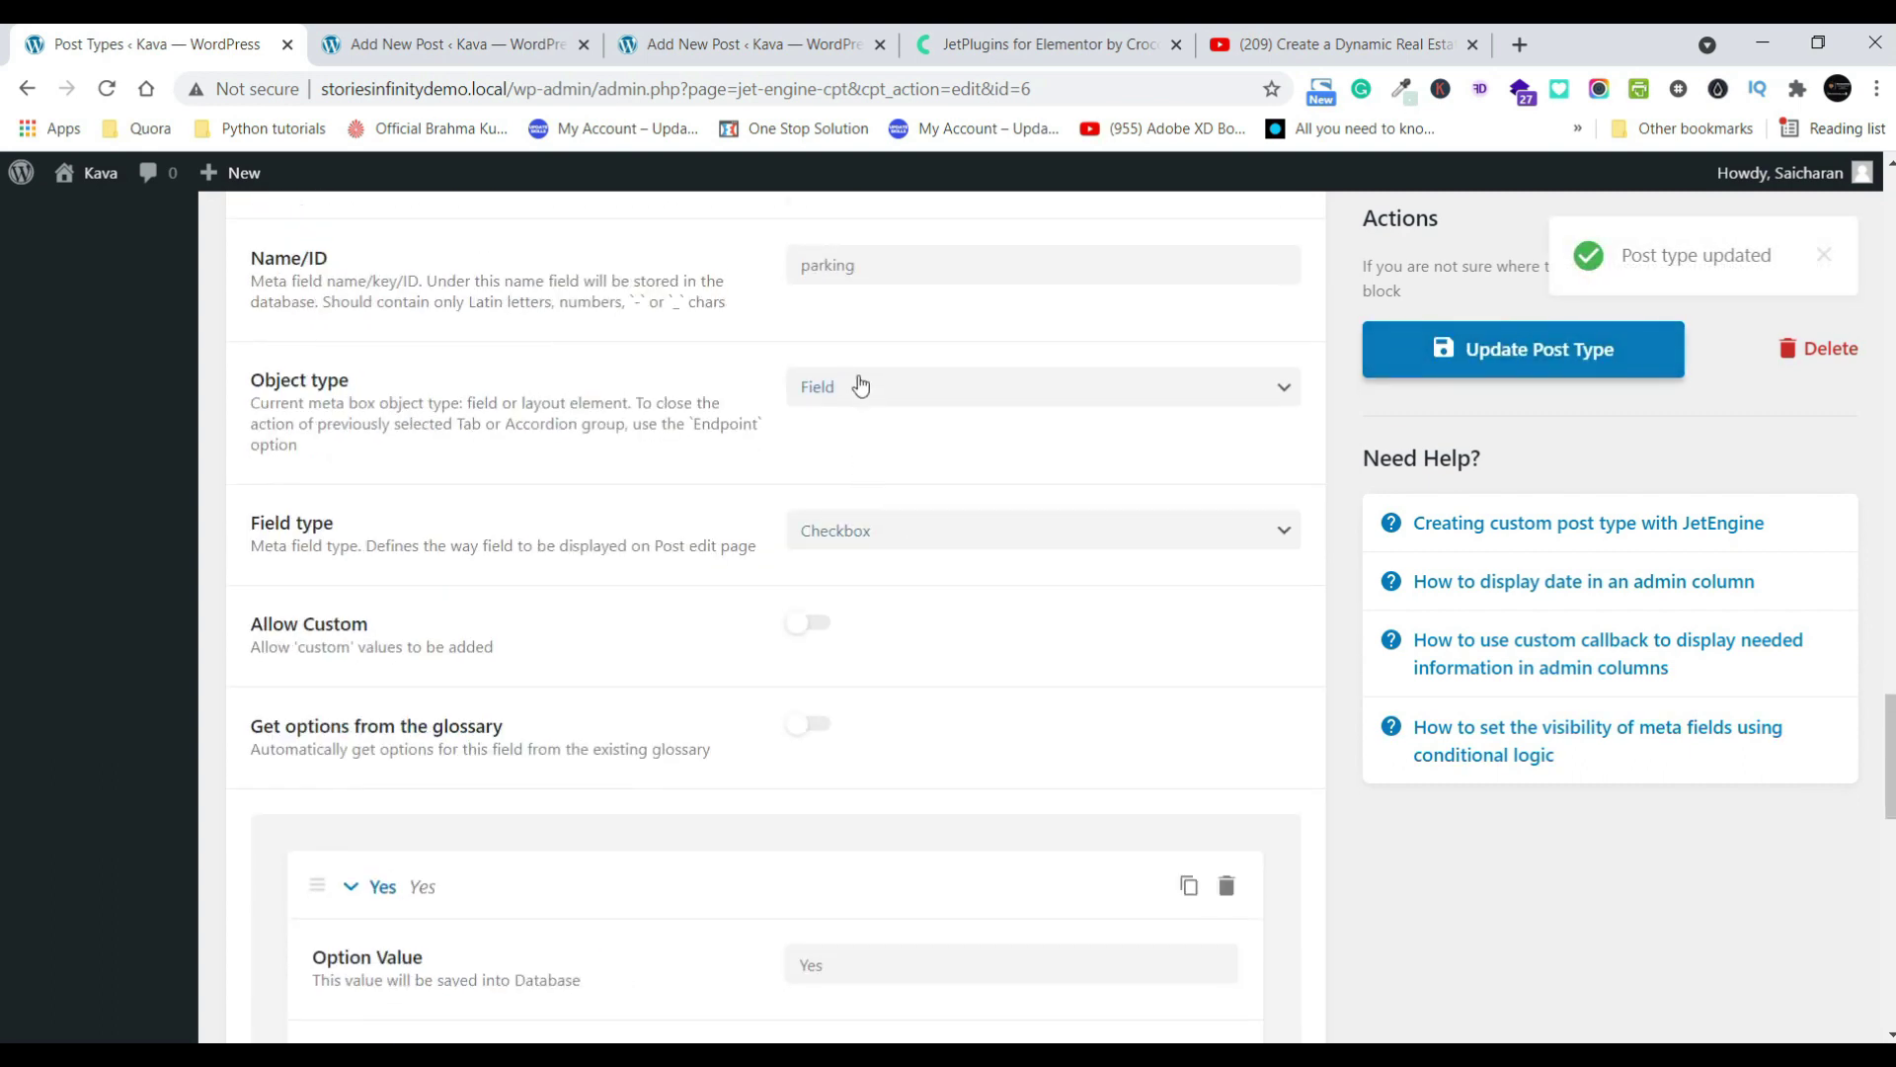
scroll(861, 387, "up", 5)
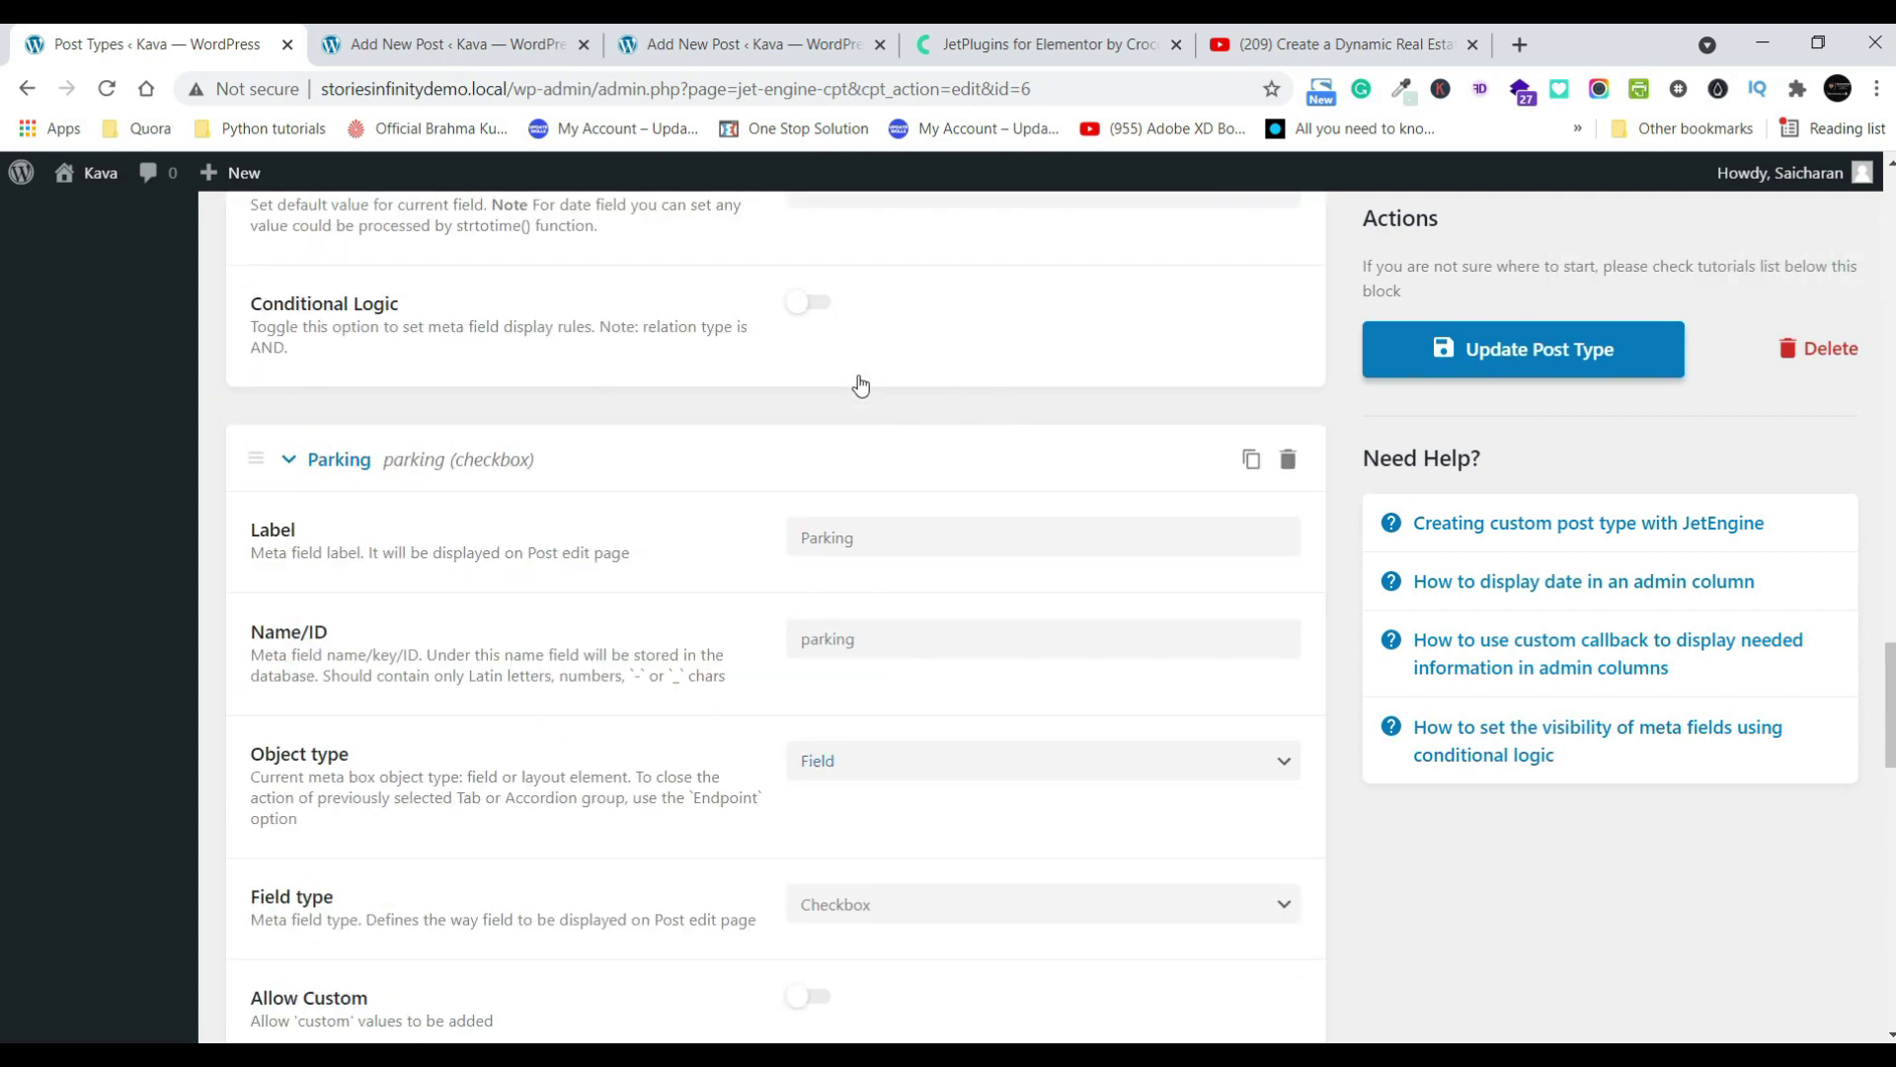
left_click(291, 583)
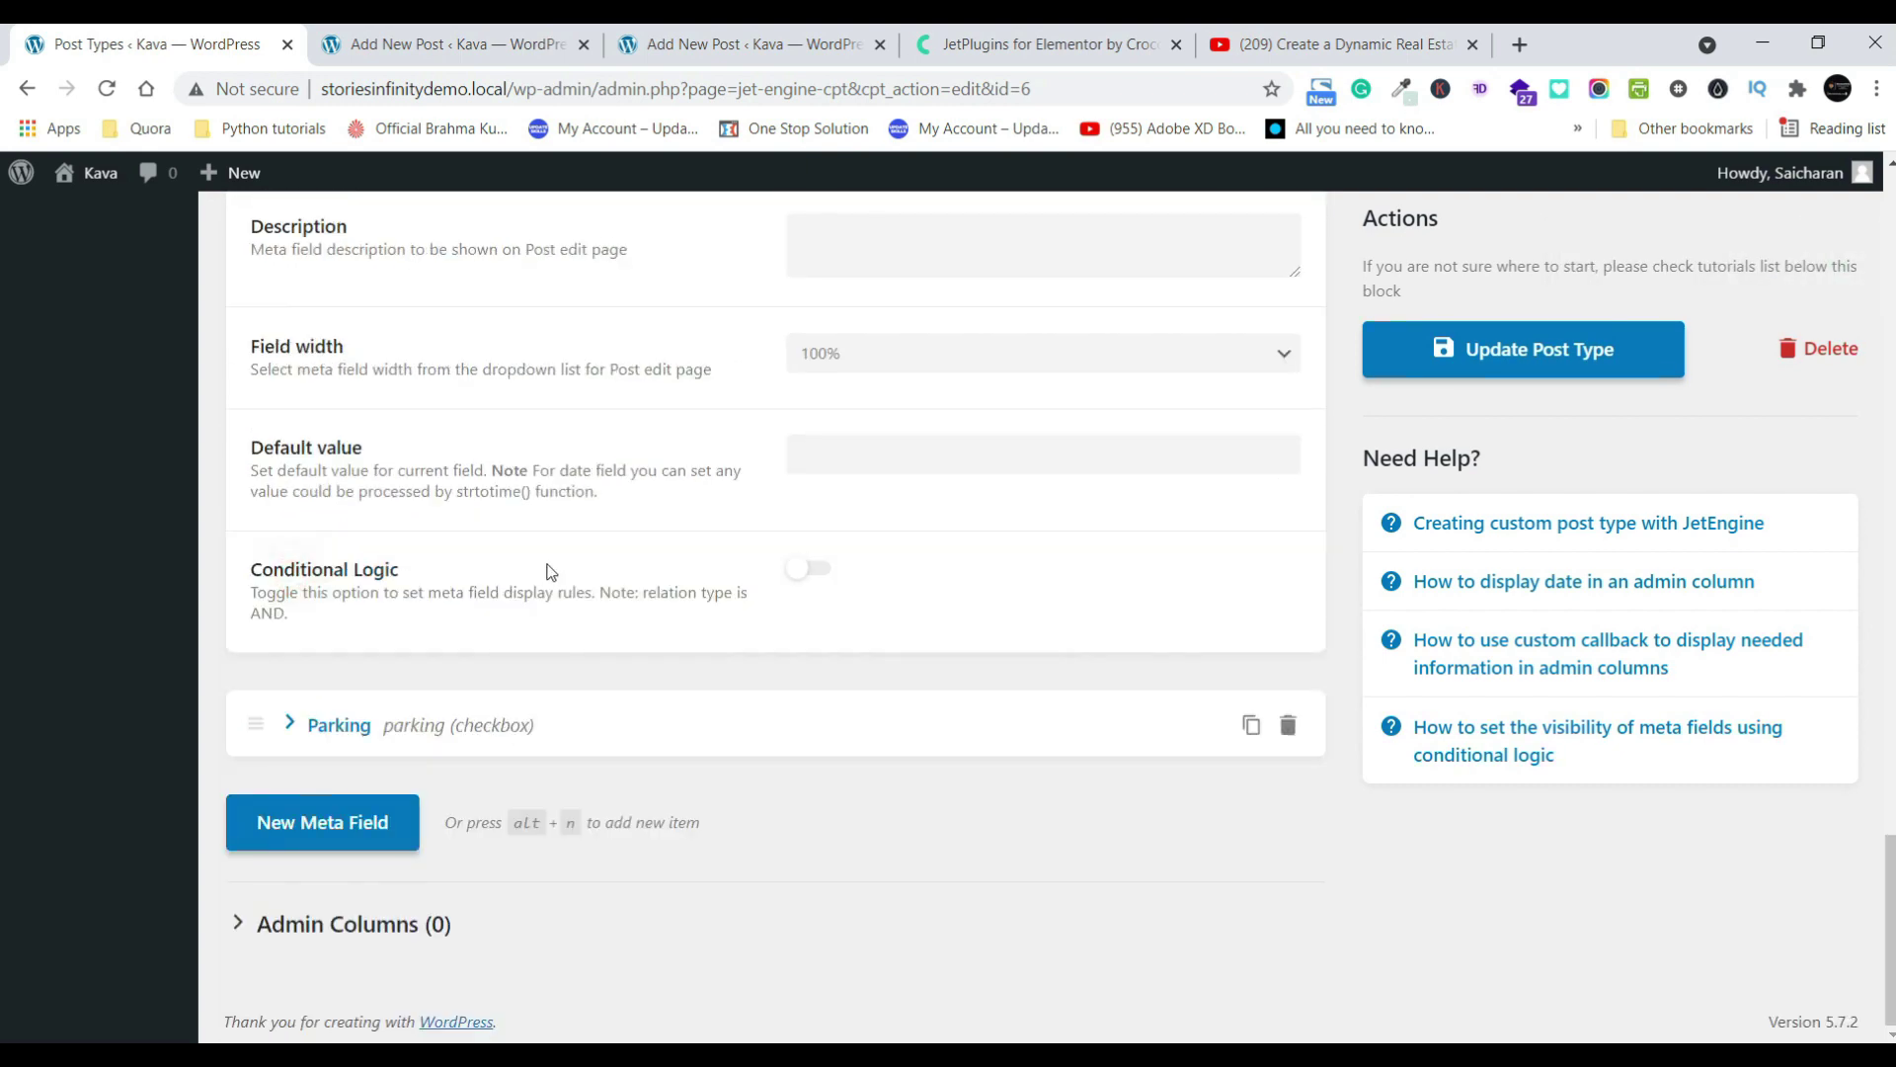
left_click(357, 826)
scroll(688, 623, "down", 3)
left_click(855, 653)
type("Features")
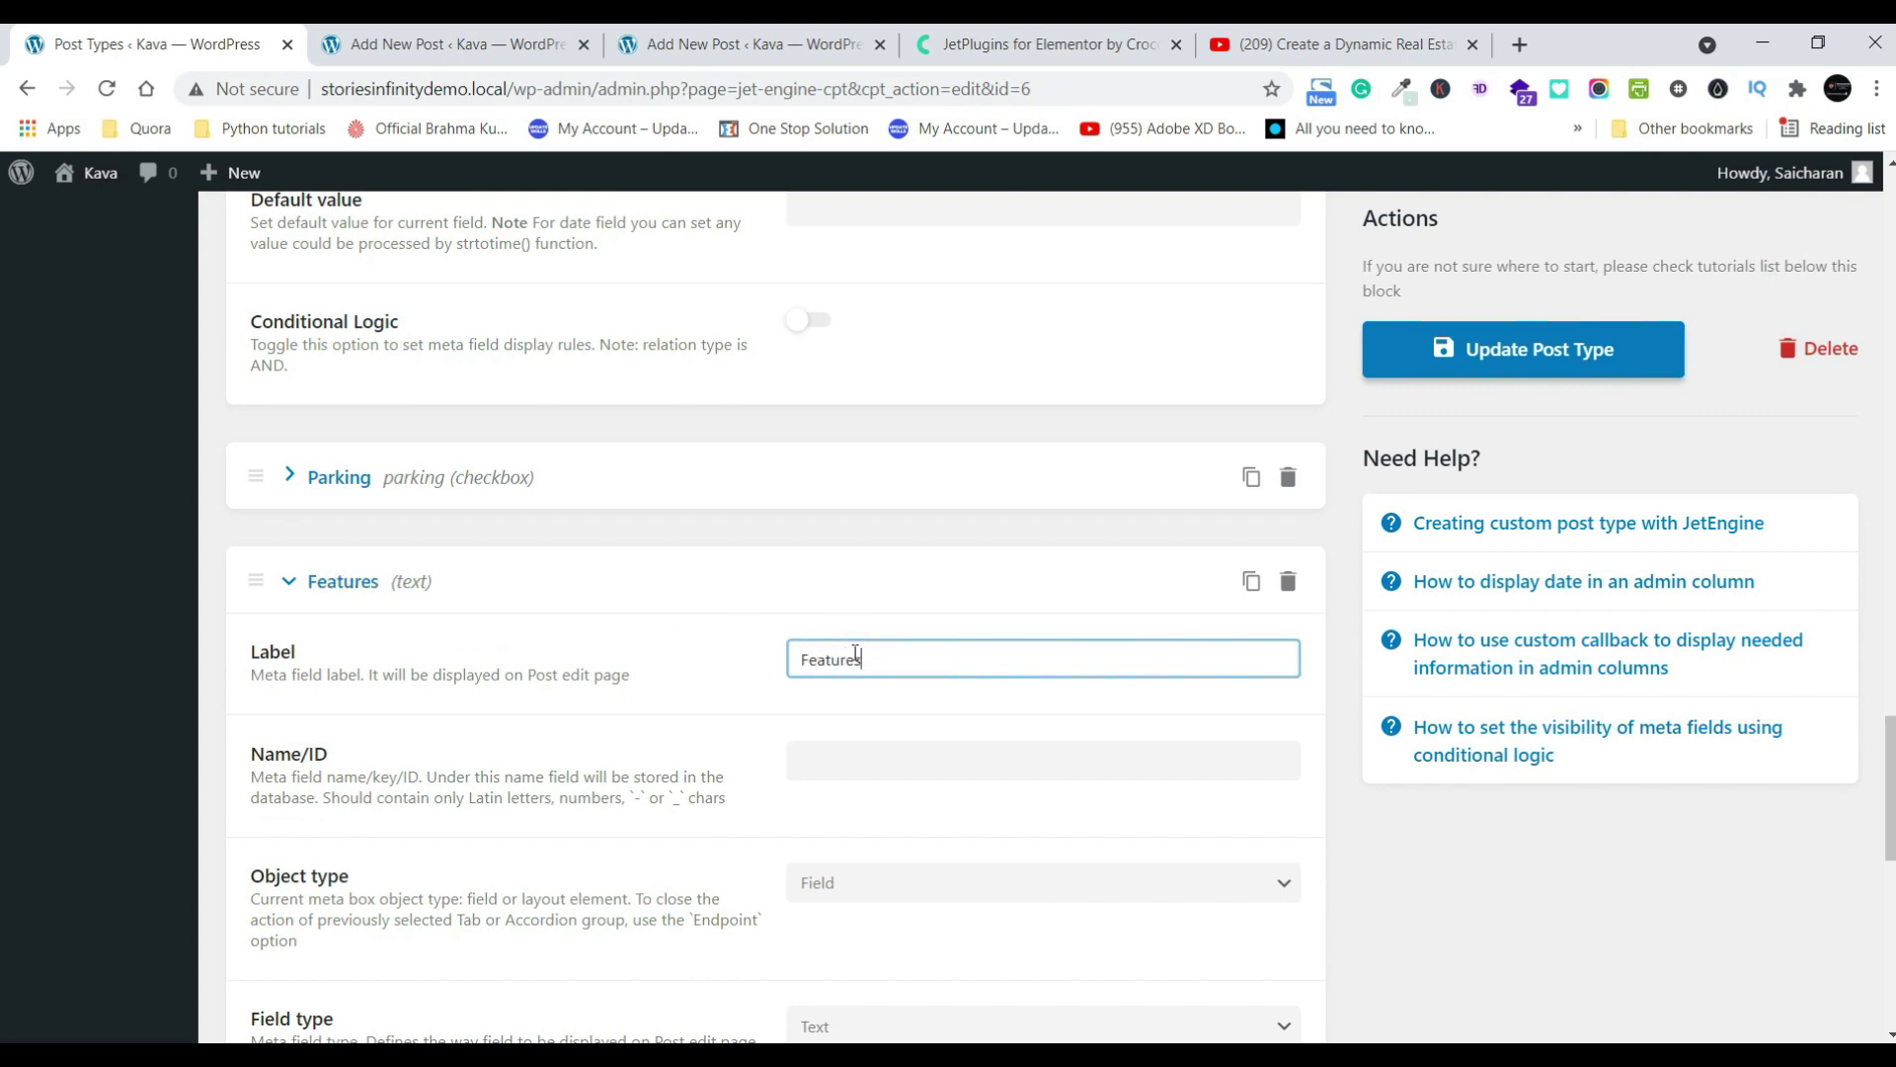
double_click(855, 653)
type("Am")
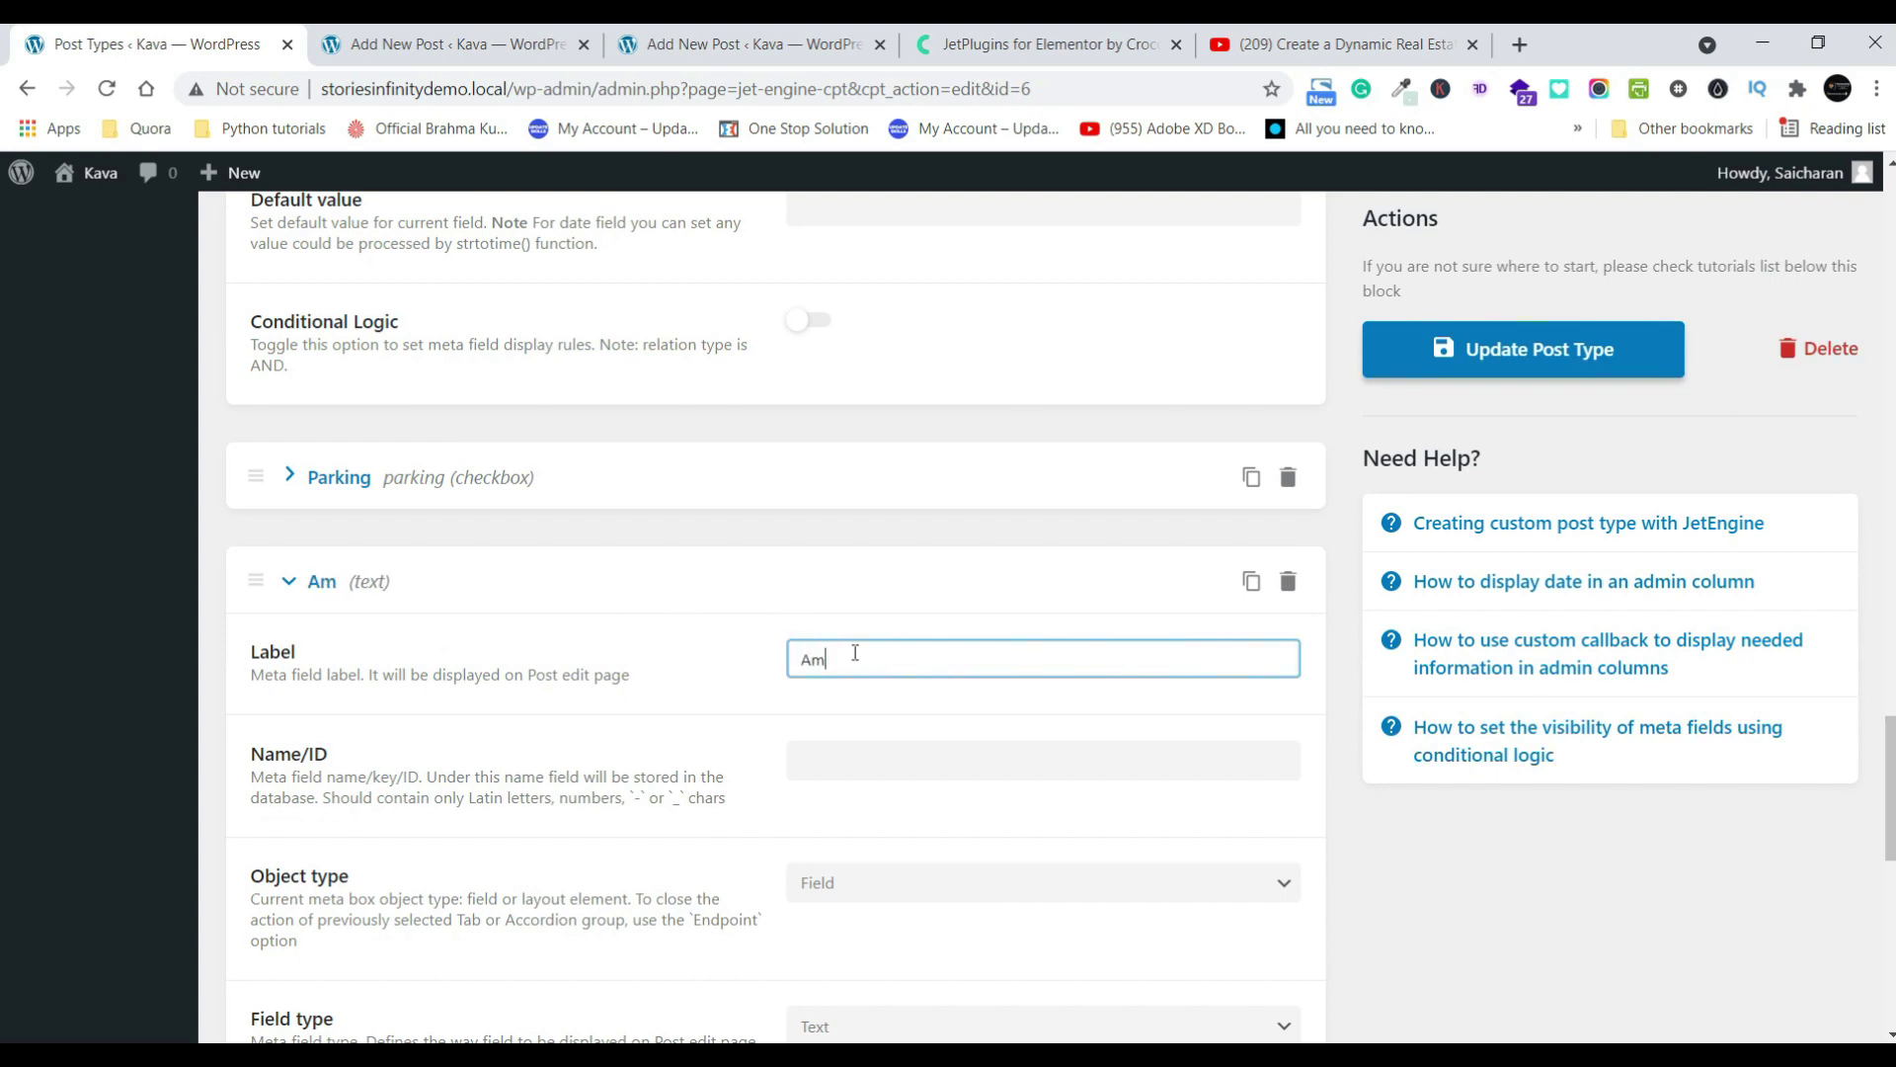
type("entiies")
left_click(845, 760)
scroll(1086, 691, "down", 4)
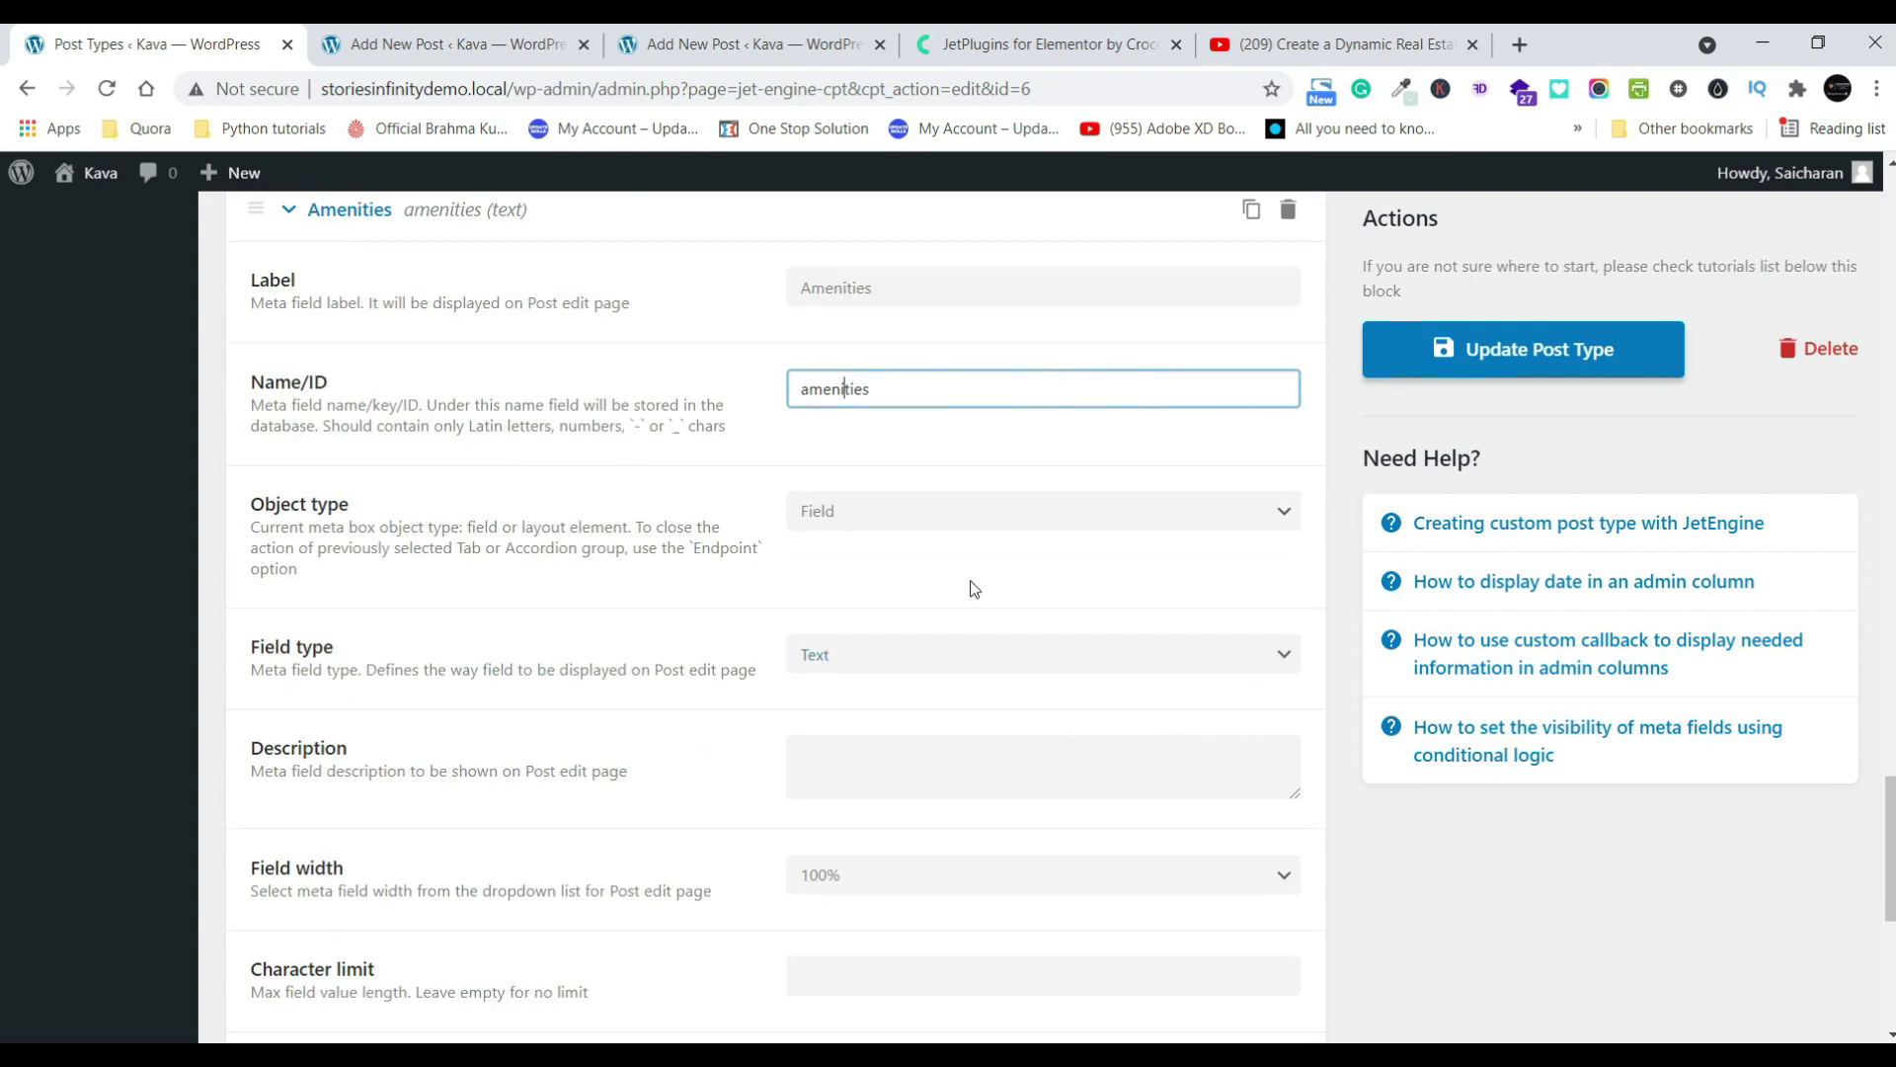
left_click(976, 509)
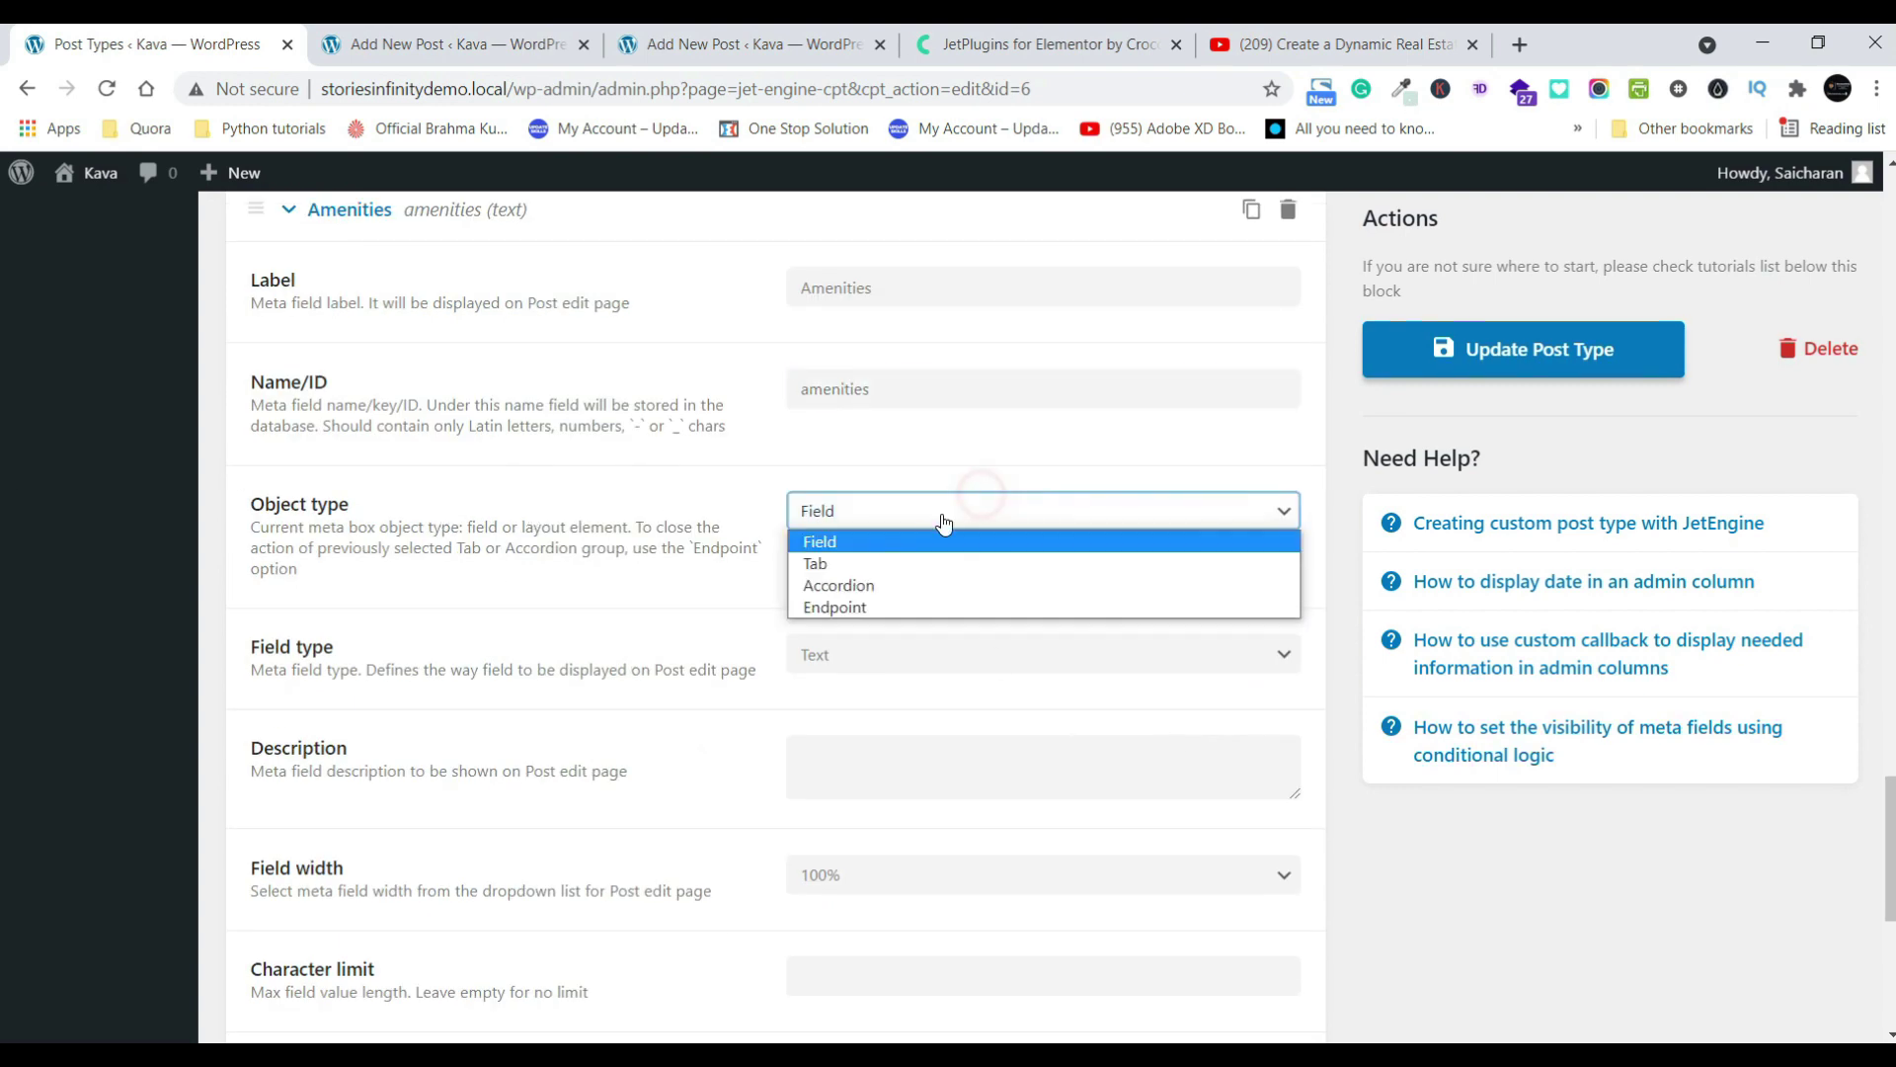
left_click(855, 560)
left_click(383, 842)
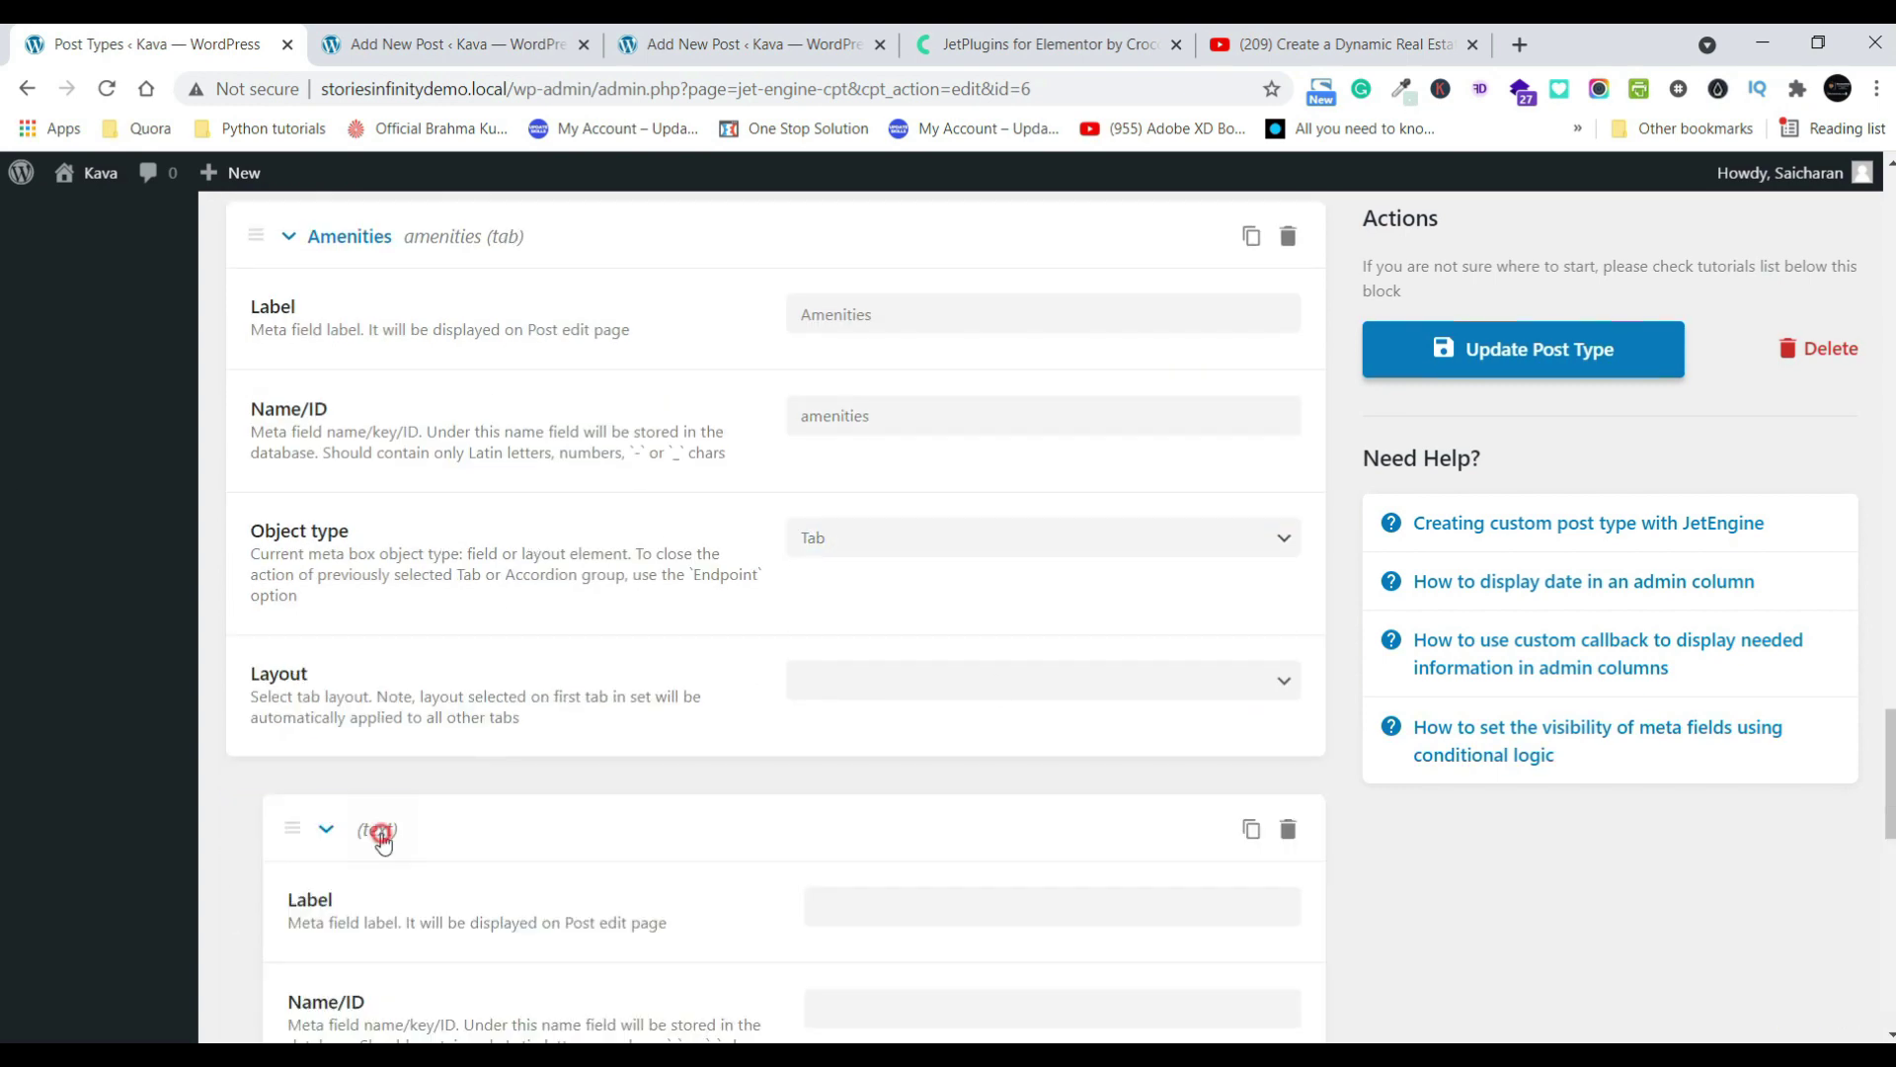
scroll(415, 839, "up", 5)
scroll(424, 847, "down", 5)
left_click(1288, 830)
left_click(1271, 790)
left_click(948, 539)
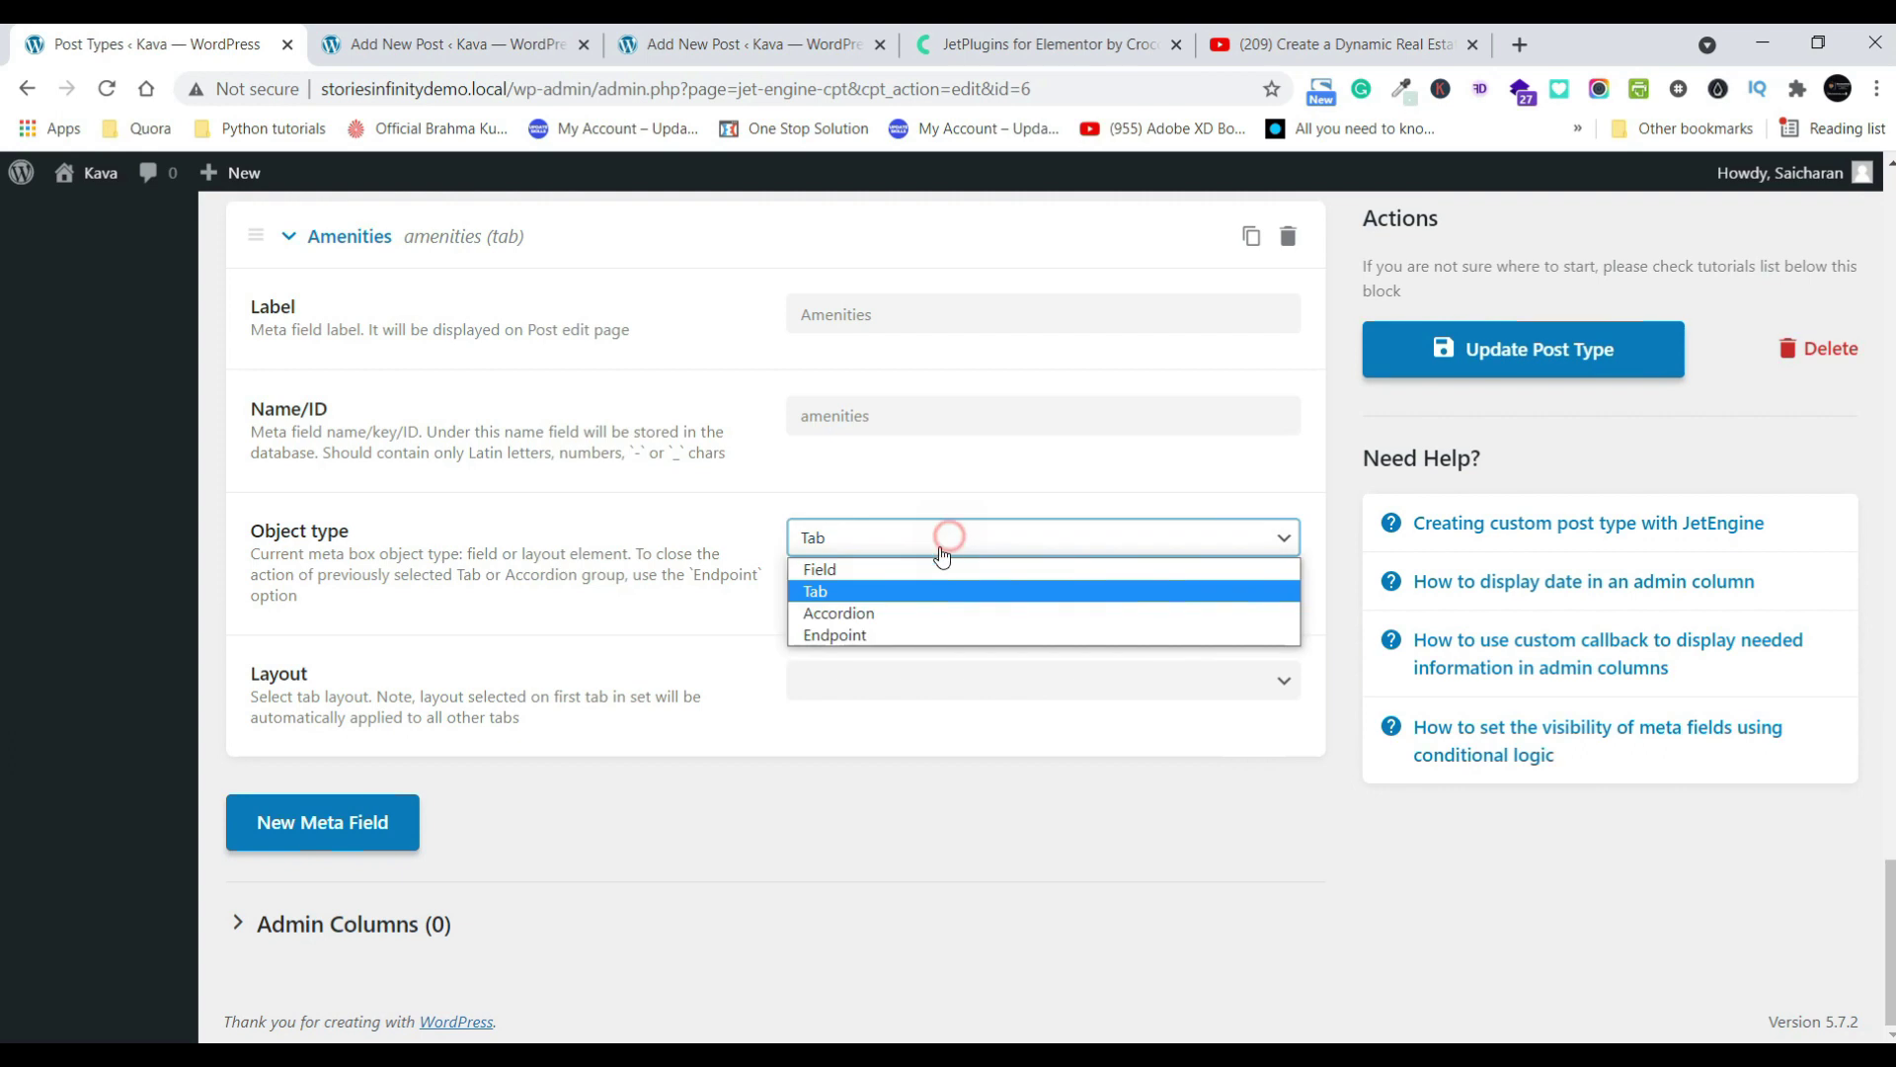
left_click(951, 570)
scroll(650, 856, "down", 4)
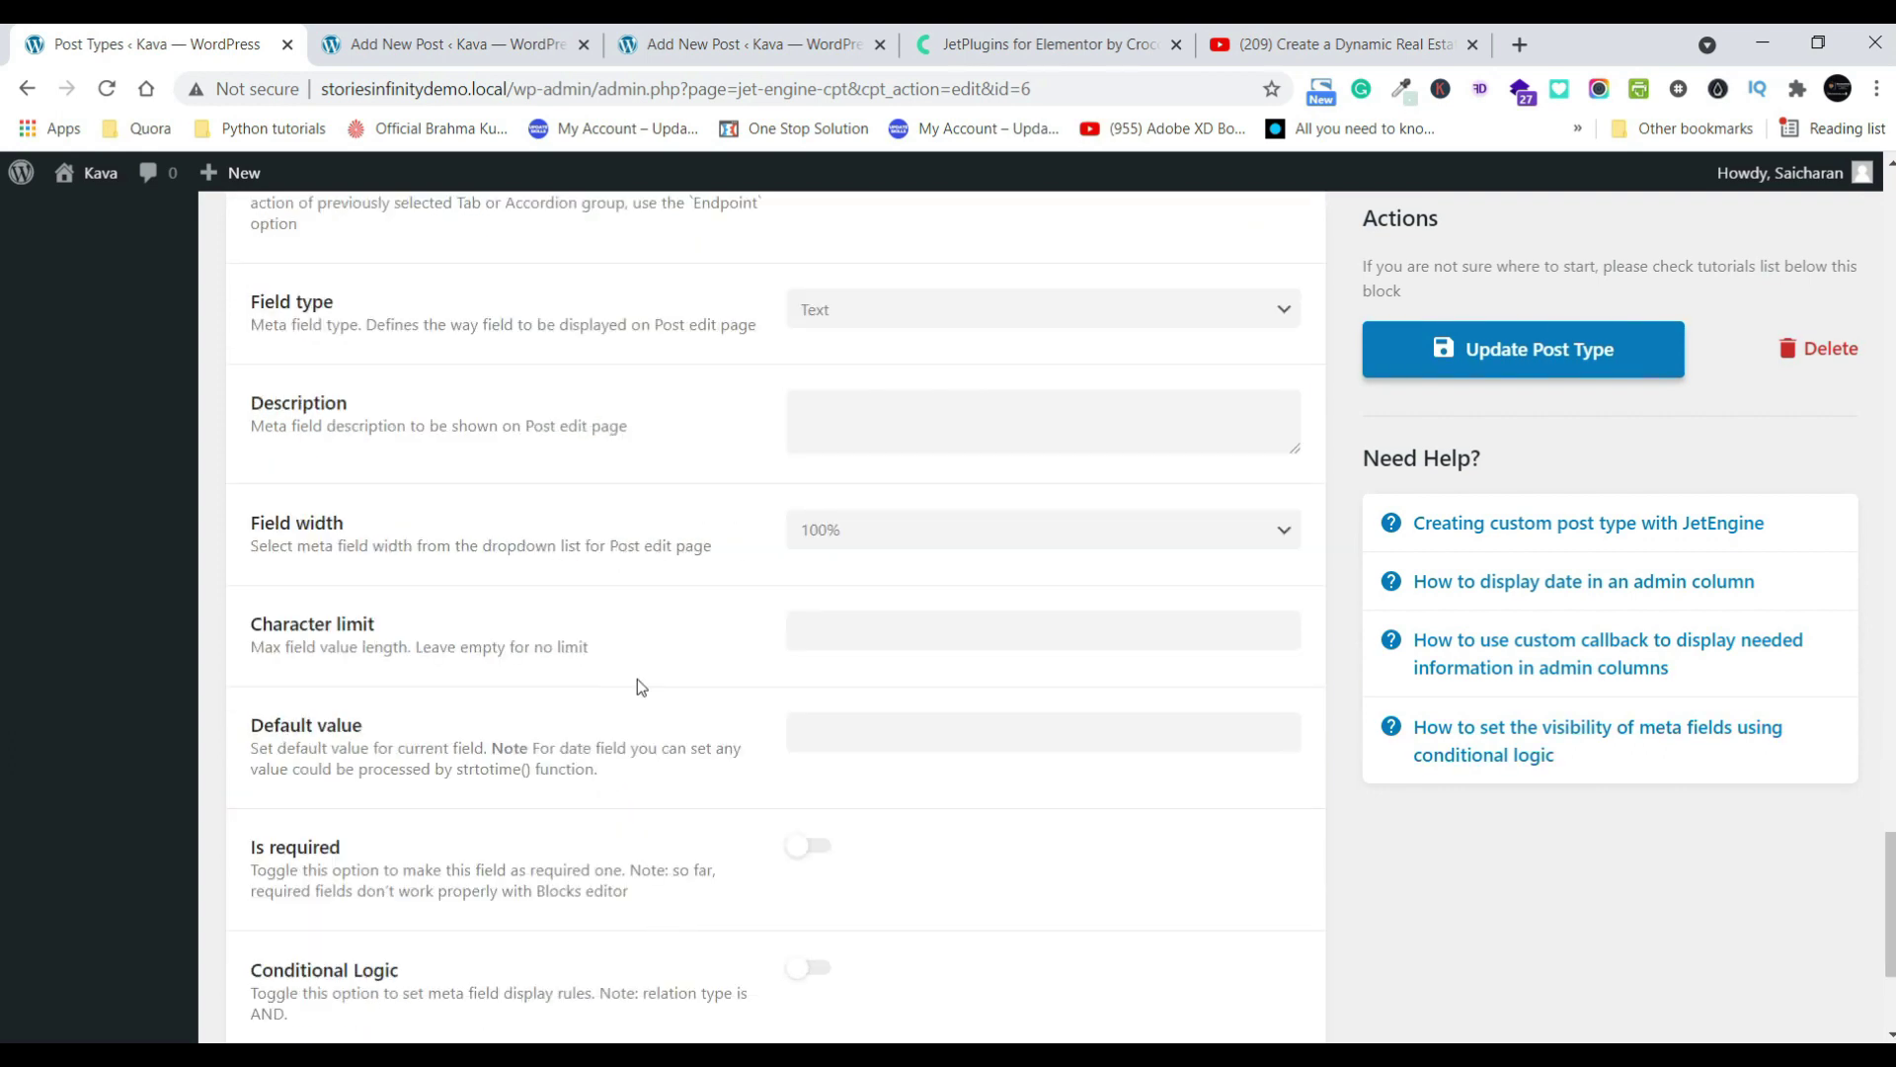
scroll(861, 591, "up", 3)
- Set the object type of "Amenities" to Tab and collapse its settings
left_click(899, 413)
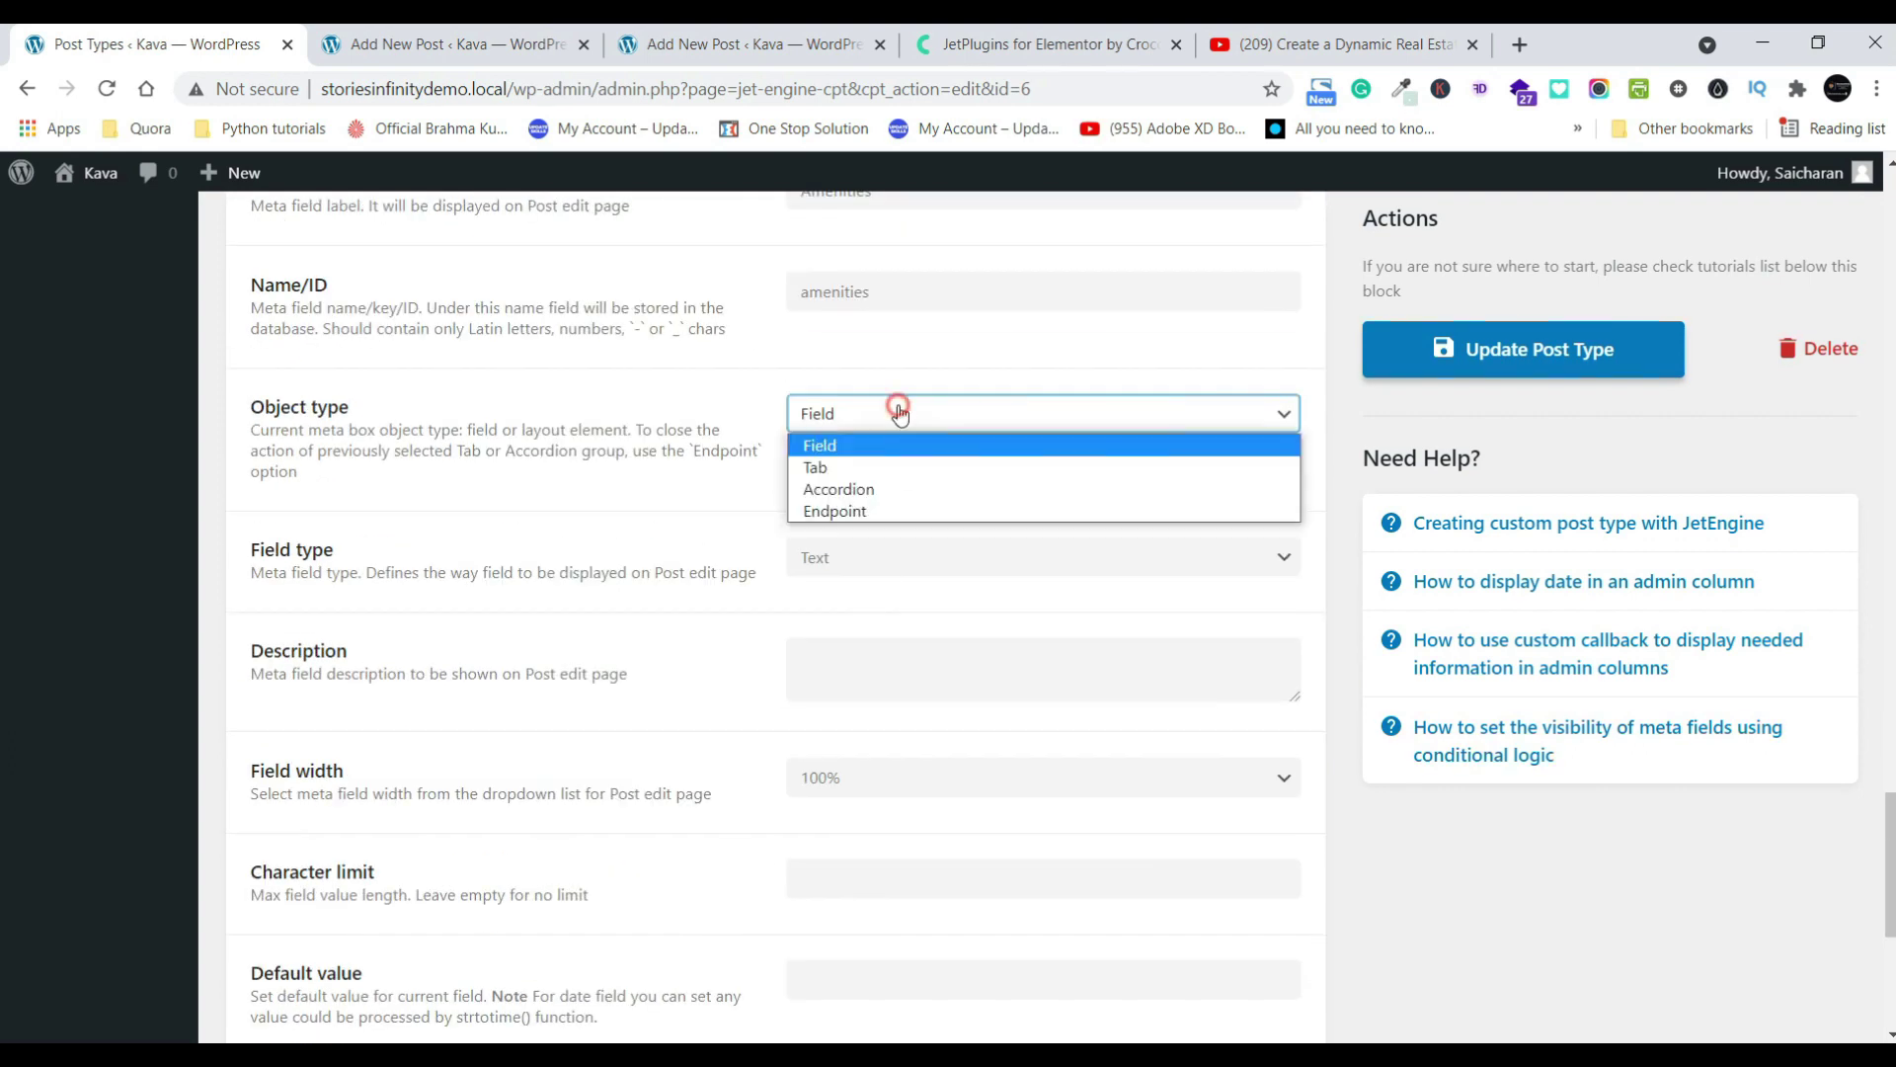
left_click(883, 466)
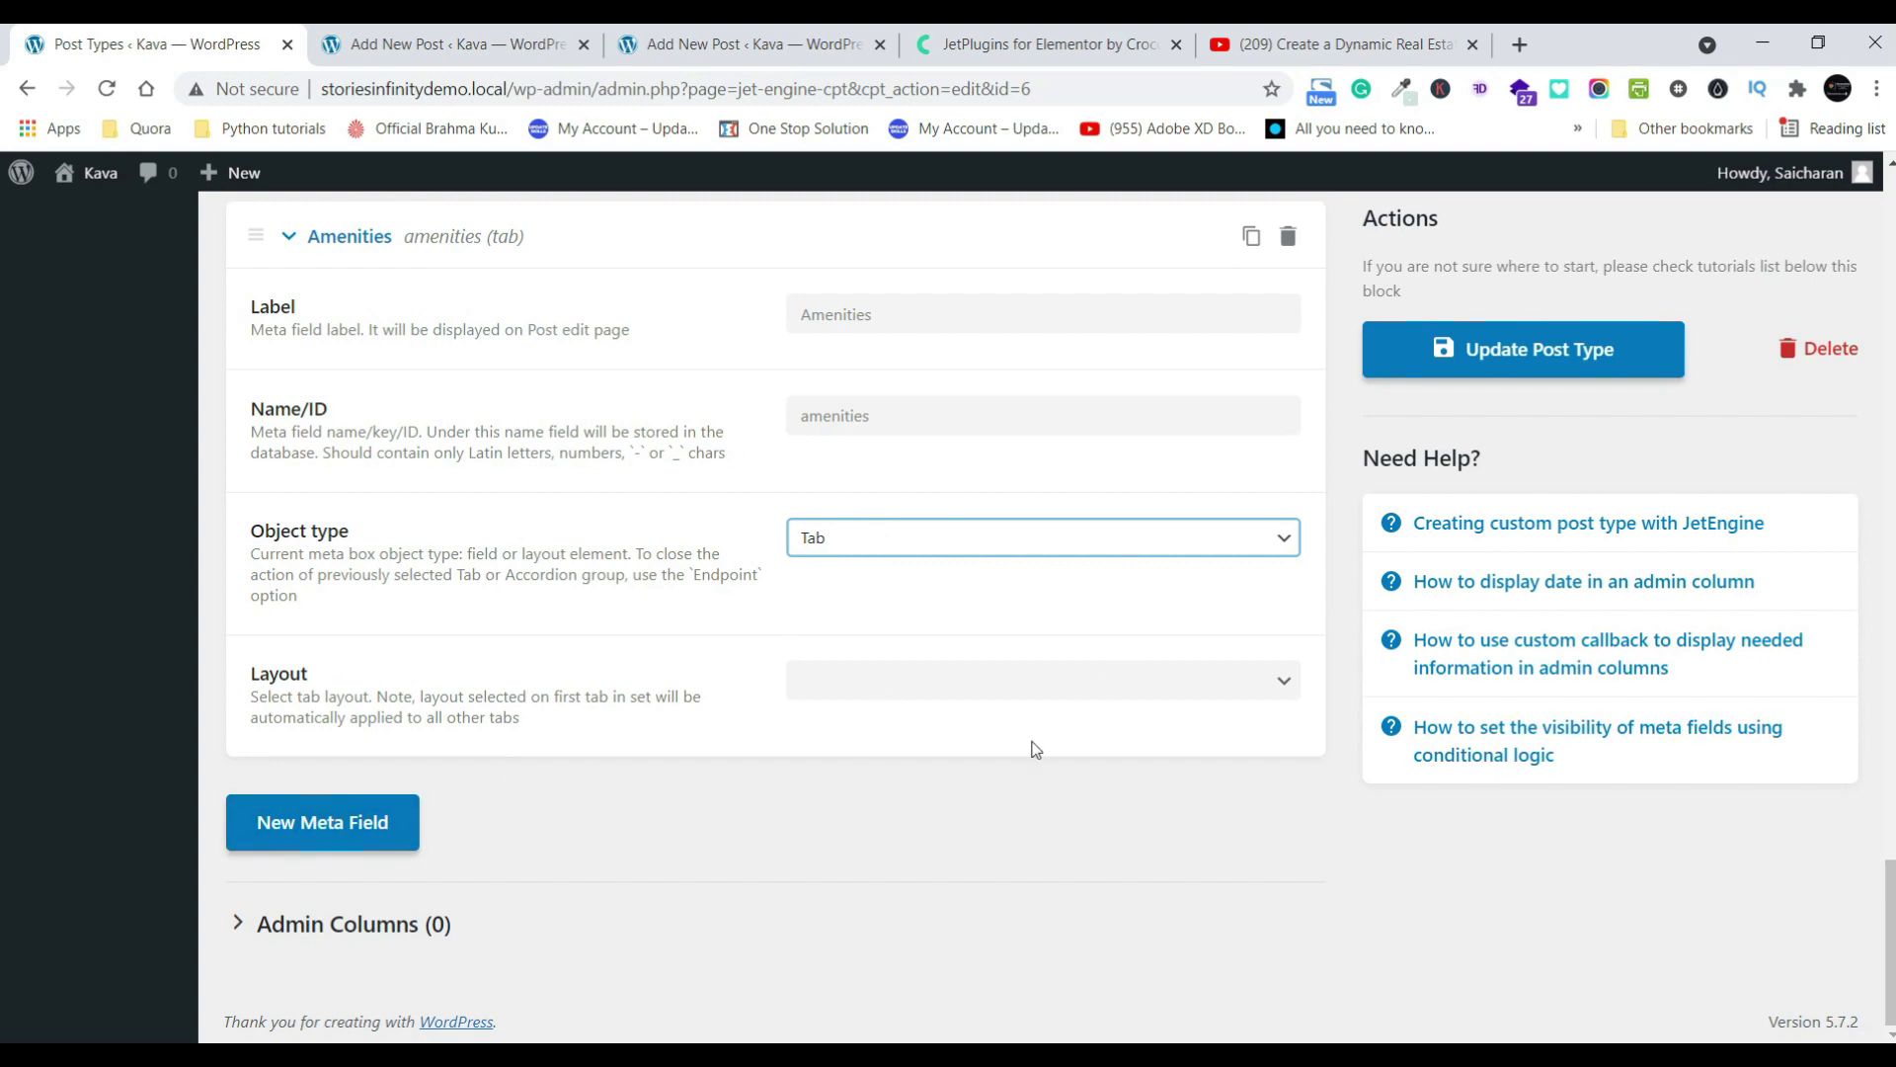
scroll(596, 650, "up", 3)
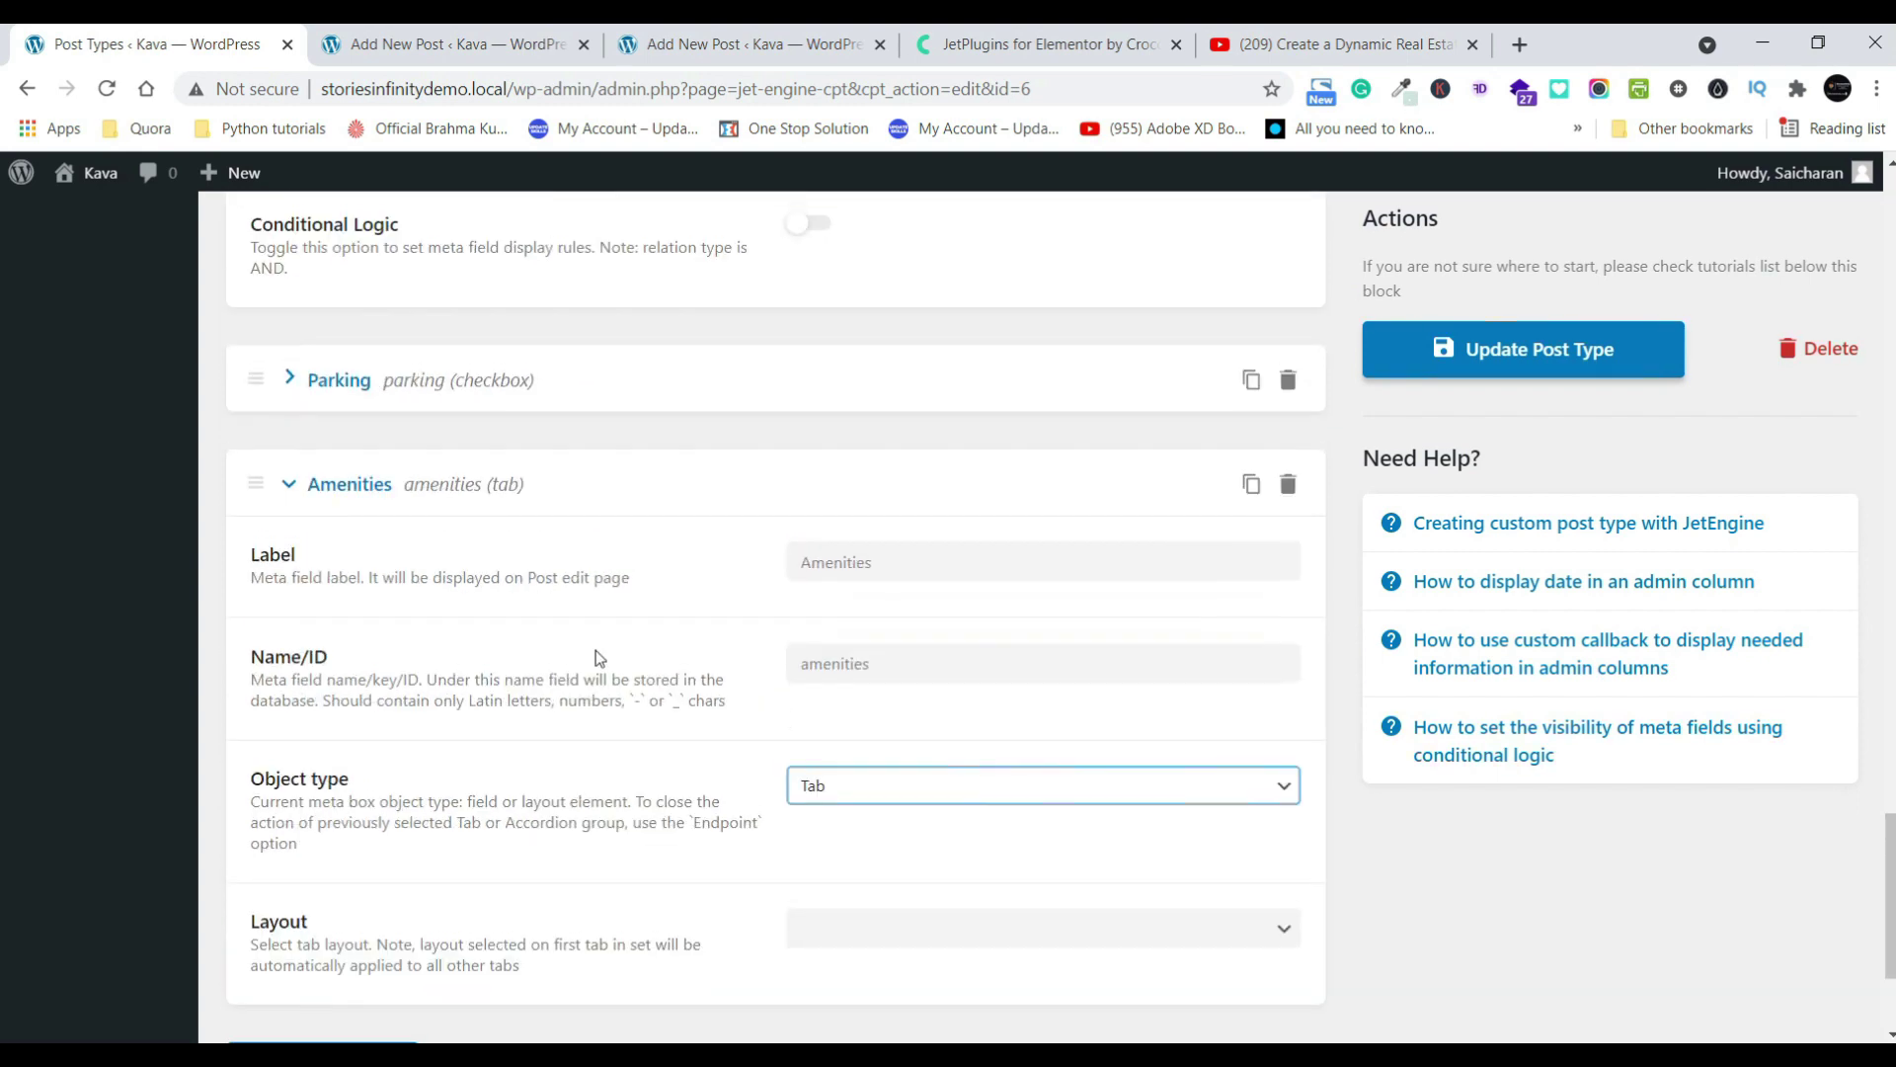
left_click(289, 486)
- Add a meta field under the Amenities tab labelled "Swimming Pool" with the ID swimming-pool
left_click(352, 816)
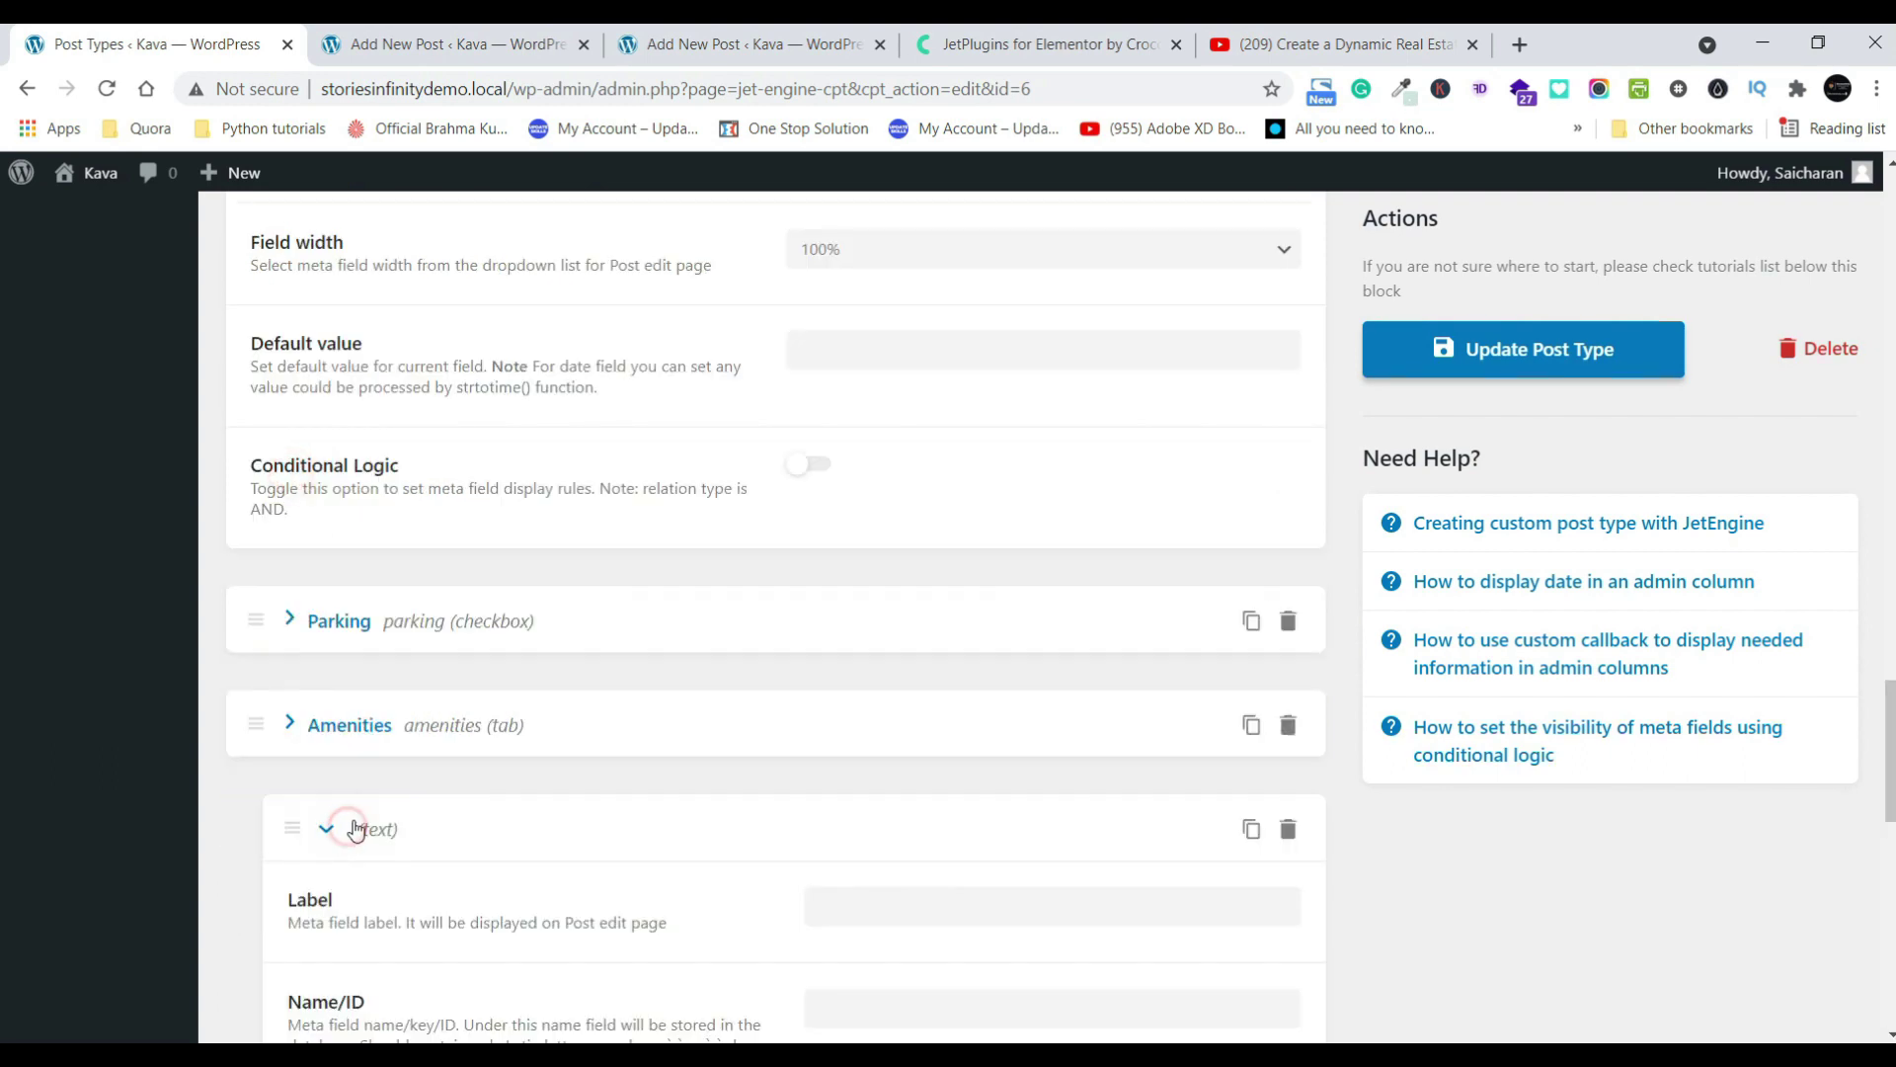
scroll(375, 781, "down", 3)
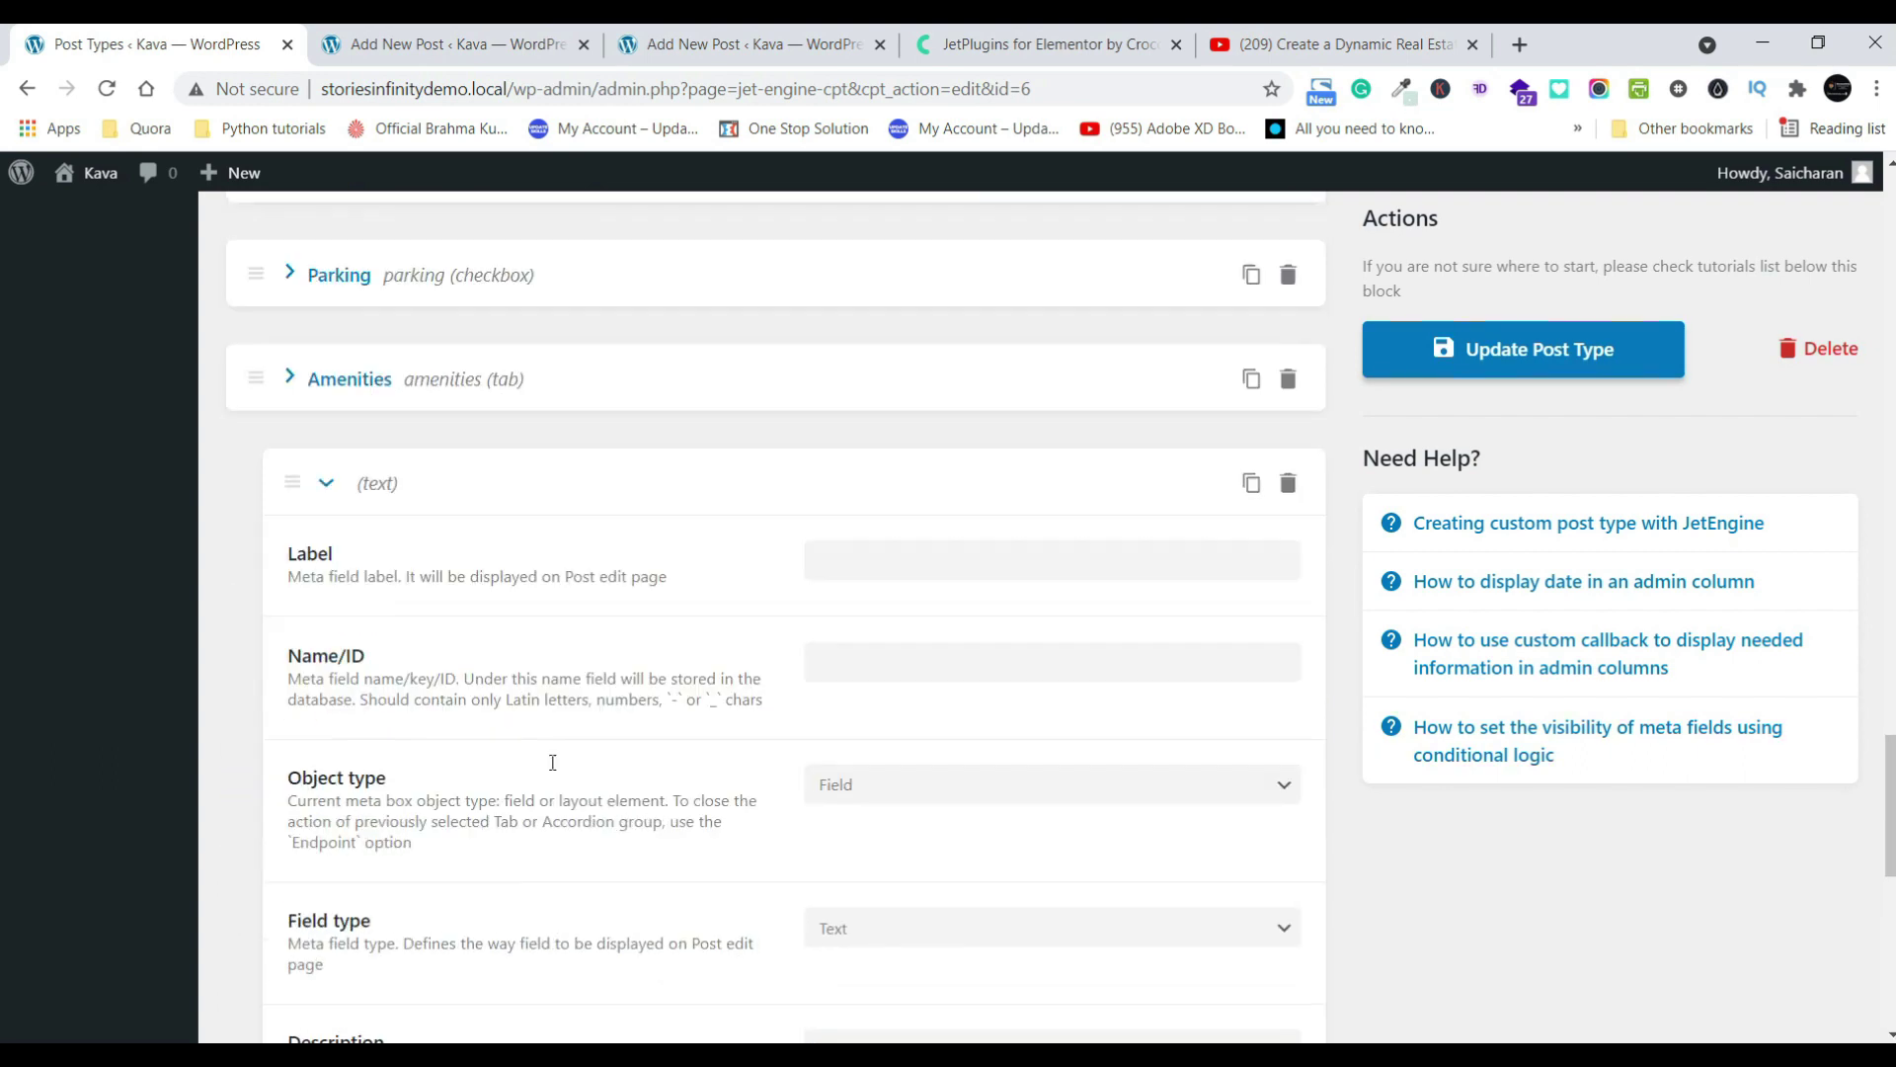
left_click(1127, 520)
type("S")
key("BackSpace")
type("Swimming Pool")
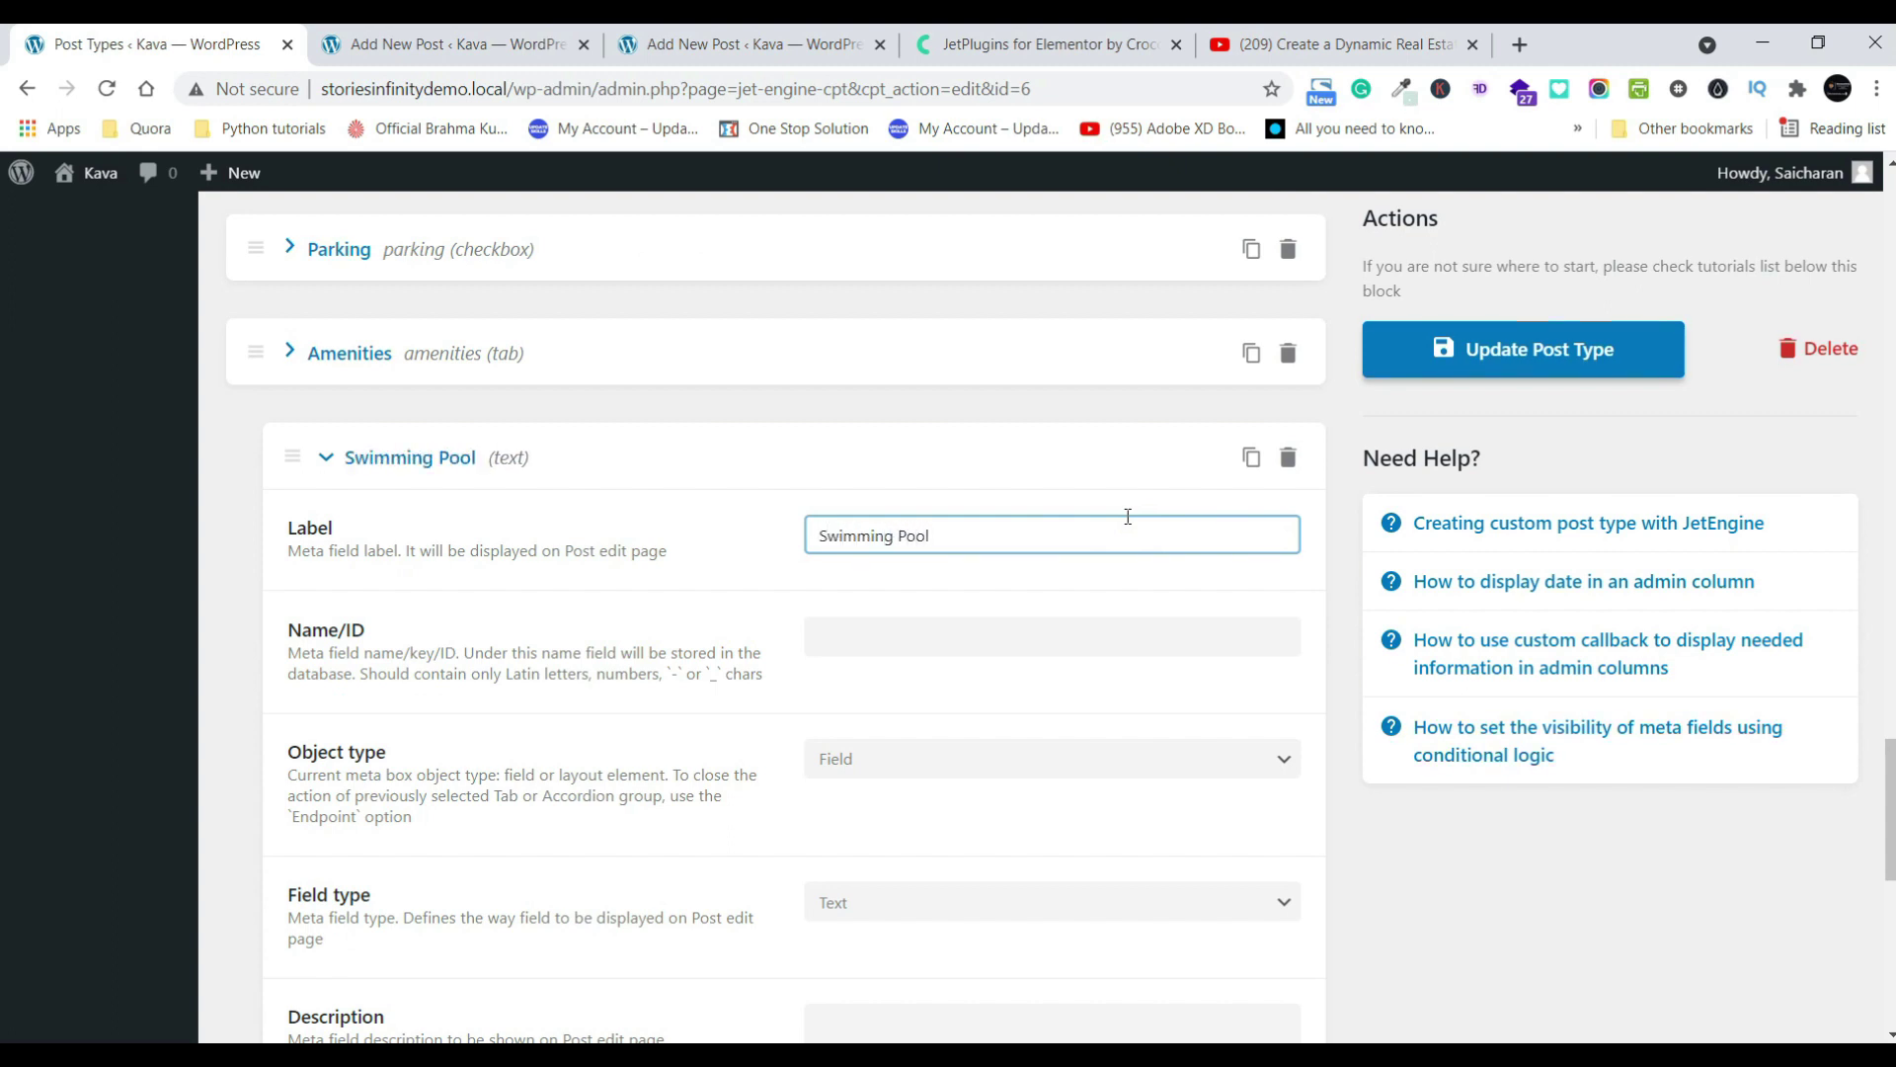
left_click(1081, 632)
scroll(859, 646, "down", 2)
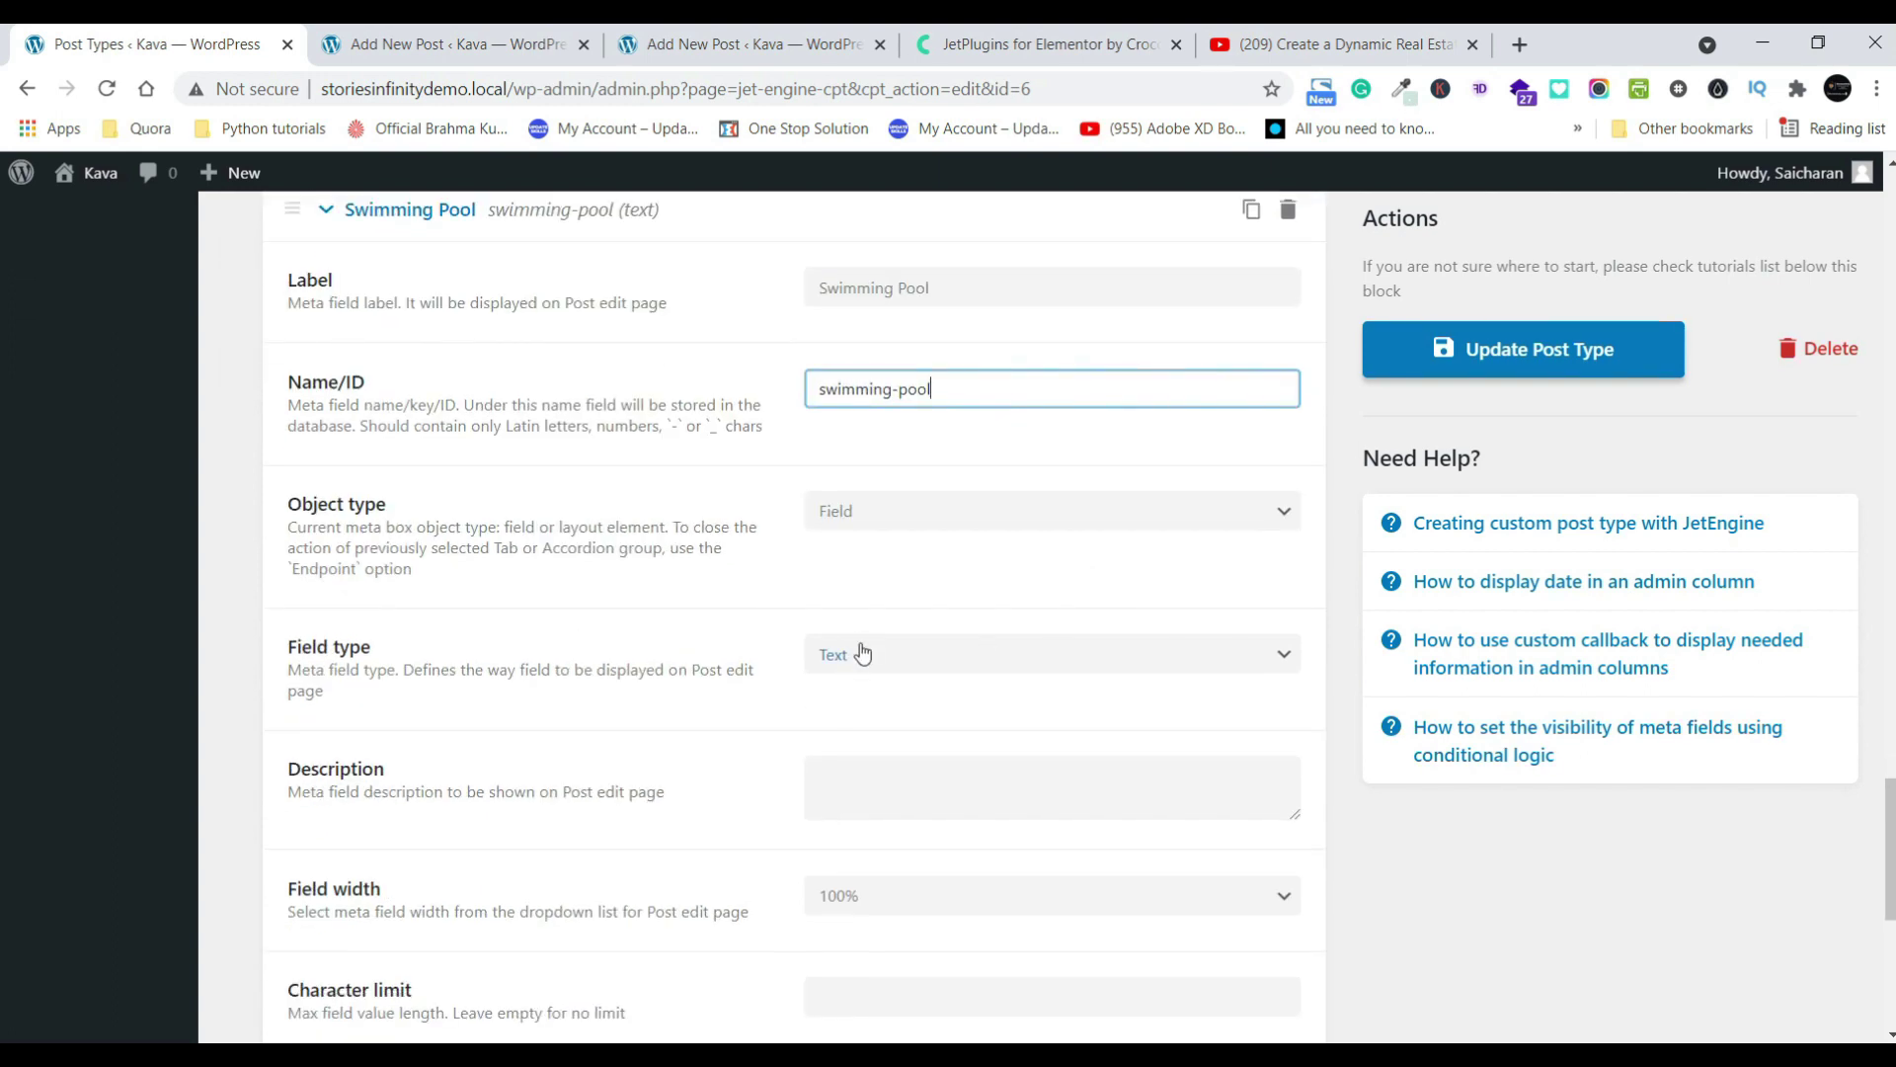
- Set the "Swimming Pool" field type to Checkbox and add an option with the value and label Yes
left_click(862, 652)
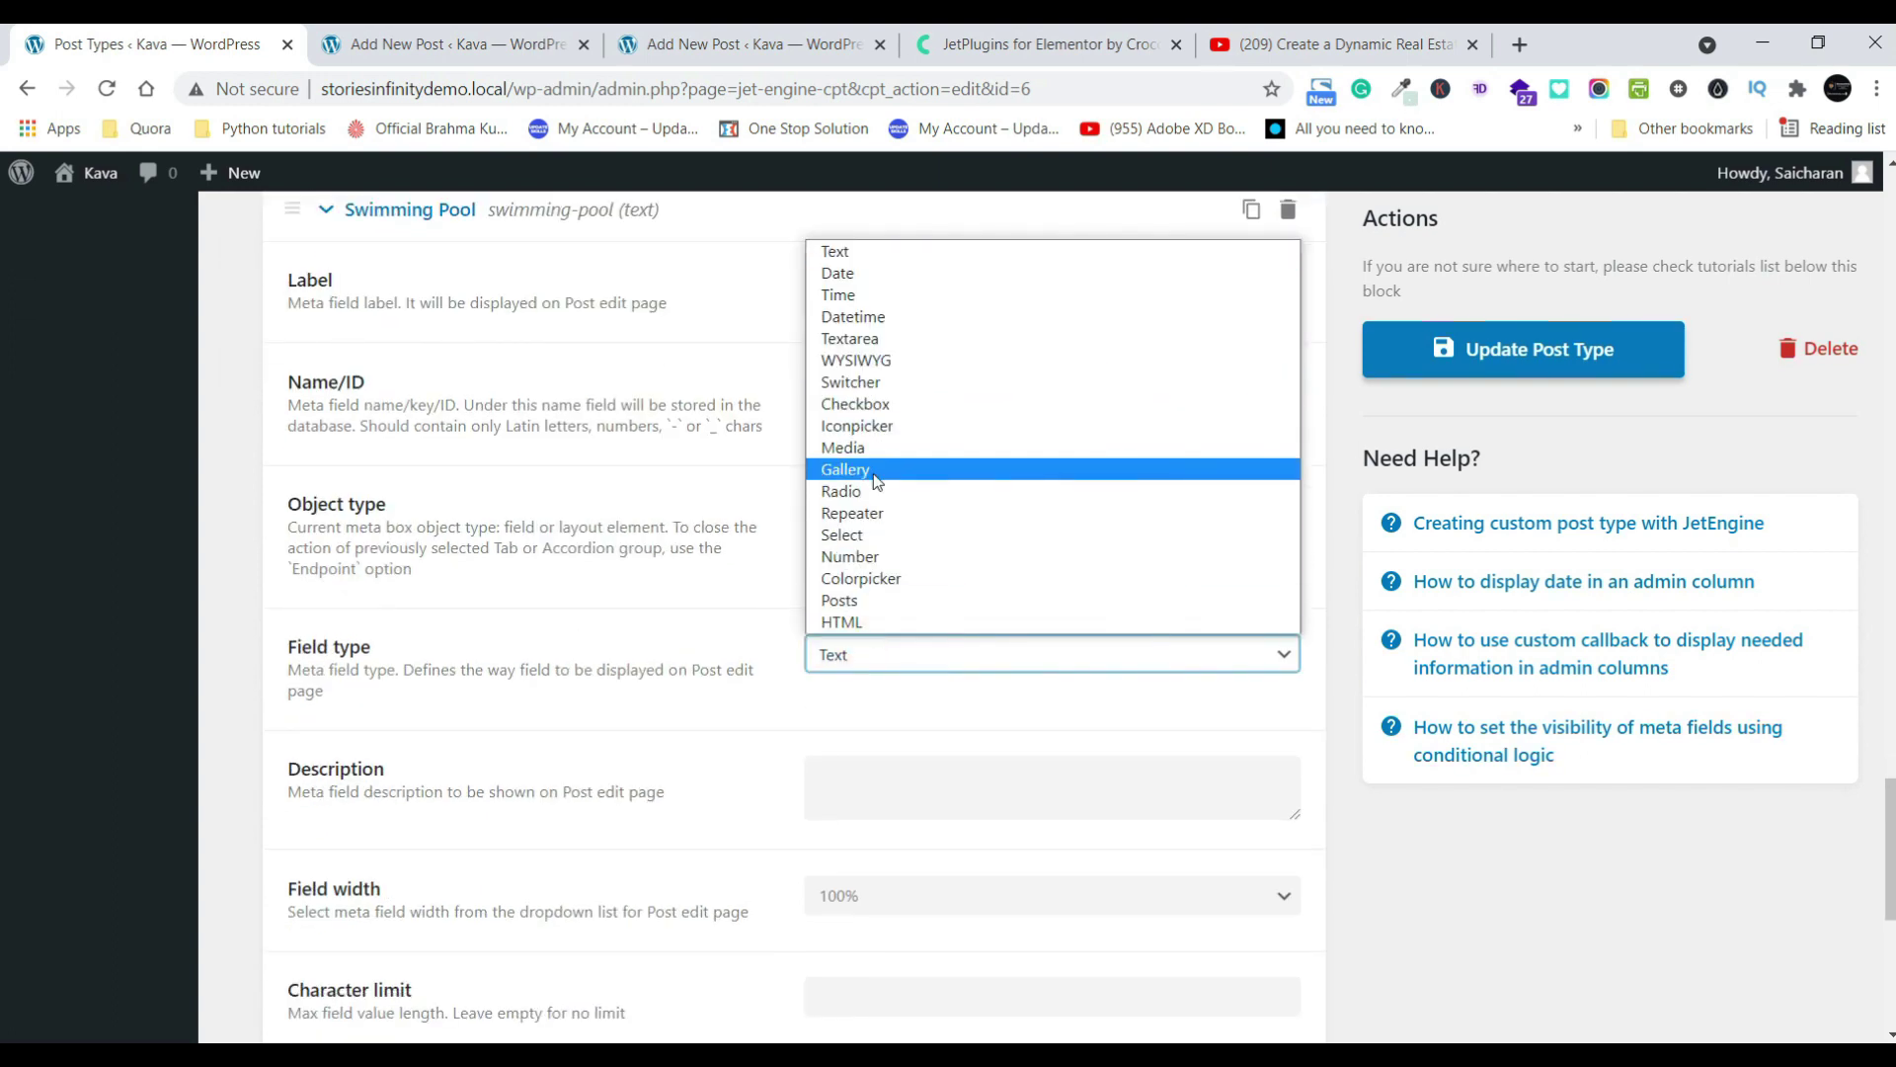
left_click(892, 404)
scroll(626, 732, "down", 3)
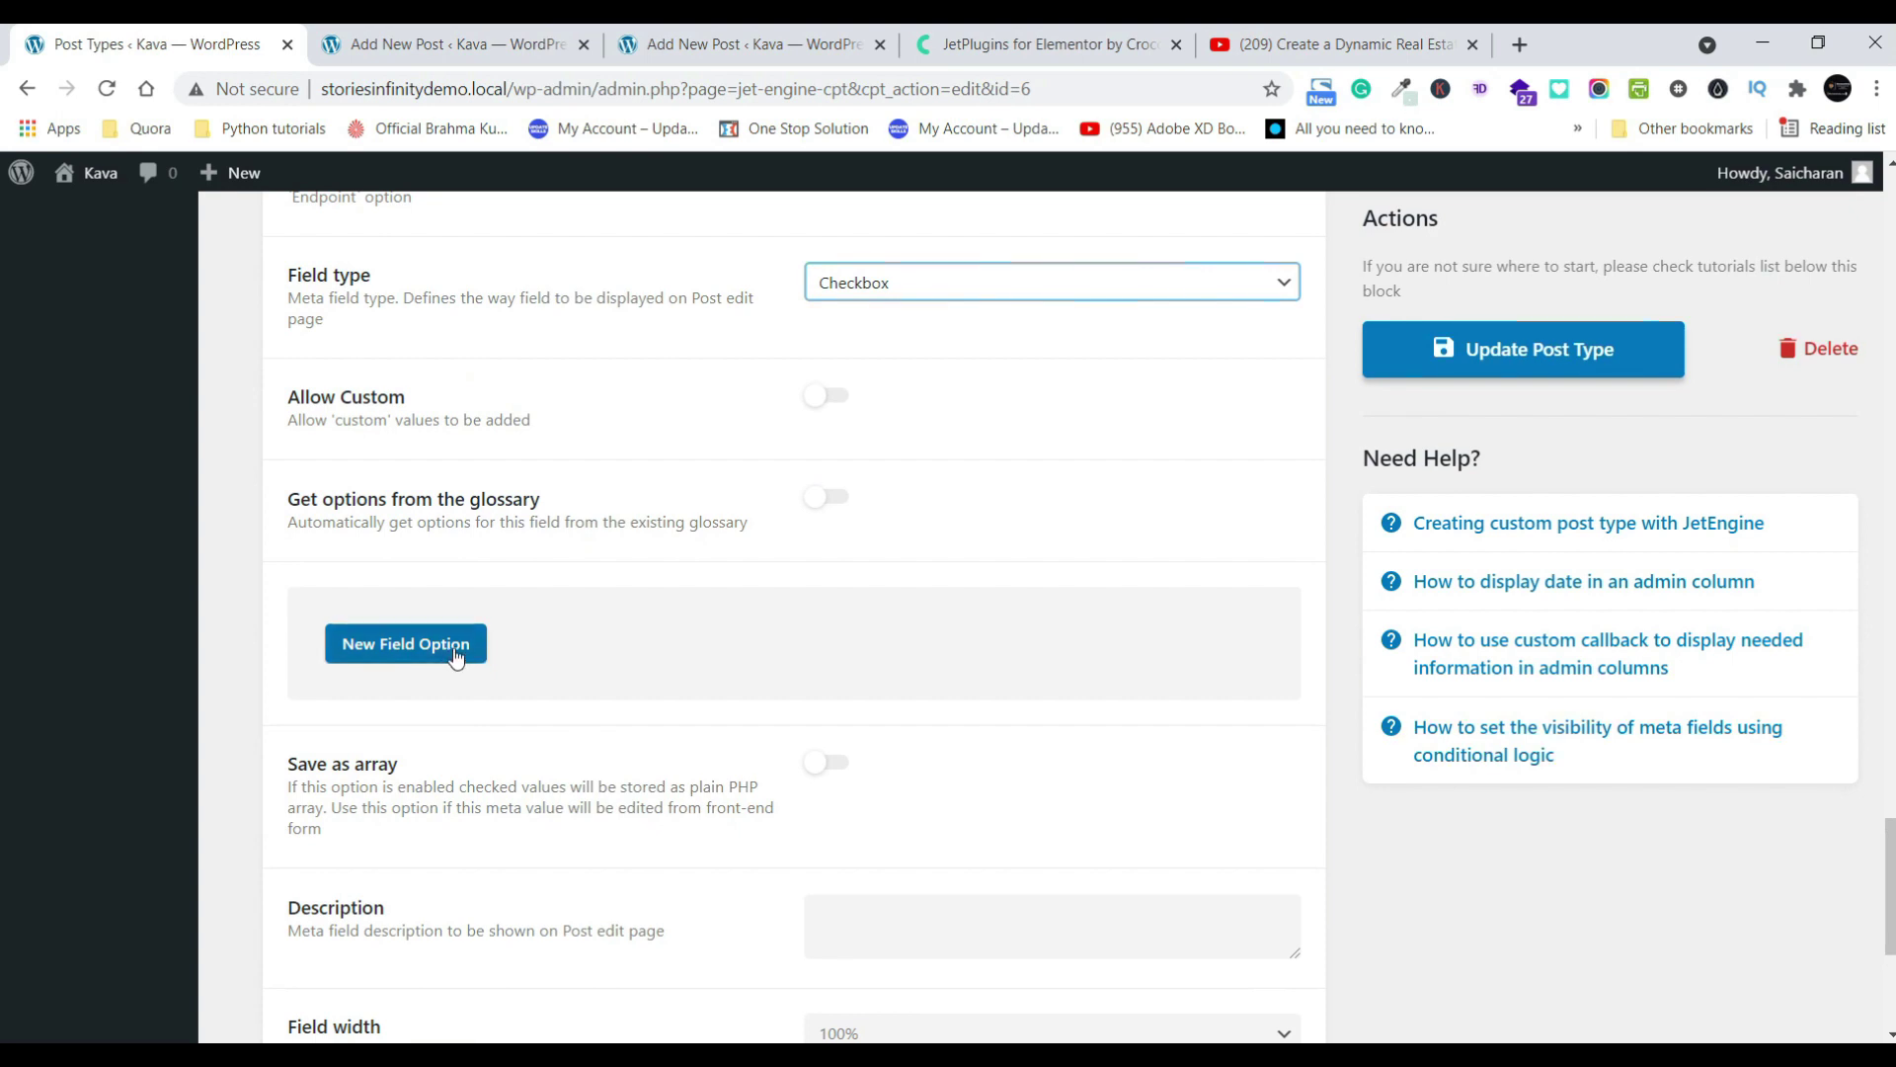
left_click(411, 644)
left_click(982, 740)
left_click(998, 835)
scroll(935, 852, "down", 4)
type("Yes")
- Add a No option to "Swimming Pool" that is checked by default, and update the post type
left_click(415, 682)
left_click(909, 781)
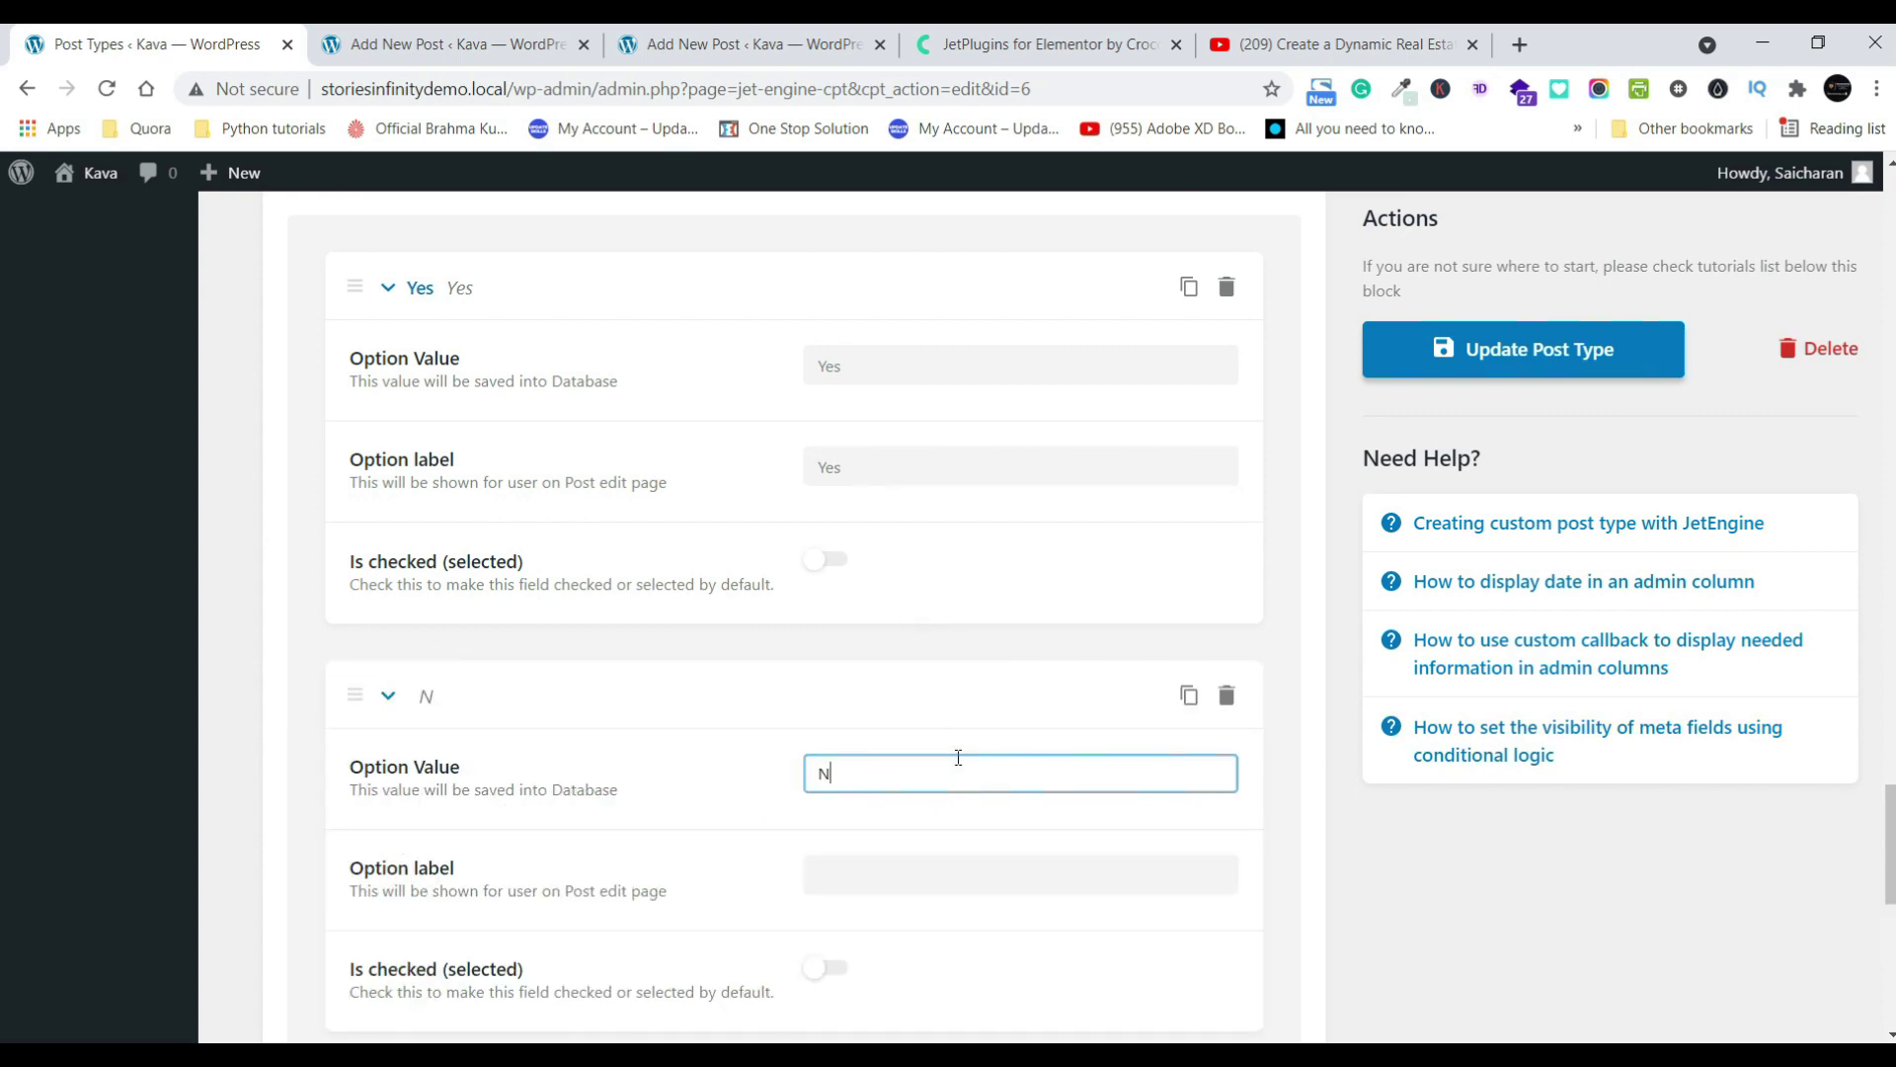
left_click(935, 871)
type("N")
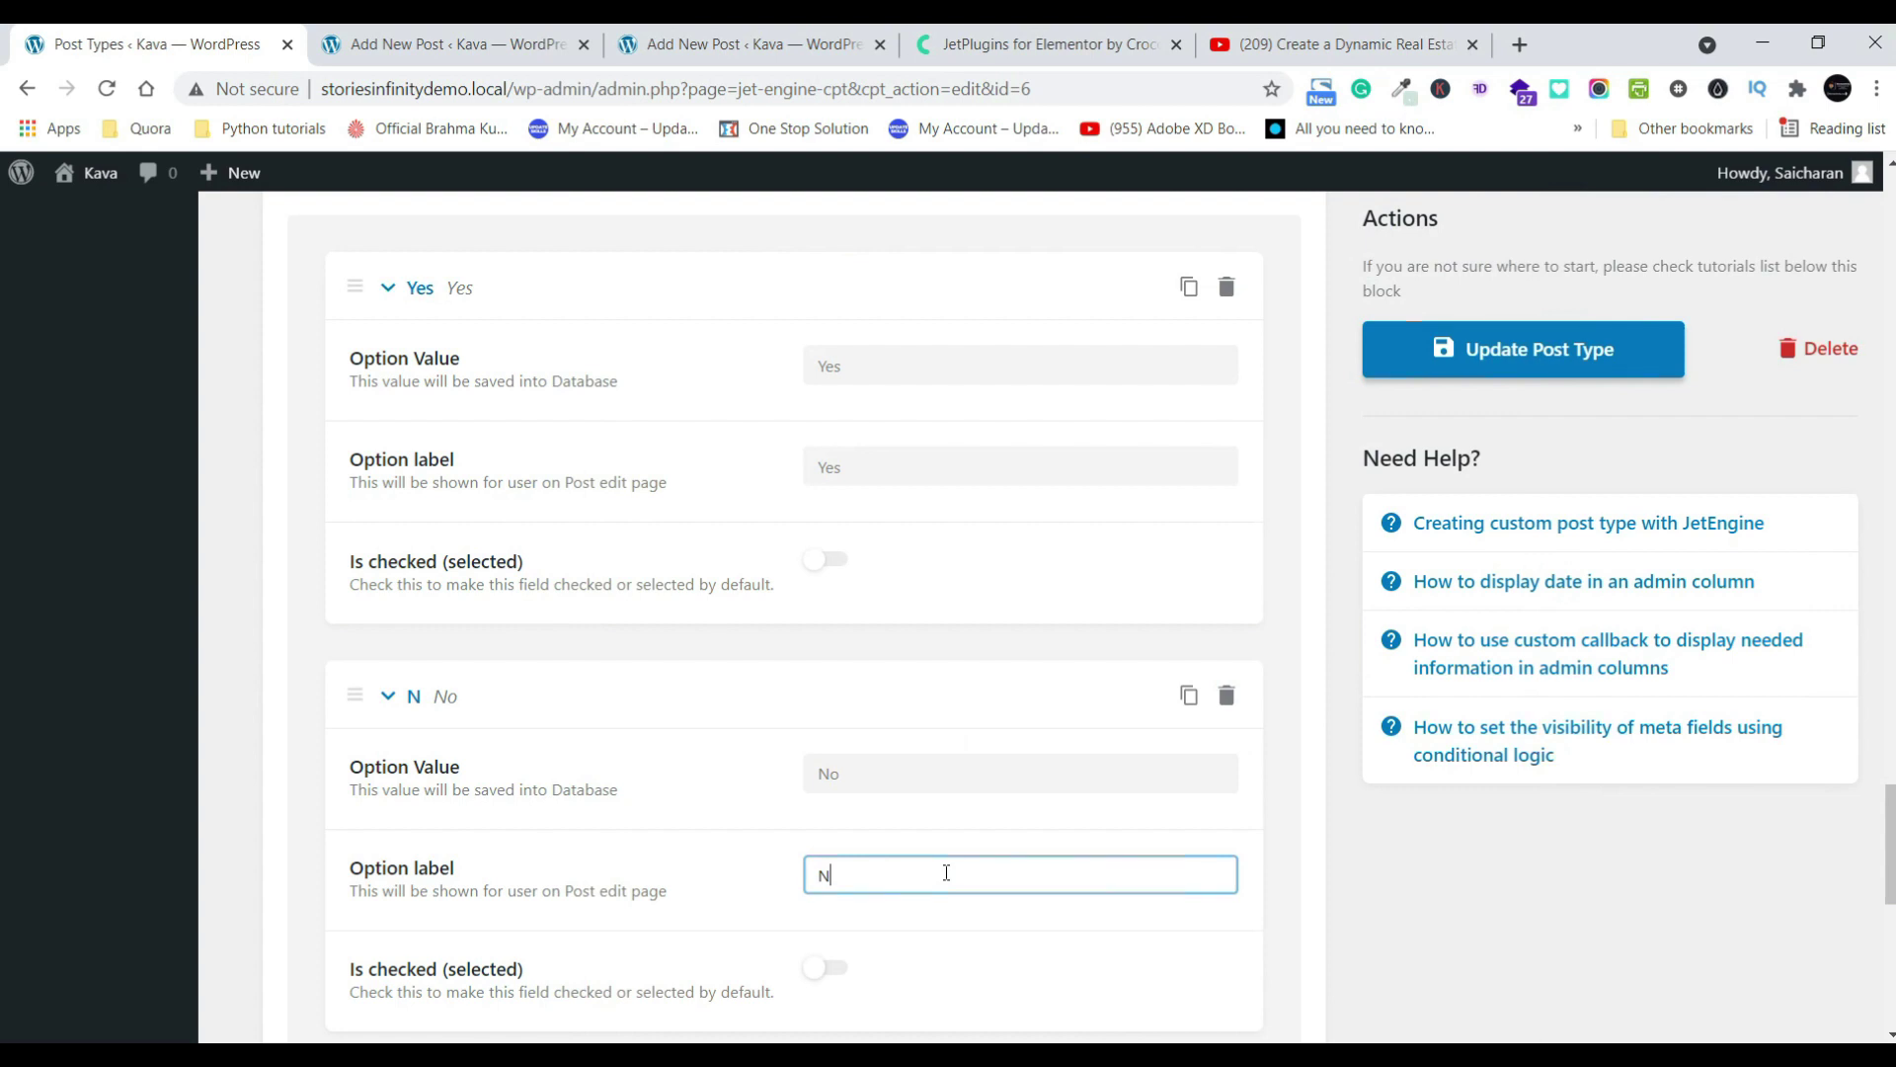
type("o")
scroll(974, 858, "down", 4)
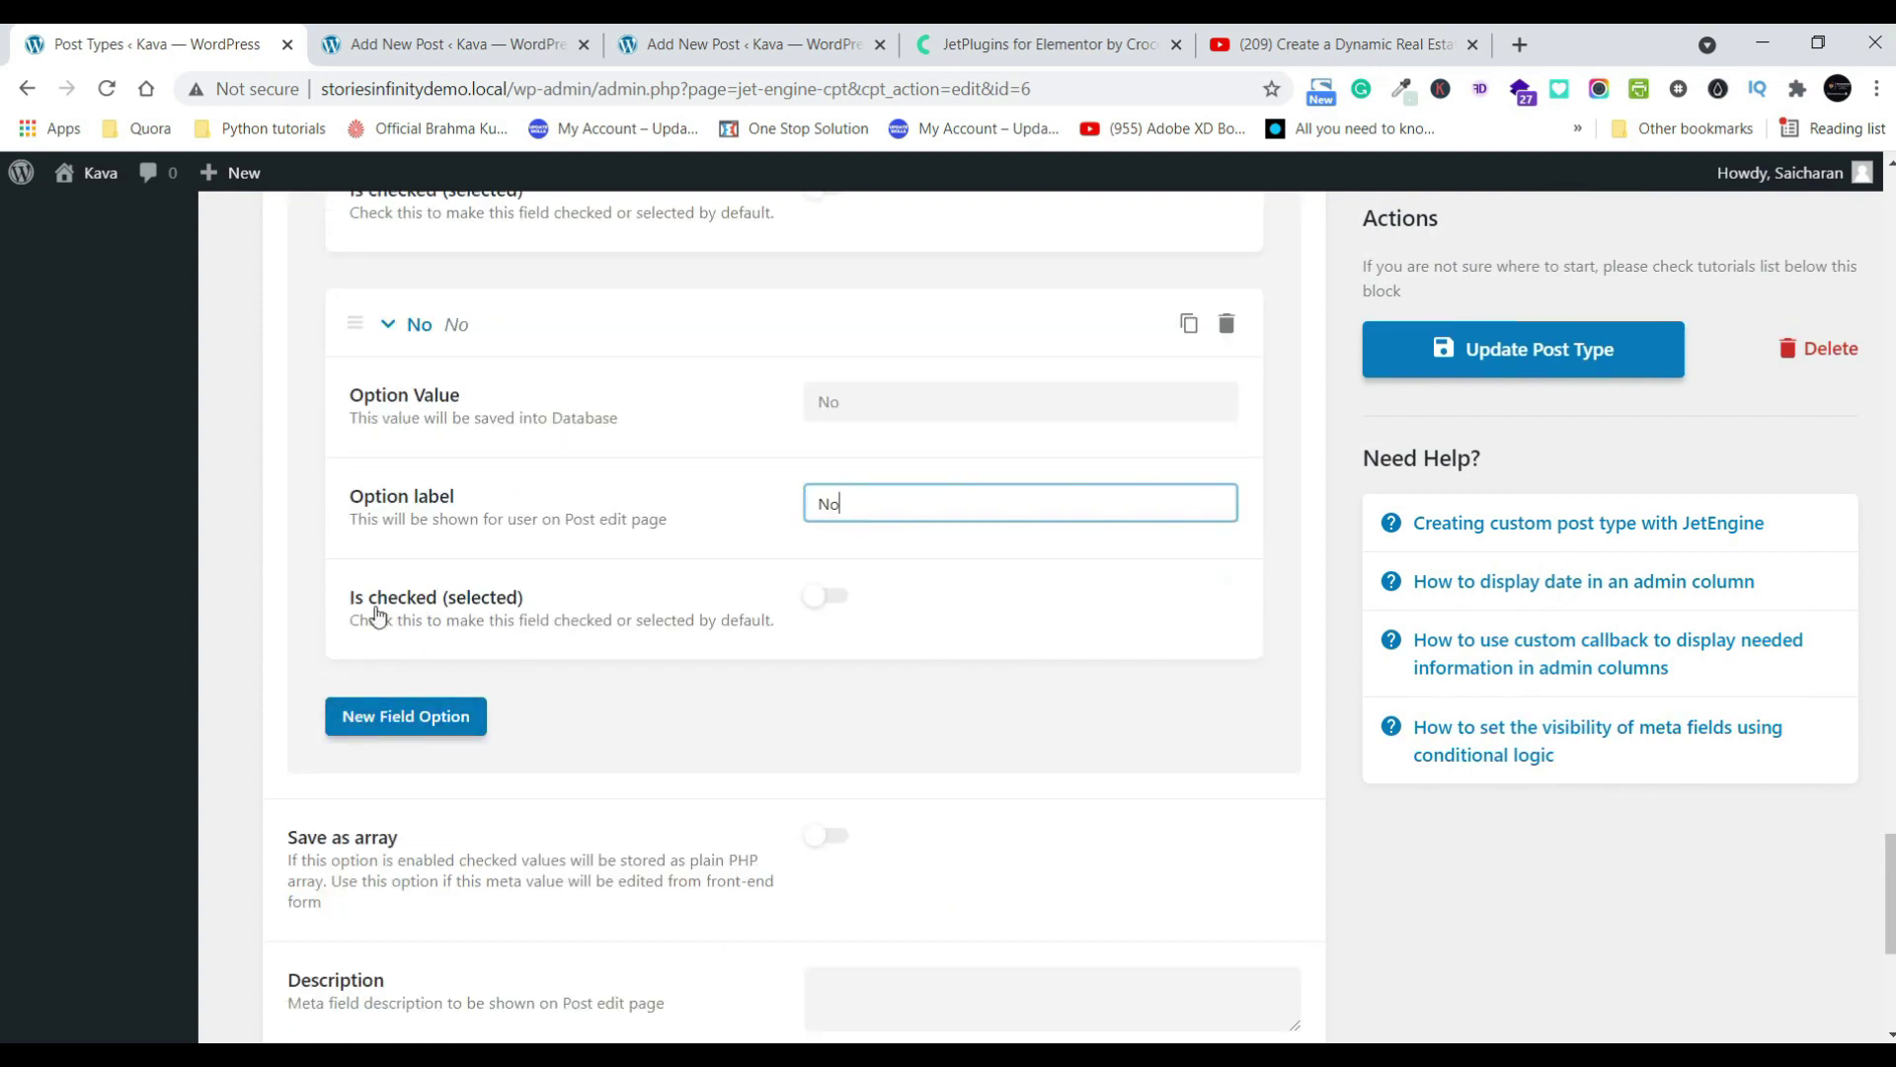
left_click(807, 610)
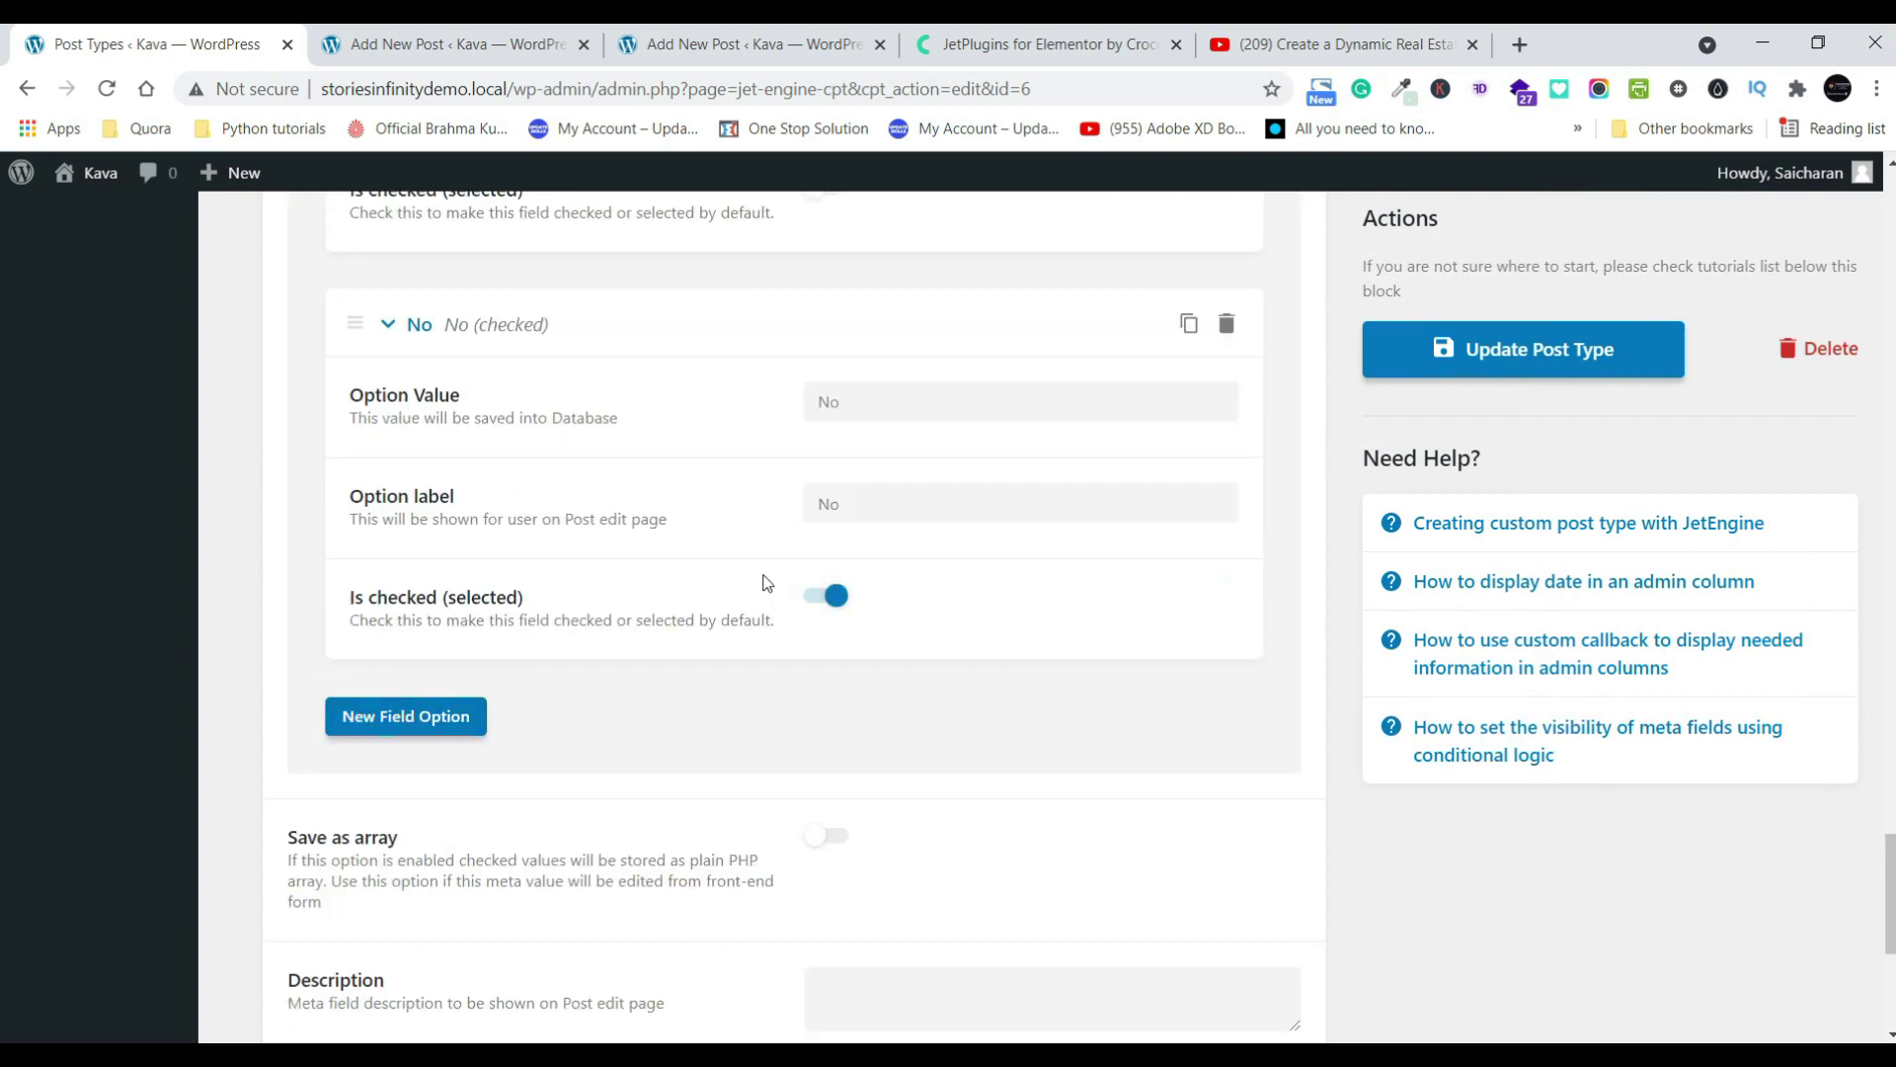
left_click(1526, 351)
- Reload the new Properties post editor to check the meta fields in its Settings box
left_click(454, 44)
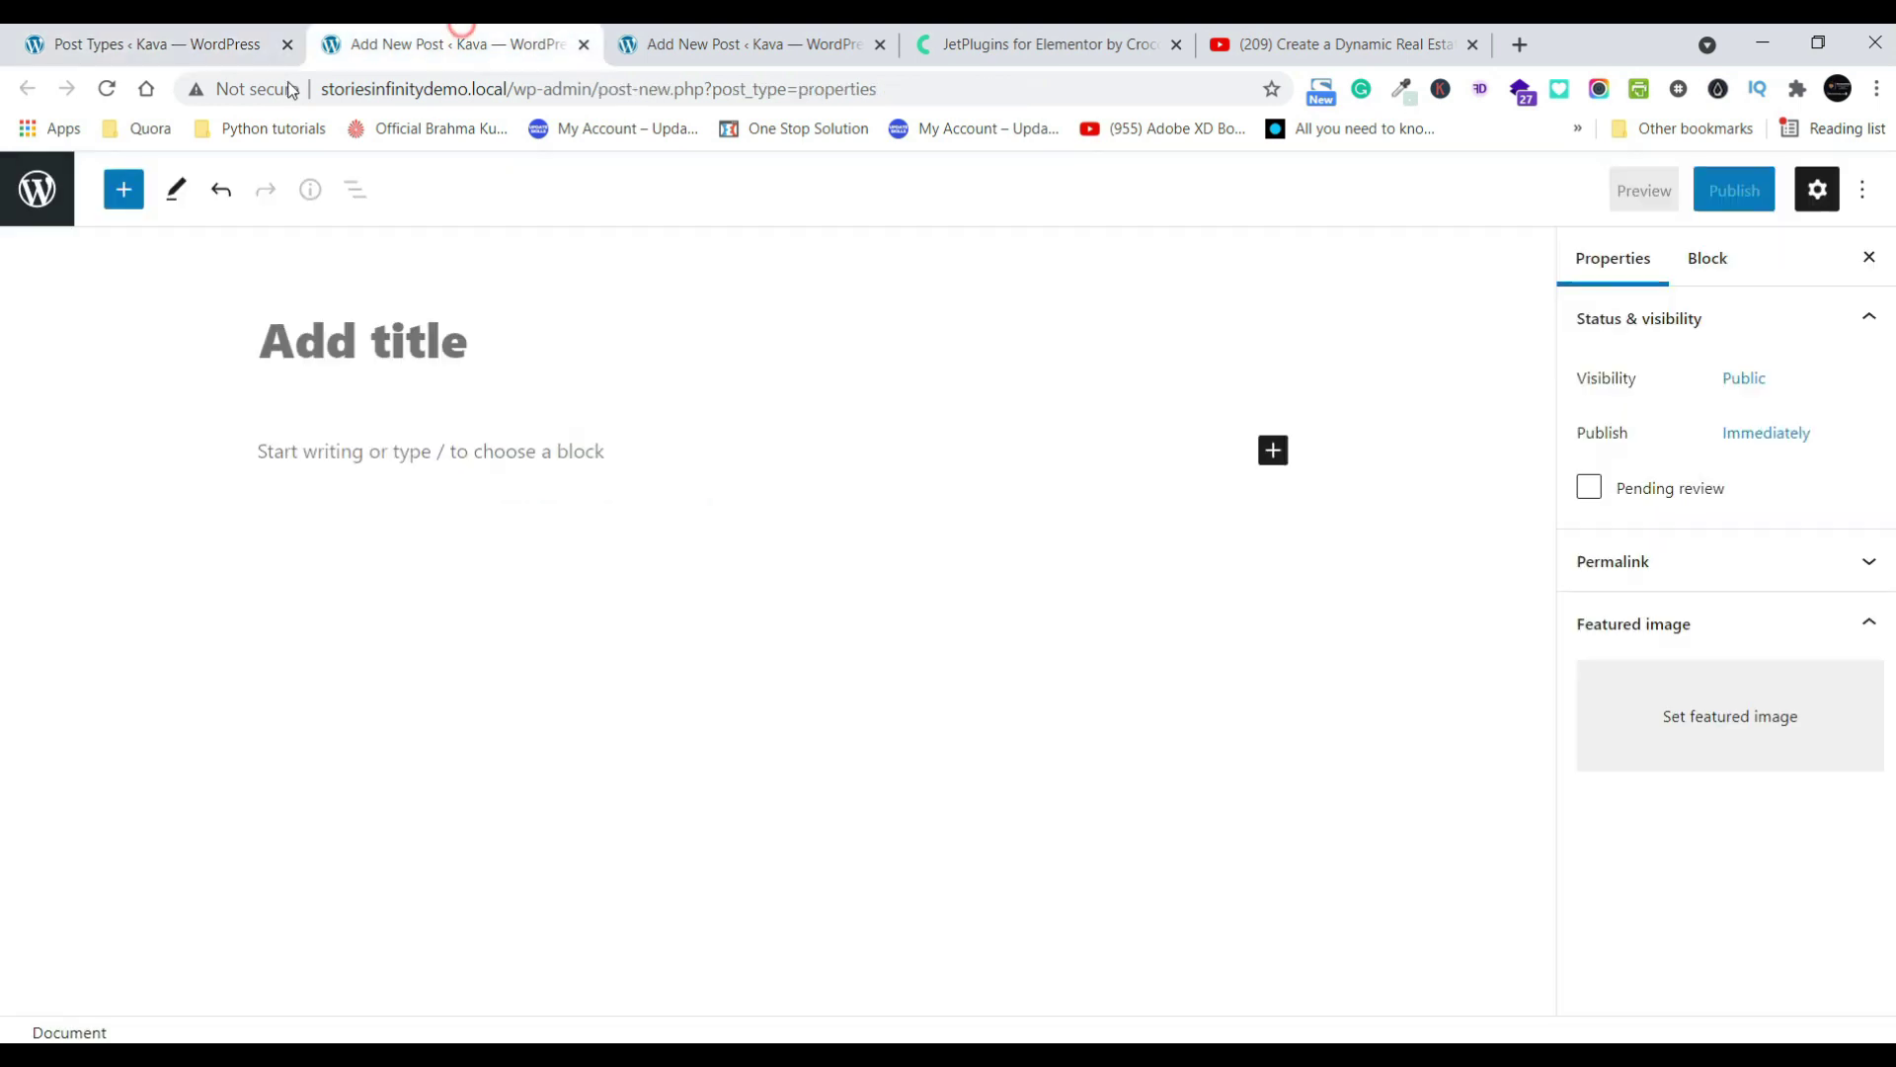
left_click(107, 88)
left_click(1053, 262)
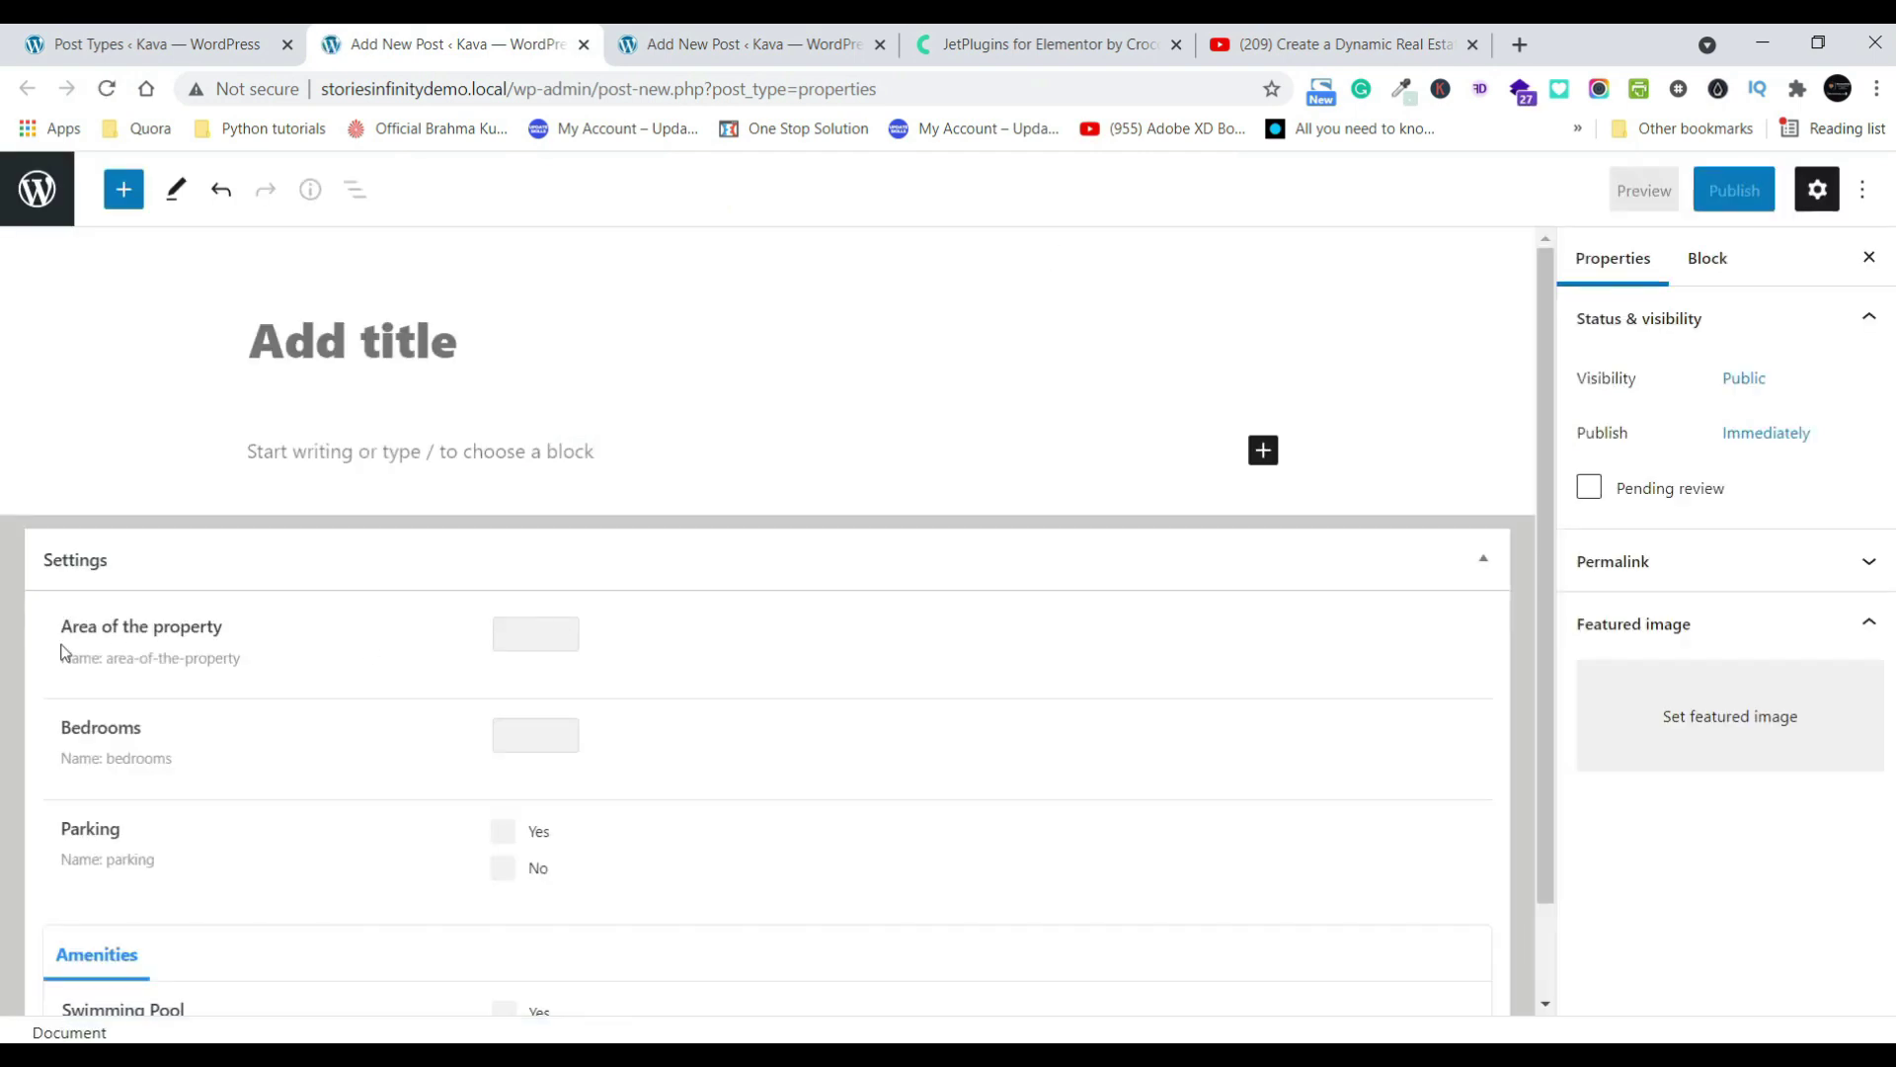
- Compare the Swimming Pool field's options in the Properties post type with the Settings box of the new Properties post
scroll(508, 842, "down", 2)
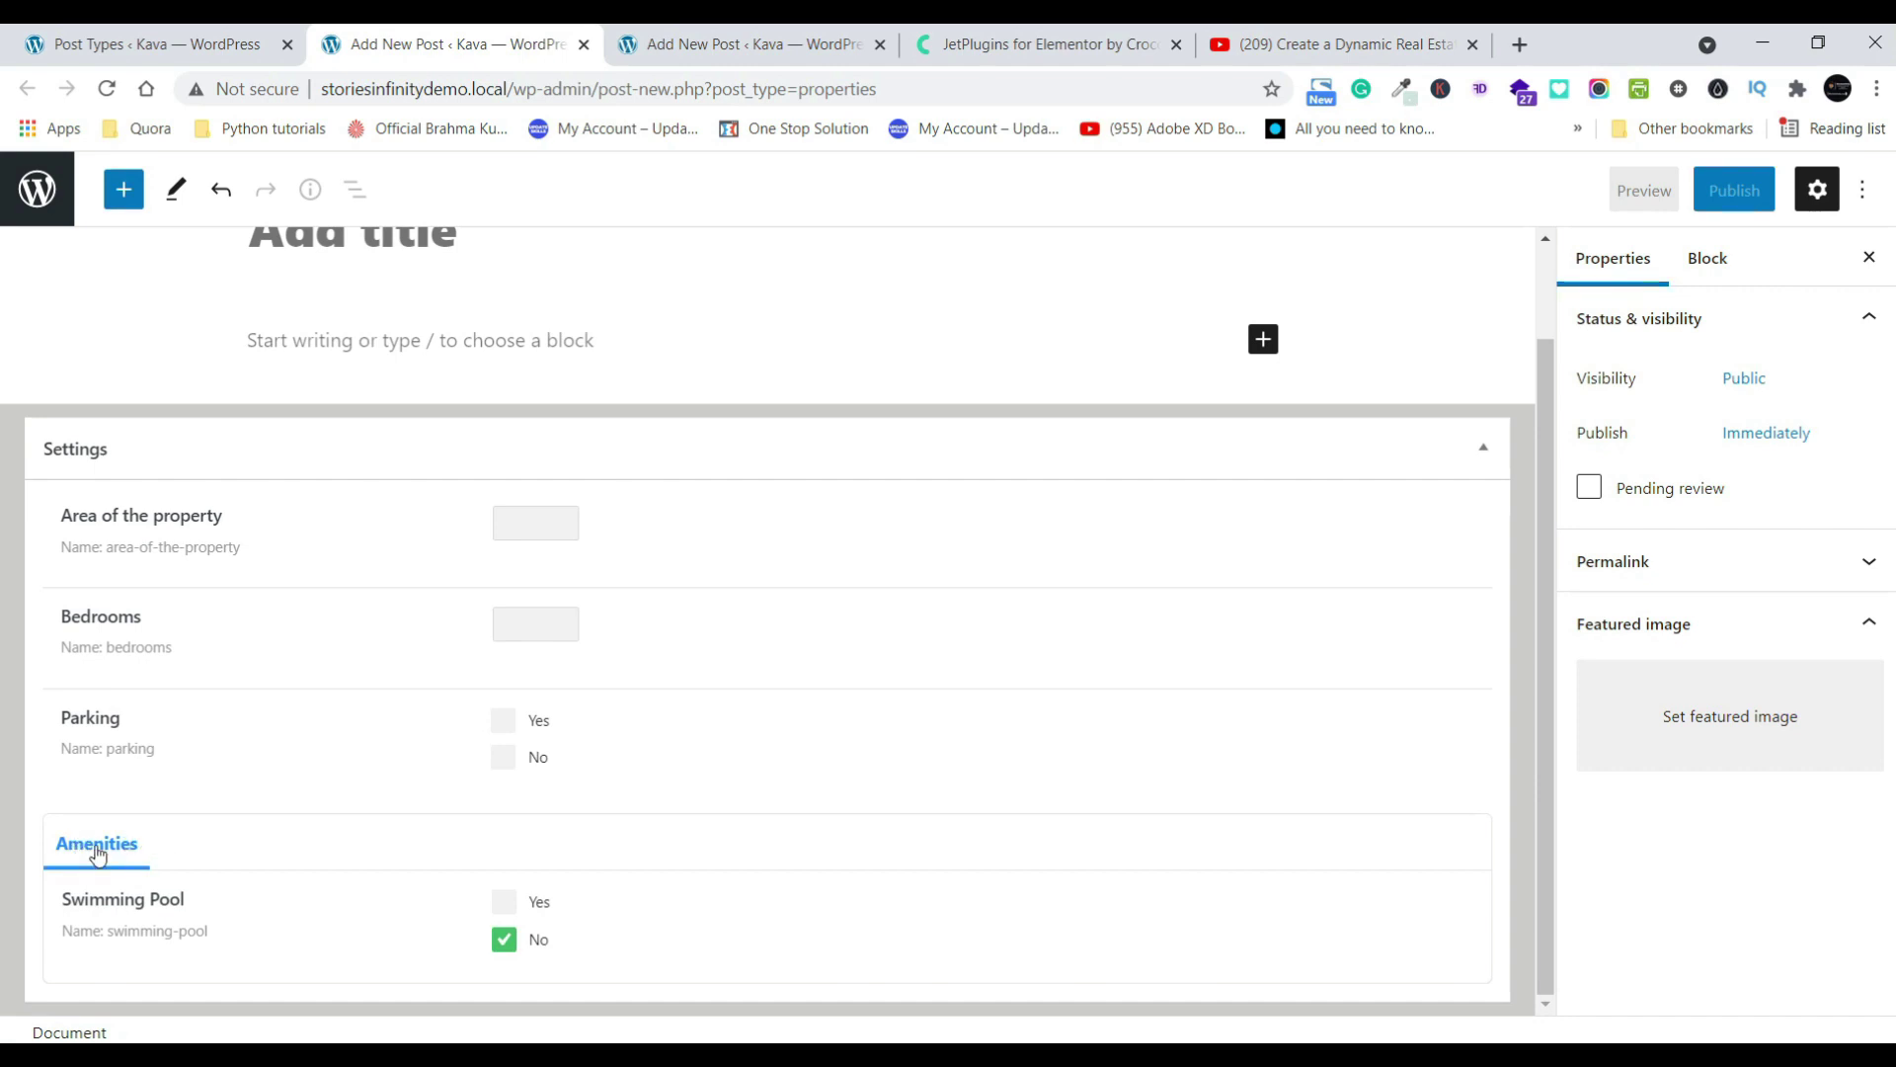
left_click(118, 40)
scroll(470, 826, "up", 10)
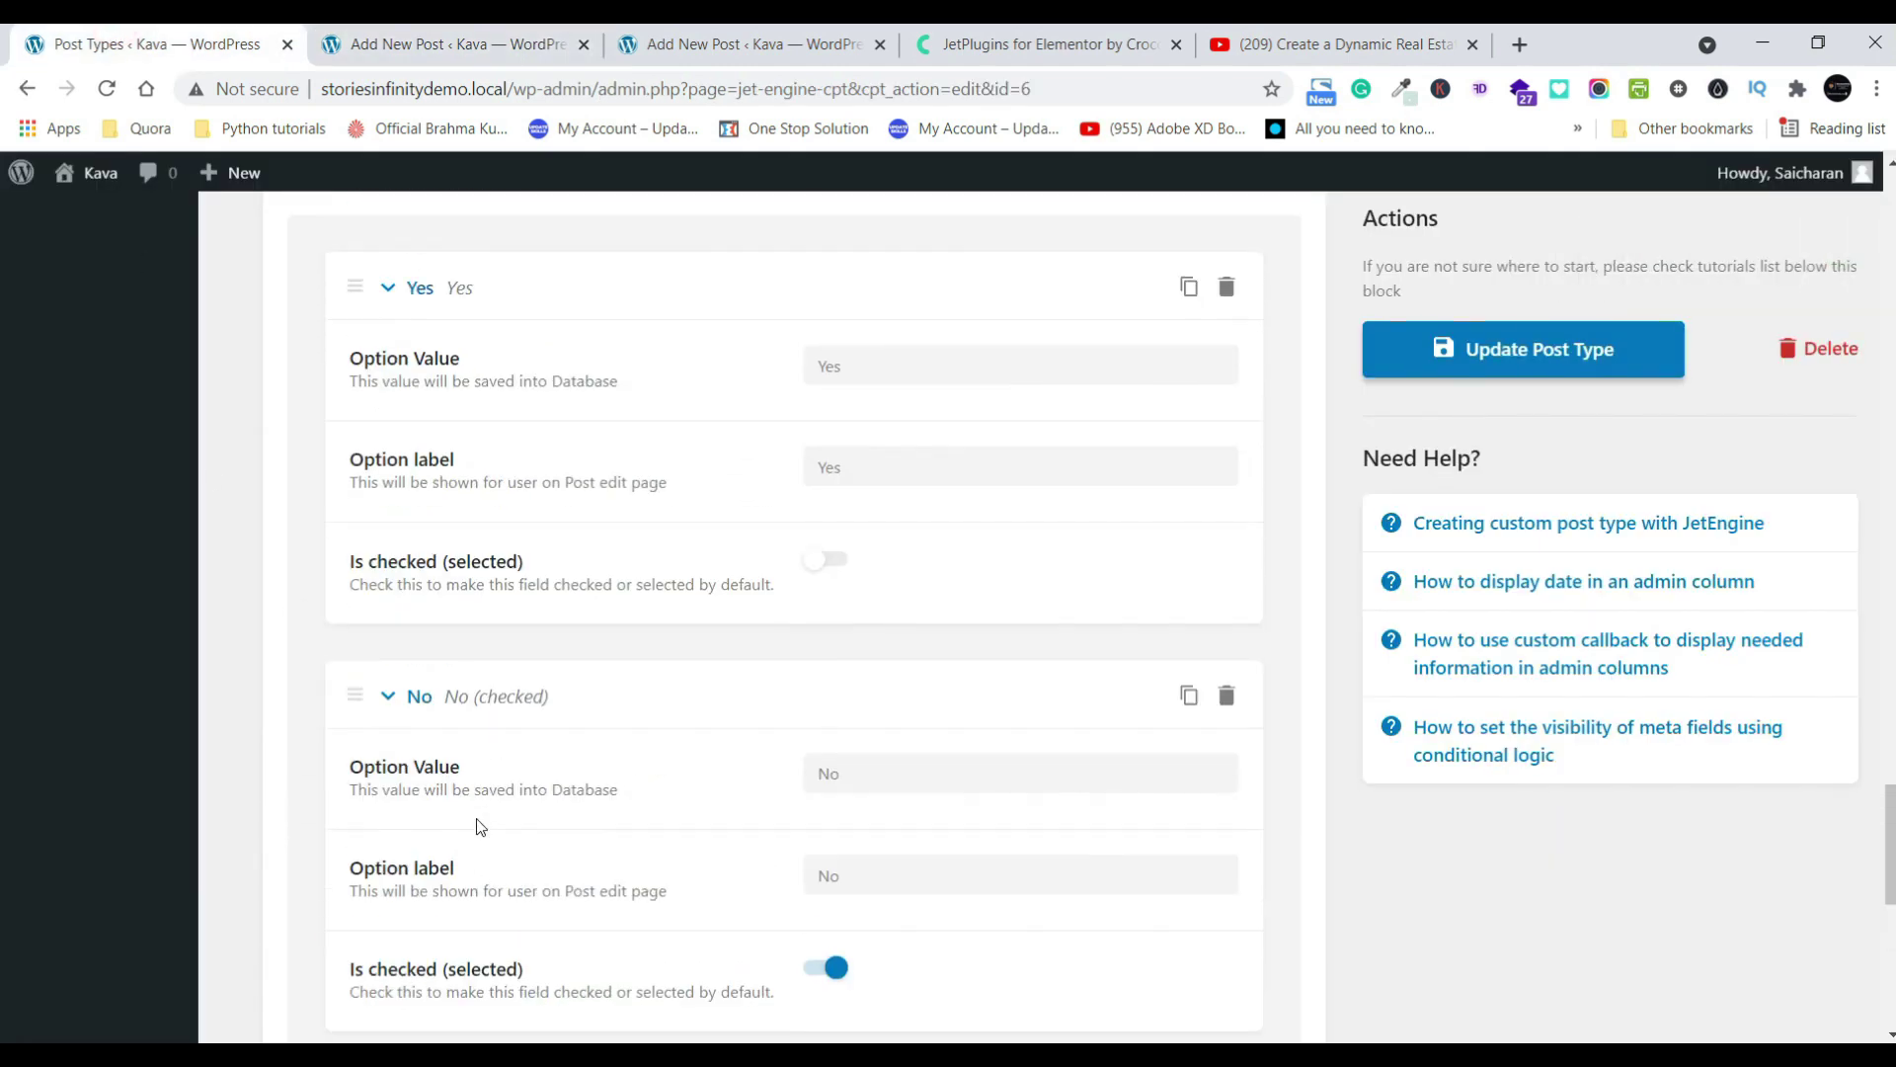
left_click(325, 578)
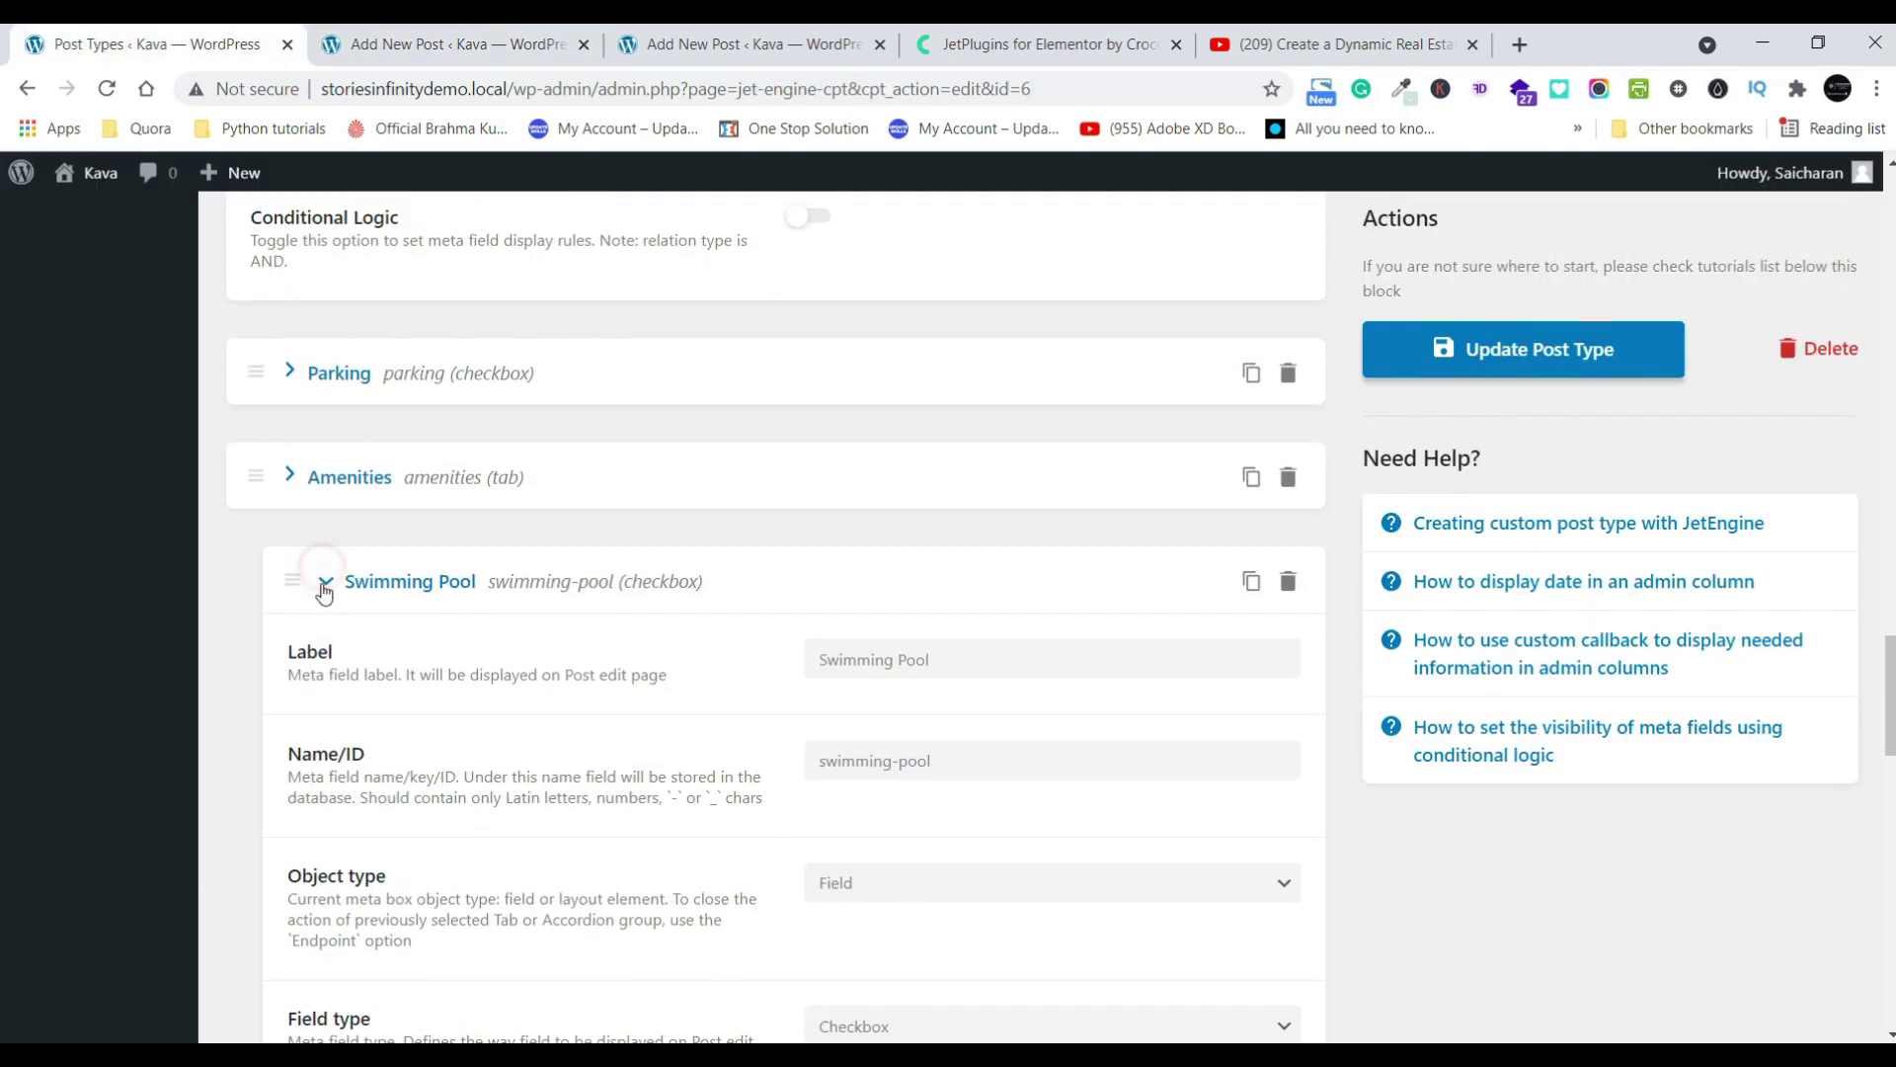
left_click(396, 40)
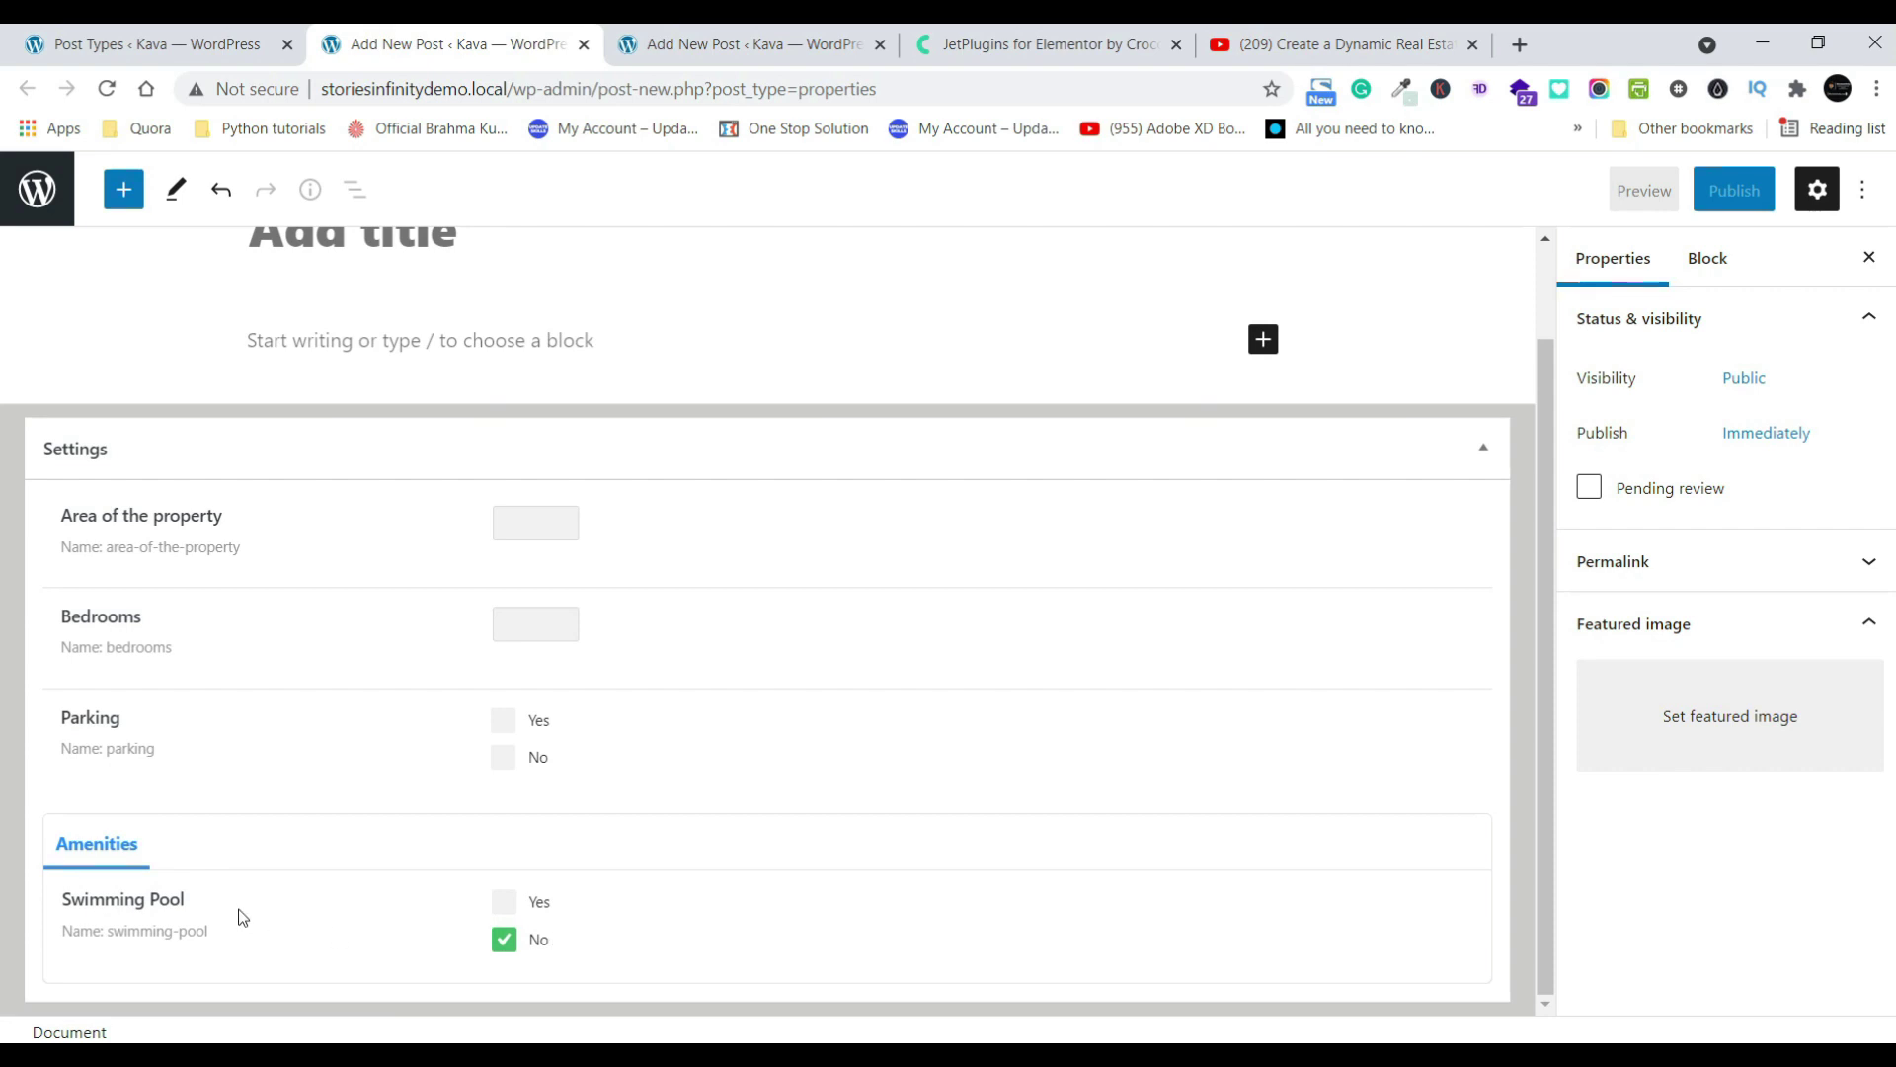
left_click(252, 35)
left_click(350, 731)
scroll(678, 787, "down", 12)
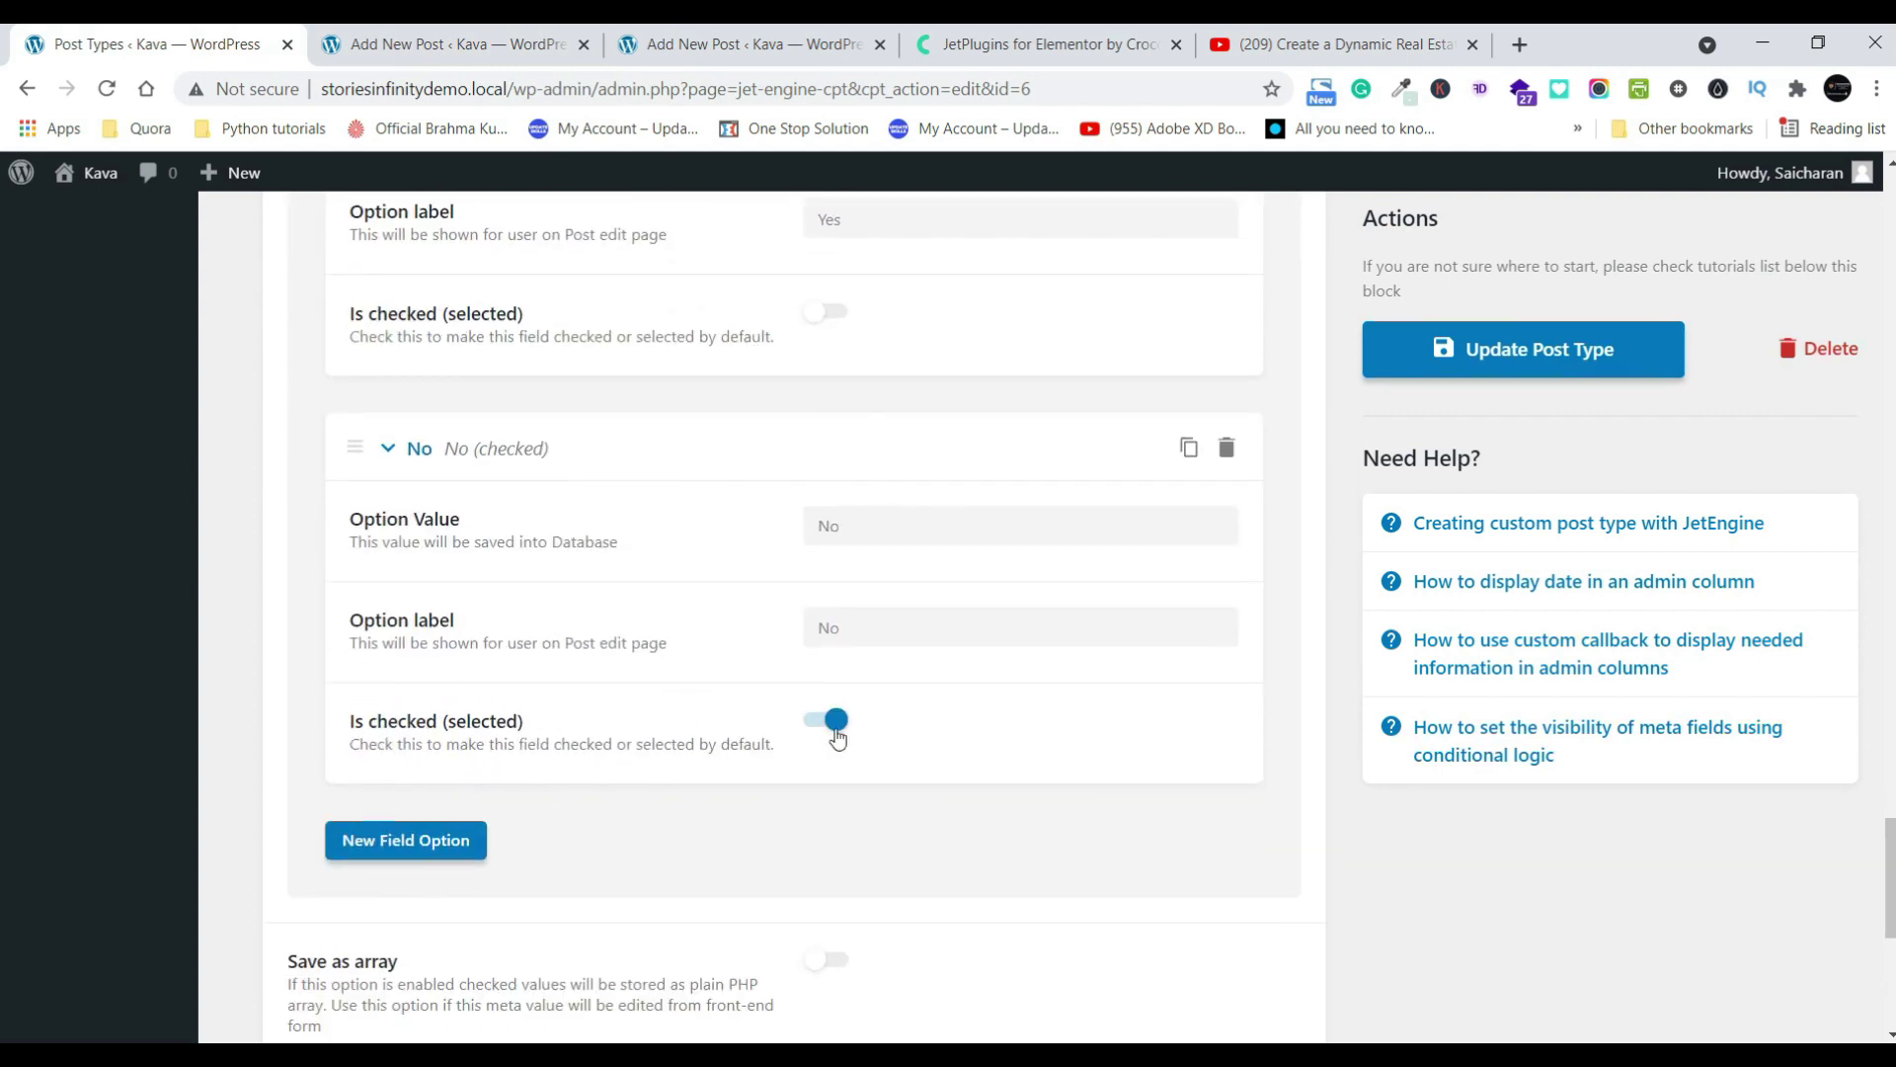
left_click(454, 44)
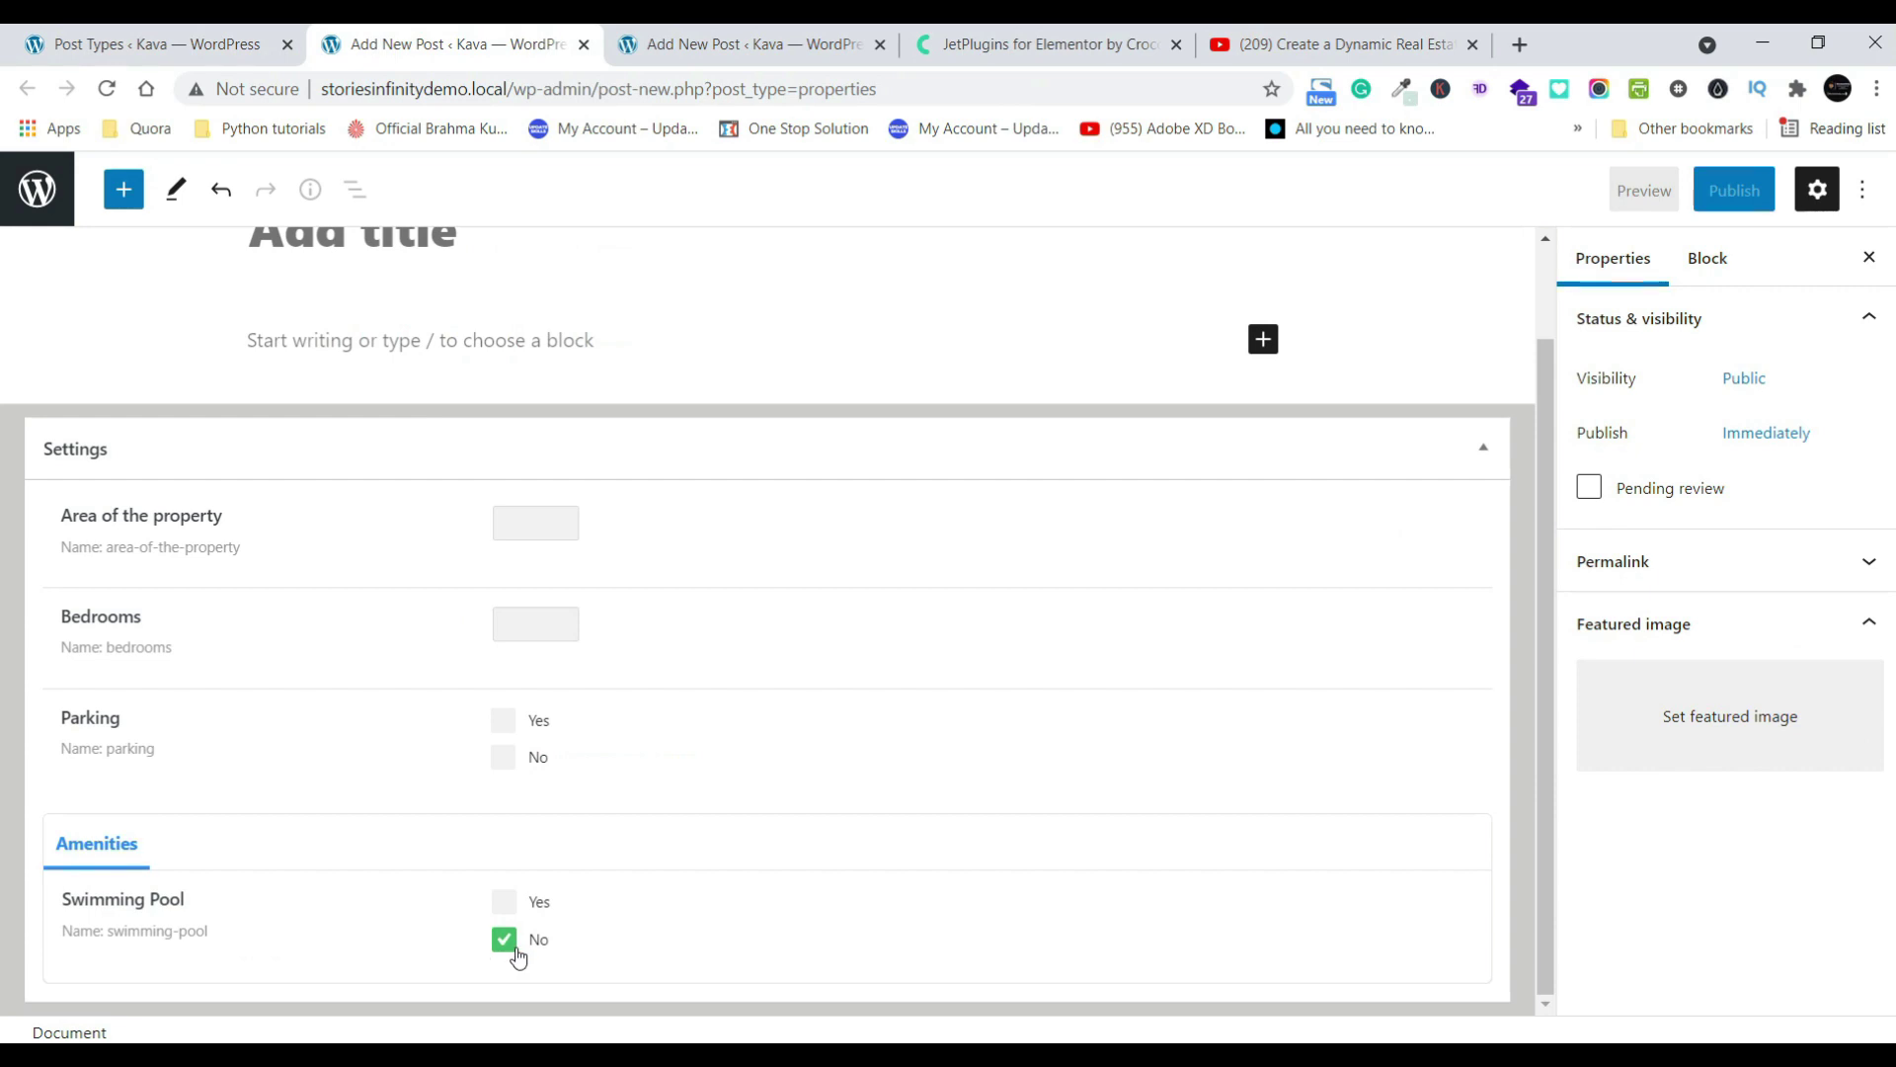
- Check Yes and uncheck No for Swimming Pool, and check Yes for Parking in the new Properties post
left_click(505, 900)
left_click(505, 941)
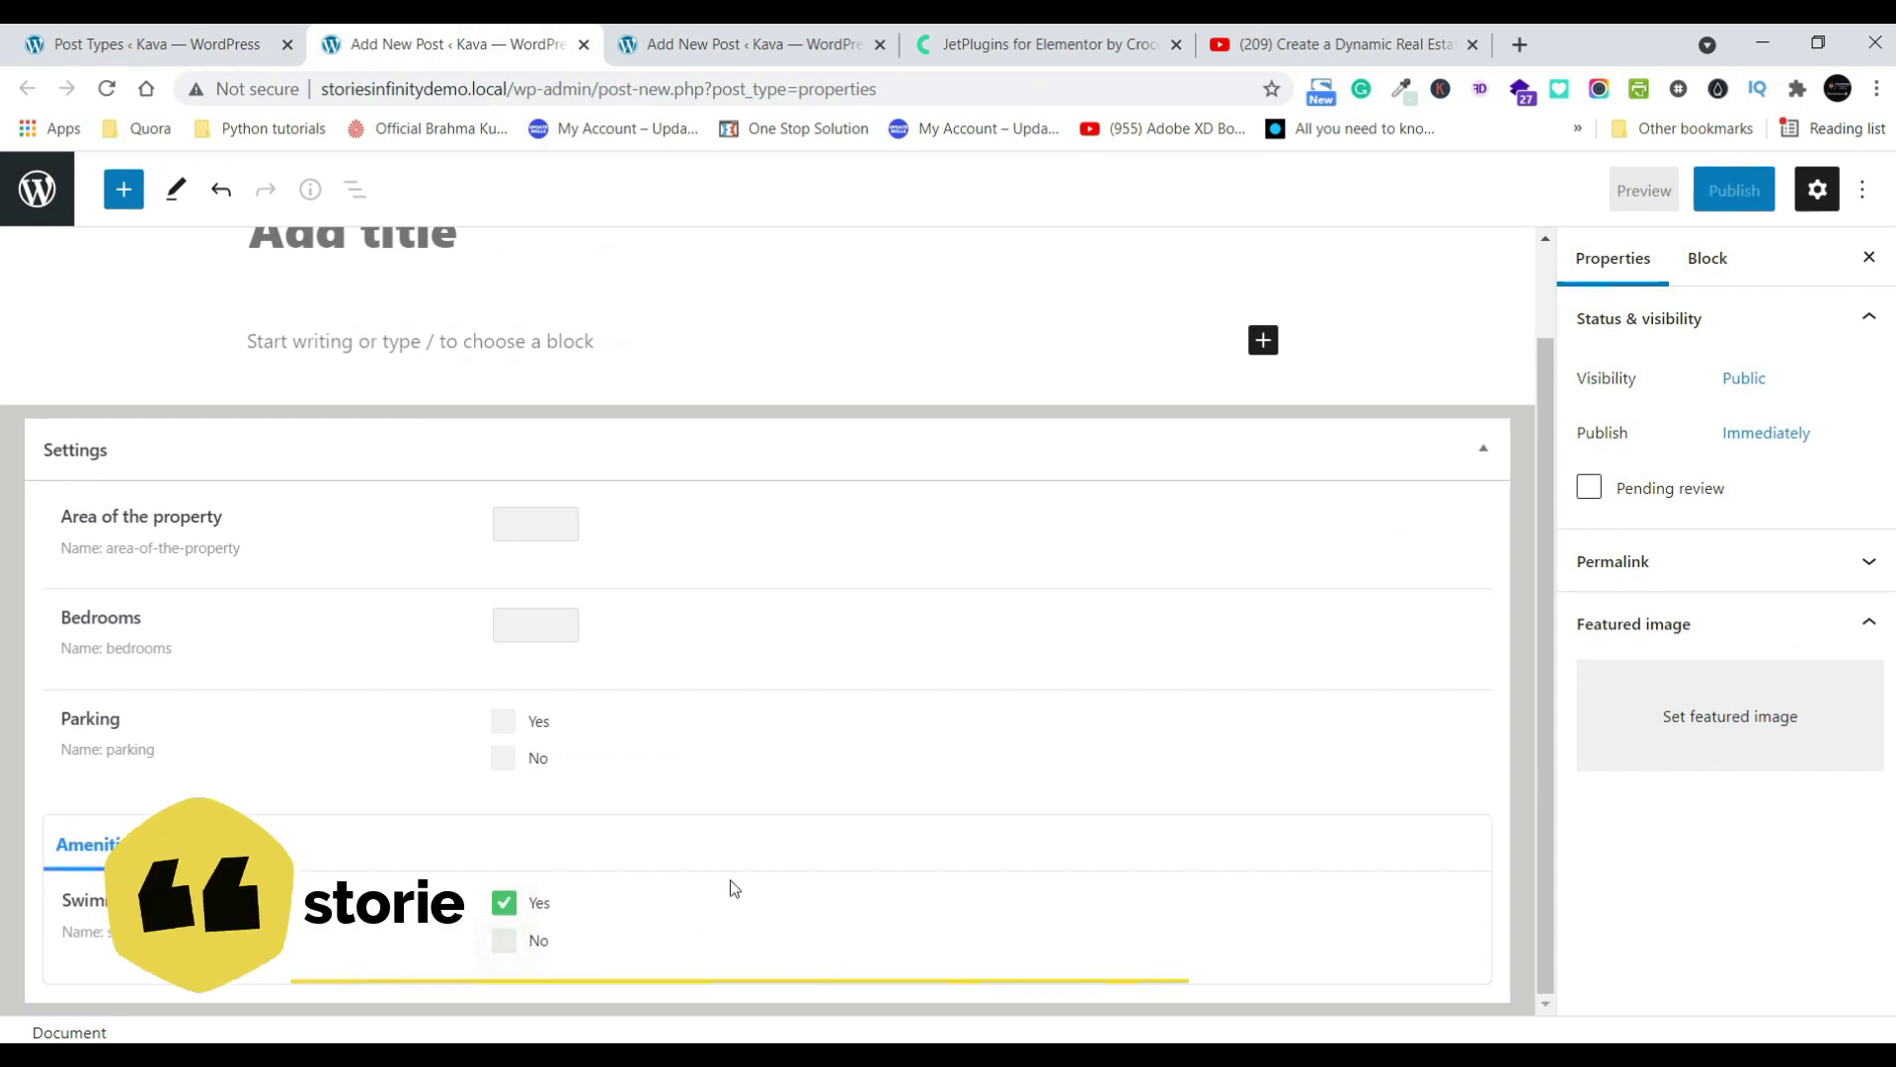
left_click(503, 721)
- Set Bedrooms to 2 and Area of the property to 150
left_click(540, 629)
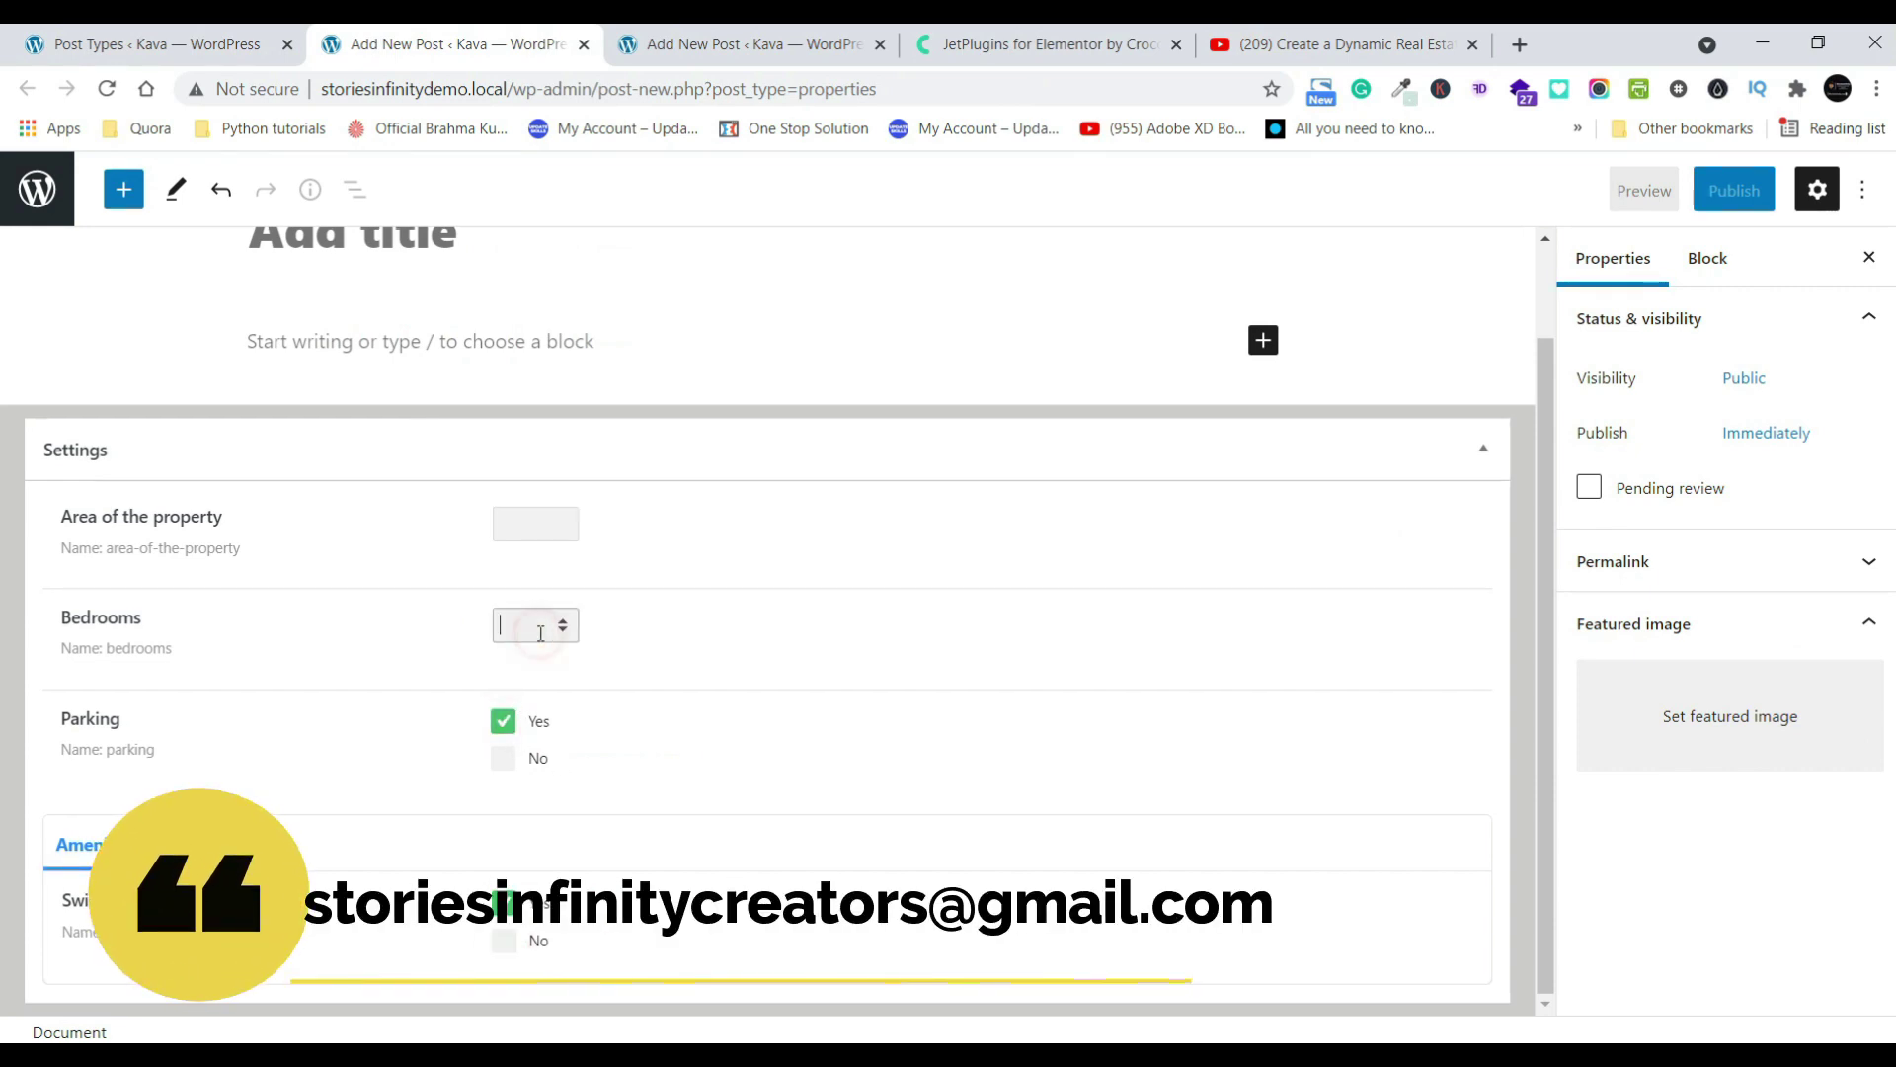
type("2")
left_click(563, 531)
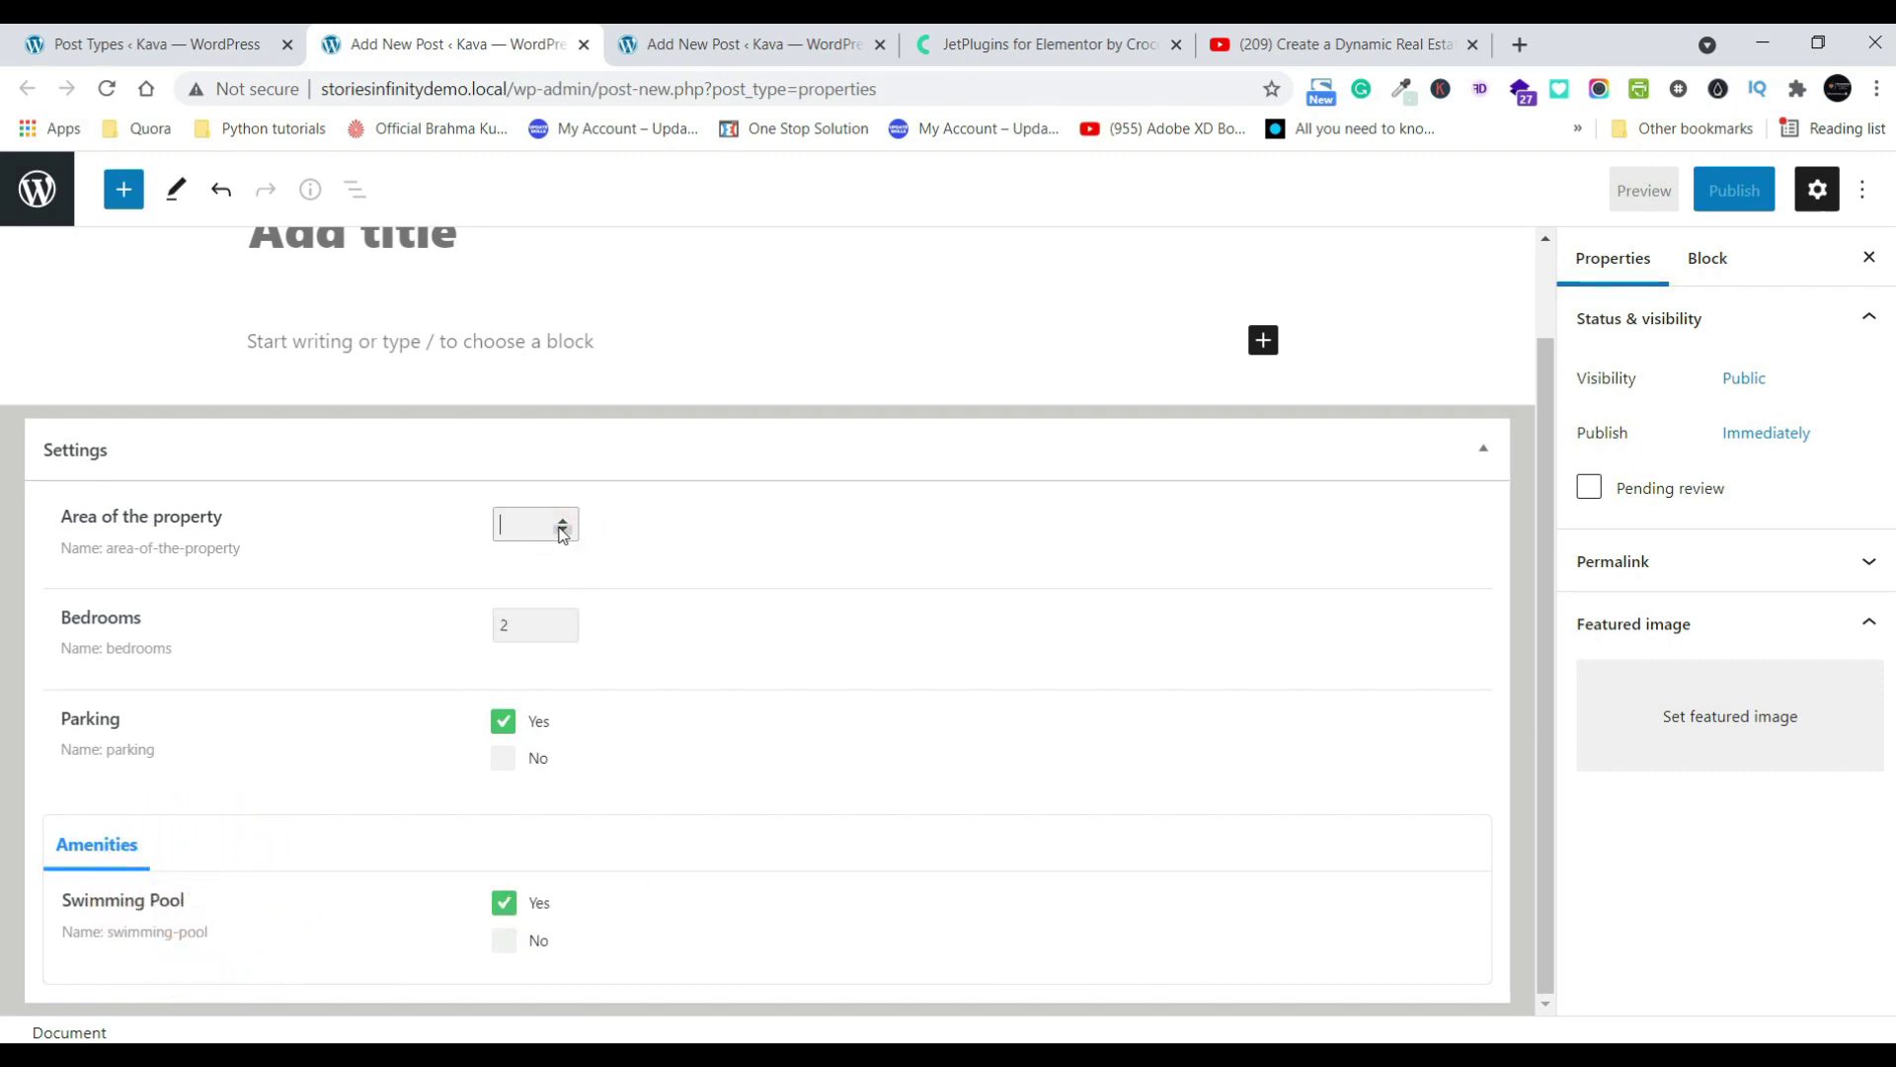
type("150")
left_click(825, 600)
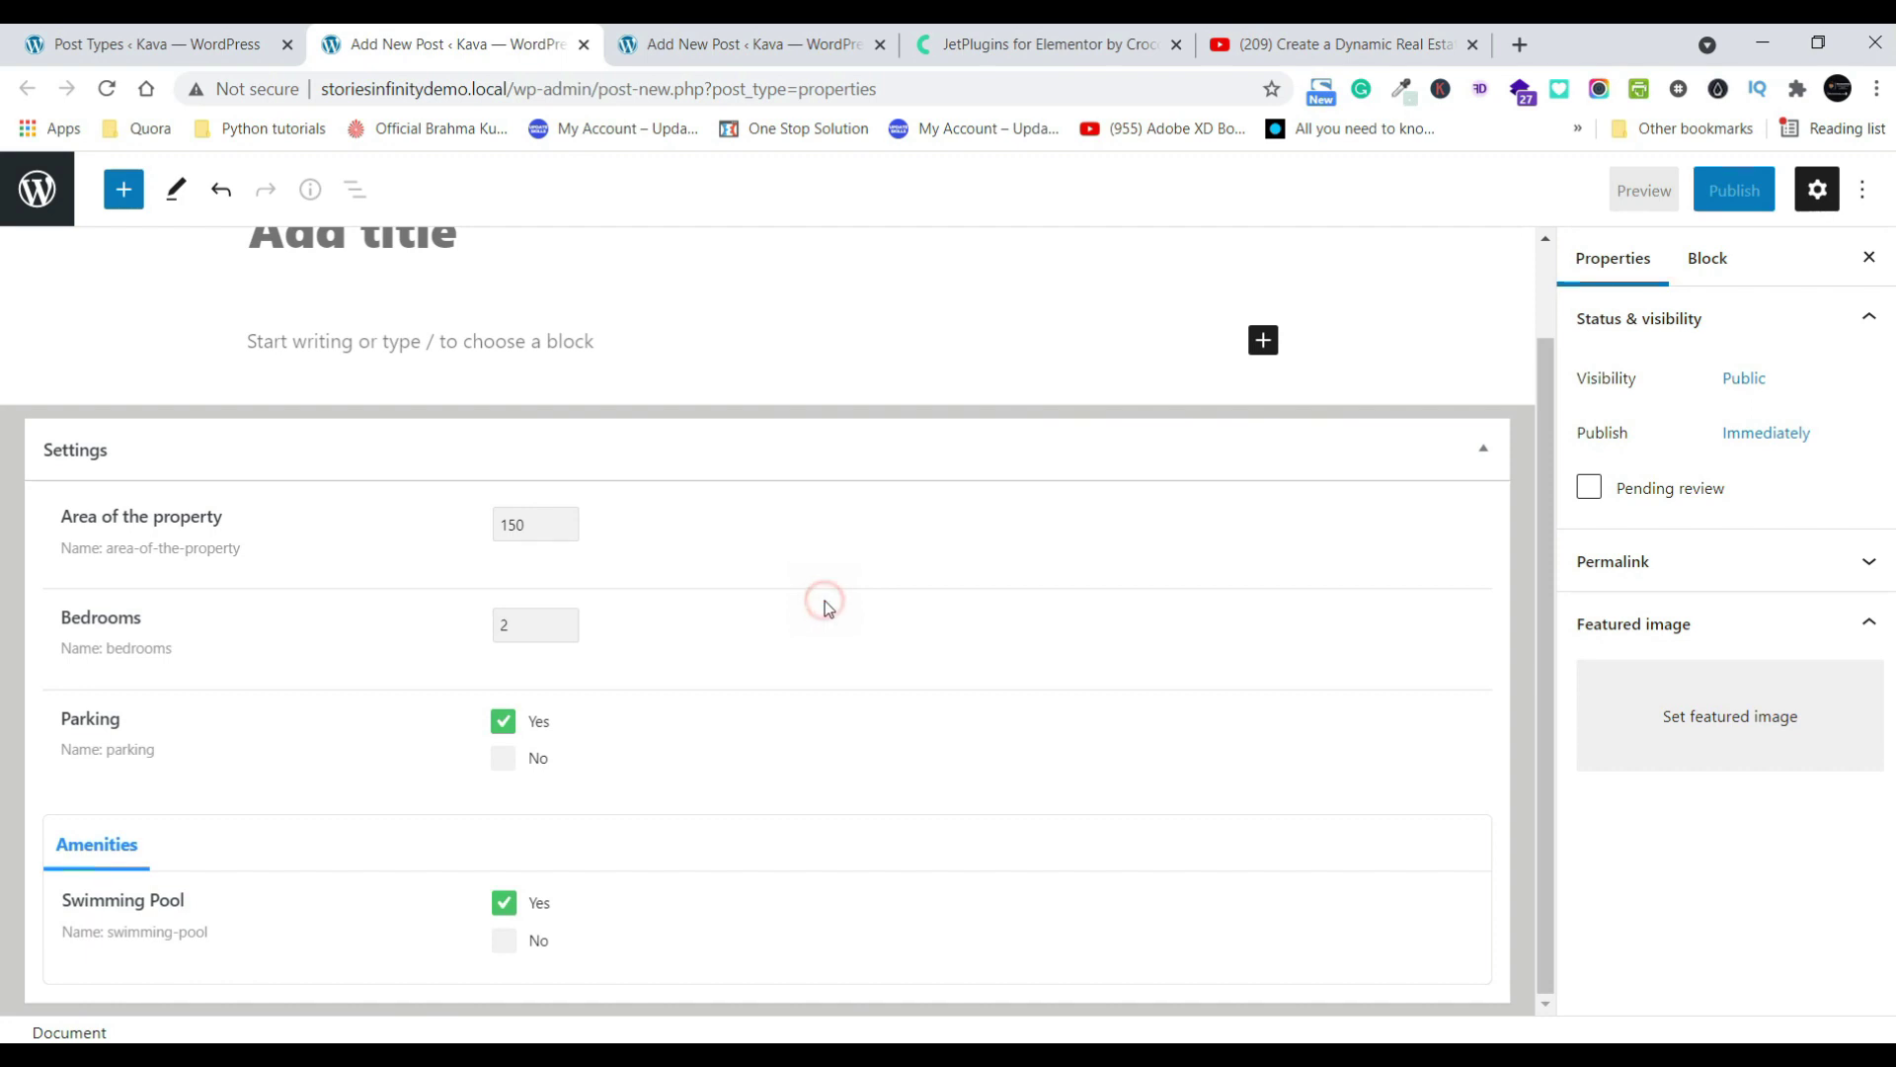
- Title the post "New falt" and add the paragraph "This is built with A very good team"
left_click(577, 238)
type("New I")
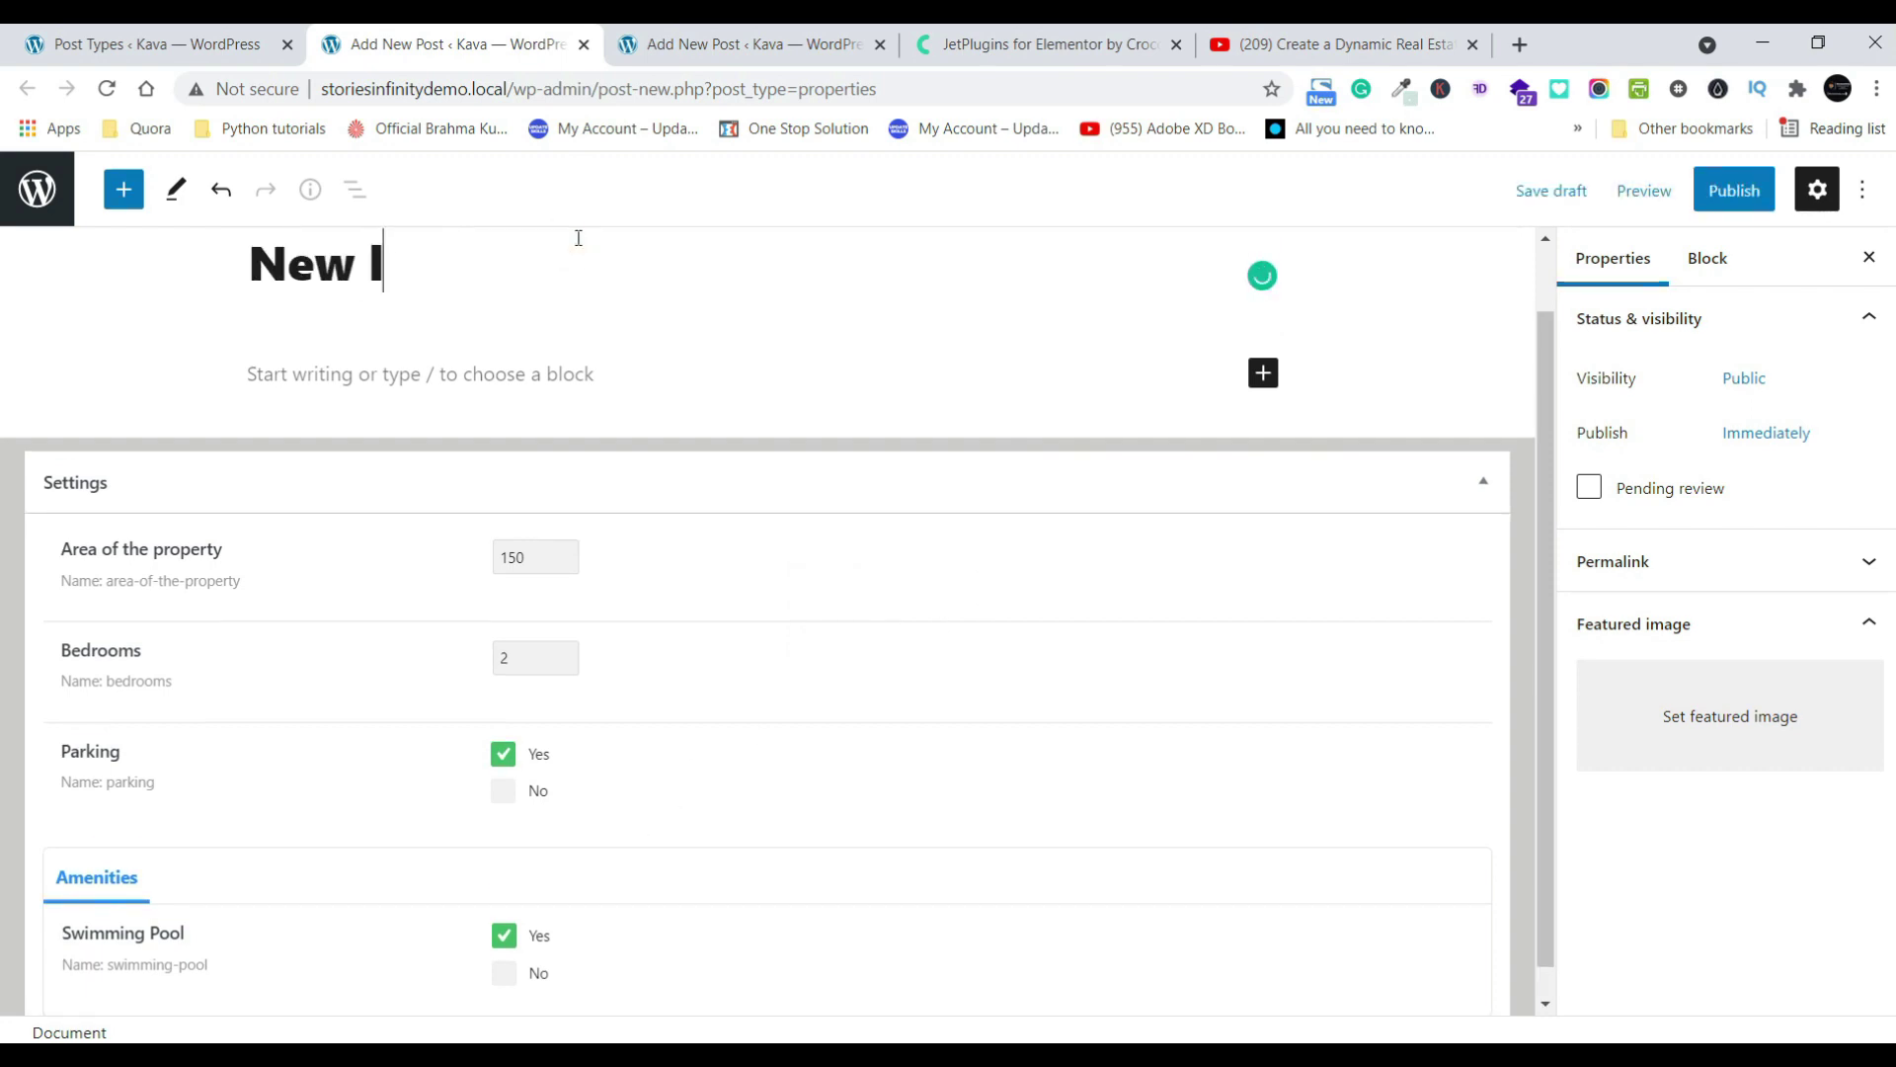
key("BackSpace")
type("falt")
key("Return")
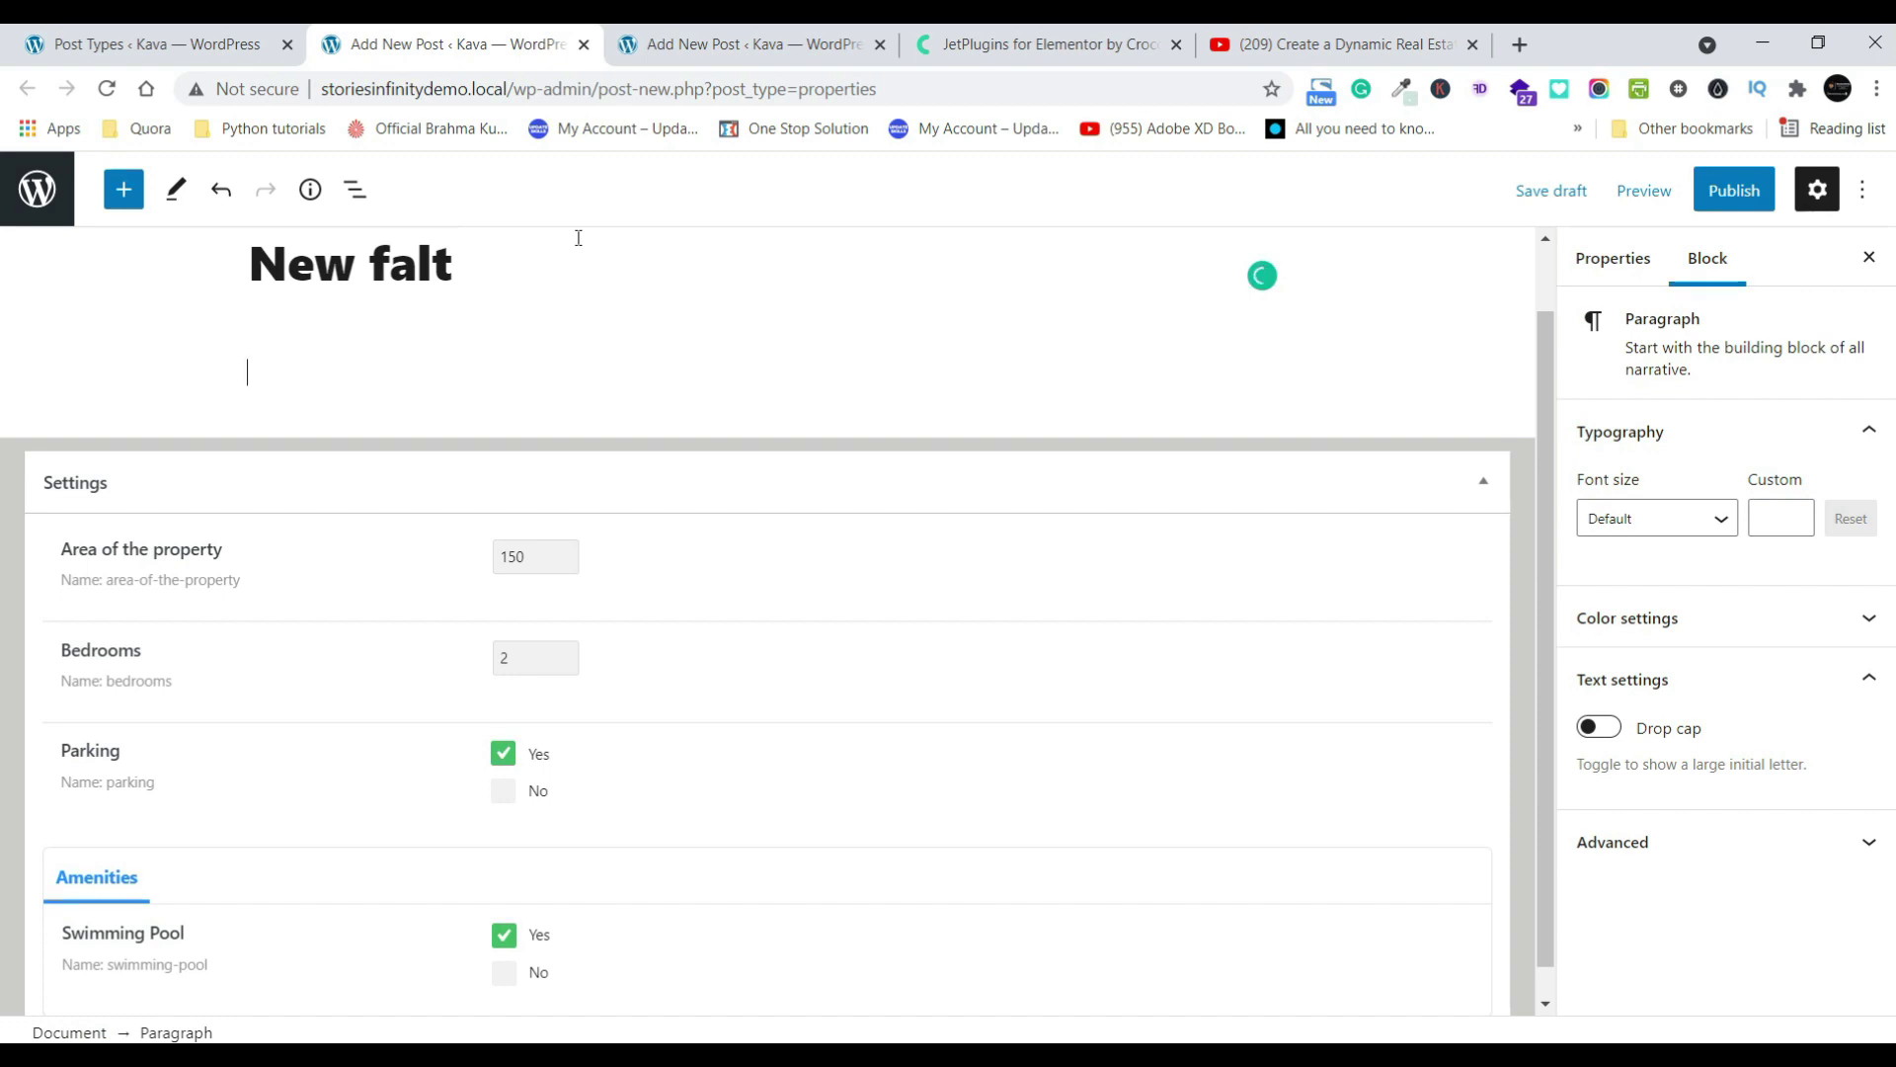
type("This is built with A very good team")
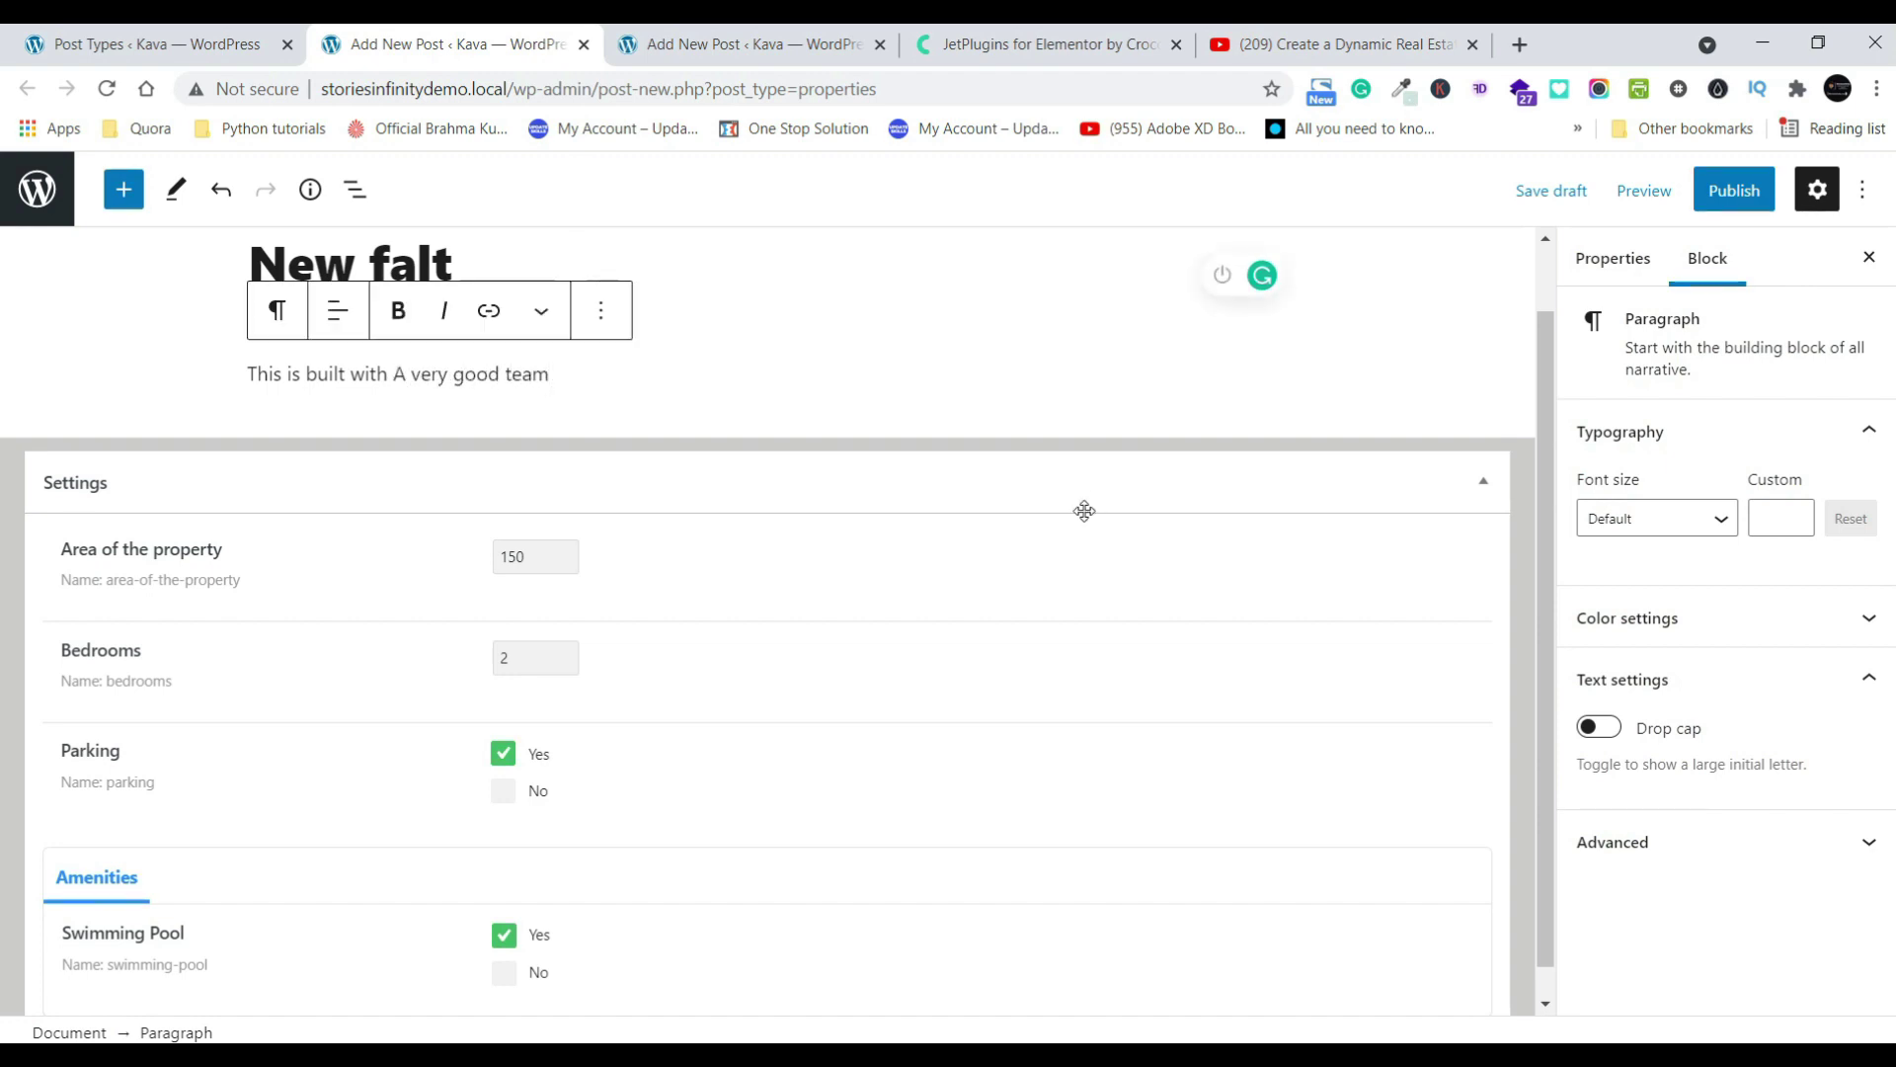
scroll(1083, 511, "up", 1)
scroll(1020, 537, "down", 1)
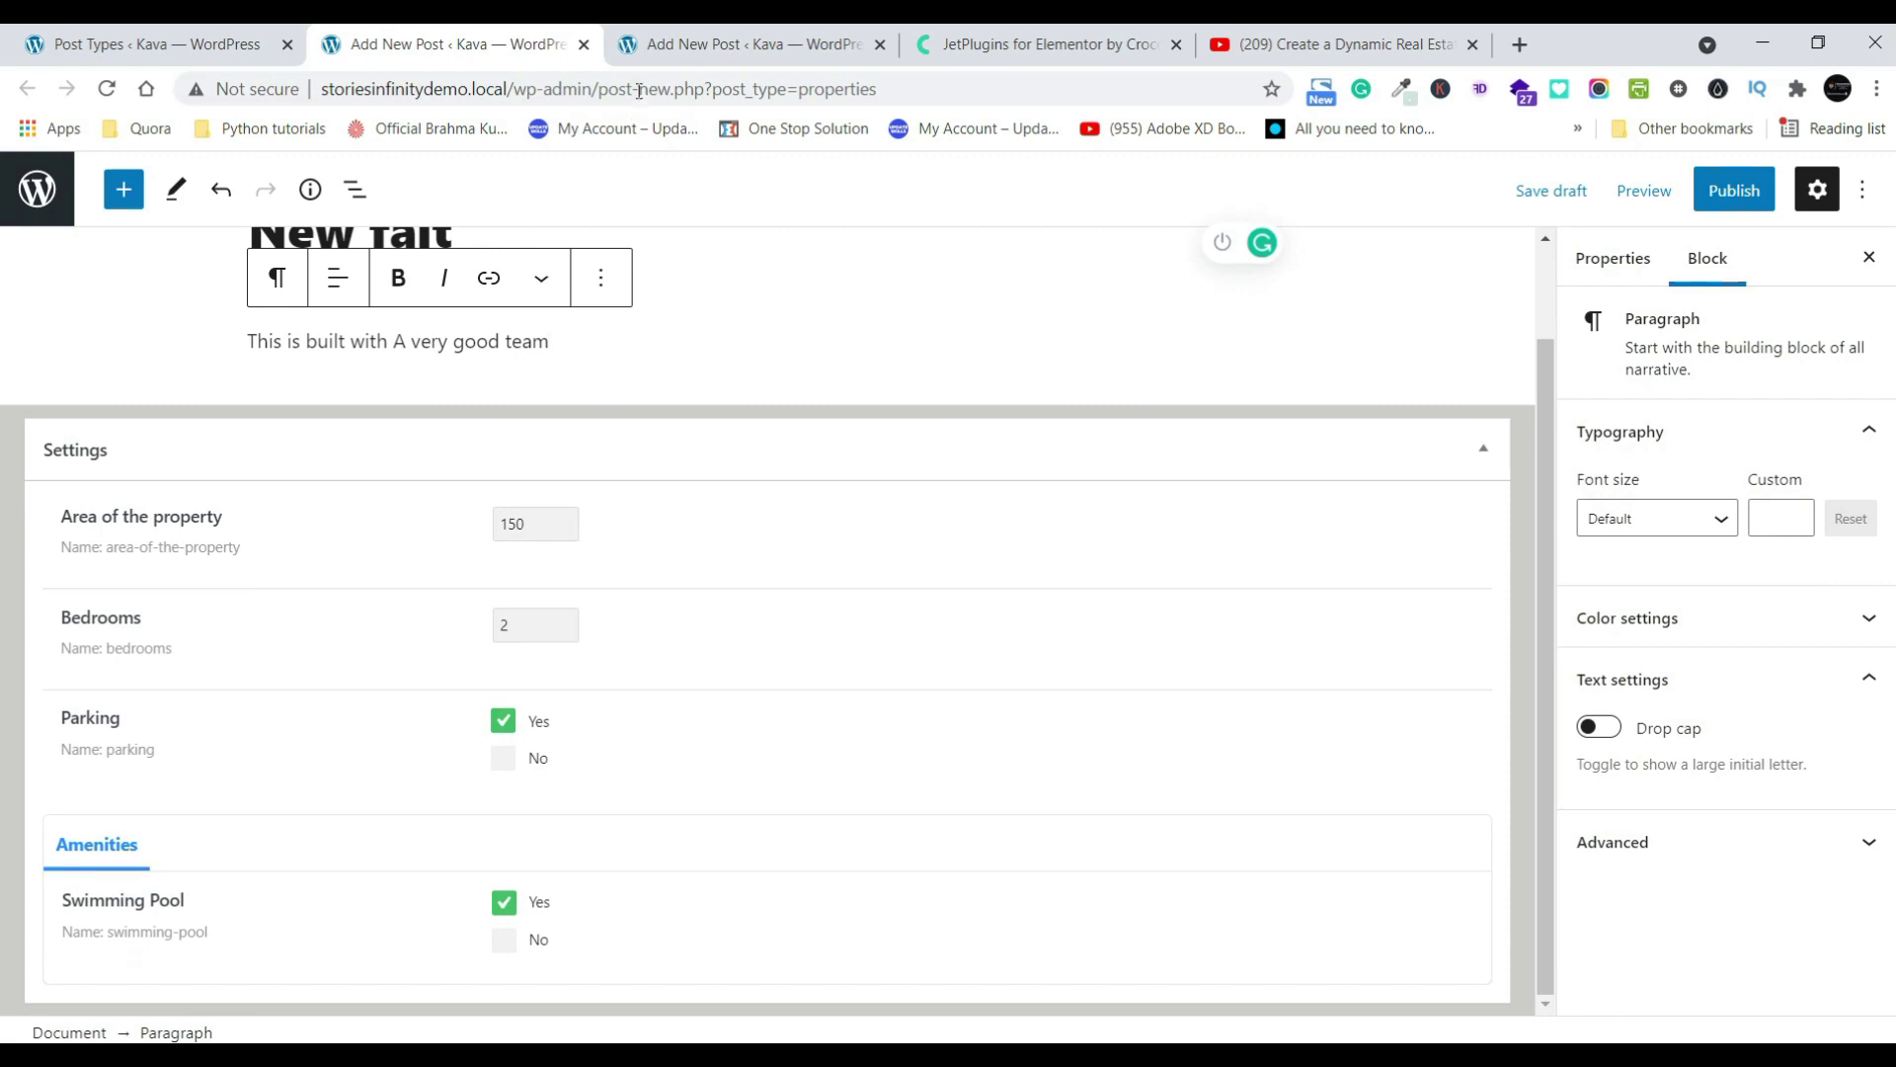
- Look through the Properties post type settings down to the Admin Columns section
left_click(223, 52)
scroll(667, 605, "up", 7)
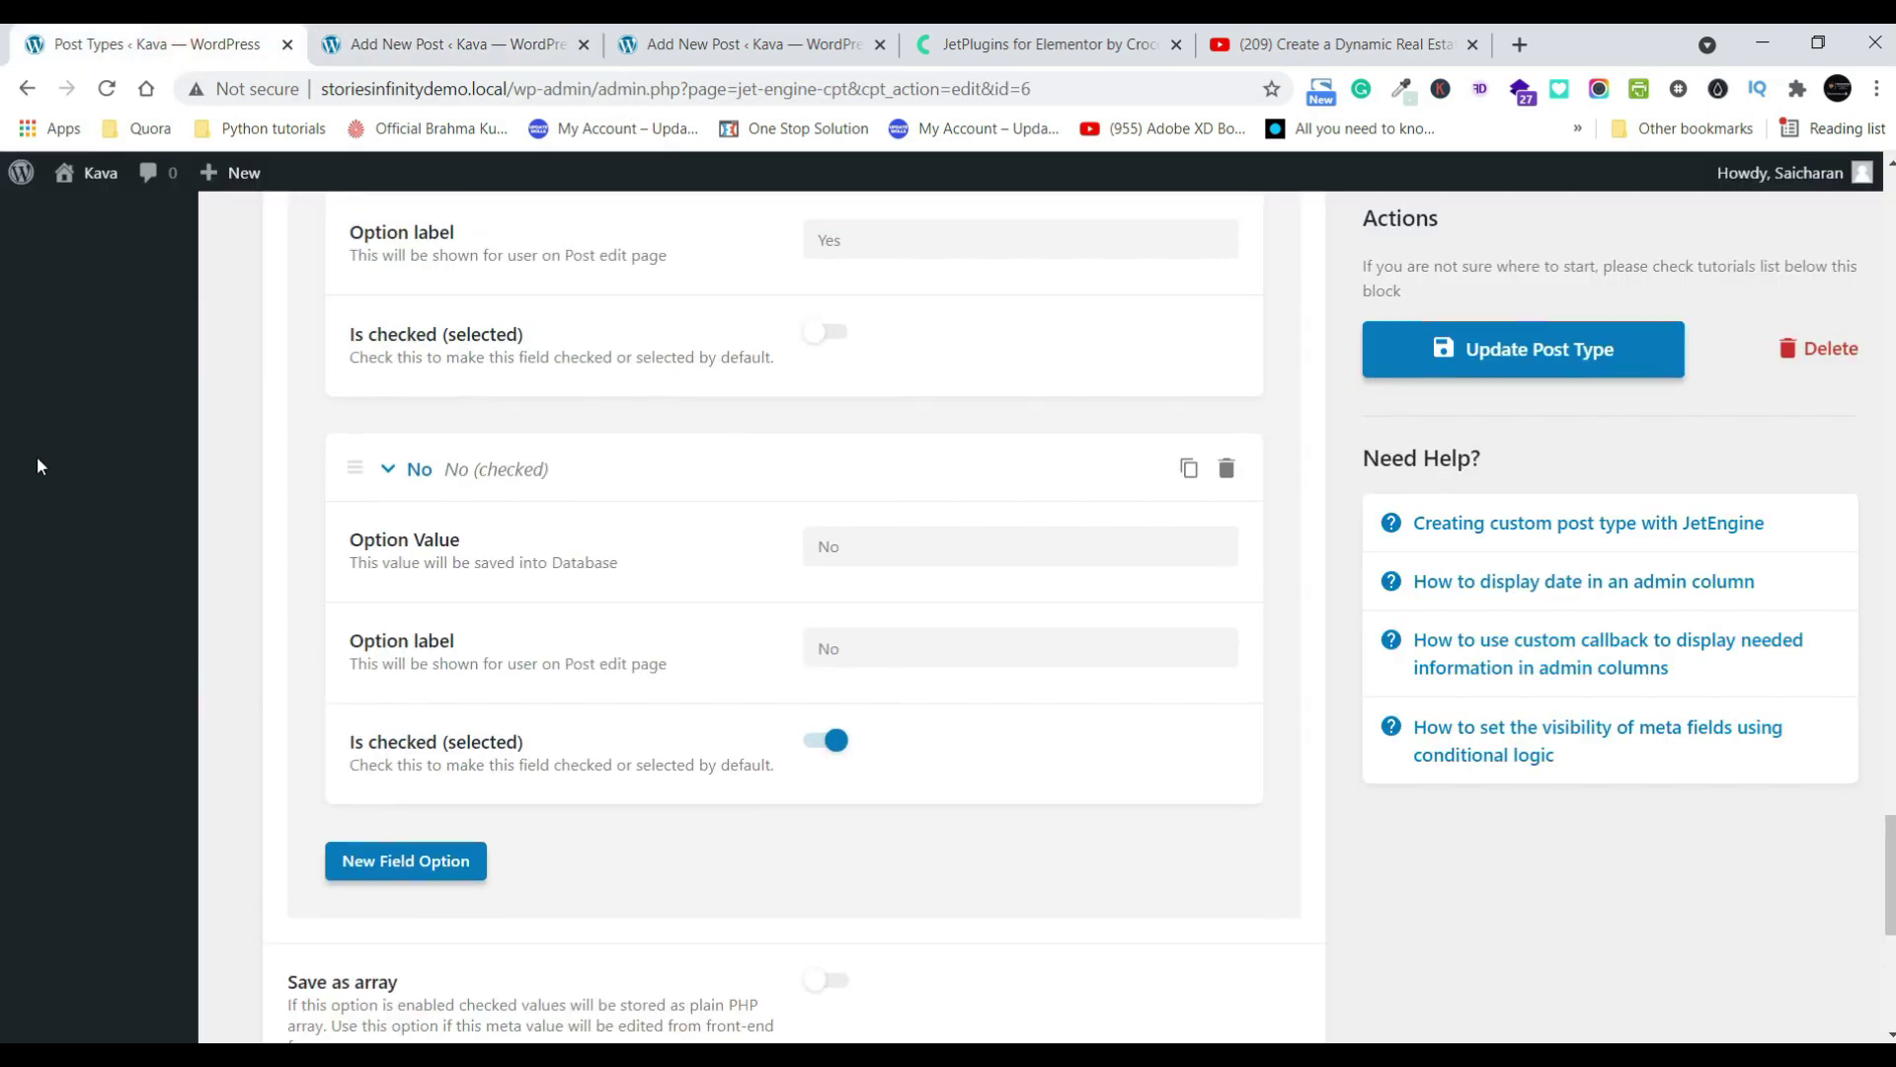
scroll(666, 605, "up", 10)
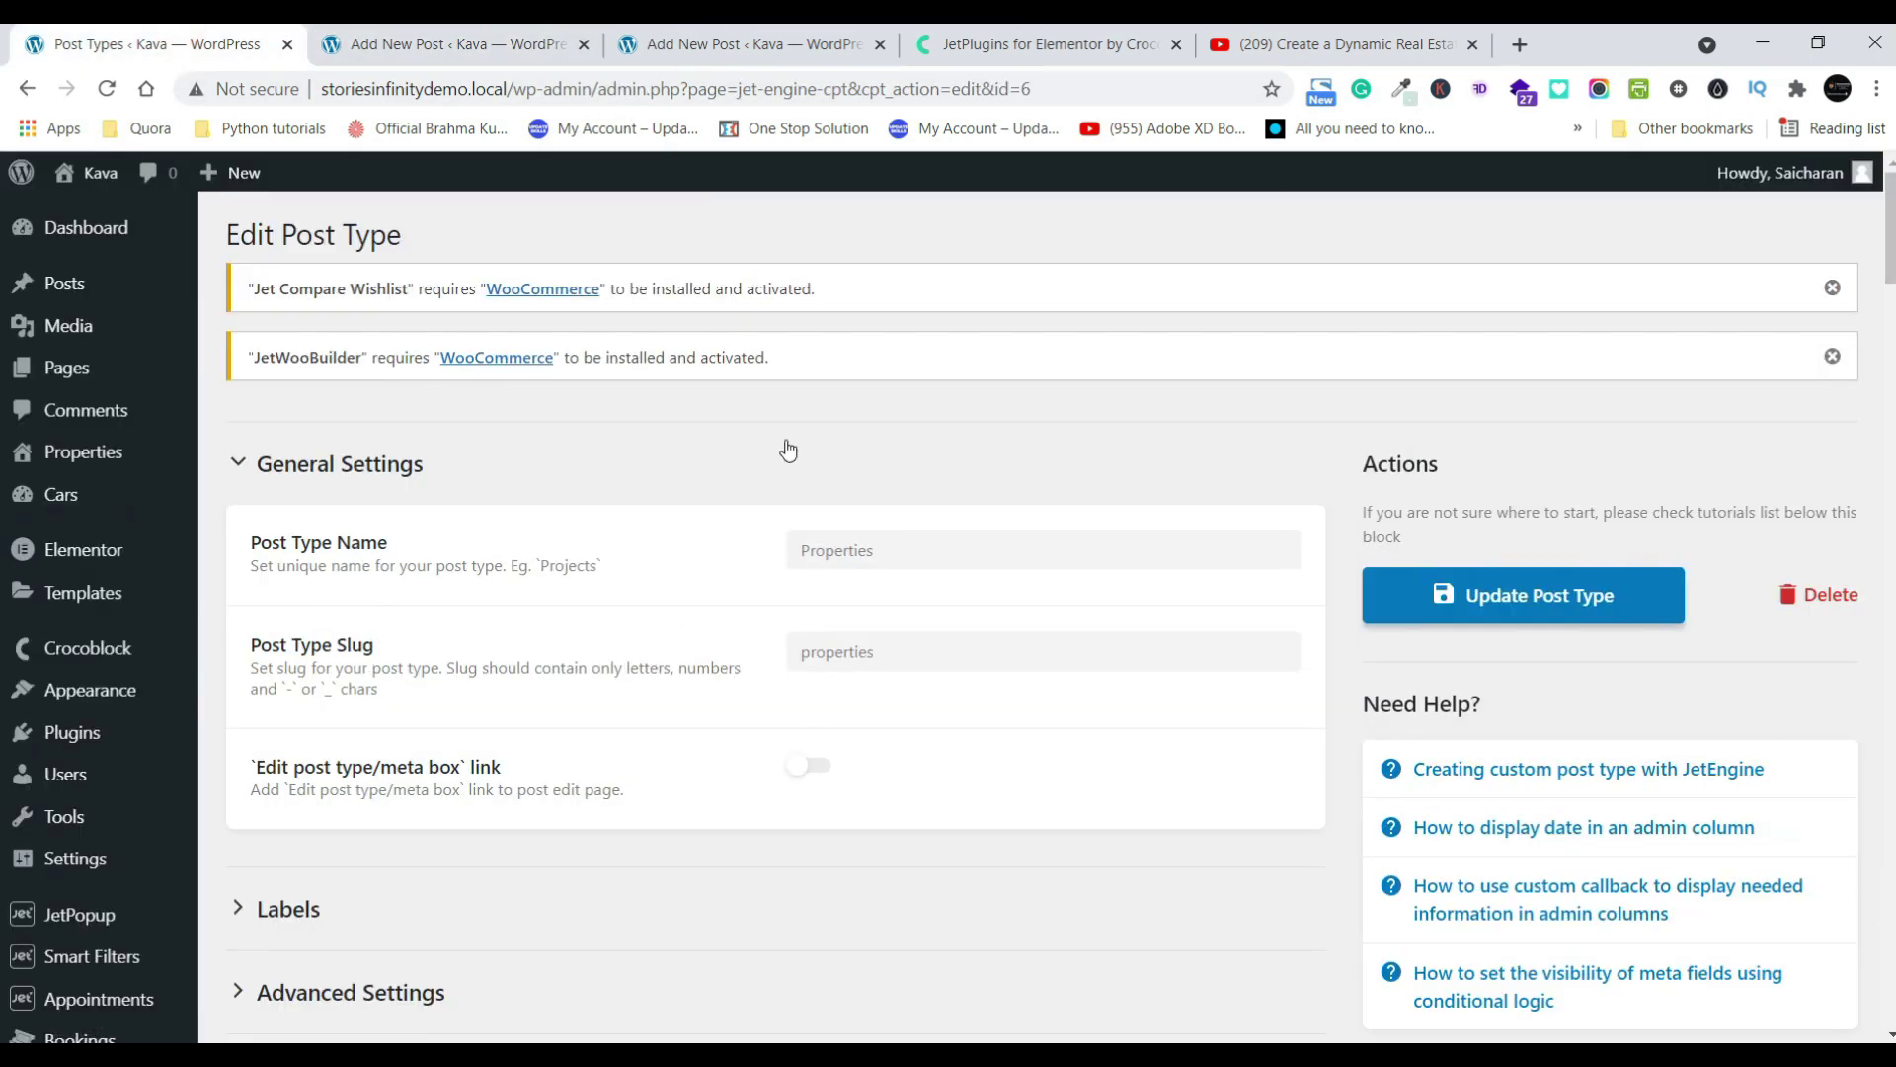
scroll(788, 450, "down", 15)
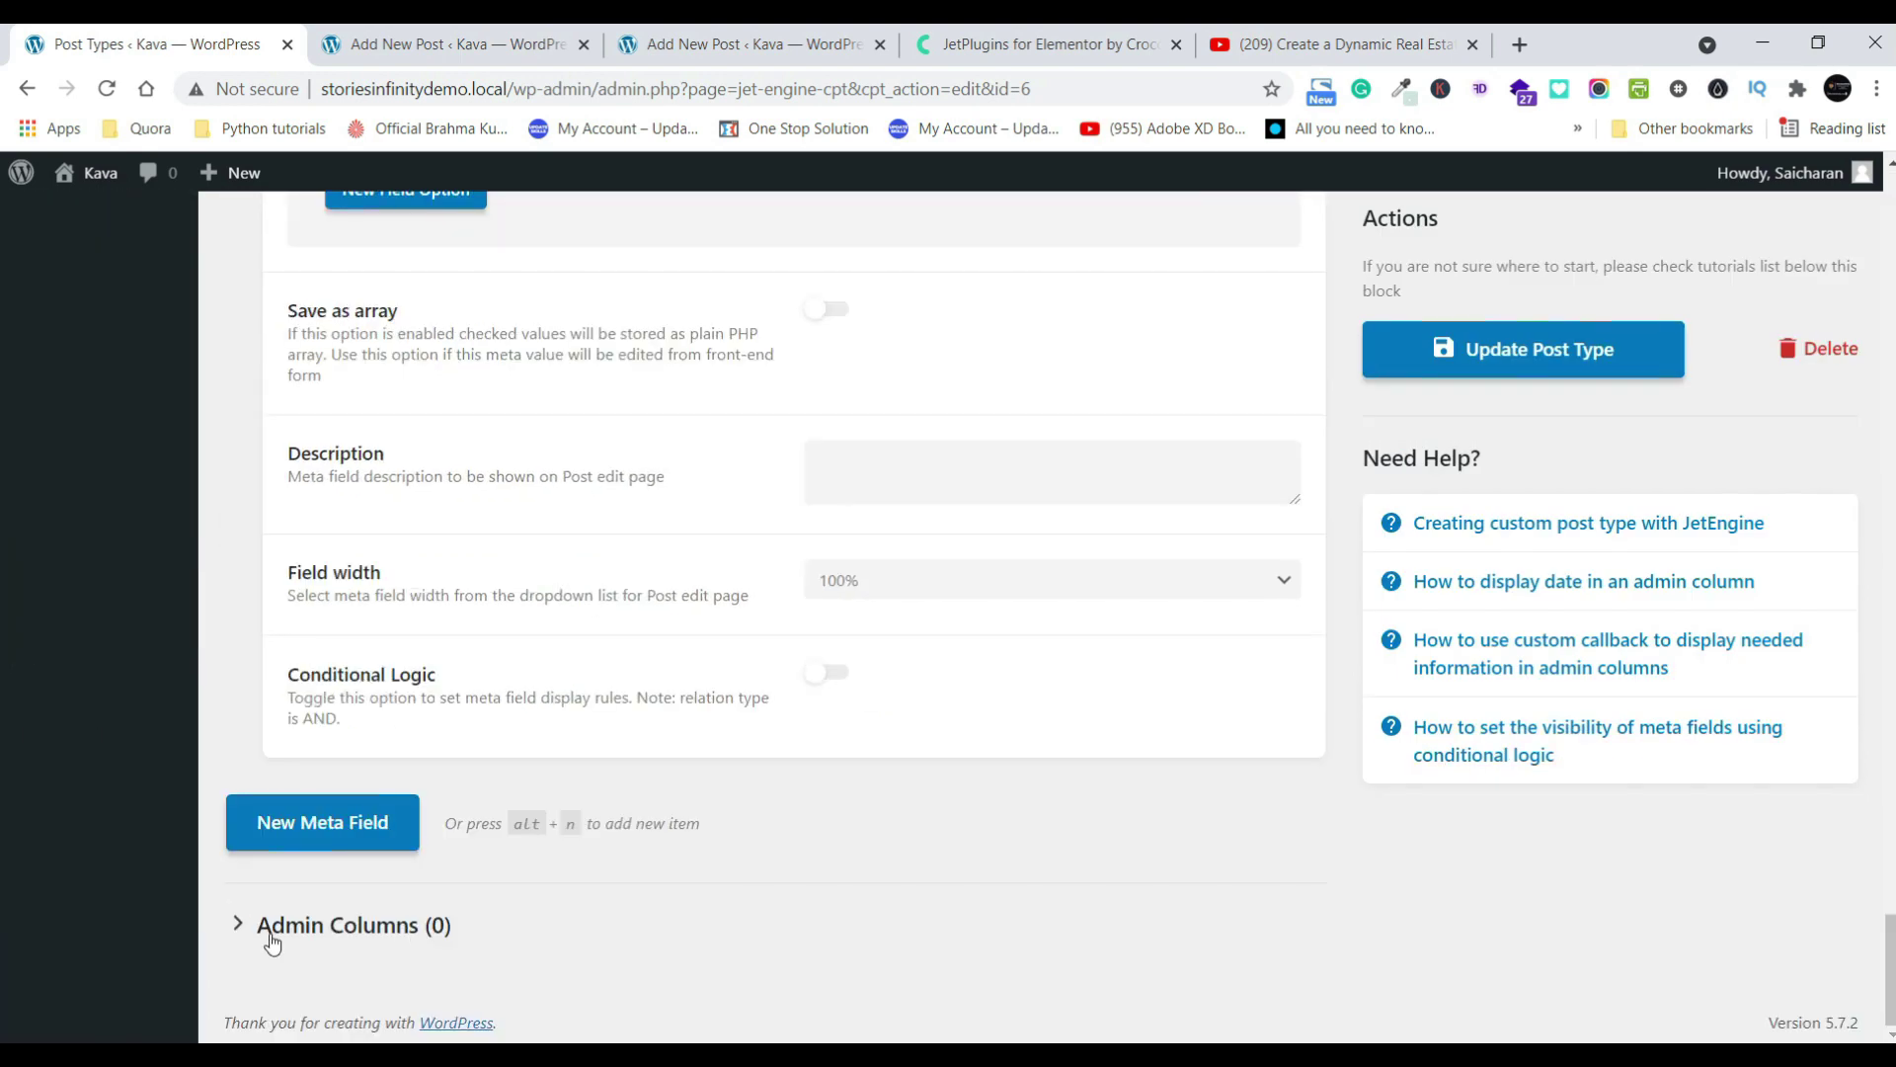
scroll(273, 943, "up", 15)
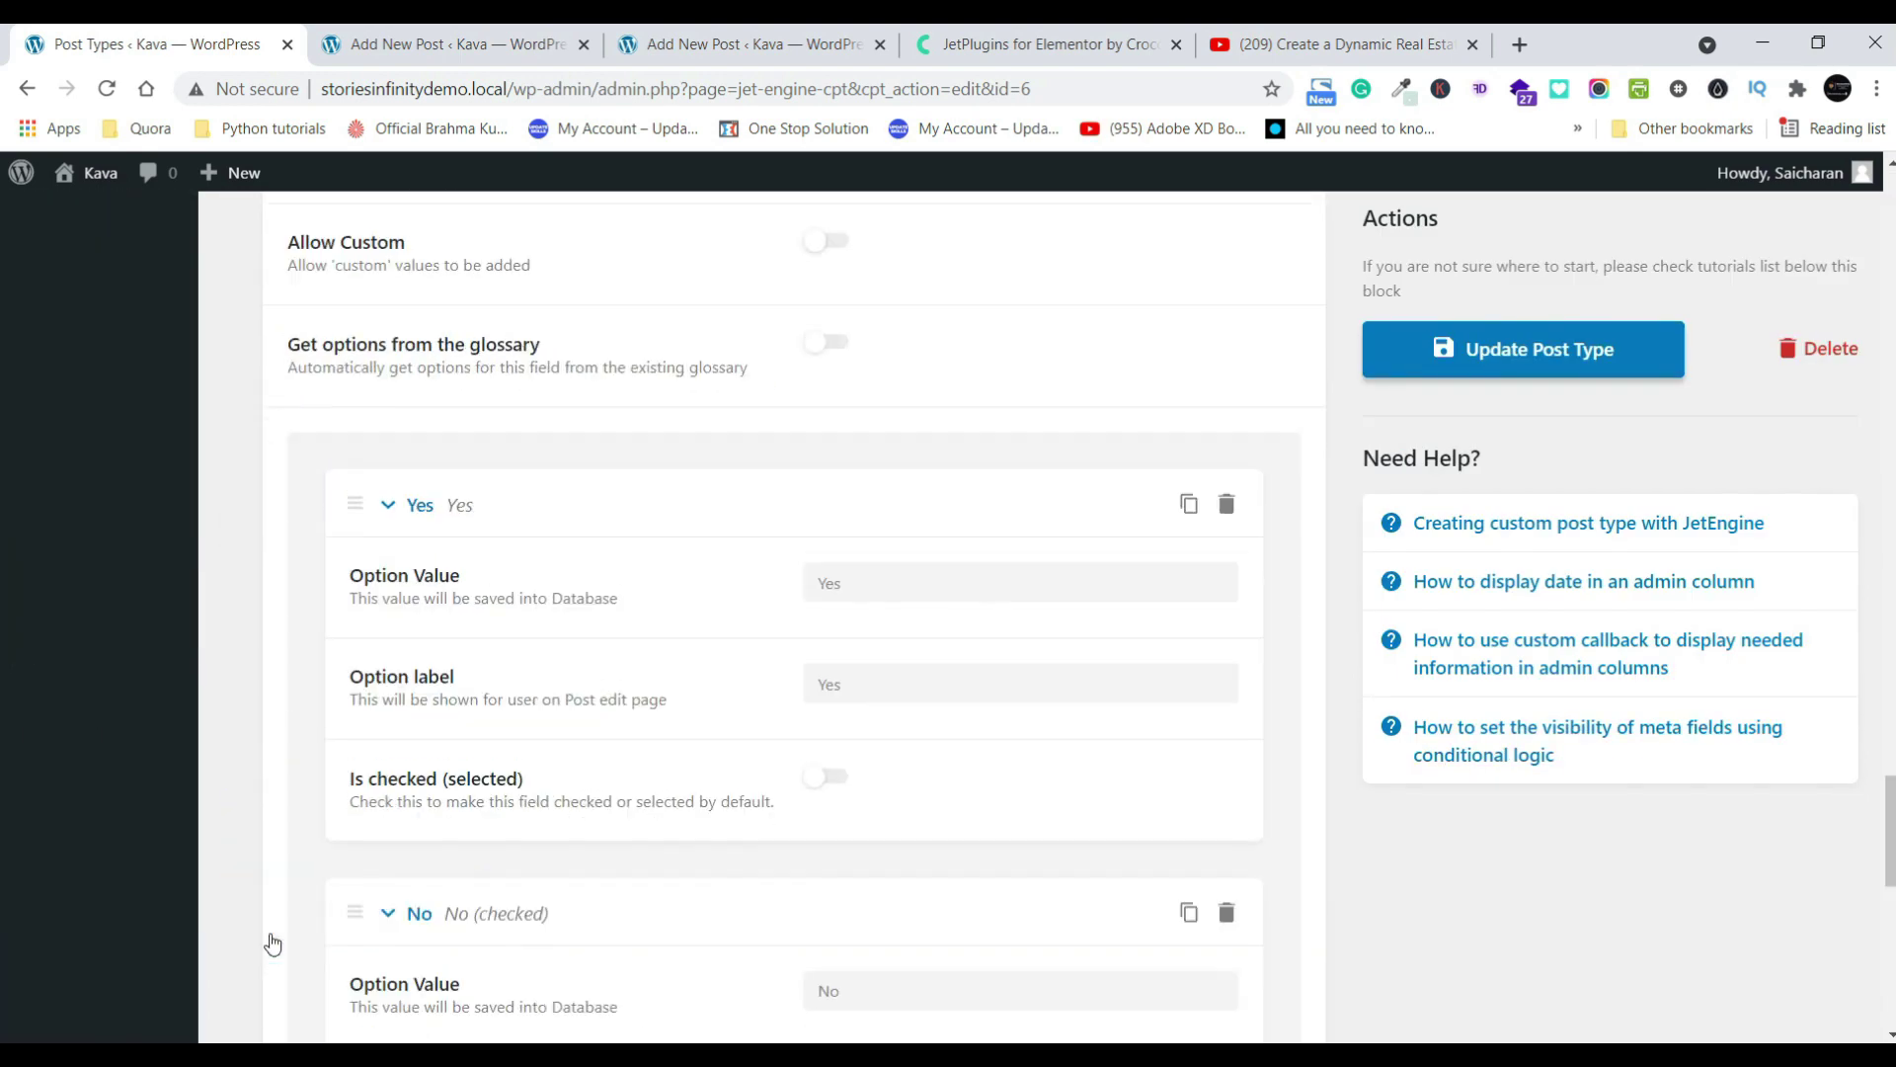
scroll(272, 944, "up", 10)
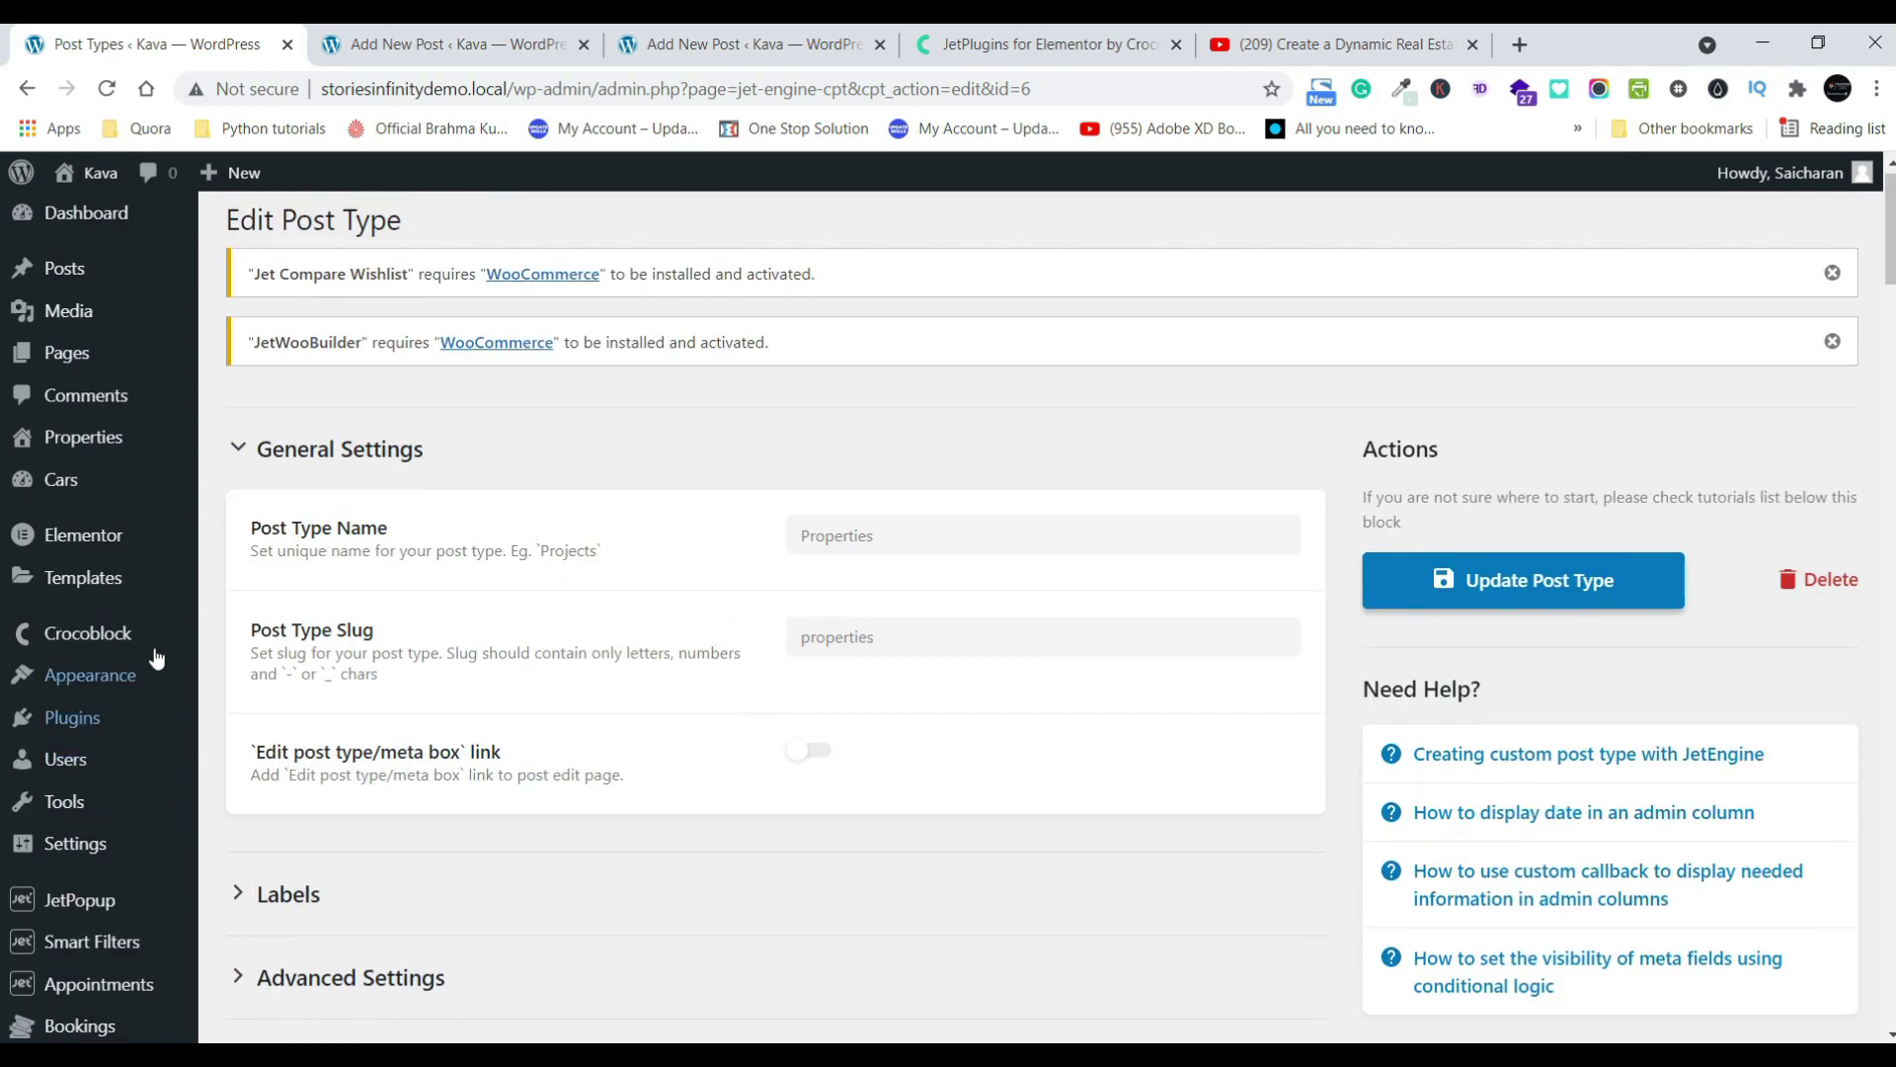
- Open the Posts list and the Properties list to compare the columns they show
mouse_move(94, 332)
left_click(99, 274)
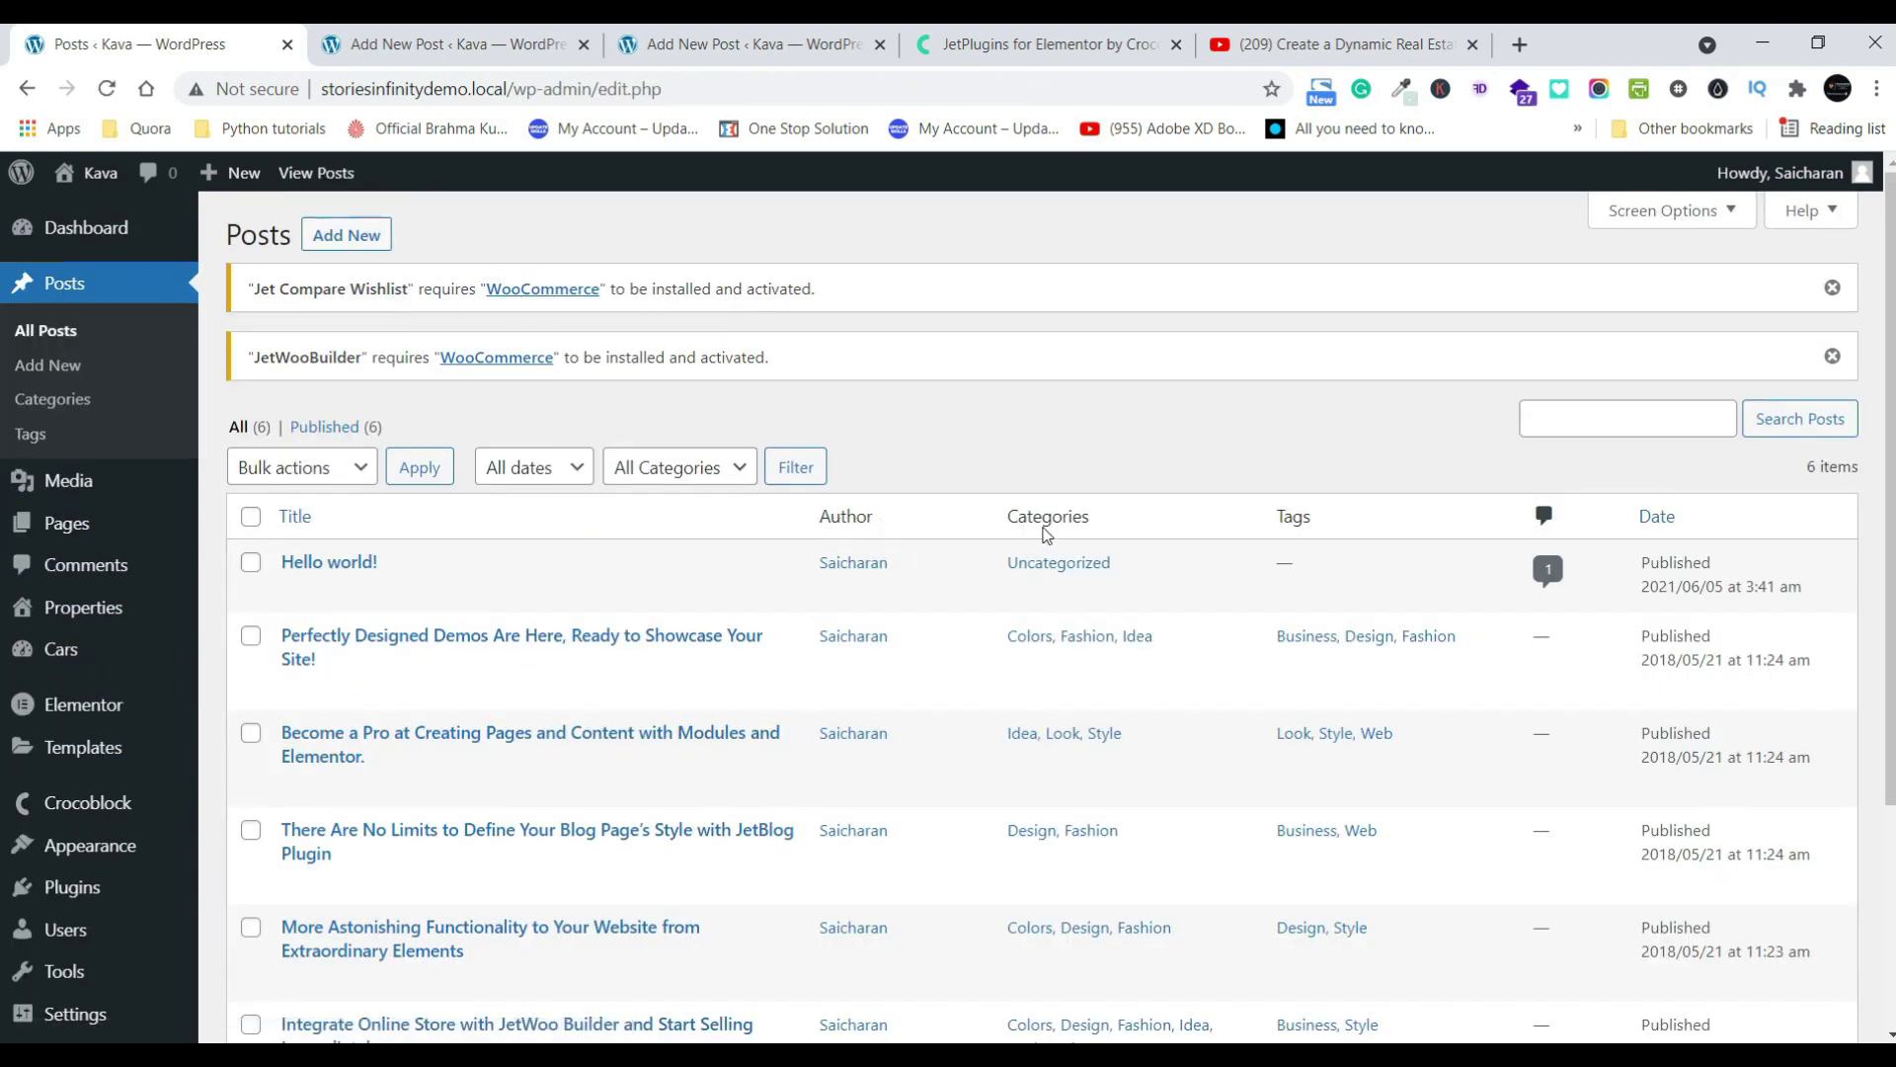
left_click_drag(1736, 523, 1845, 515)
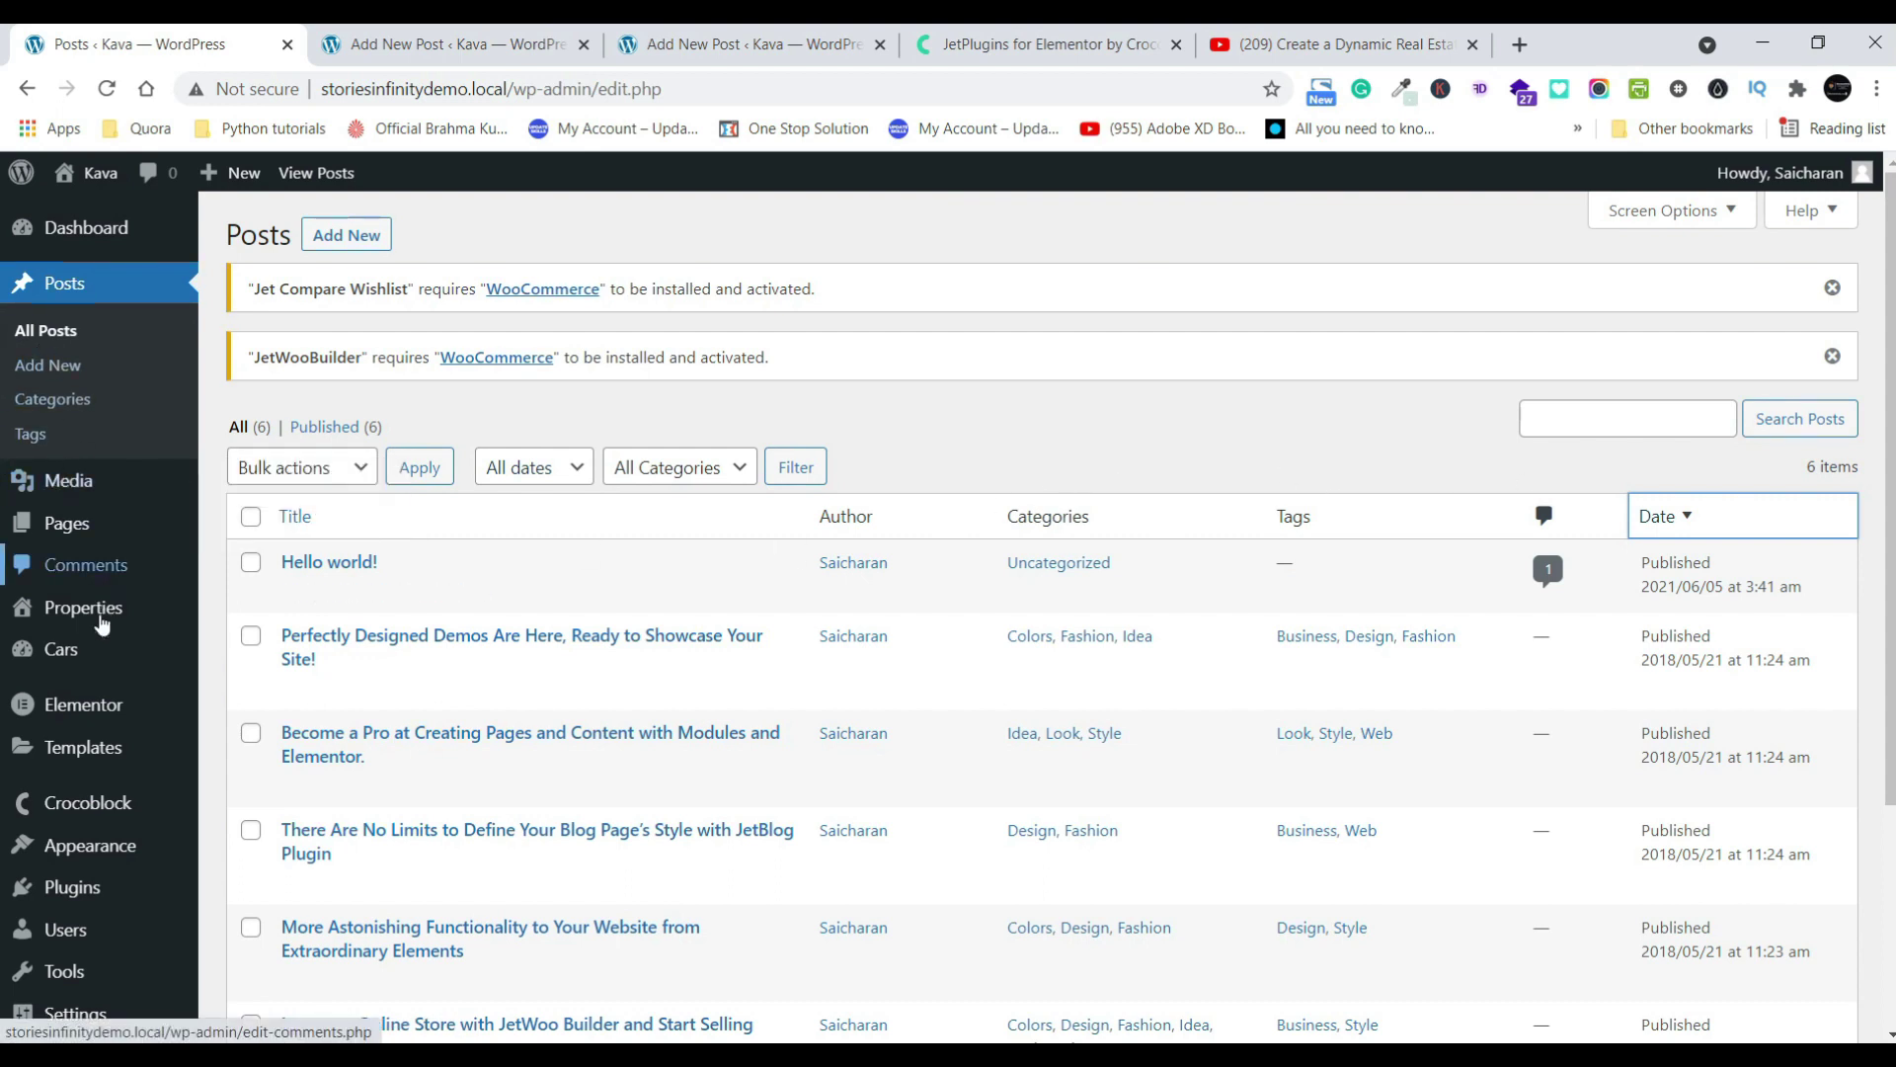
left_click(109, 614)
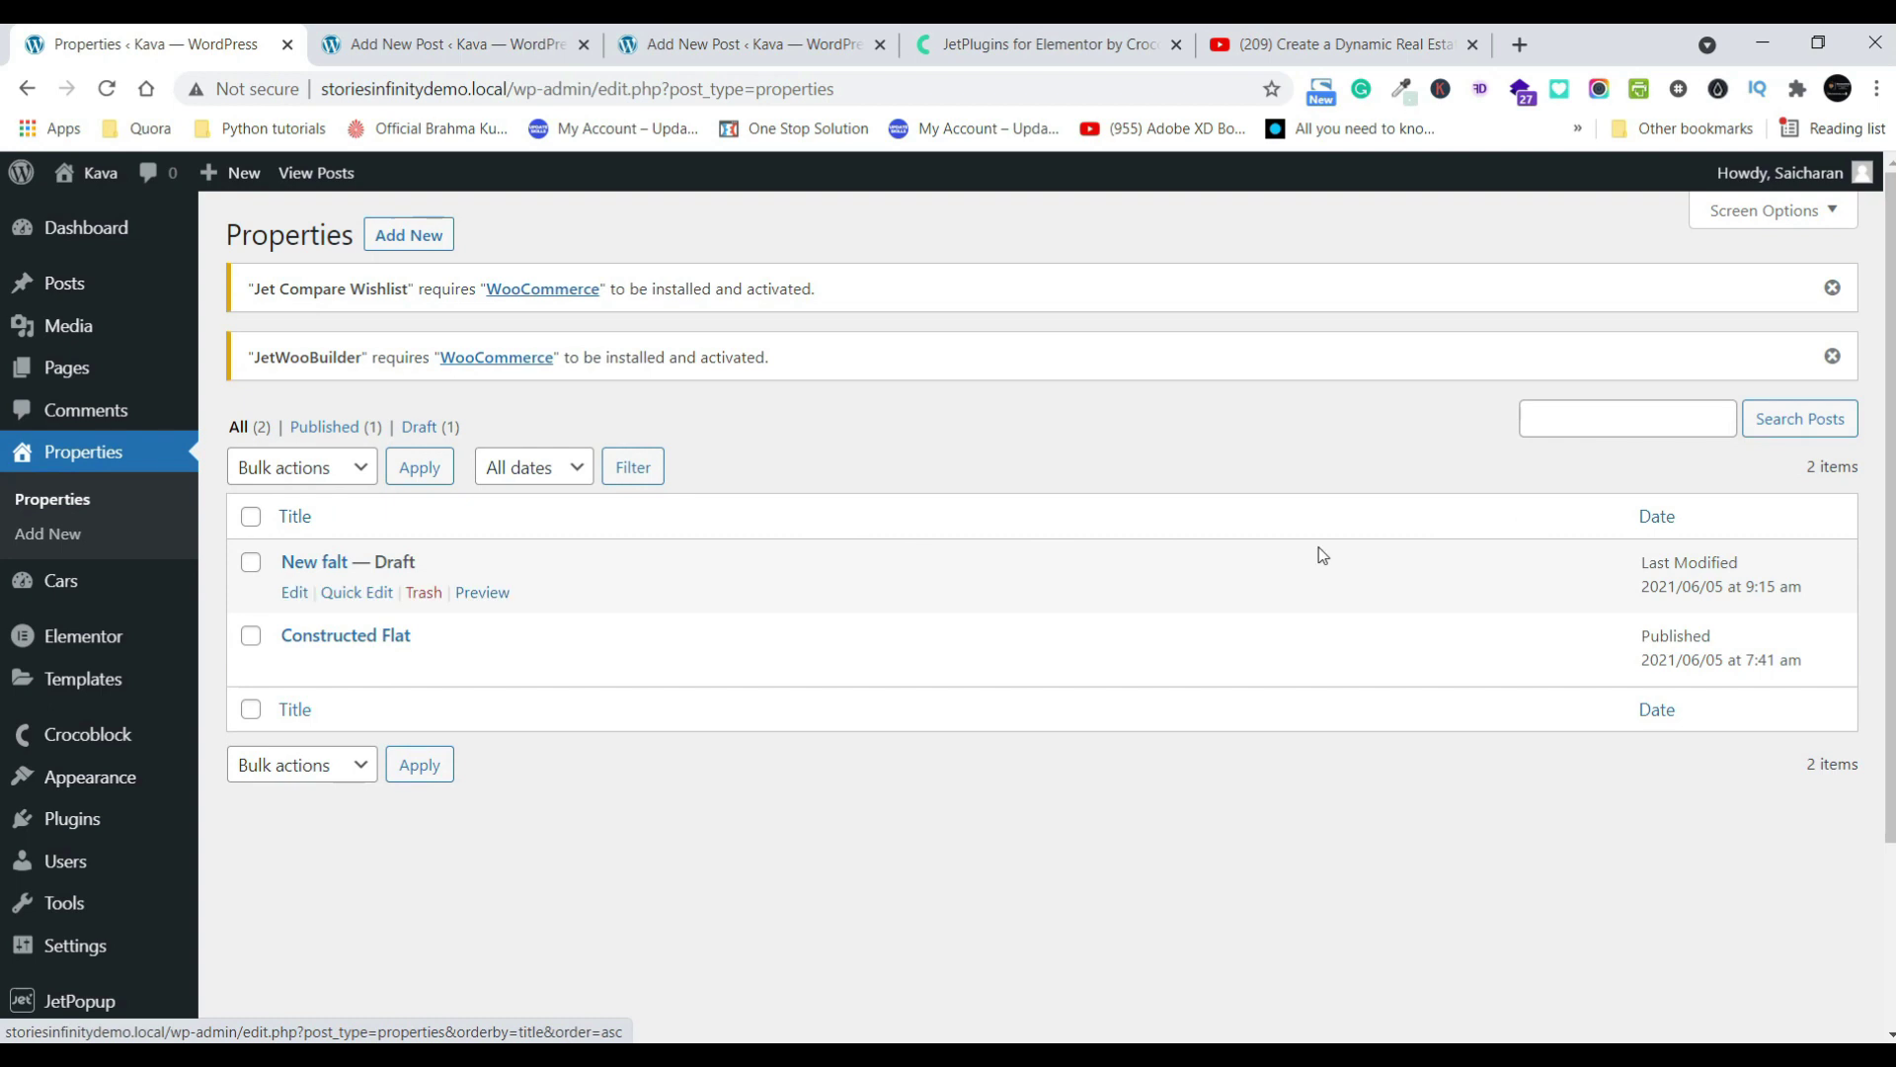
- Open the Properties post type for editing in JetEngine and expand its Admin Columns section
scroll(206, 640, "down", 3)
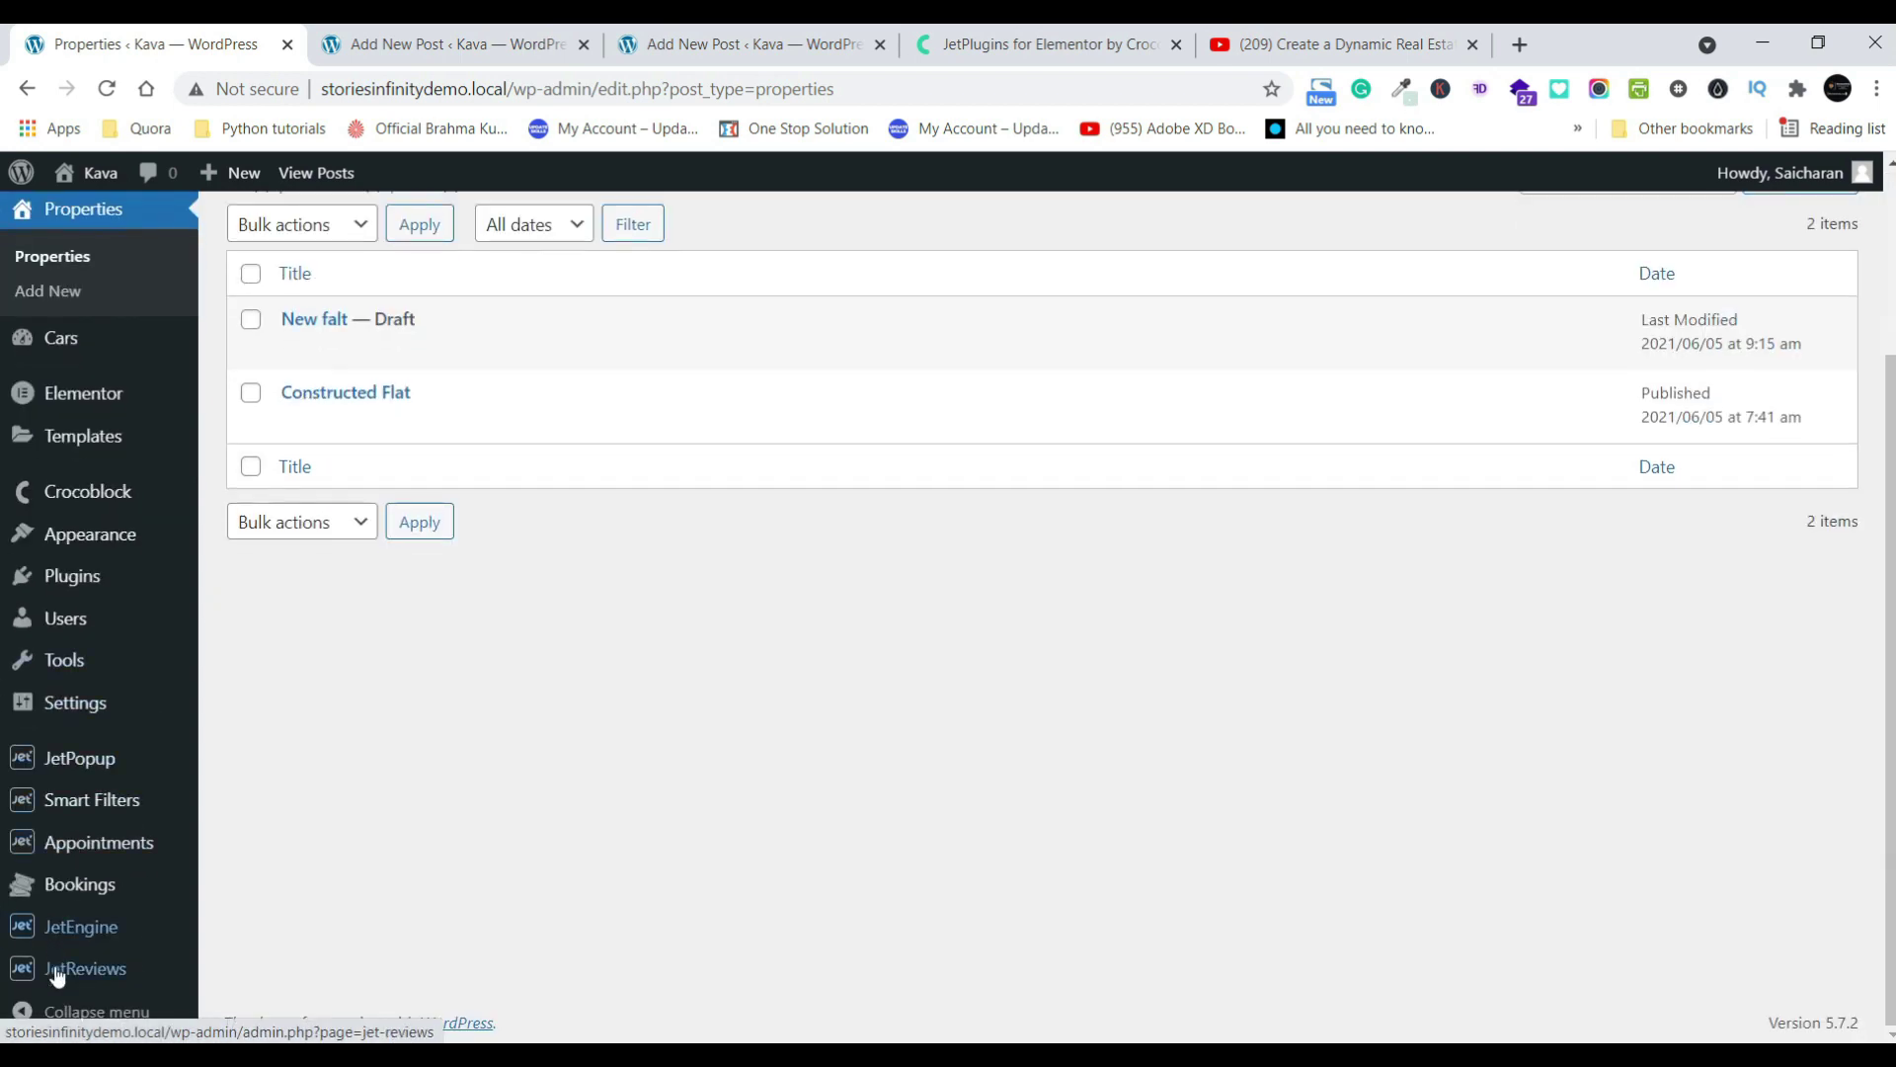
mouse_move(99, 924)
left_click(257, 755)
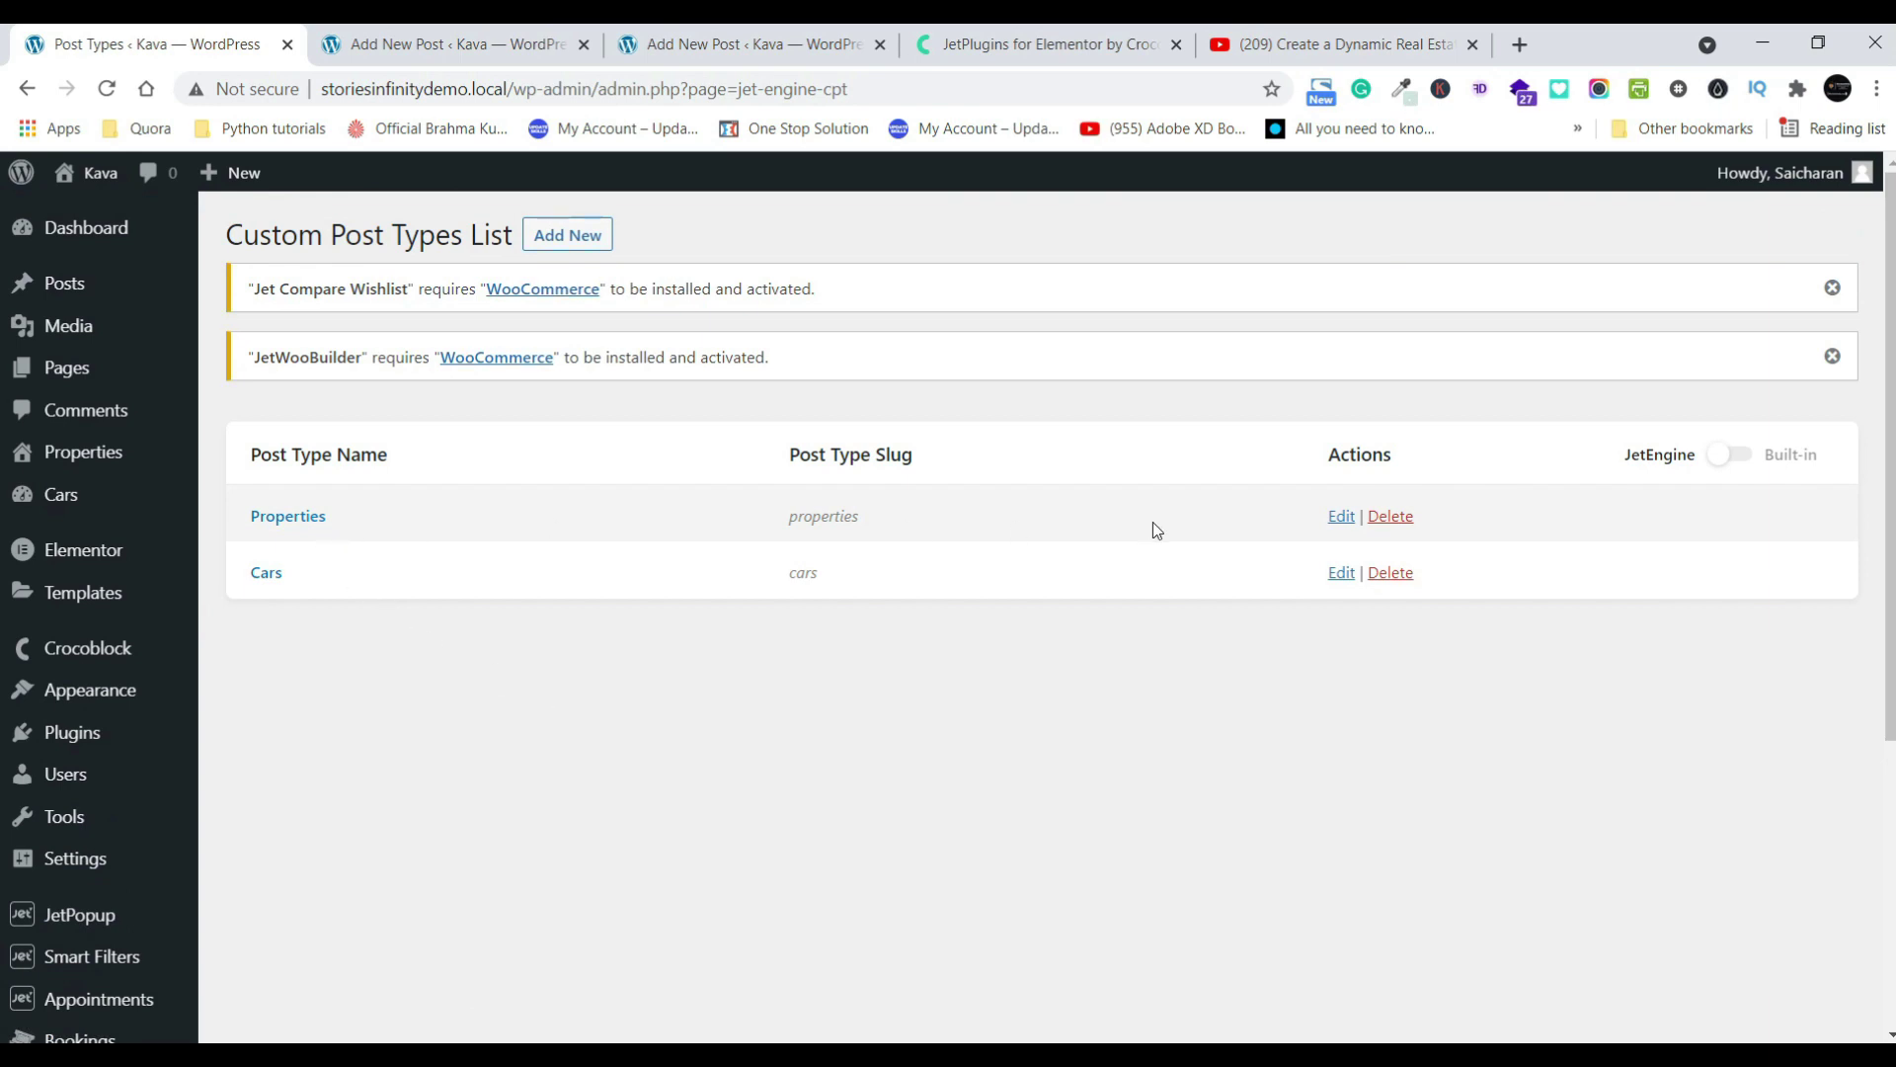
left_click(1342, 529)
scroll(719, 711, "down", 8)
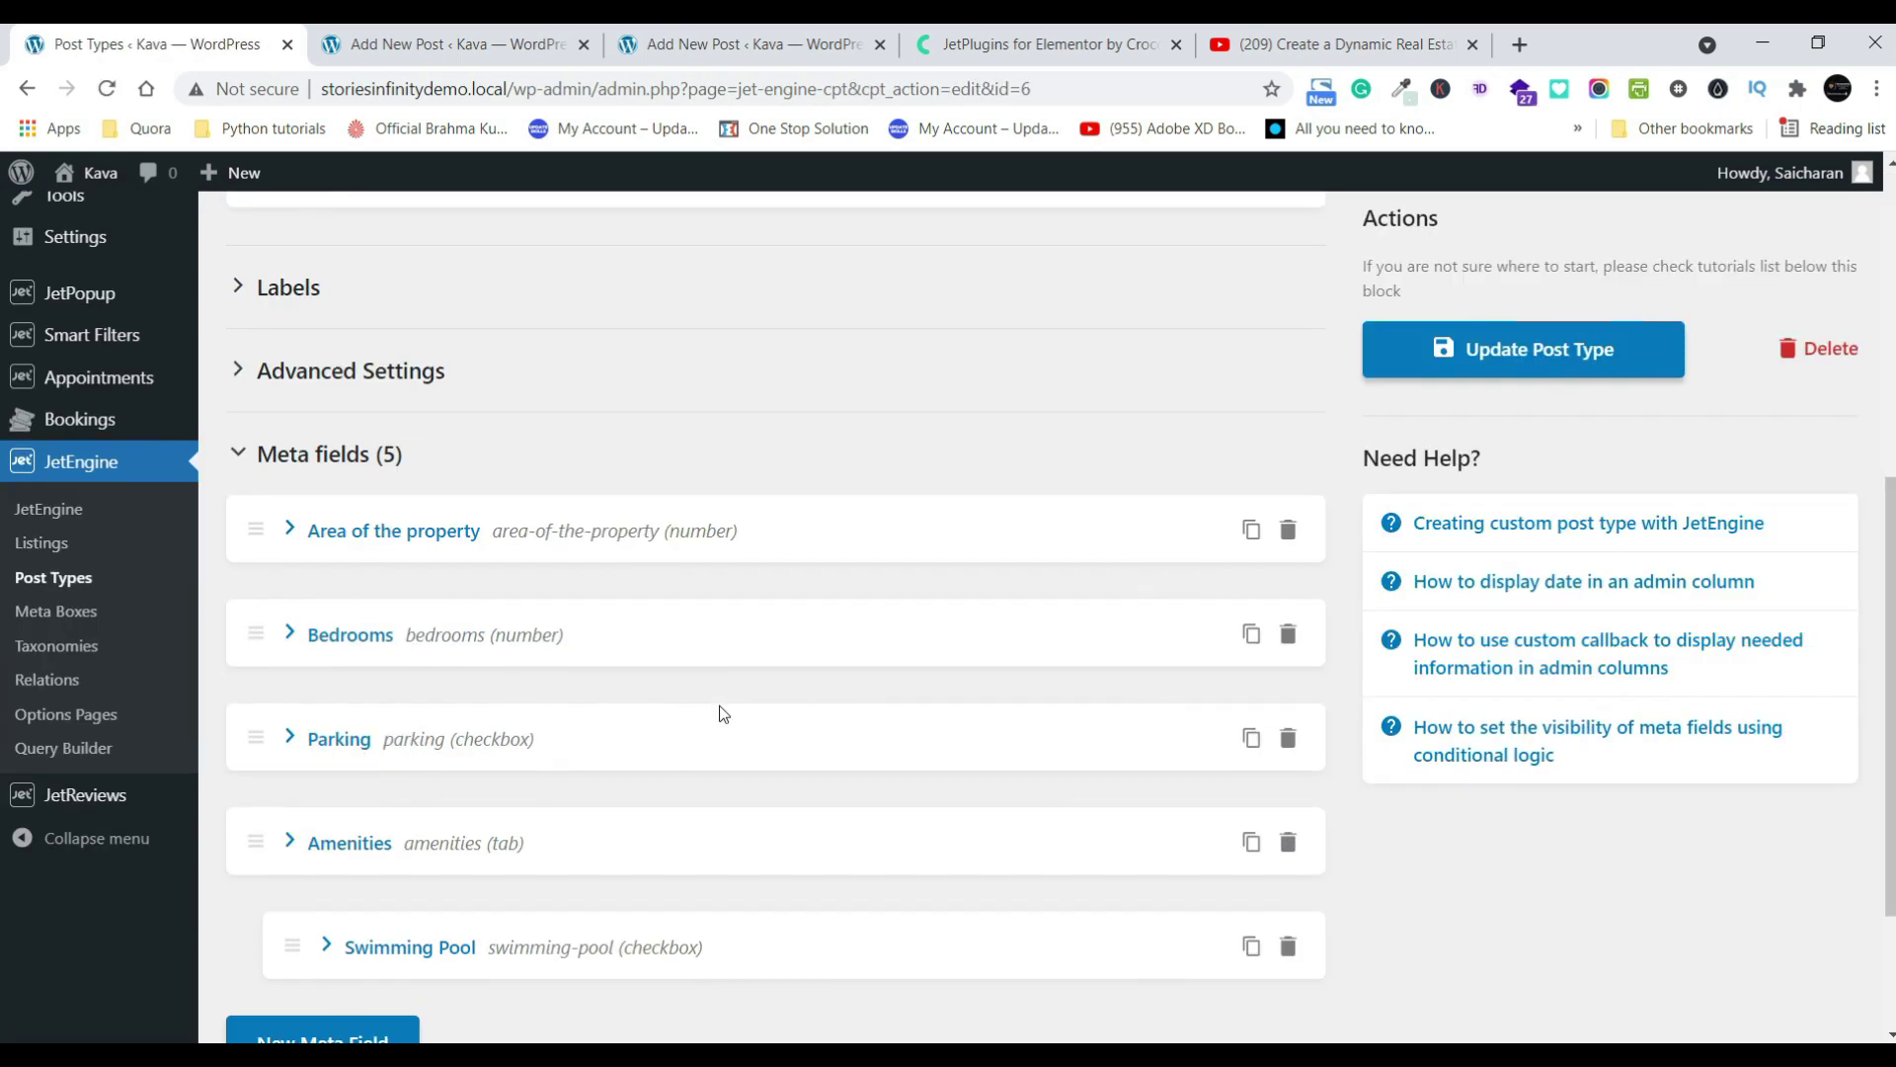
left_click(343, 928)
scroll(335, 919, "down", 1)
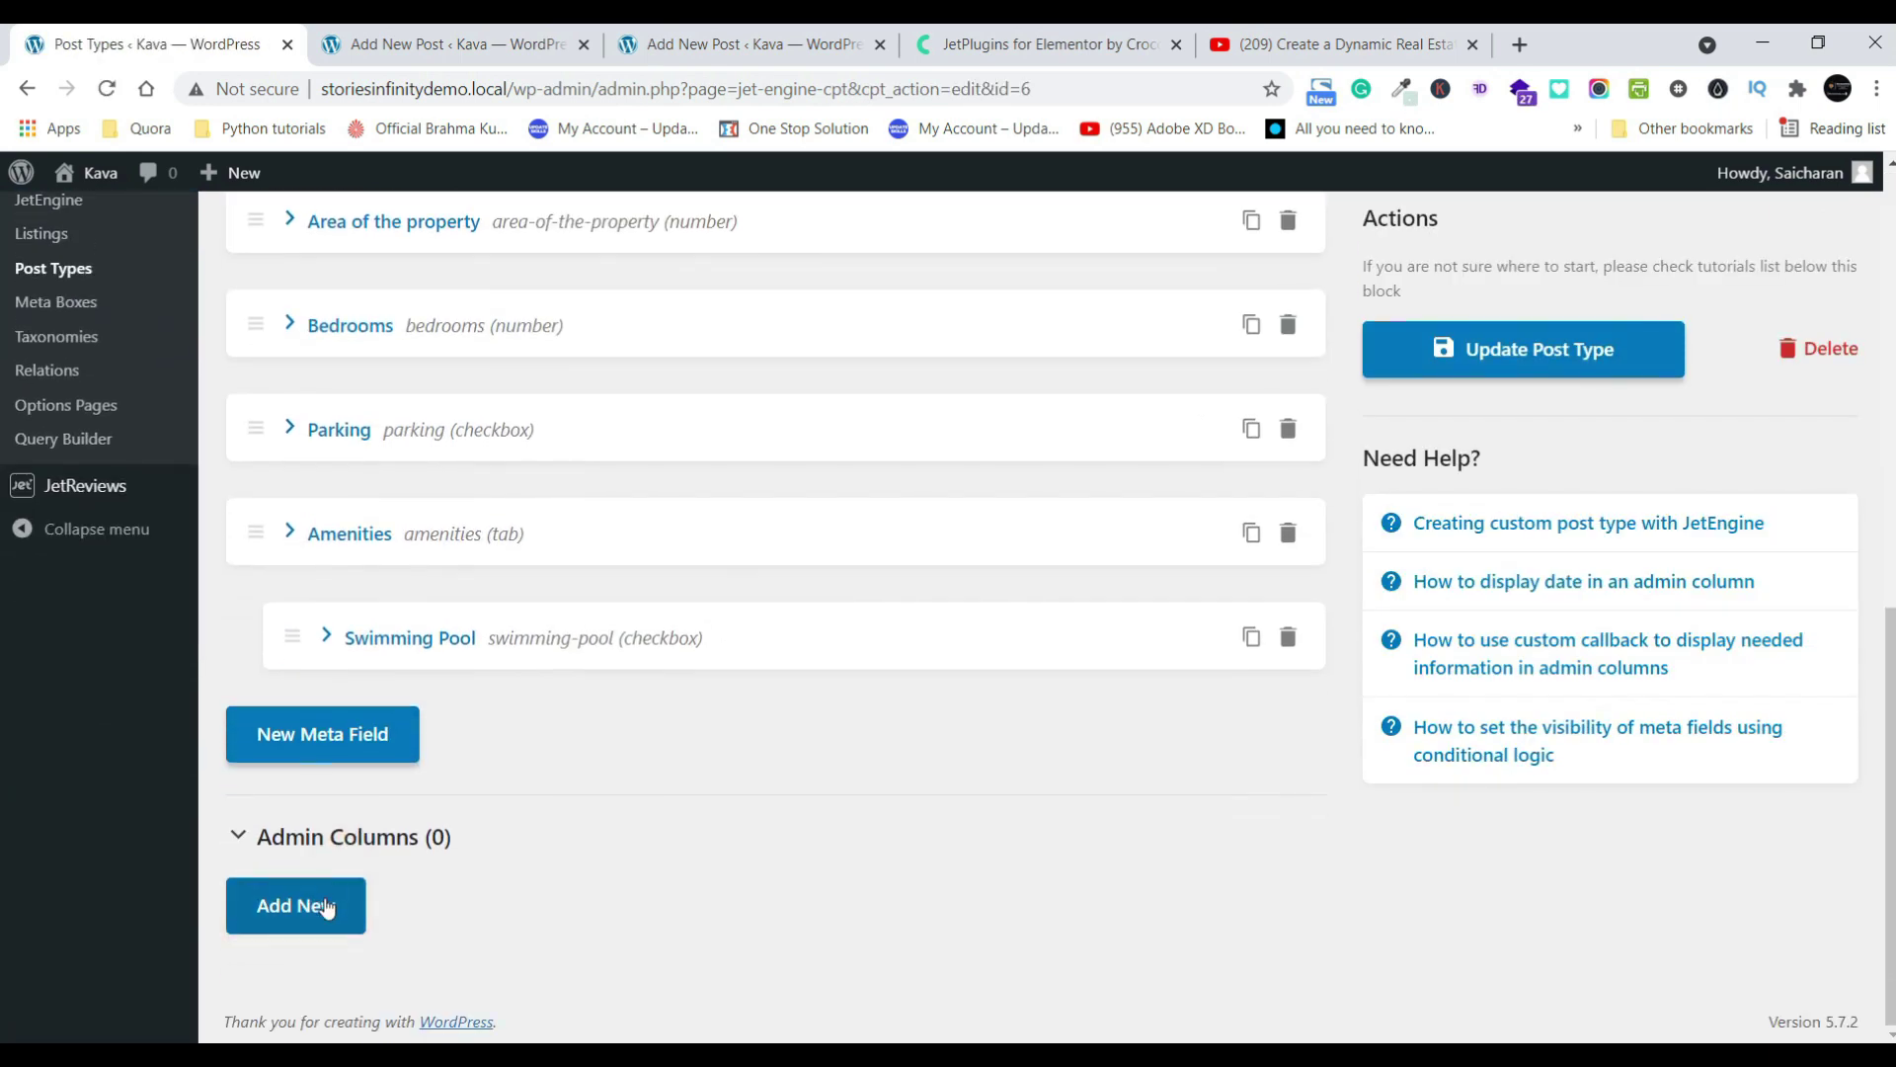
- Add an admin column titled "Image" to the Properties post type
left_click(315, 899)
scroll(428, 662, "down", 4)
left_click(1012, 622)
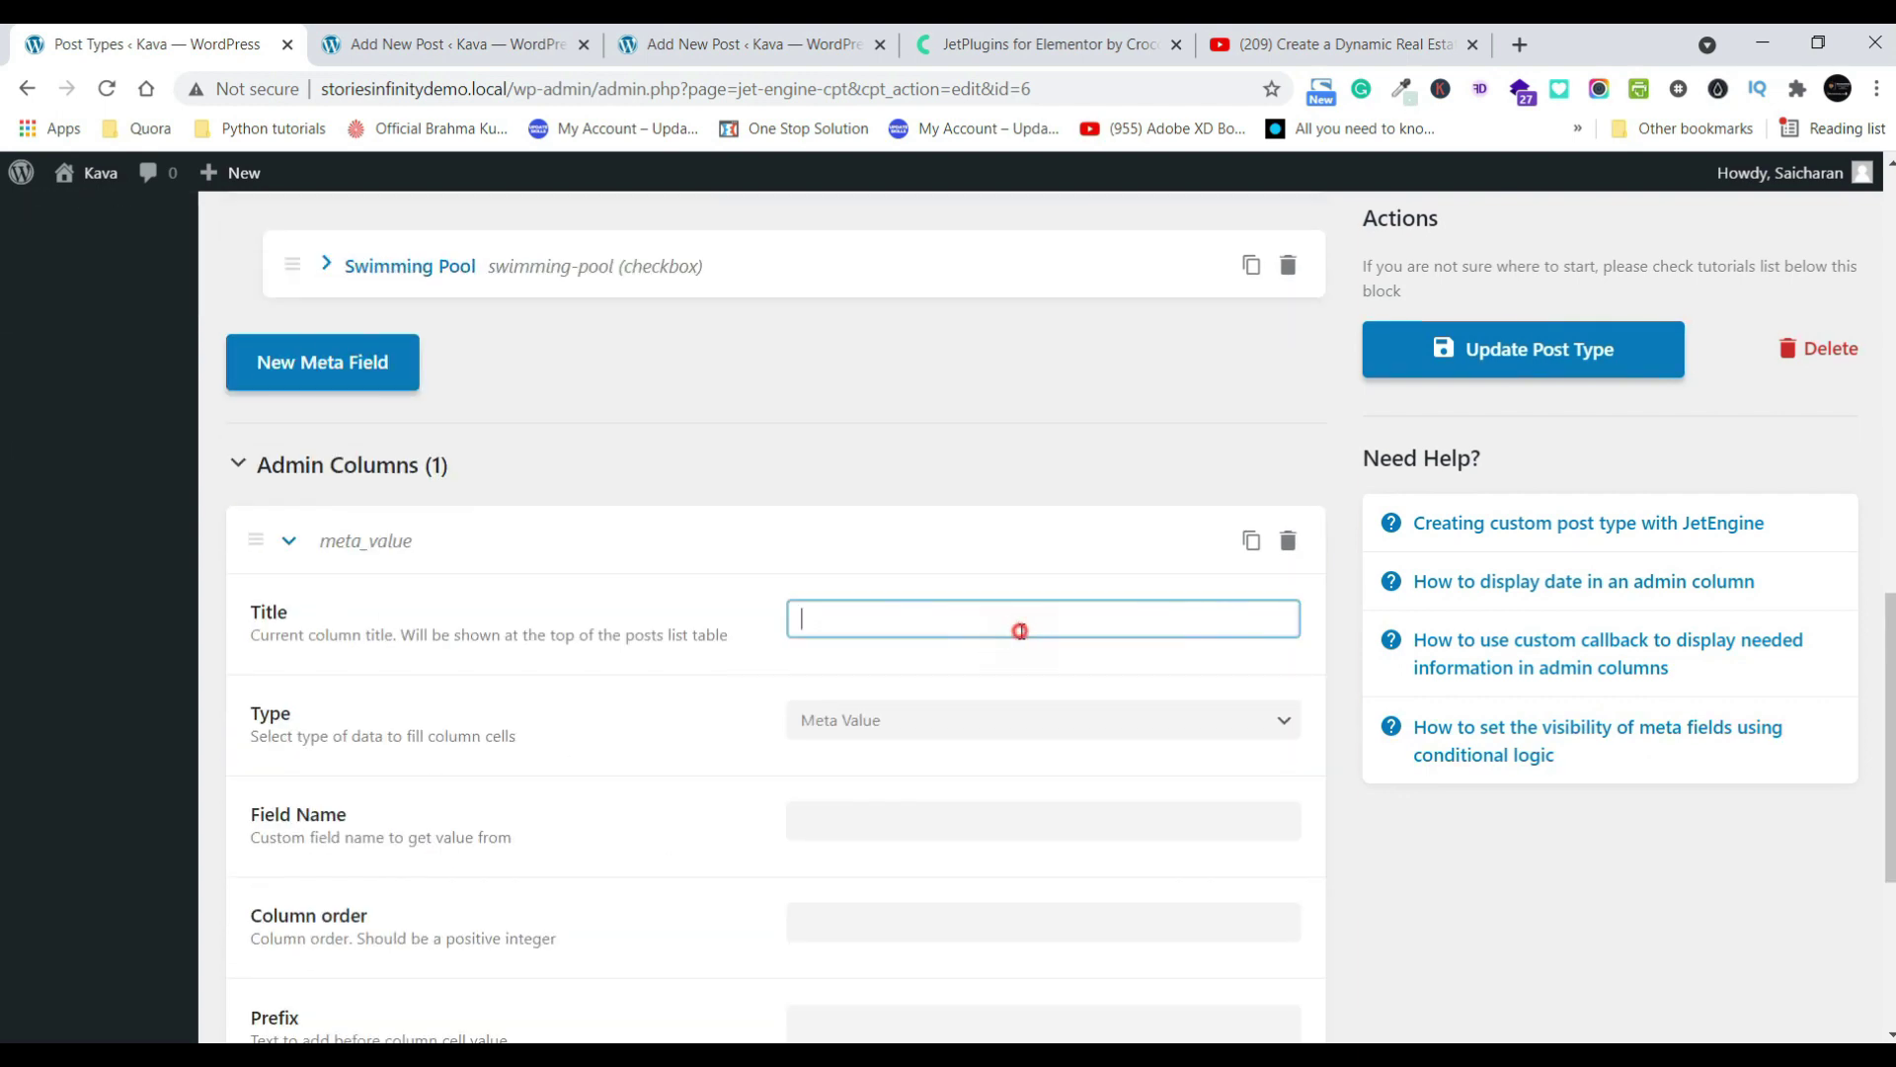
type("Image")
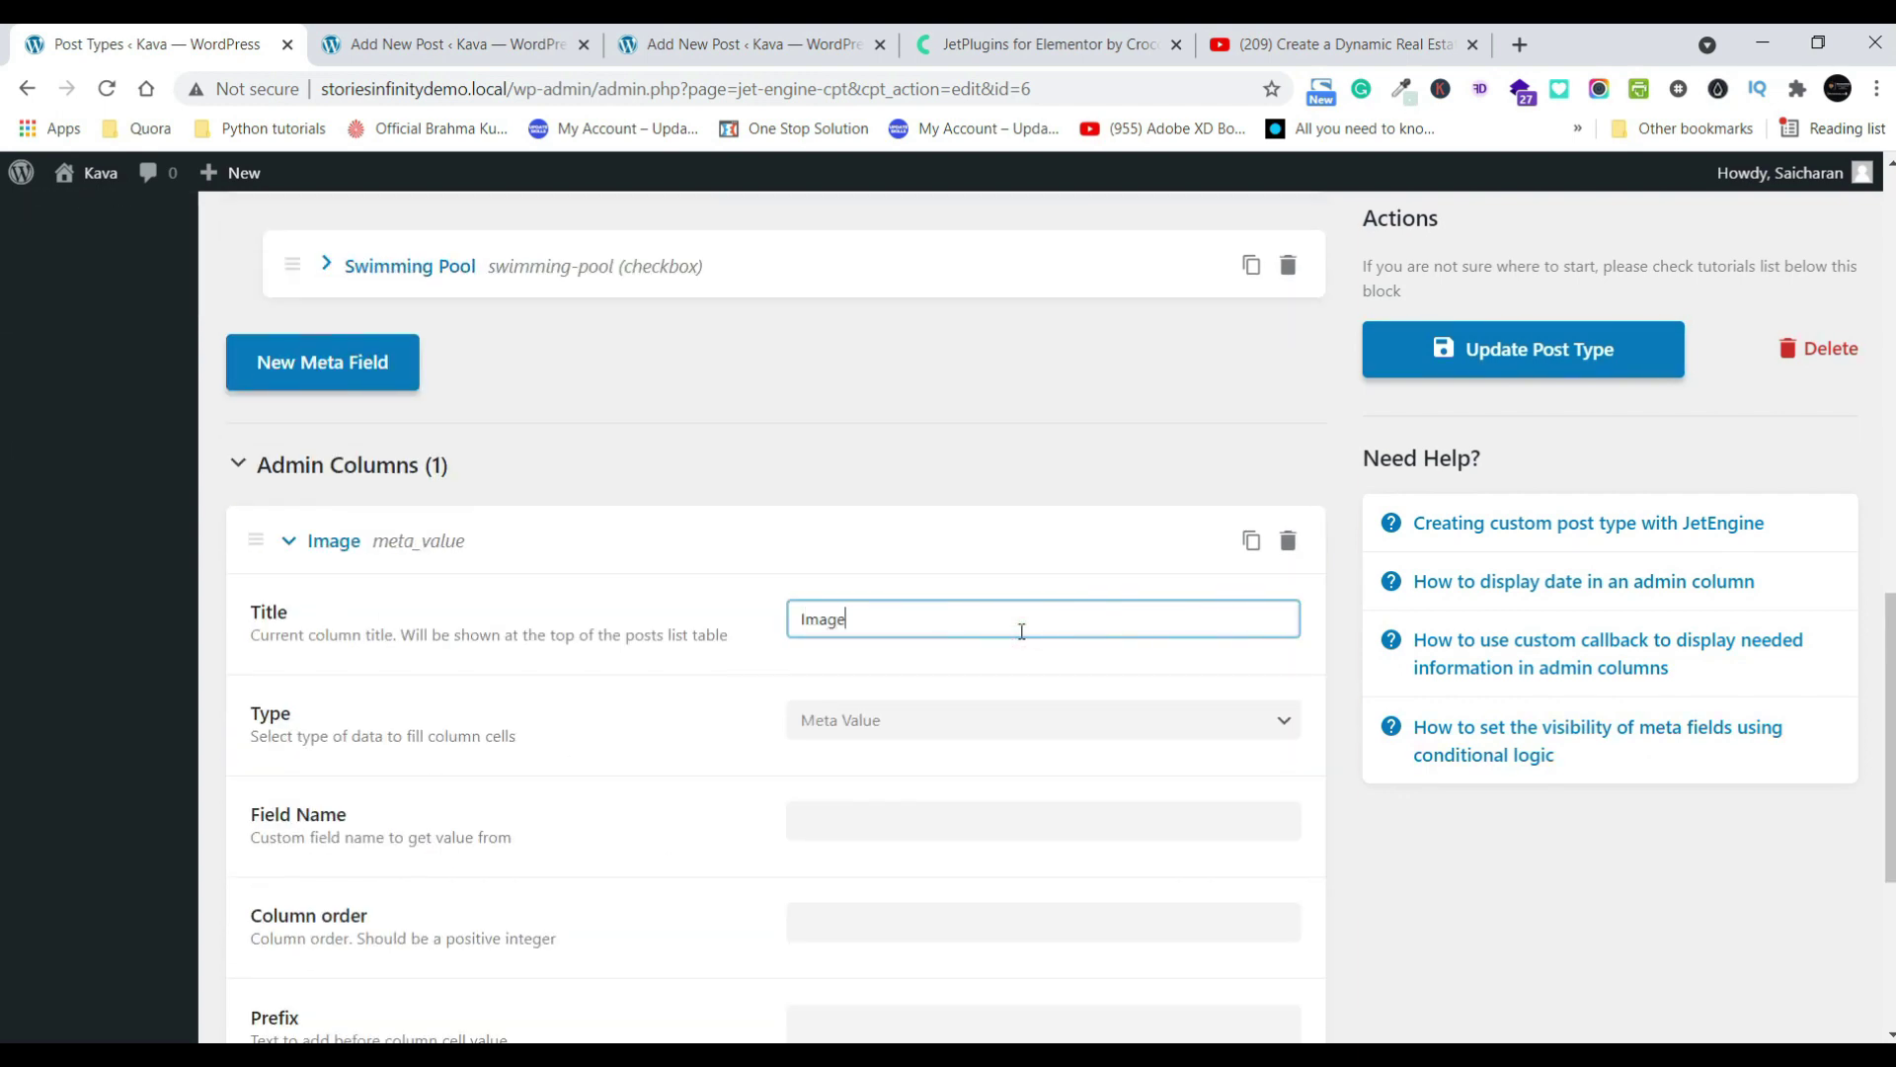
scroll(1023, 630, "down", 3)
left_click(898, 405)
left_click(877, 474)
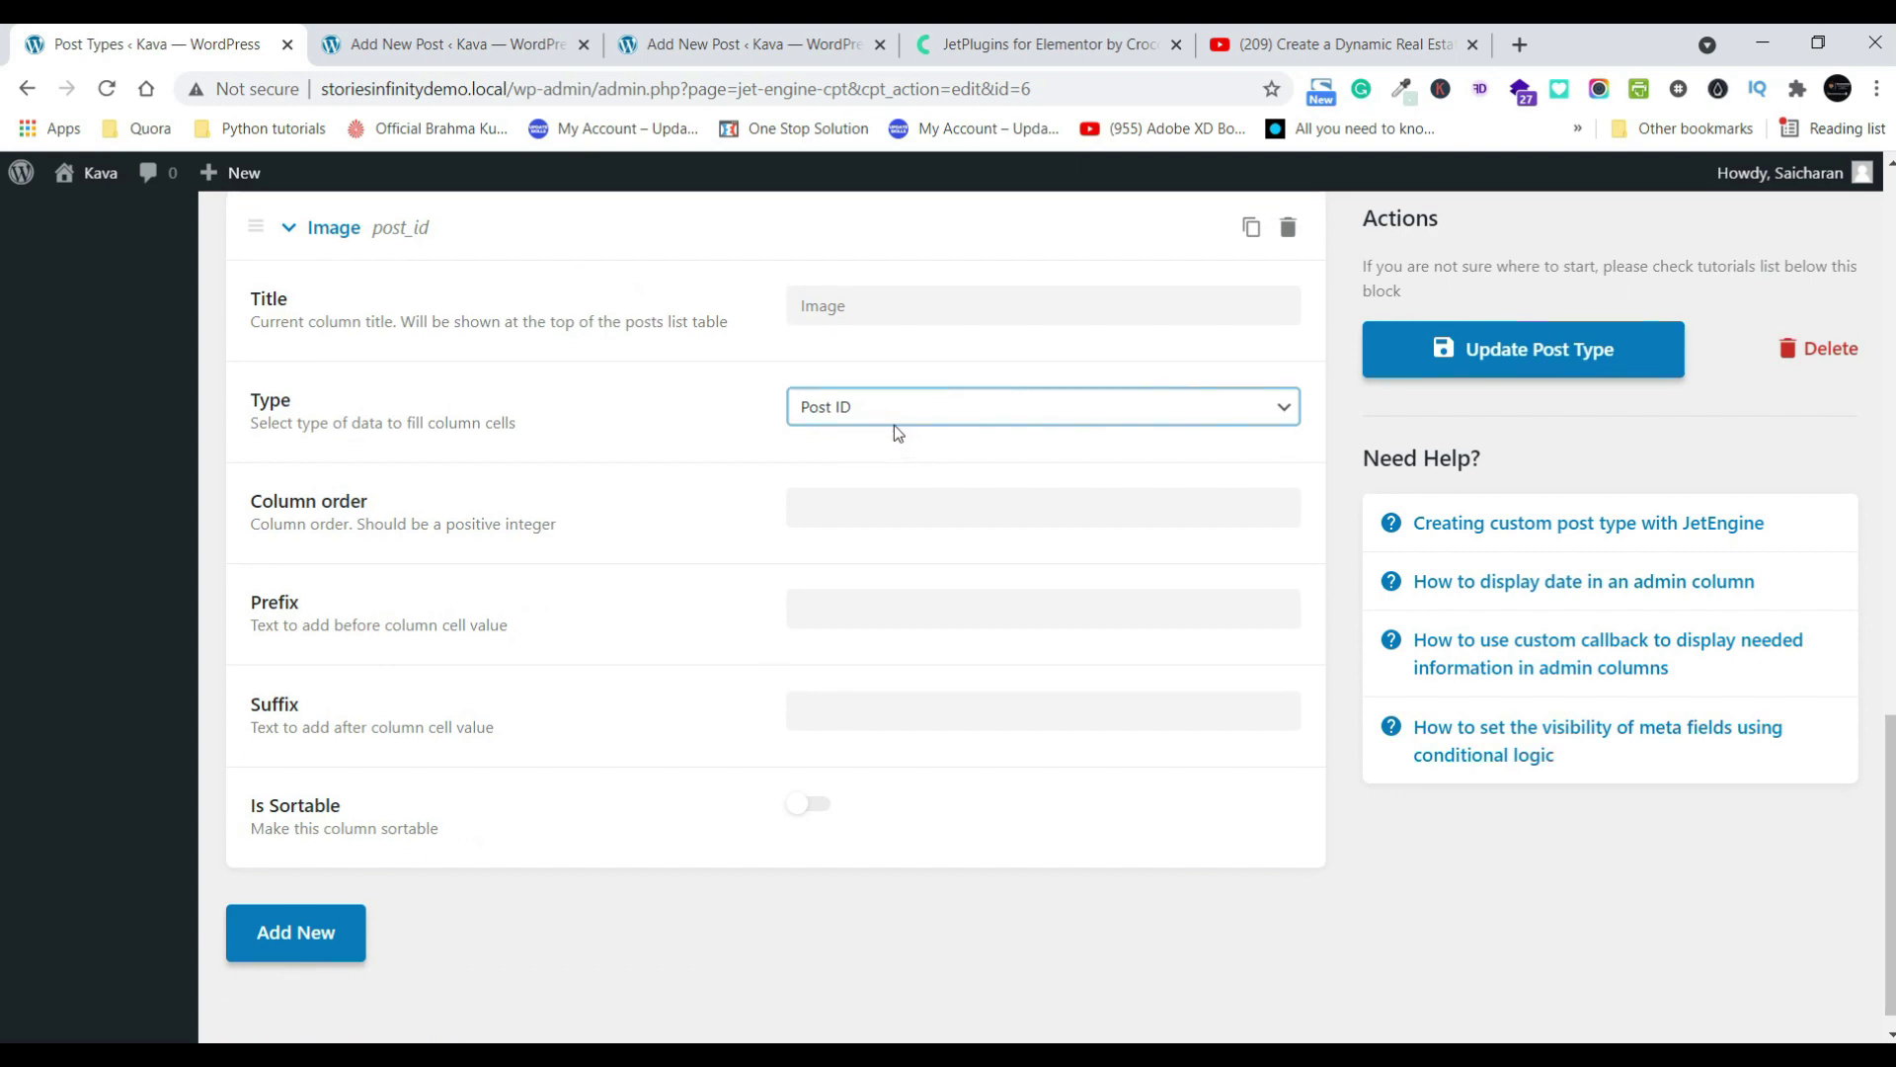
scroll(893, 425, "up", 3)
left_click(902, 654)
left_click(897, 699)
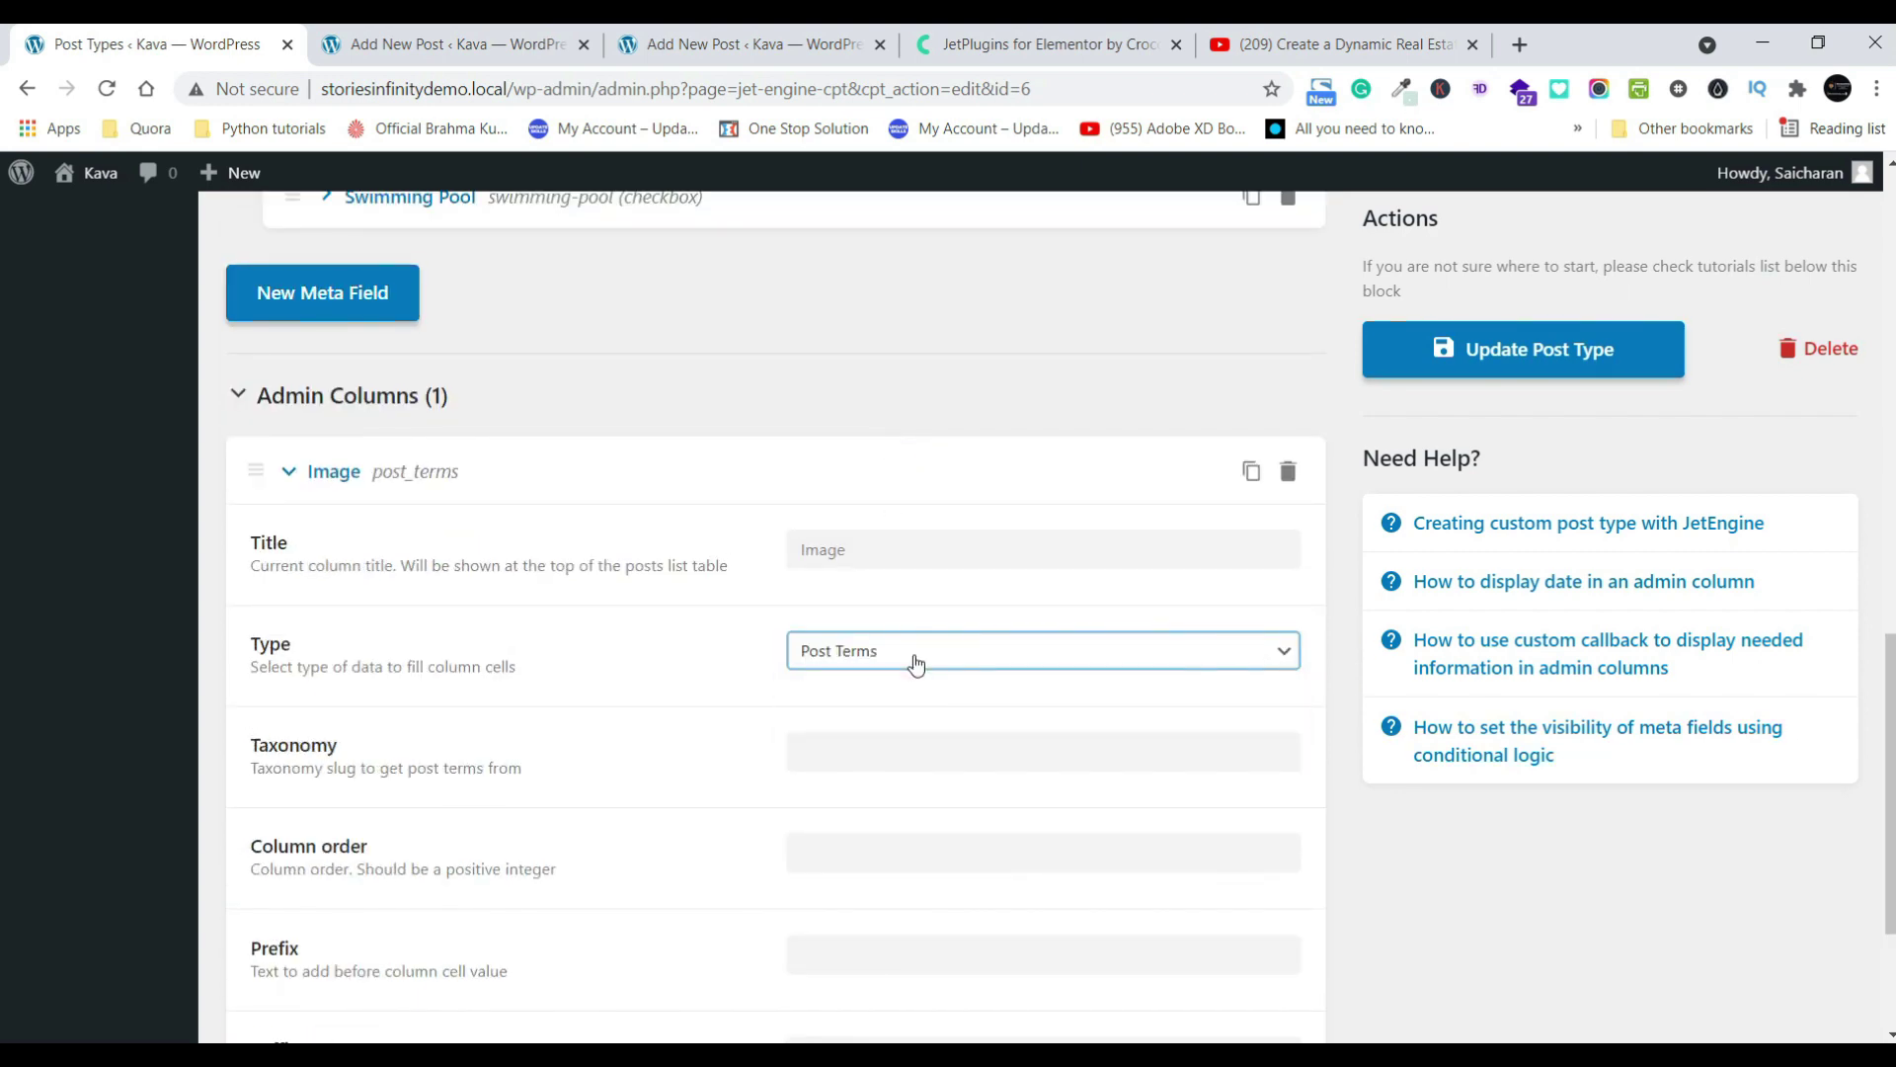
- Set the Image column's type to Custom Callback and apply the jet_engine_custom_cb_render_image callback with field thumbnail and size 100
left_click(916, 660)
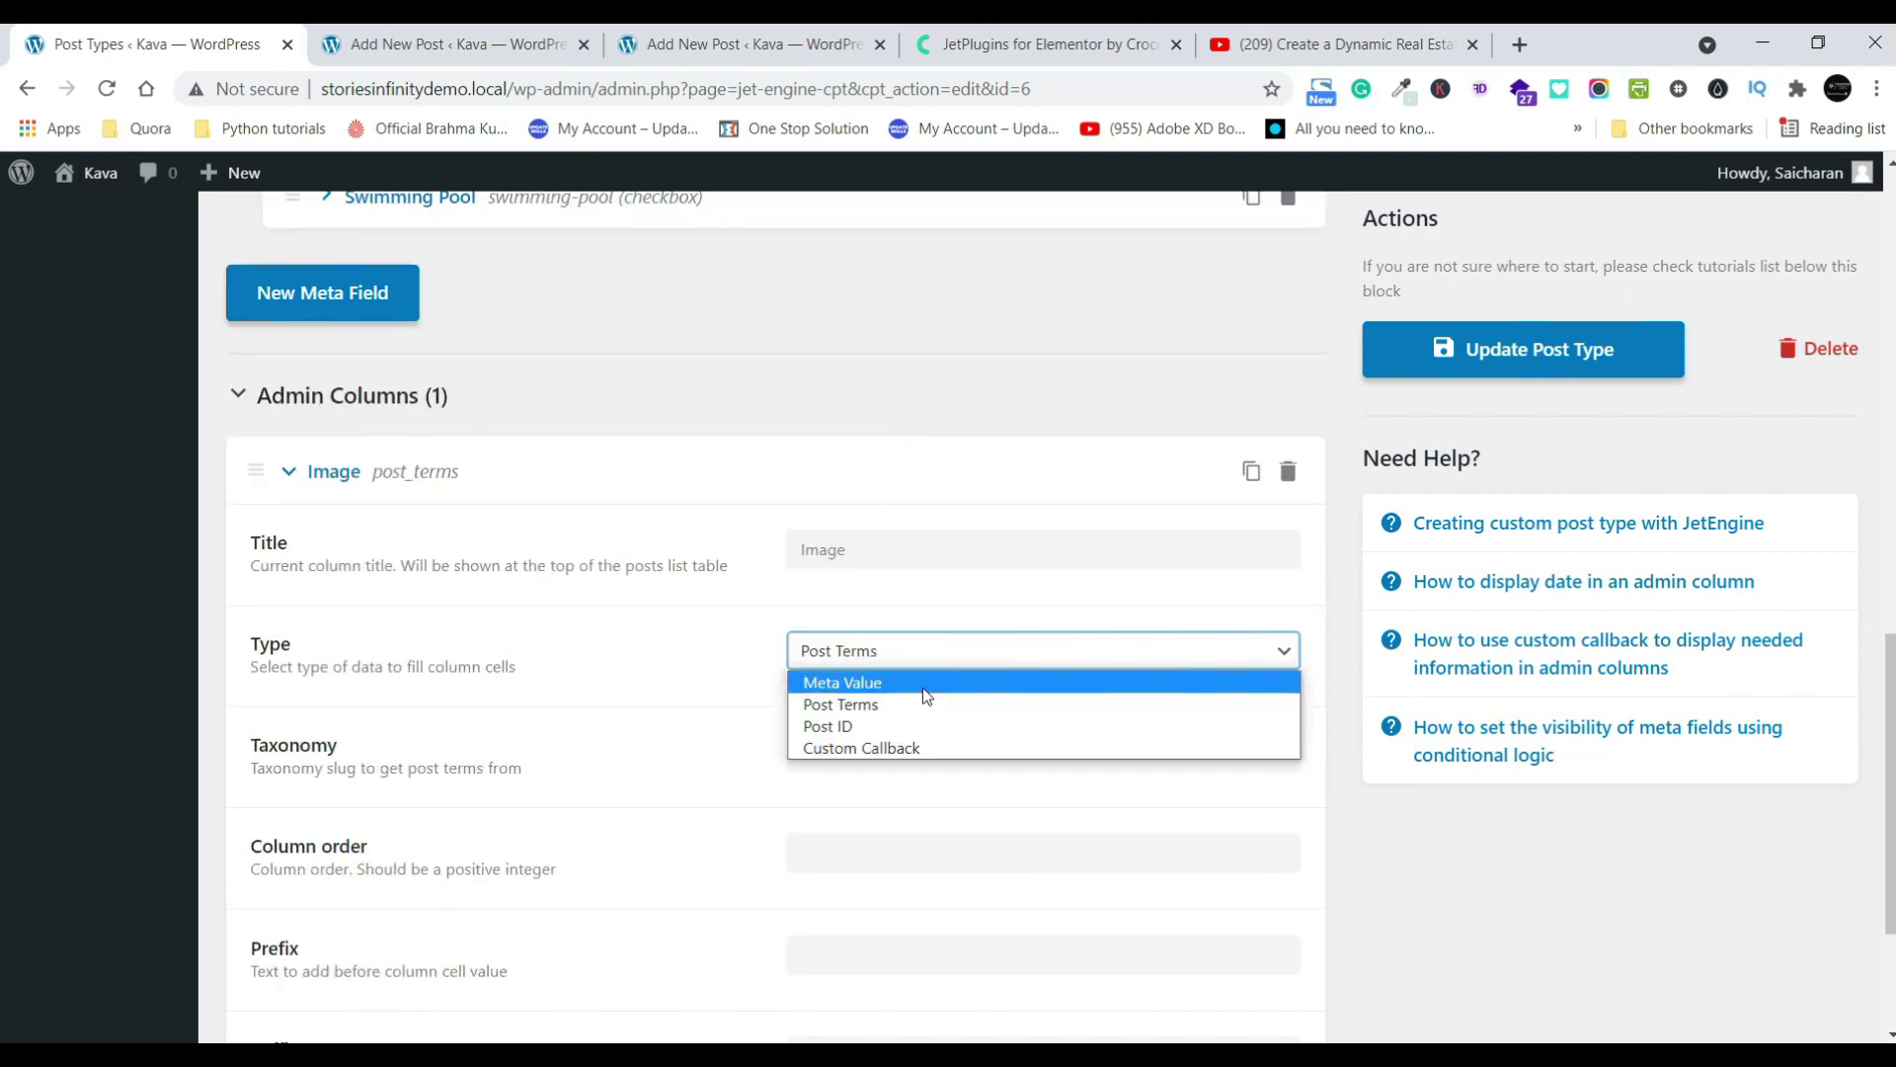
left_click(909, 746)
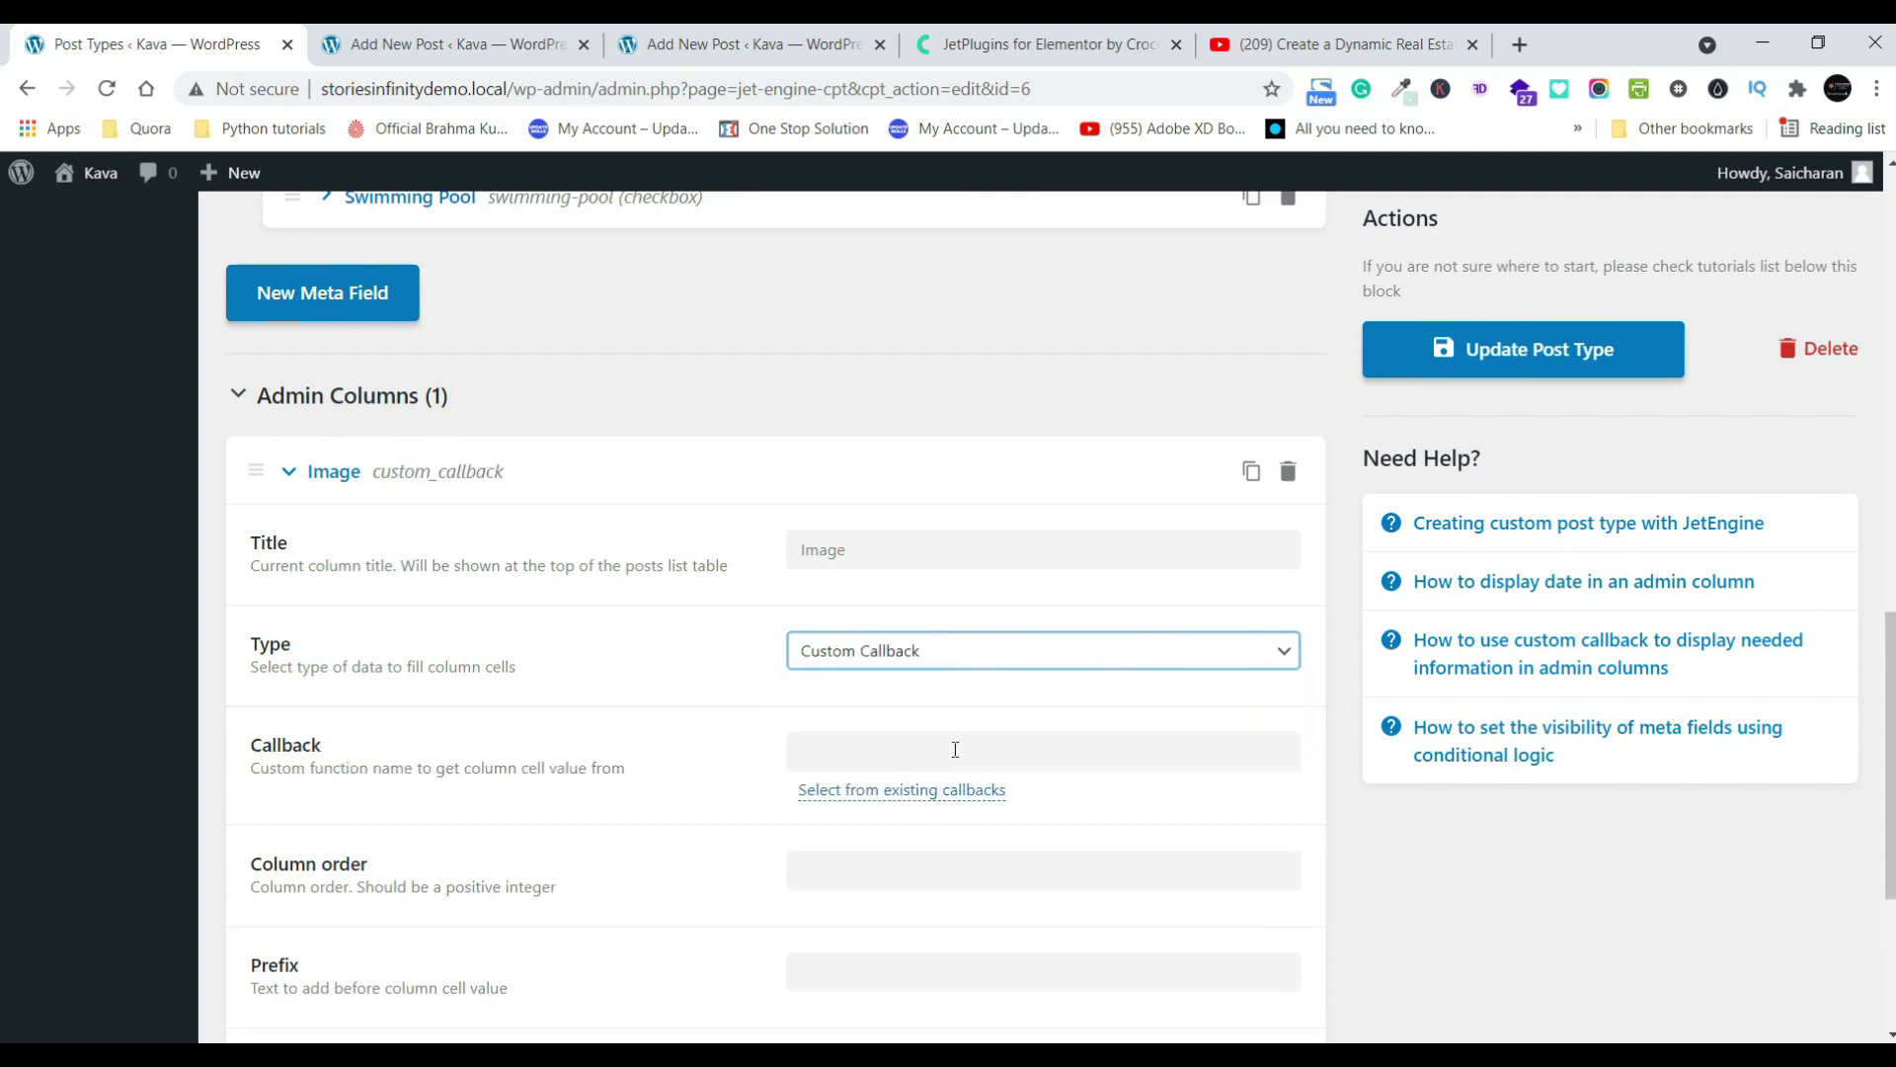
left_click(927, 794)
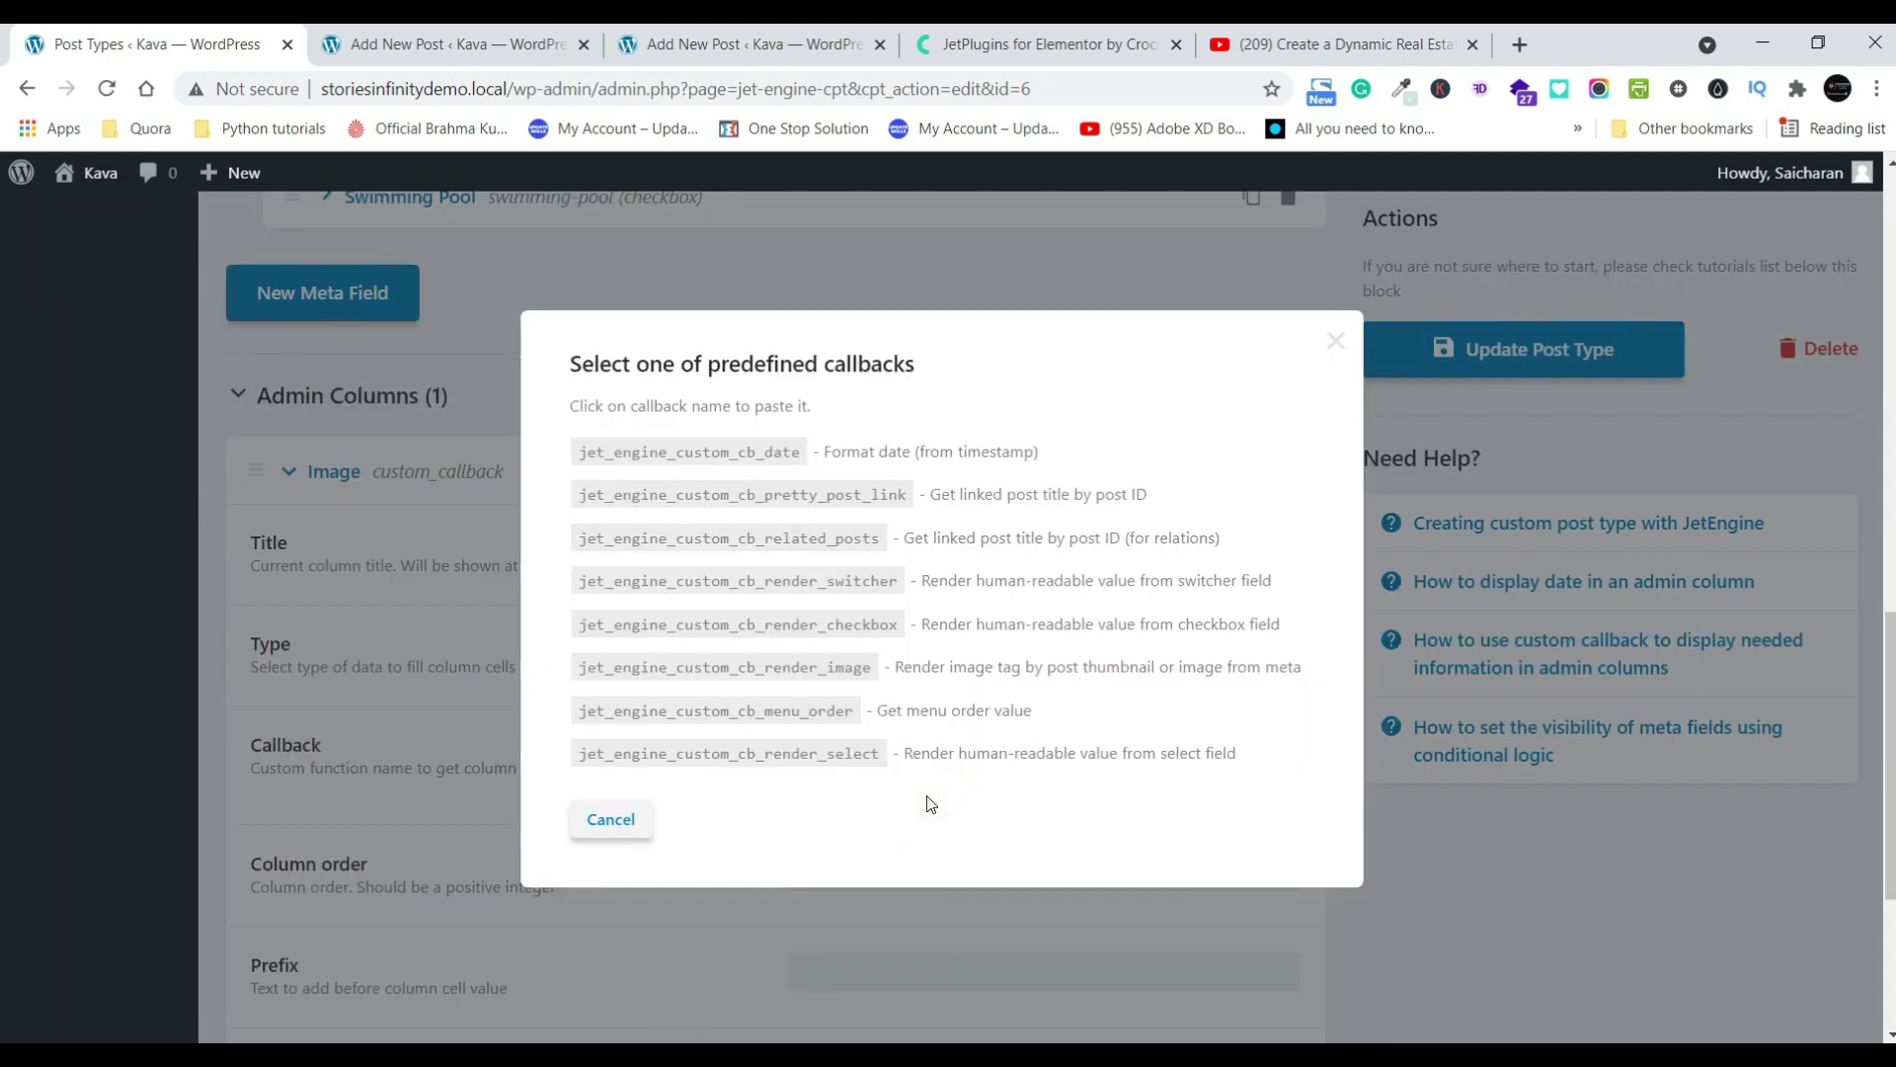
left_click(811, 676)
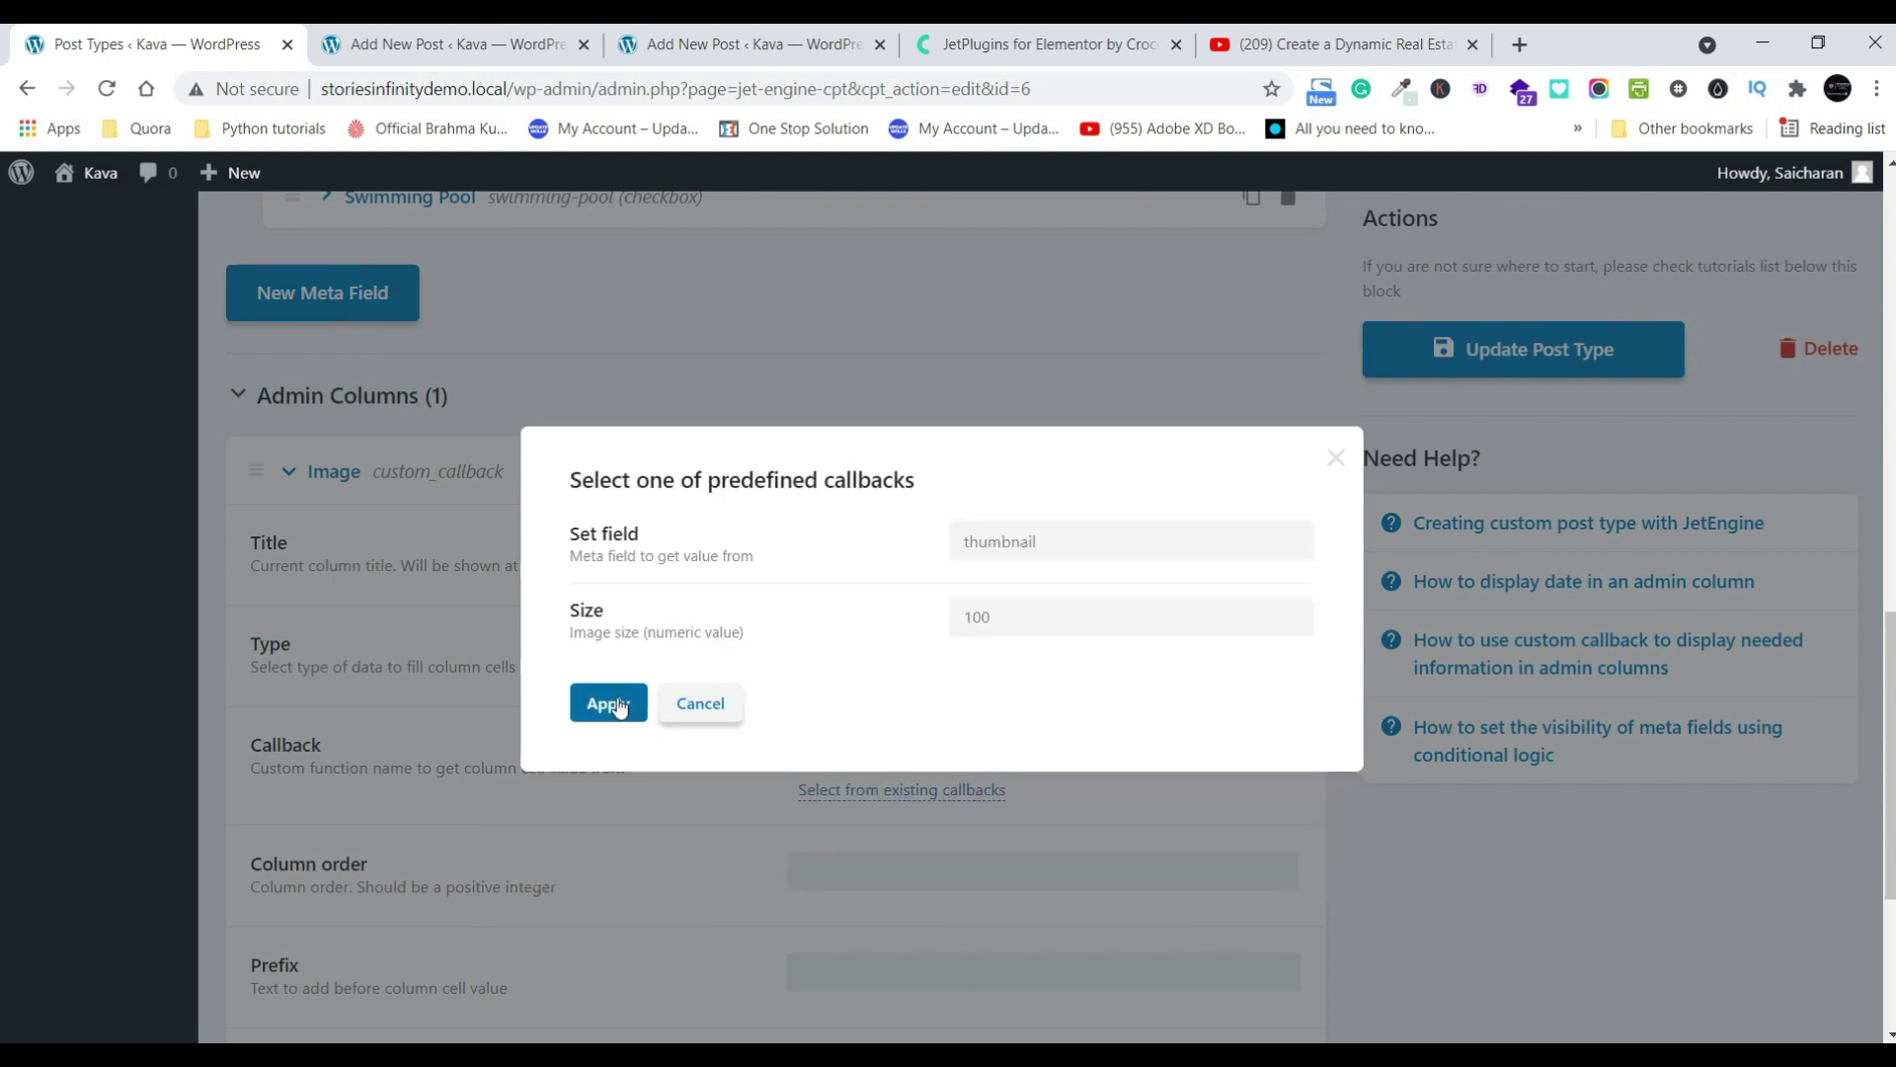
left_click(616, 703)
scroll(1038, 682, "down", 3)
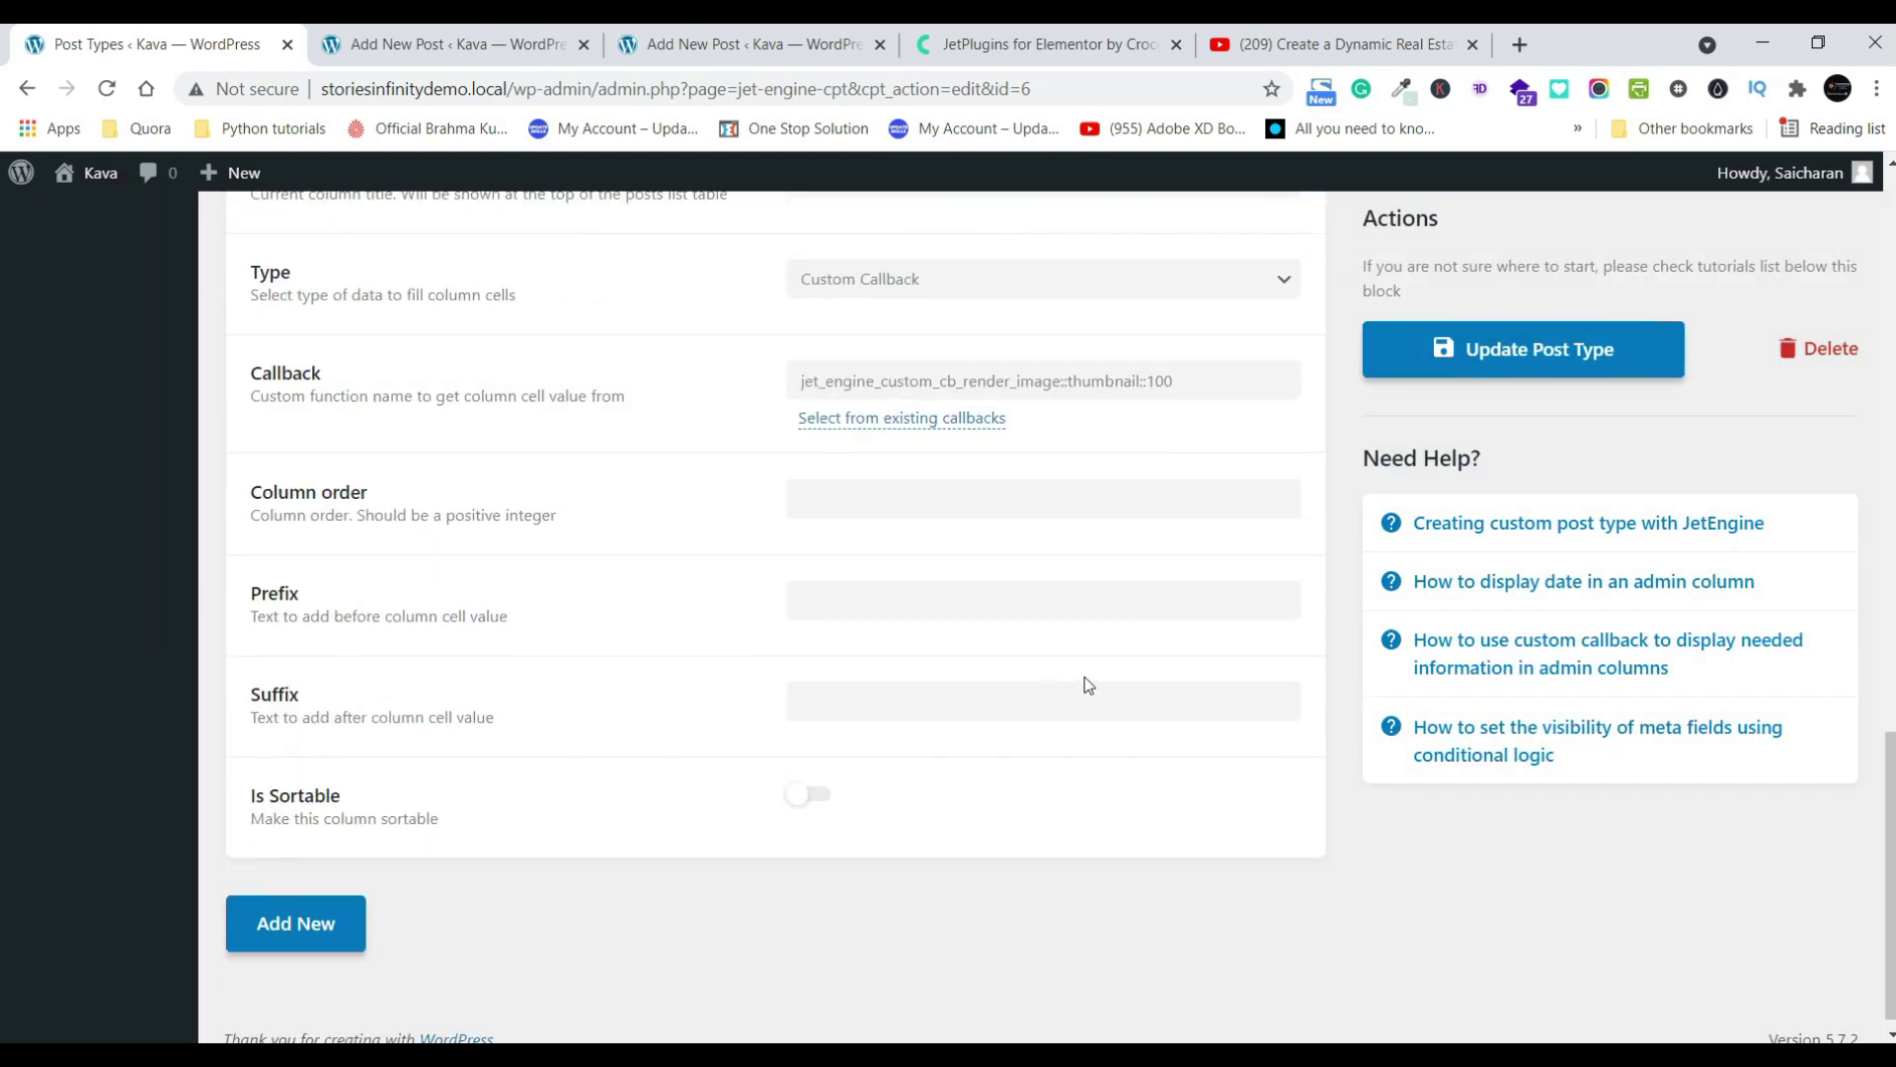
- Add a second admin column to the Properties post type, titled "Pricing", with the type Meta Value
left_click(301, 936)
scroll(533, 741, "down", 4)
left_click(909, 634)
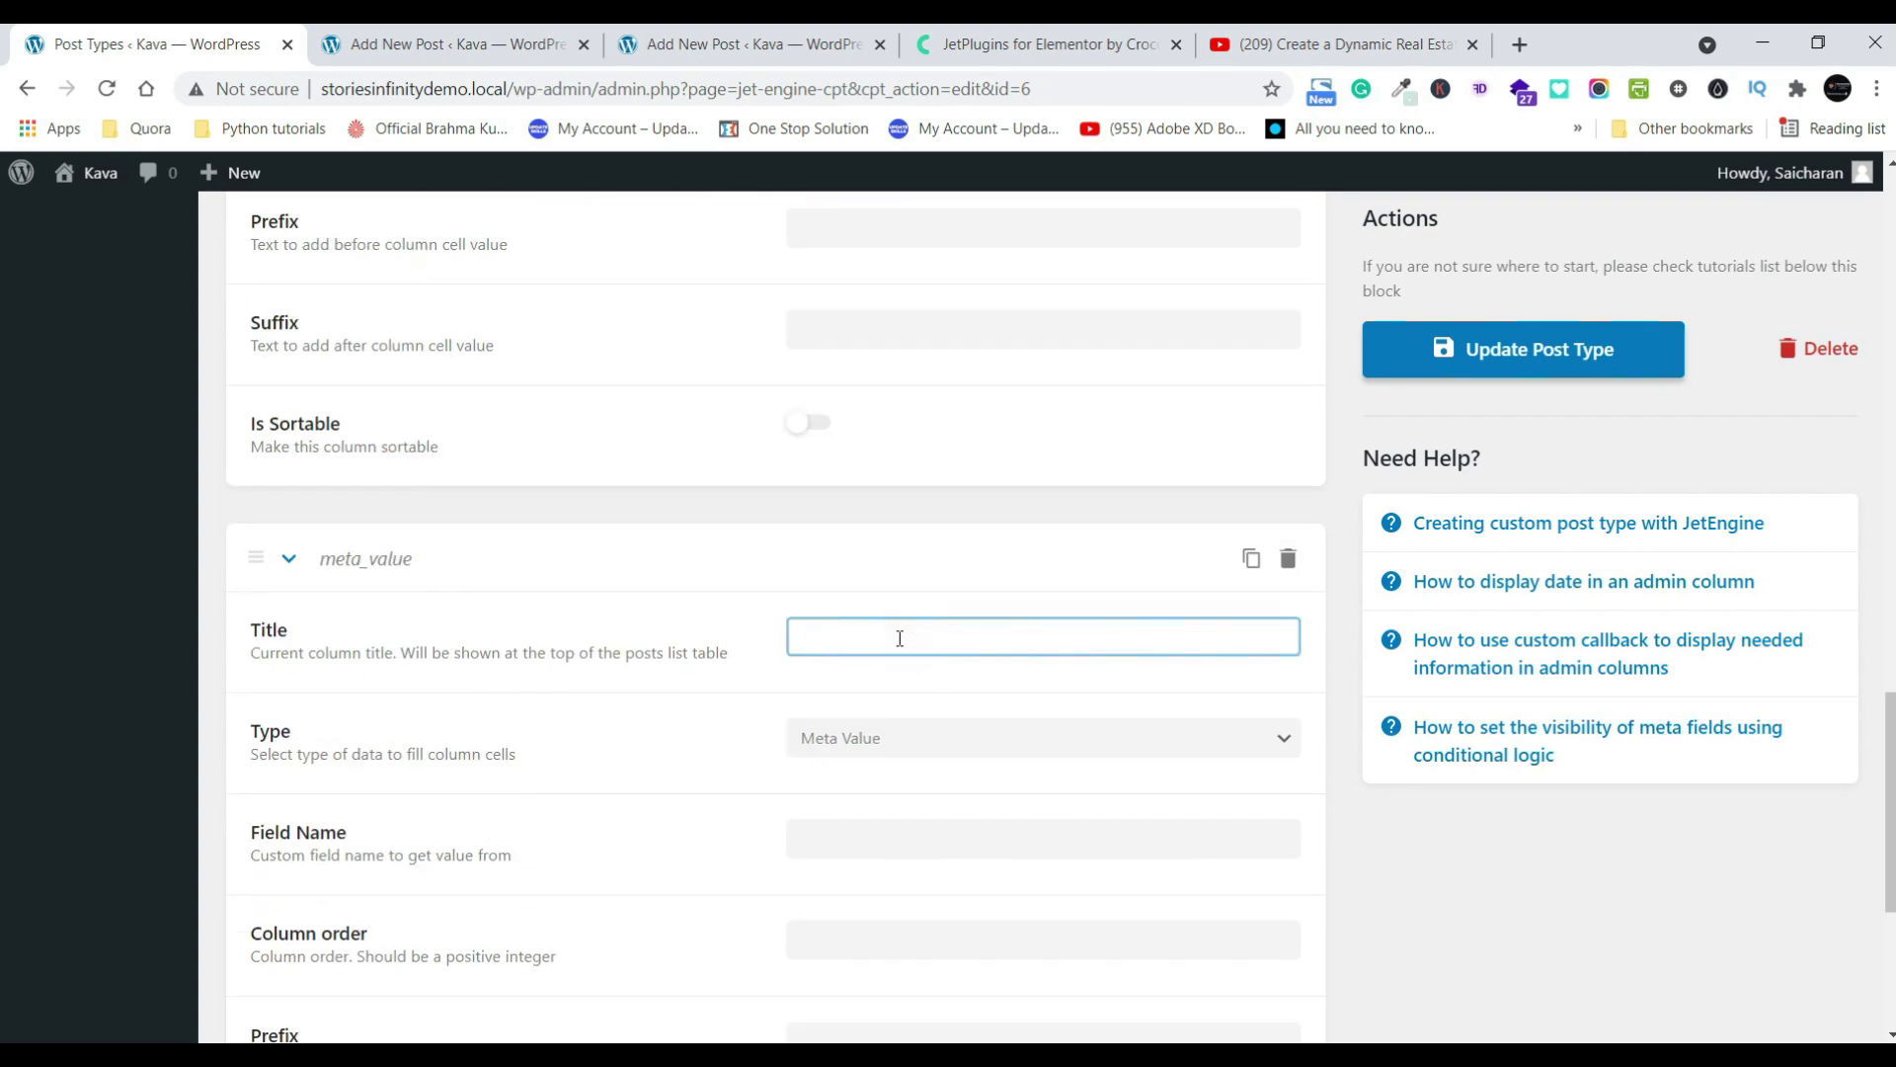
type("Pricing")
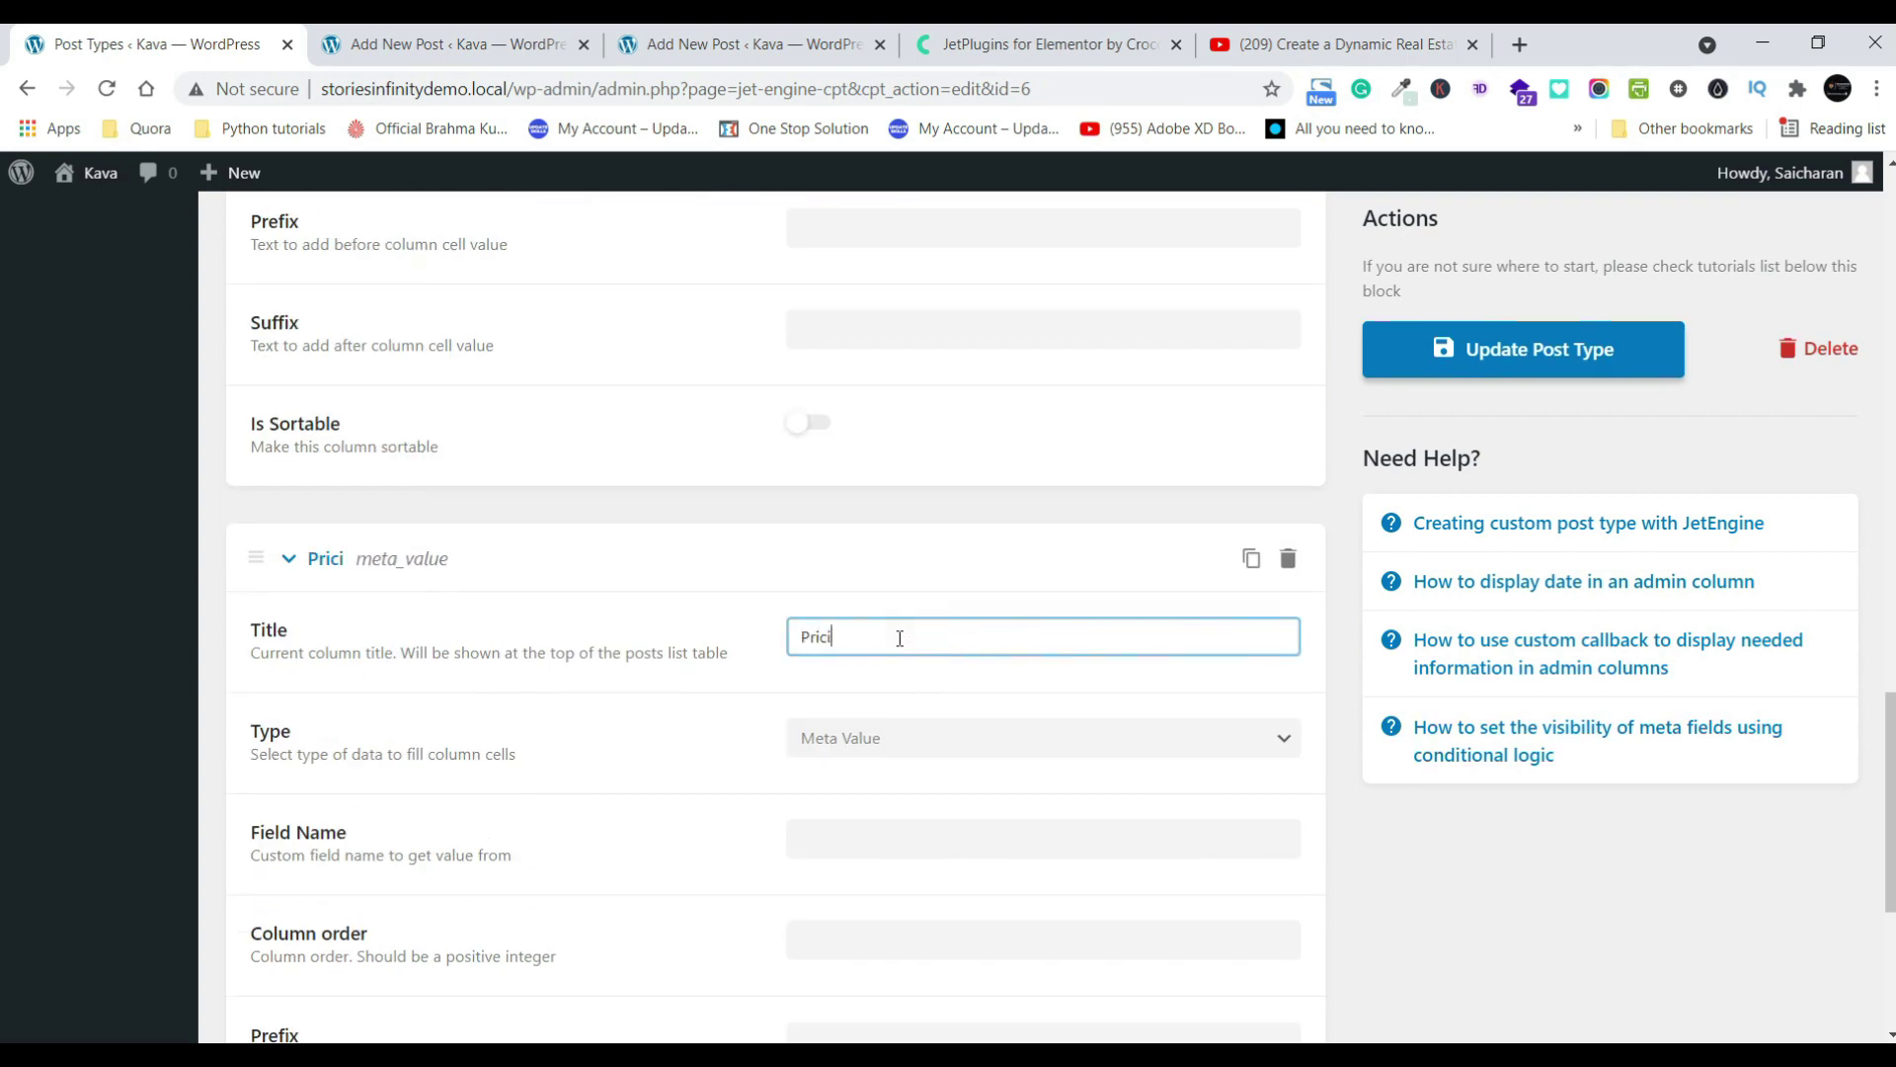
left_click(841, 741)
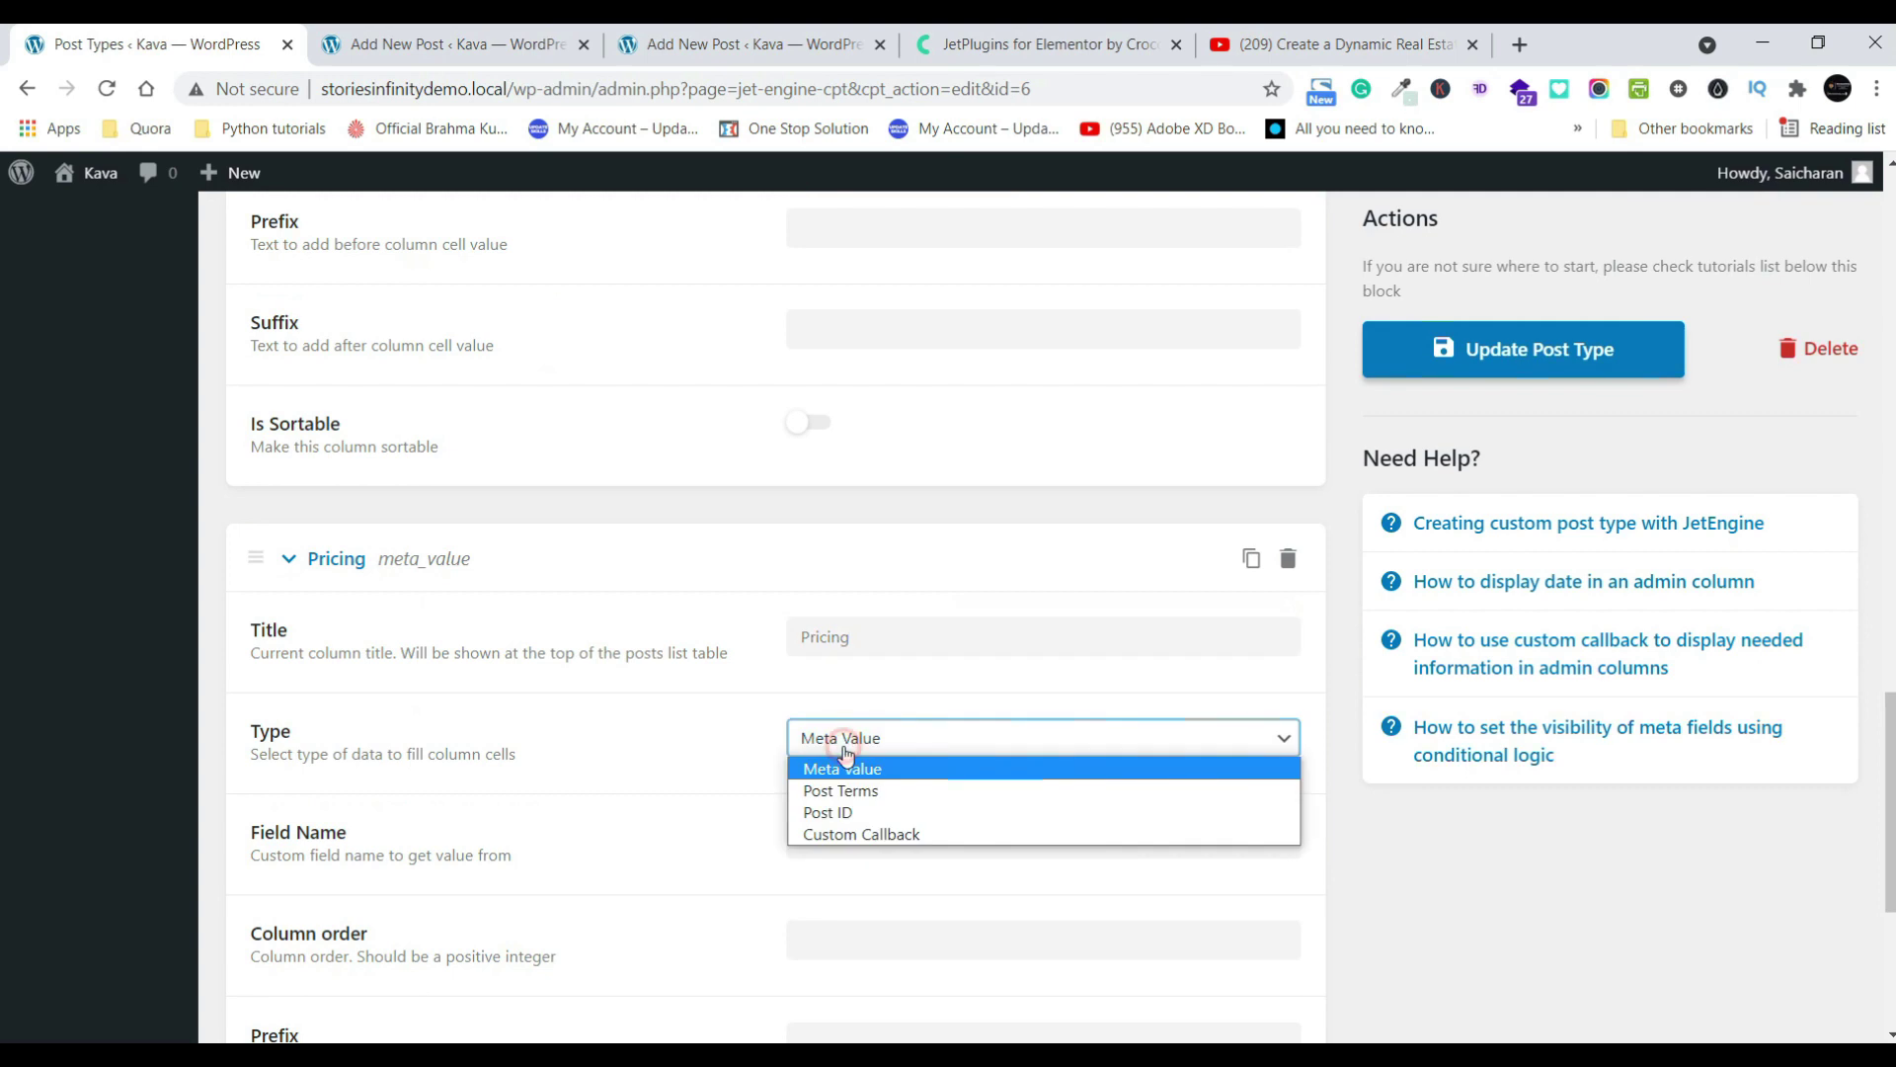
left_click(886, 767)
- Check the available Properties meta fields and retitle the new meta value column "Parking"
left_click(839, 837)
scroll(842, 835, "up", 10)
scroll(842, 834, "up", 3)
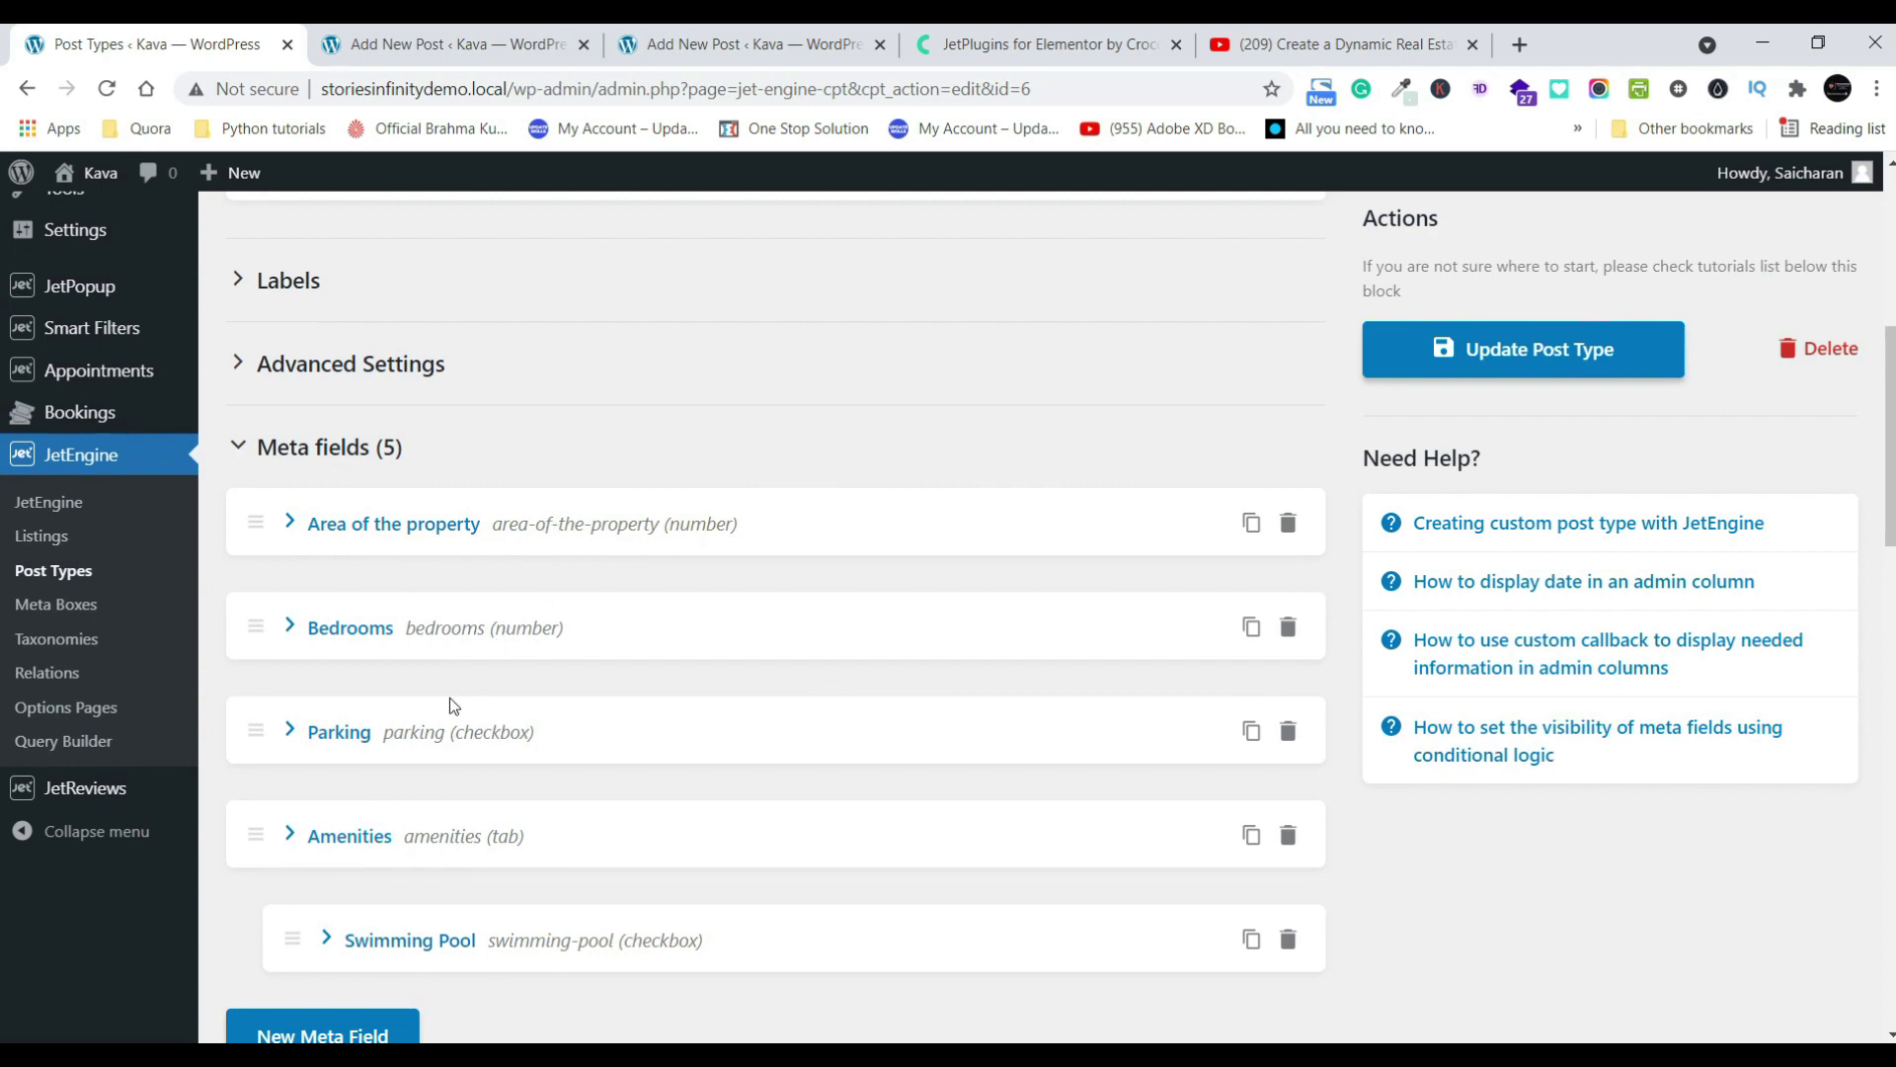
scroll(584, 735, "down", 10)
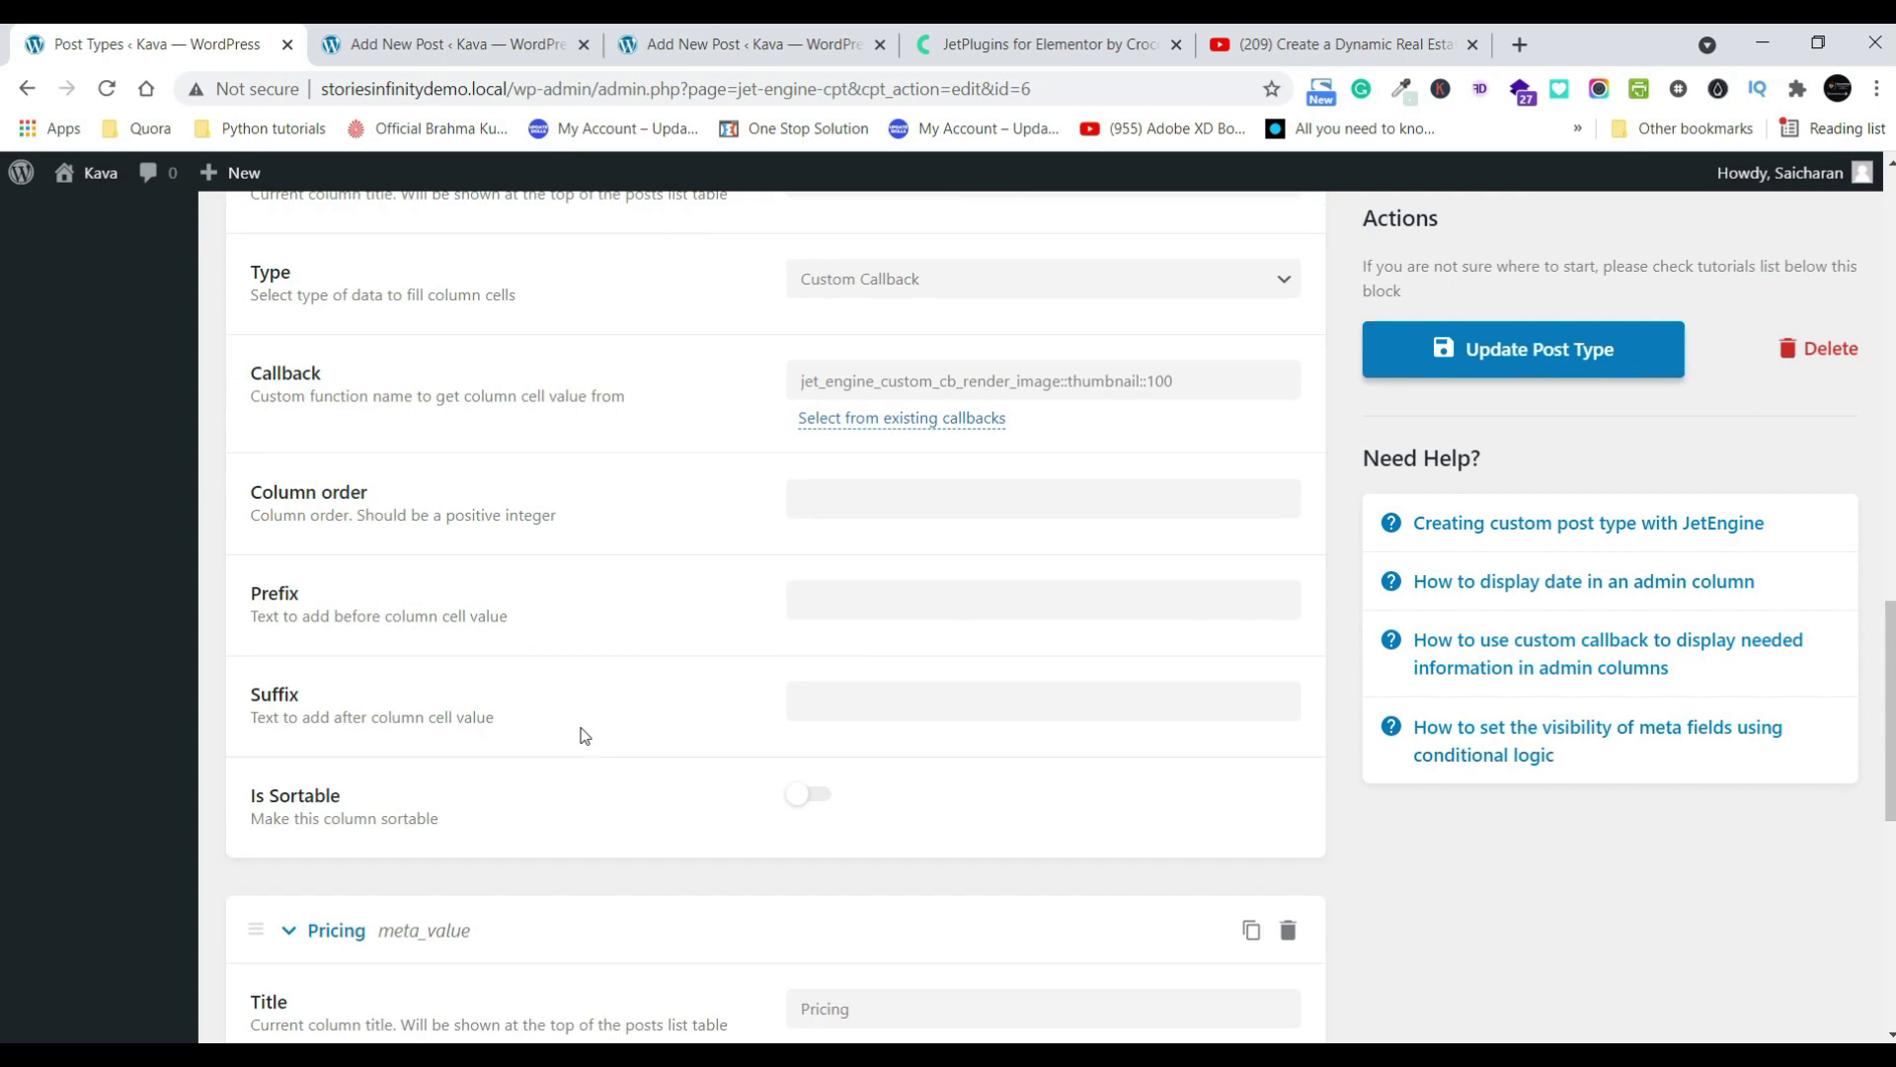
scroll(602, 724, "up", 3)
scroll(701, 745, "down", 7)
double_click(876, 520)
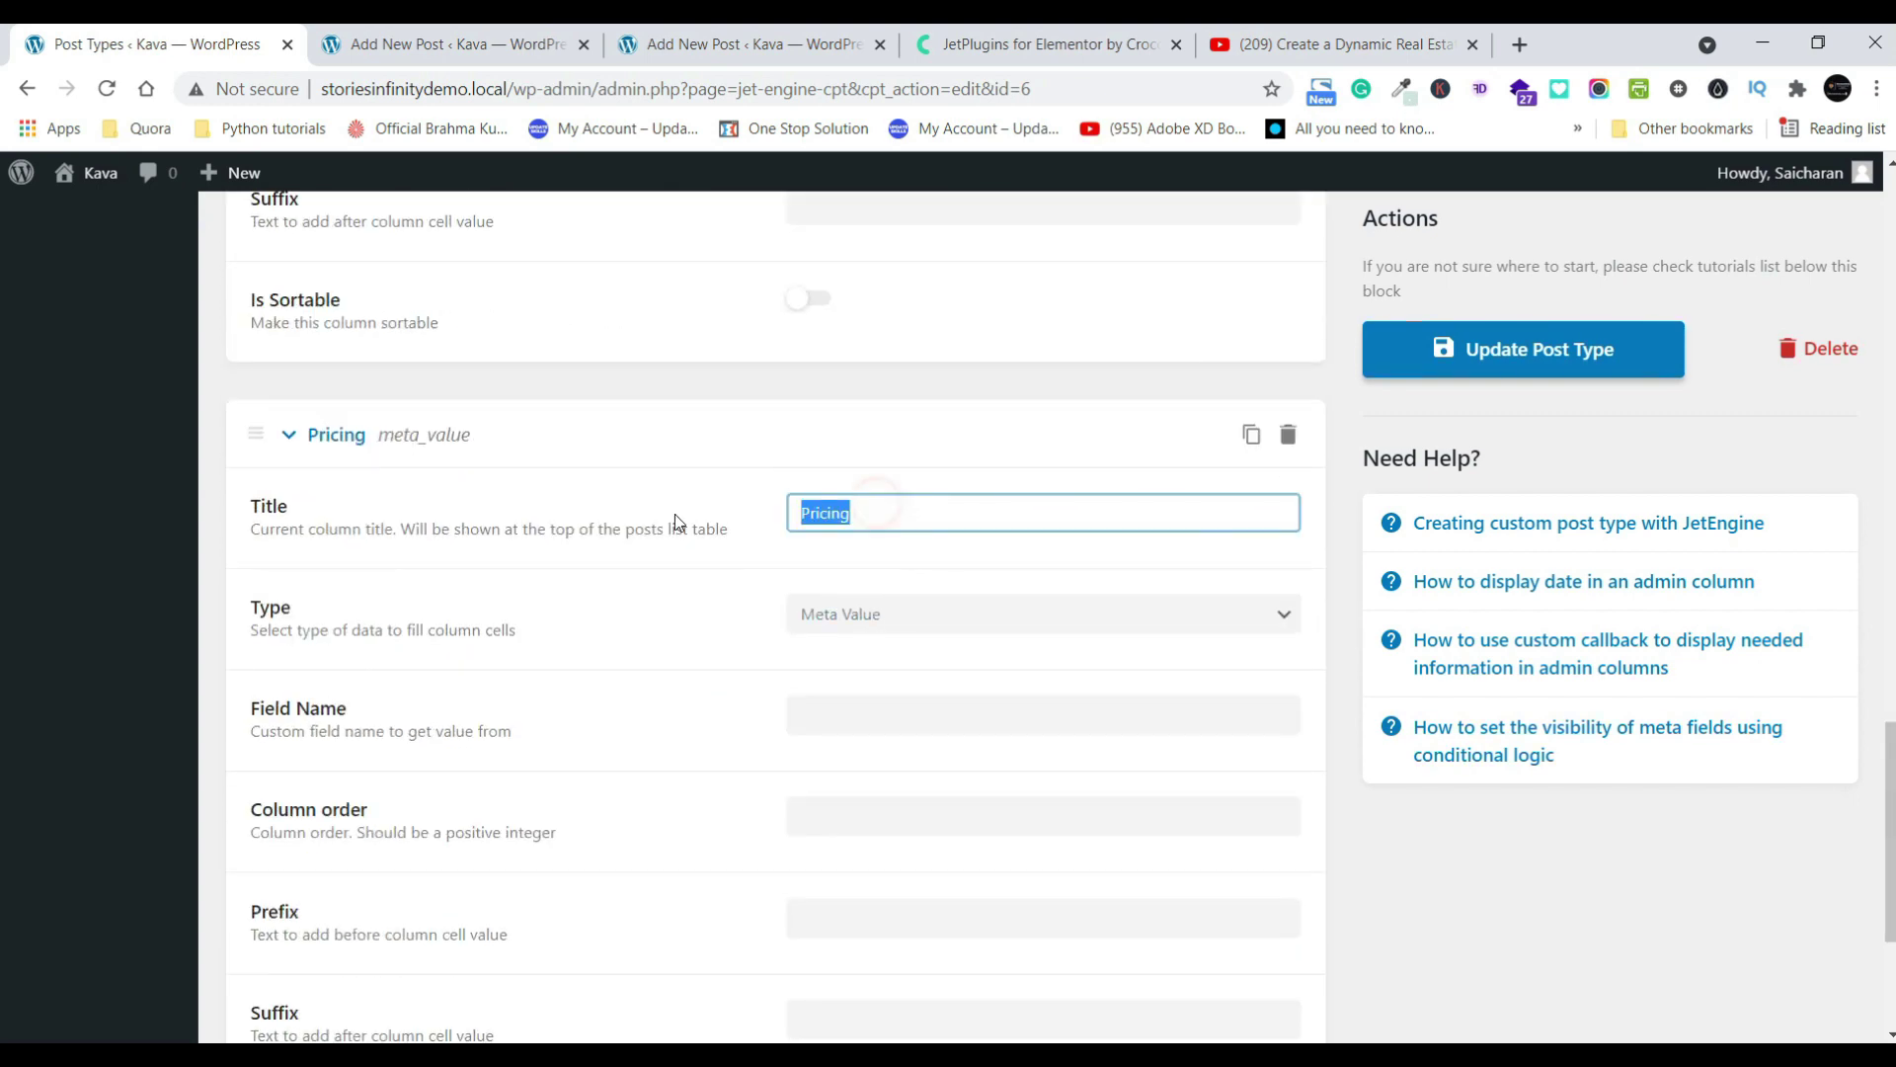
type("Parking")
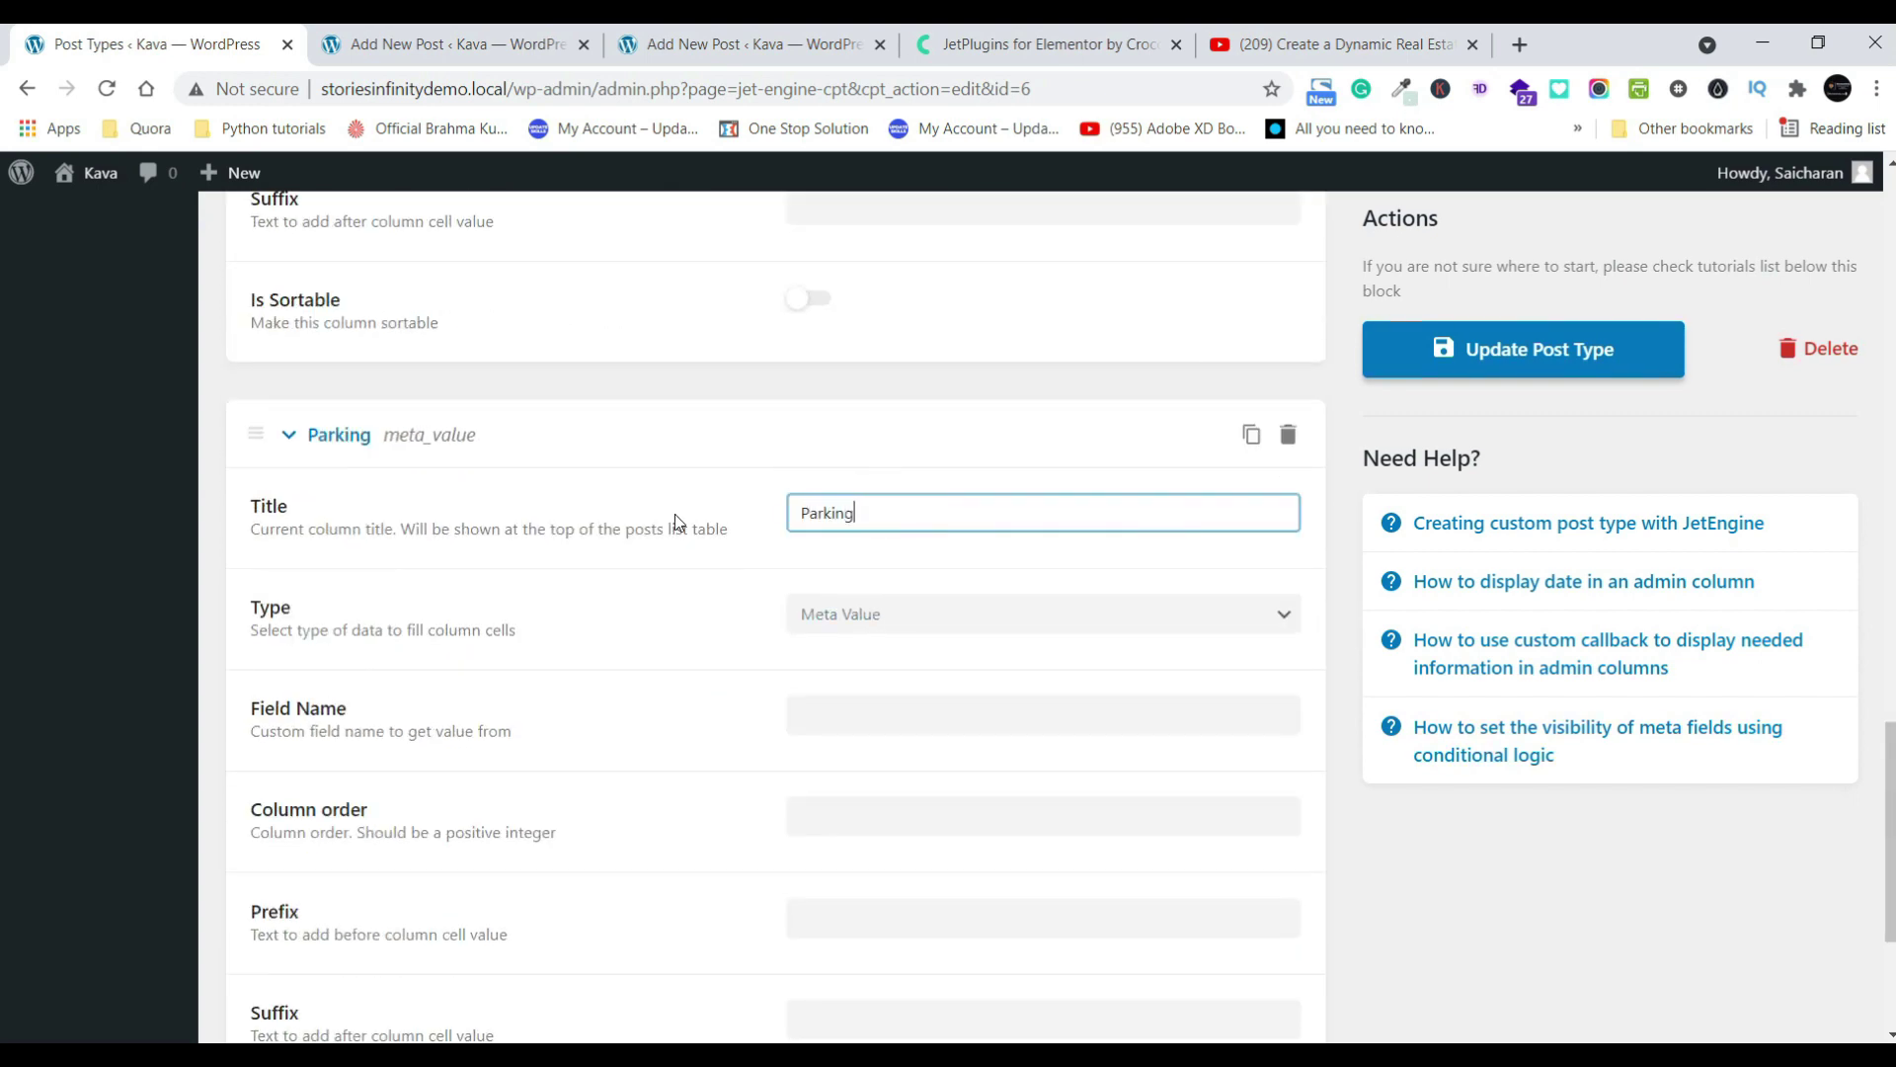
- Copy the Bedrooms meta field's Name/ID and set the Parking column's field name to bedrooms
left_click(928, 717)
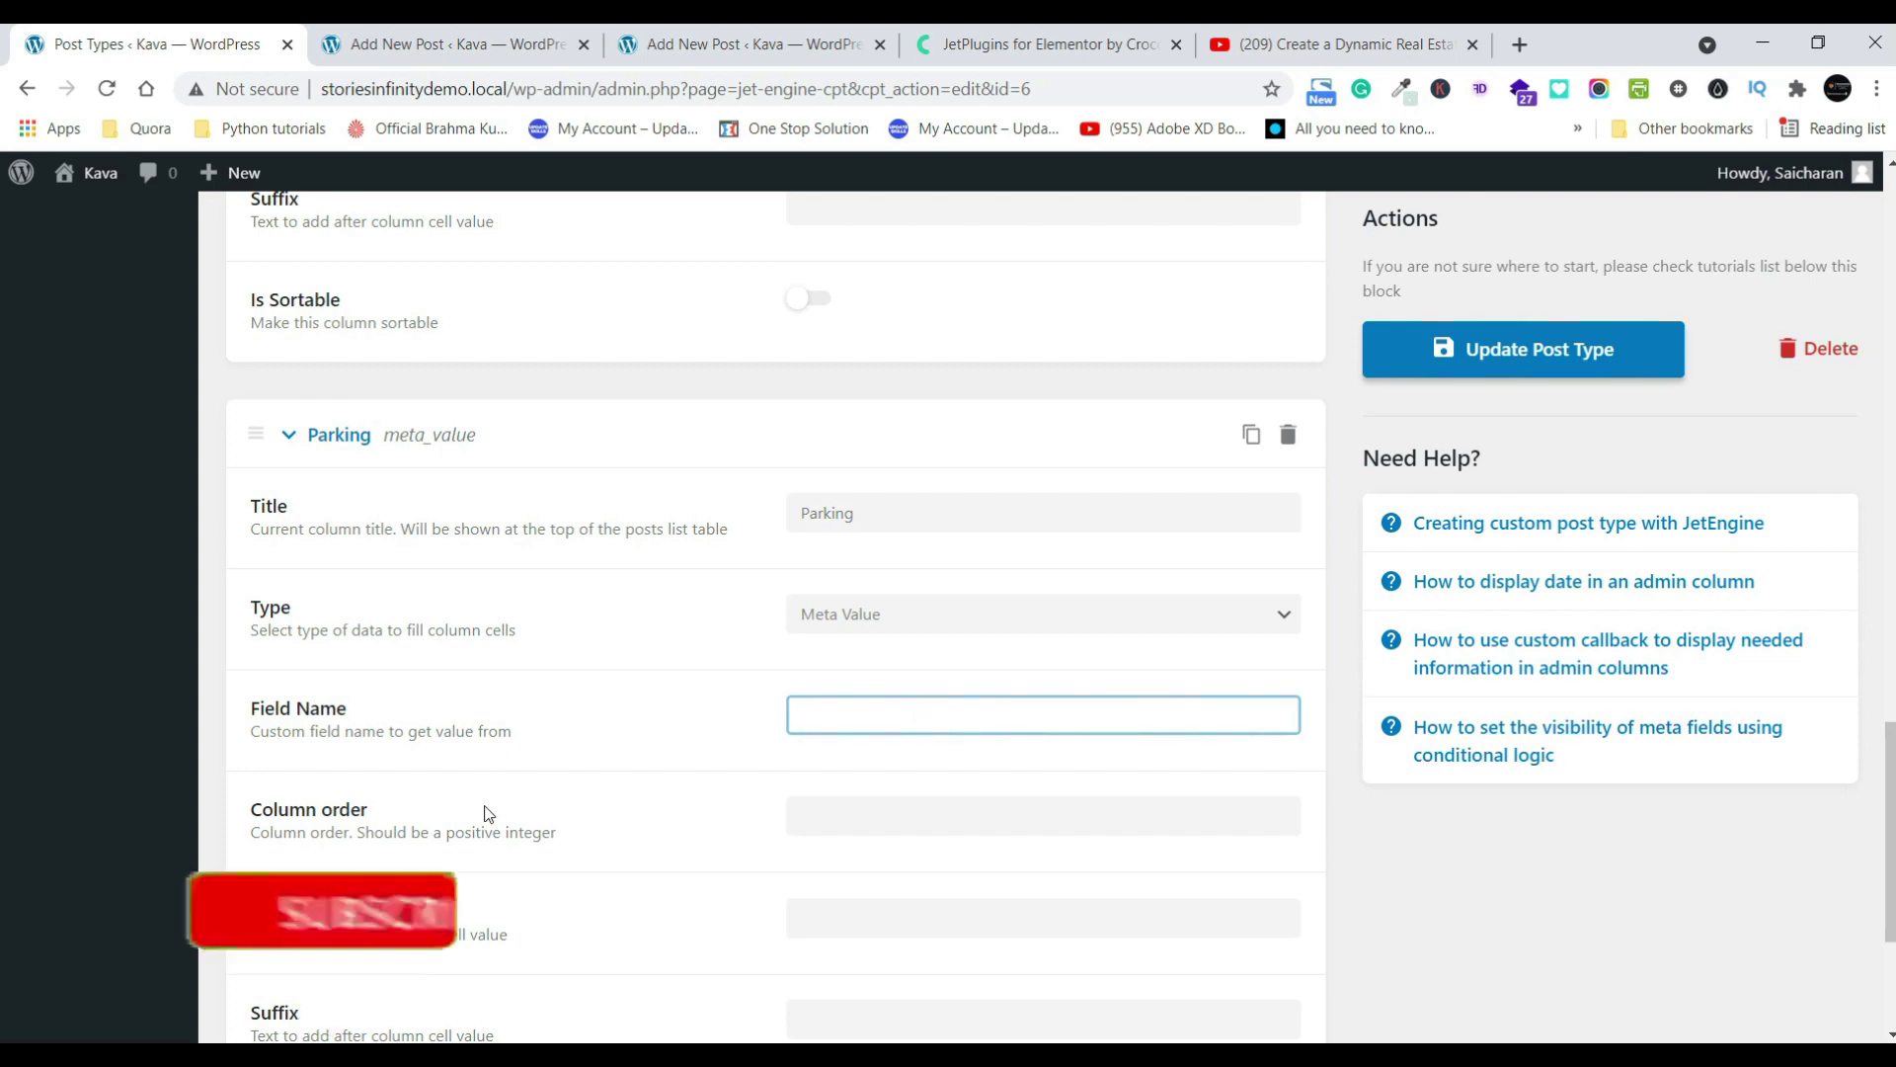
scroll(487, 814, "up", 15)
left_click(368, 753)
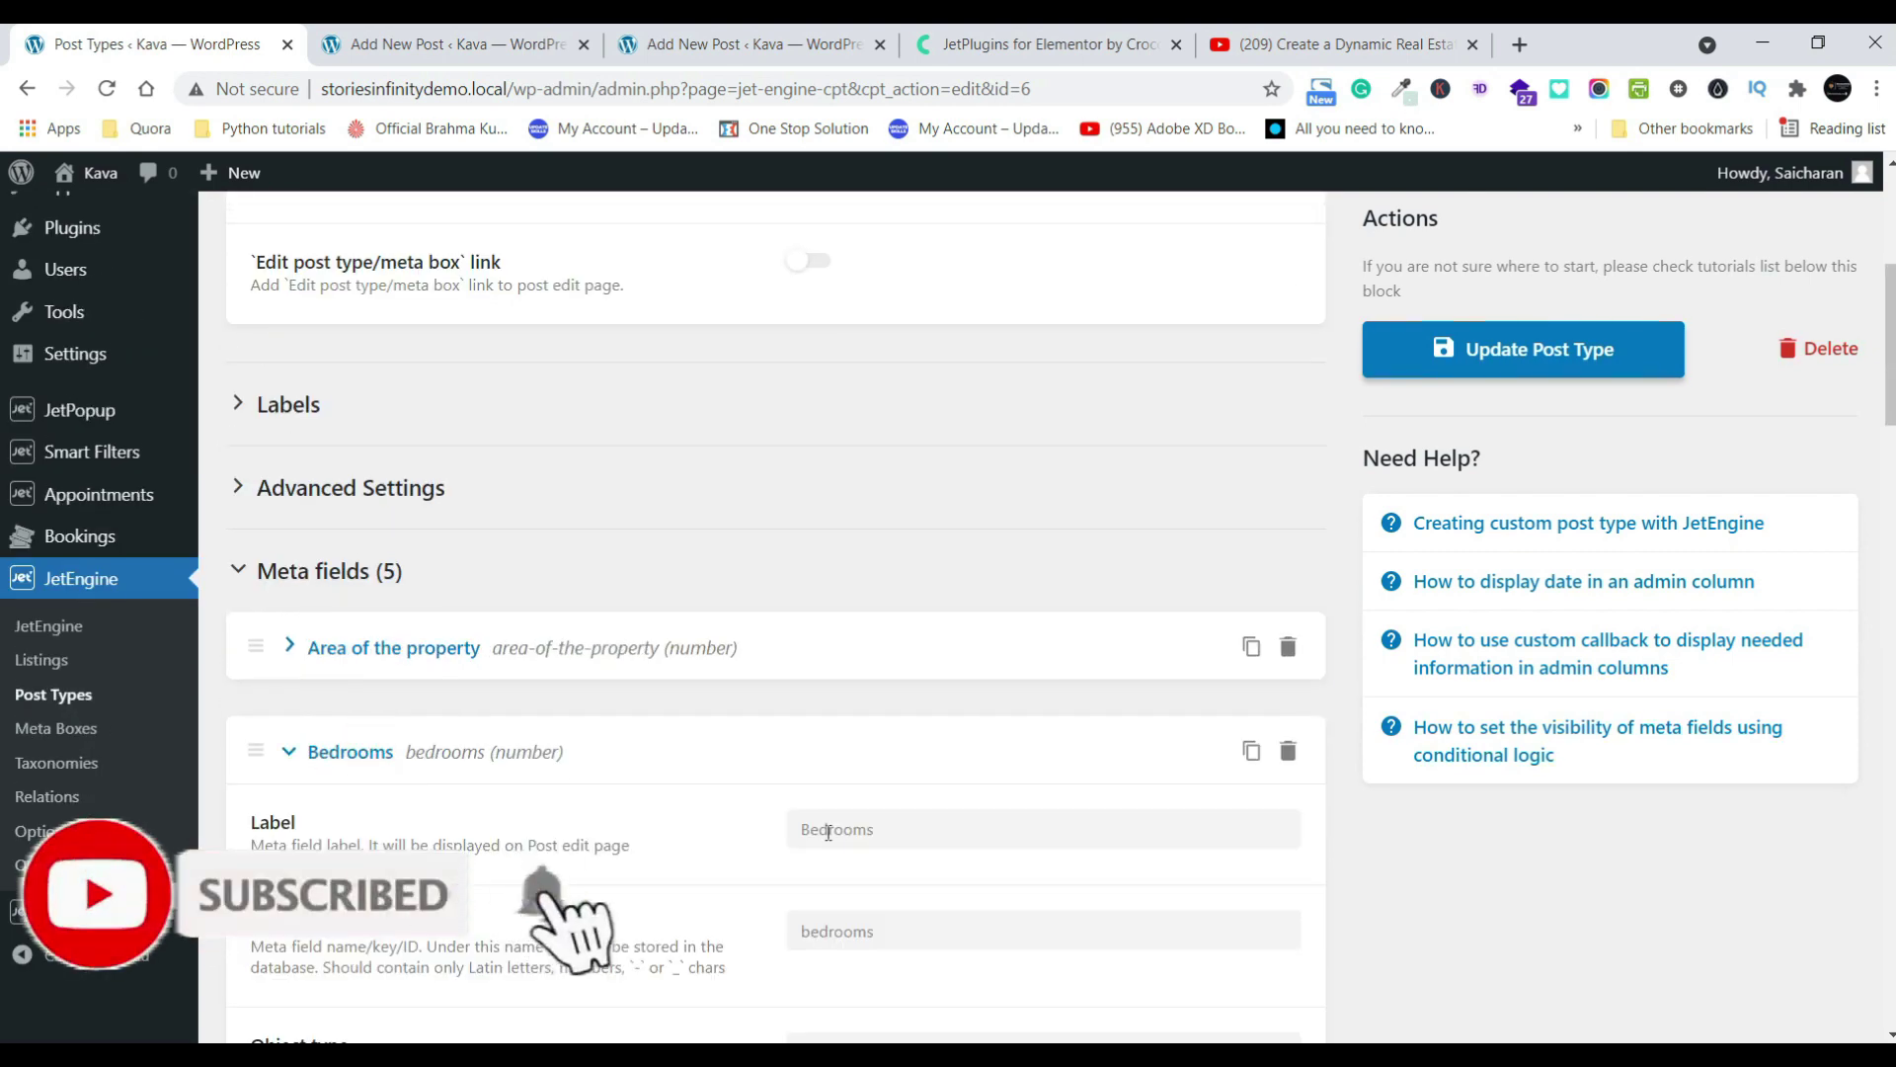
double_click(819, 938)
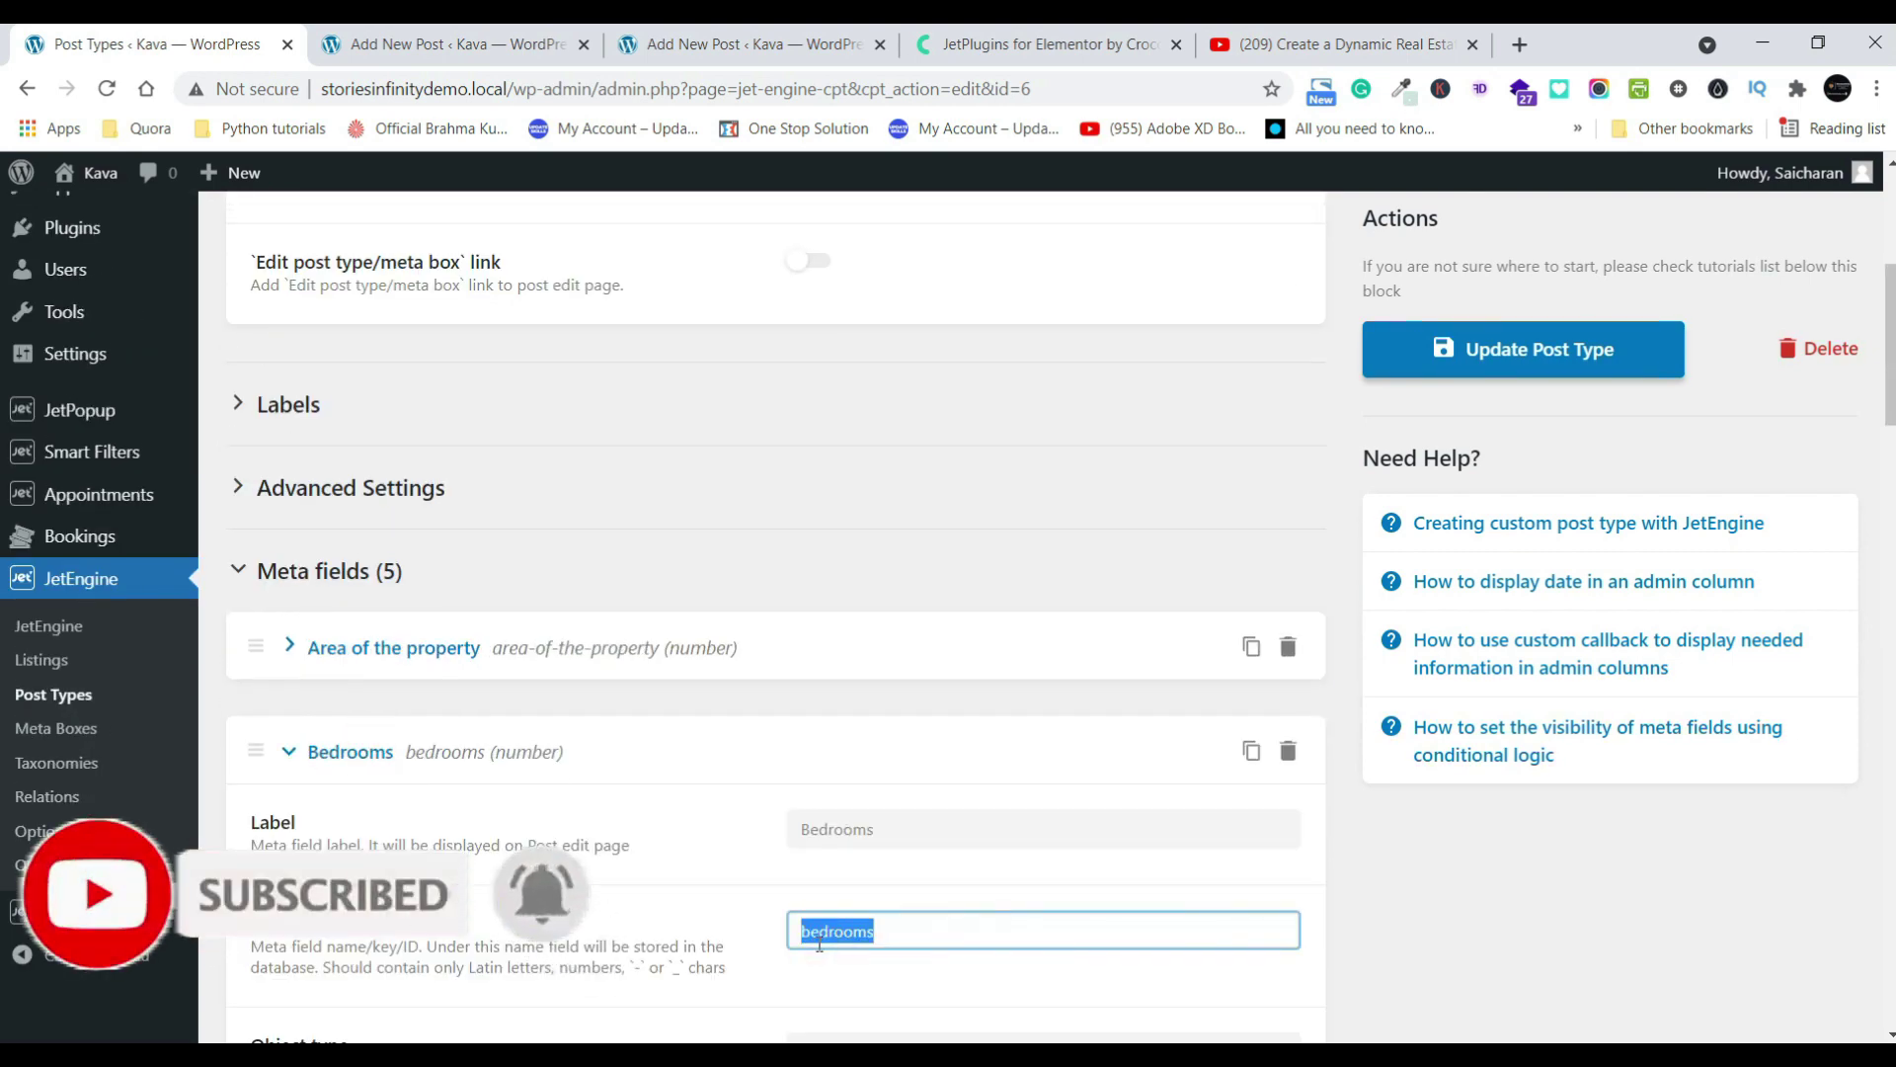
scroll(358, 909, "down", 15)
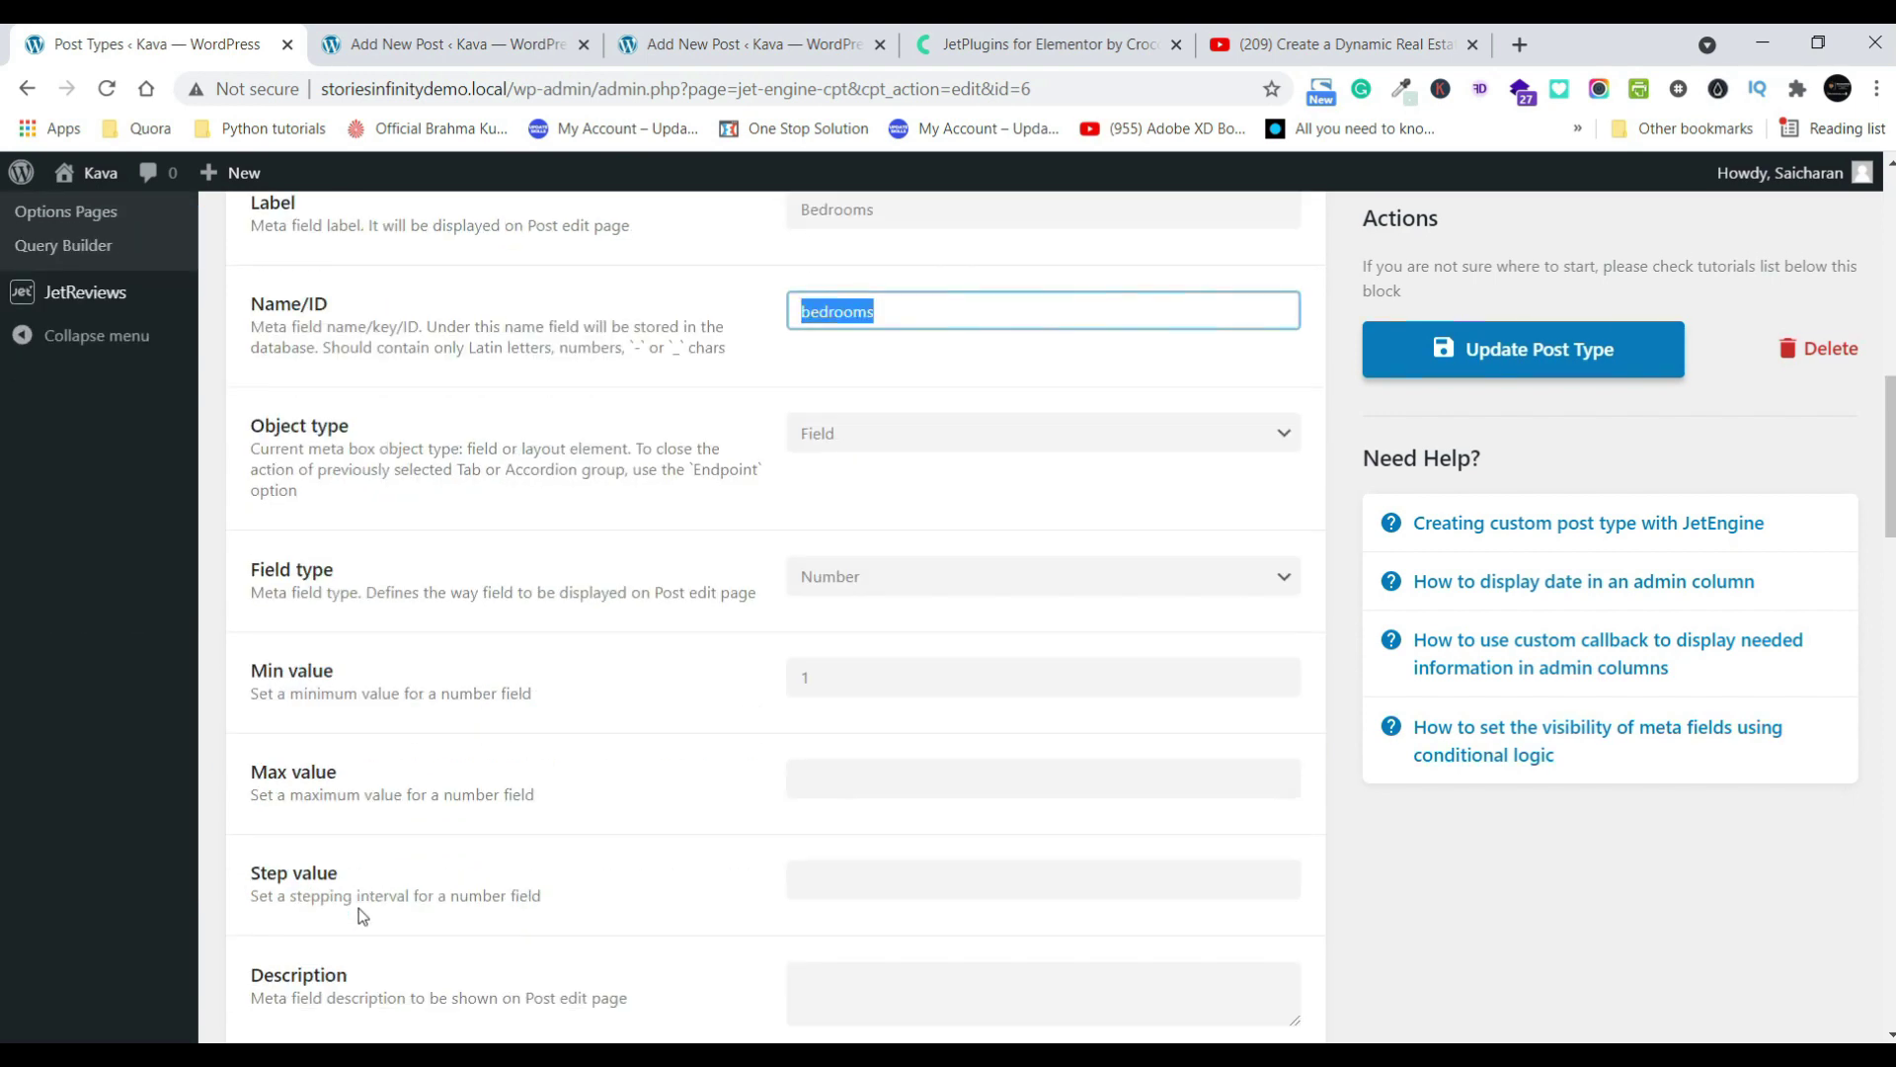
scroll(375, 901, "down", 3)
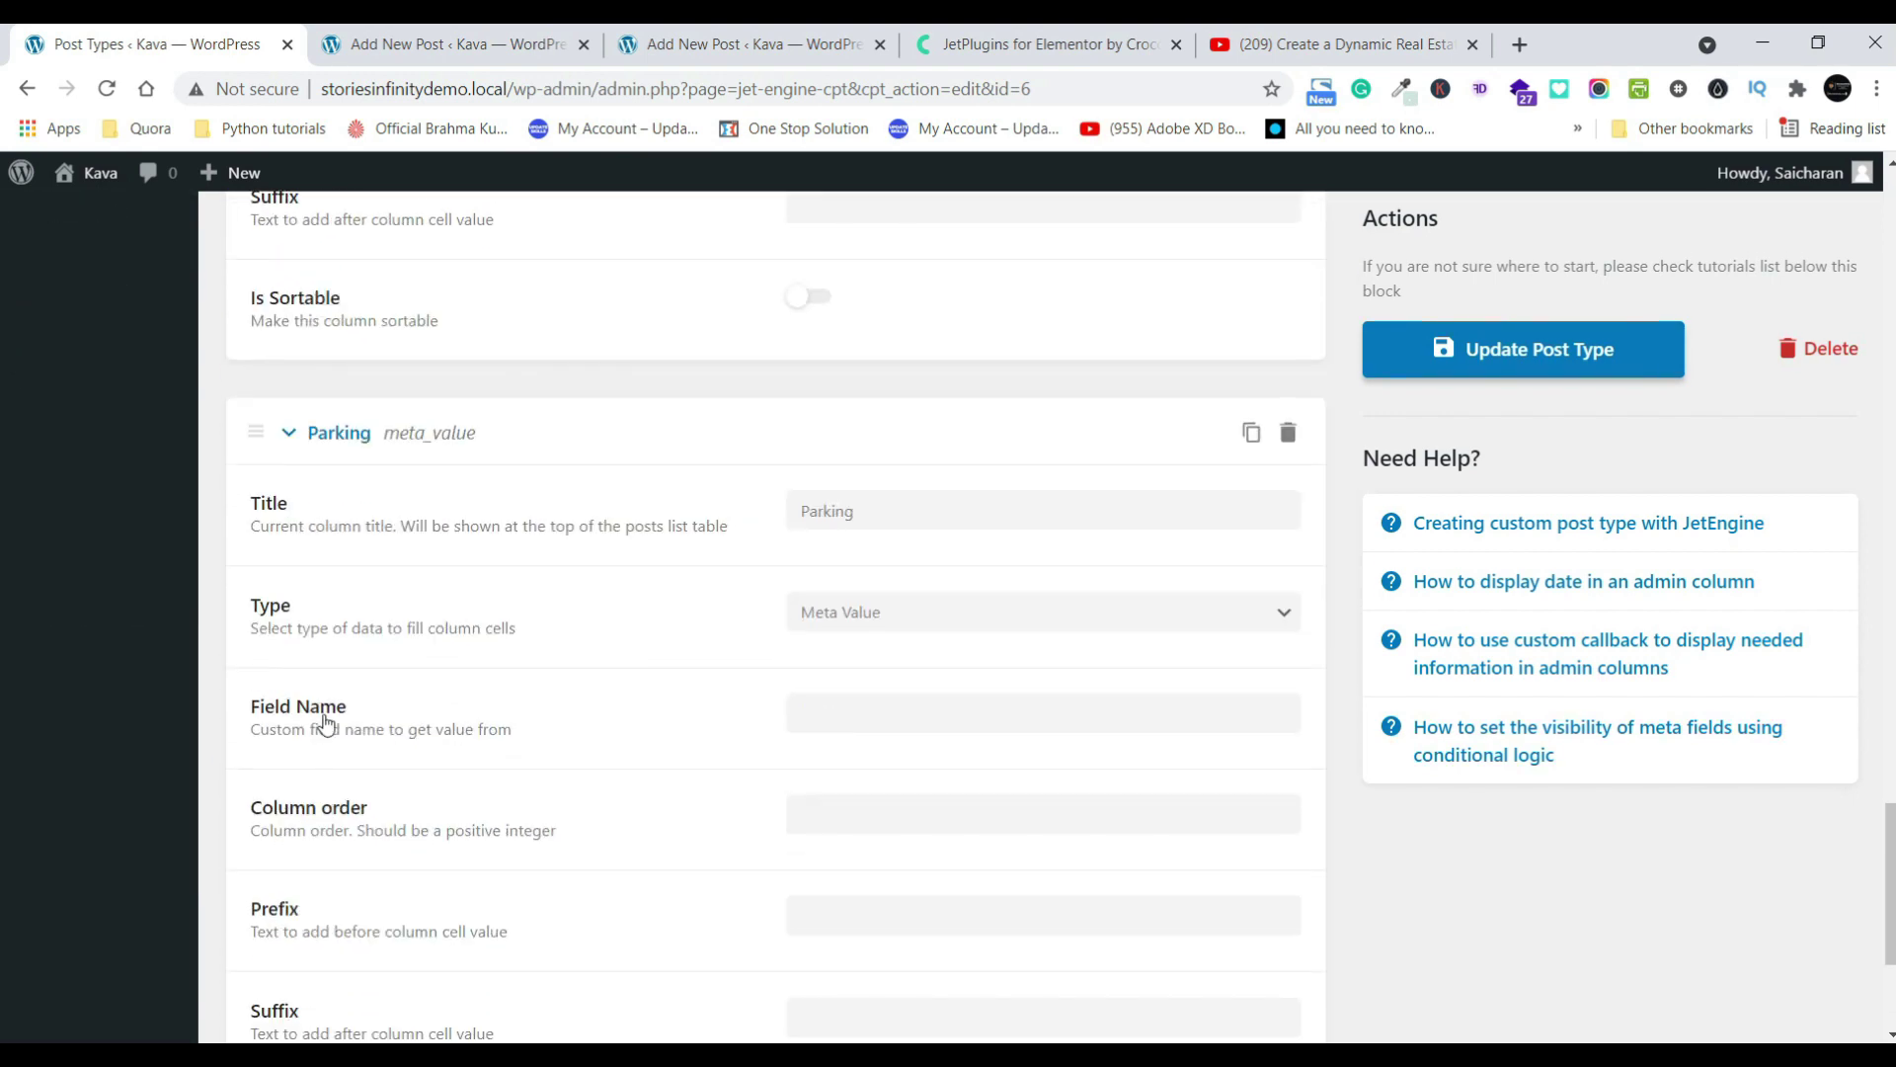
left_click_drag(258, 728, 435, 733)
left_click(355, 741)
left_click(732, 727)
- Set the Parking column's field name to parking, copied from the Parking meta field's Name/ID, and update the post type
scroll(819, 718, "up", 4)
scroll(819, 717, "up", 11)
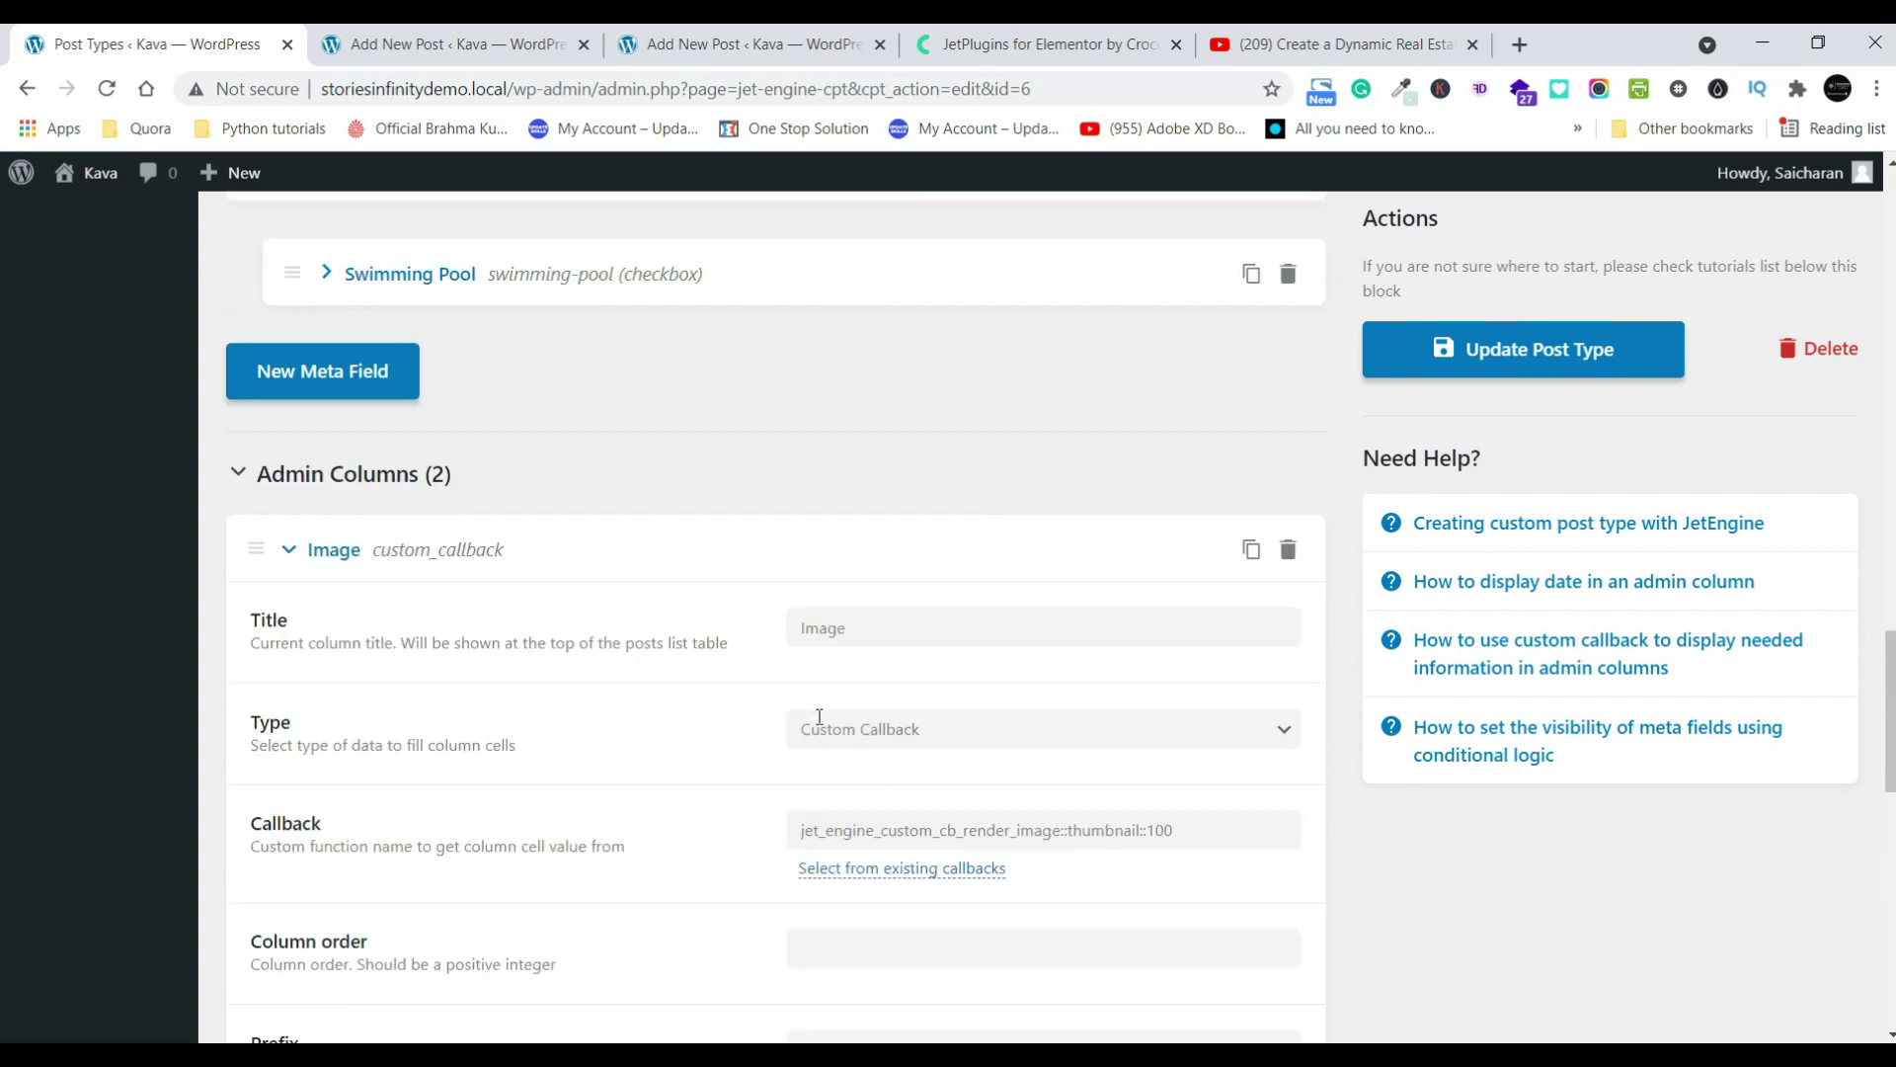
left_click(306, 619)
left_click(849, 784)
double_click(851, 785)
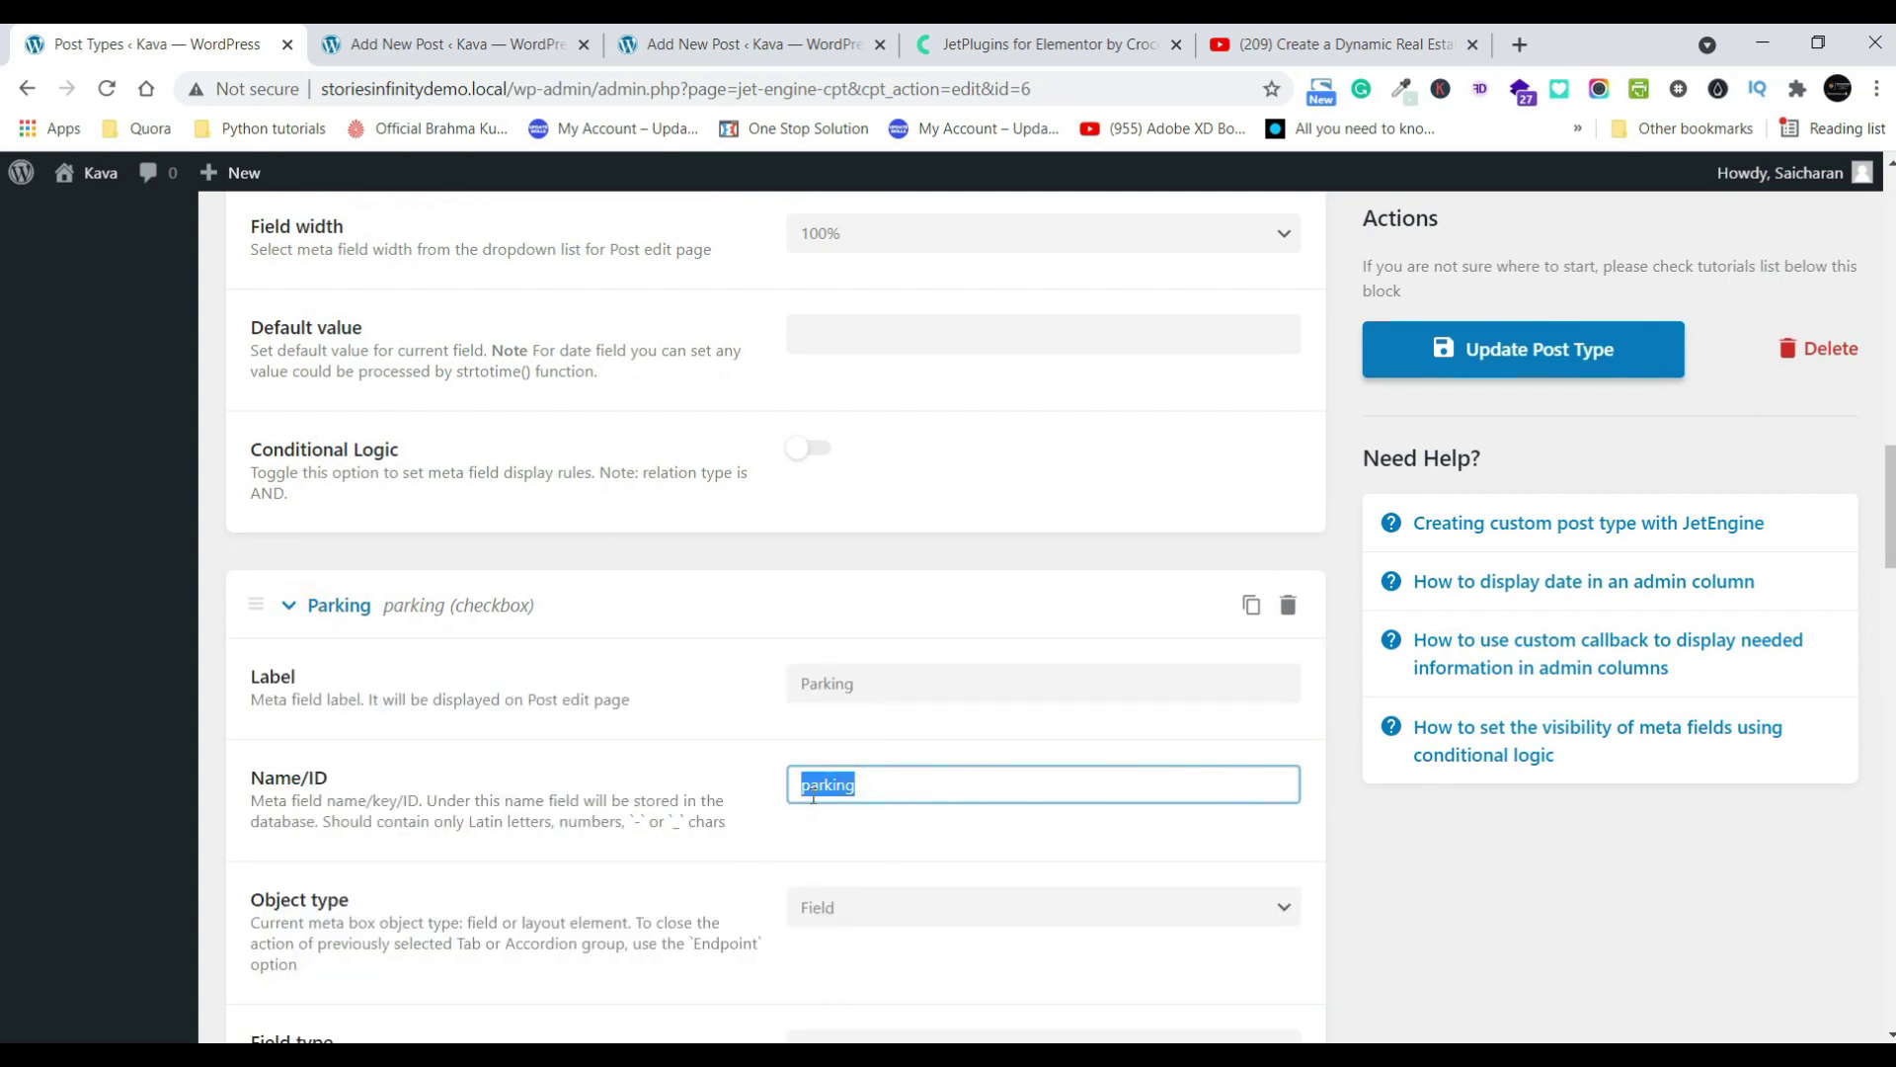
scroll(813, 796, "down", 12)
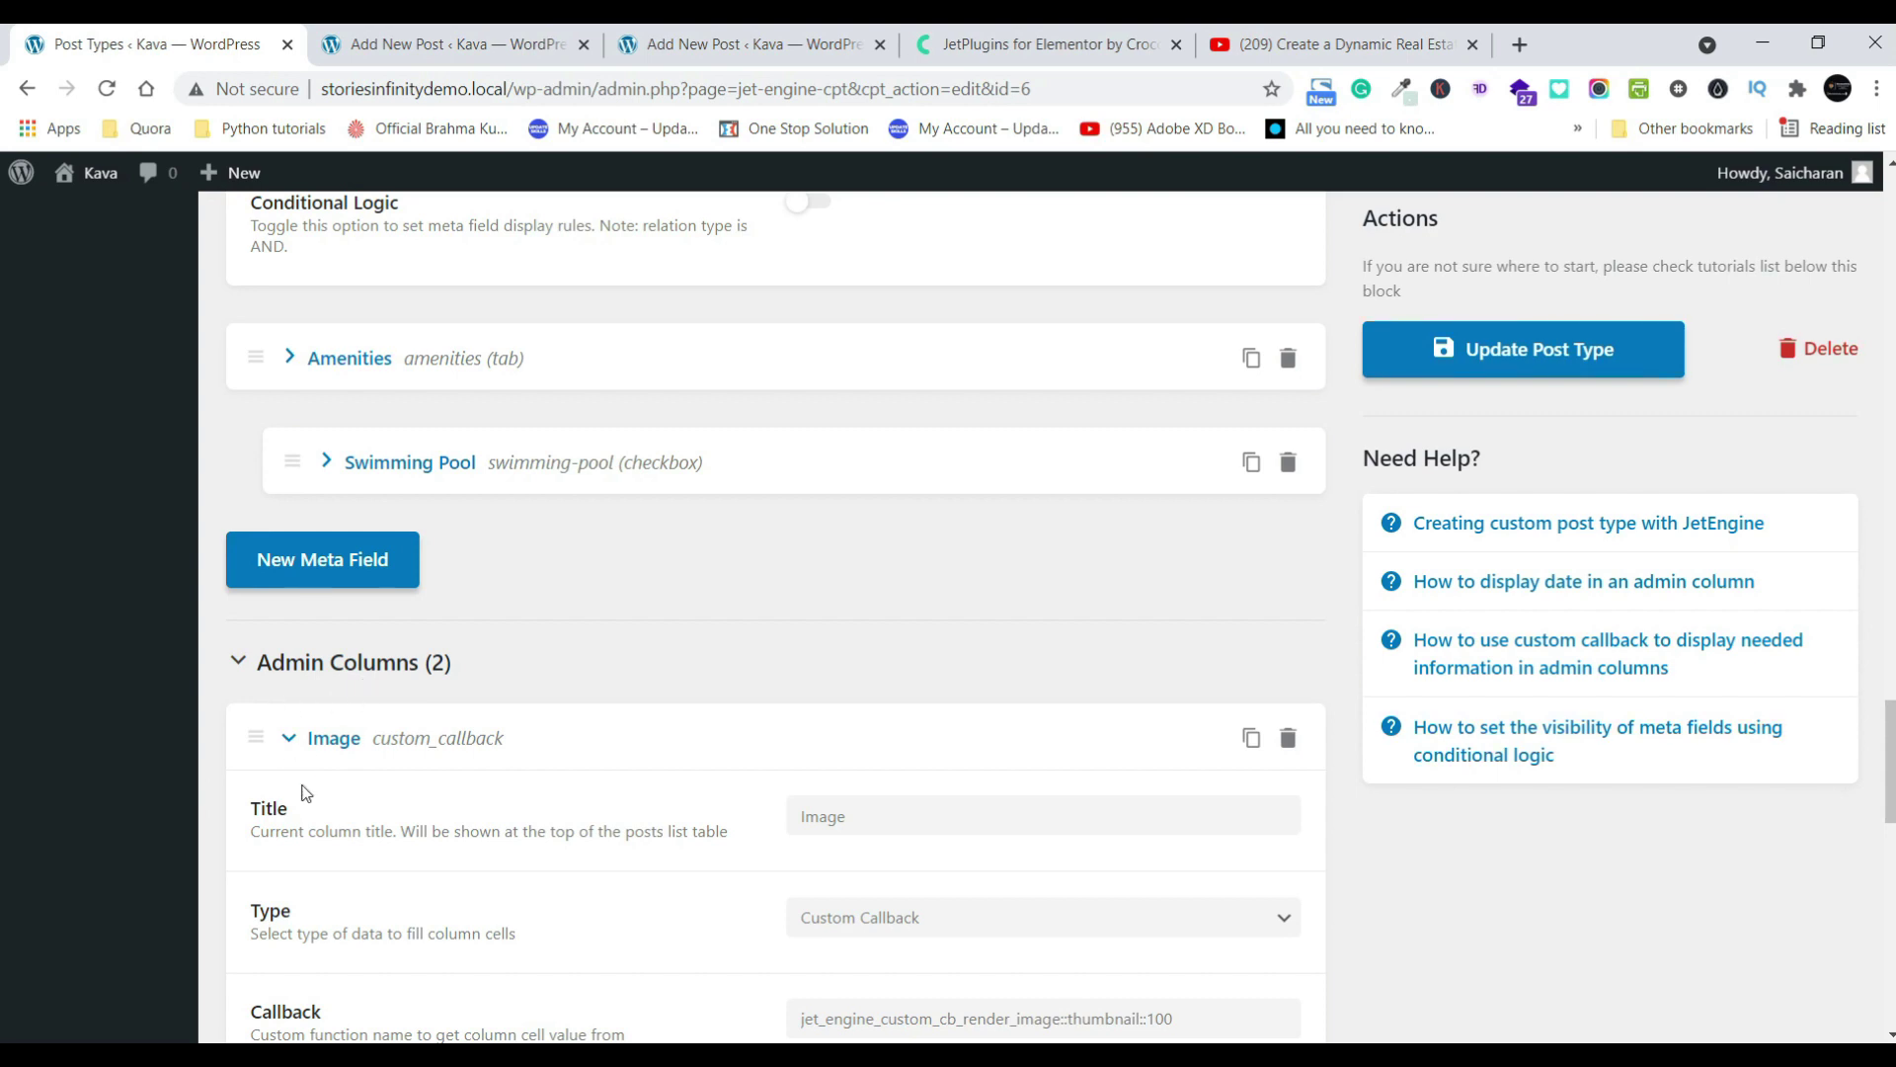
scroll(305, 793, "down", 4)
scroll(338, 738, "down", 5)
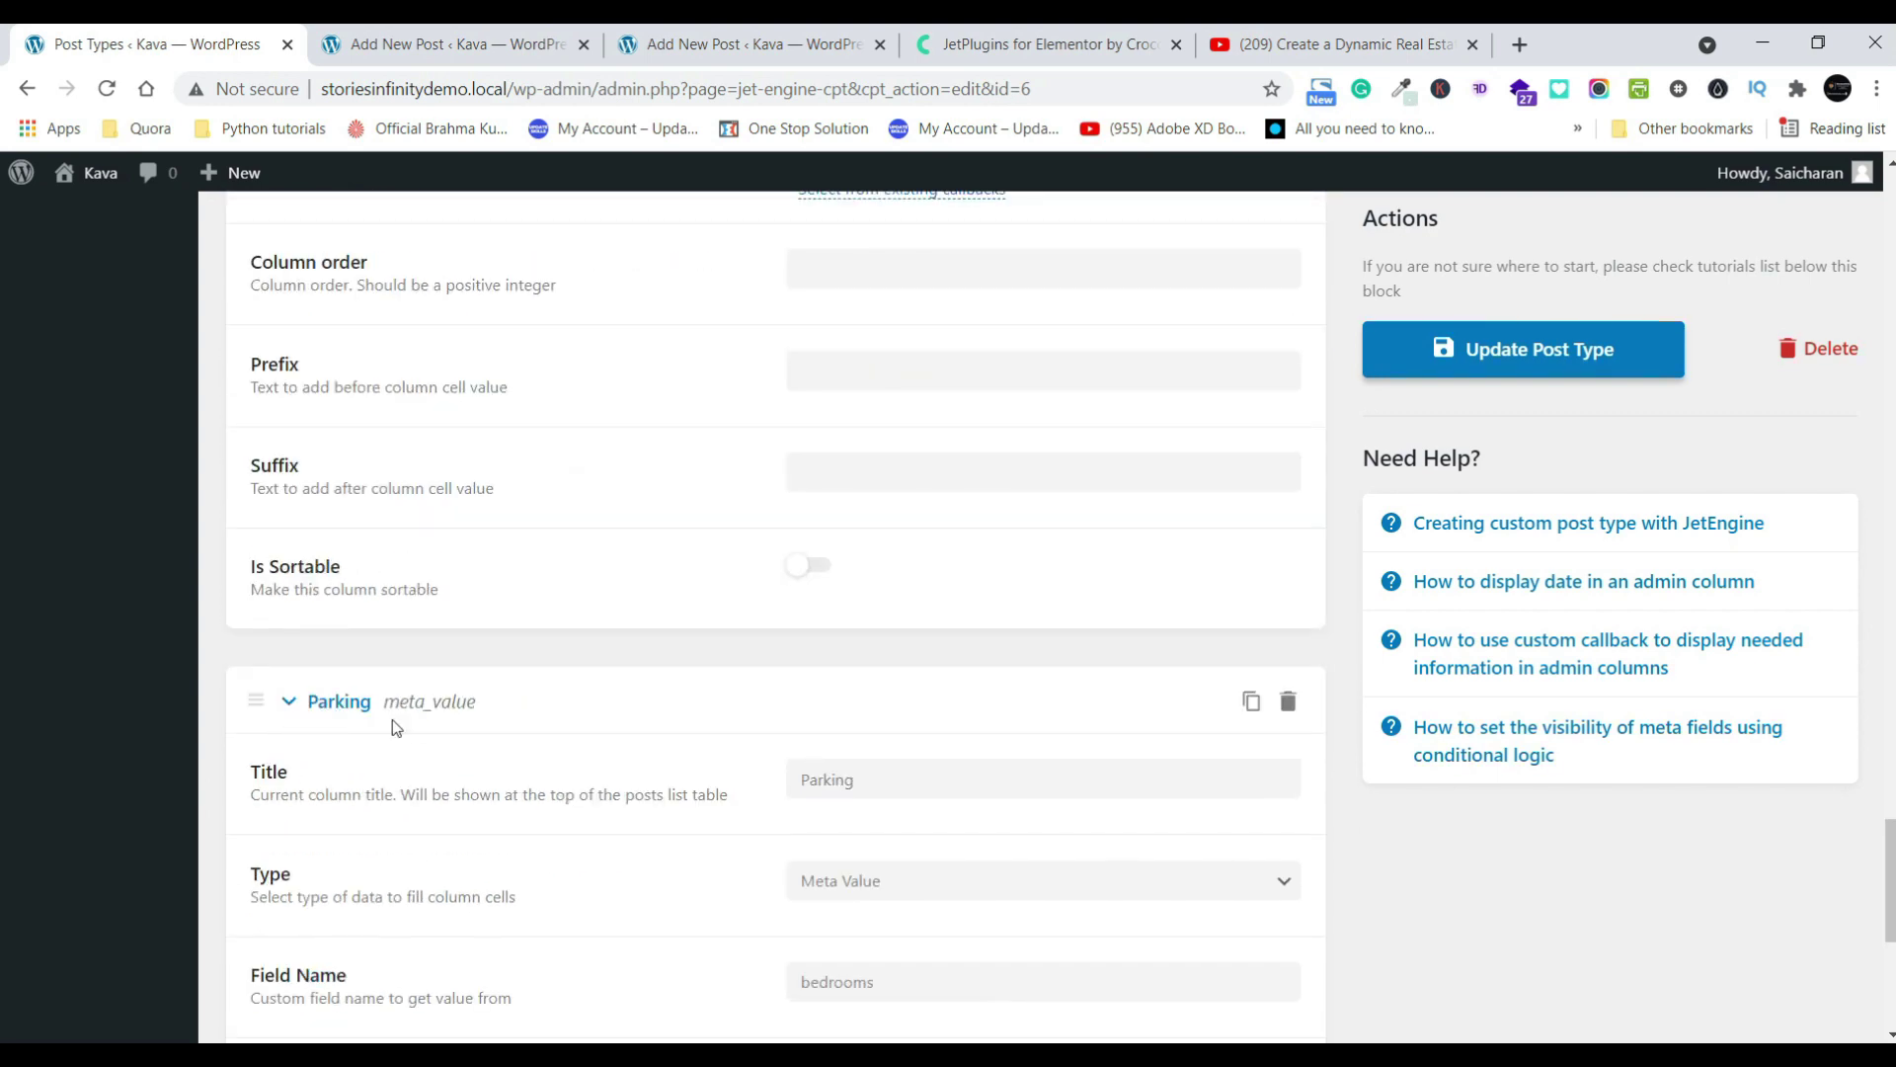
double_click(837, 980)
type("parking")
left_click(1511, 352)
- Open the Properties list and check the Image and Parking columns
scroll(253, 587, "up", 7)
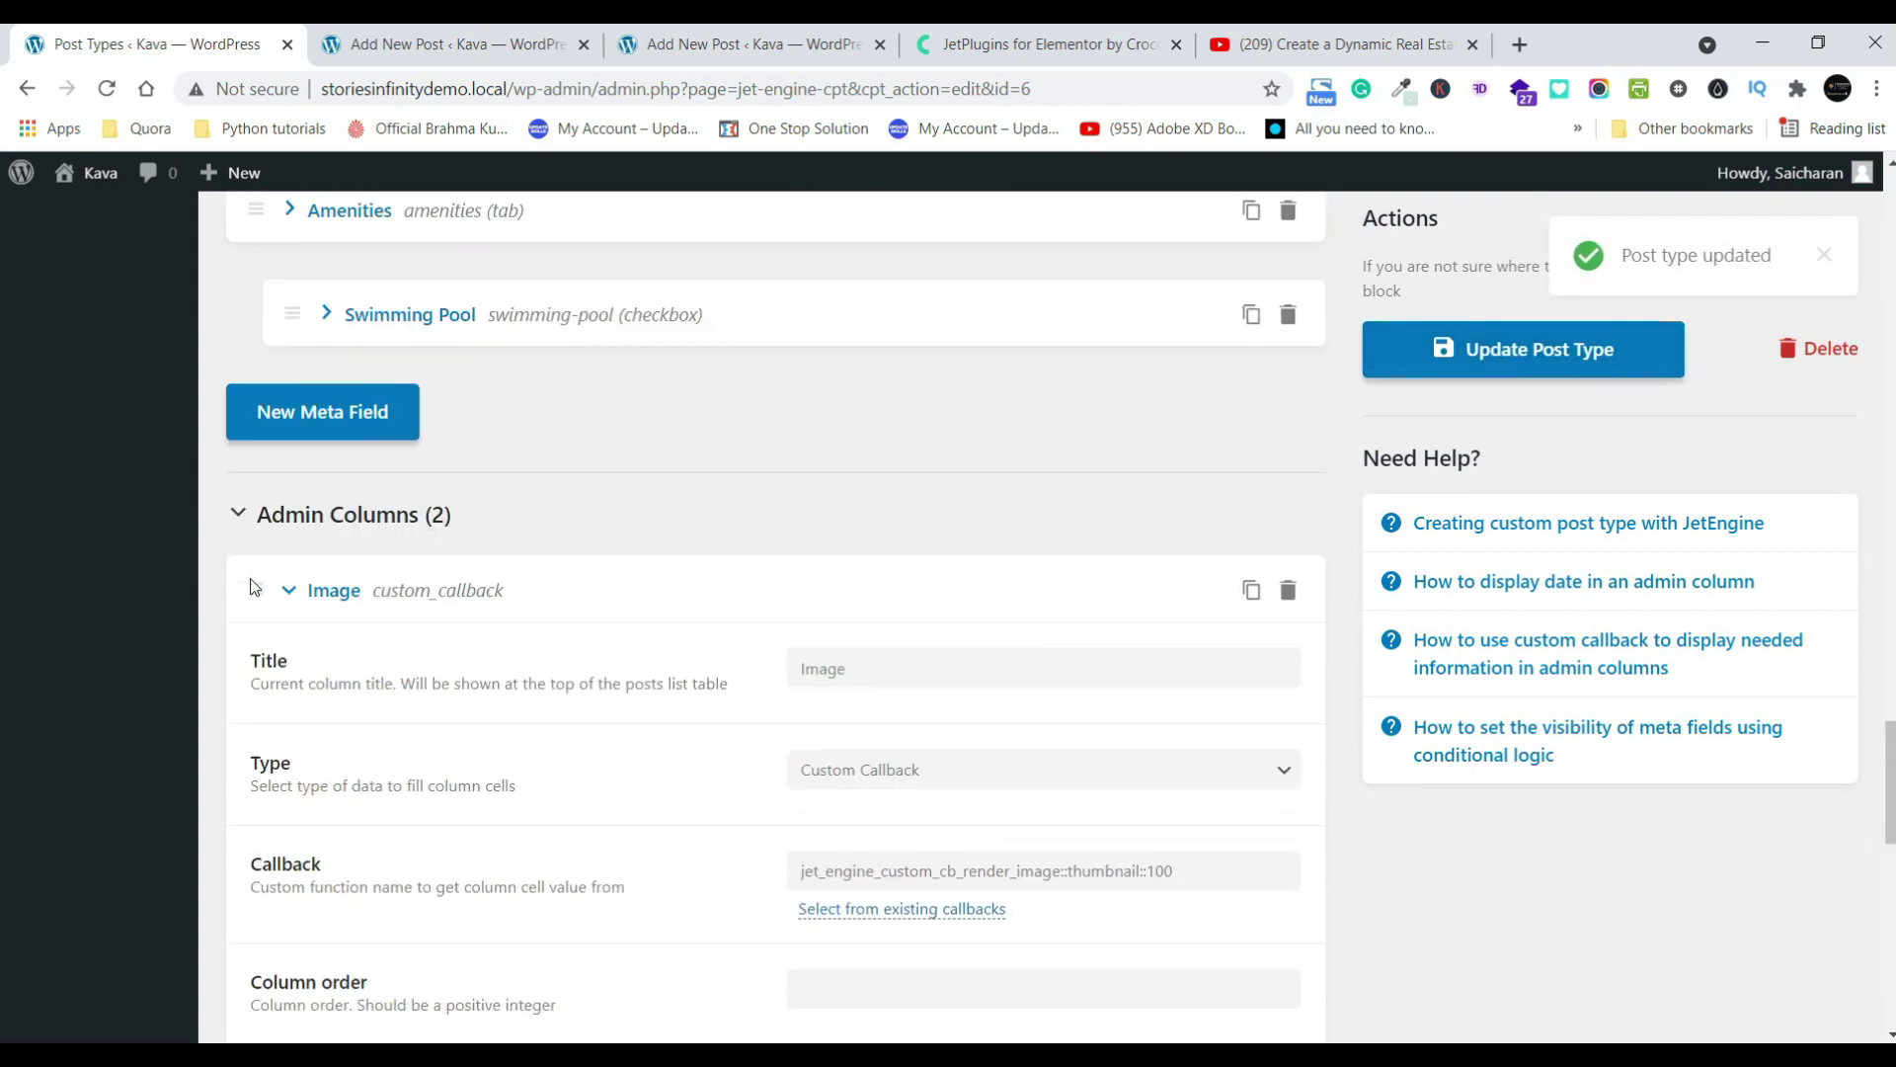
scroll(254, 586, "up", 20)
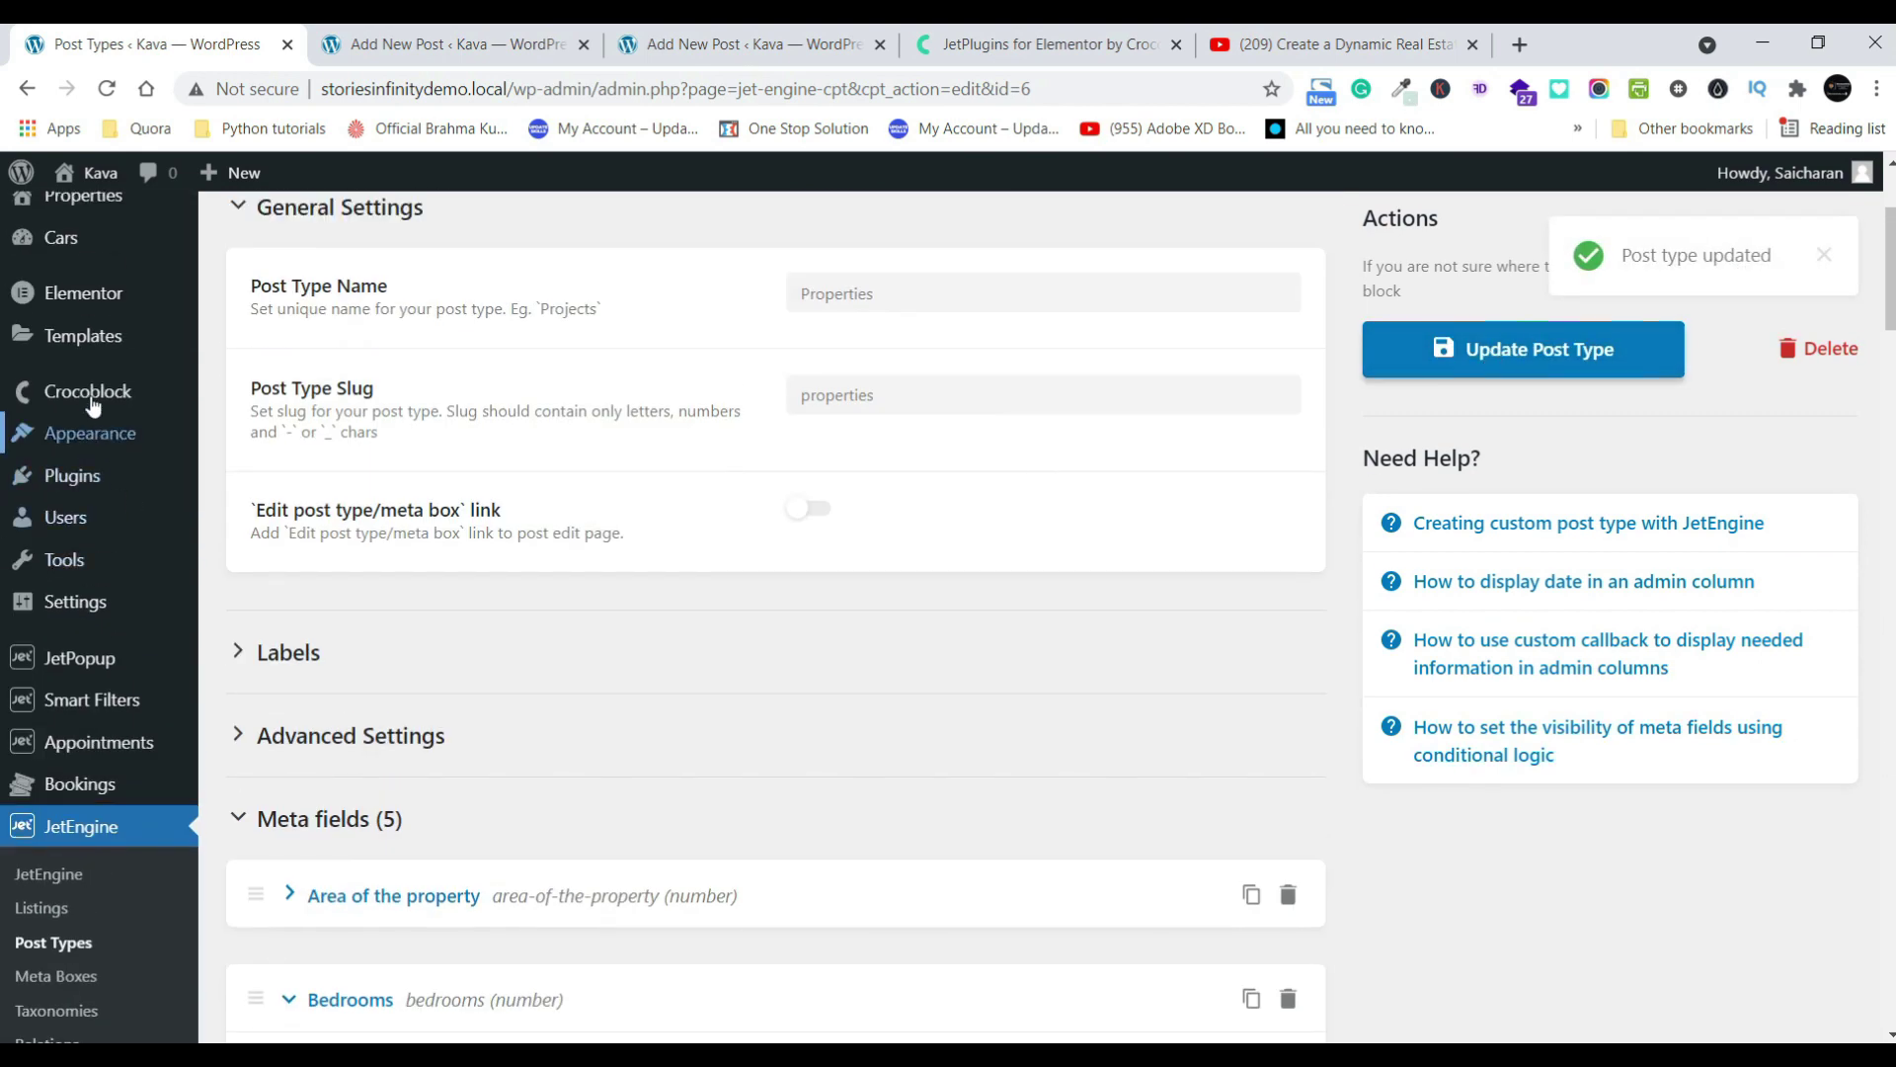
scroll(110, 627, "up", 3)
left_click(69, 447)
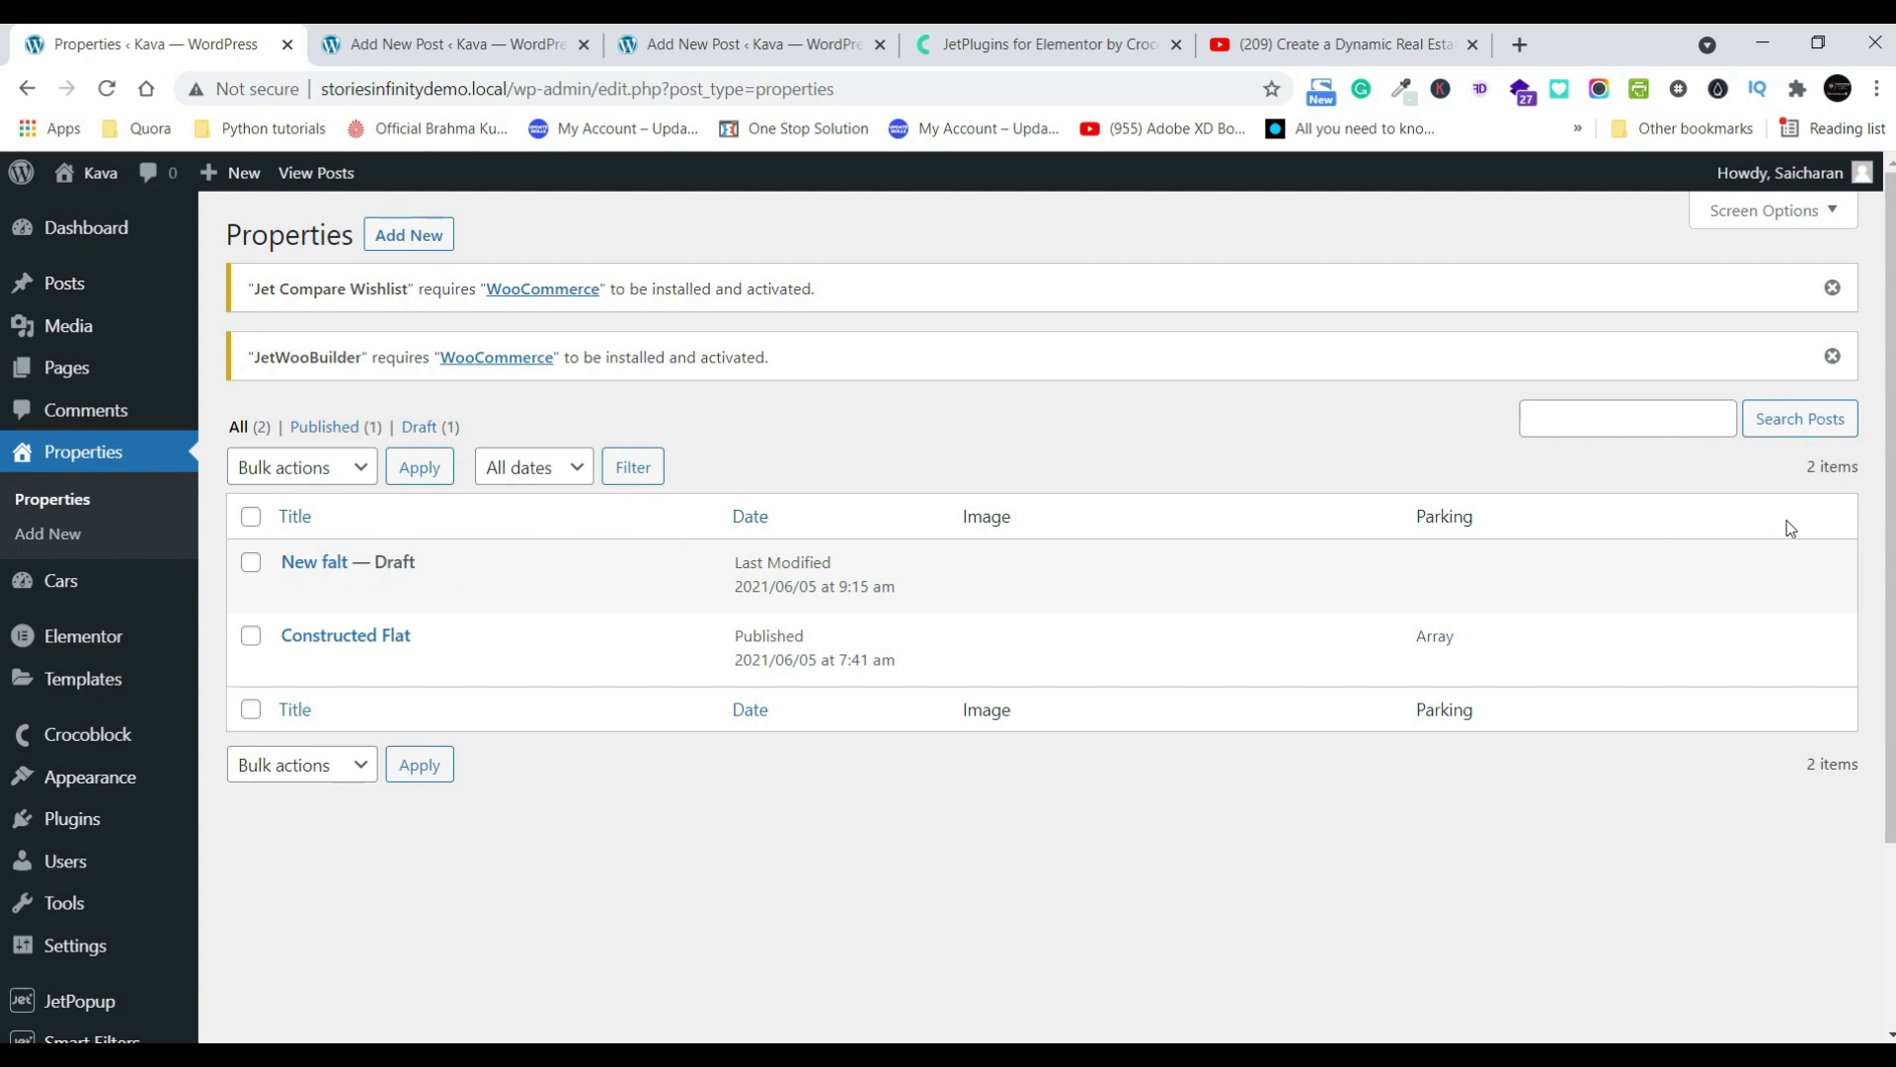
scroll(1019, 928, "down", 3)
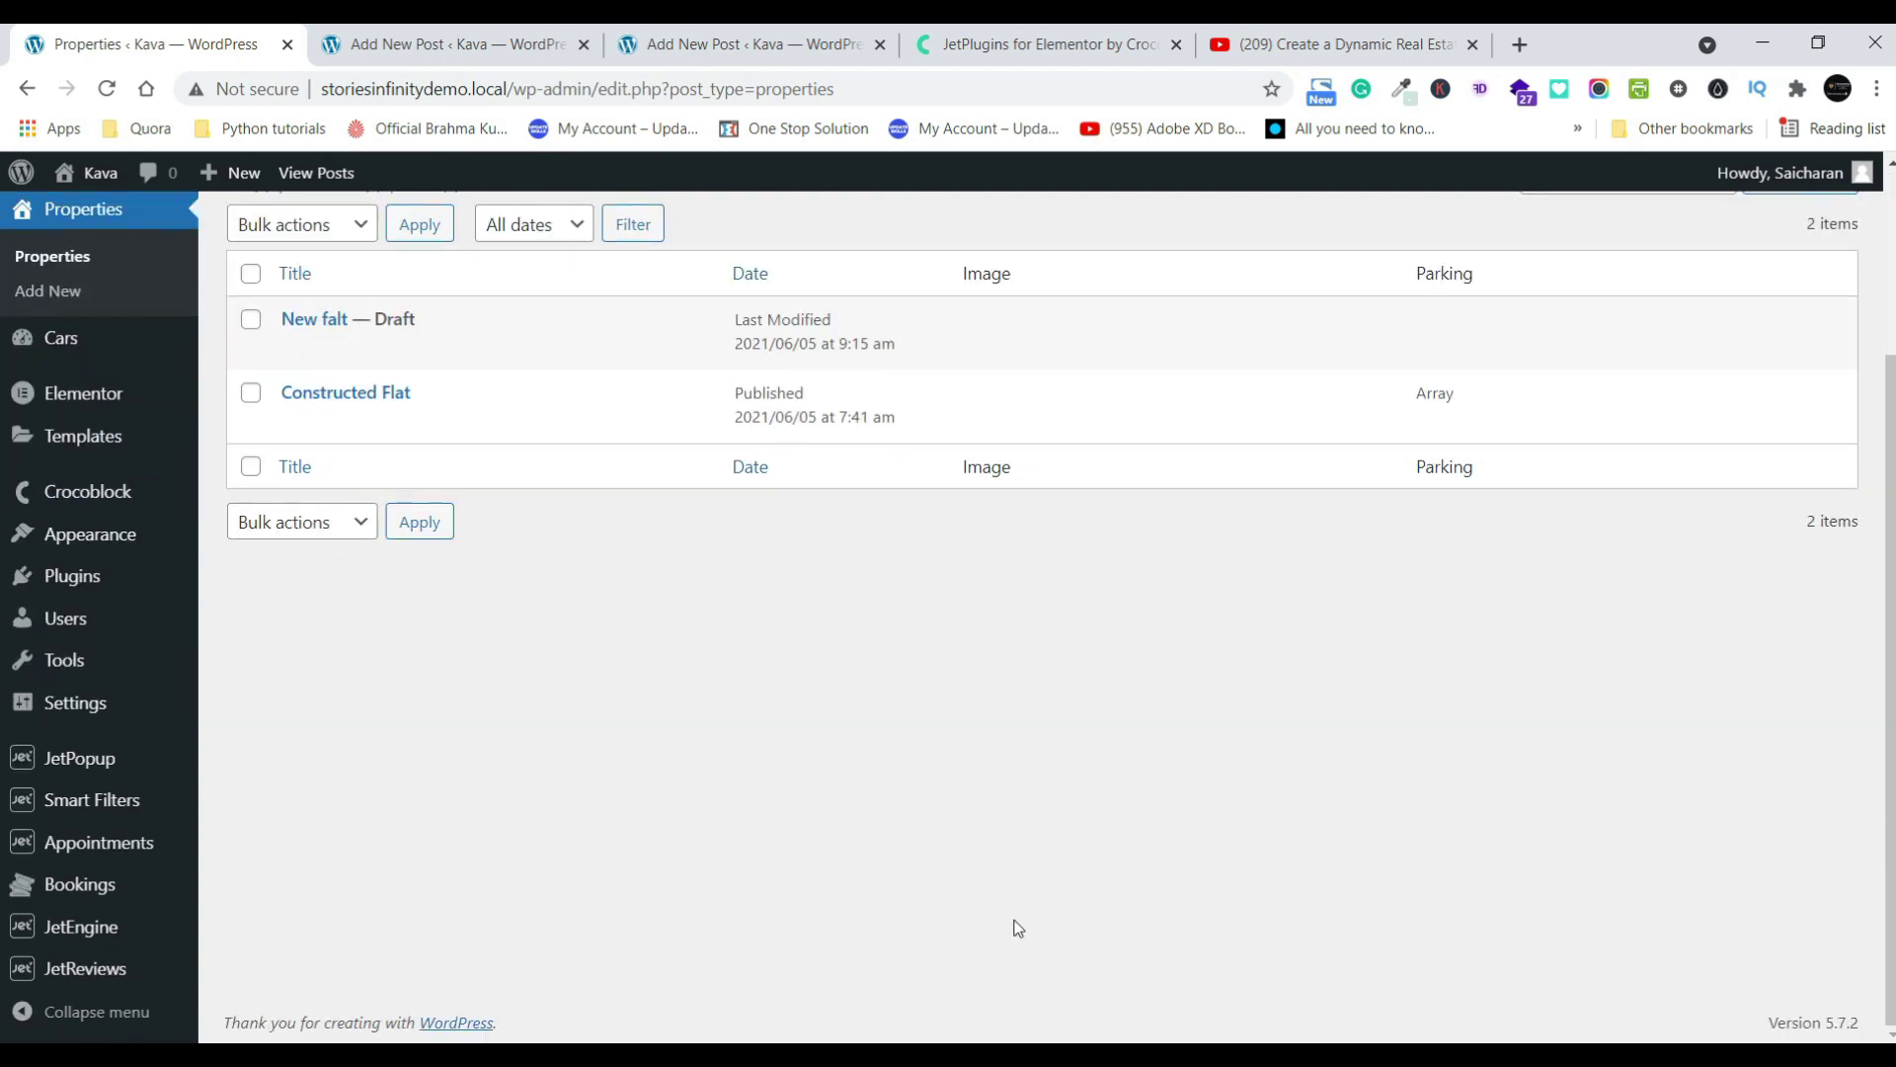
scroll(820, 963, "up", 2)
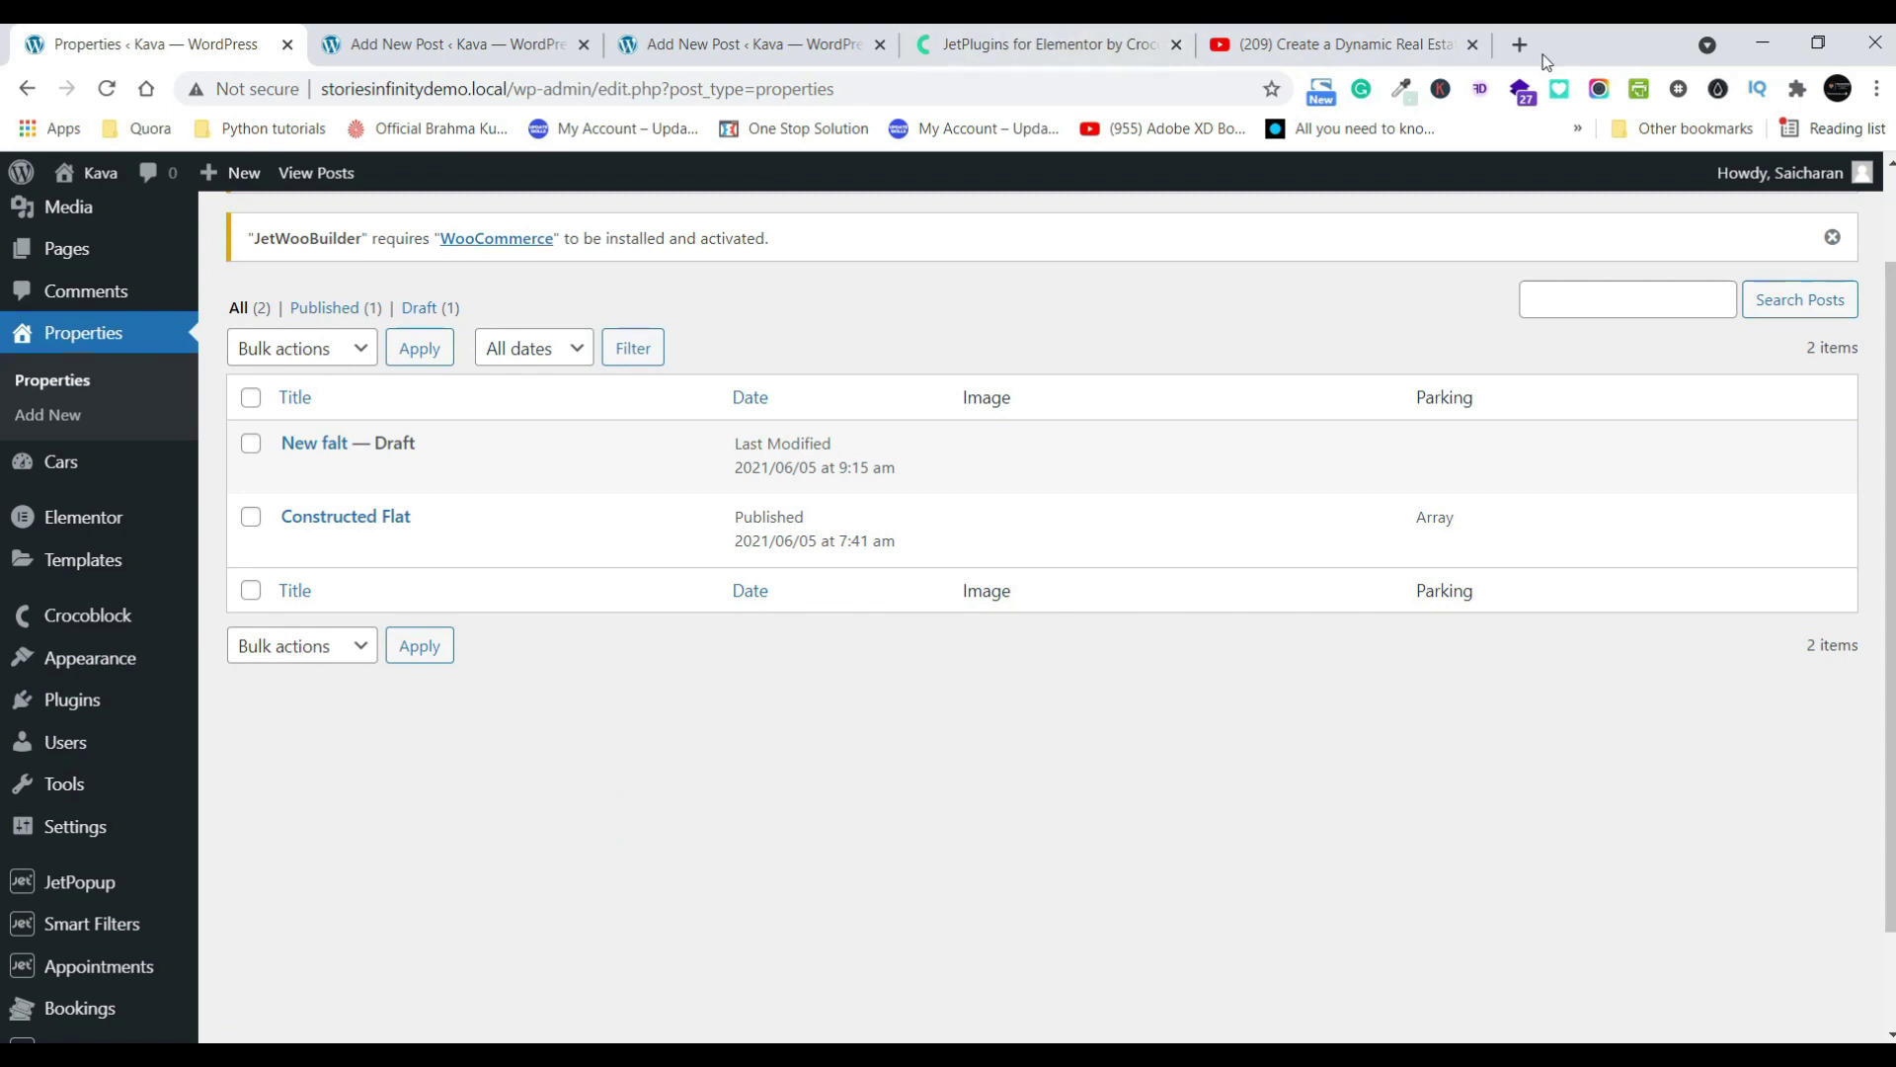
- Search Google in a new browser tab for "advanced custom fields wordpress plugin"
key("ctrl+t")
type("goog")
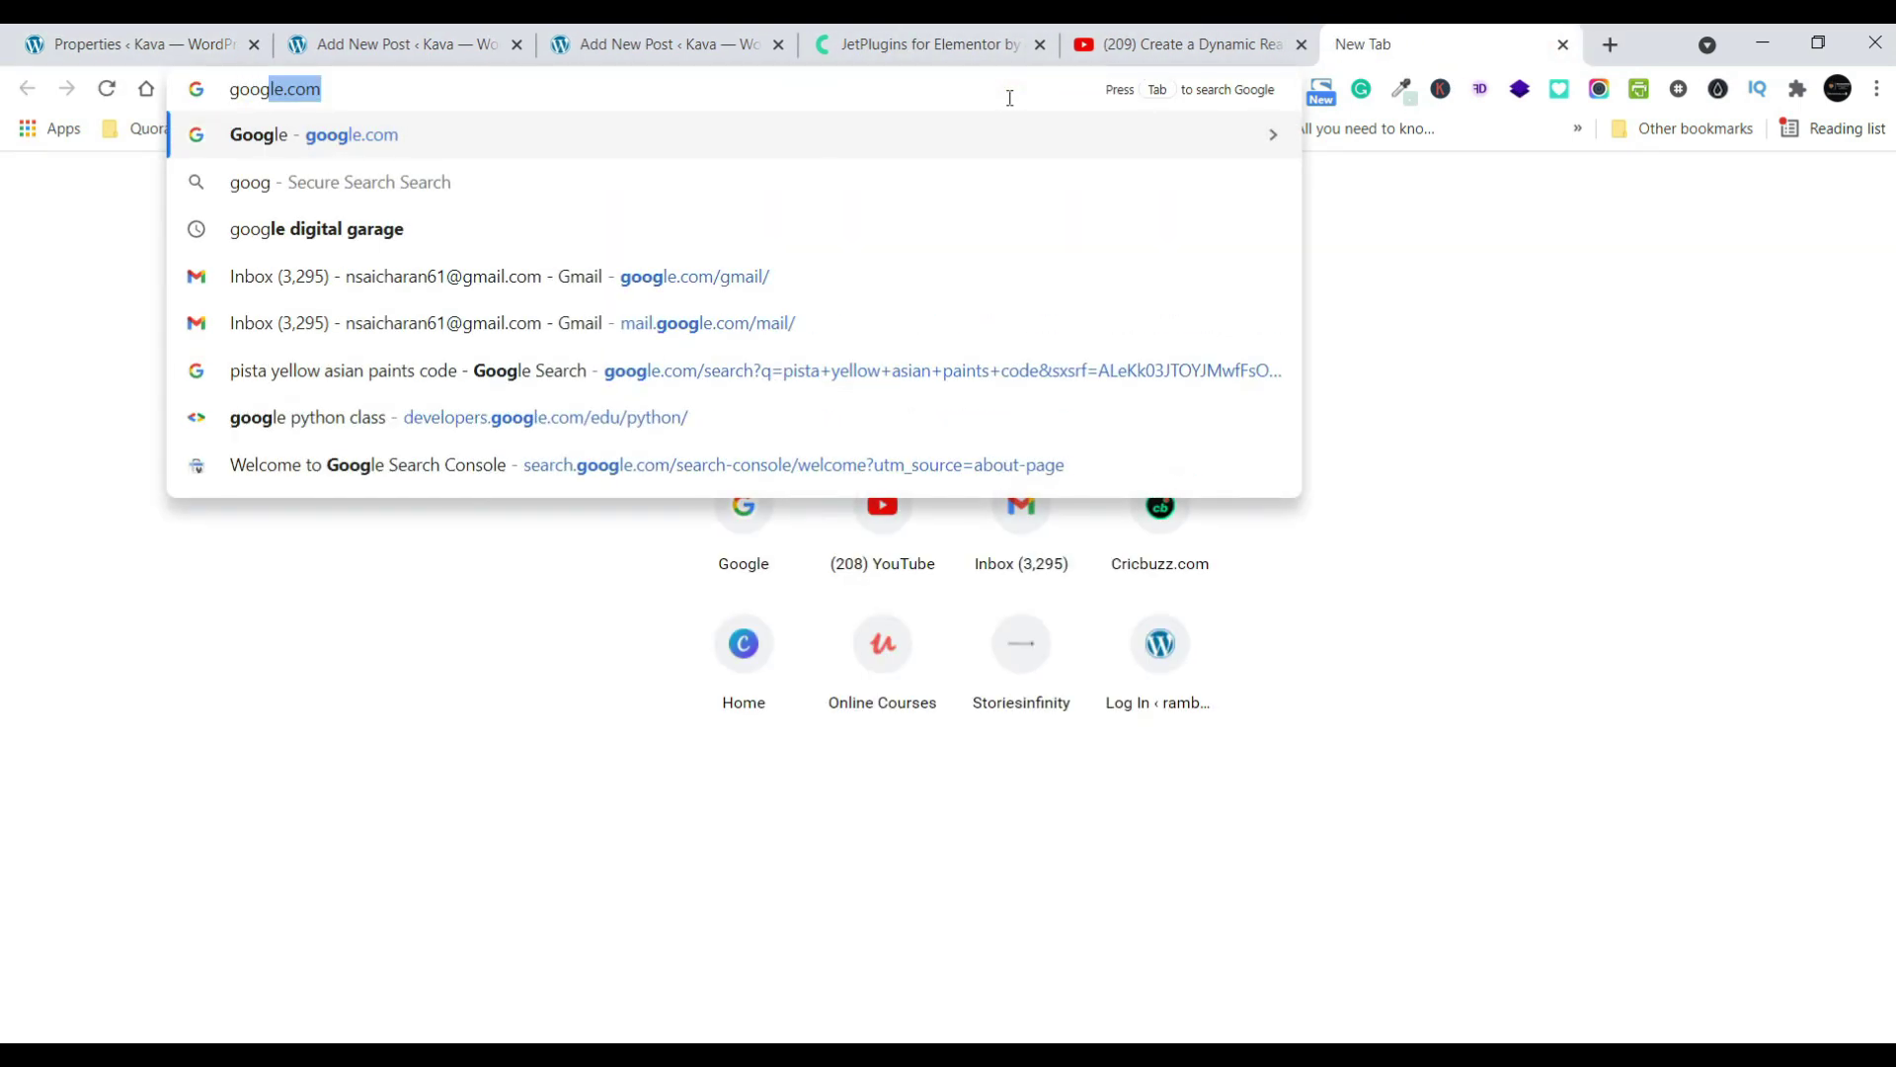
key("Return")
type("Advnaced cust")
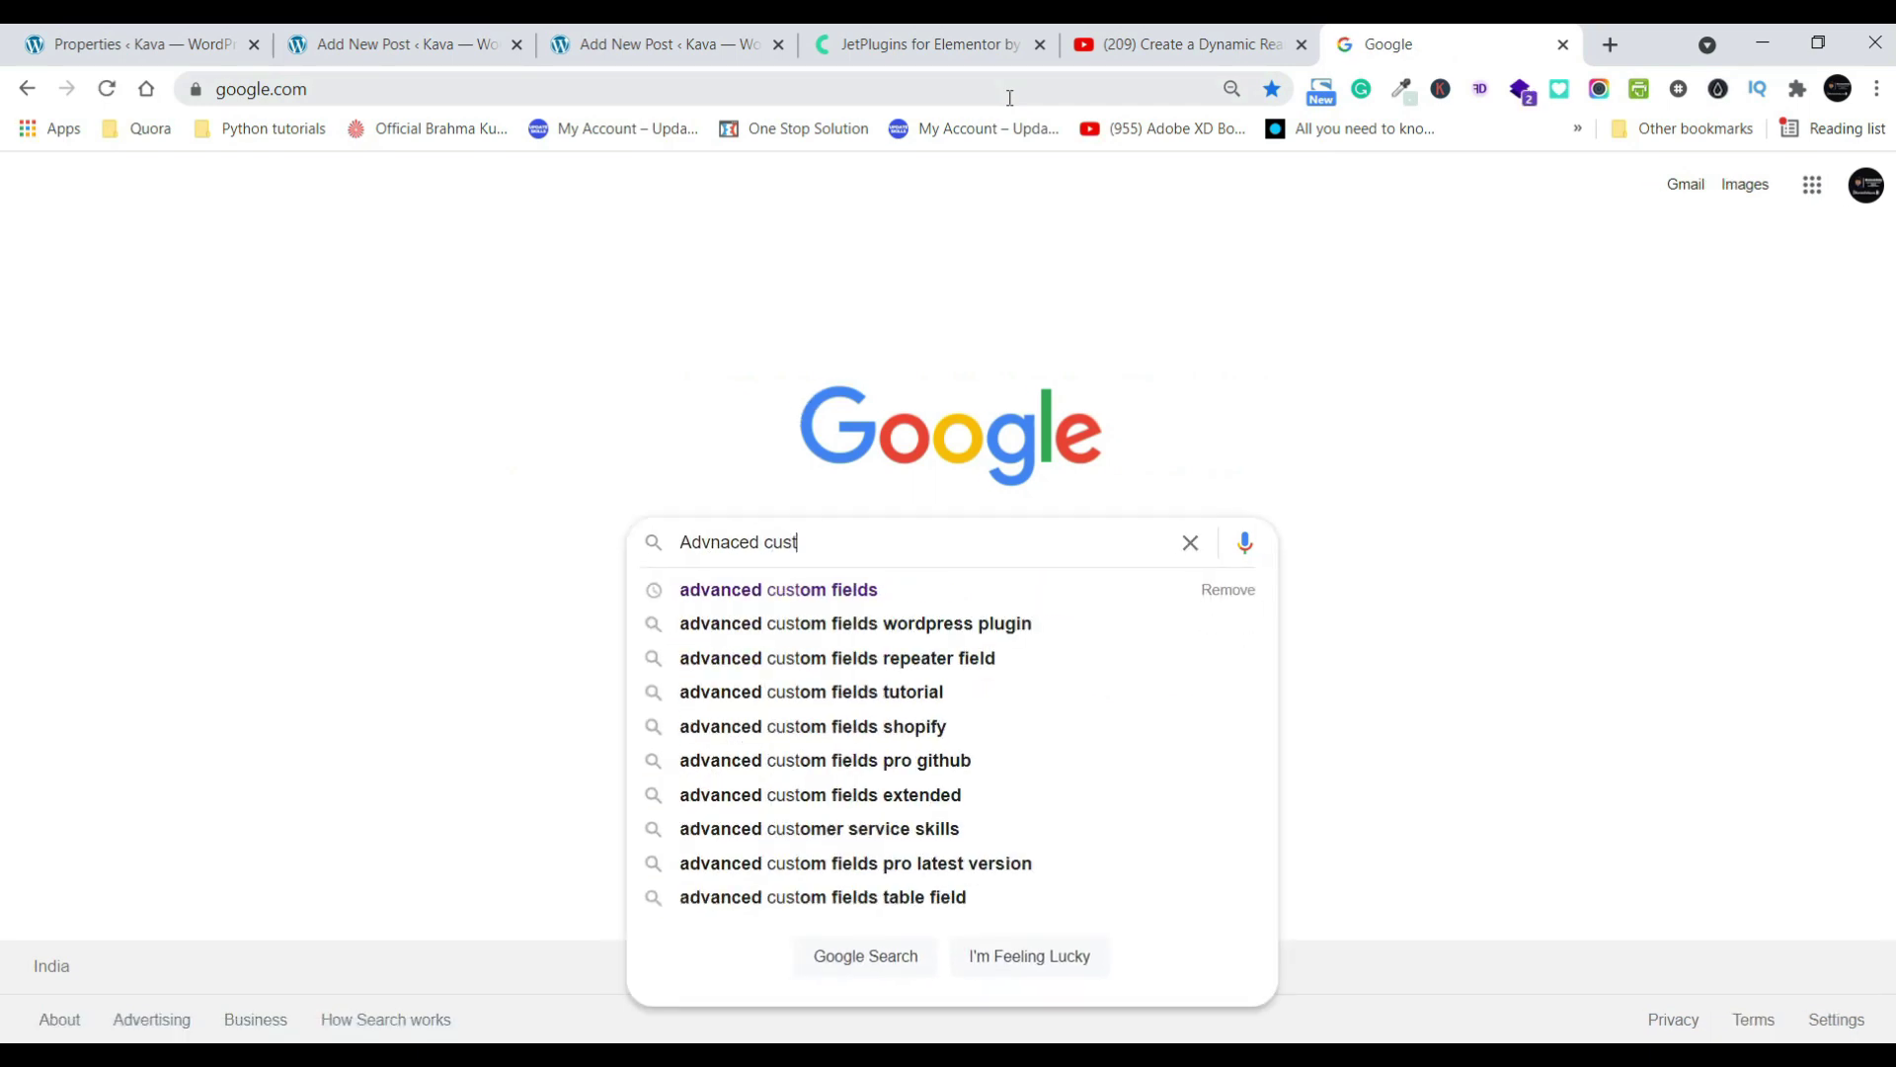
key("Down")
key("Down")
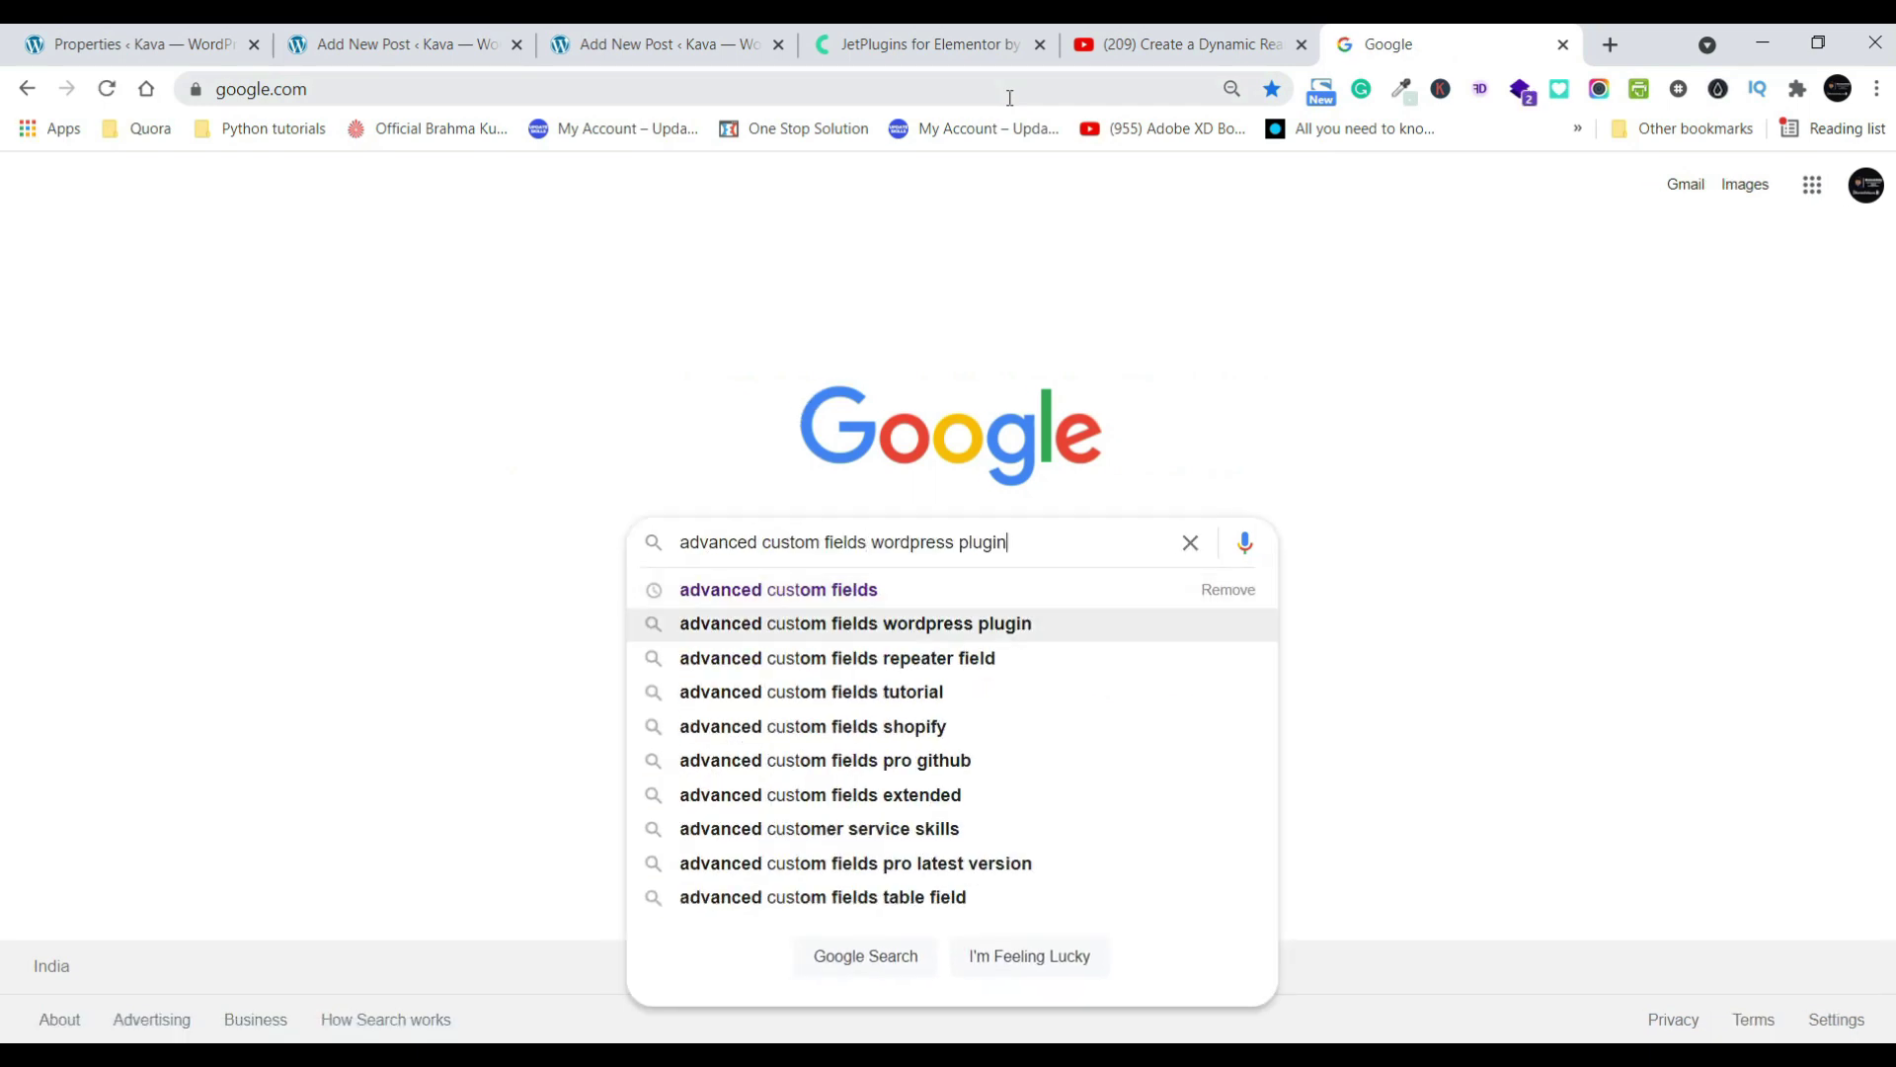
key("Return")
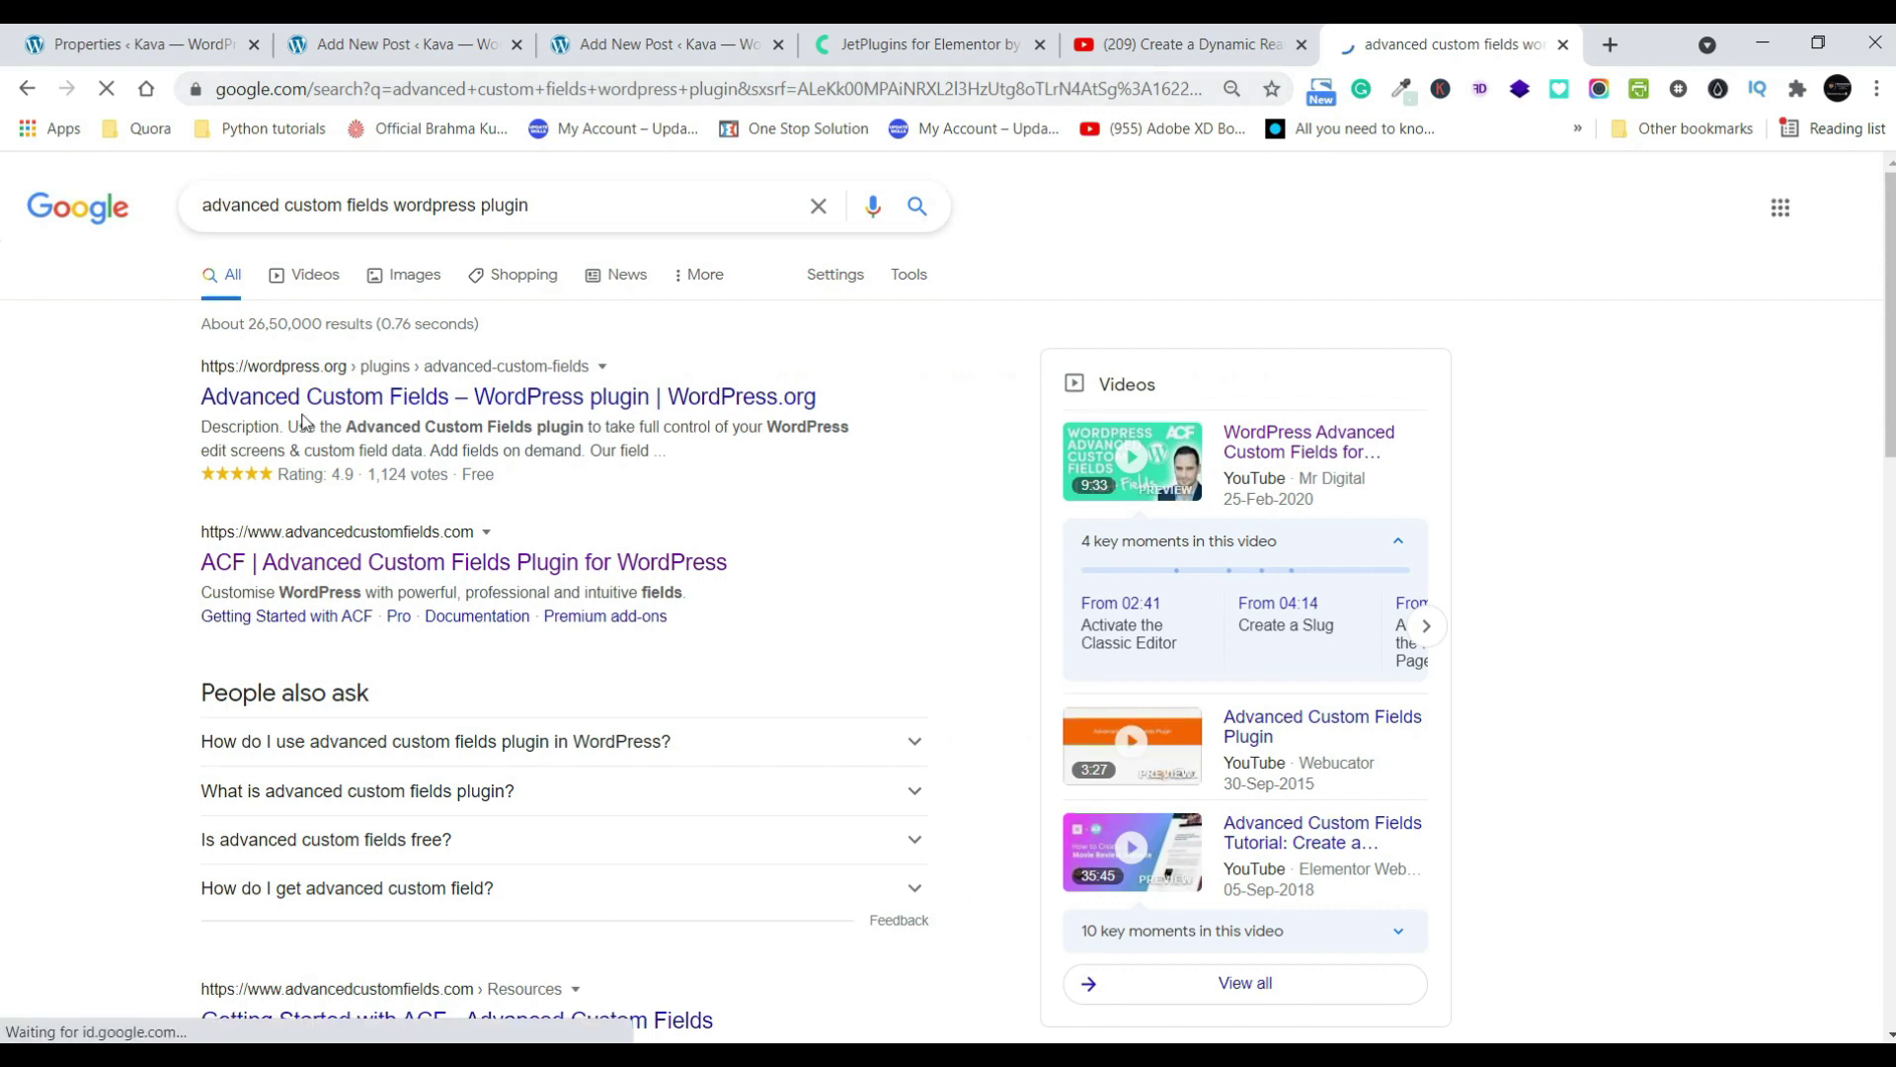
- Open the "Getting Started with ACF" search result in a new browser tab and switch to it
right_click(361, 398)
left_click(14, 493)
scroll(106, 540, "down", 5)
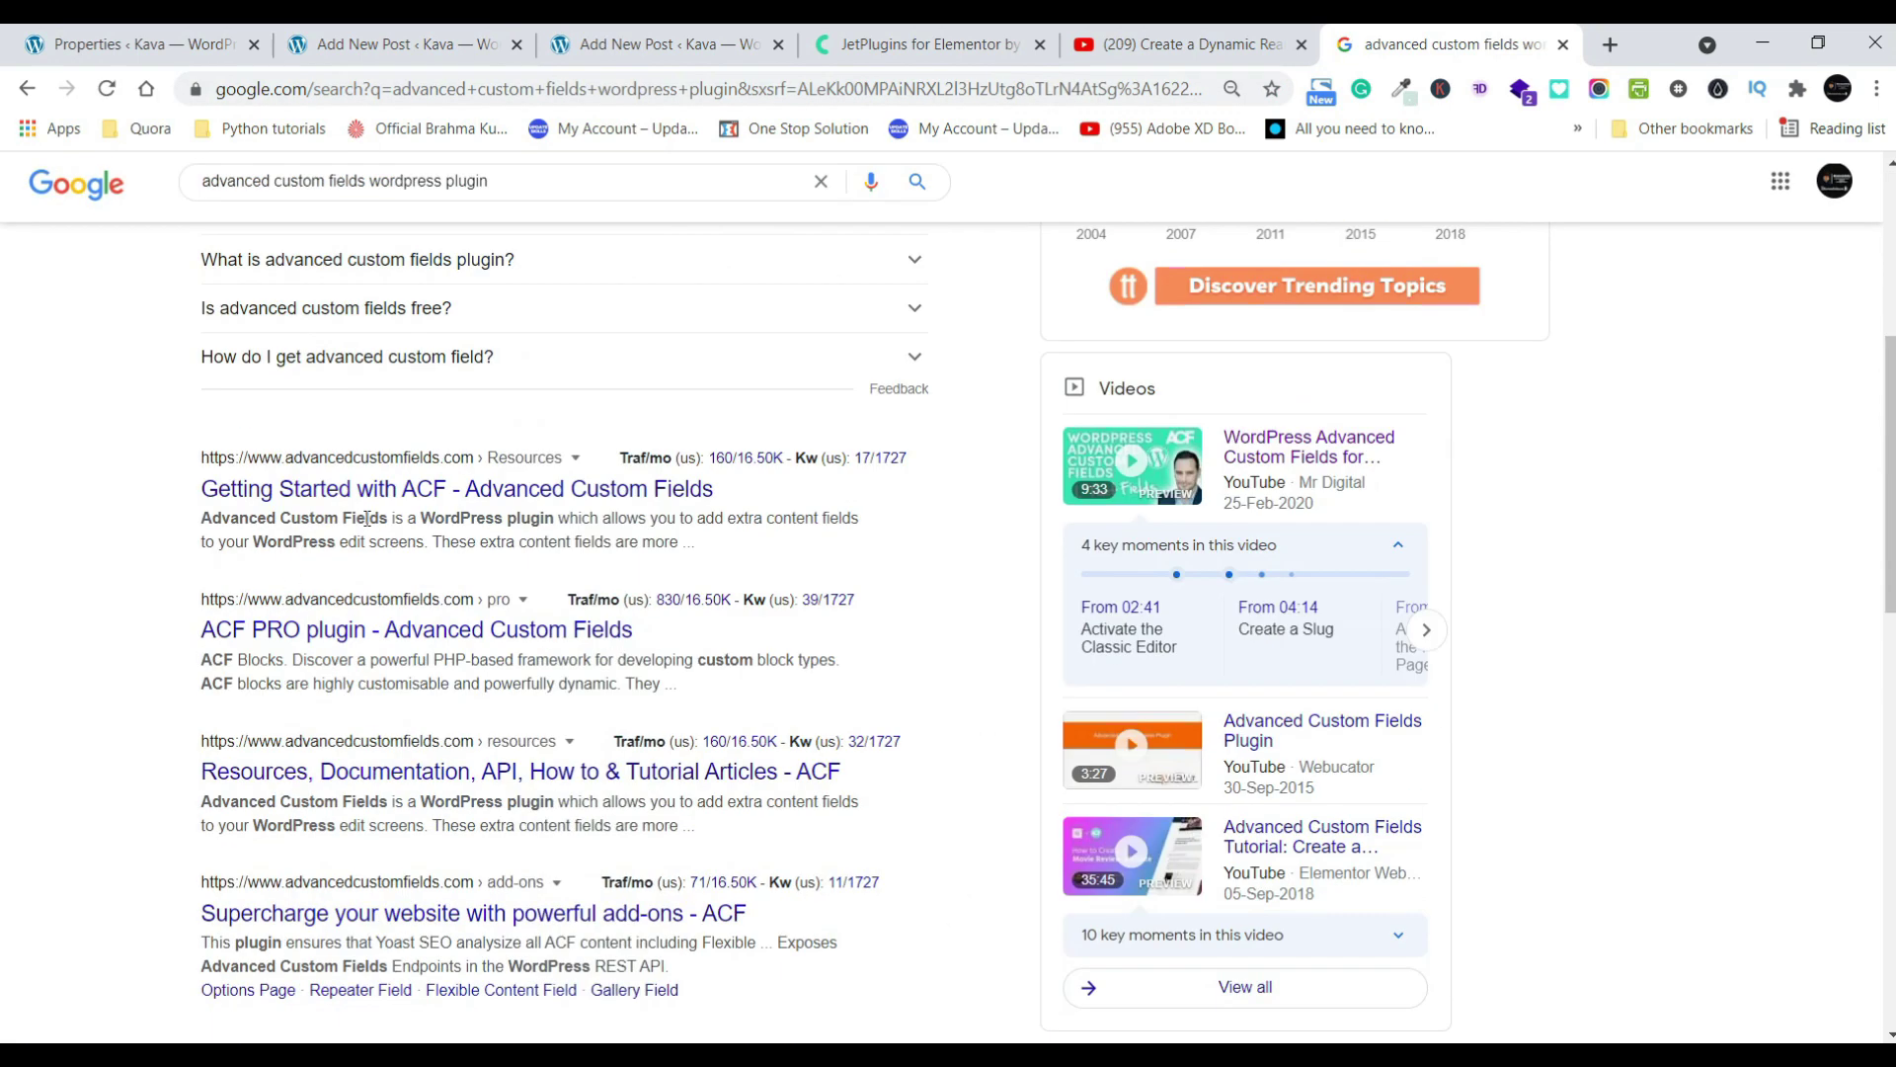
right_click(401, 511)
left_click(404, 513)
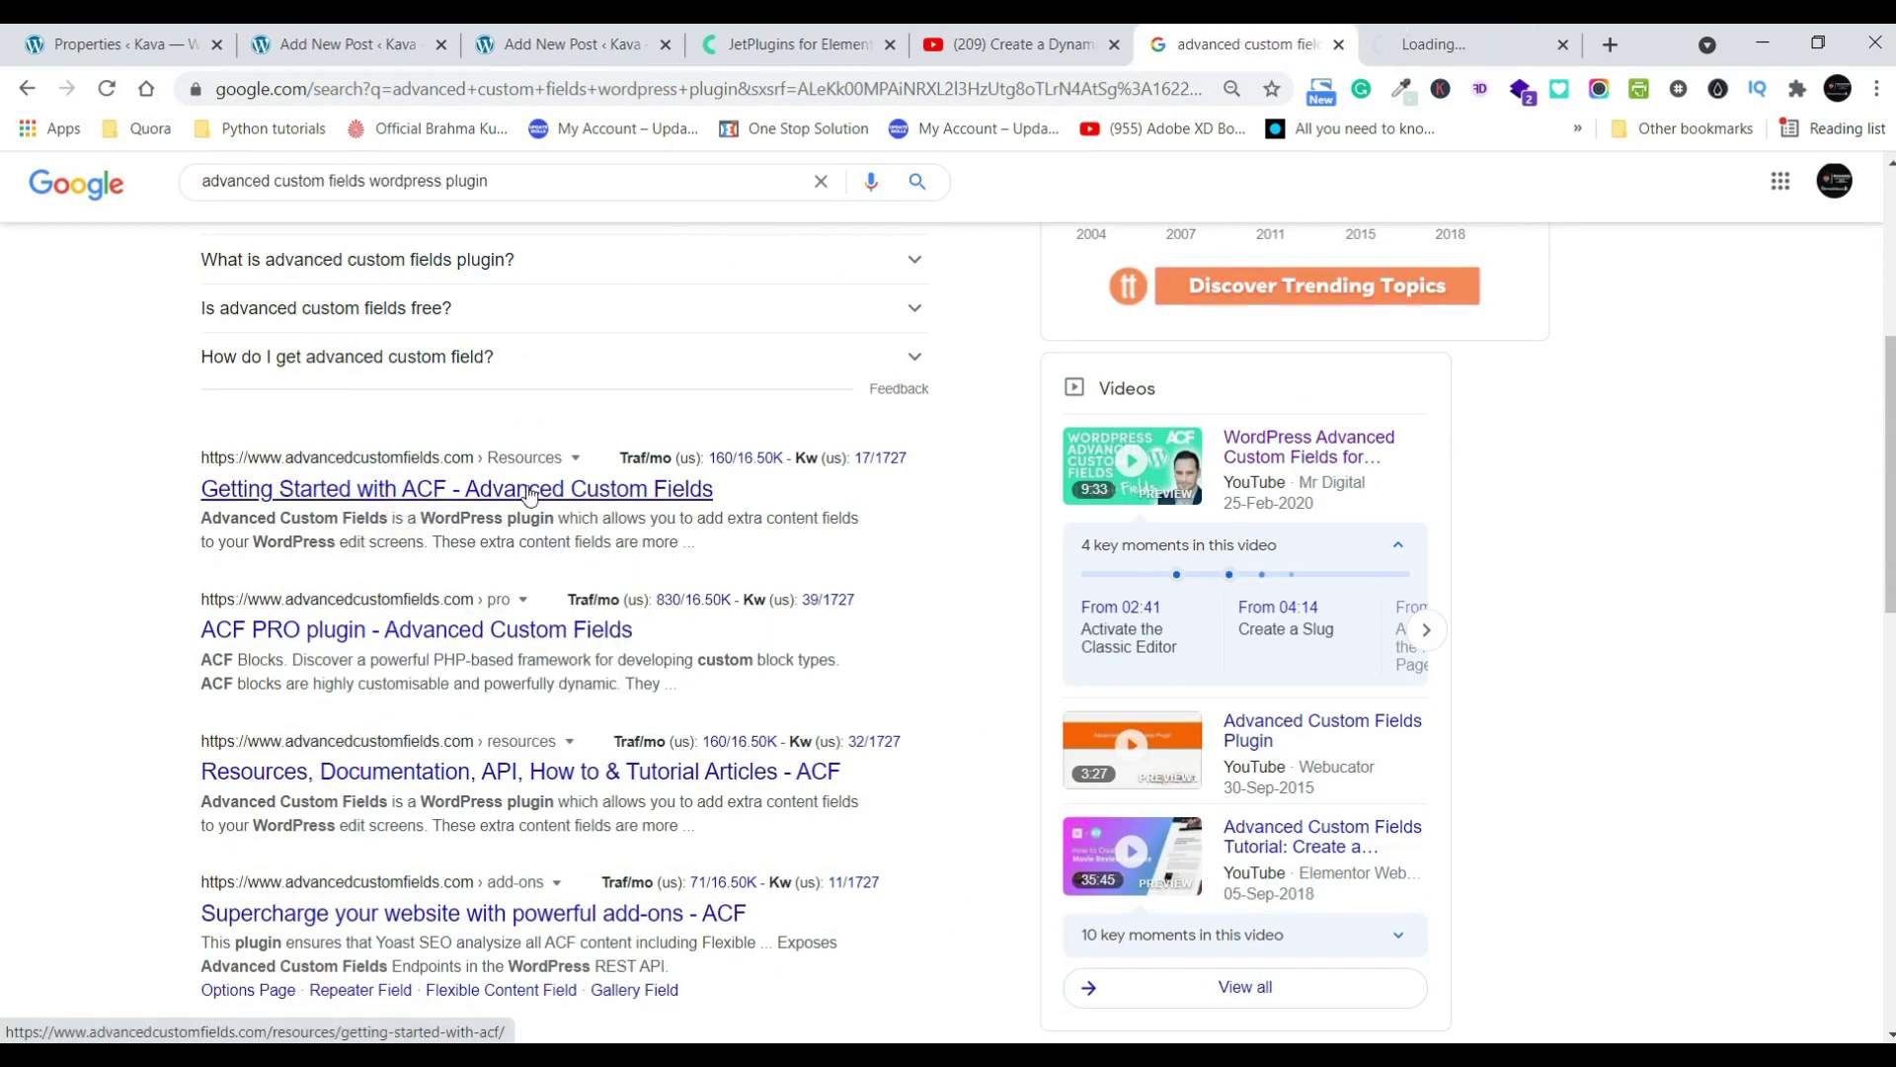
key("ctrl+Tab")
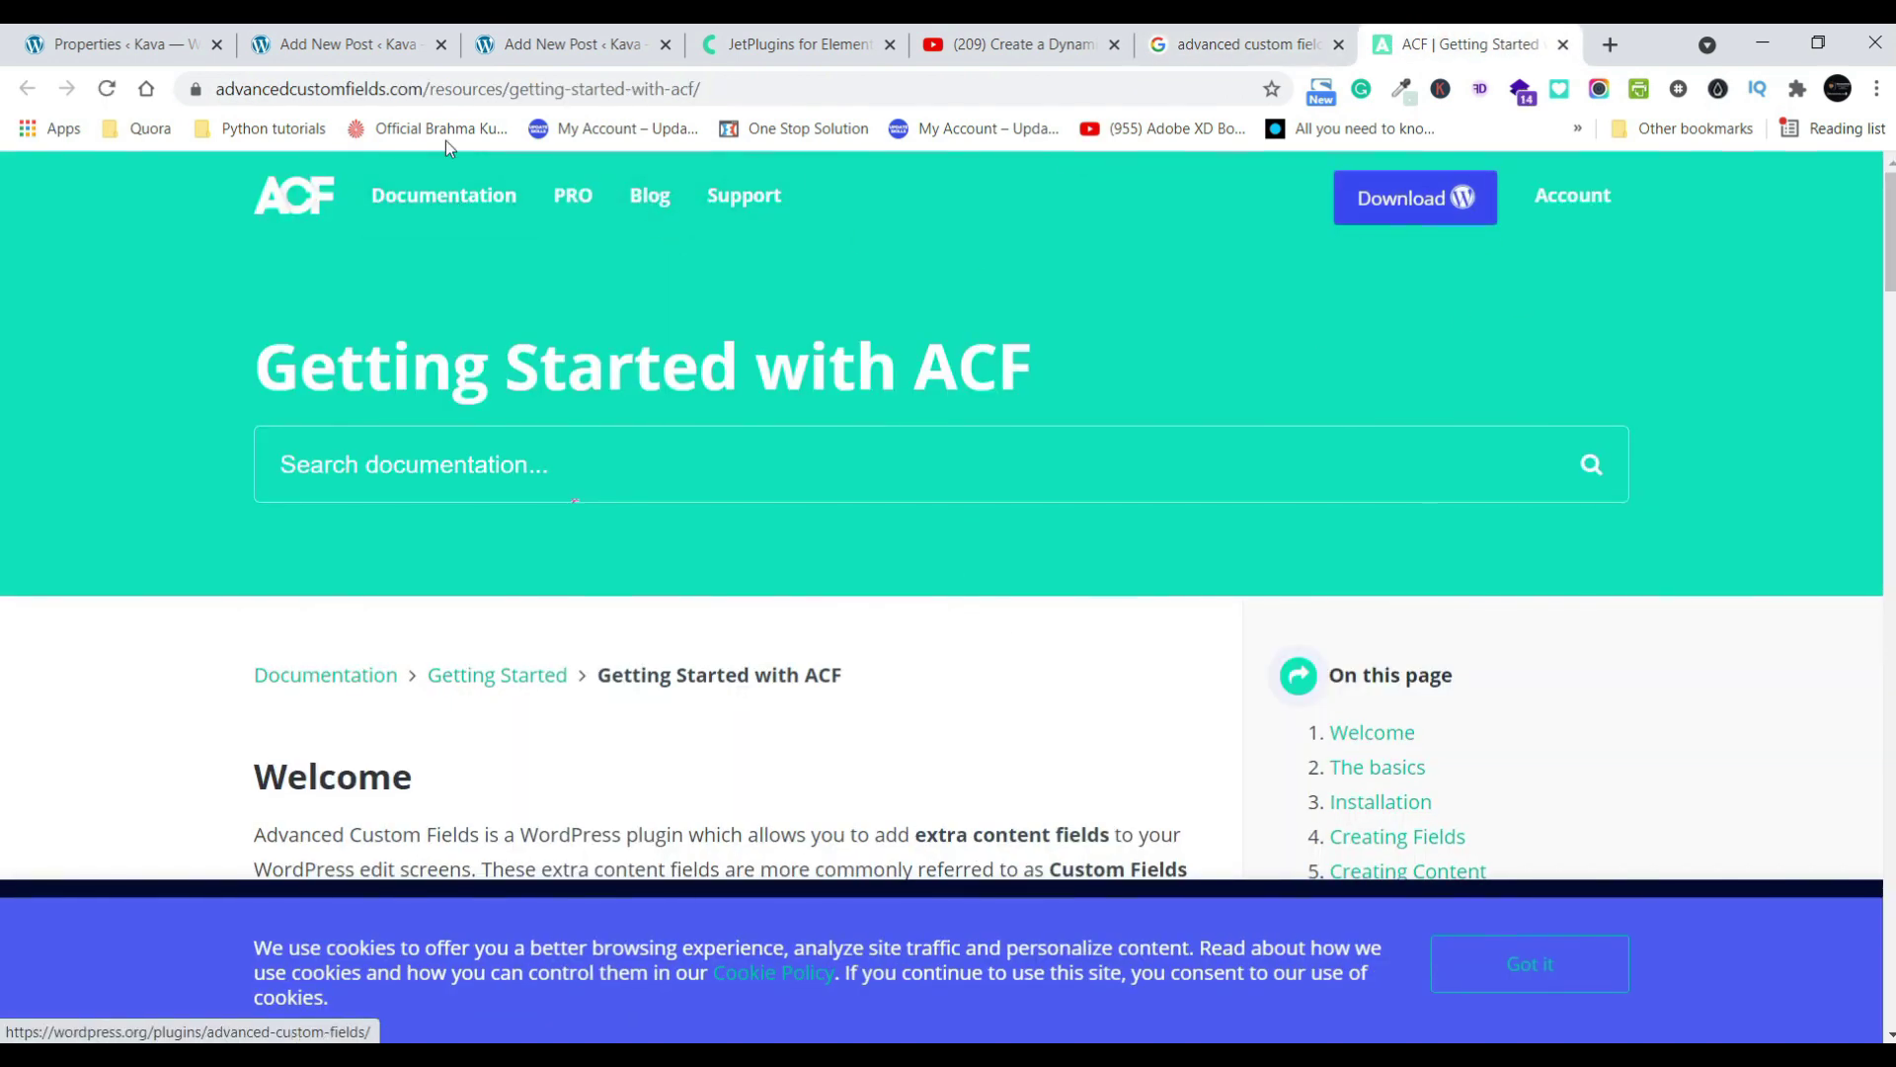
- View the license pricing on the ACF PRO page and accept the cookie notice
left_click(573, 195)
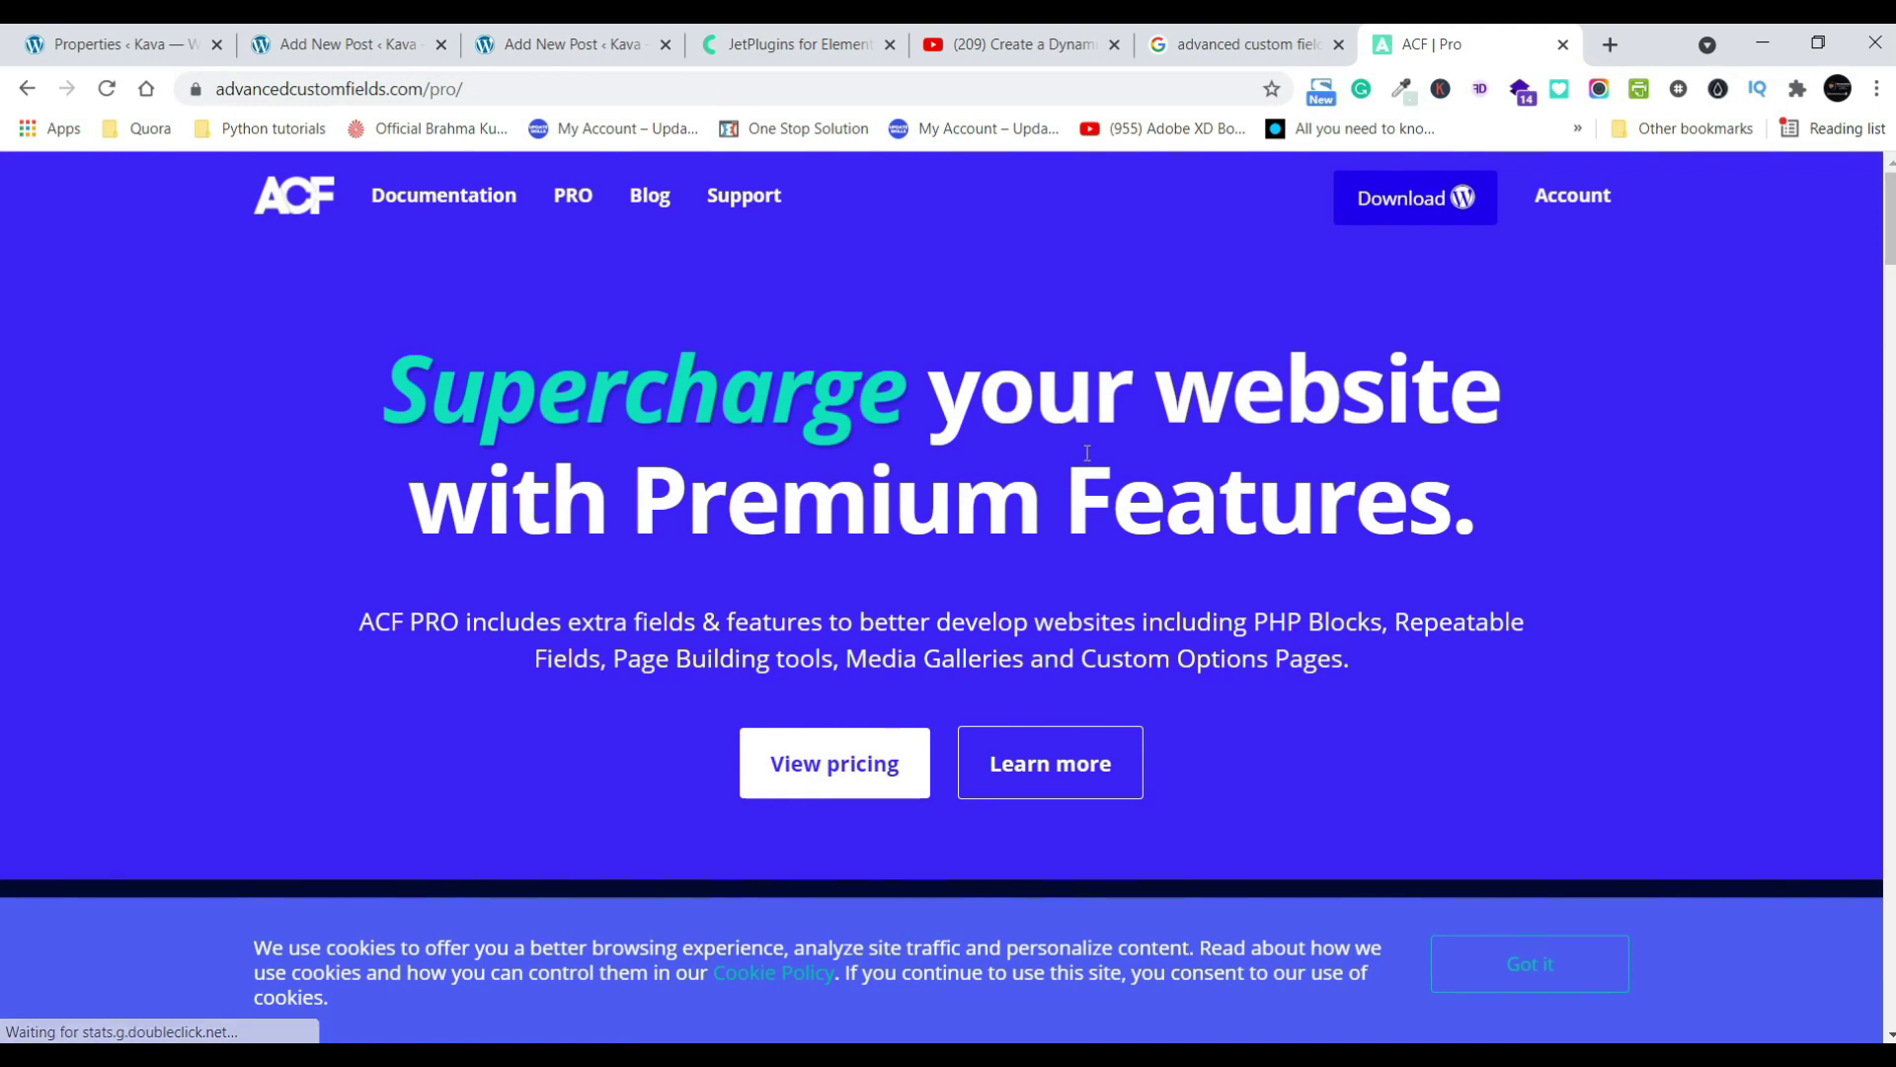
scroll(904, 459, "down", 5)
left_click(840, 290)
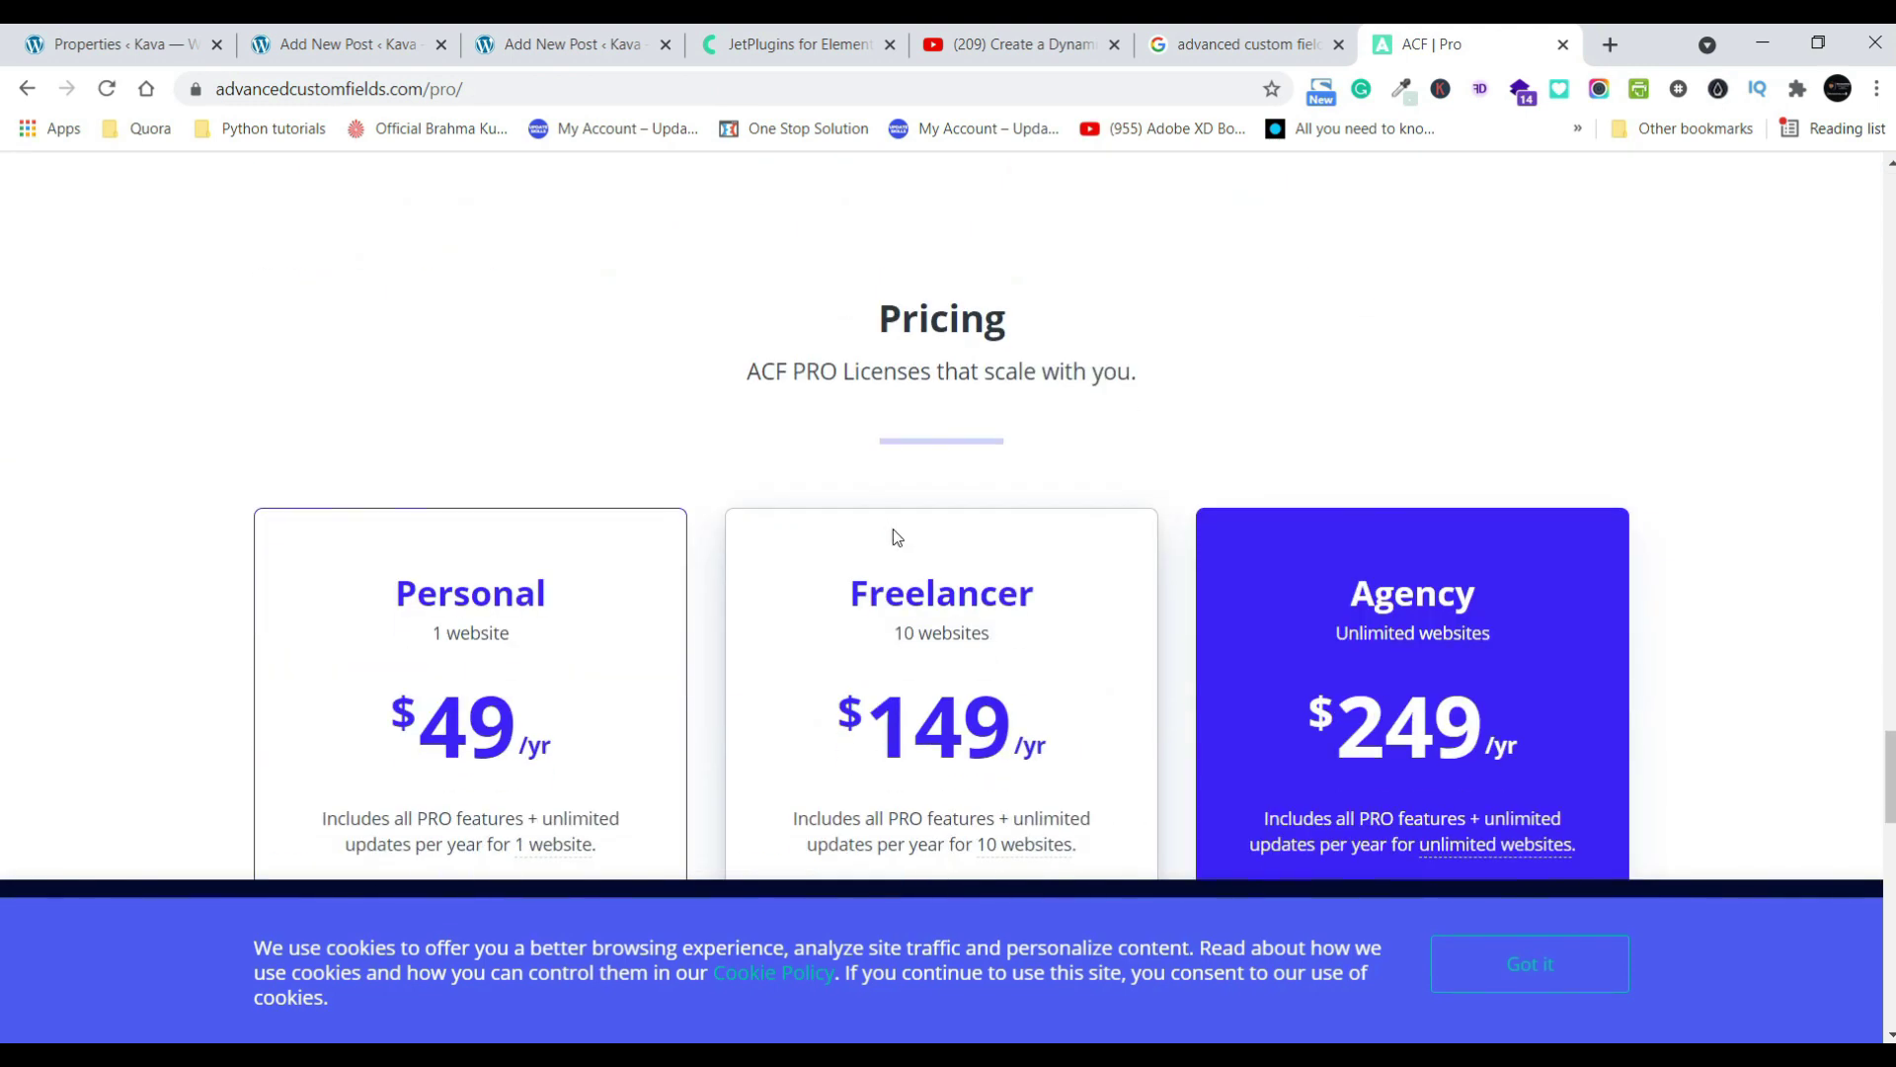
scroll(893, 529, "down", 2)
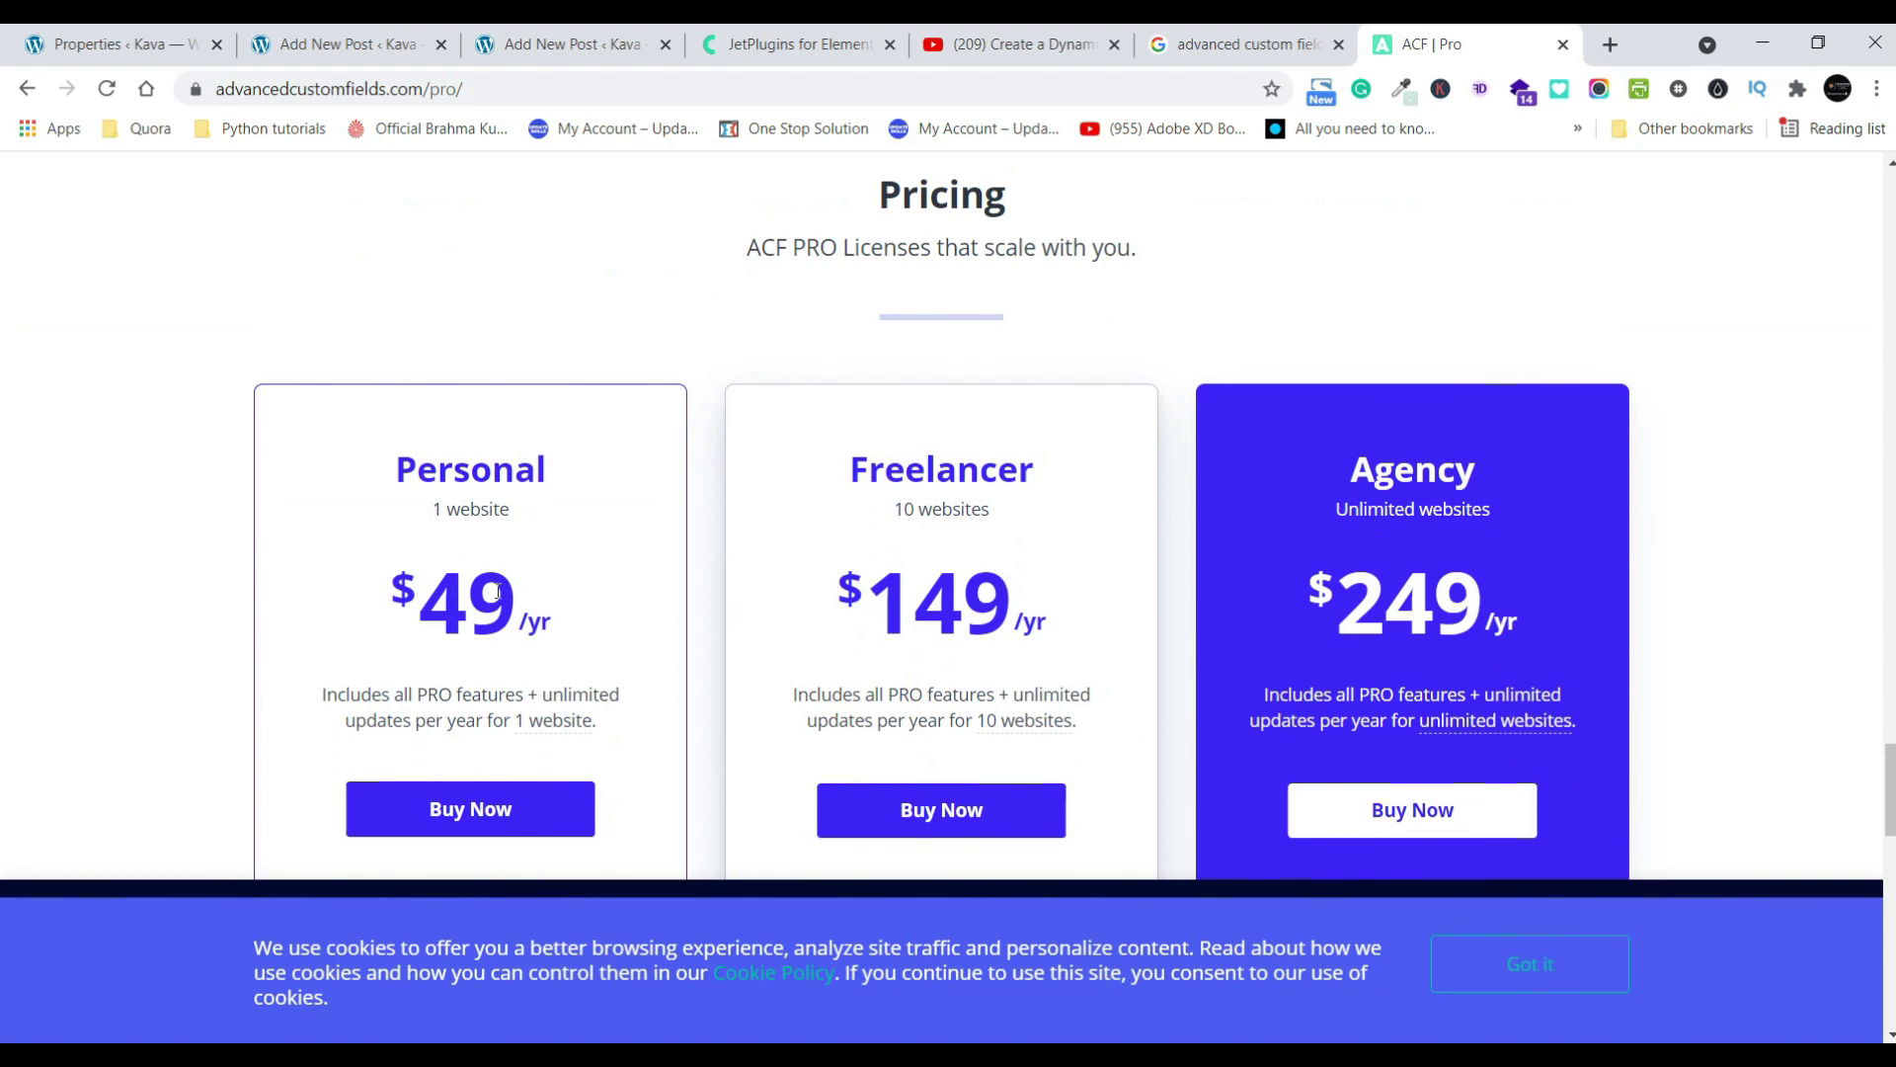
left_click(1600, 925)
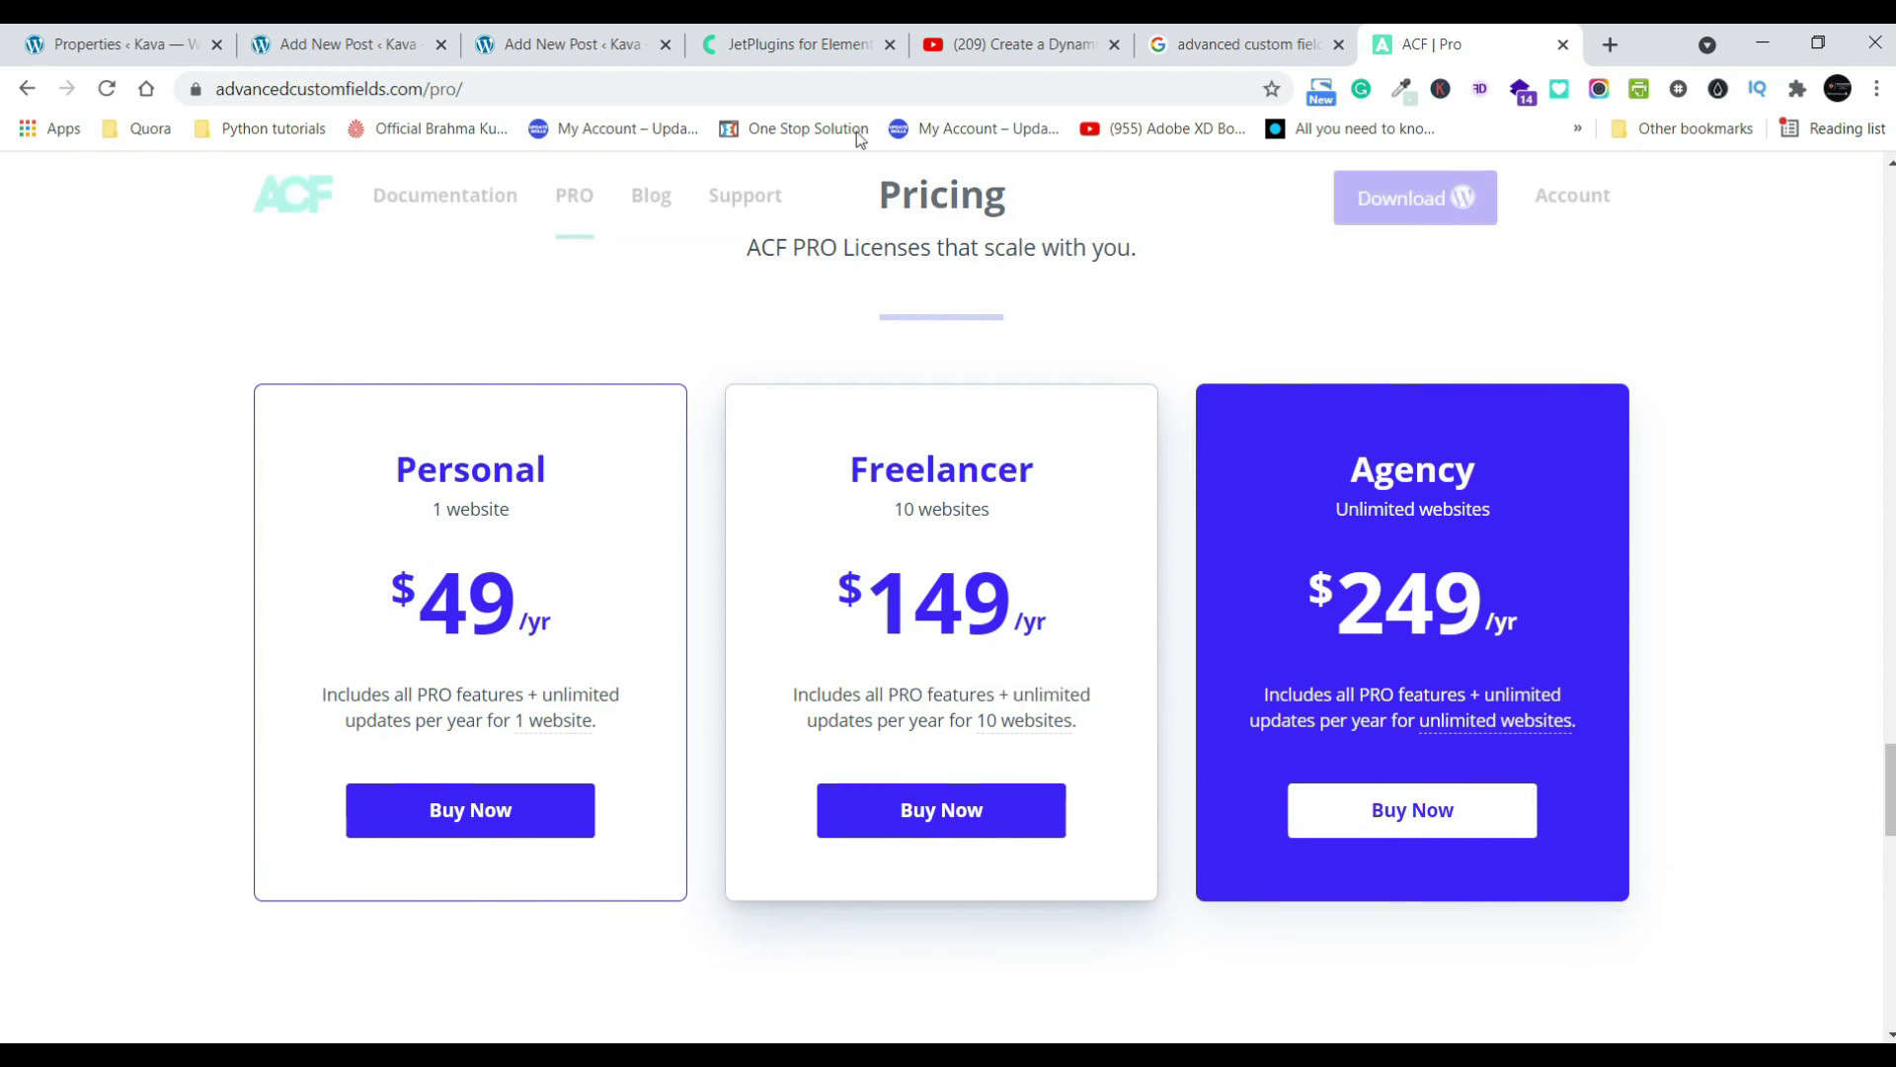
- Switch to the Crocoblock website, open its subscription plans and examine the Lifetime plan's price
left_click(787, 32)
mouse_move(321, 203)
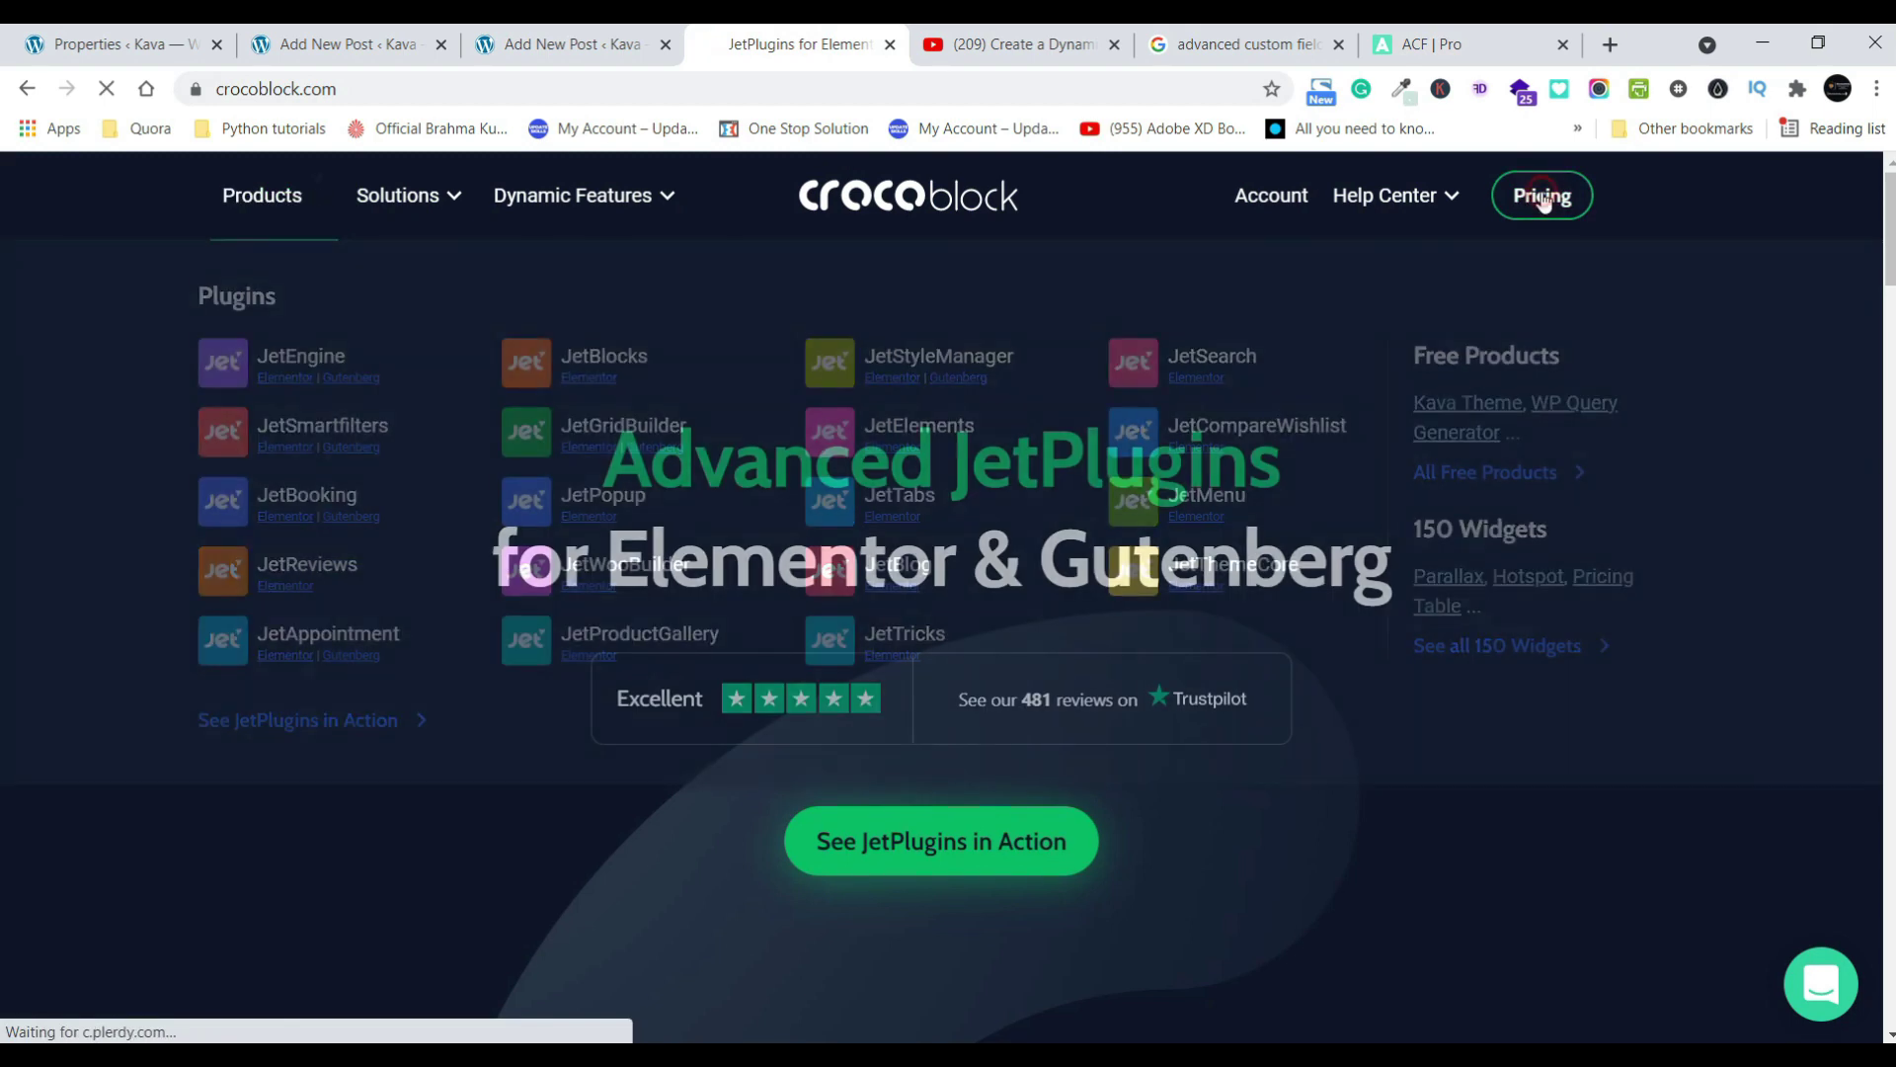
left_click(1541, 196)
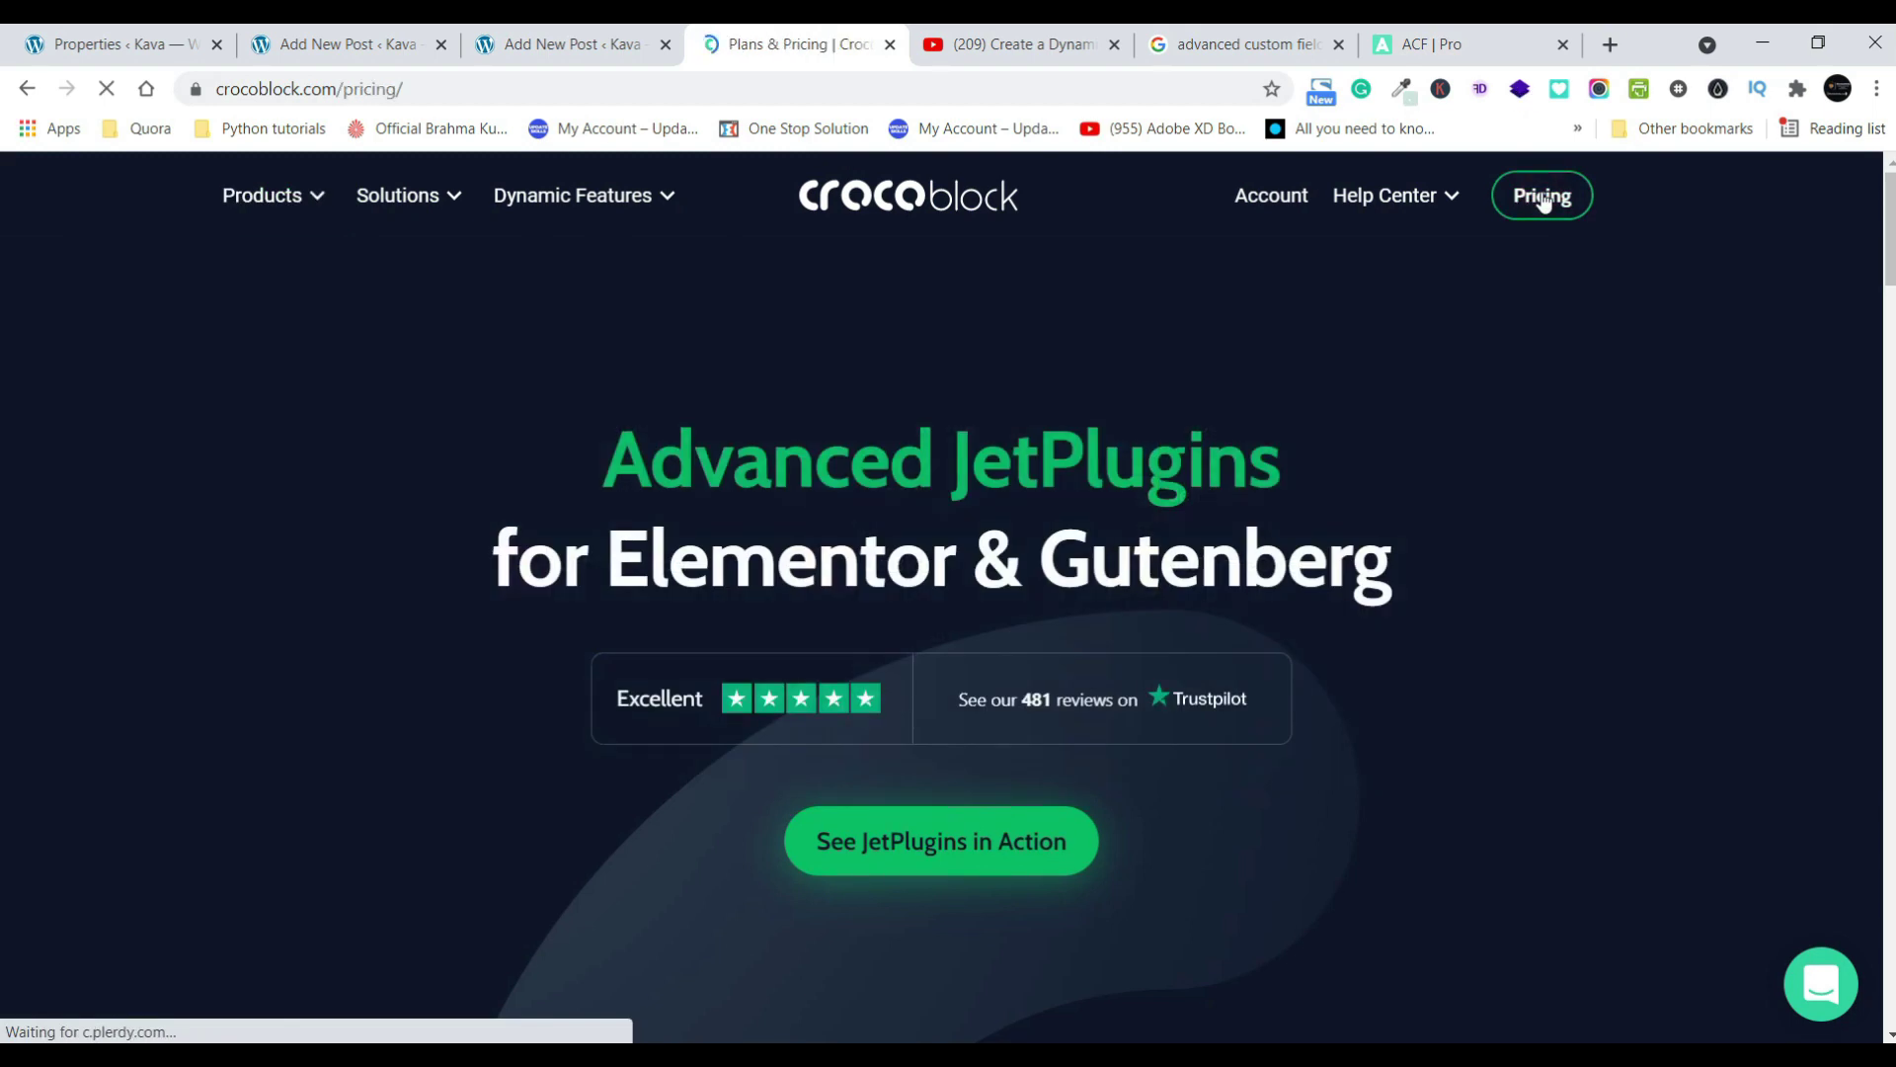
scroll(1545, 203, "down", 3)
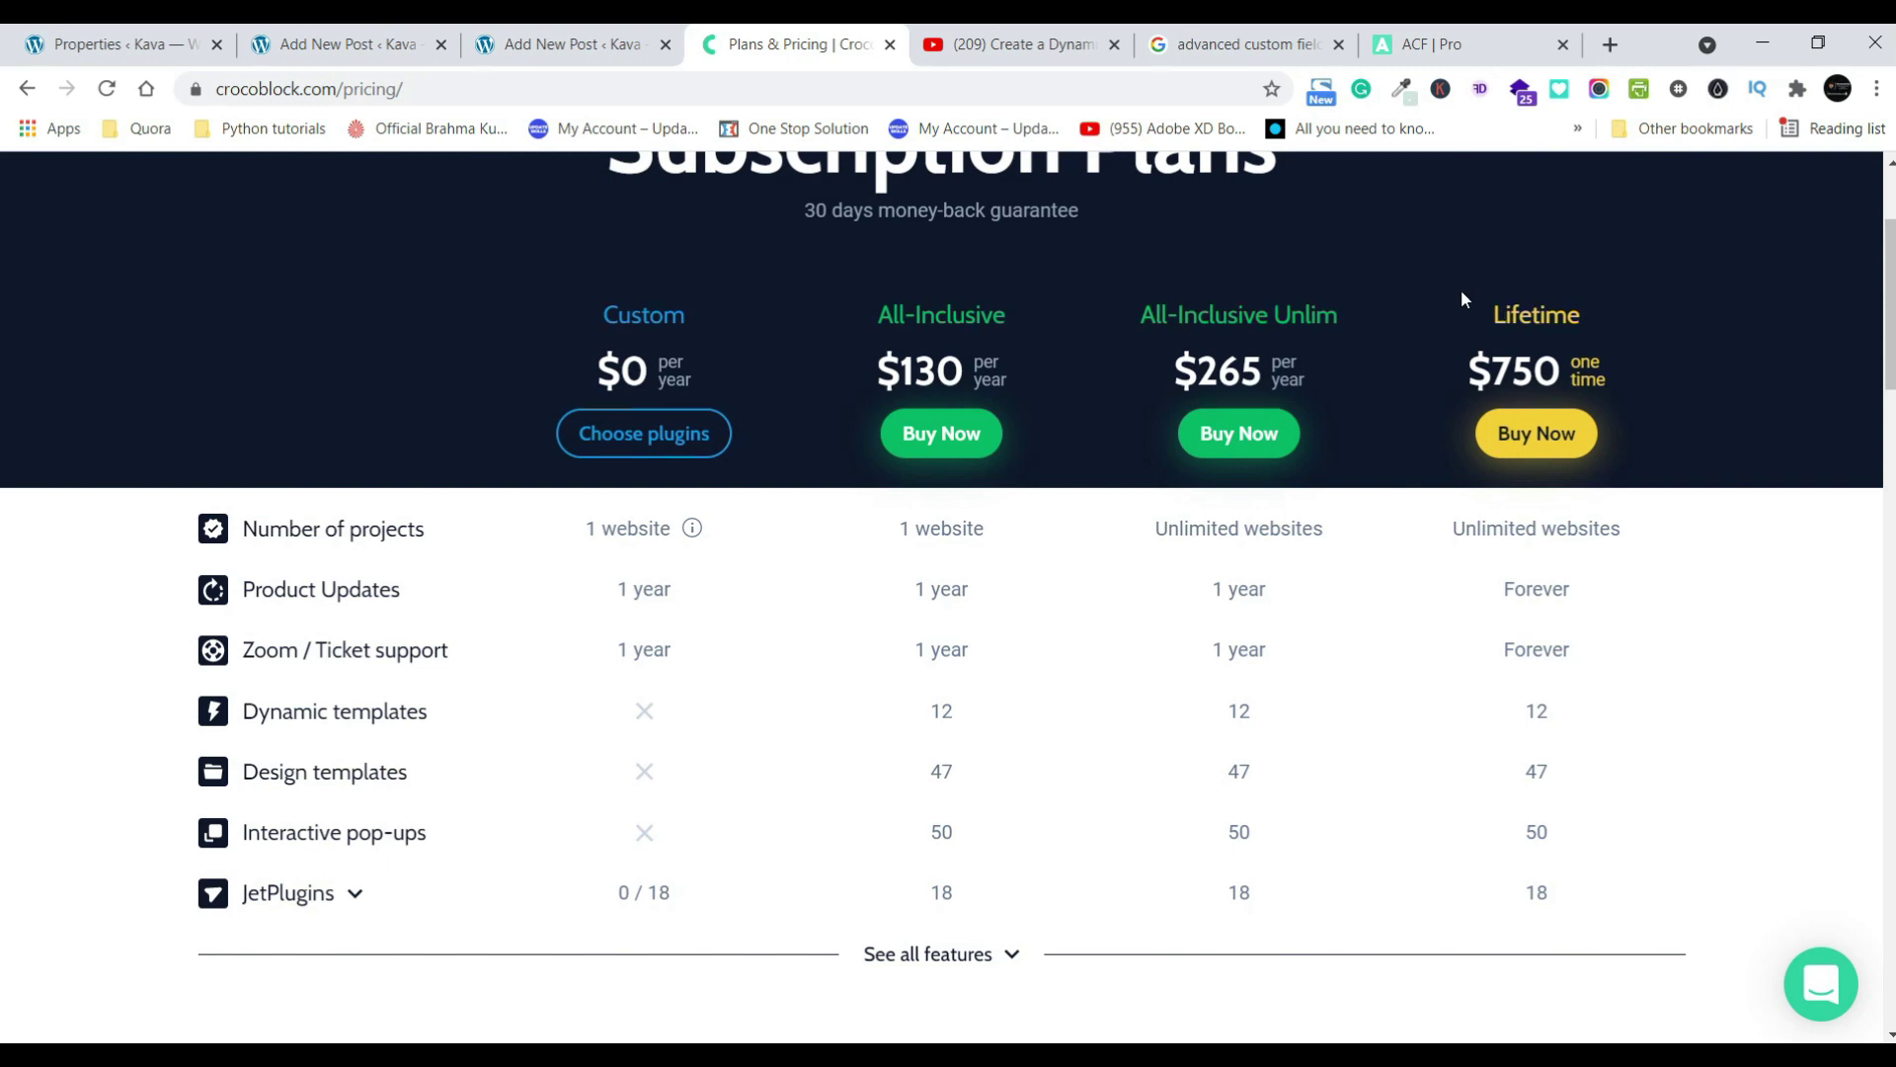
left_click_drag(1460, 290, 1569, 377)
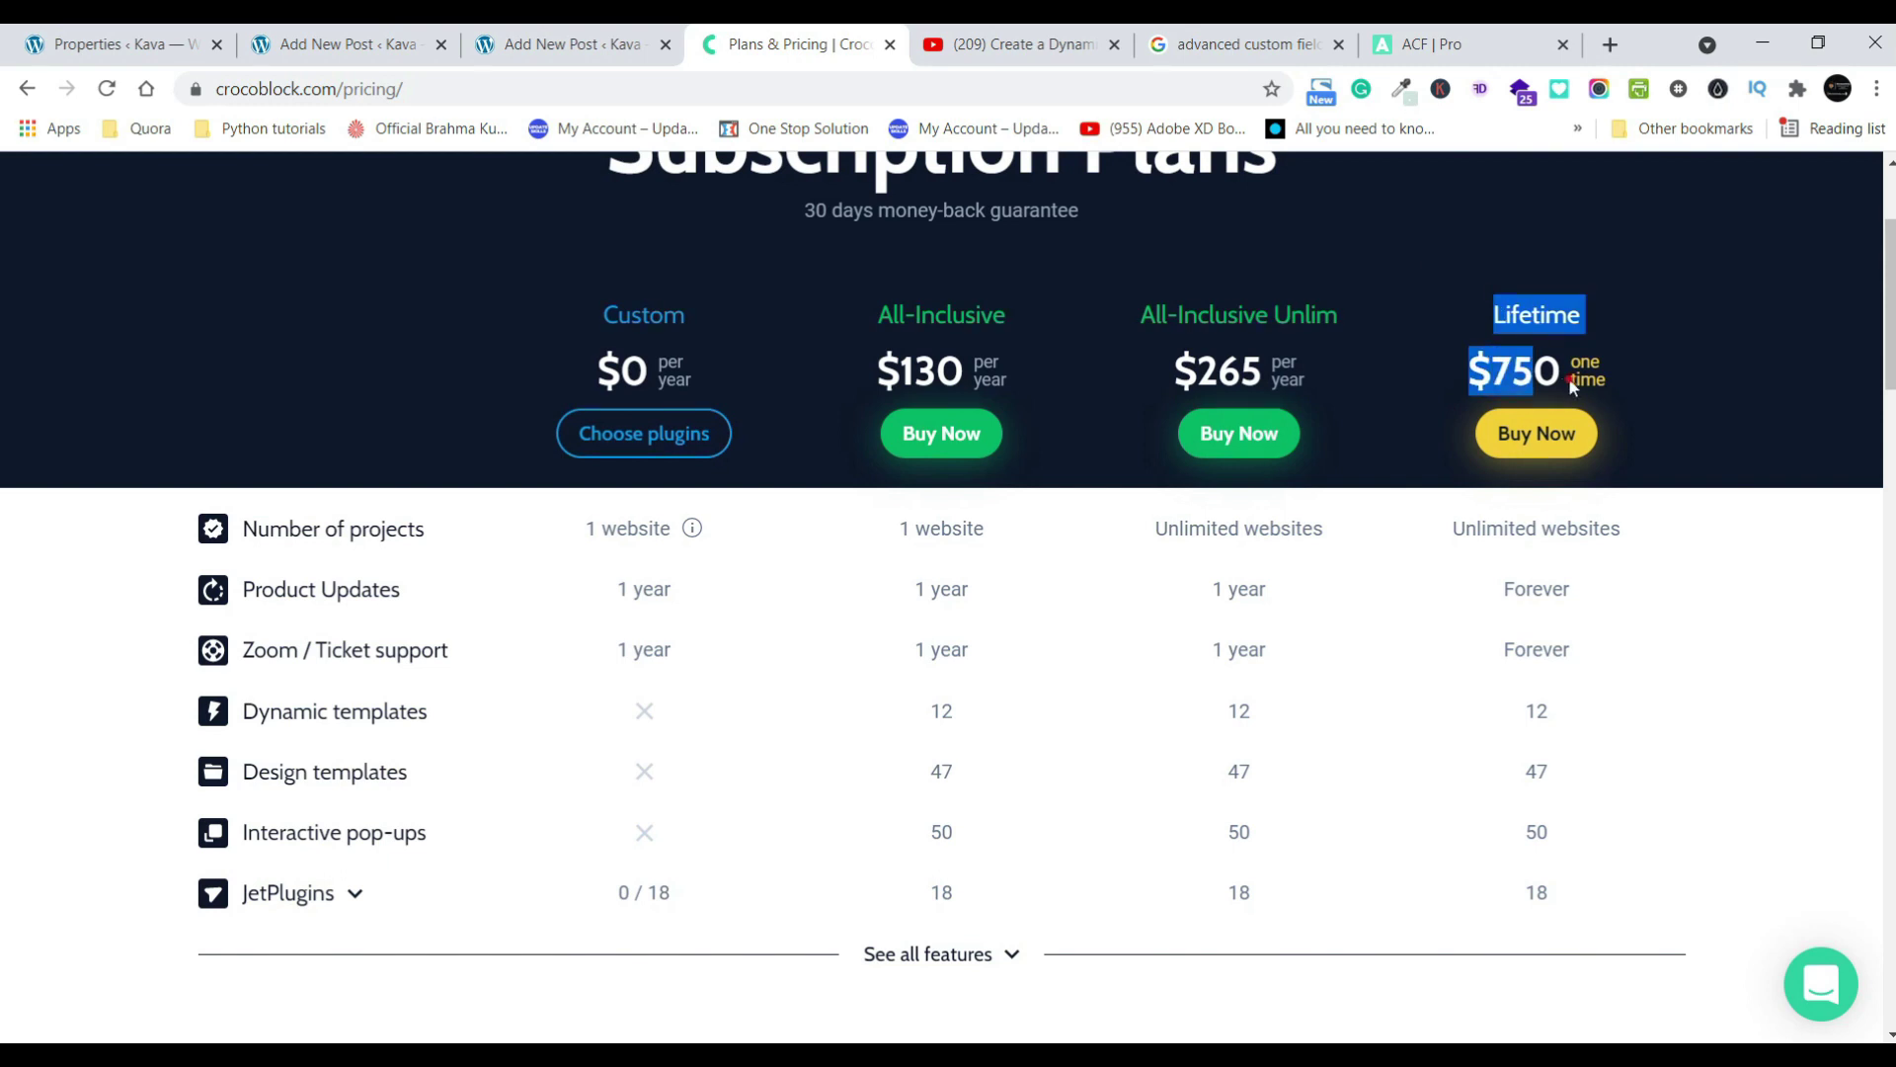
left_click(1568, 377)
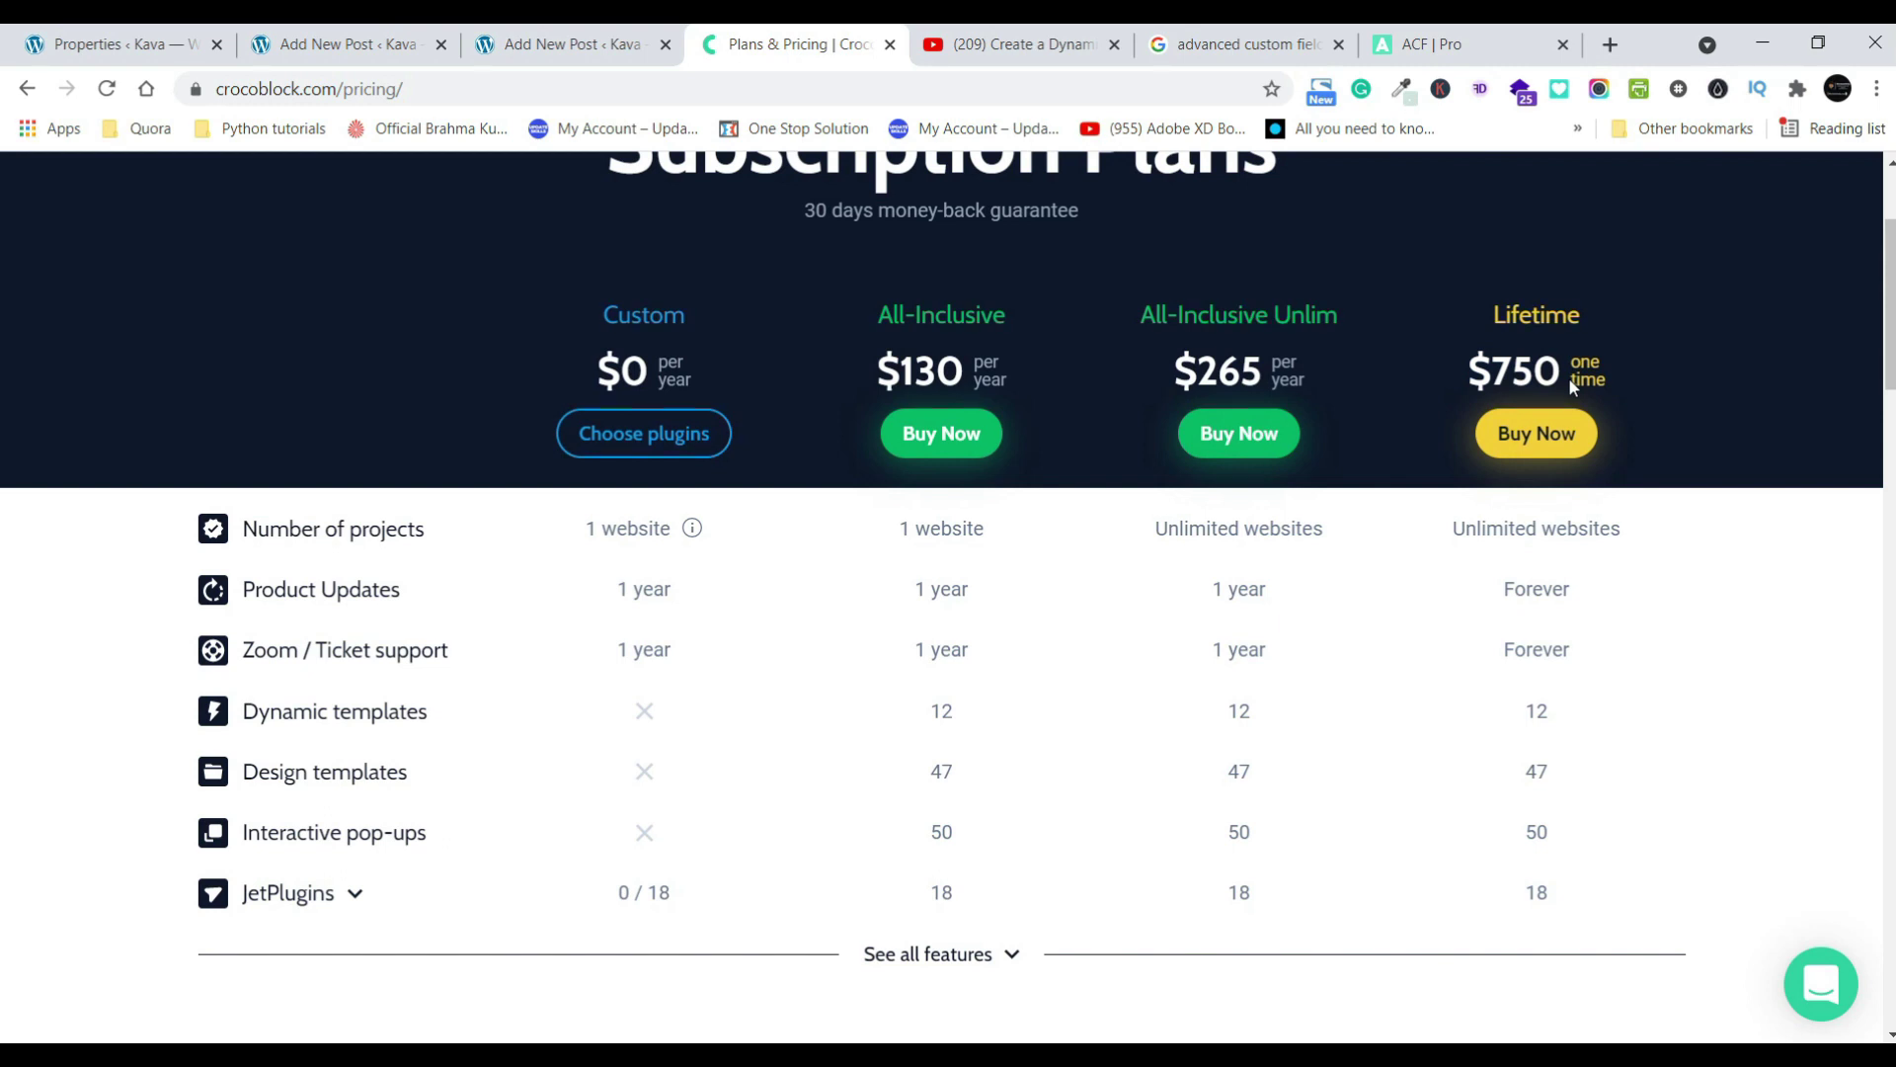
- Compare the ACF PRO license prices with the Crocoblock subscription plans
left_click(1454, 31)
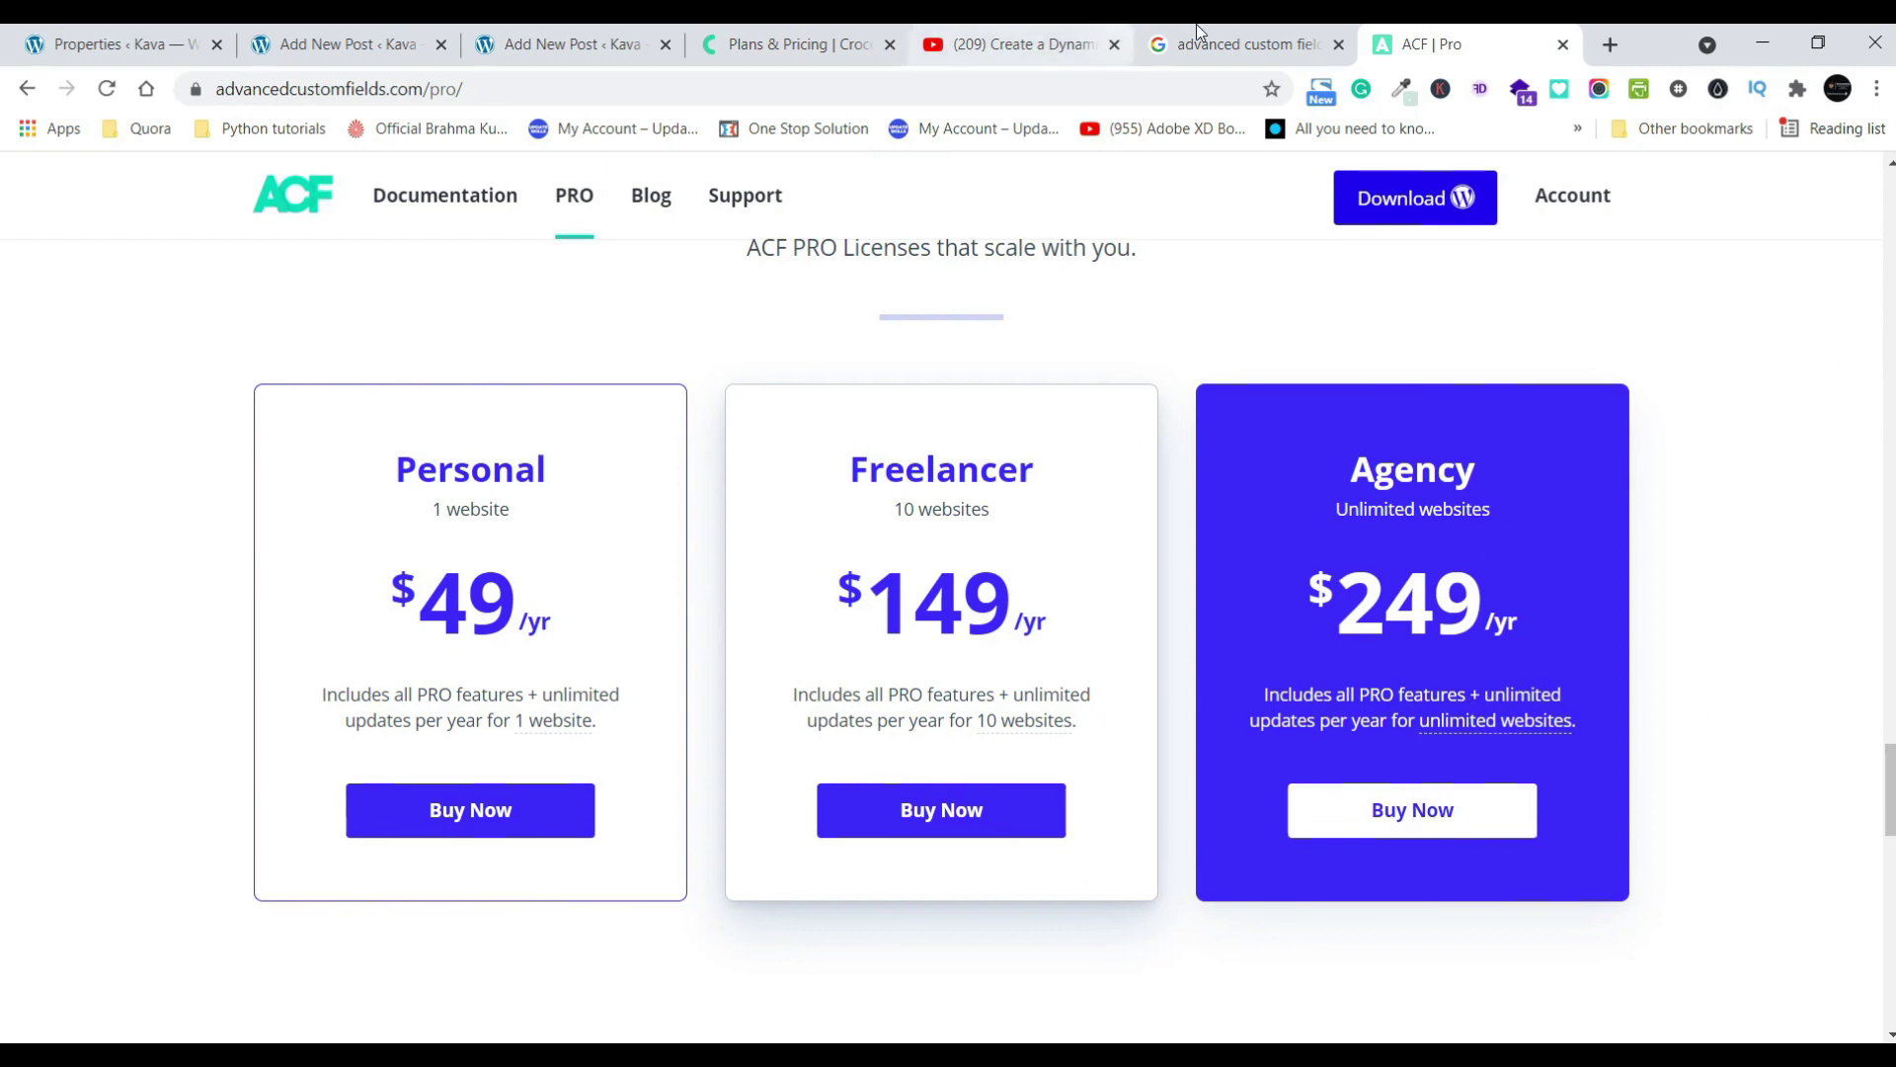
left_click(1198, 40)
left_click(692, 34)
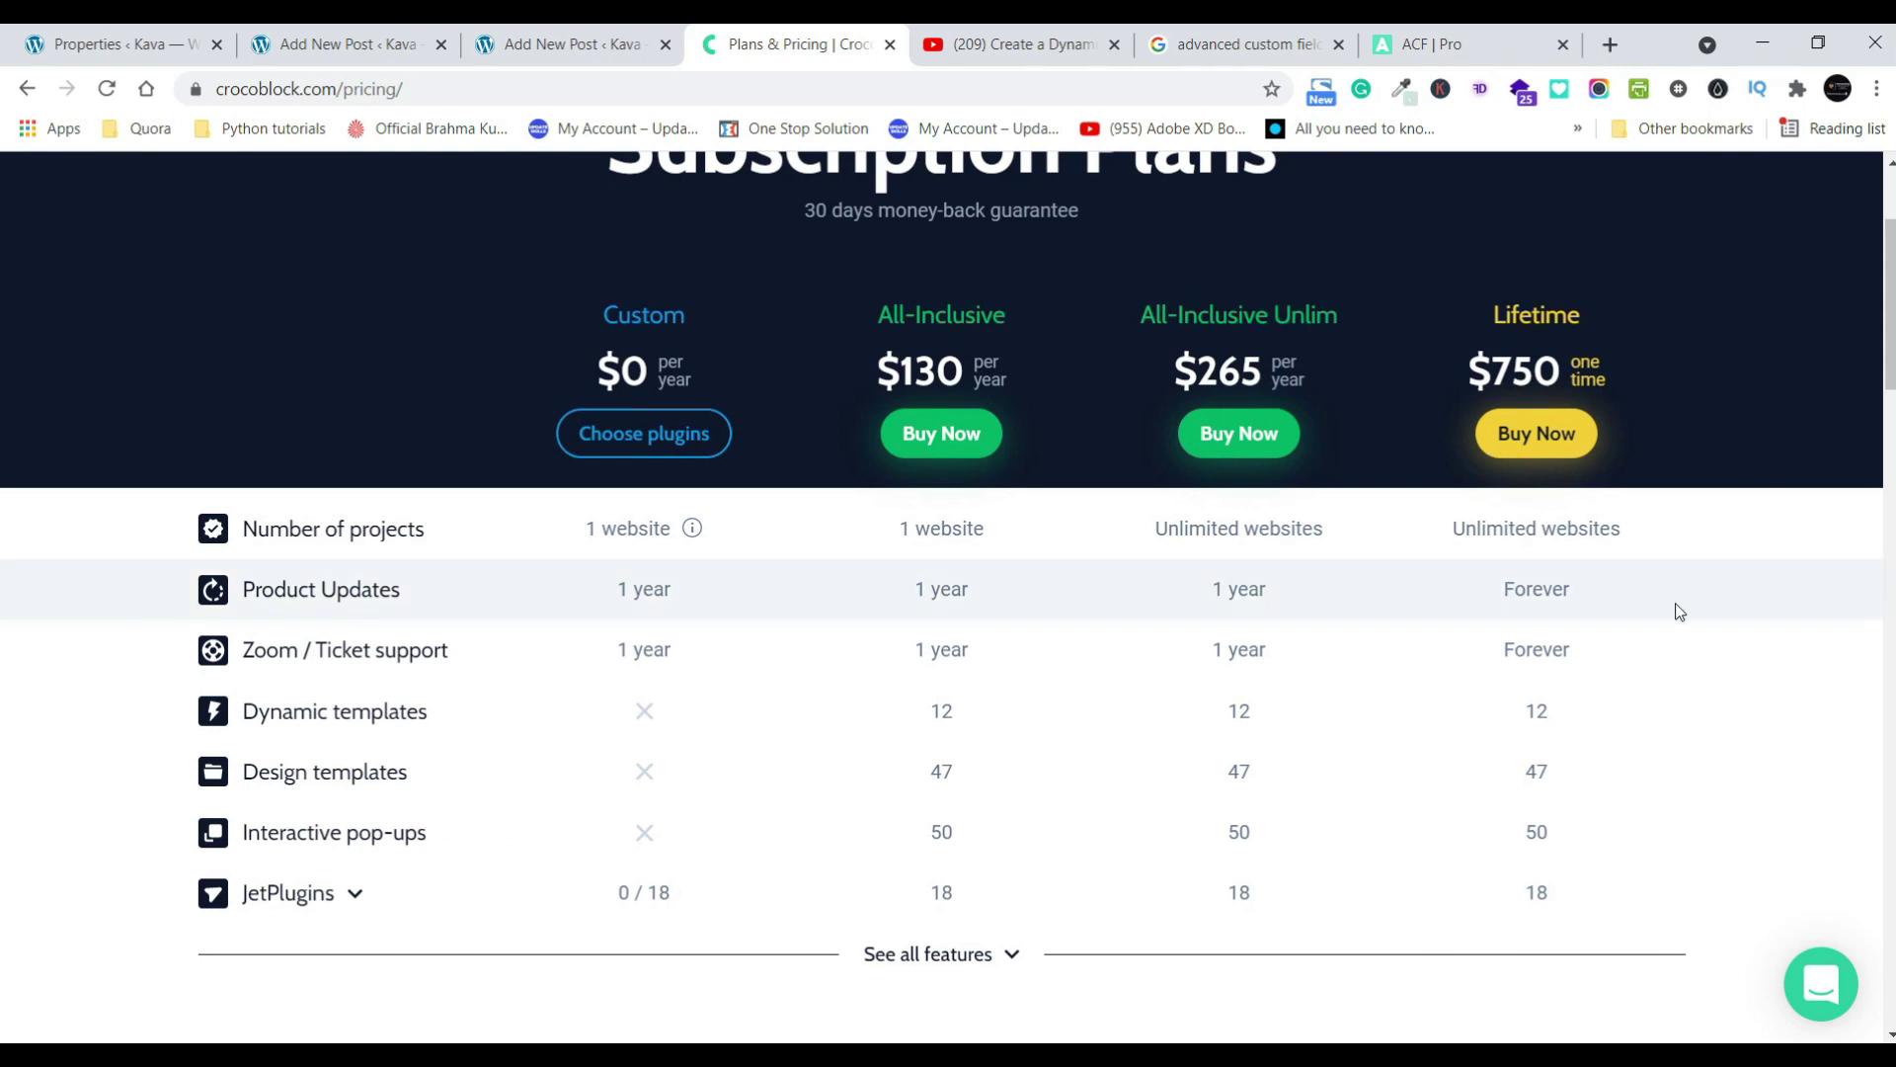
scroll(1679, 612, "up", 3)
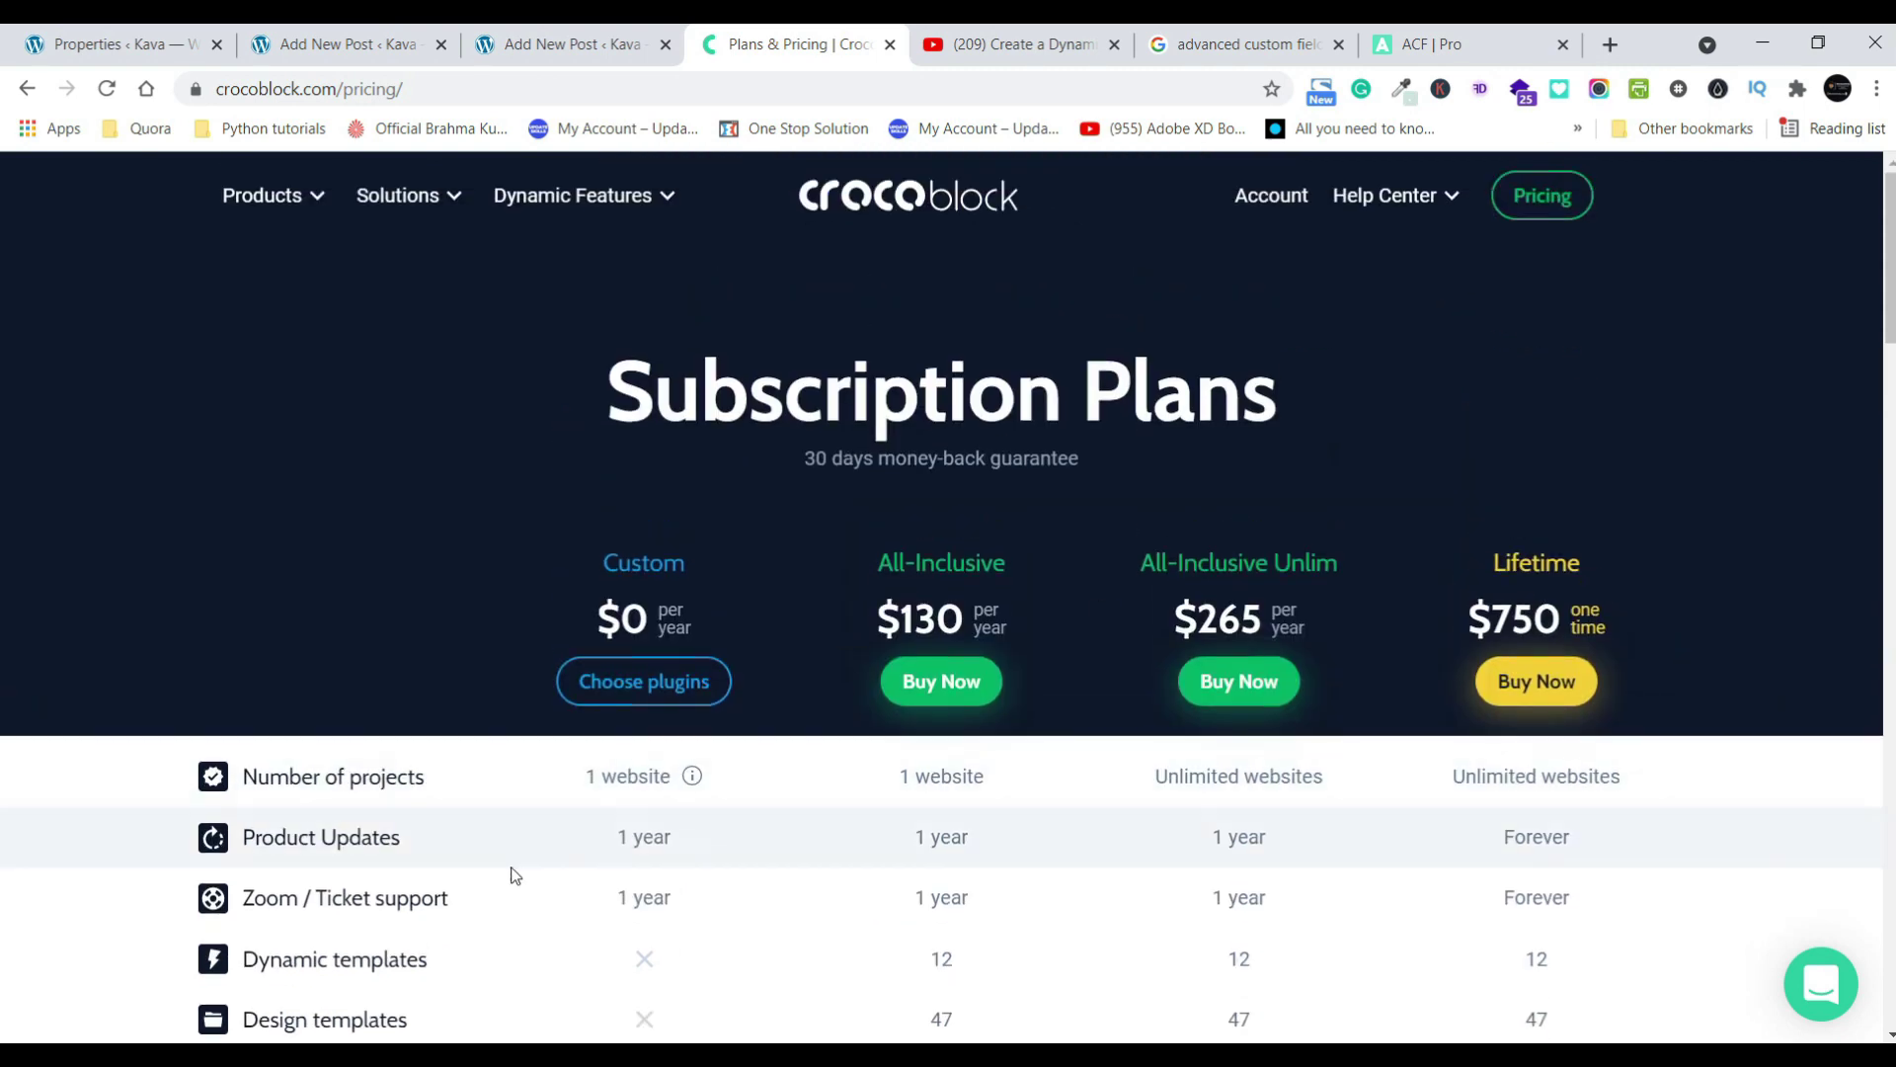